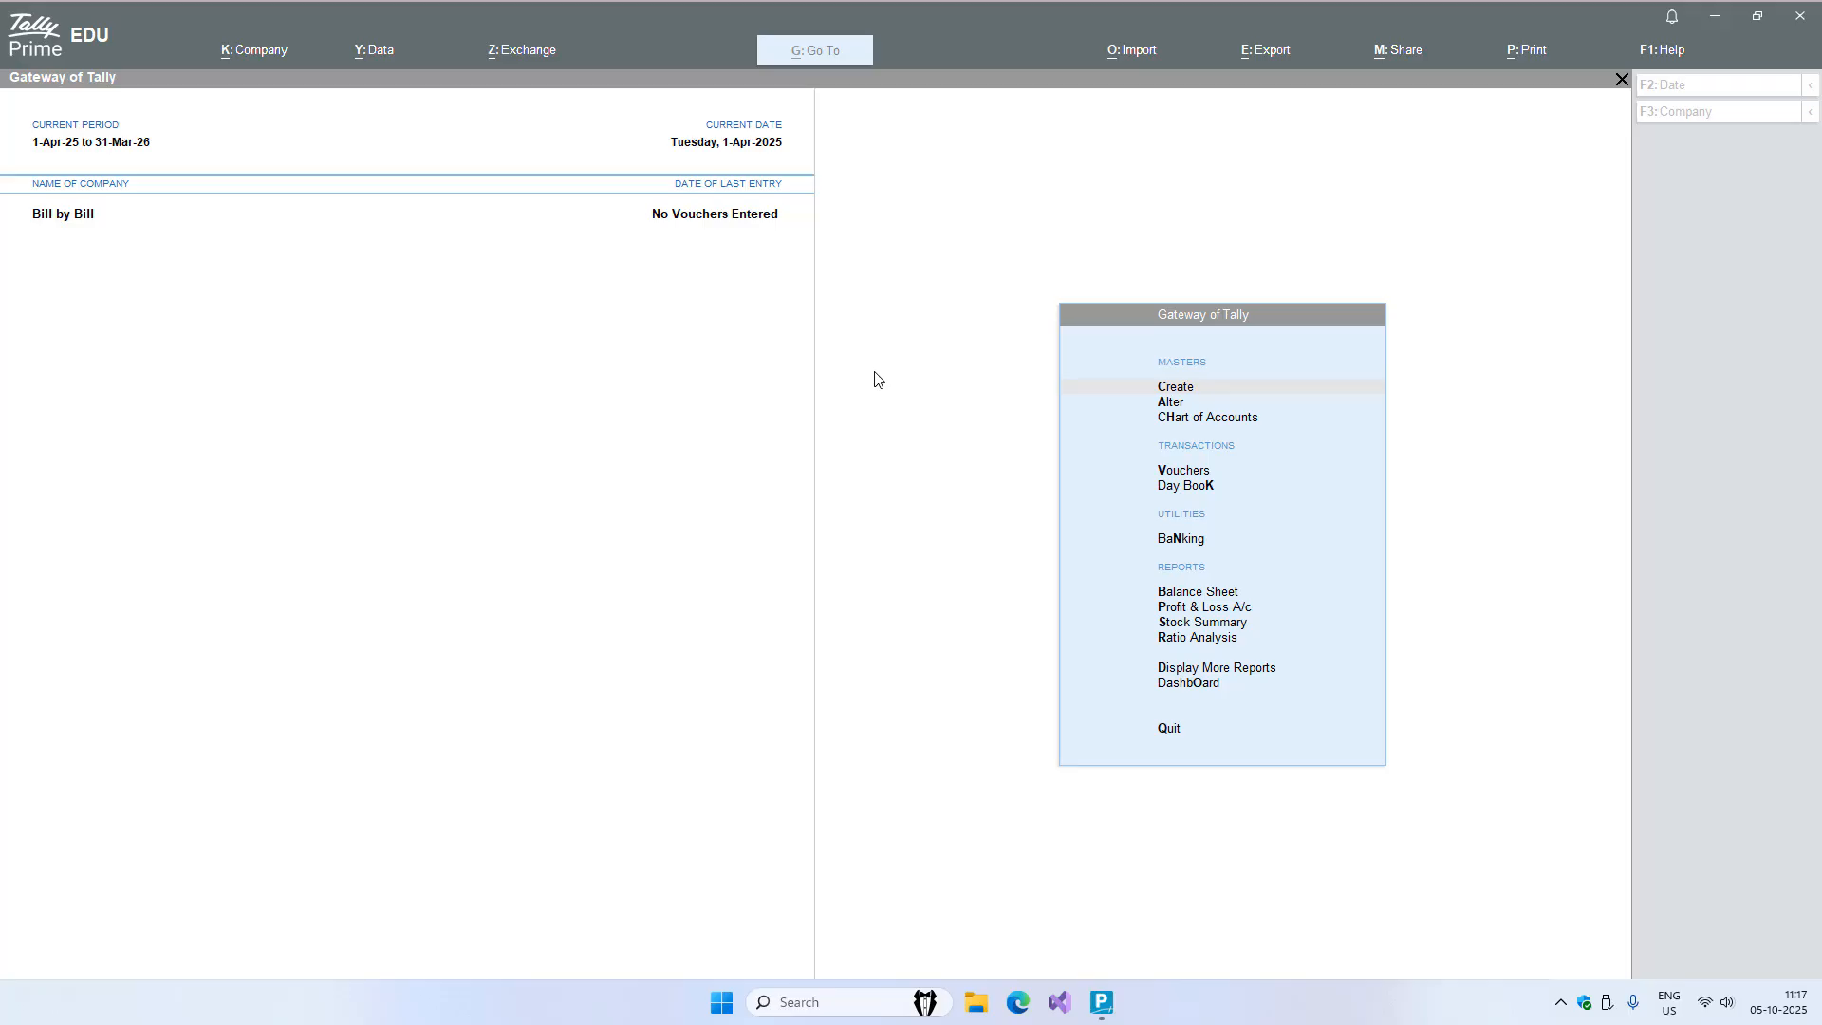
pyautogui.click(873, 378)
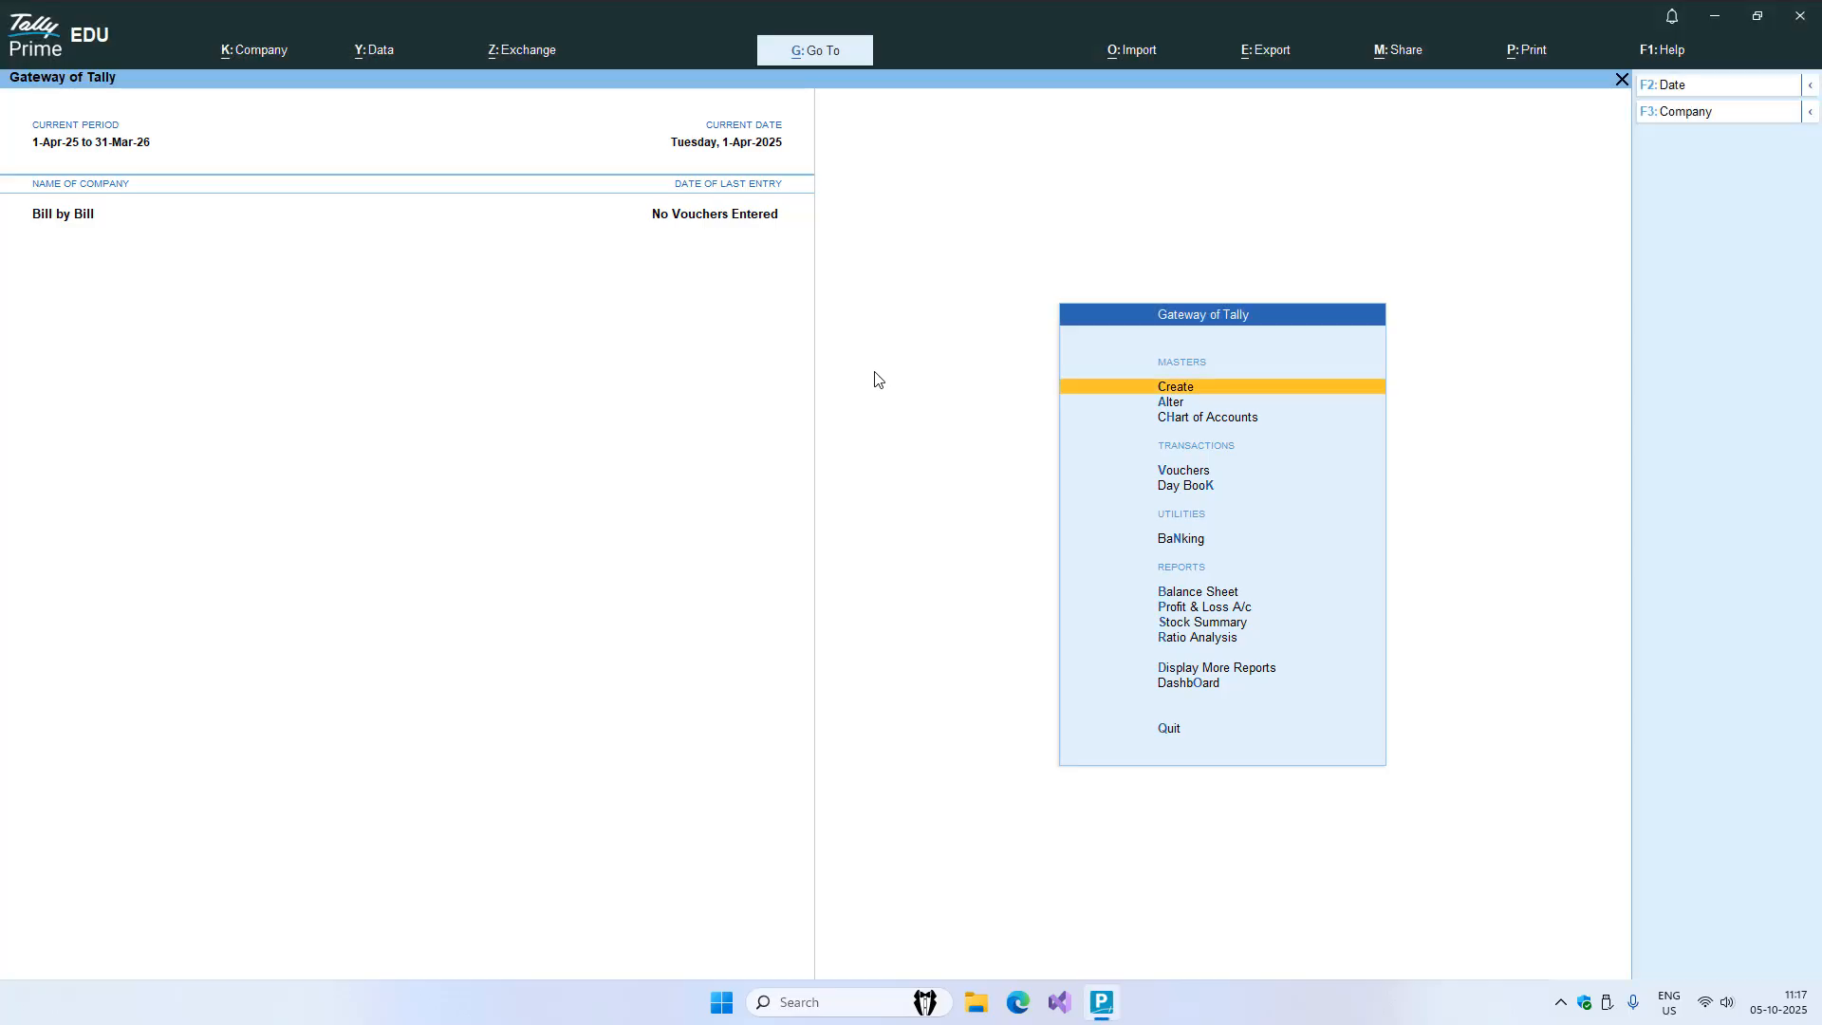
pyautogui.press('alt')
pyautogui.hotkey('alt', 'k')
pyautogui.press('Escape')
pyautogui.click(258, 50)
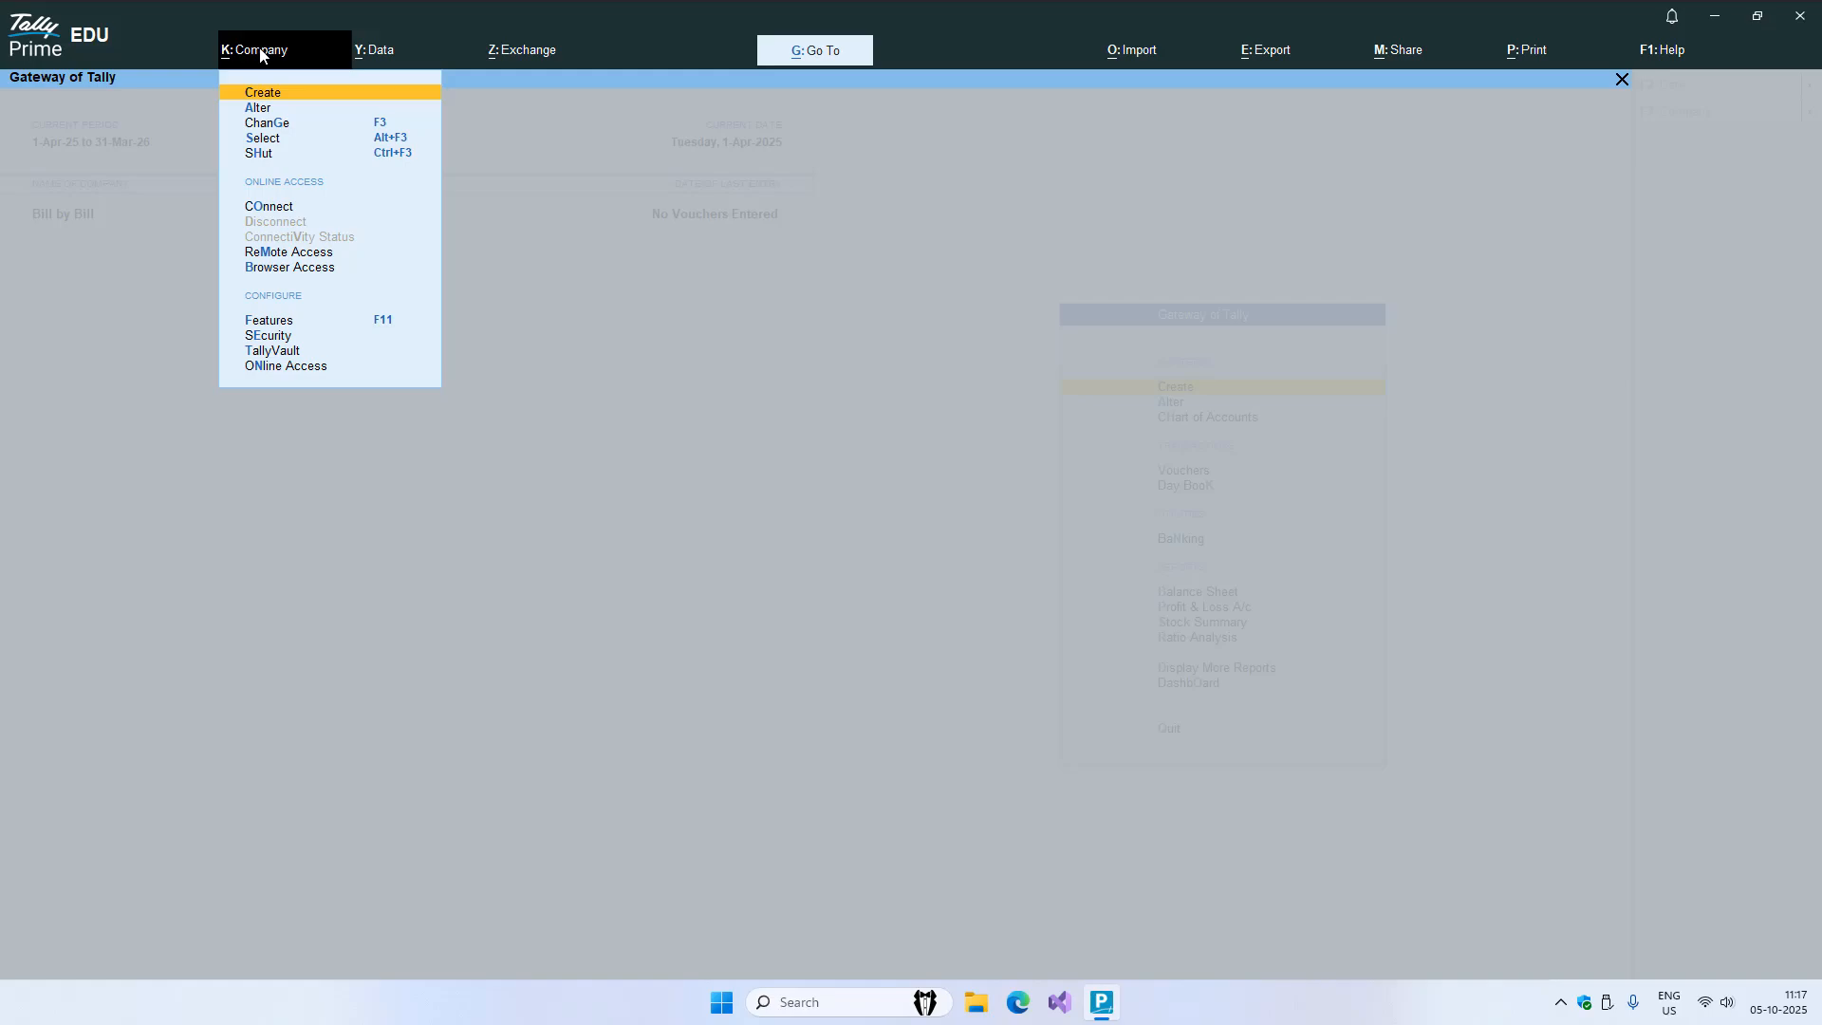
pyautogui.press('Up')
pyautogui.press('Up')
pyautogui.press('Up')
pyautogui.press('Up')
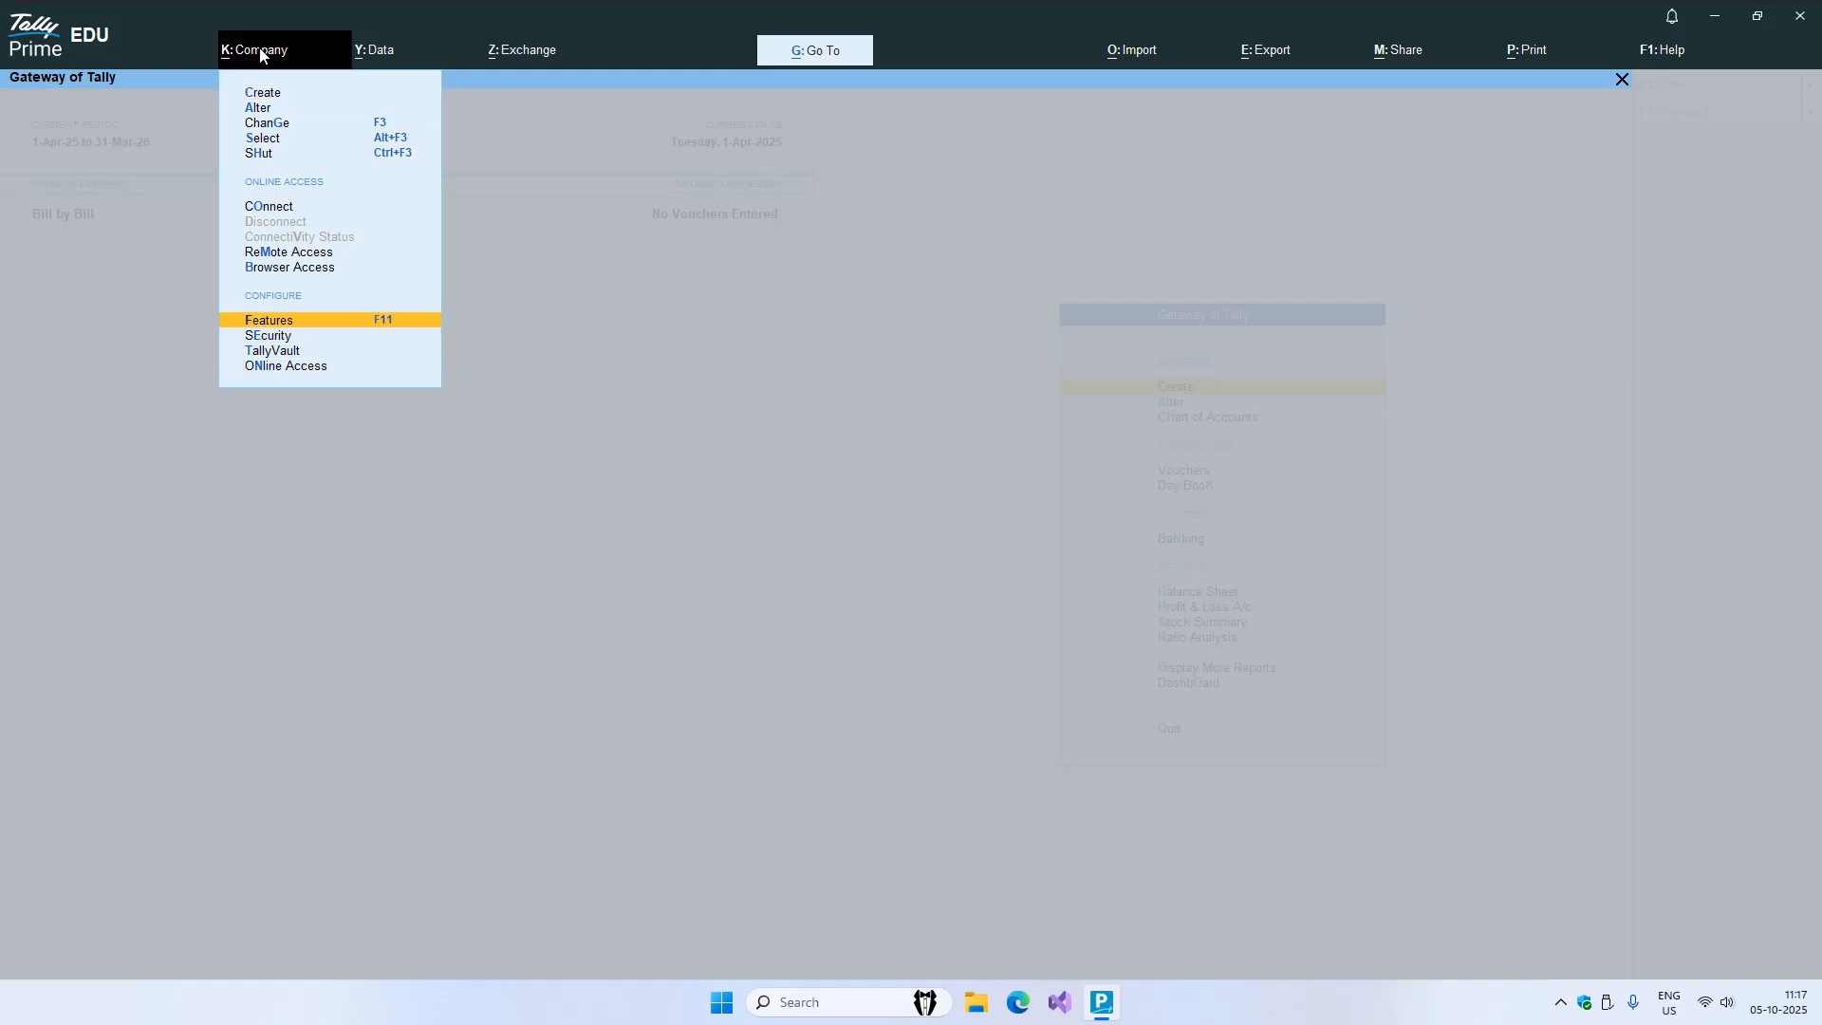
pyautogui.press('Escape')
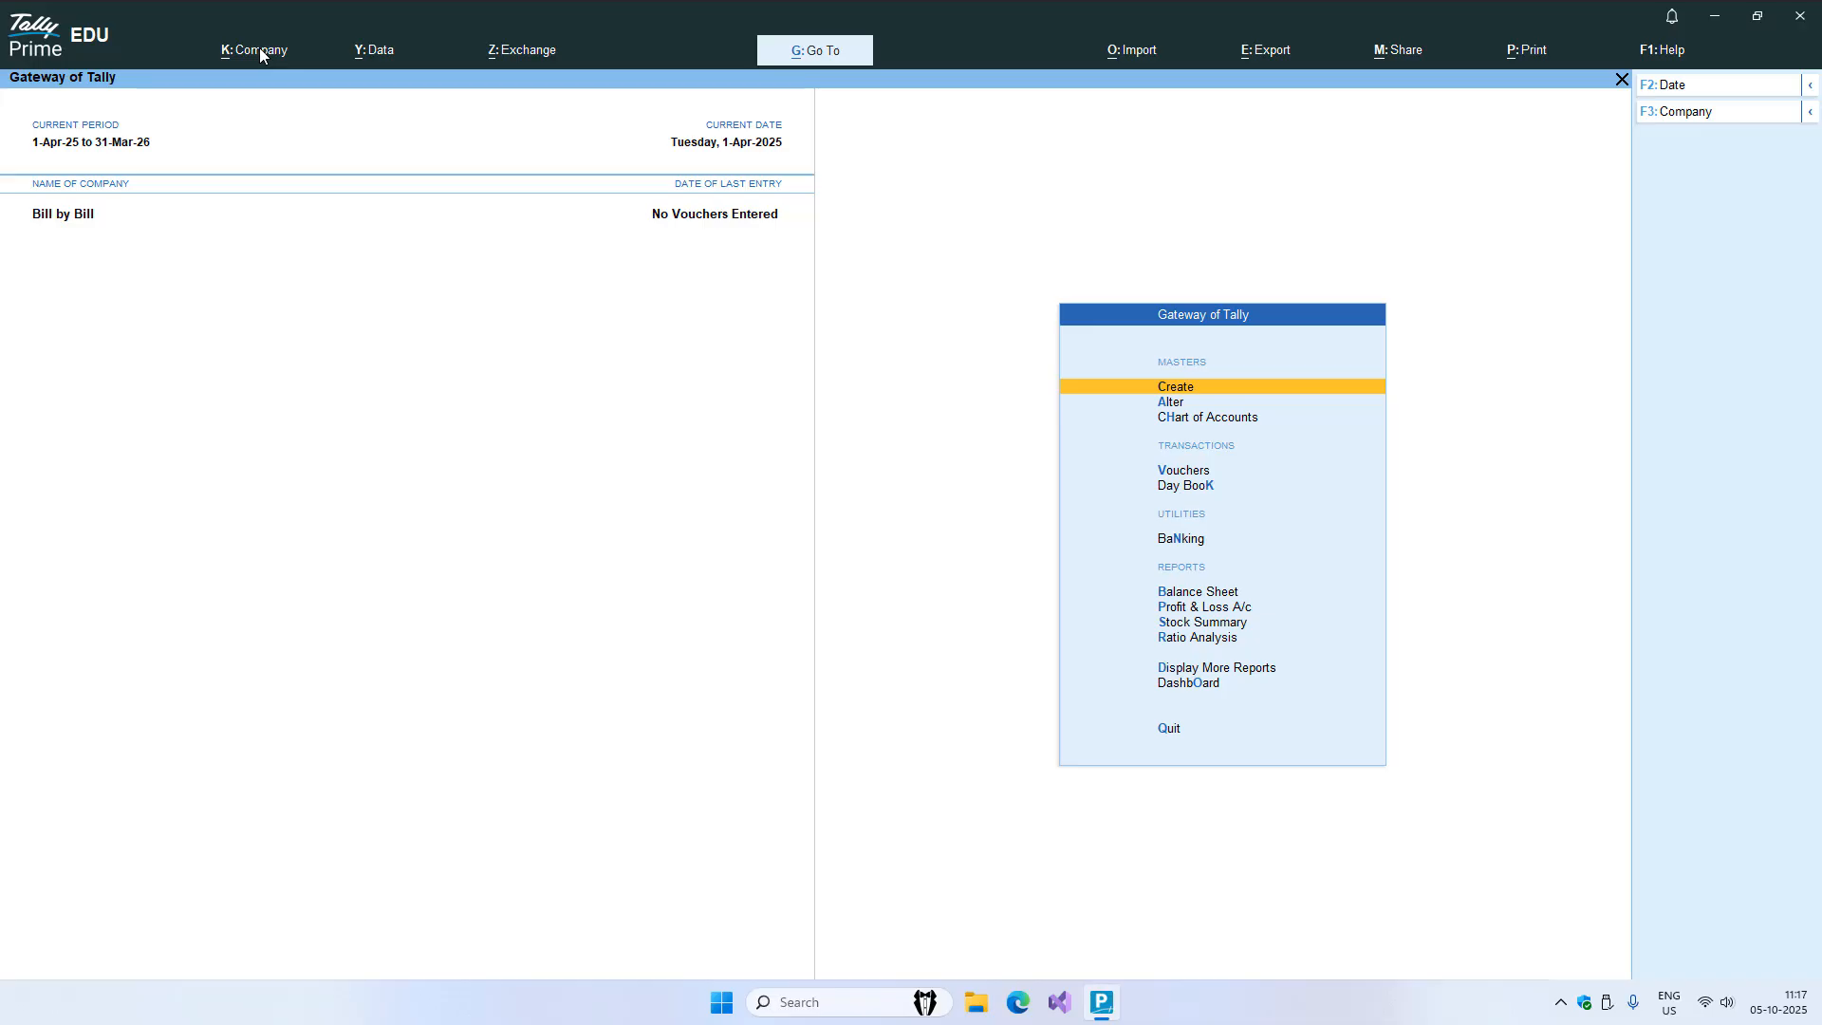
# - Review the company features from accounting through GST, checking the bill-wise entry option, and accept the settings
pyautogui.press('F11')
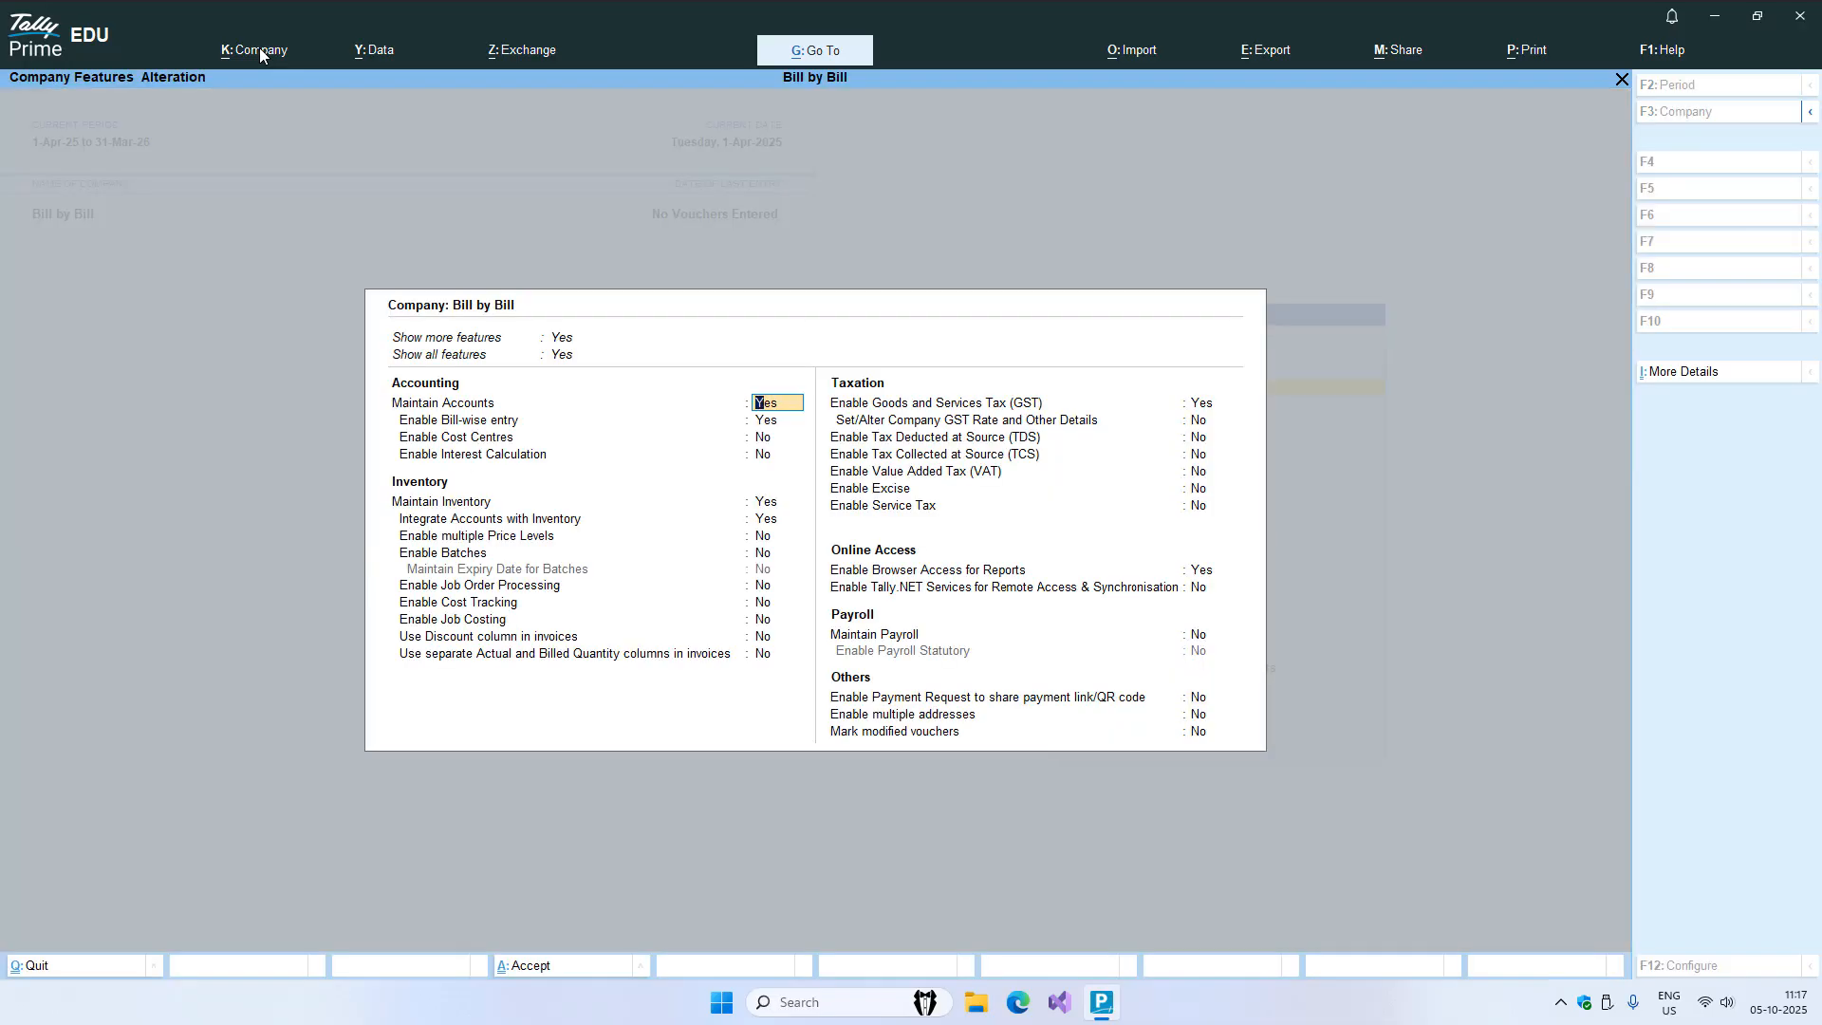
pyautogui.press('Return')
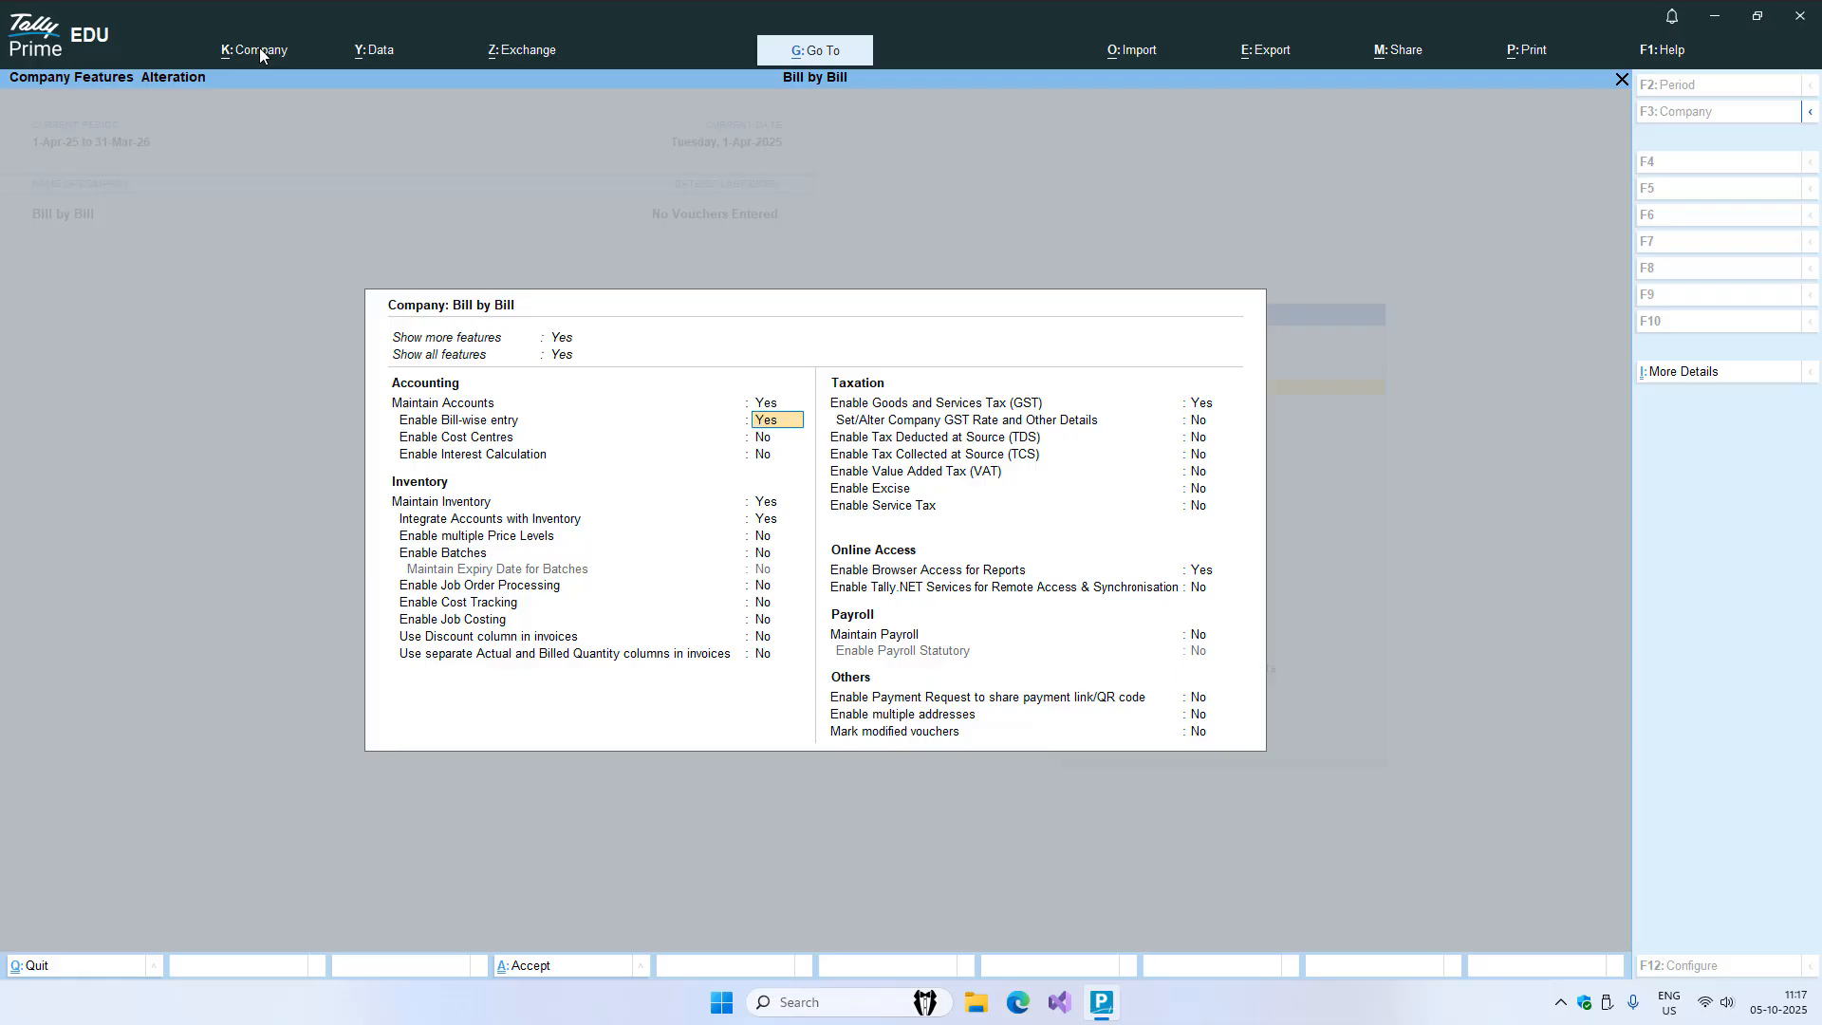
pyautogui.press('Return')
pyautogui.press('Return')
pyautogui.press('Return')
pyautogui.press('Return')
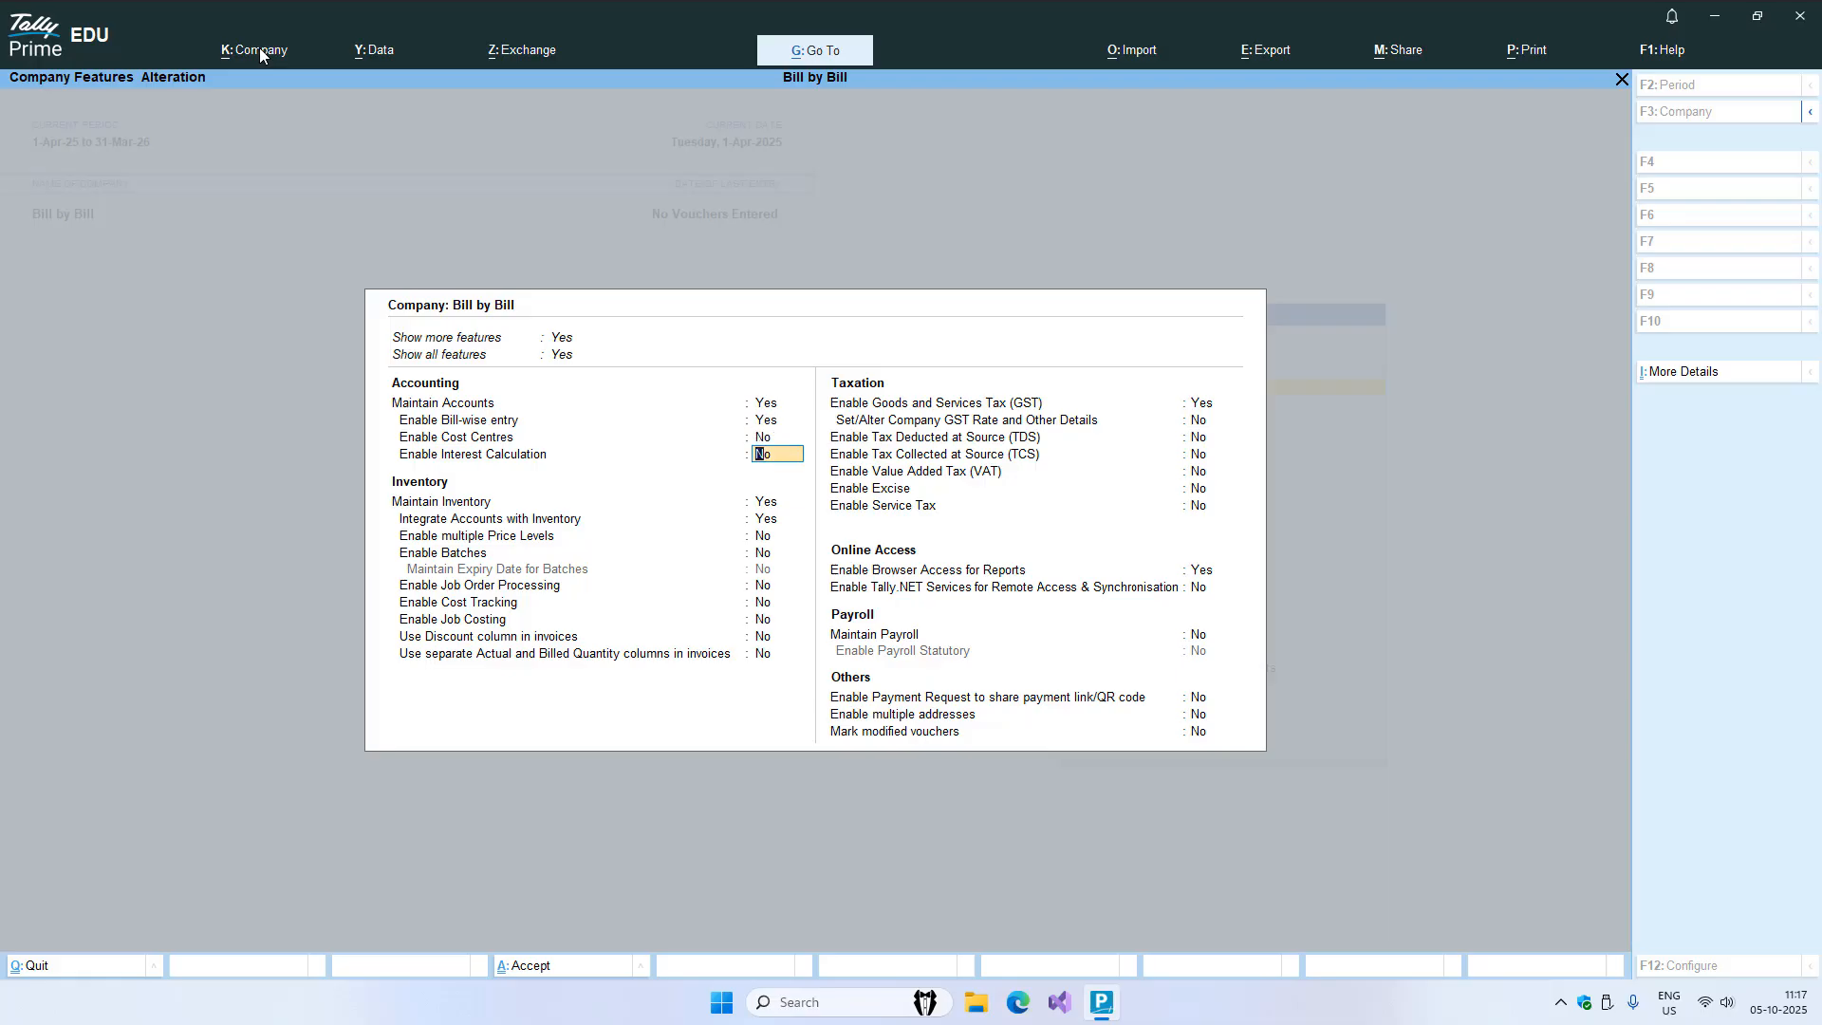
pyautogui.press('Return')
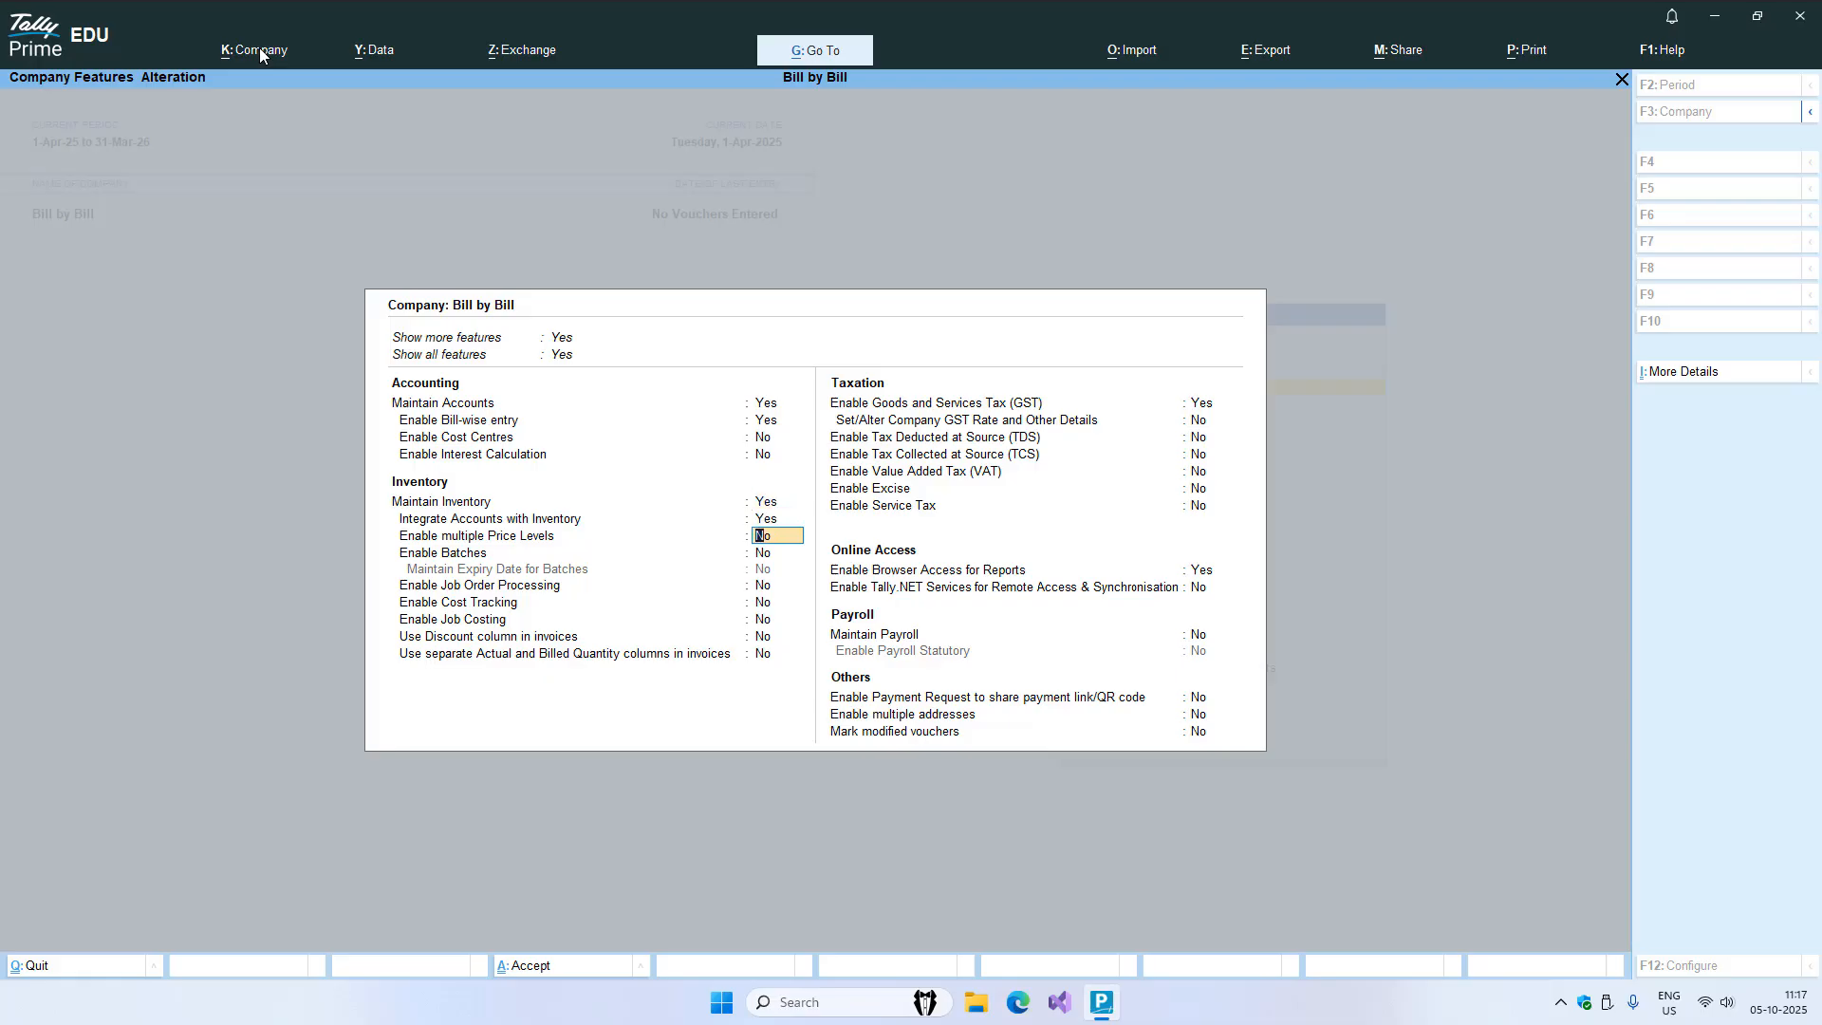
pyautogui.press('Return')
pyautogui.press('Return')
pyautogui.press('Return')
pyautogui.press('Return')
pyautogui.press('Return')
pyautogui.press('Return')
pyautogui.press('Return')
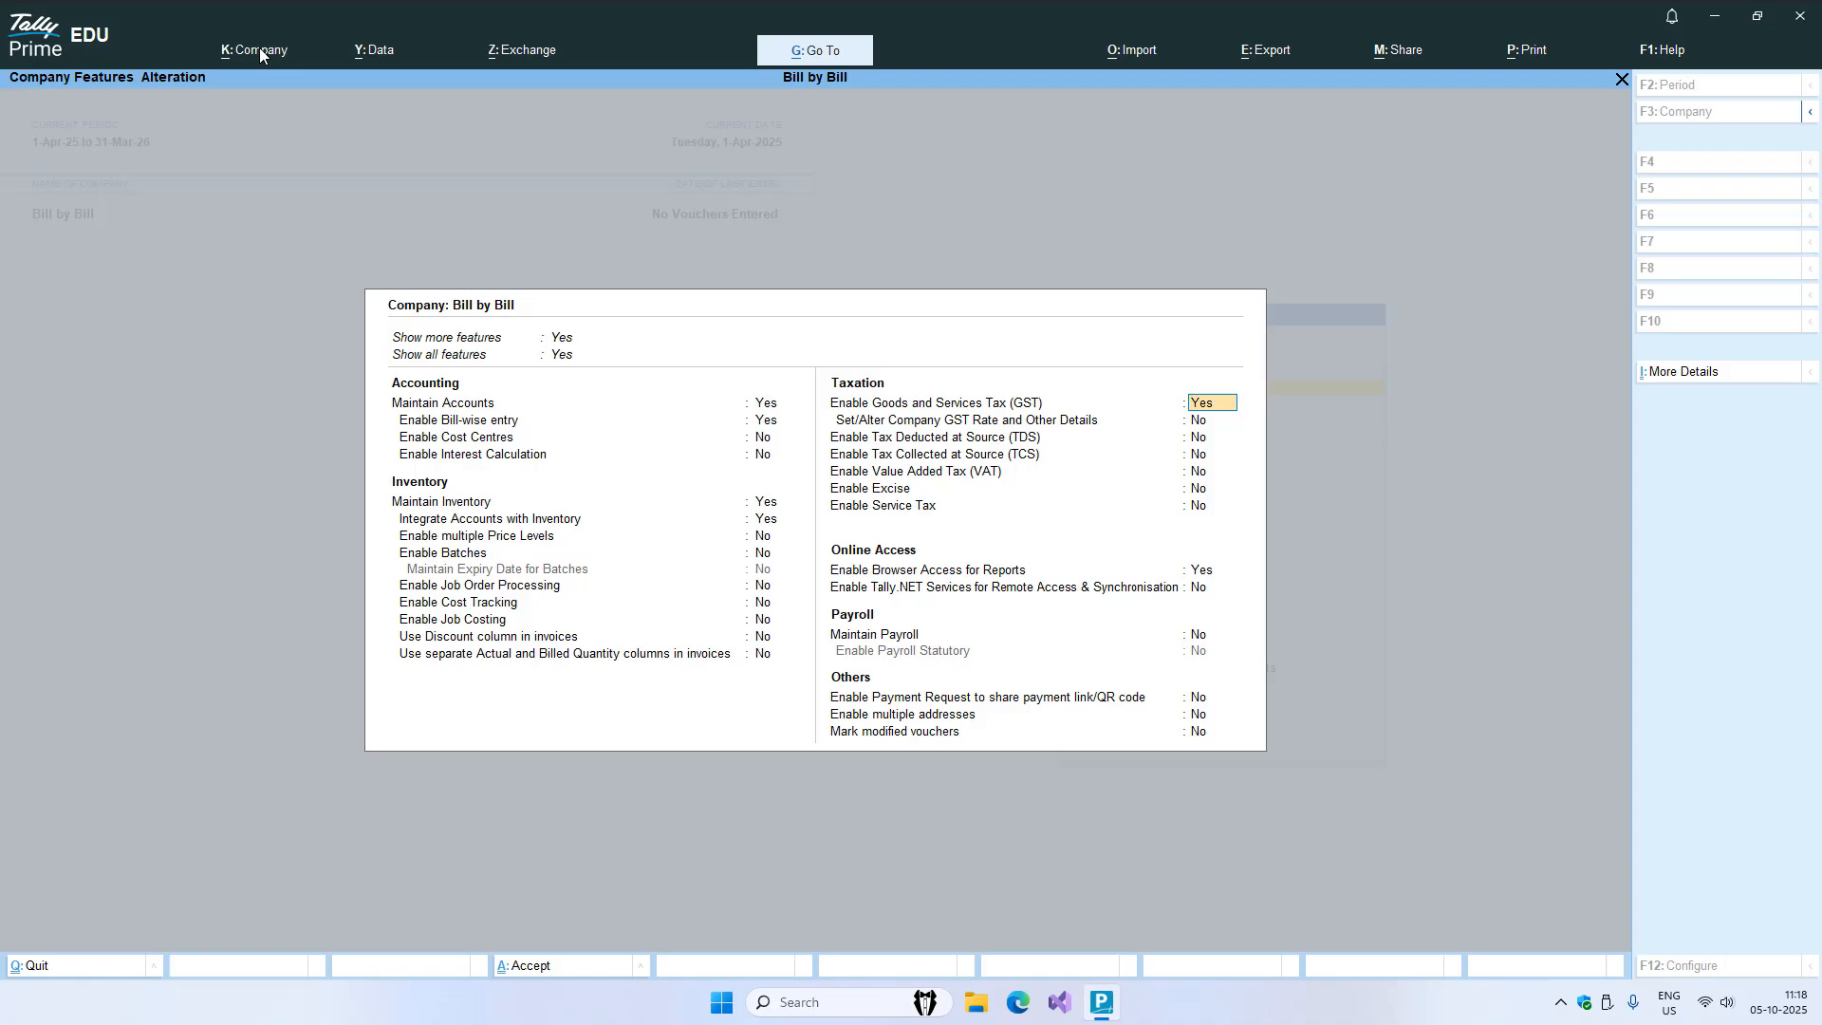
pyautogui.hotkey('ctrl', 'a')
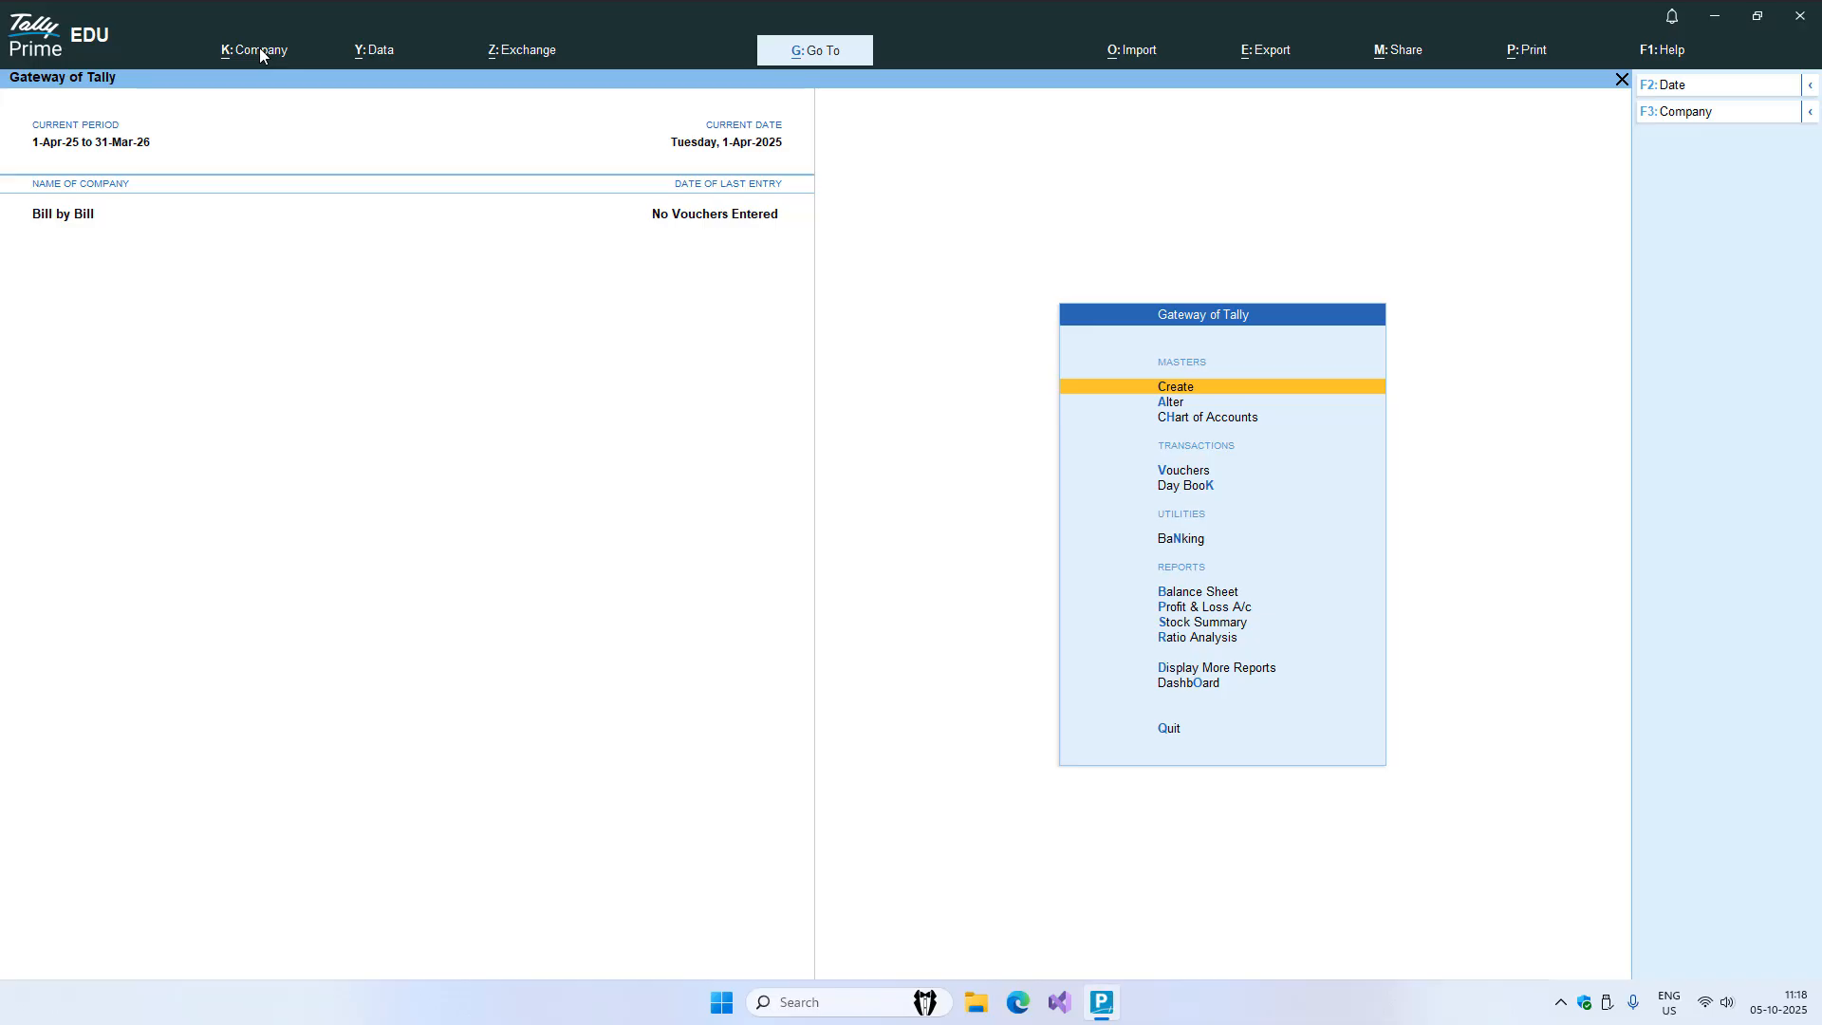
# - Start creating a new ledger master named Computer Bazar, without an alias
pyautogui.press('Return')
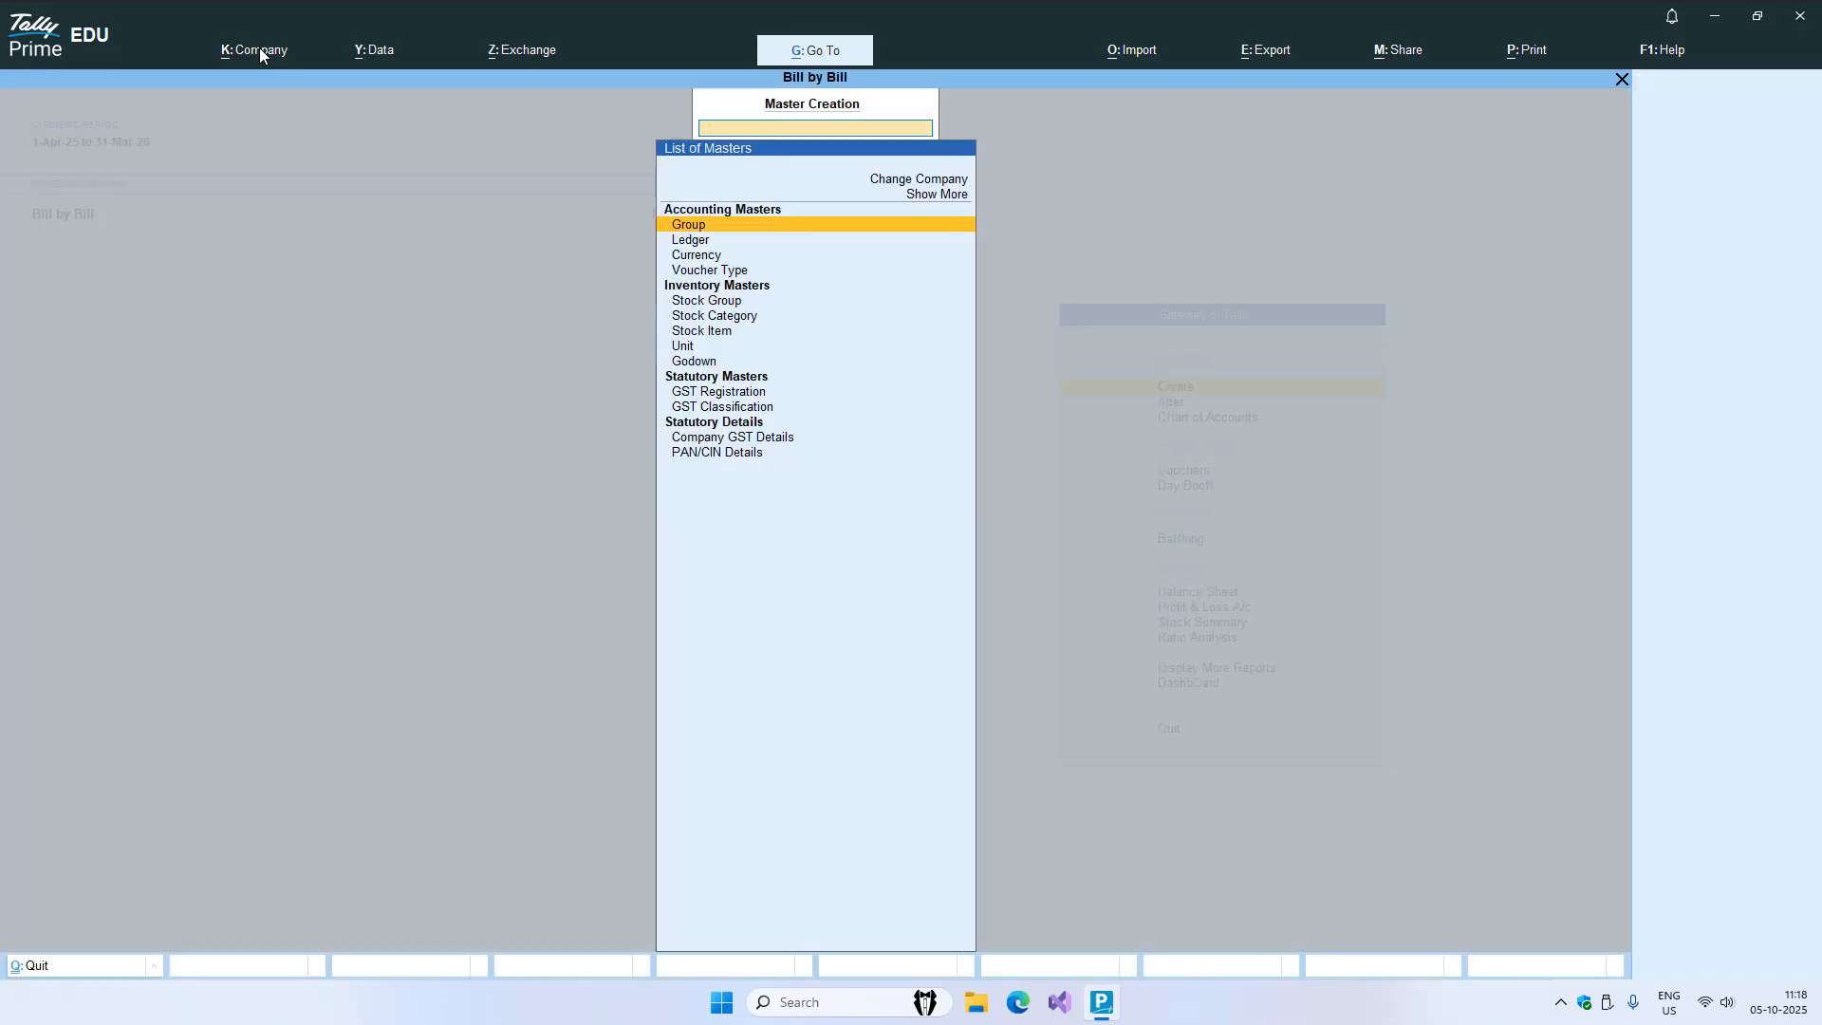
pyautogui.press('Down')
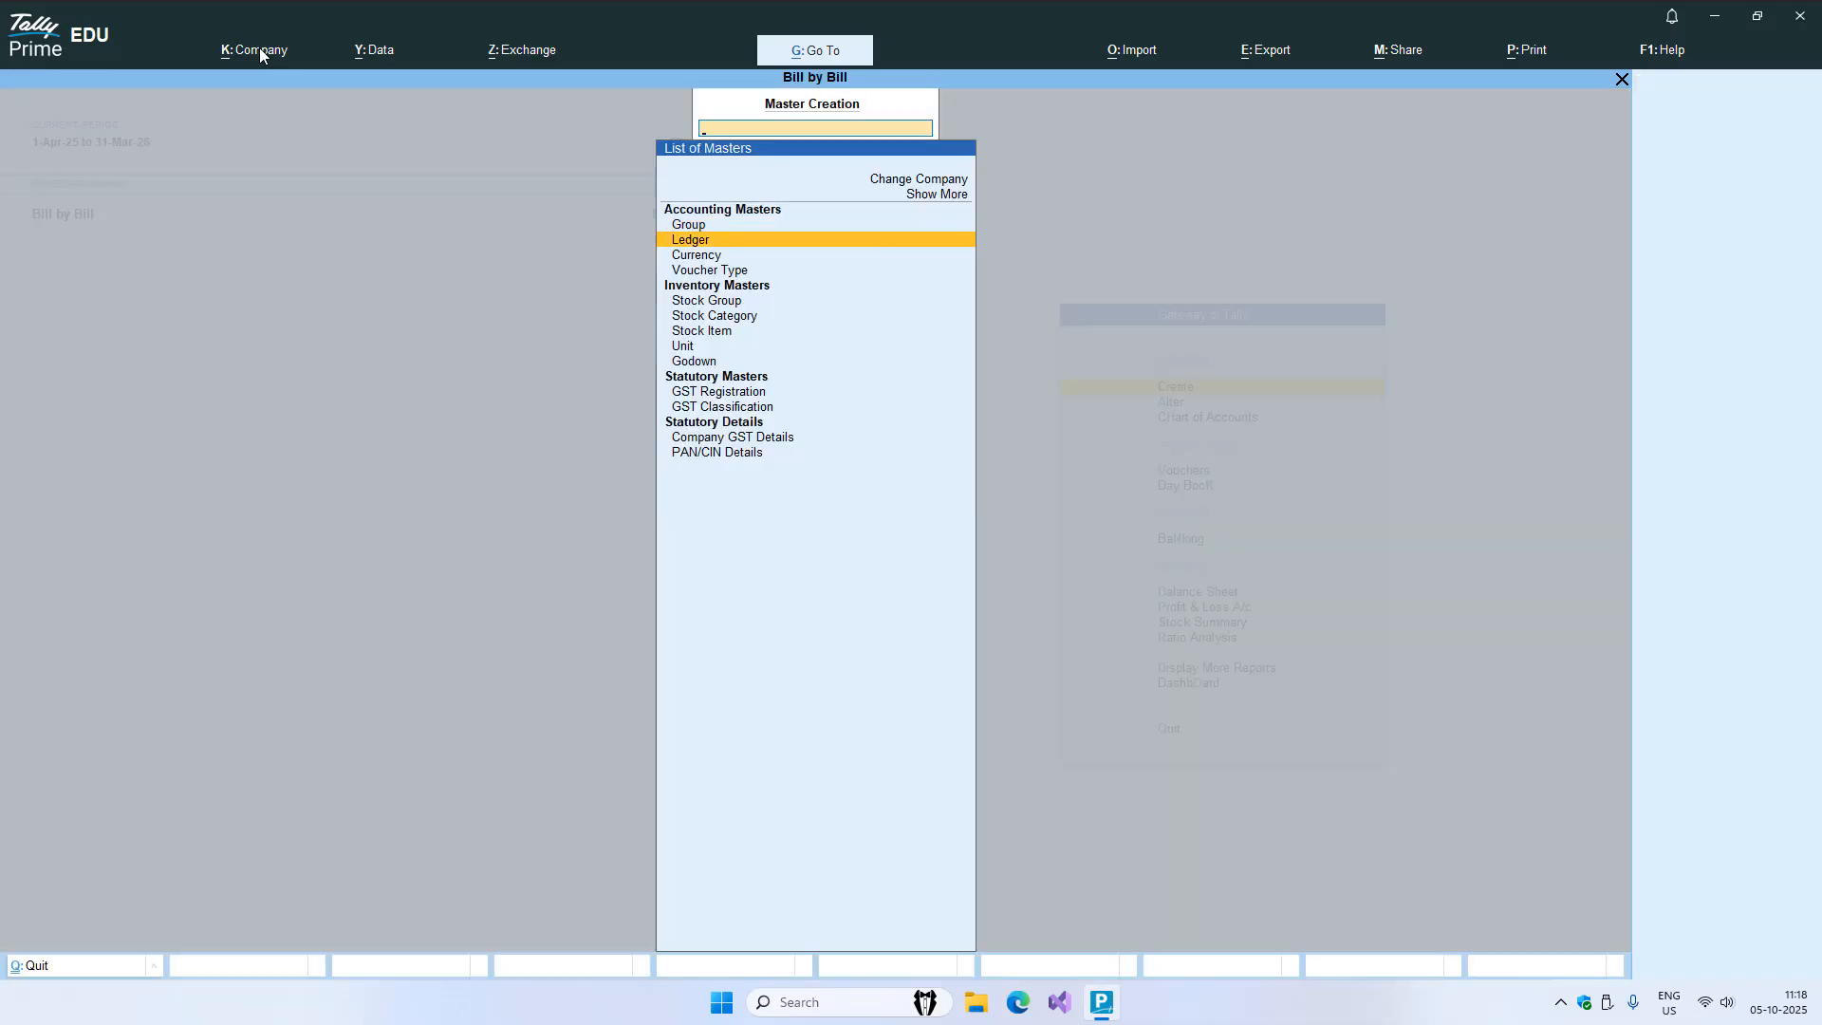
pyautogui.press('Return')
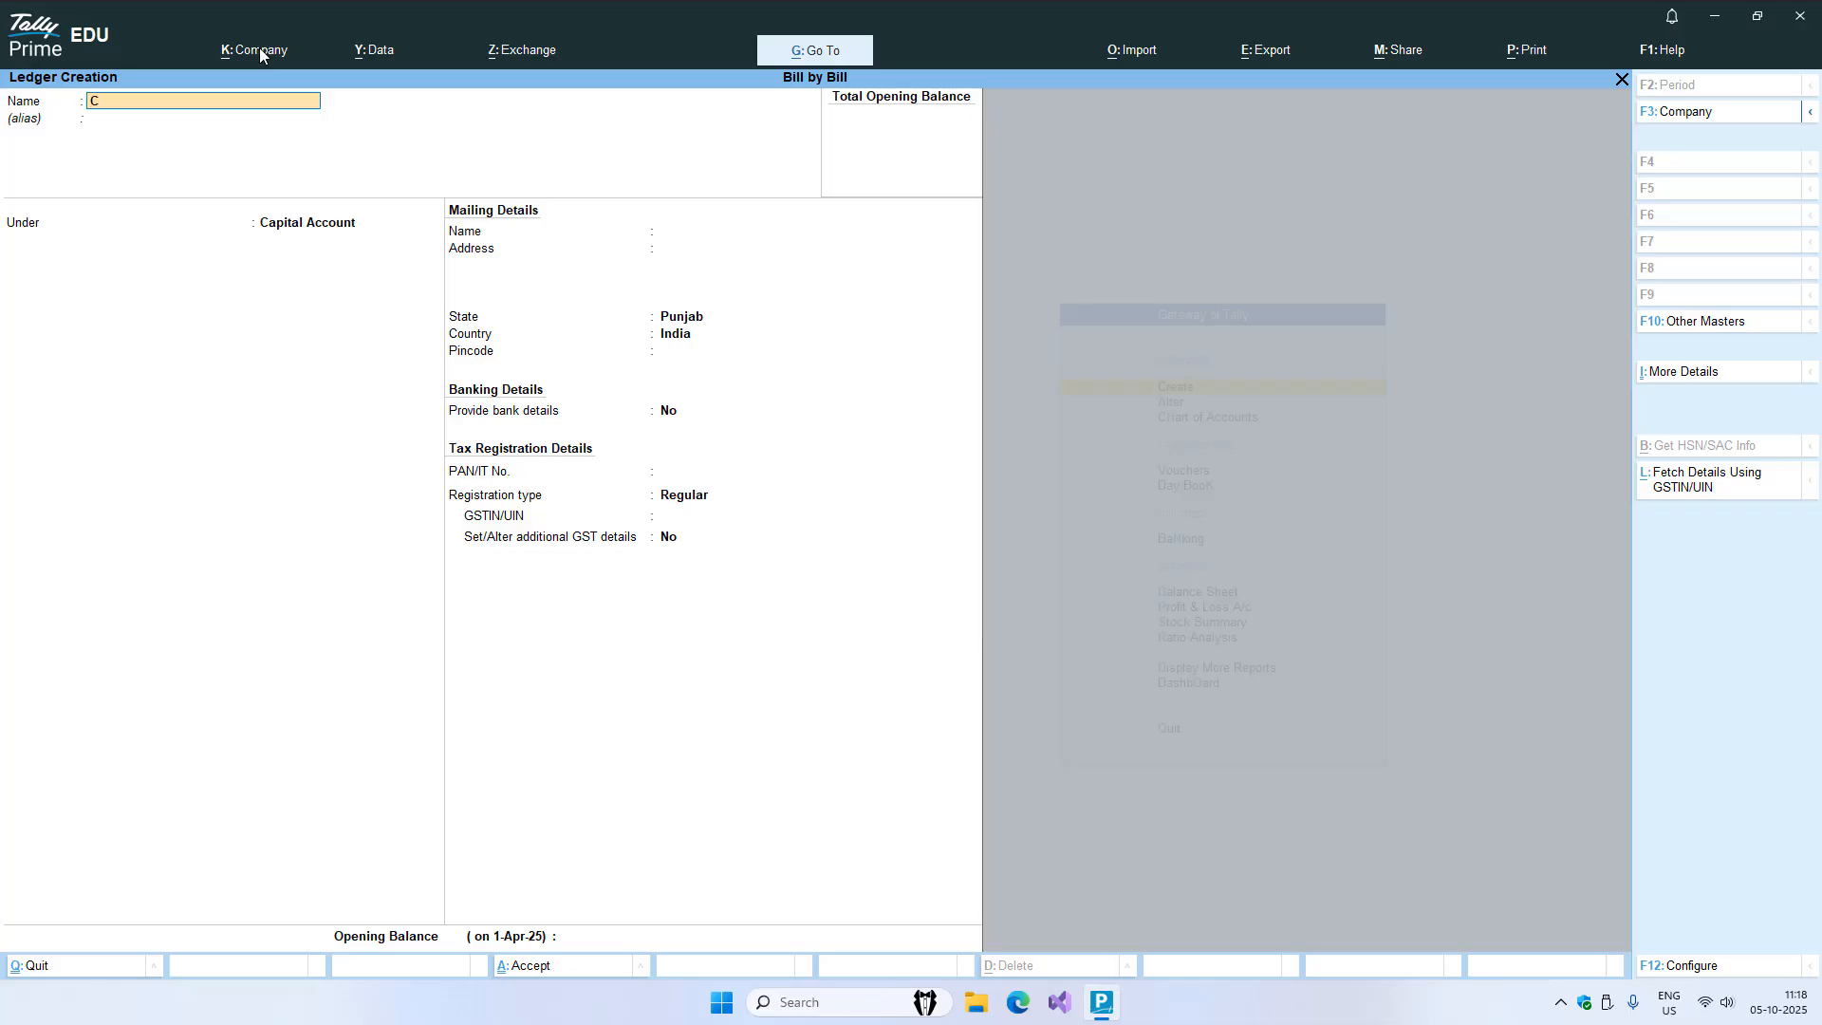
pyautogui.write('omputer Bas')
pyautogui.write('ar')
pyautogui.press('Return')
pyautogui.press('Return')
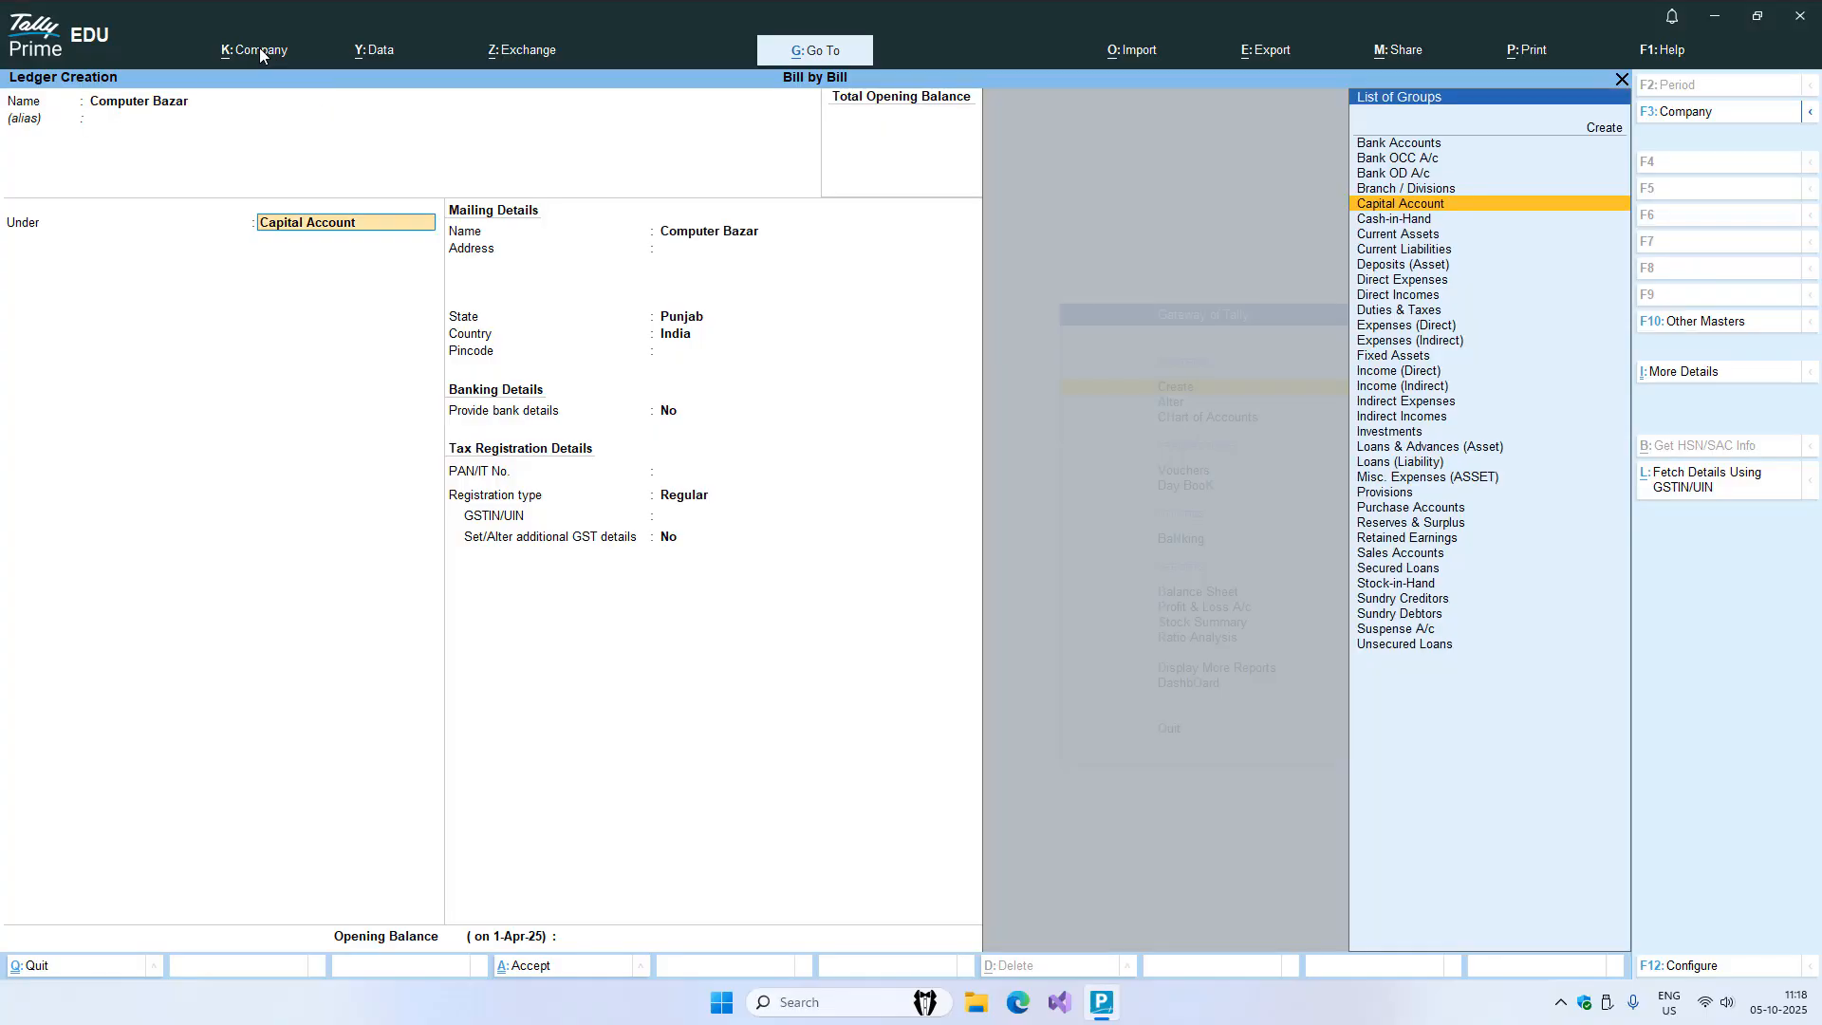
# - Place the Computer Bazar ledger under the Sundry Creditors group
pyautogui.press('Down')
pyautogui.press('Down')
pyautogui.press('Down')
pyautogui.press('Down')
pyautogui.press('Down')
pyautogui.press('Down')
pyautogui.press('Down')
pyautogui.press('Down')
pyautogui.press('Down')
pyautogui.press('Down')
pyautogui.press('Down')
pyautogui.press('Down')
pyautogui.press('Down')
pyautogui.press('Down')
pyautogui.press('Down')
pyautogui.press('Down')
pyautogui.press('Down')
pyautogui.press('Down')
pyautogui.press('Down')
pyautogui.press('Down')
pyautogui.press('Down')
pyautogui.press('Down')
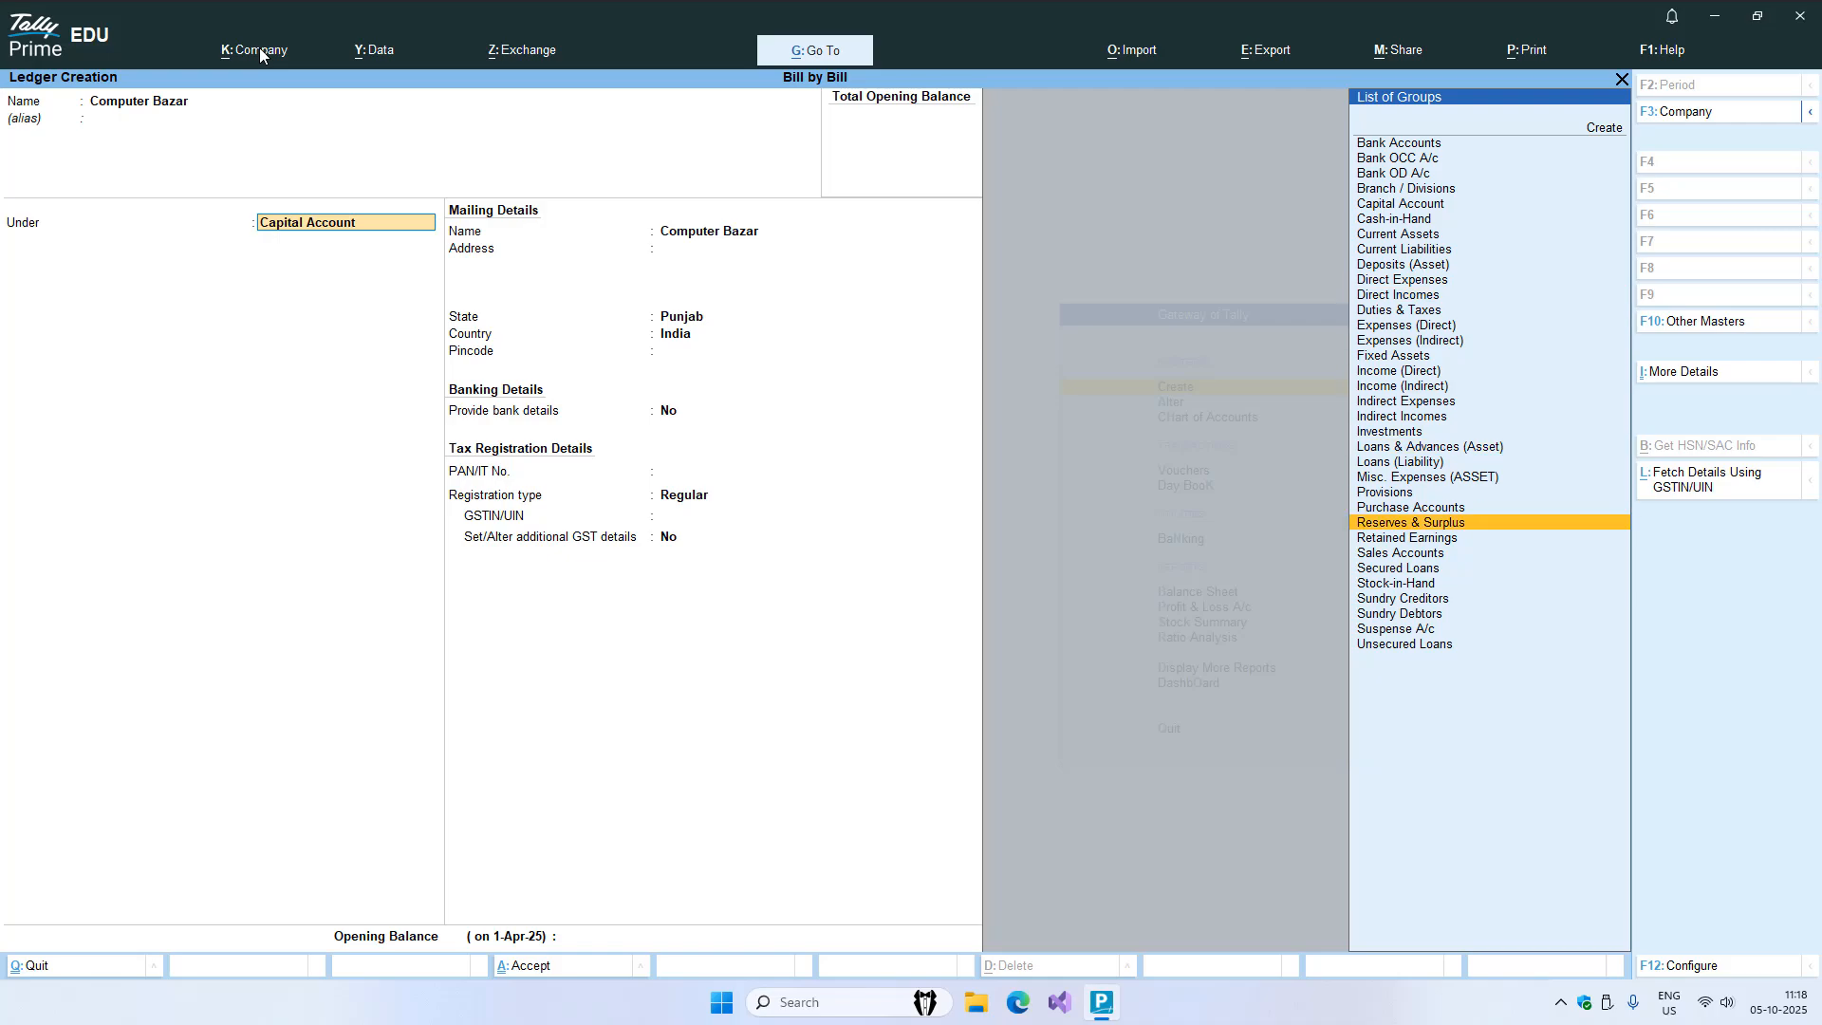
pyautogui.press('Down')
pyautogui.press('Down')
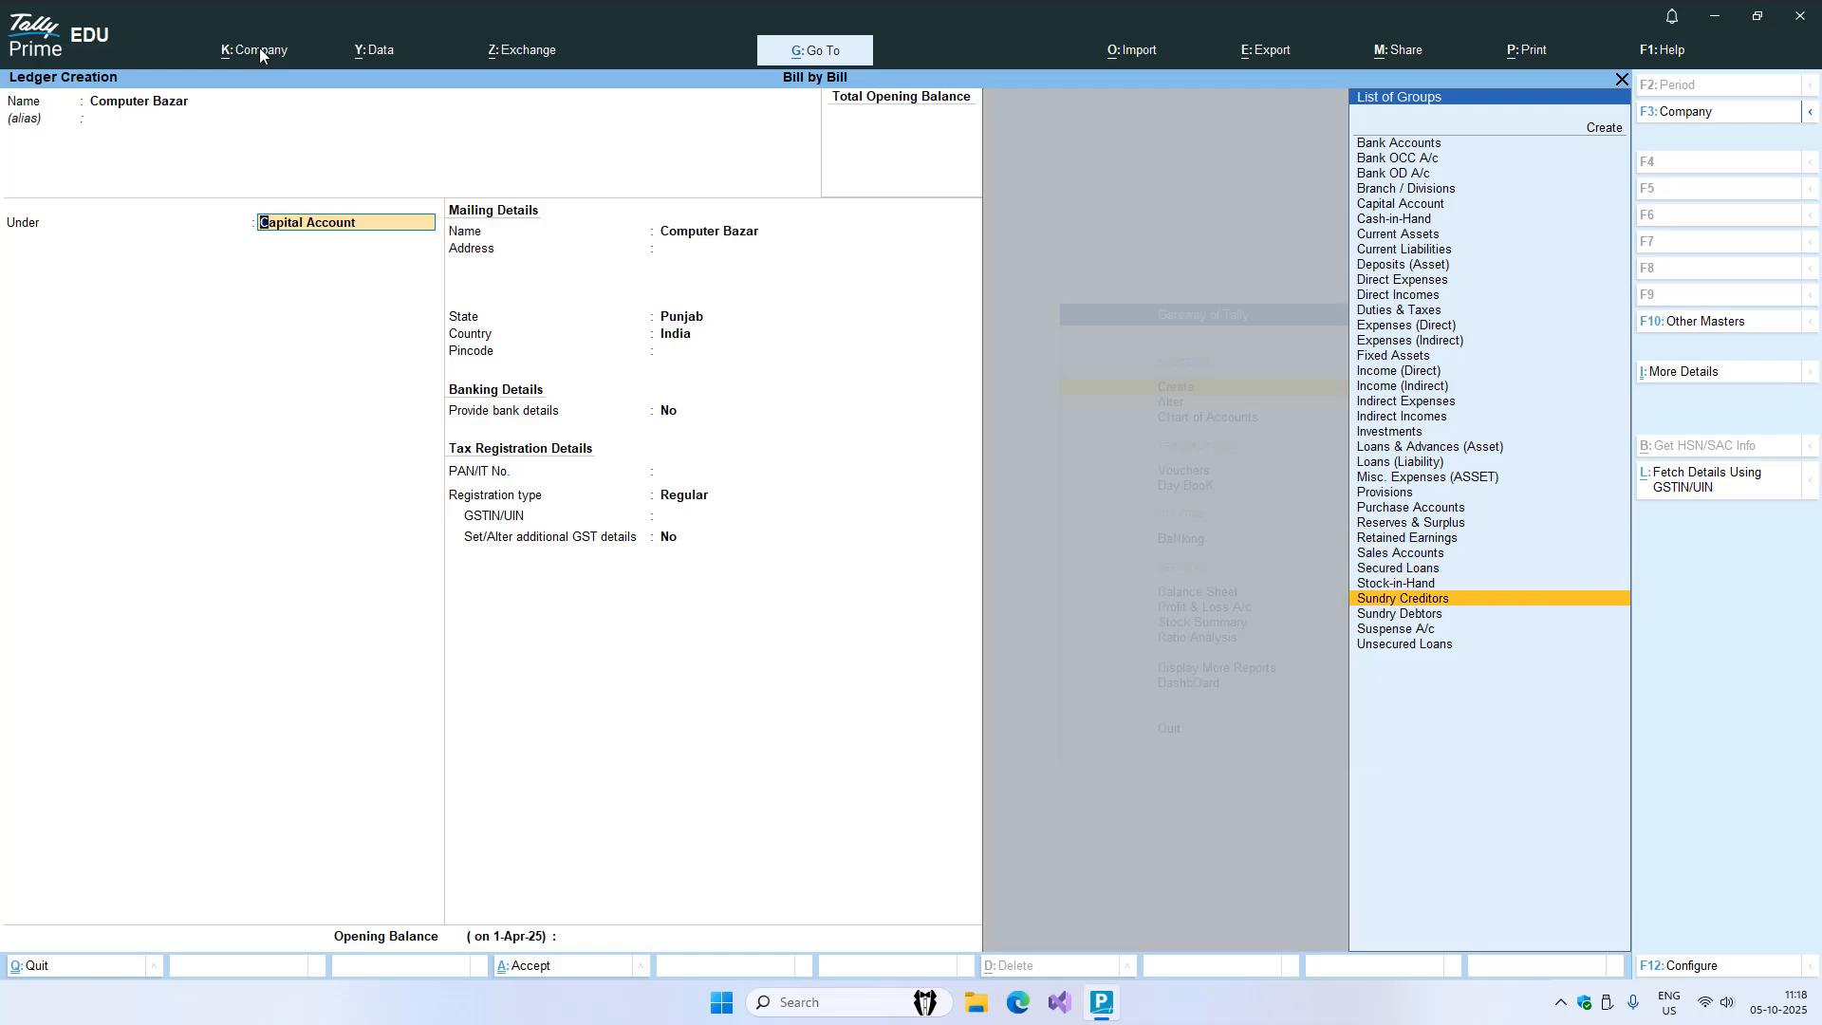
pyautogui.press('Return')
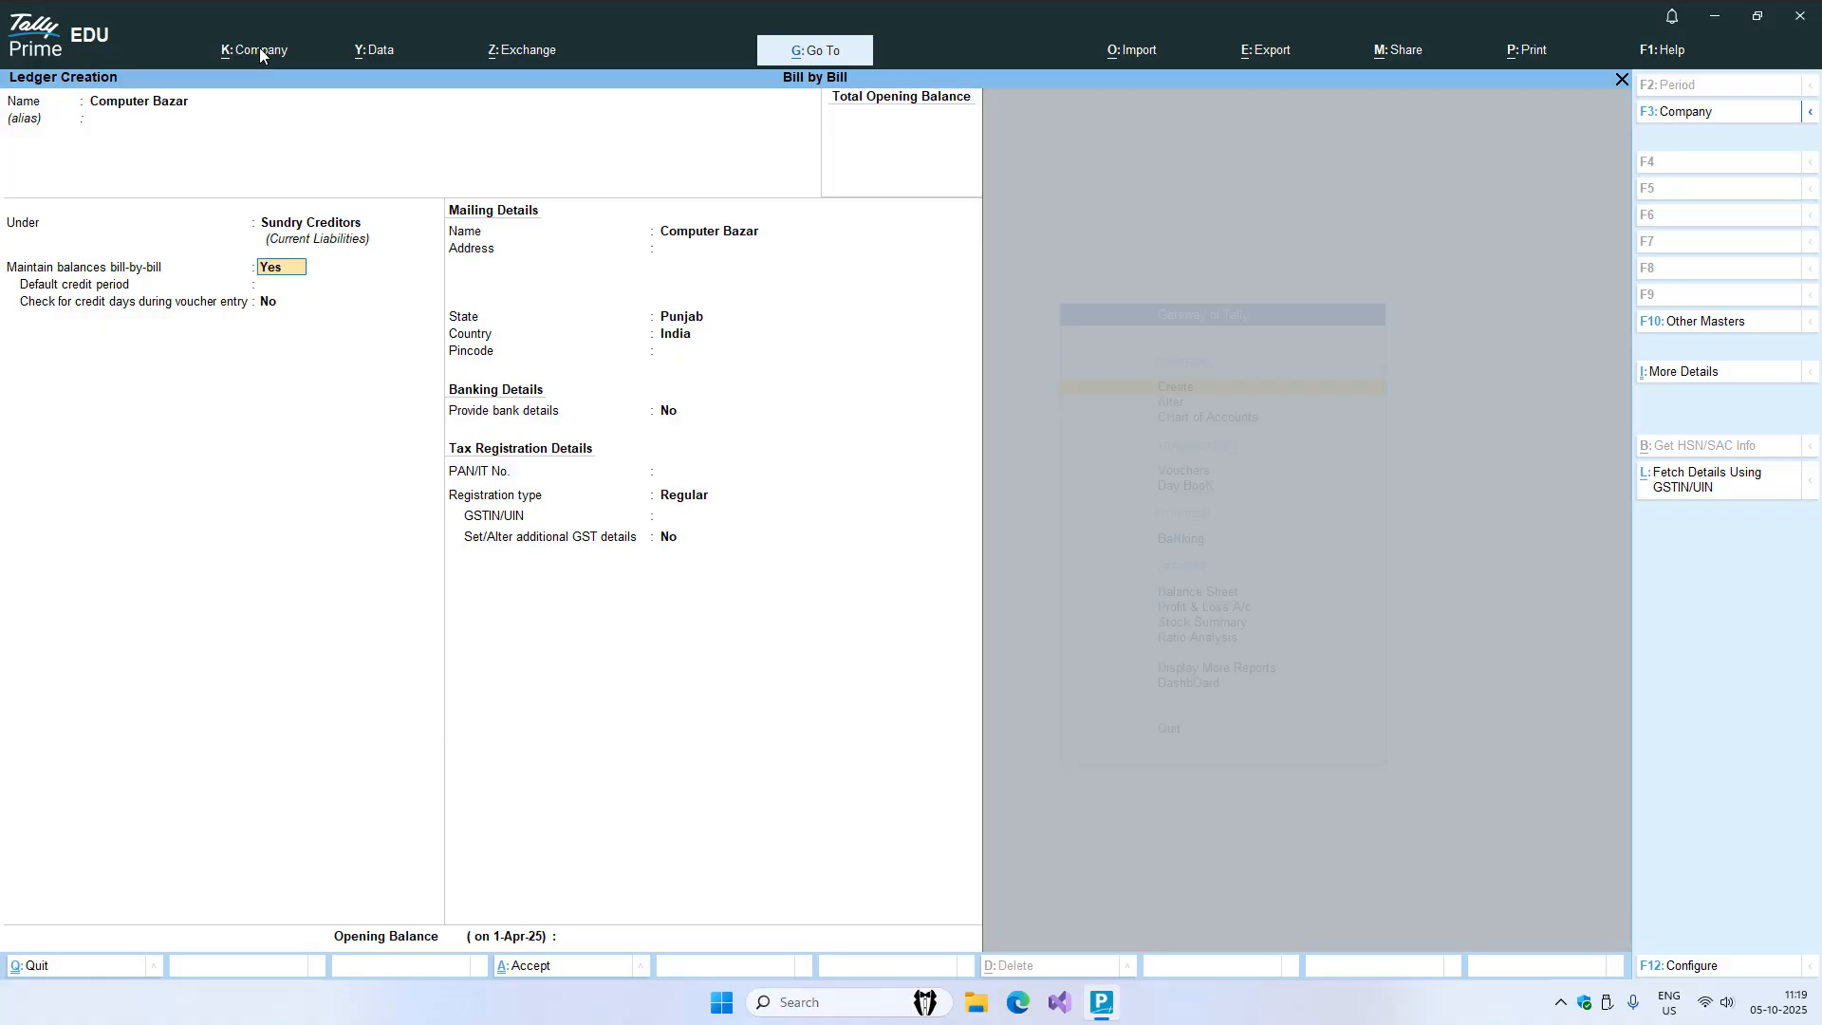
# - Set Maintain balances bill-by-bill to No for the Computer Bazar ledger and return to that field
pyautogui.press('space')
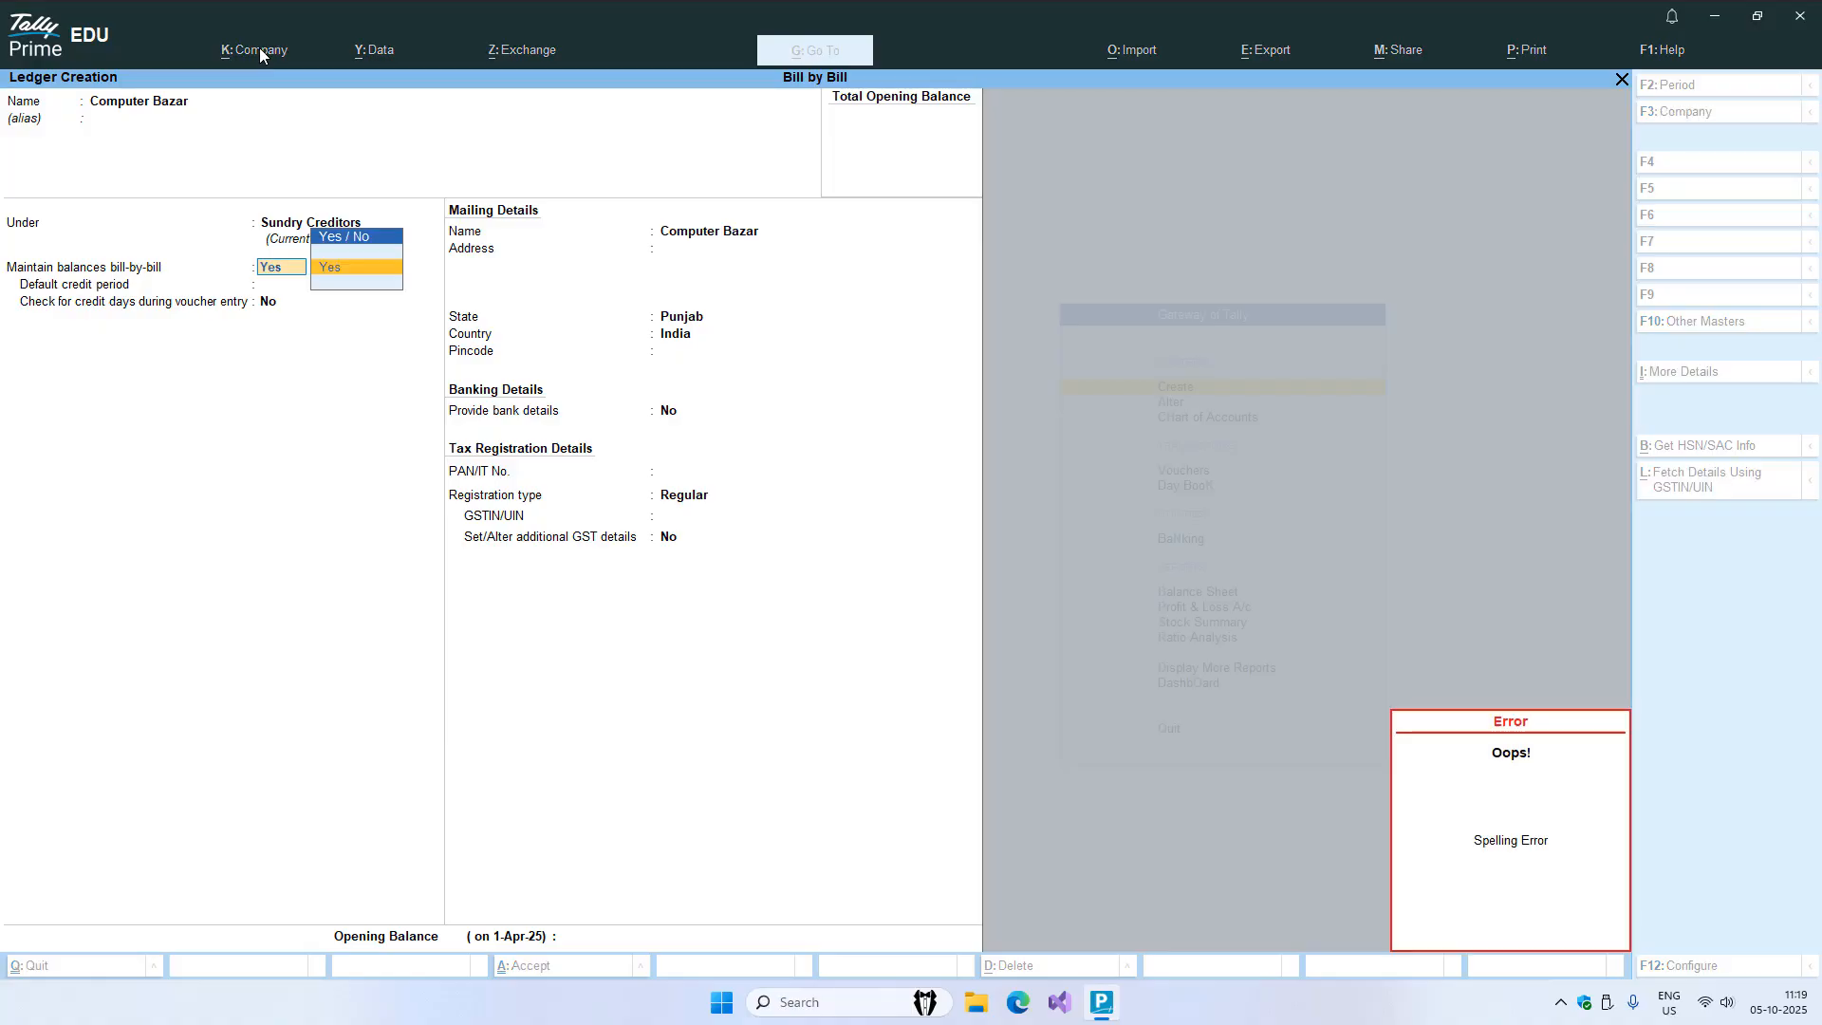
pyautogui.press('BackSpace')
pyautogui.press('BackSpace')
pyautogui.press('BackSpace')
pyautogui.press('BackSpace')
pyautogui.write('n')
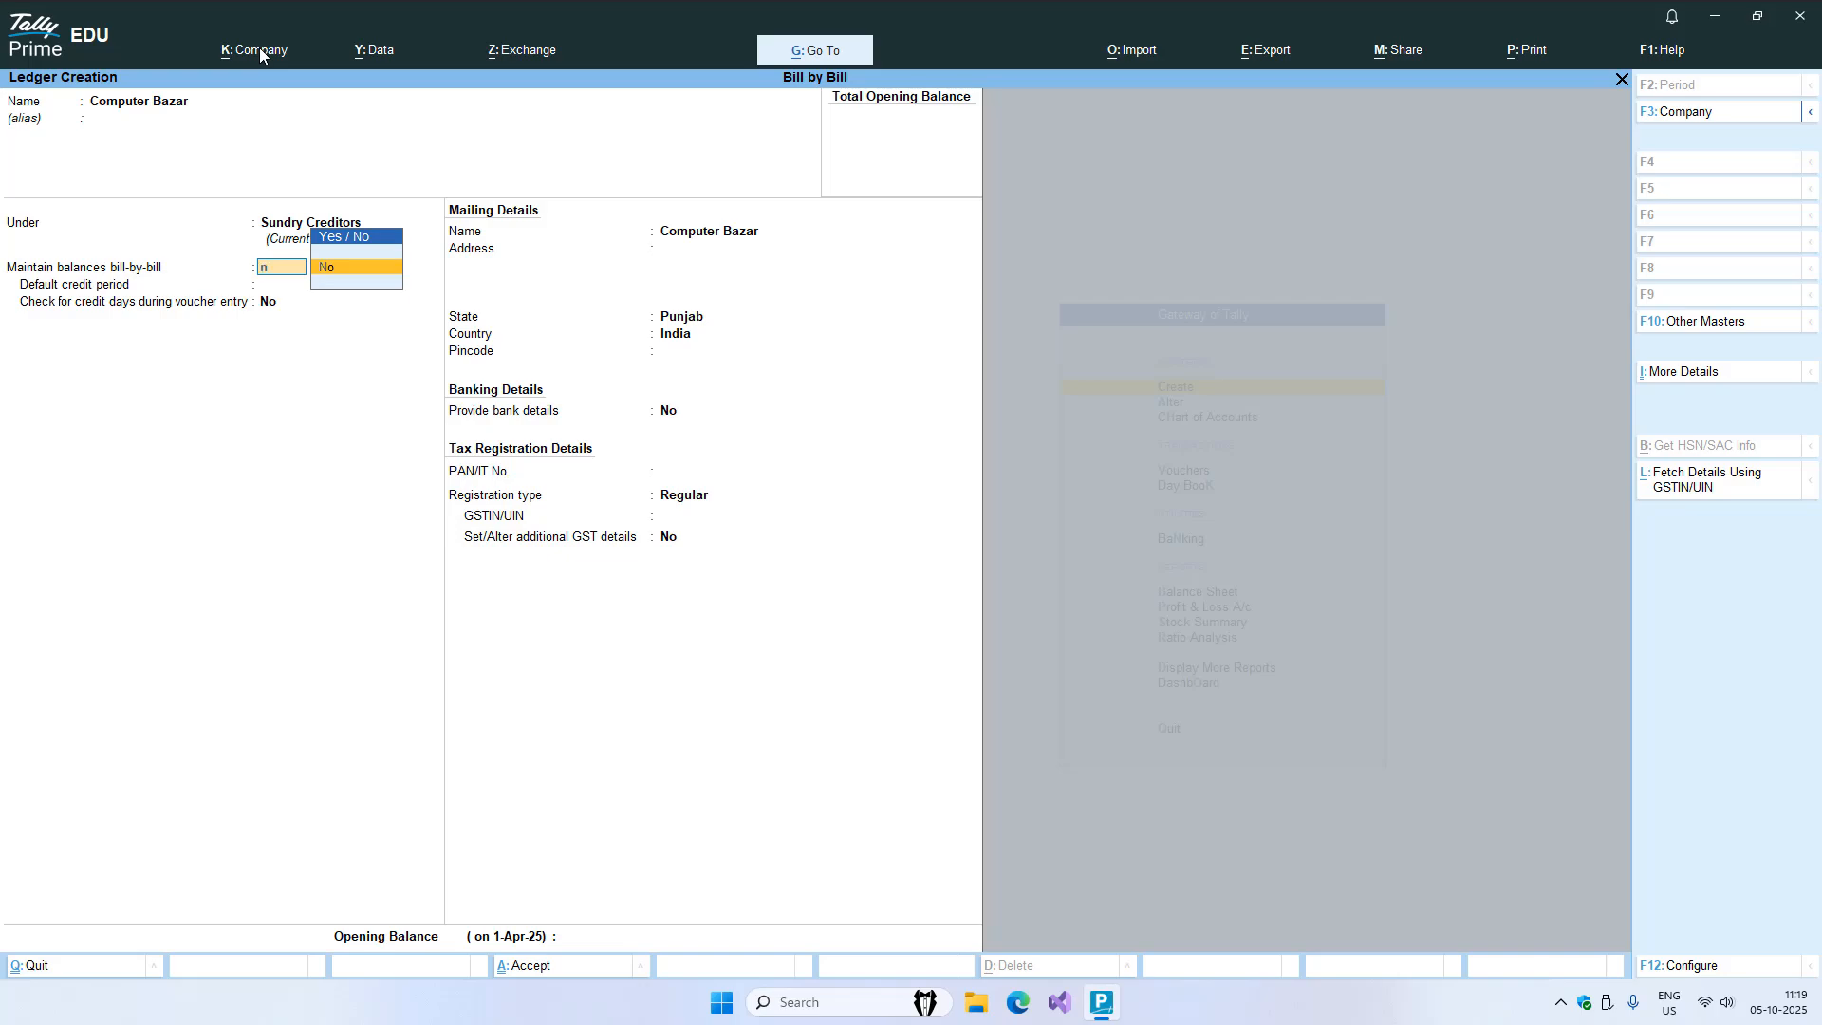
pyautogui.press('Return')
pyautogui.hotkey('shift', 'Tab')
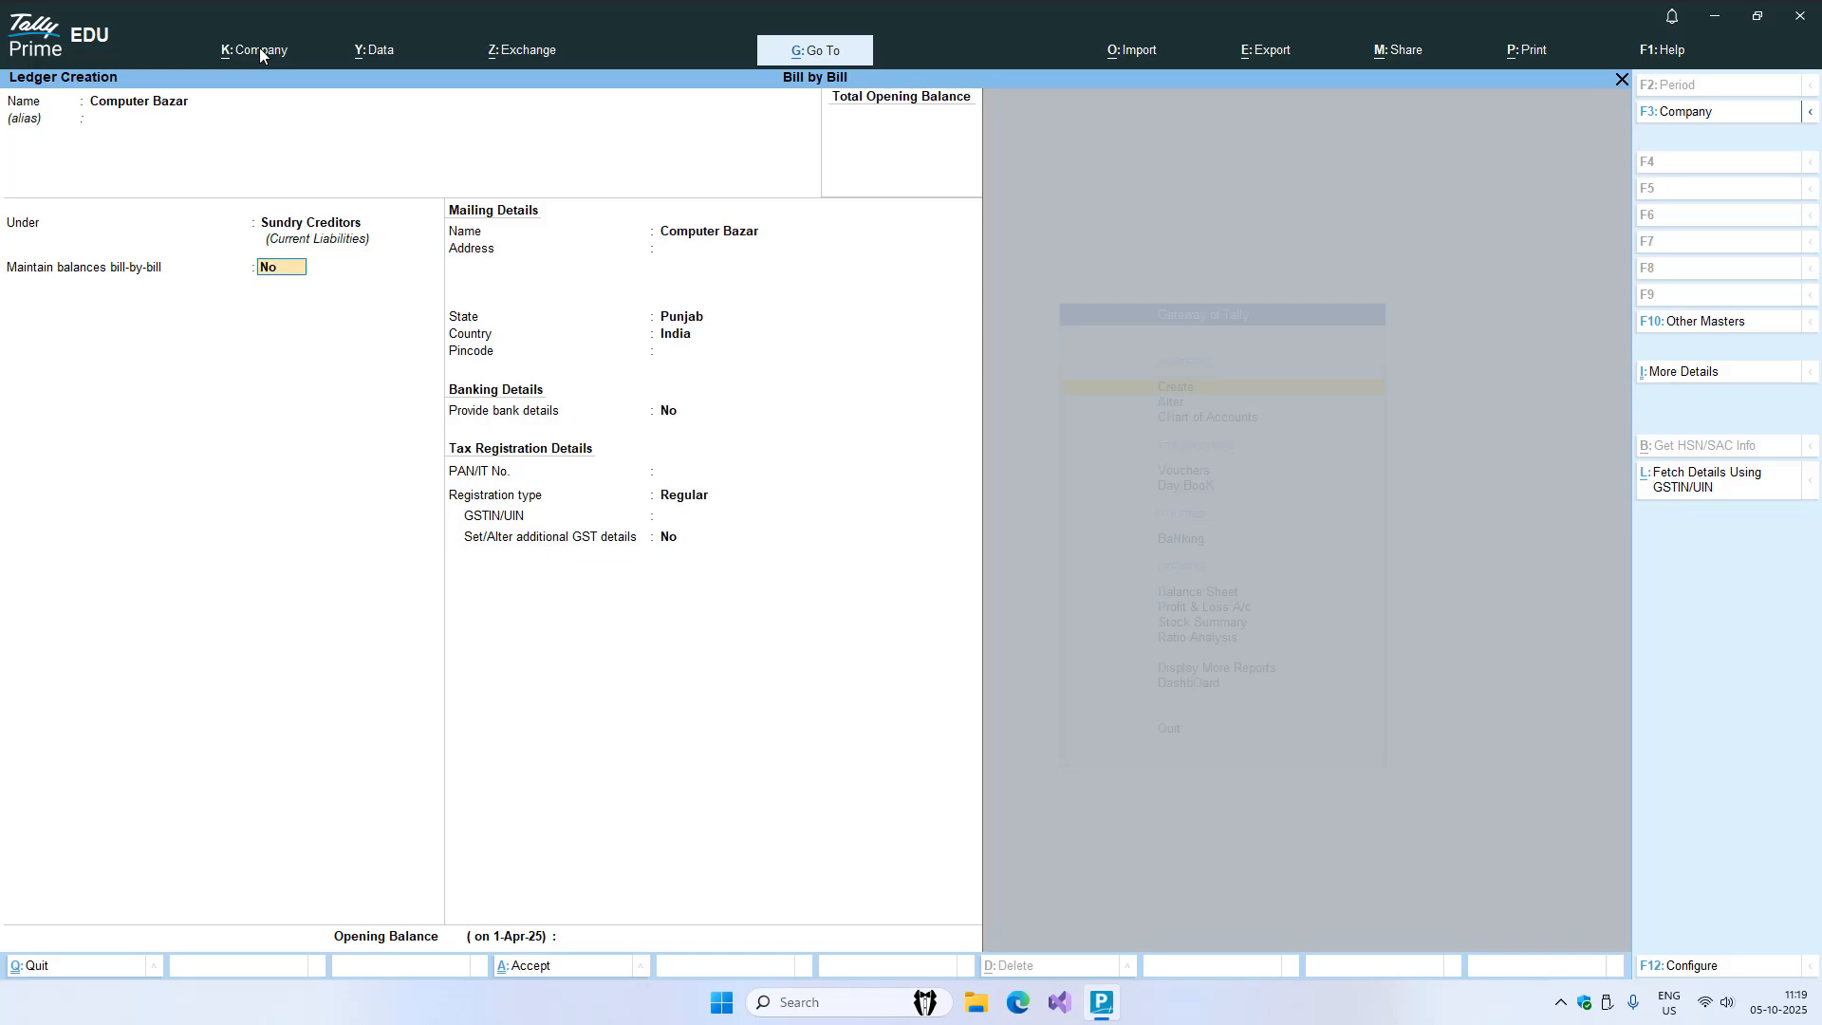
# - Set Maintain balances bill-by-bill back to Yes for the Computer Bazar ledger
pyautogui.write('n')
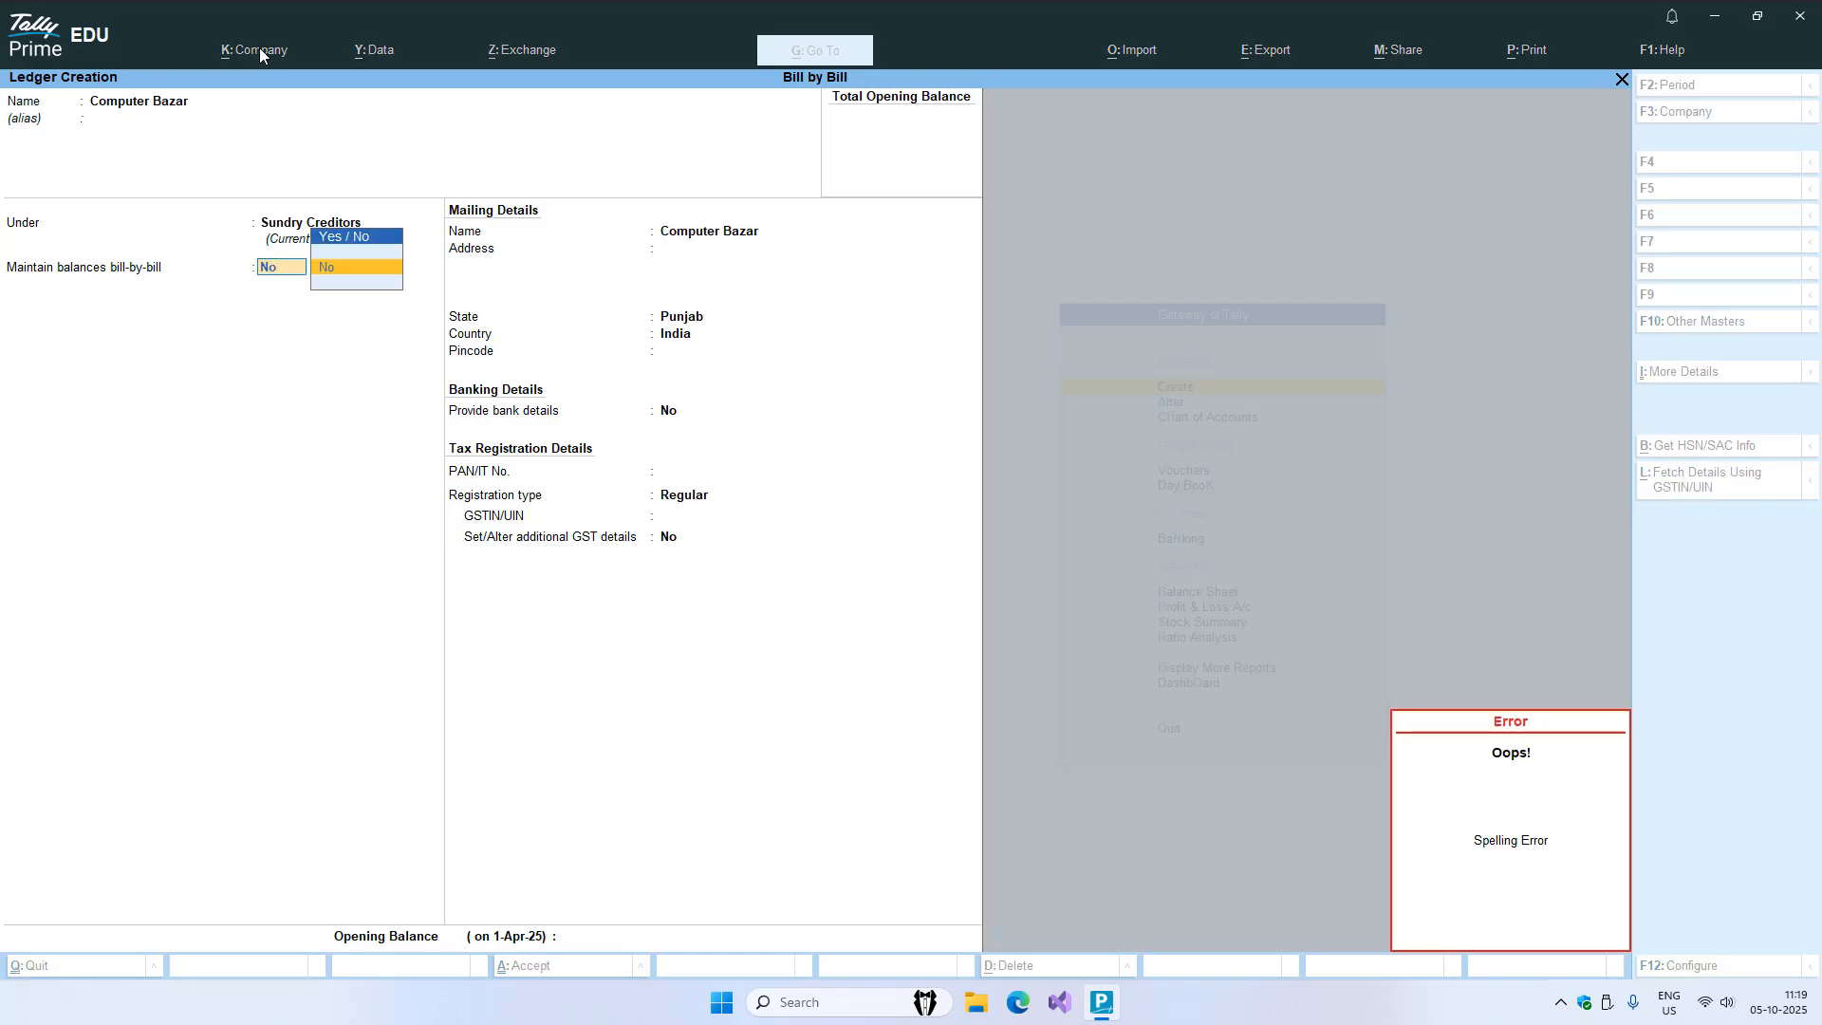
pyautogui.press('BackSpace')
pyautogui.write('ye')
pyautogui.press('Return')
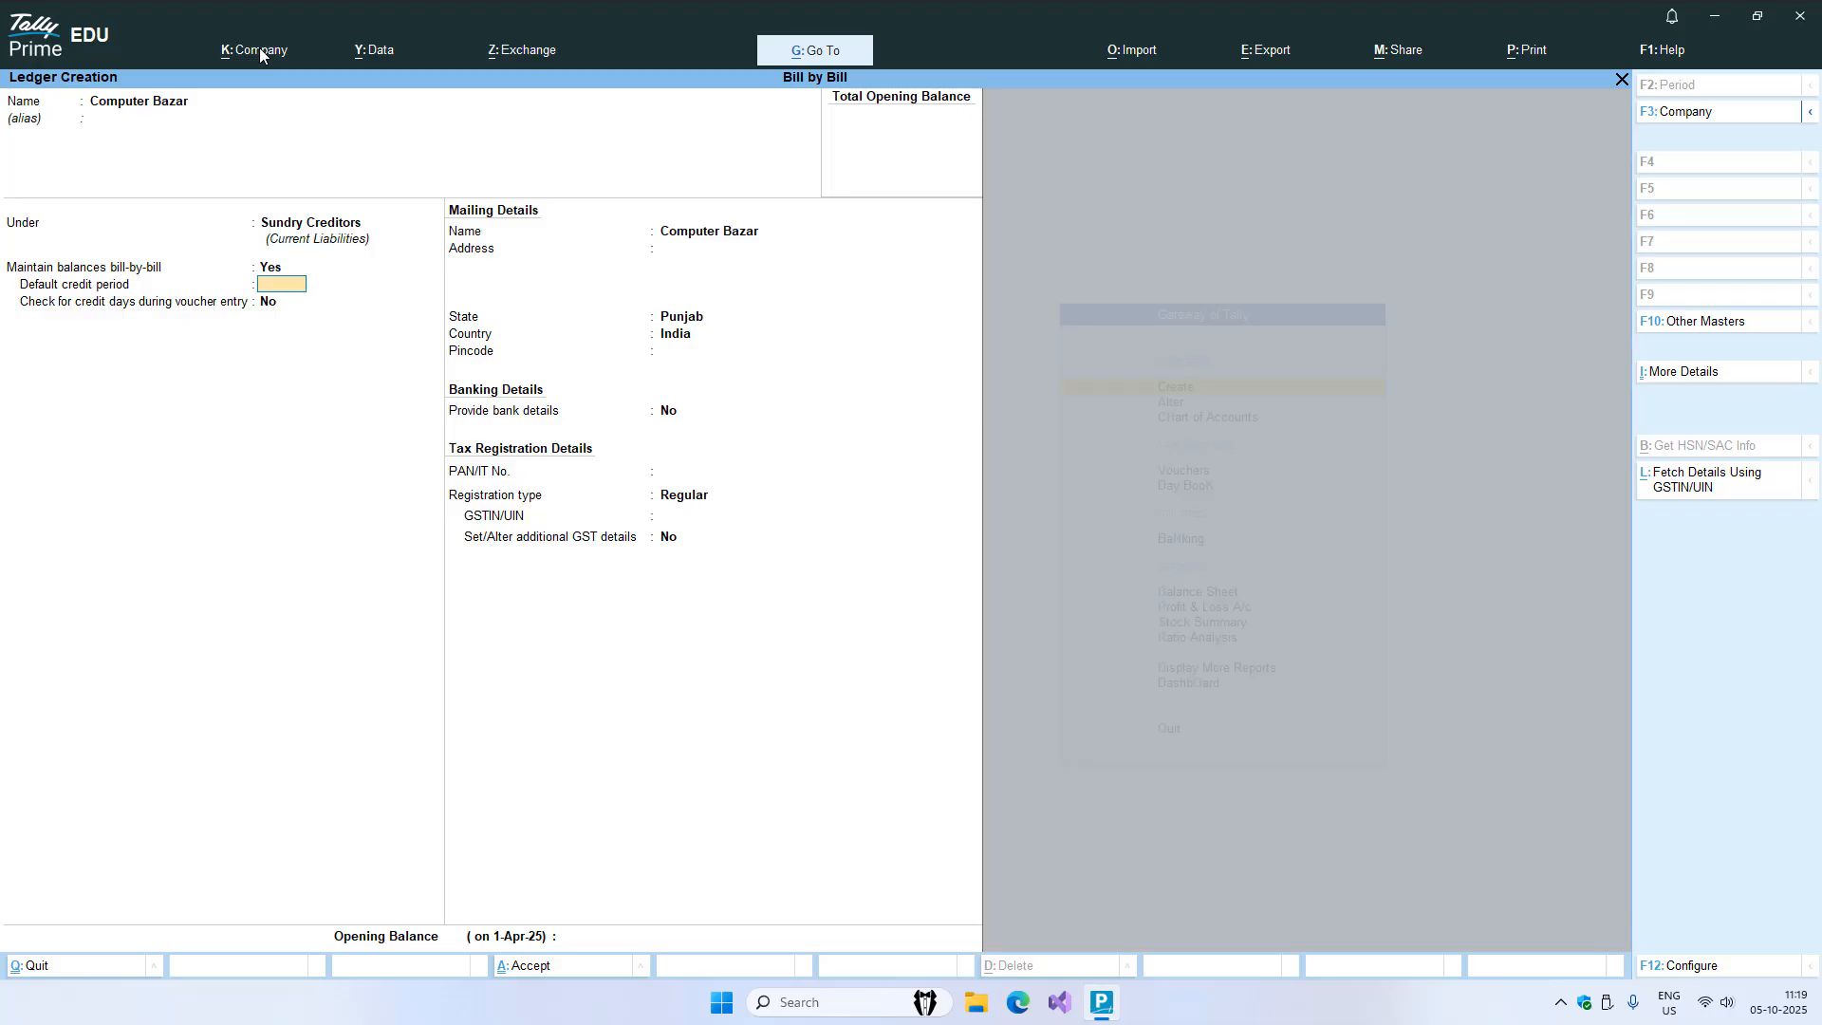
# - Set the Computer Bazar ledger's default credit period to 30 days and enable checking for credit days during voucher entry
pyautogui.write('30')
pyautogui.press('Return')
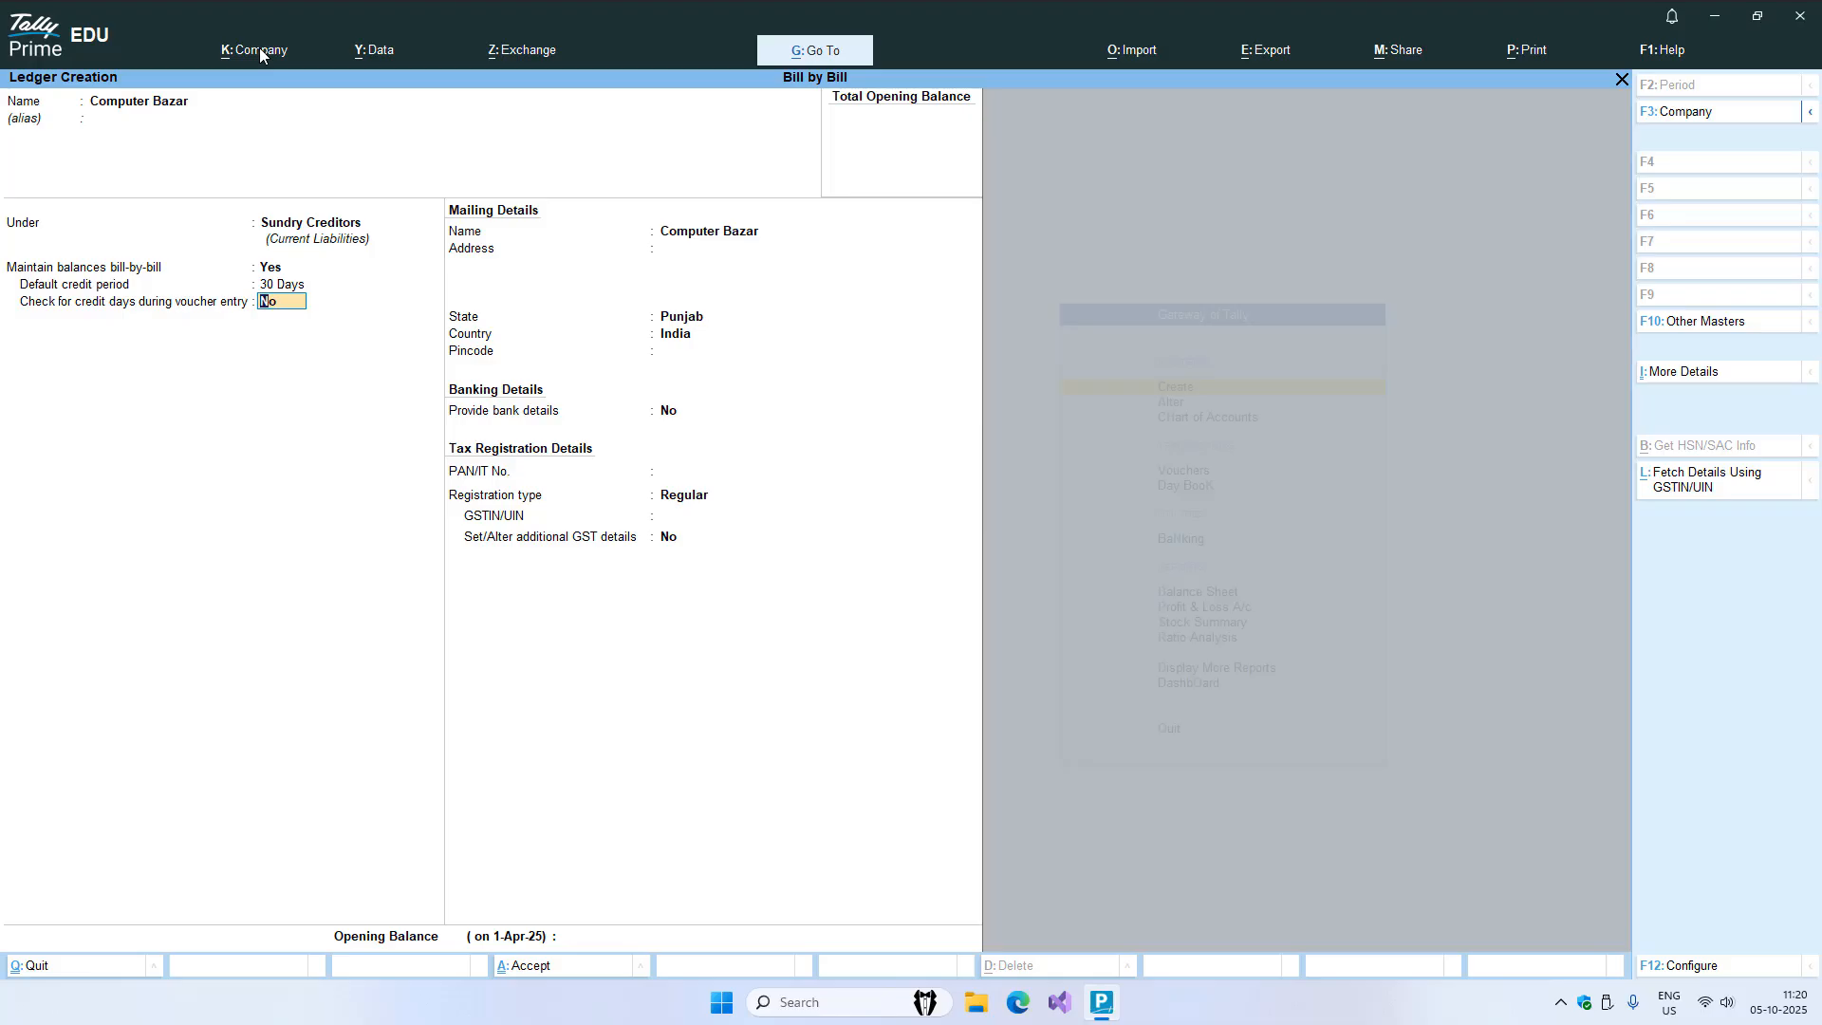
pyautogui.write('yes')
pyautogui.press('Return')
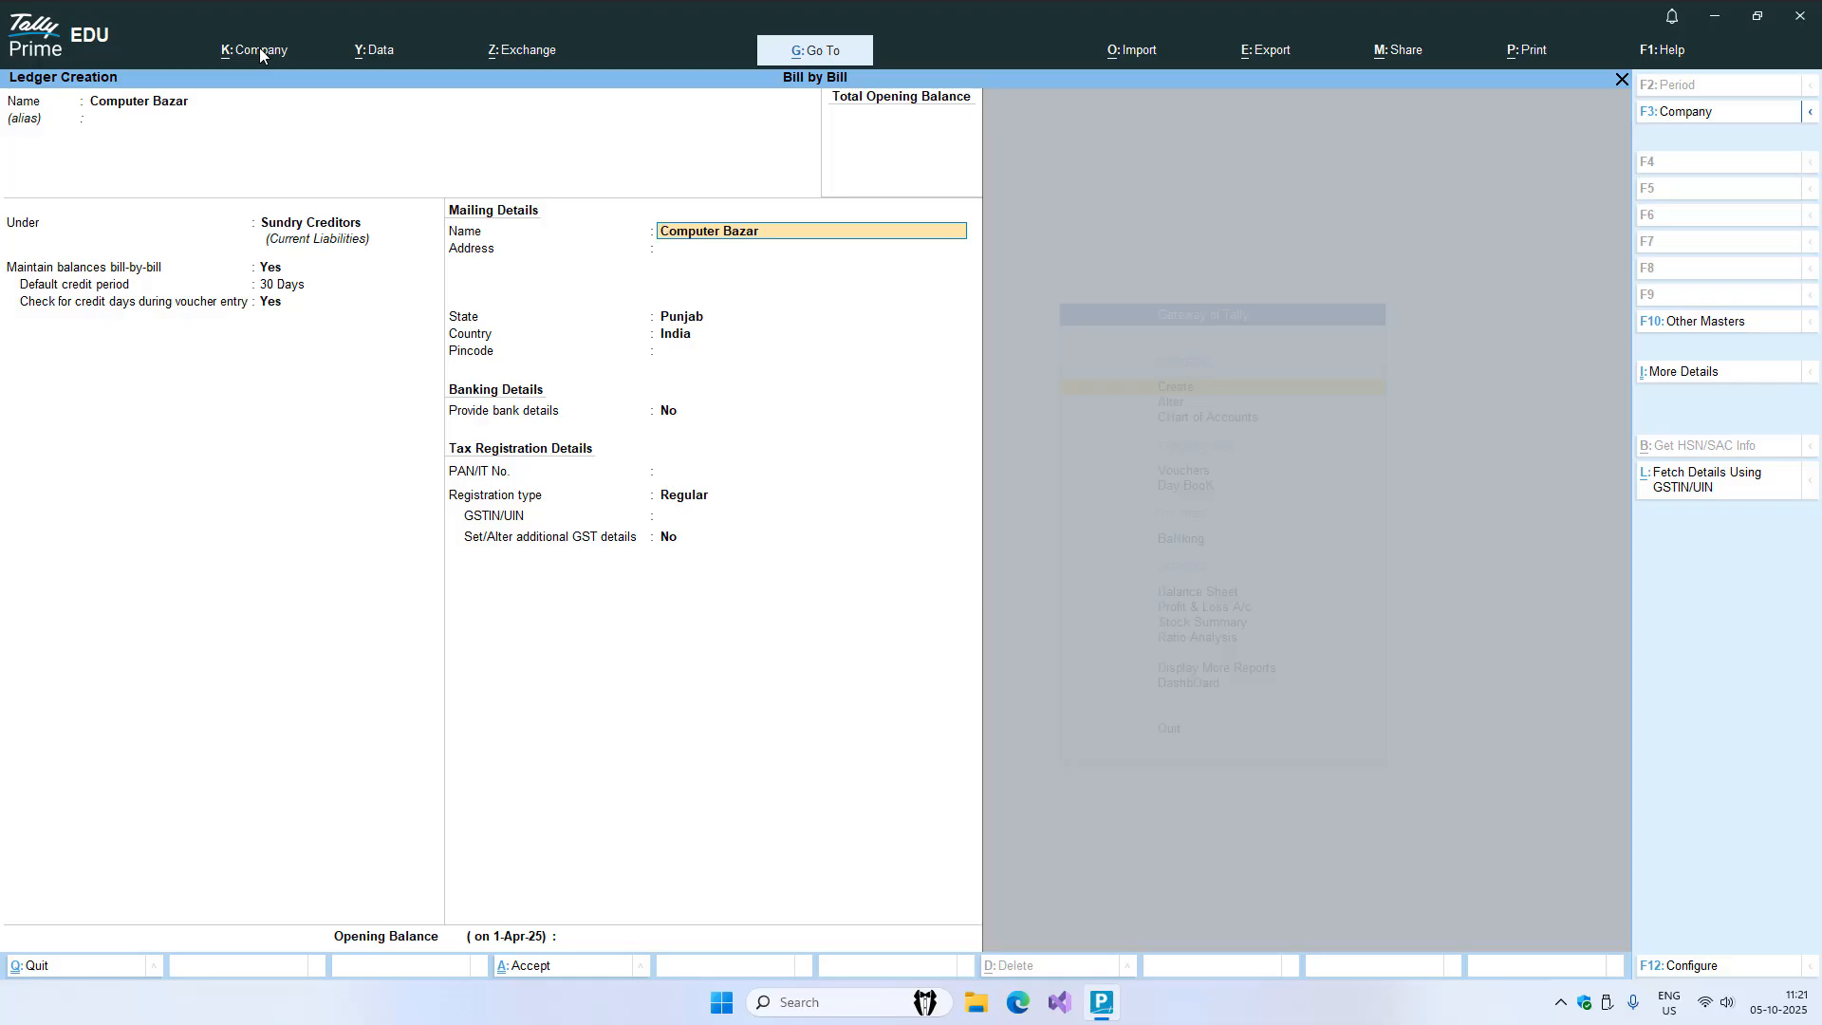
# - Recheck the bill-by-bill settings, keep the default mailing, banking and tax details, and save the Computer Bazar ledger
pyautogui.press('BackSpace')
pyautogui.press('BackSpace')
pyautogui.press('BackSpace')
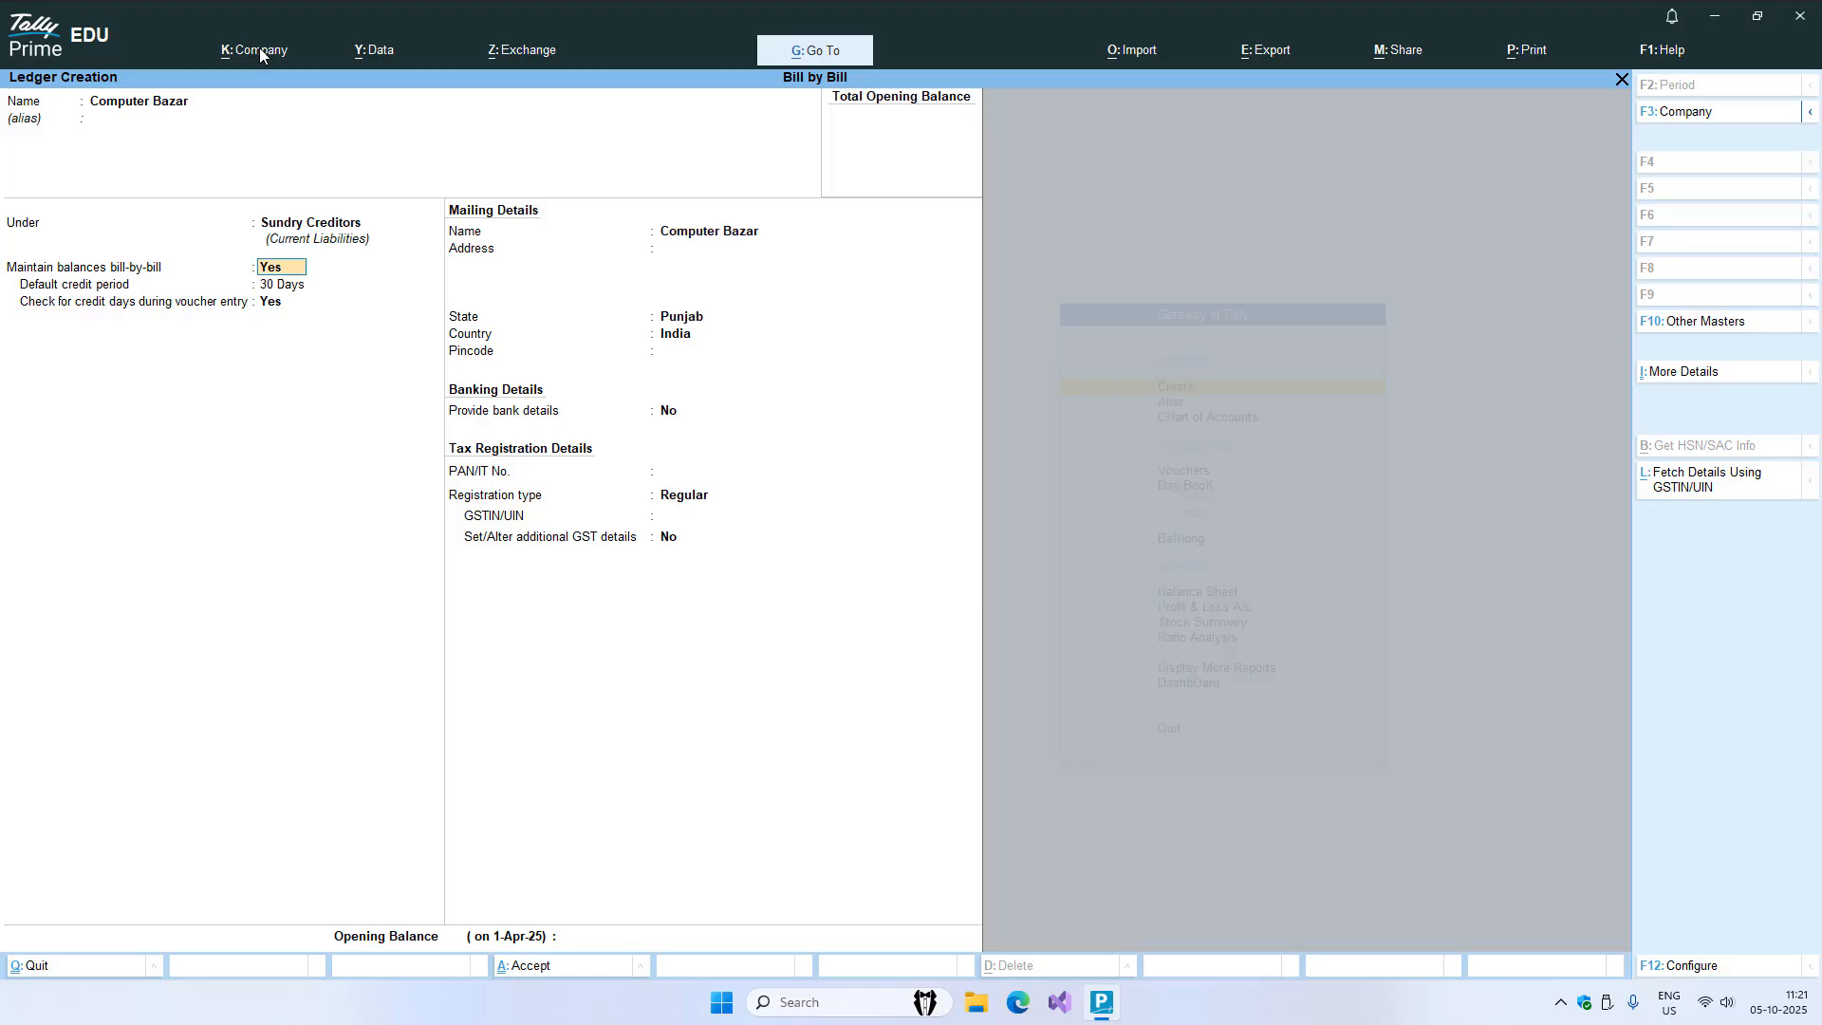
pyautogui.press('Return')
pyautogui.press('Return')
pyautogui.press('Return')
pyautogui.press('Return')
pyautogui.press('Return')
pyautogui.press('Return')
pyautogui.press('Return')
pyautogui.press('Return')
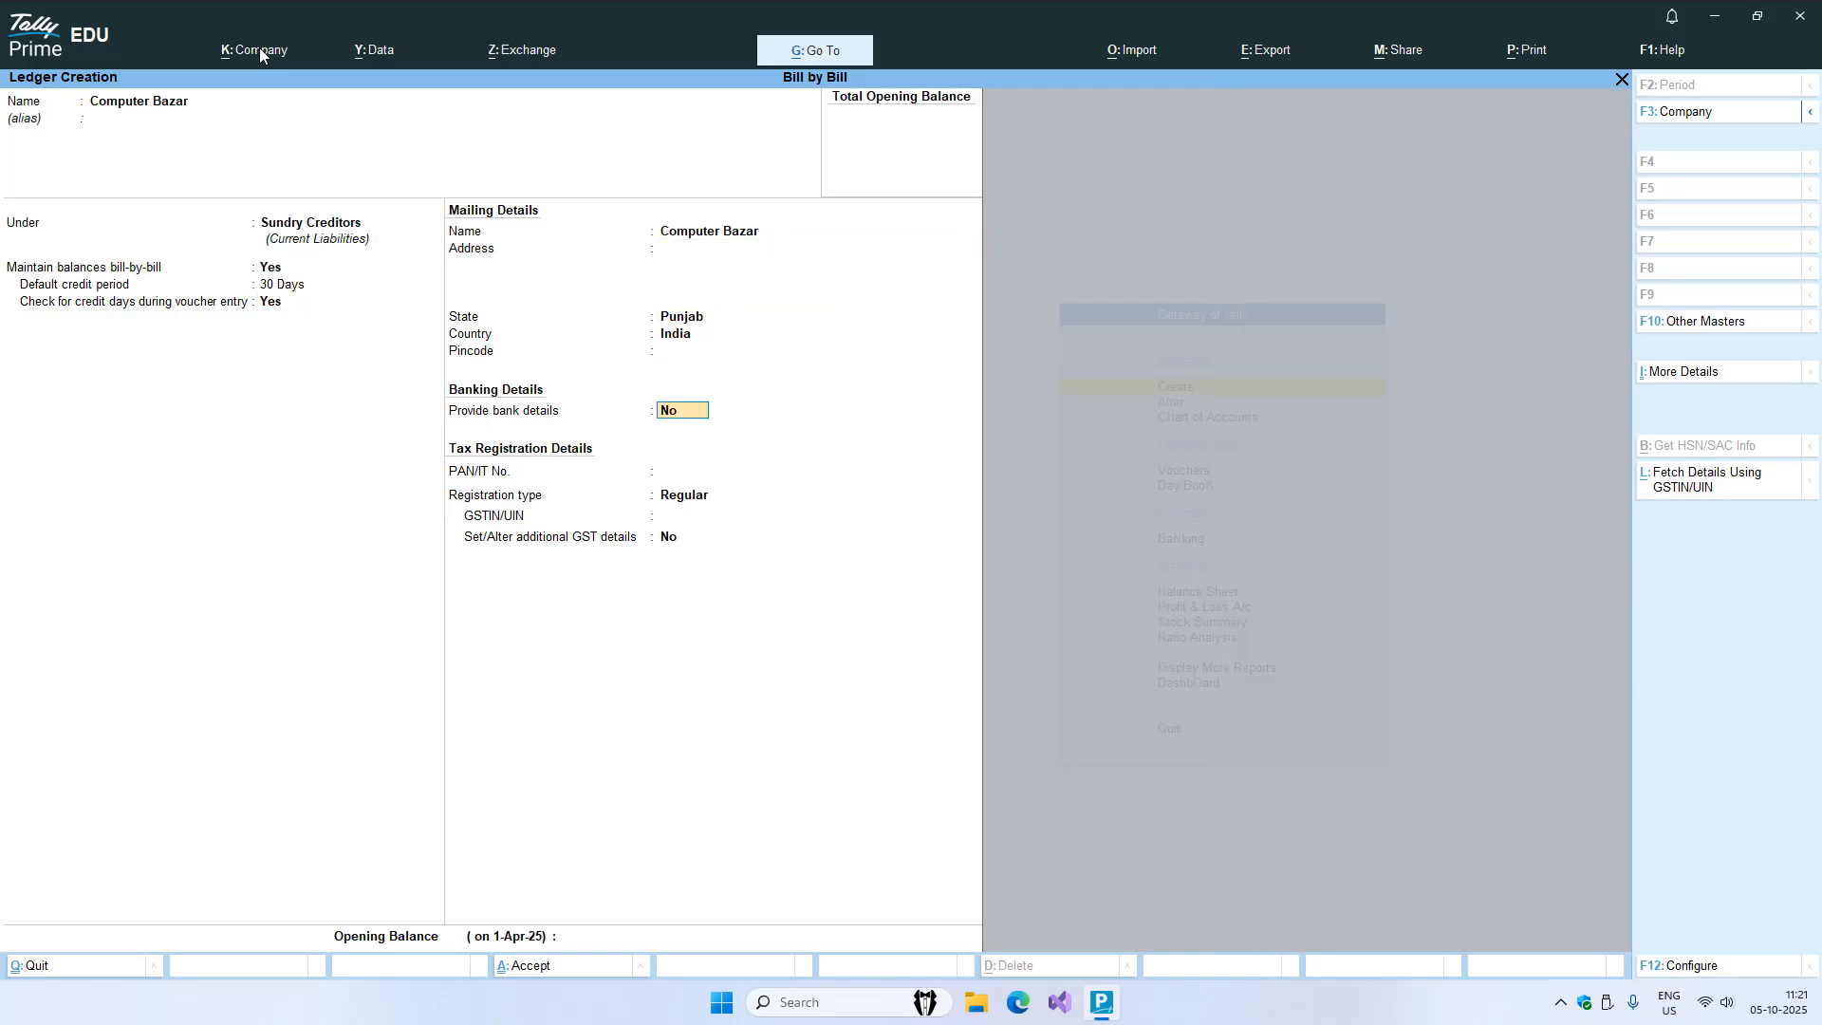
pyautogui.press('Return')
pyautogui.press('Return')
pyautogui.press('Return')
pyautogui.press('Return')
pyautogui.press('Return')
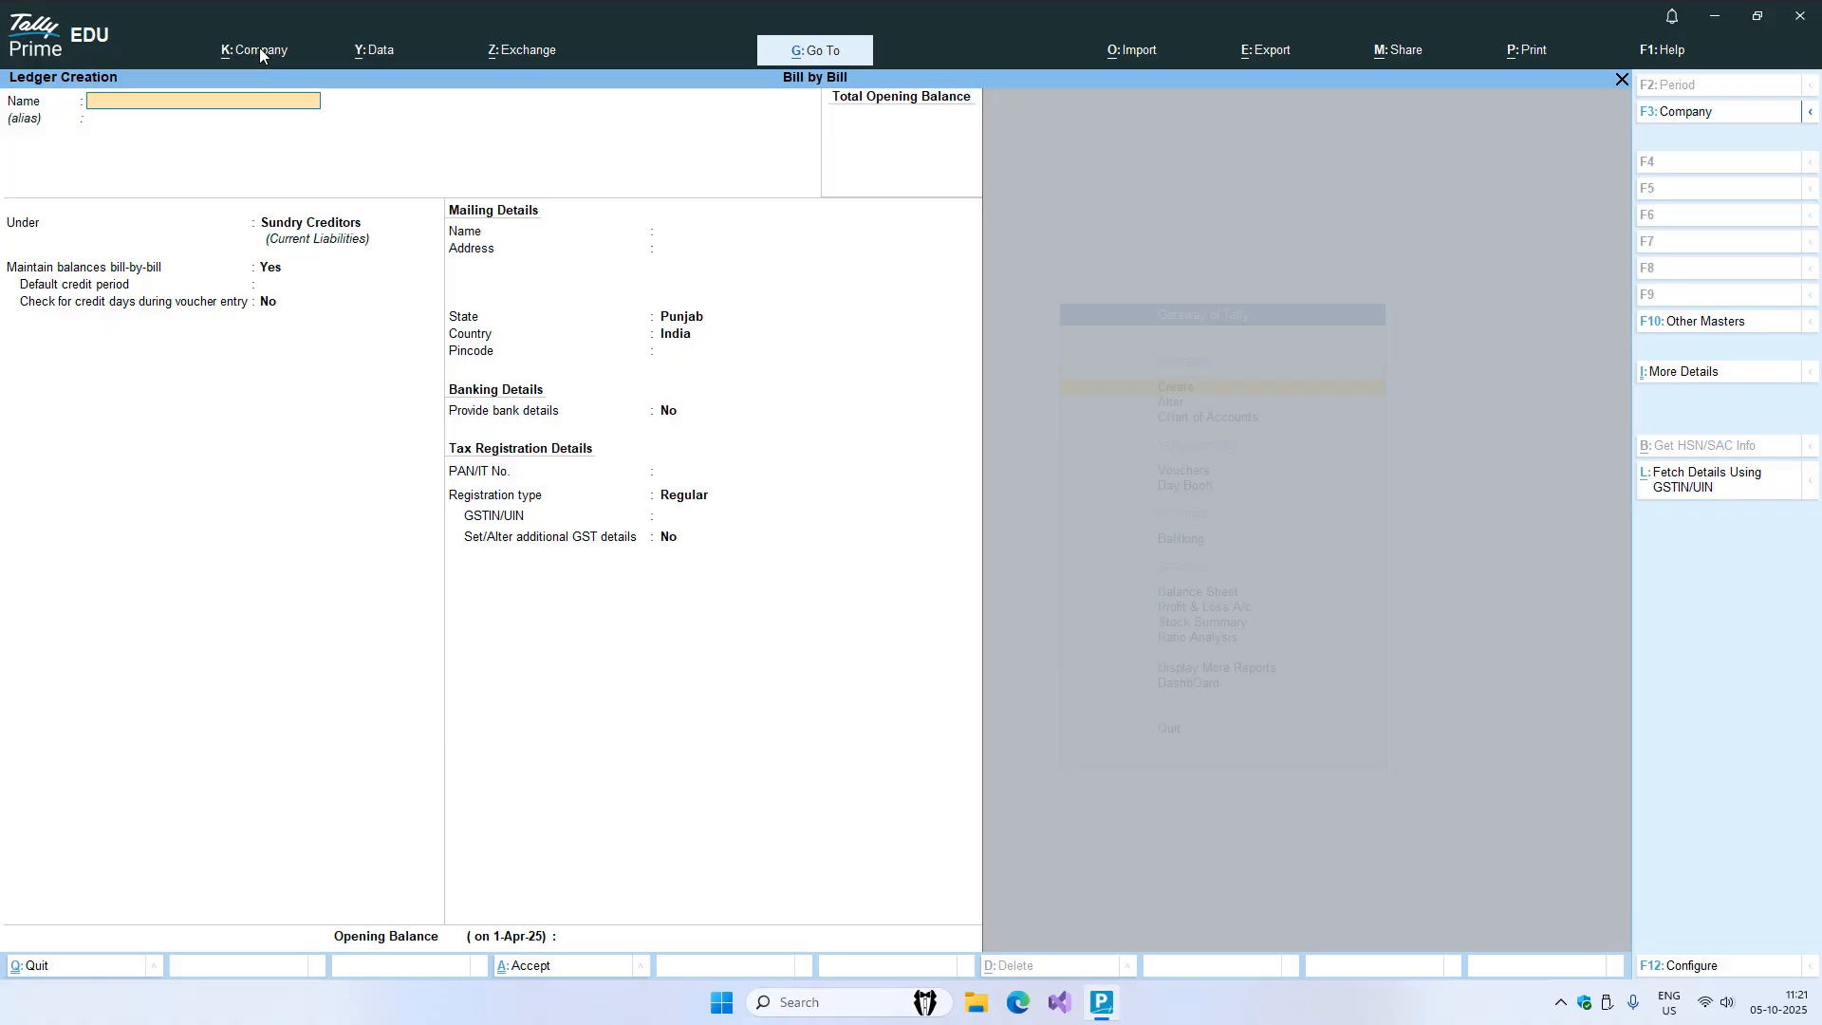
# - Name the next ledger Salwan International and place it under the Sundry Debtors group
pyautogui.write('Salwan International')
pyautogui.press('Return')
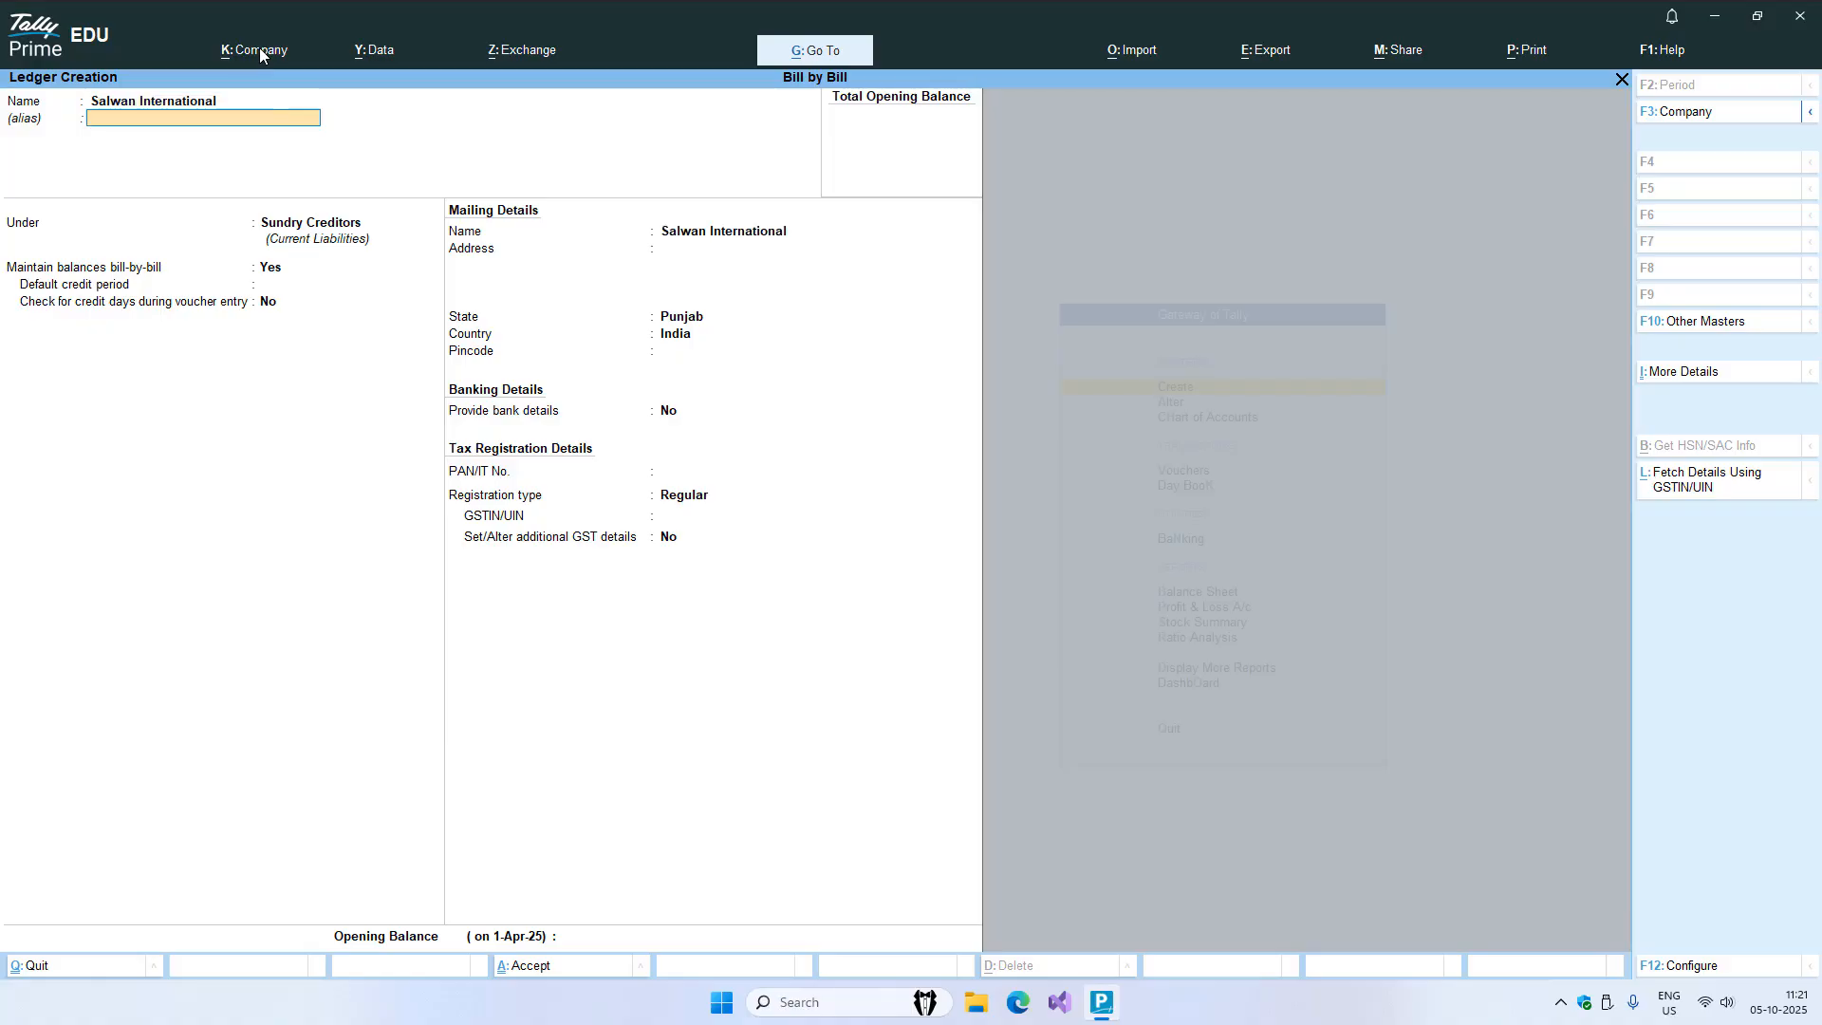
pyautogui.press('Return')
pyautogui.write('Sund')
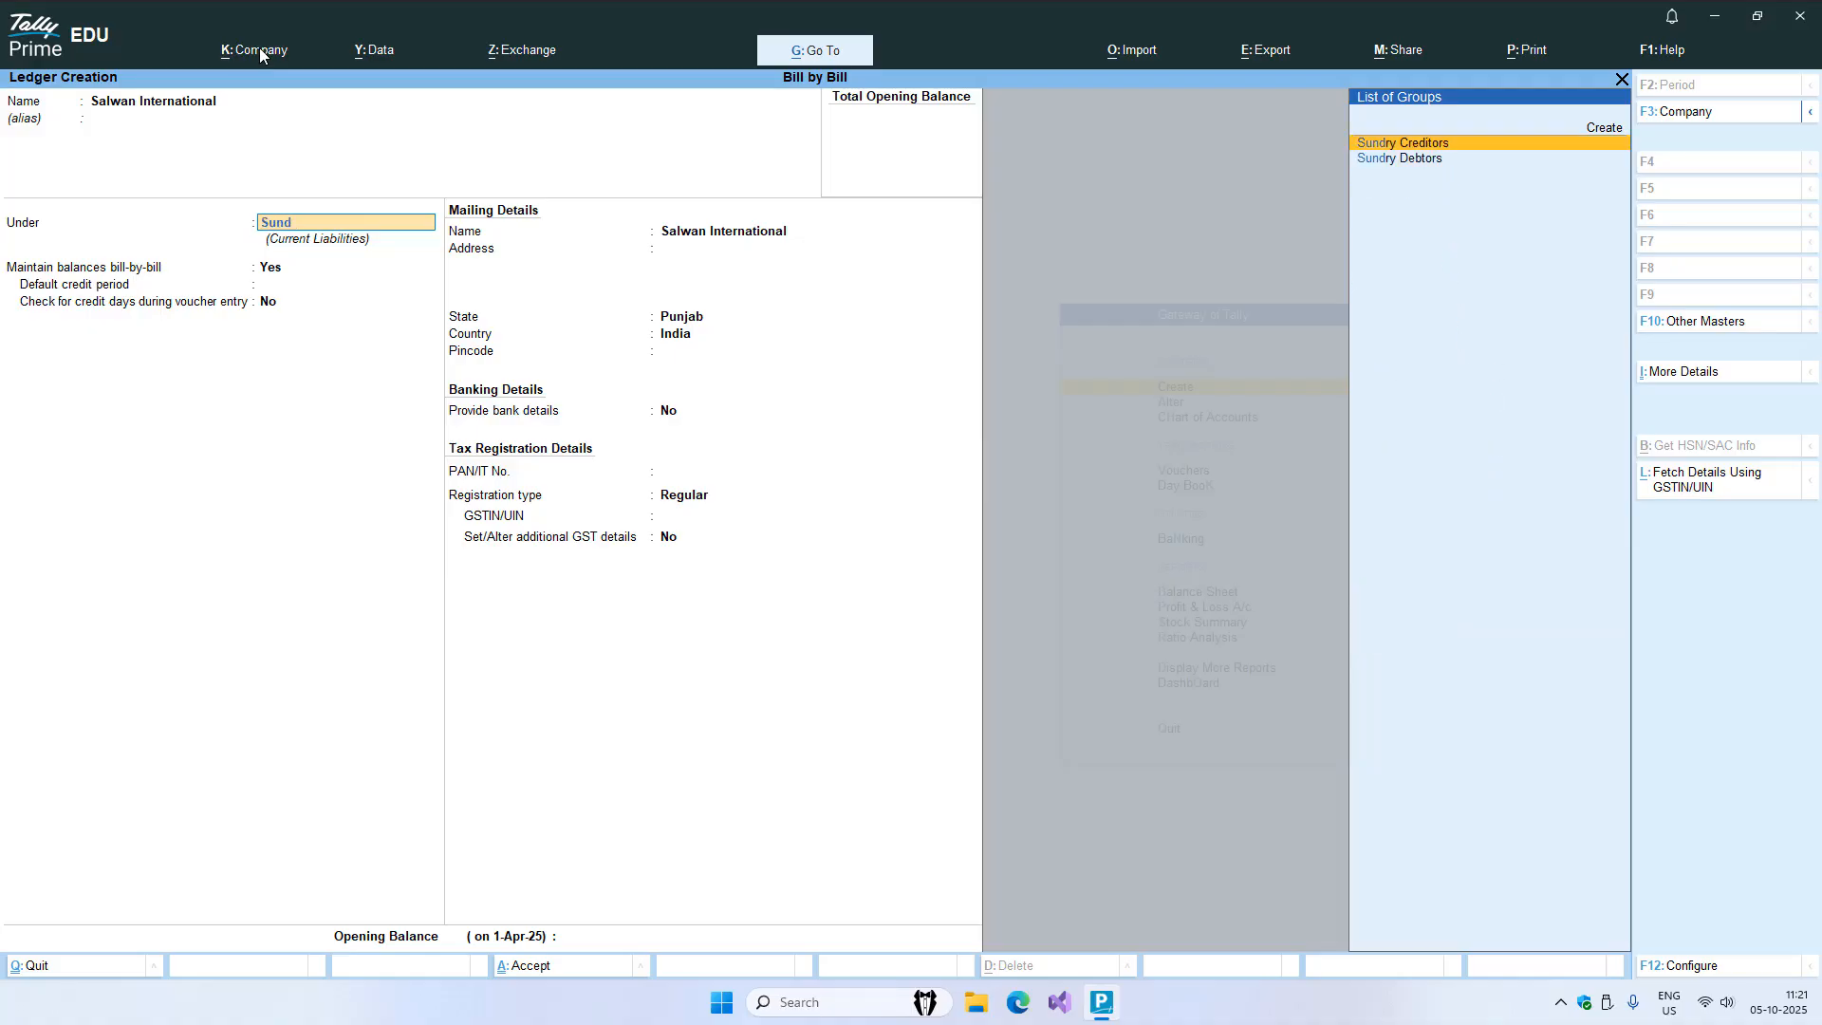
pyautogui.press('Down')
pyautogui.press('Return')
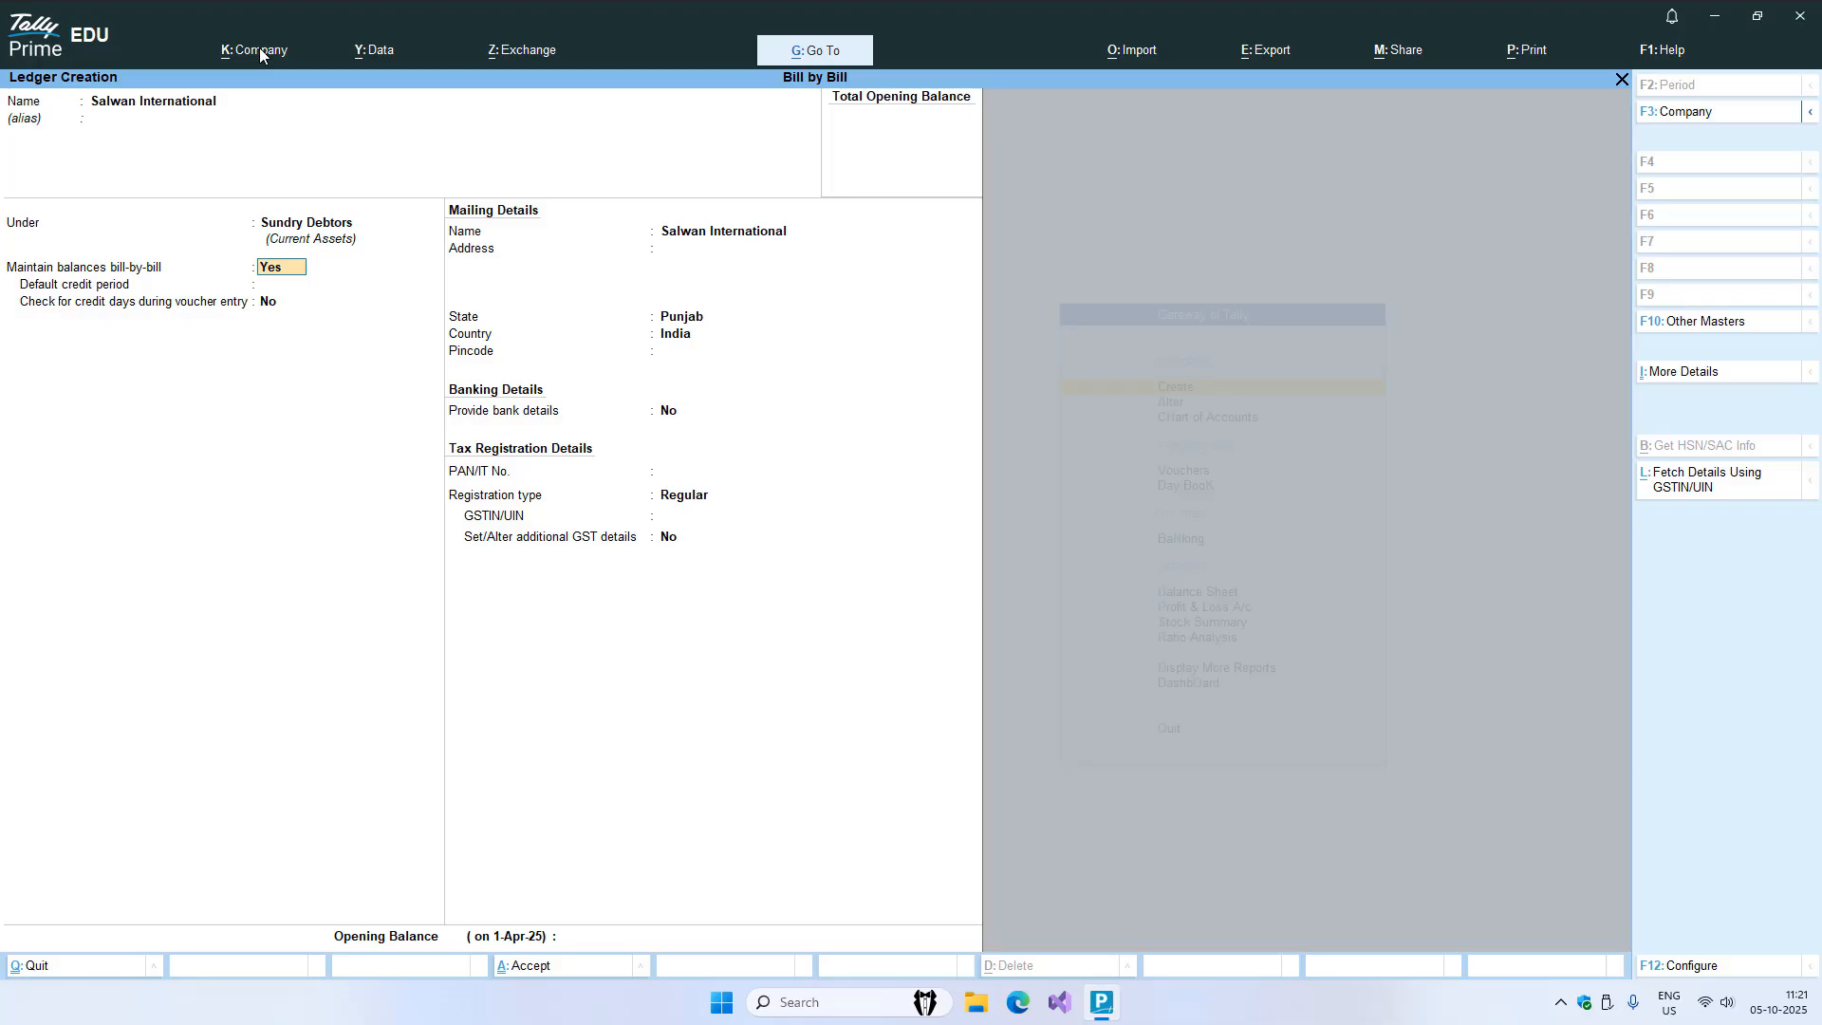
# - Keep bill-by-bill balances for Salwan International, with a 30-day default credit period and credit-day checking during voucher entry set to Yes
pyautogui.press('Return')
pyautogui.write('30')
pyautogui.press('Return')
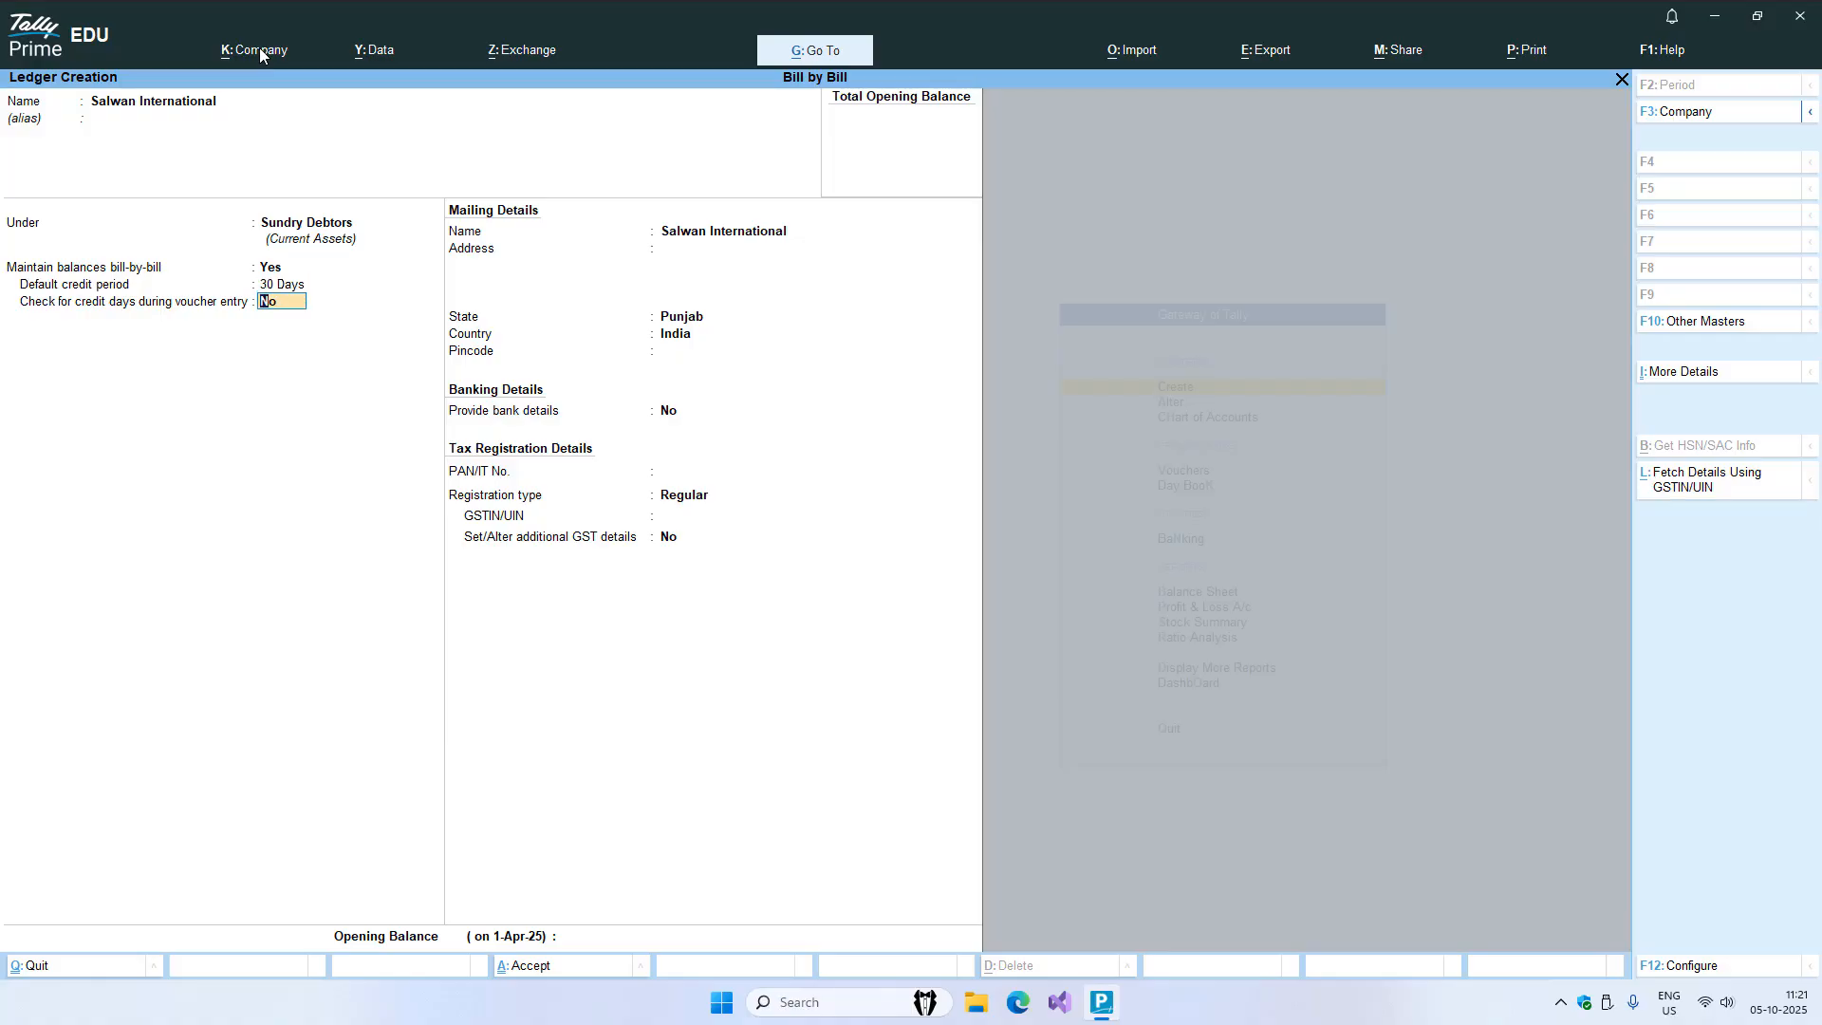
pyautogui.write('yes')
pyautogui.press('Return')
# - Keep the default mailing, banking and tax registration details and save the Salwan International ledger
pyautogui.press('Return')
pyautogui.press('Return')
pyautogui.press('Return')
pyautogui.press('Return')
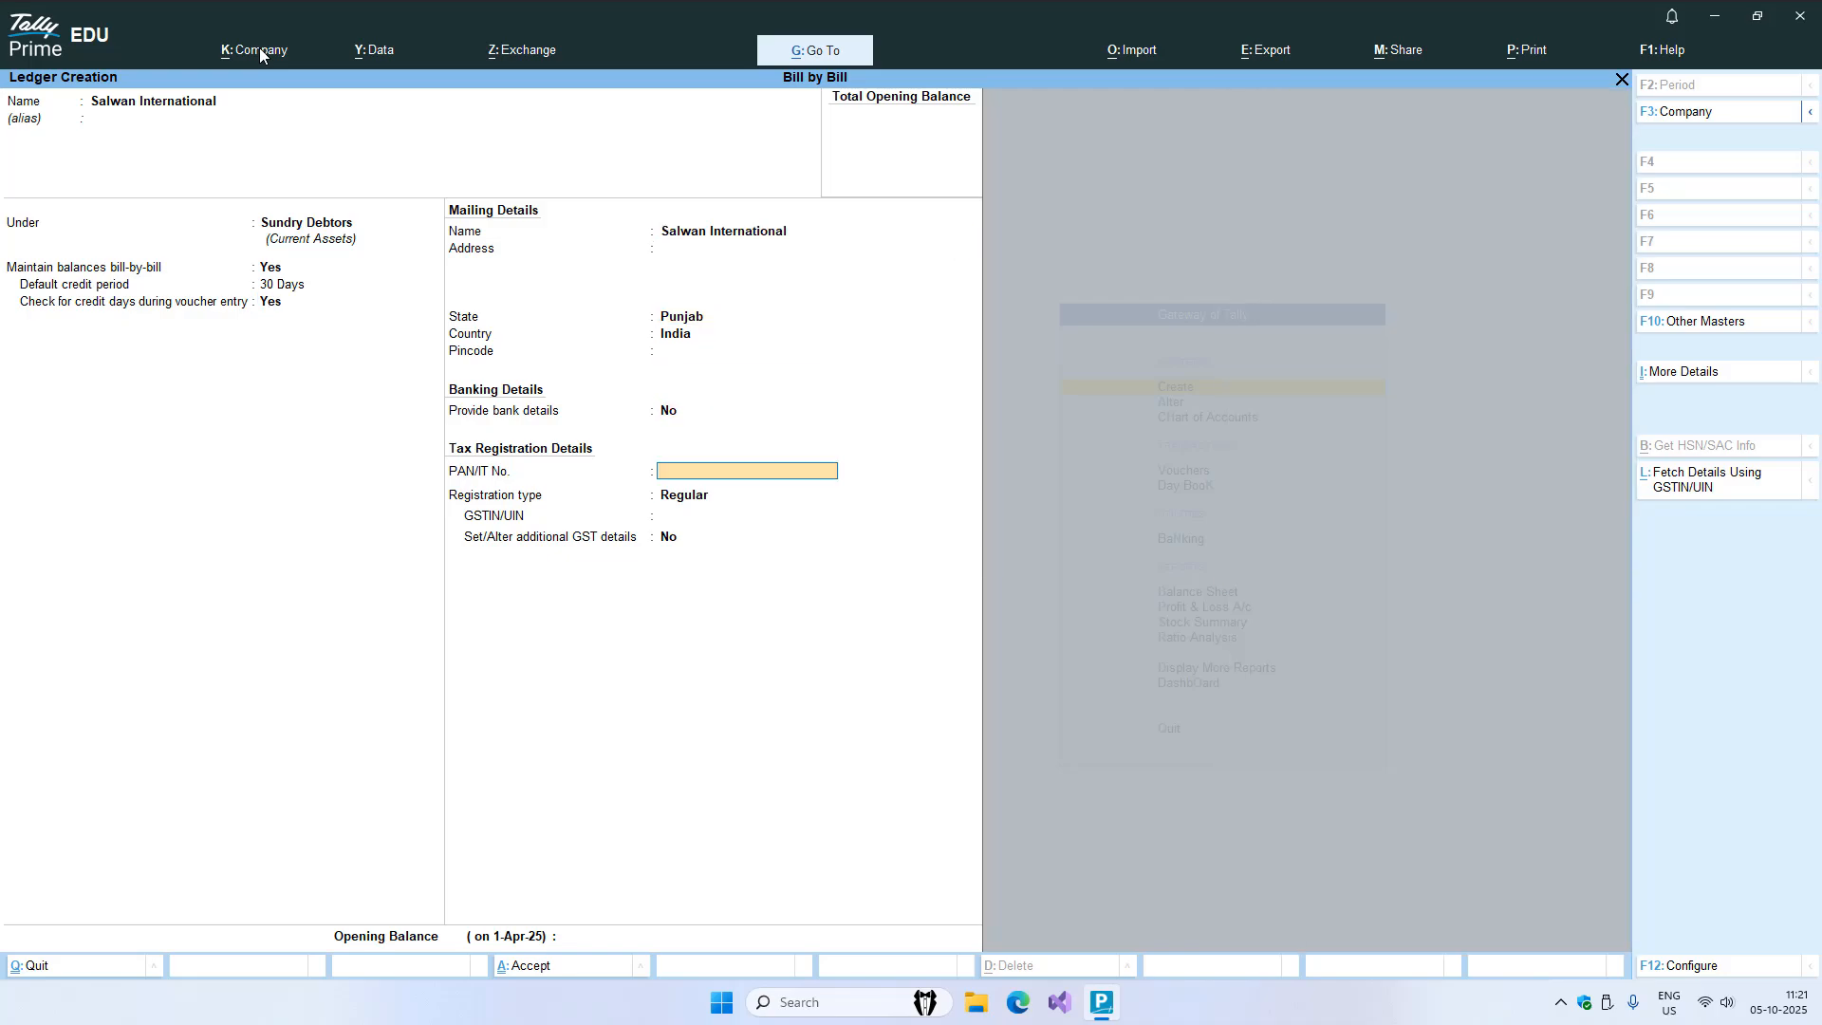
pyautogui.press('Return')
pyautogui.press('Return')
pyautogui.press('Return')
pyautogui.press('Return')
pyautogui.press('Return')
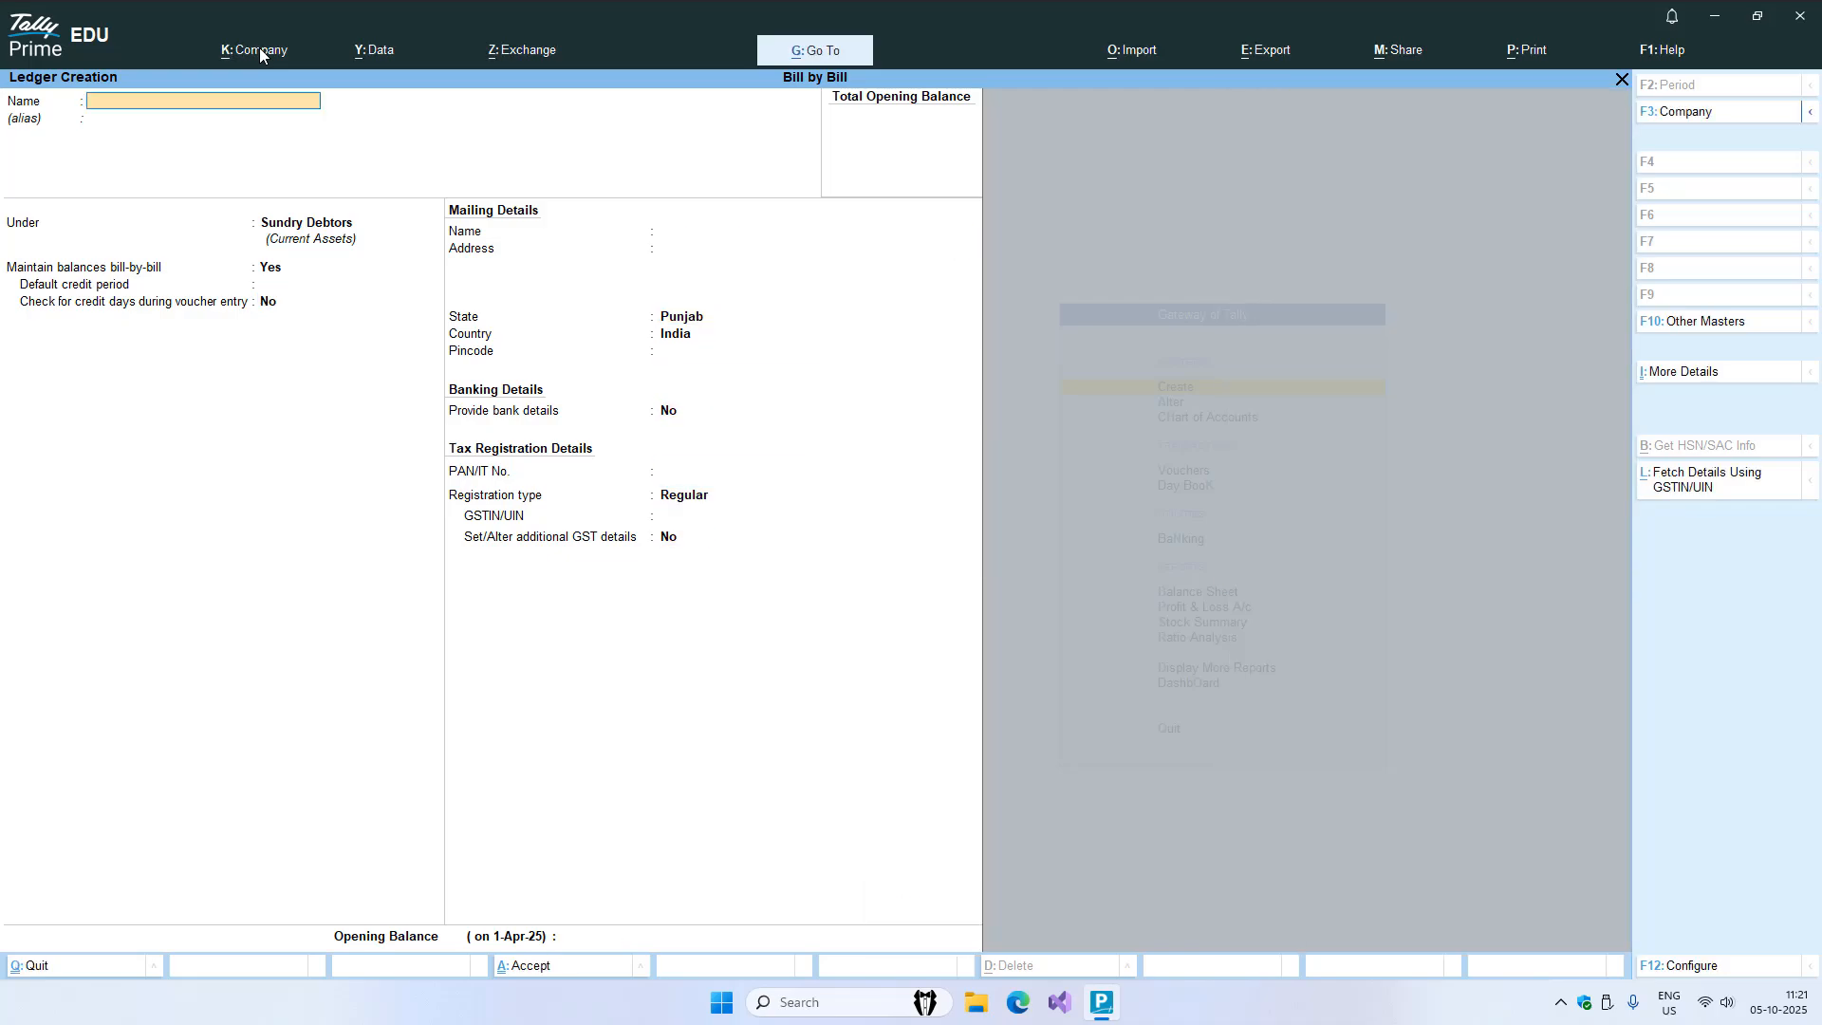
# - Name the next ledger Purchase and place it under the Purchase Accounts group
pyautogui.write('Purchase')
pyautogui.press('Return')
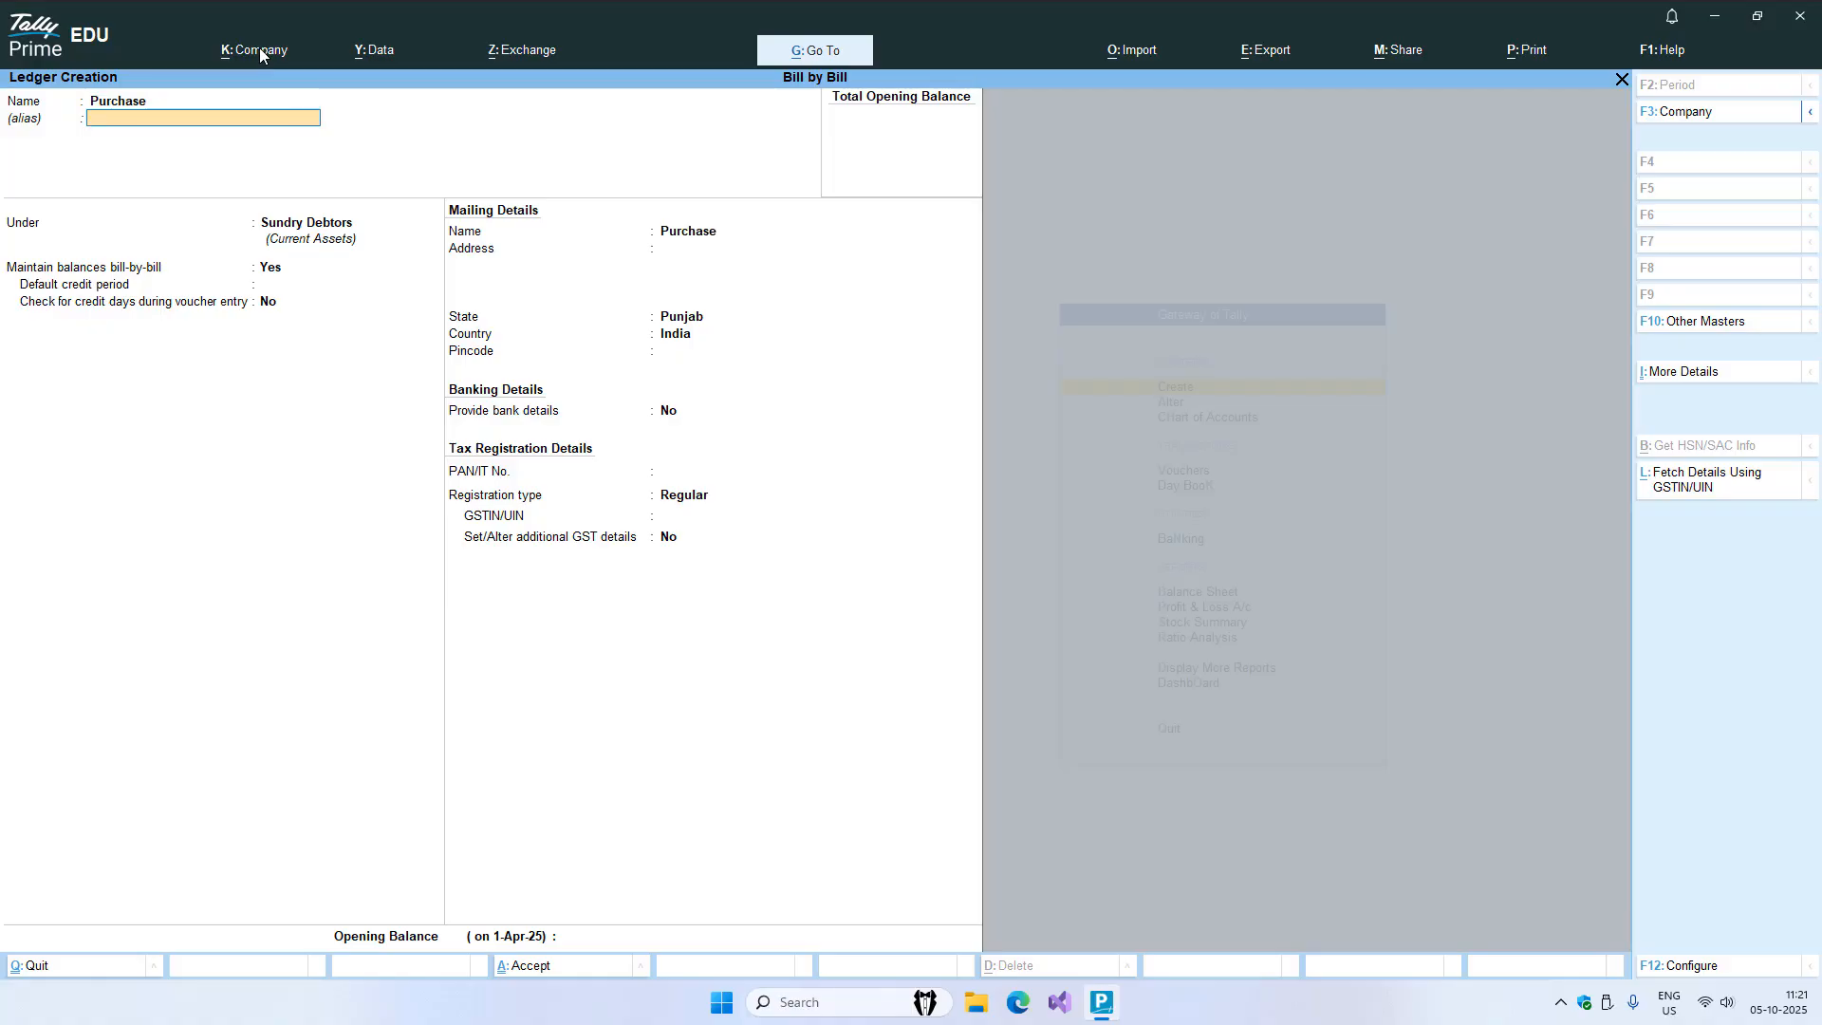
pyautogui.press('Return')
pyautogui.write('Pur')
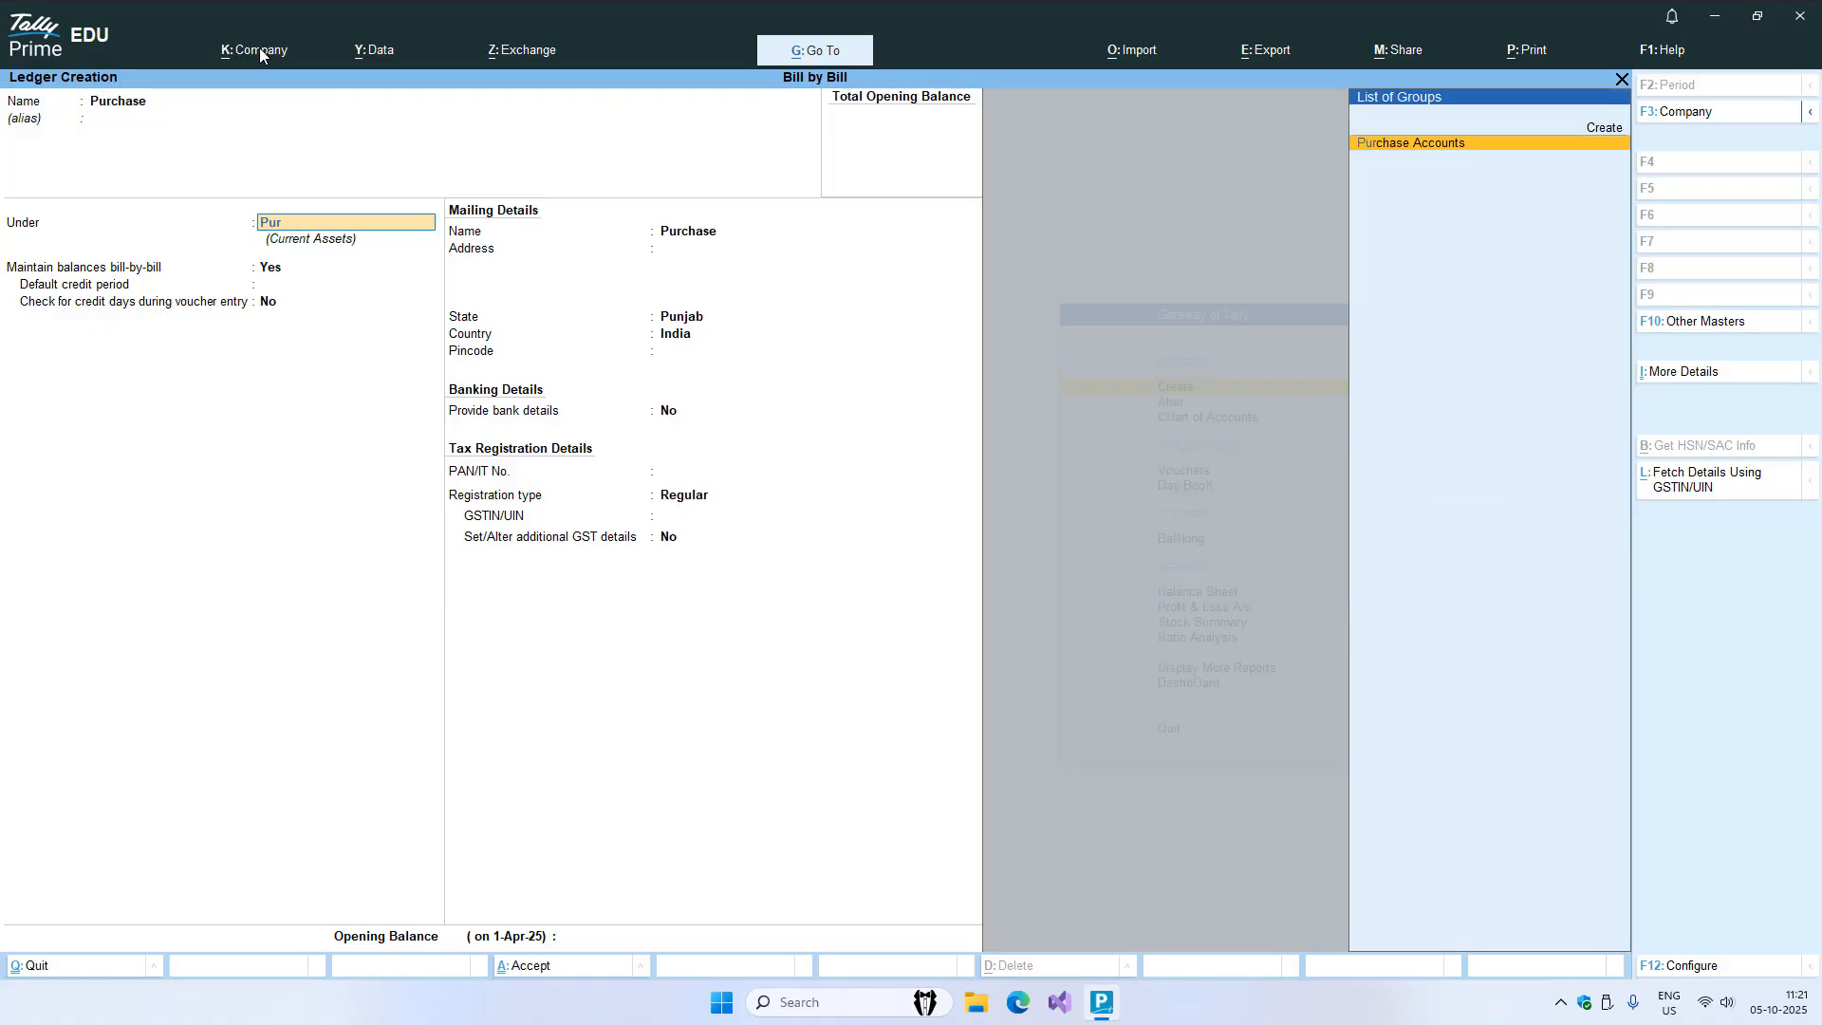
pyautogui.press('Return')
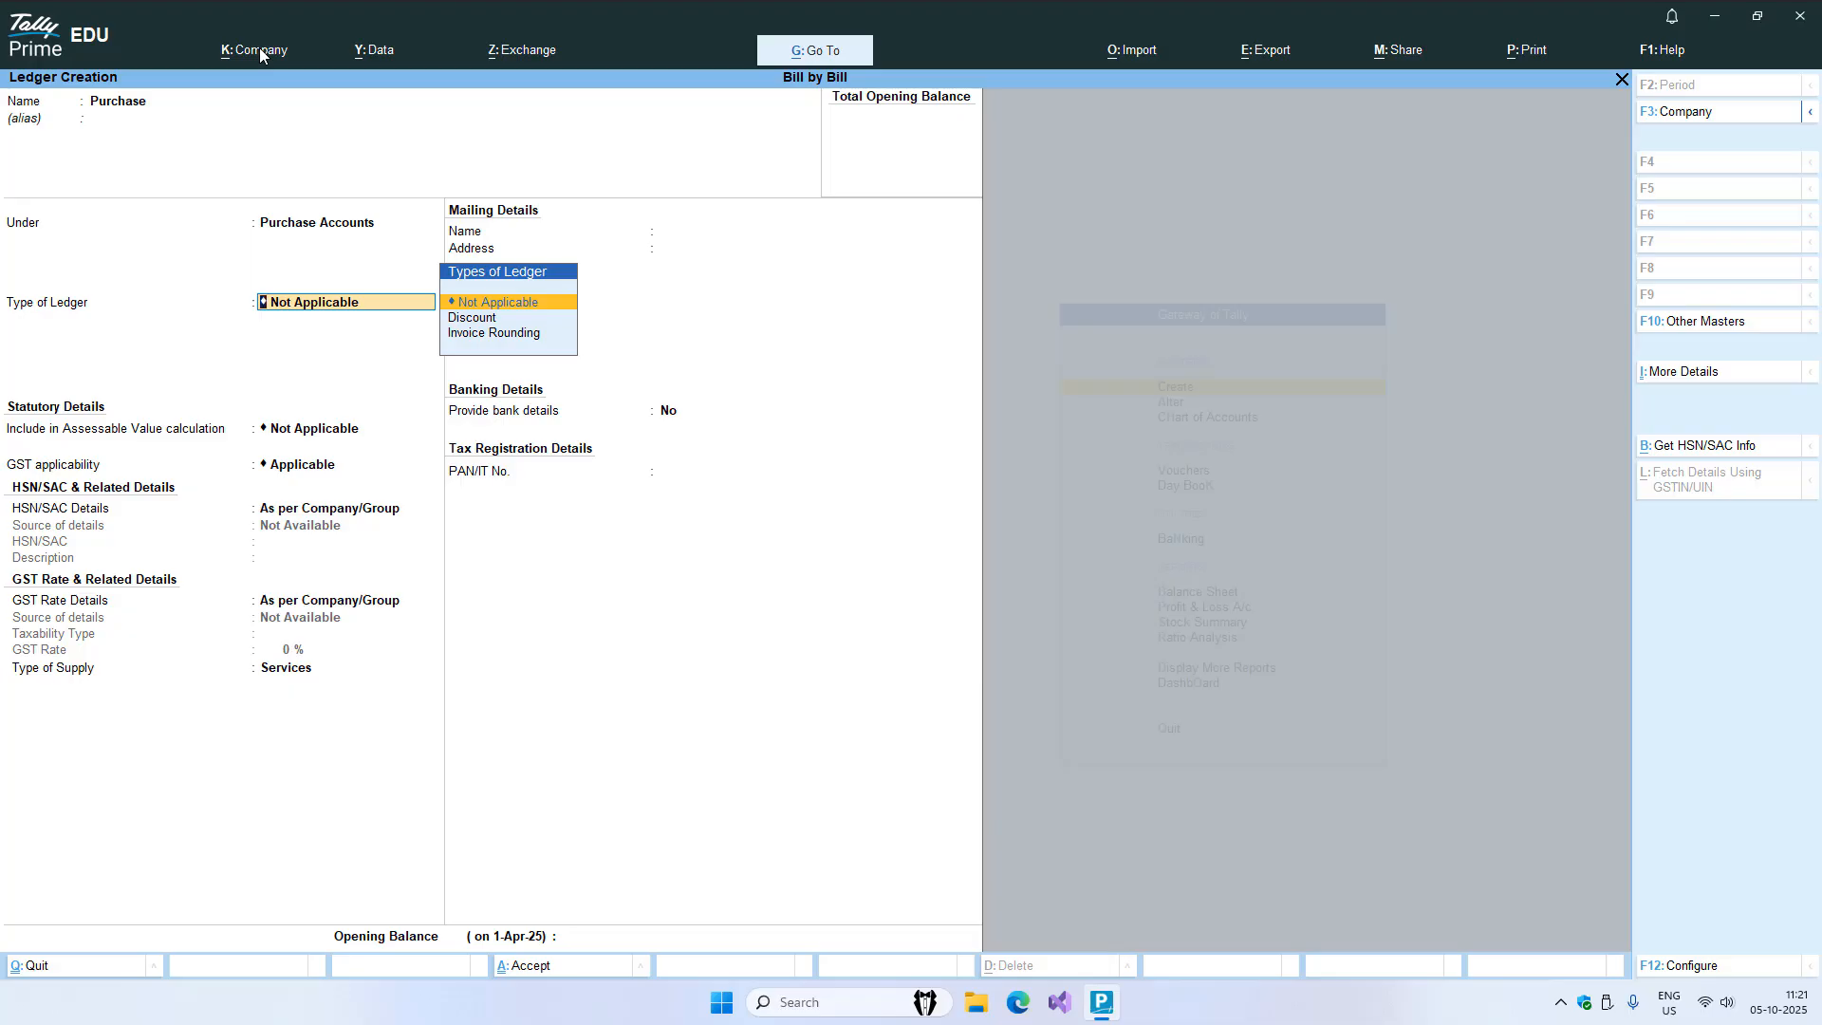
# - Keep the default ledger type, statutory and GST details and save the Purchase ledger
pyautogui.press('Return')
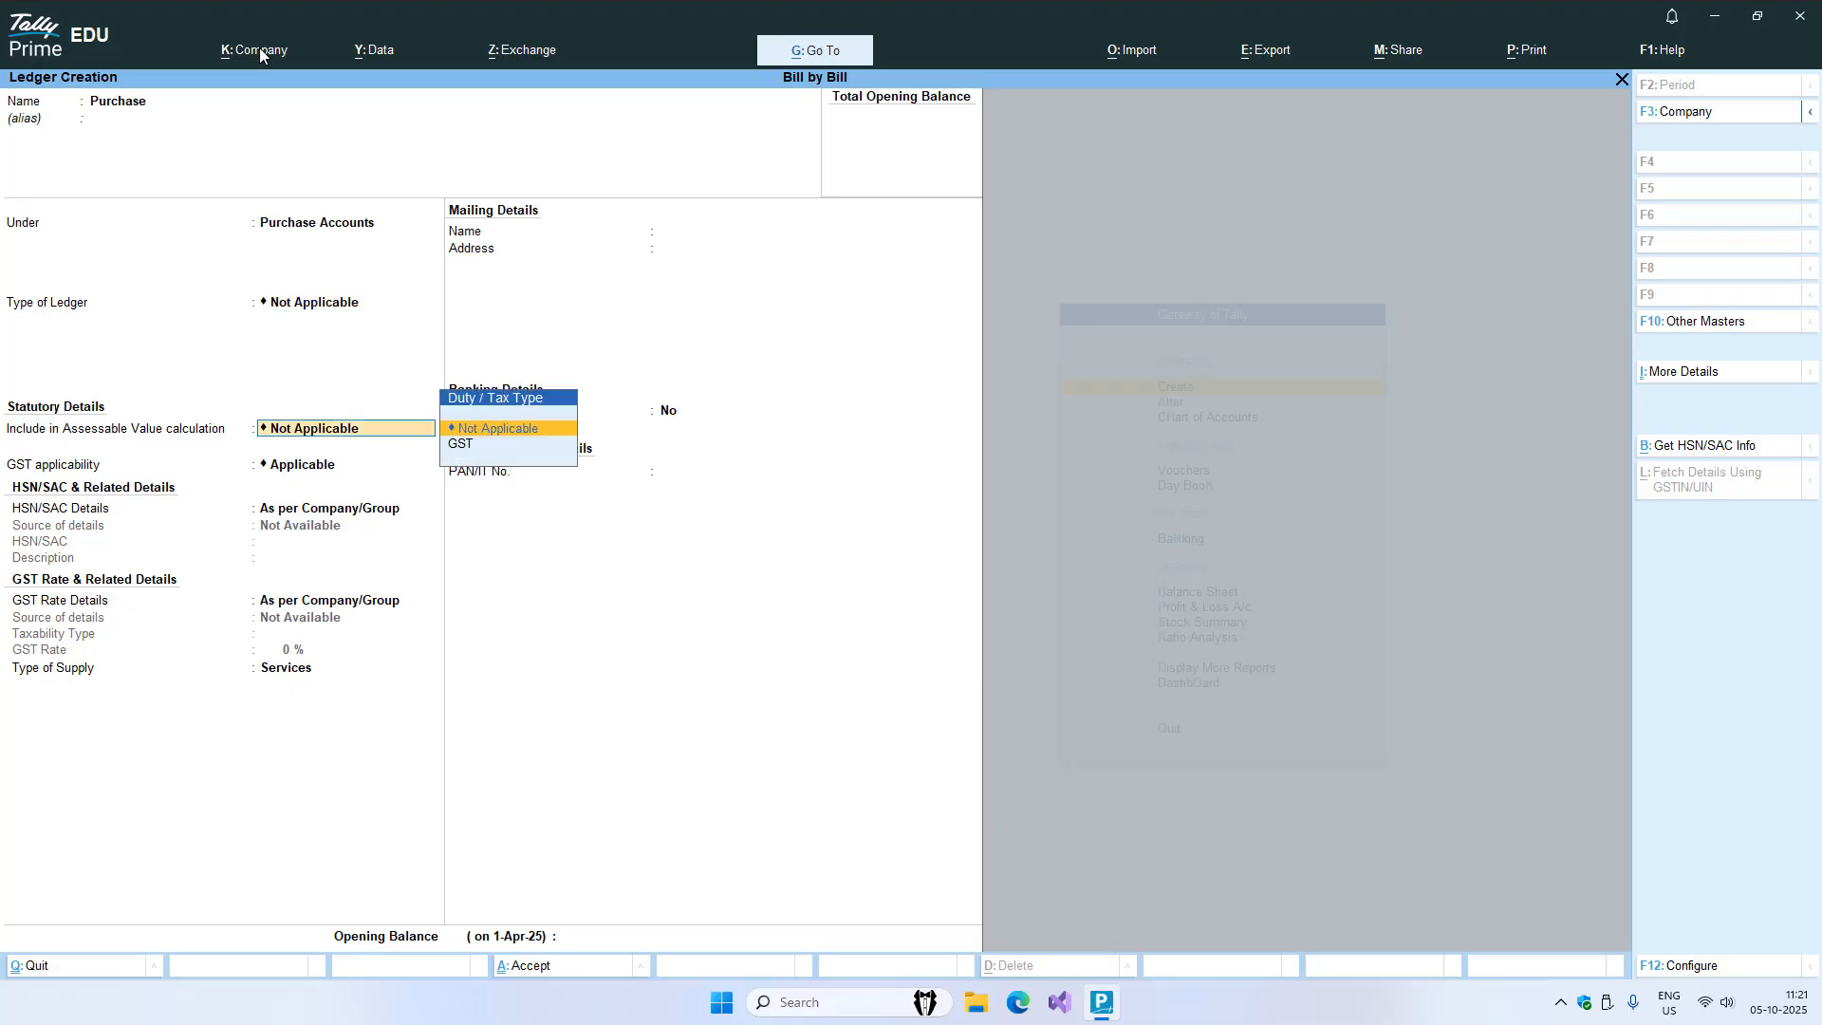
pyautogui.press('Return')
pyautogui.press('Return')
pyautogui.press('Return')
pyautogui.press('Return')
pyautogui.press('Return')
pyautogui.press('Return')
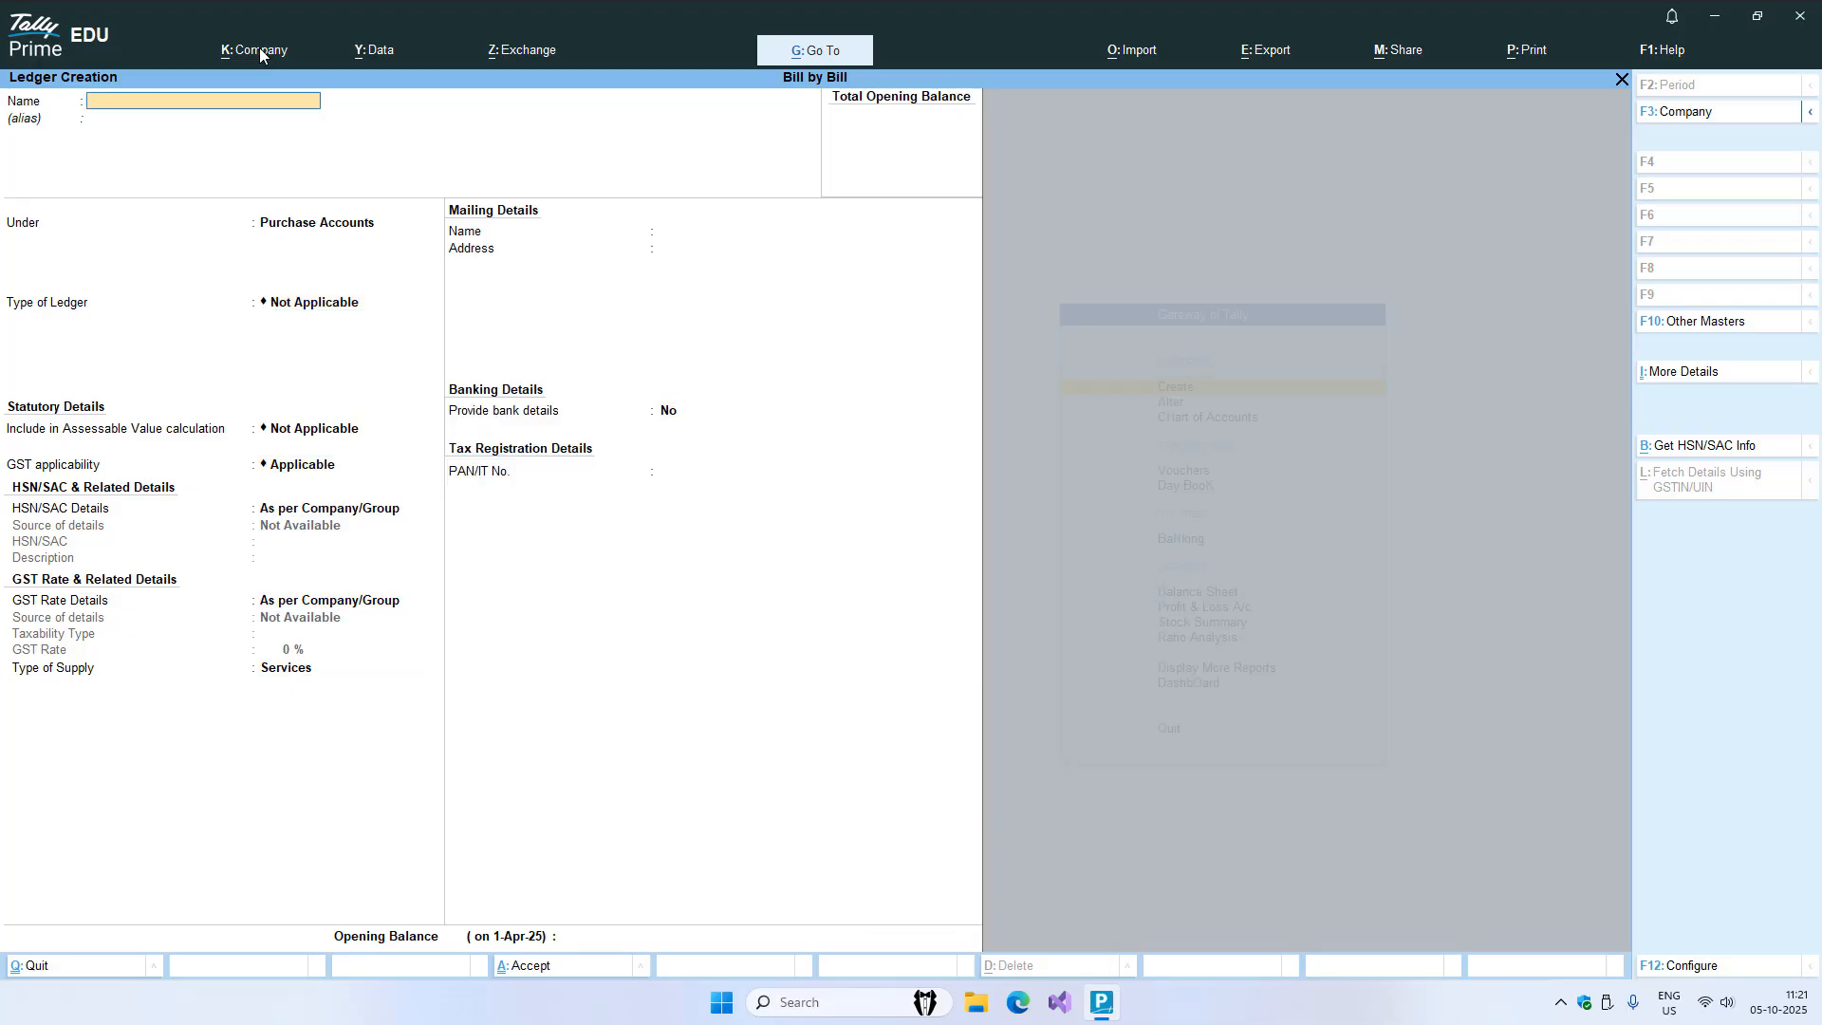
# - Name the next ledger Sale Accounts and place it under the Sales Accounts group
pyautogui.write('Sale Accounts')
pyautogui.press('Return')
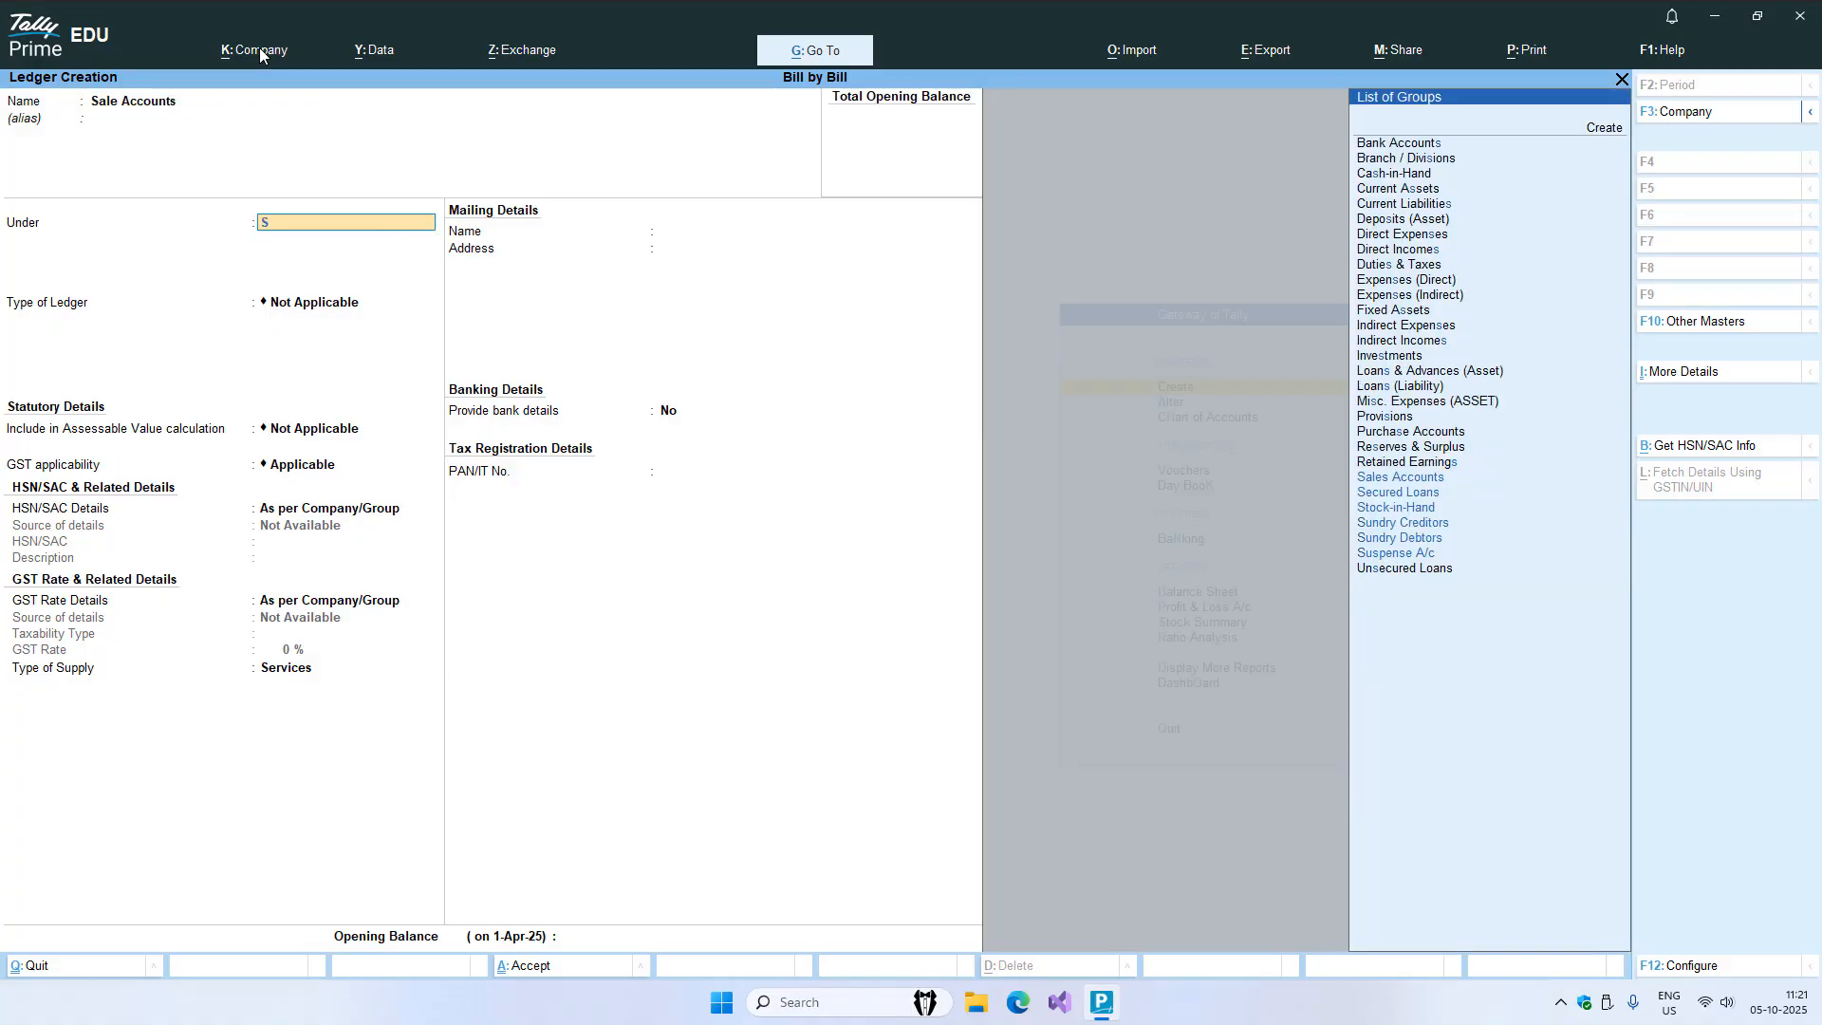
pyautogui.write('sal')
pyautogui.press('Return')
# - Keep the default ledger type, HSN/SAC and GST rate details and save the Sale Accounts ledger
pyautogui.press('Return')
pyautogui.press('Return')
pyautogui.press('Return')
pyautogui.press('Return')
pyautogui.press('Return')
pyautogui.press('Return')
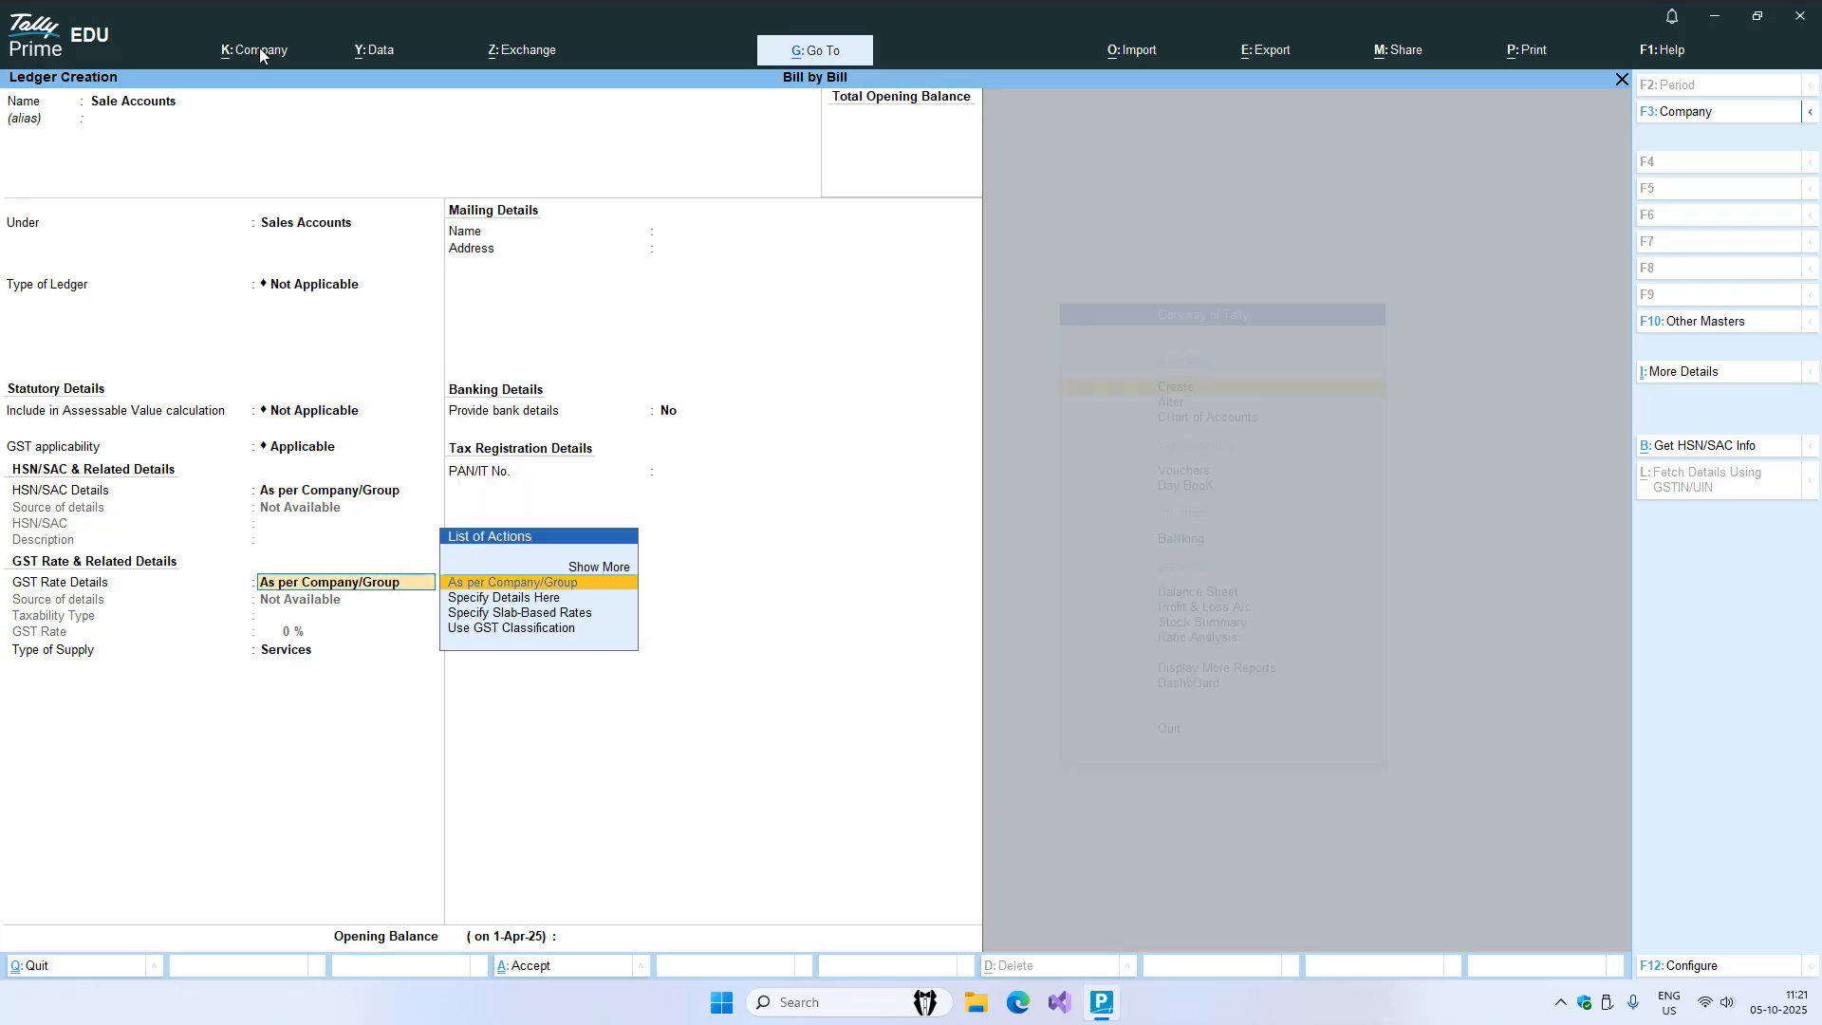
pyautogui.press('Return')
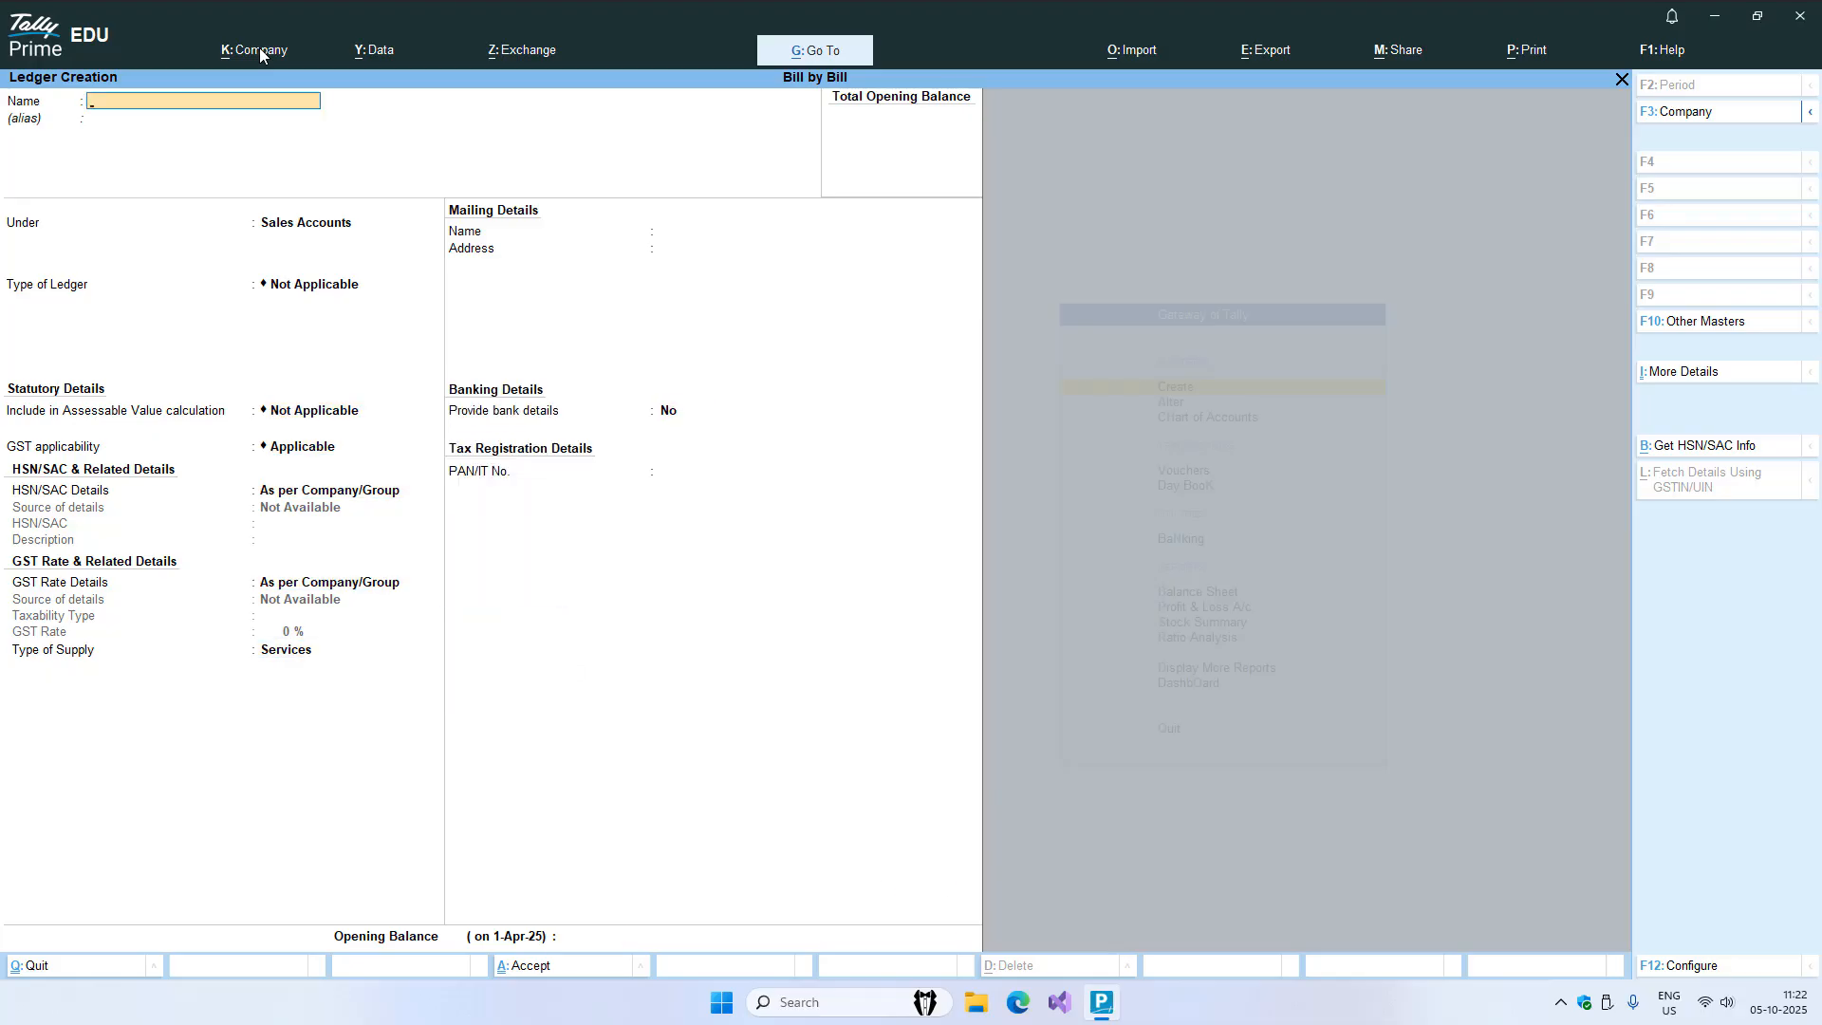
# - Leave ledger creation and open the creation form for a new unit of measure
pyautogui.press('Escape')
pyautogui.press('Down')
pyautogui.press('Up')
pyautogui.press('Return')
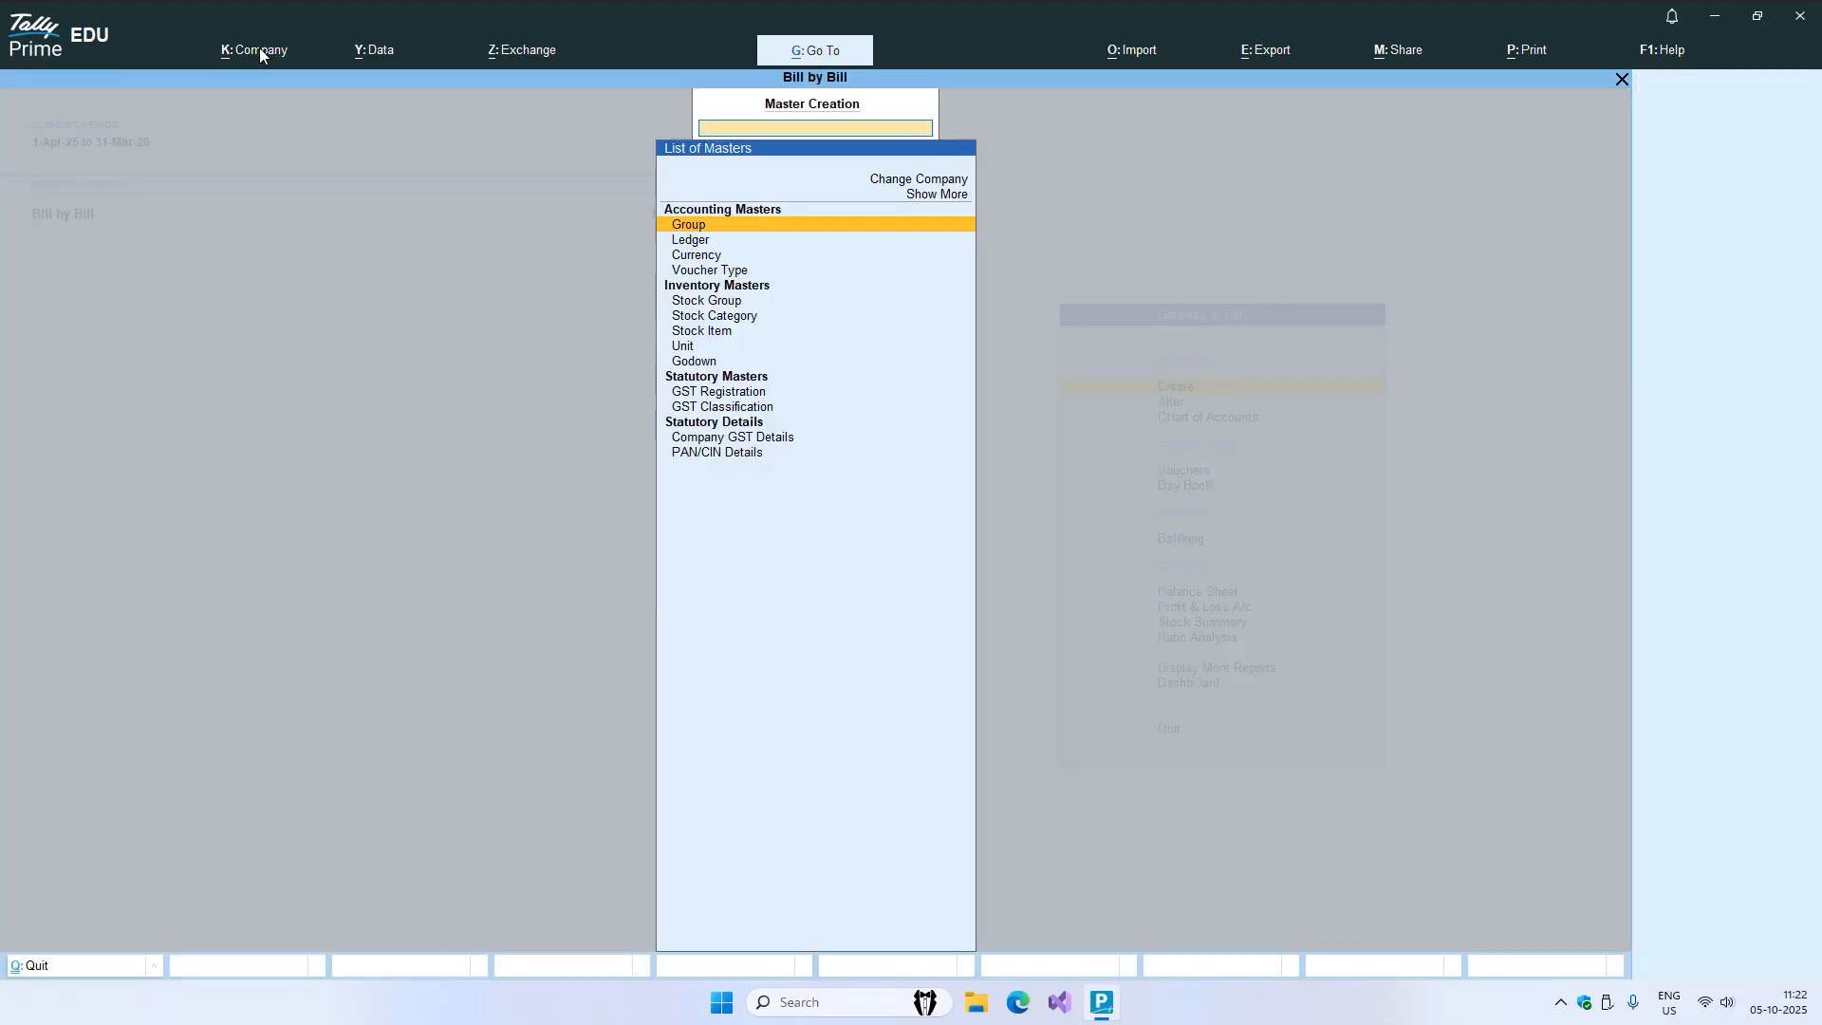
pyautogui.press('Down')
pyautogui.press('Down')
pyautogui.press('Down')
pyautogui.press('Down')
pyautogui.press('Down')
pyautogui.press('Down')
pyautogui.press('Down')
pyautogui.press('Down')
pyautogui.press('Return')
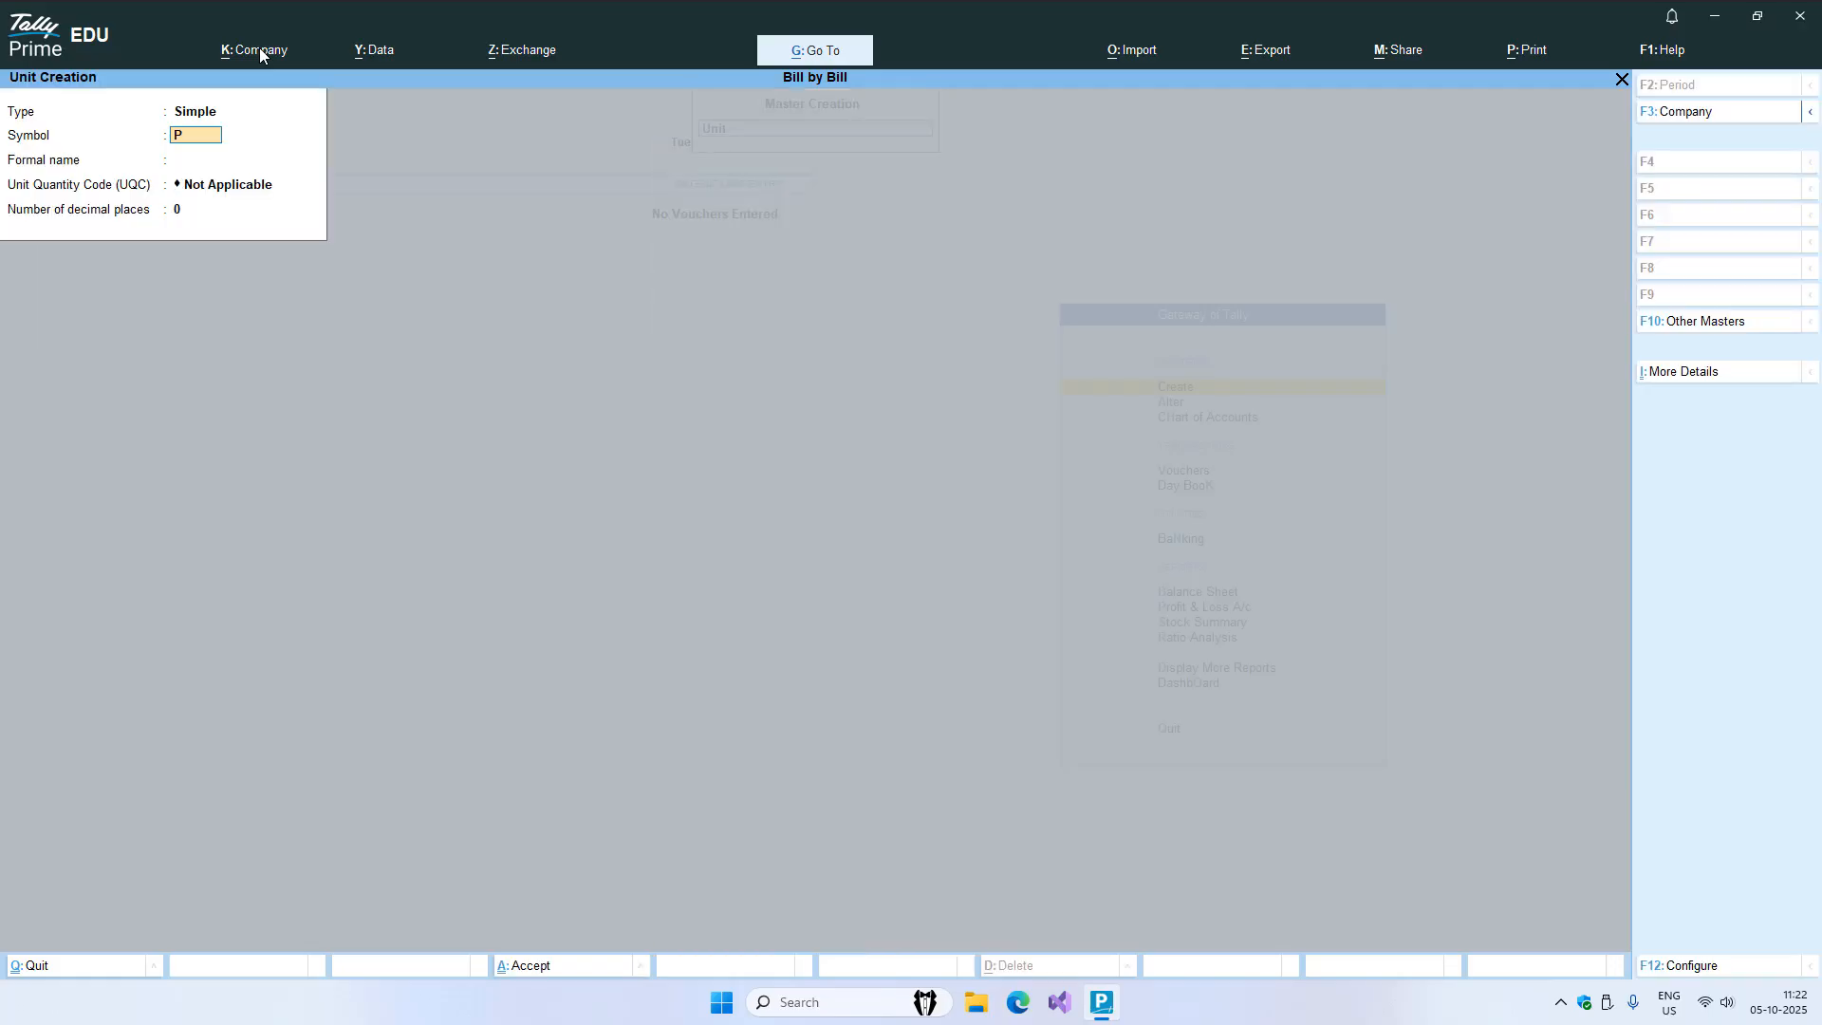
# - Create a simple unit with the symbol Pcs, keeping the default quantity code, then leave unit creation
pyautogui.write('Pcs')
pyautogui.press('Return')
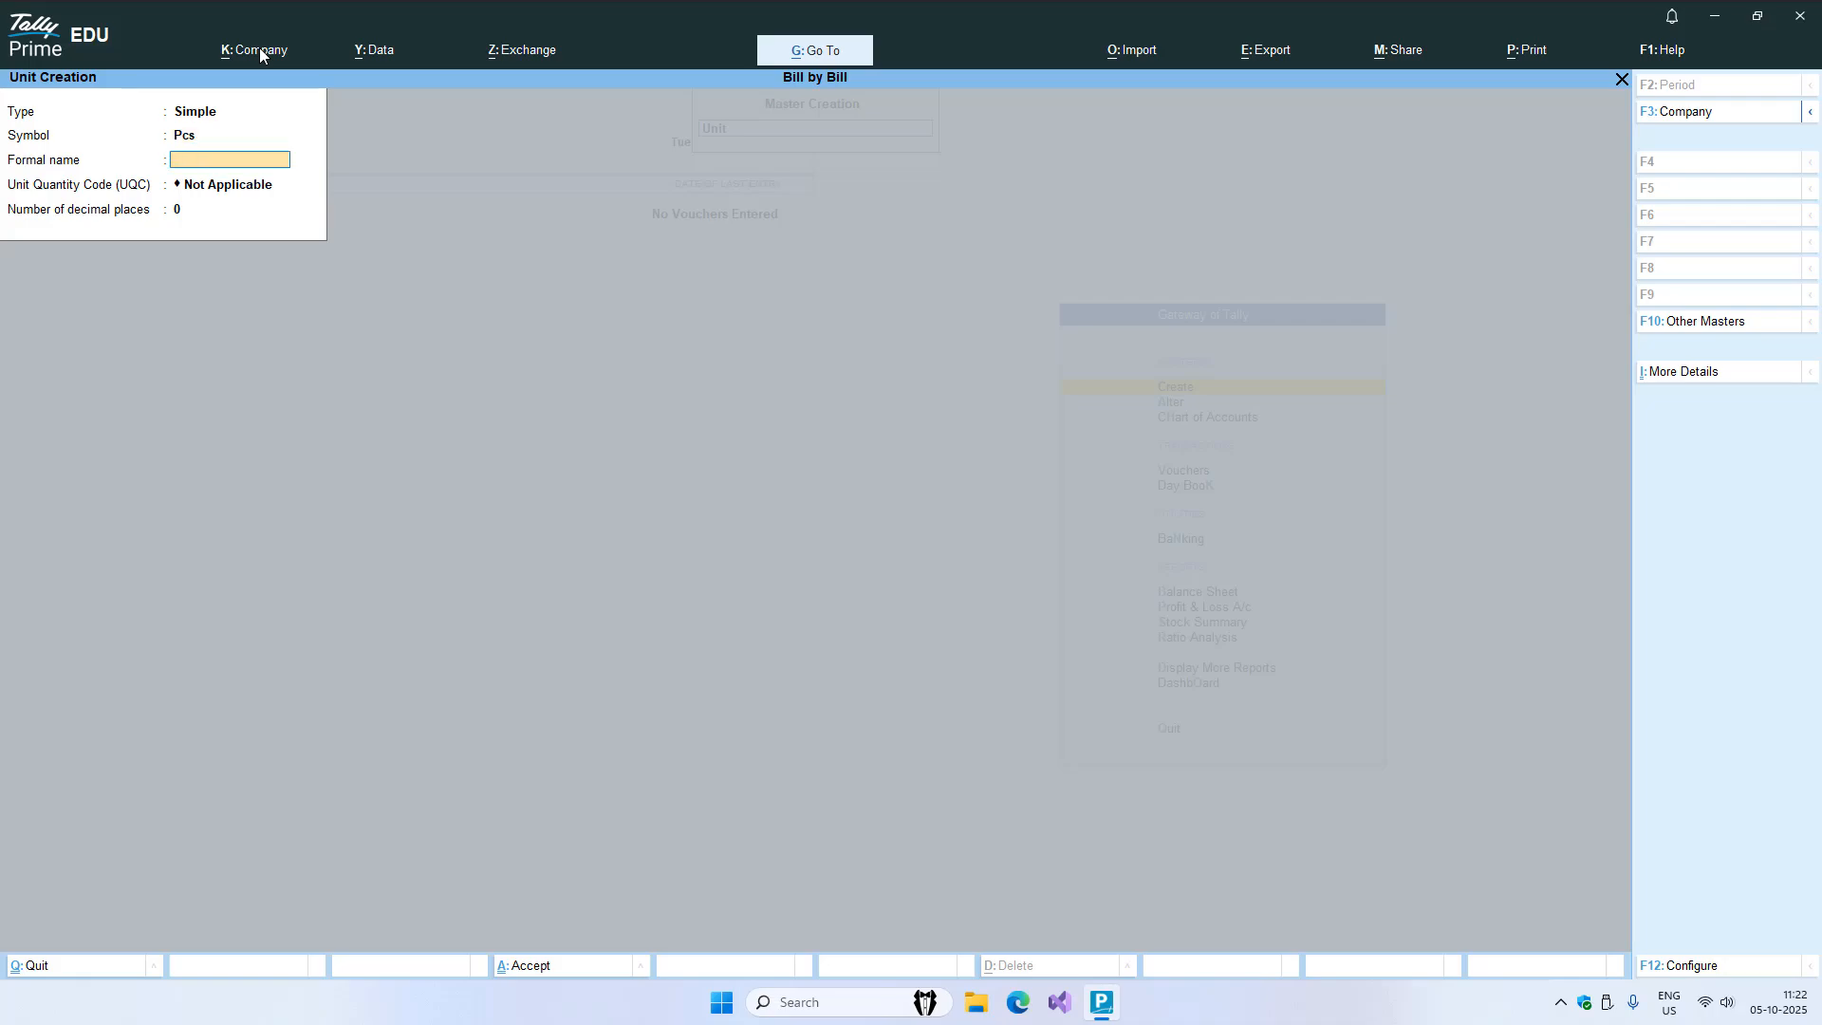
pyautogui.press('Return')
pyautogui.press('Return')
pyautogui.press('Return')
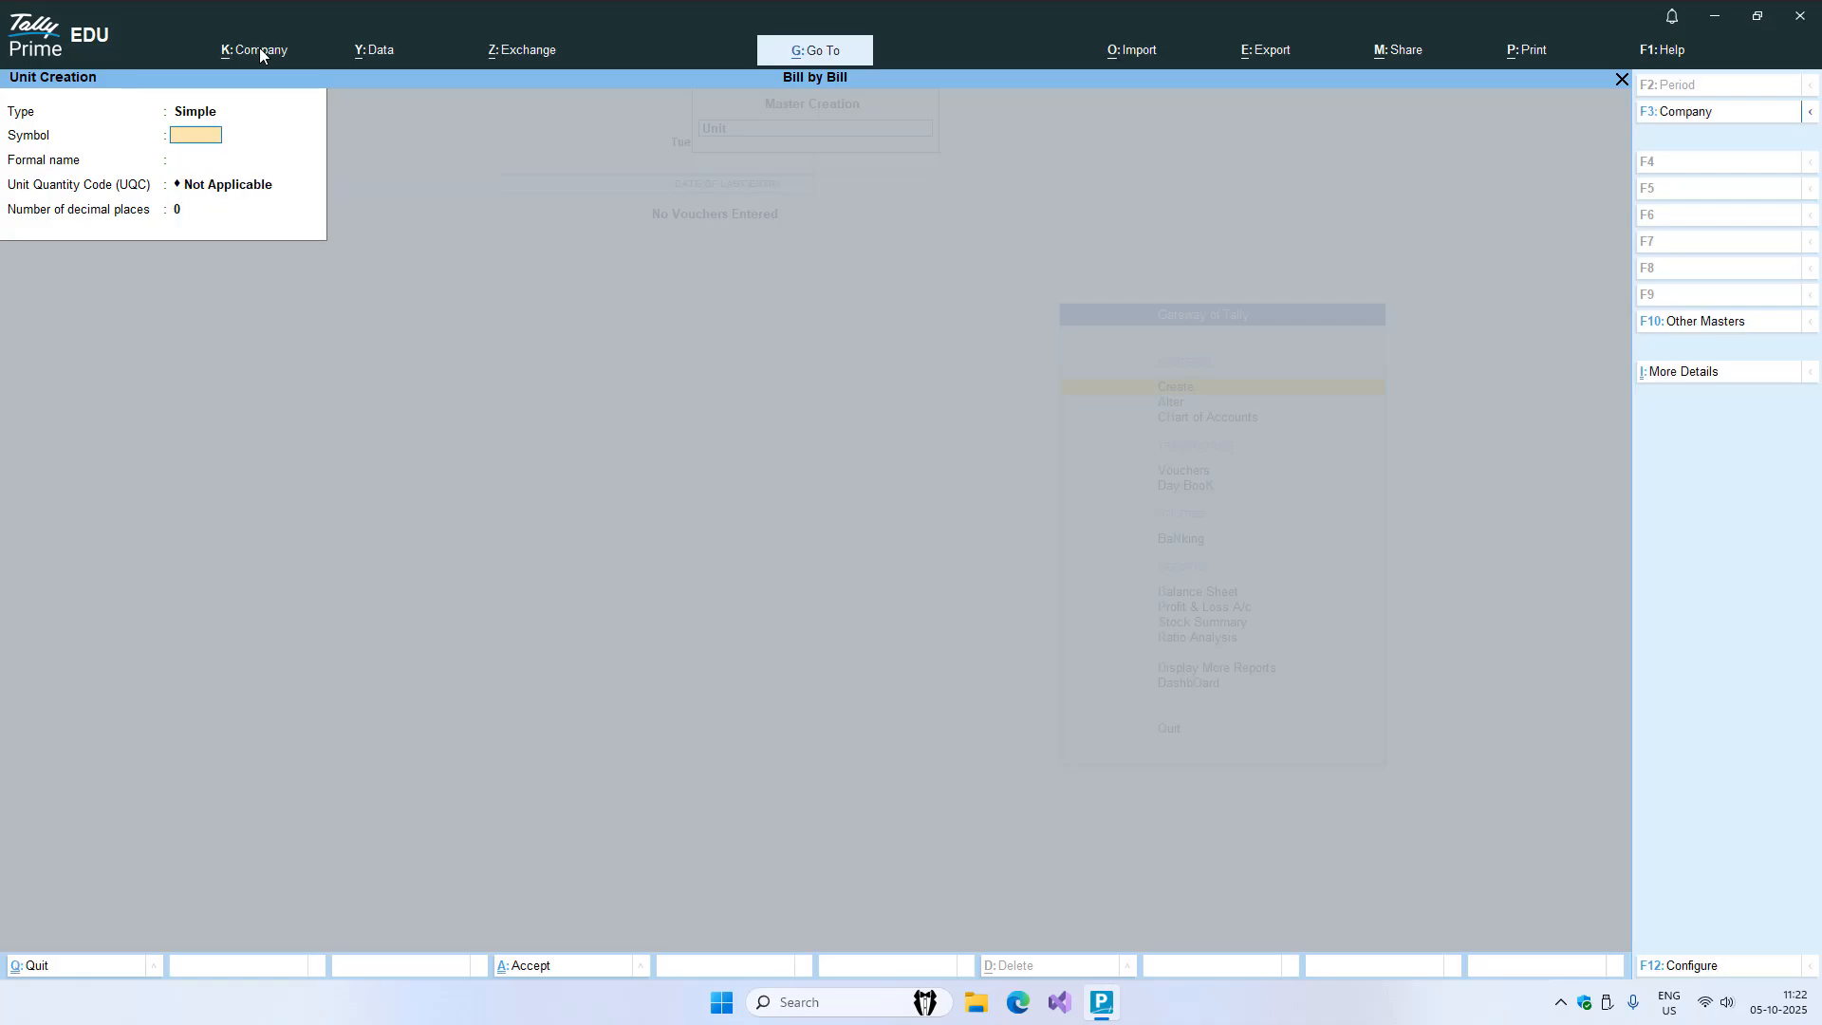
pyautogui.press('Escape')
# - Start a stock item named Motherboard under Primary with Pcs as its unit
pyautogui.press('Up')
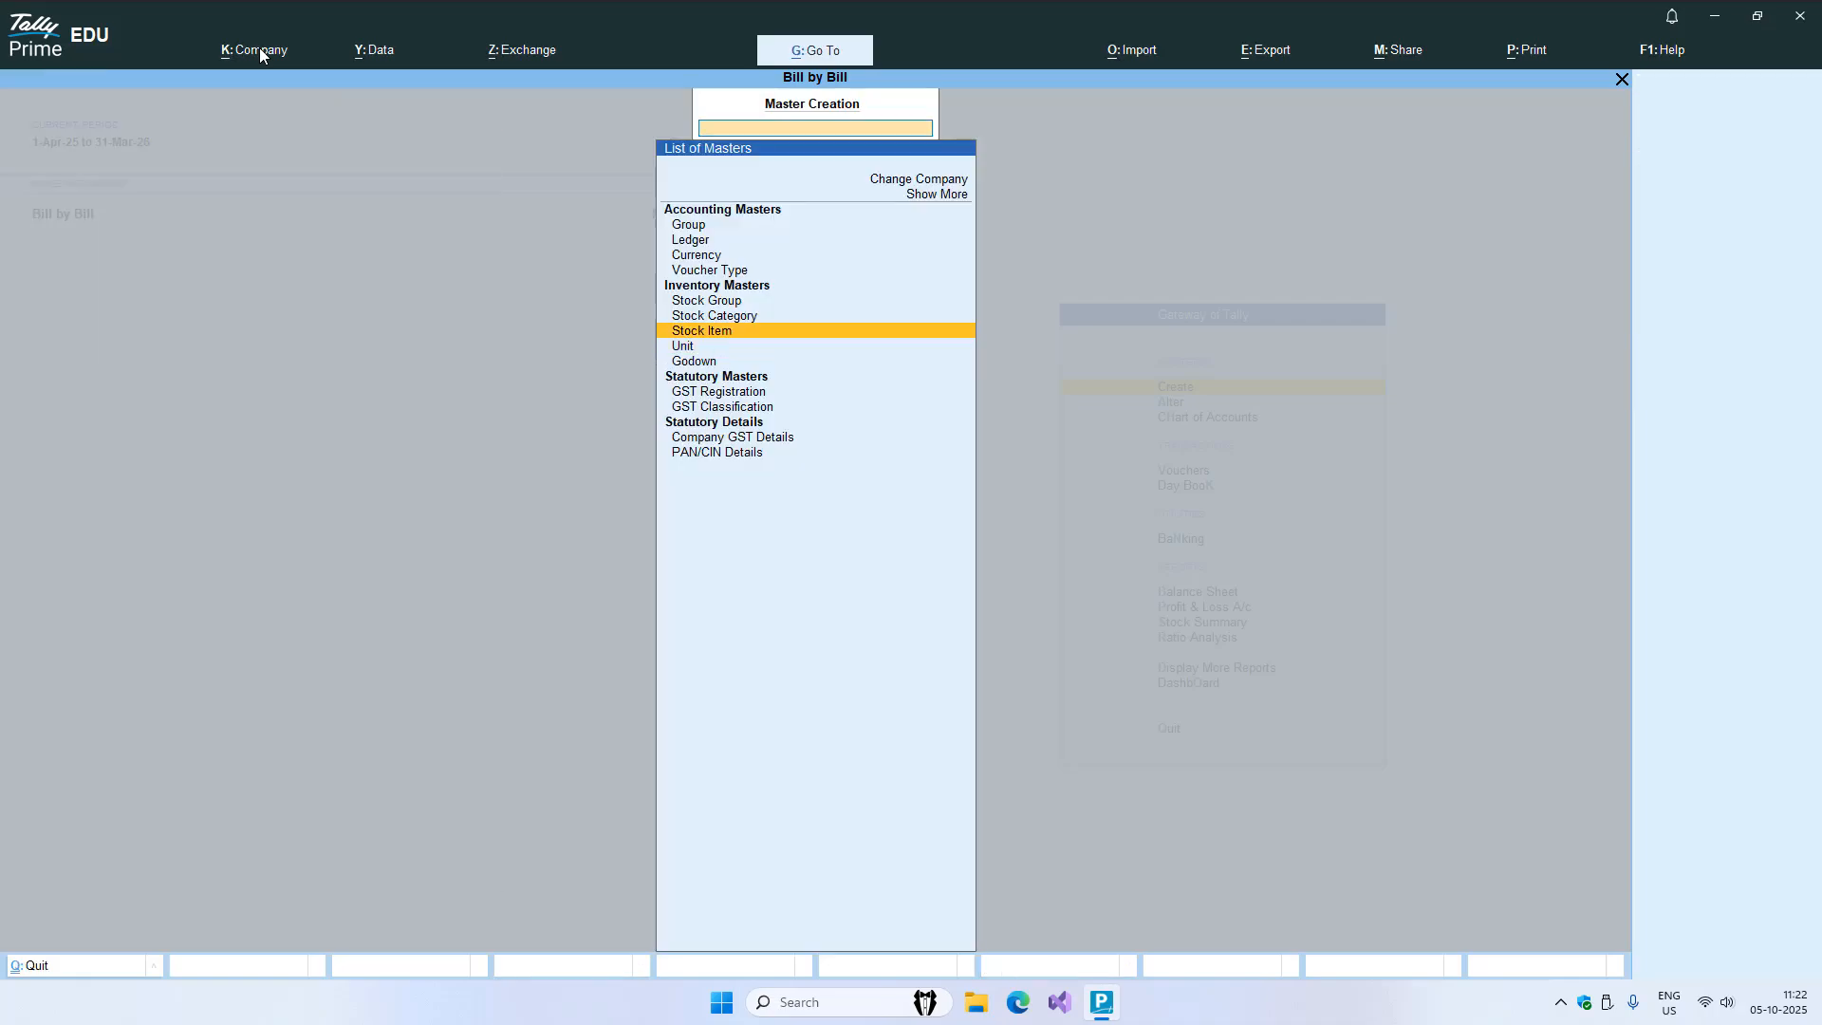
pyautogui.press('Return')
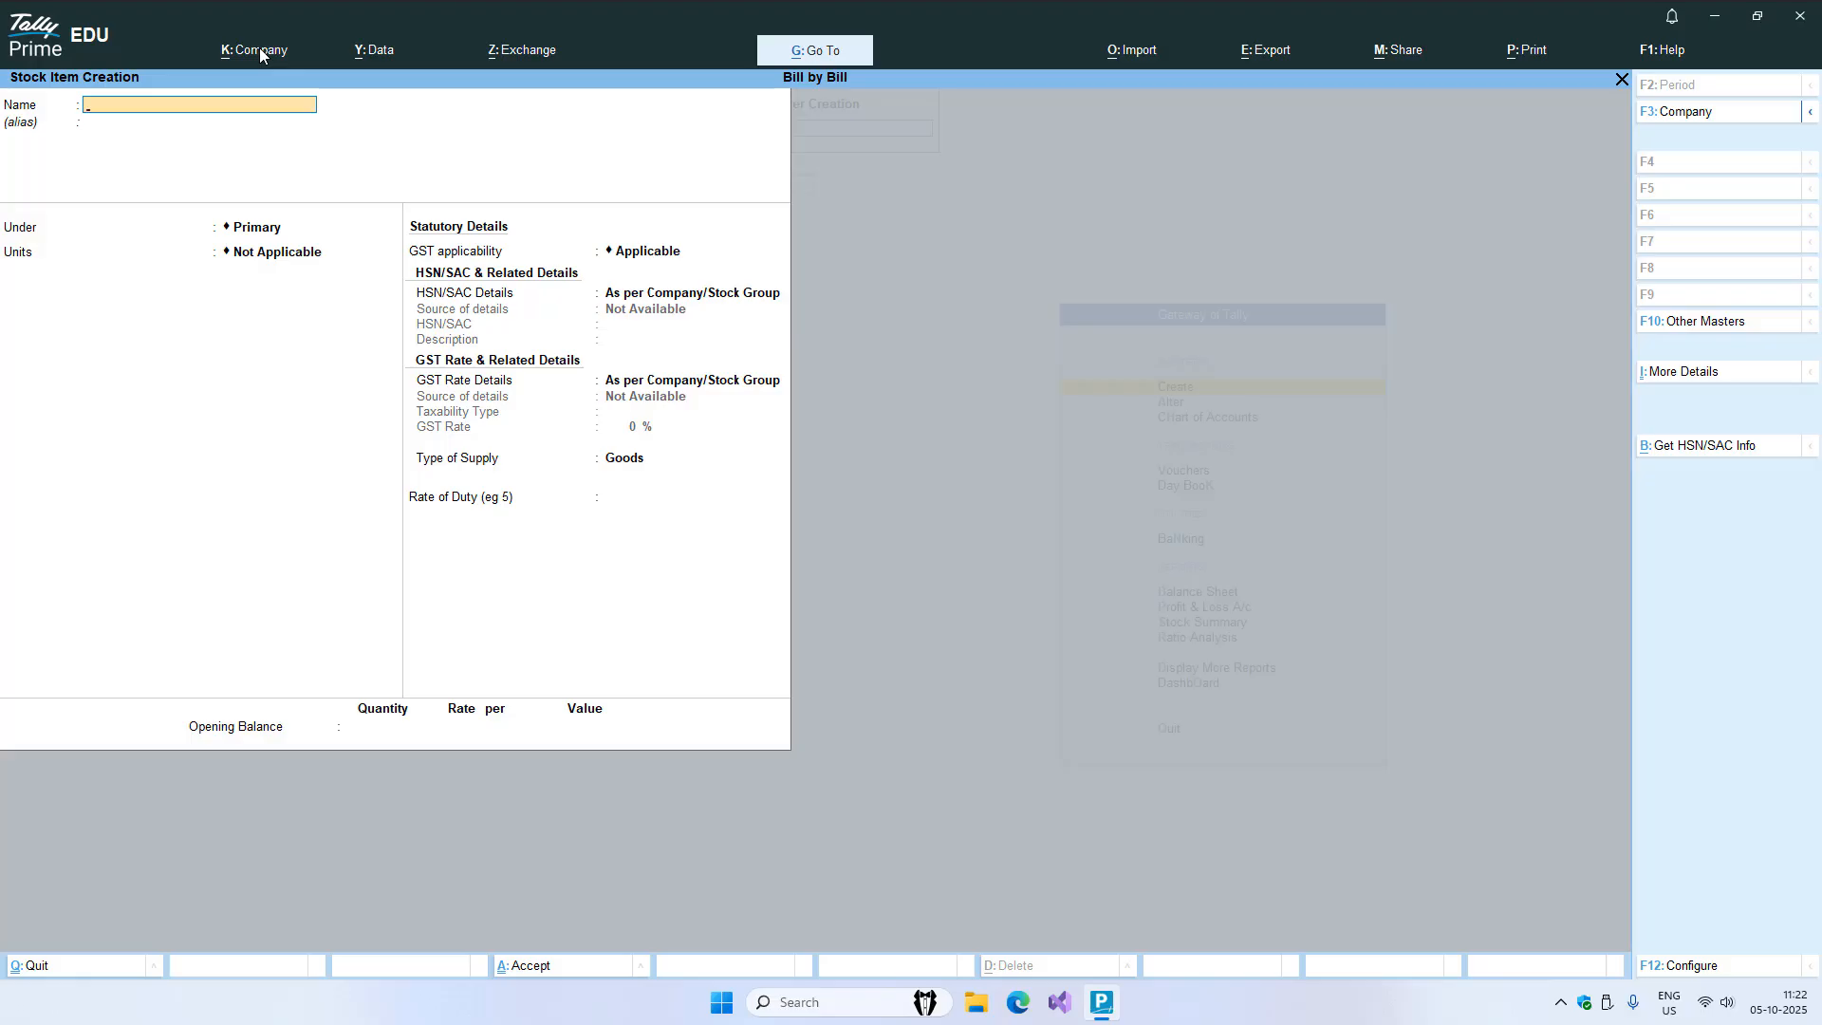
pyautogui.write('Motherboard')
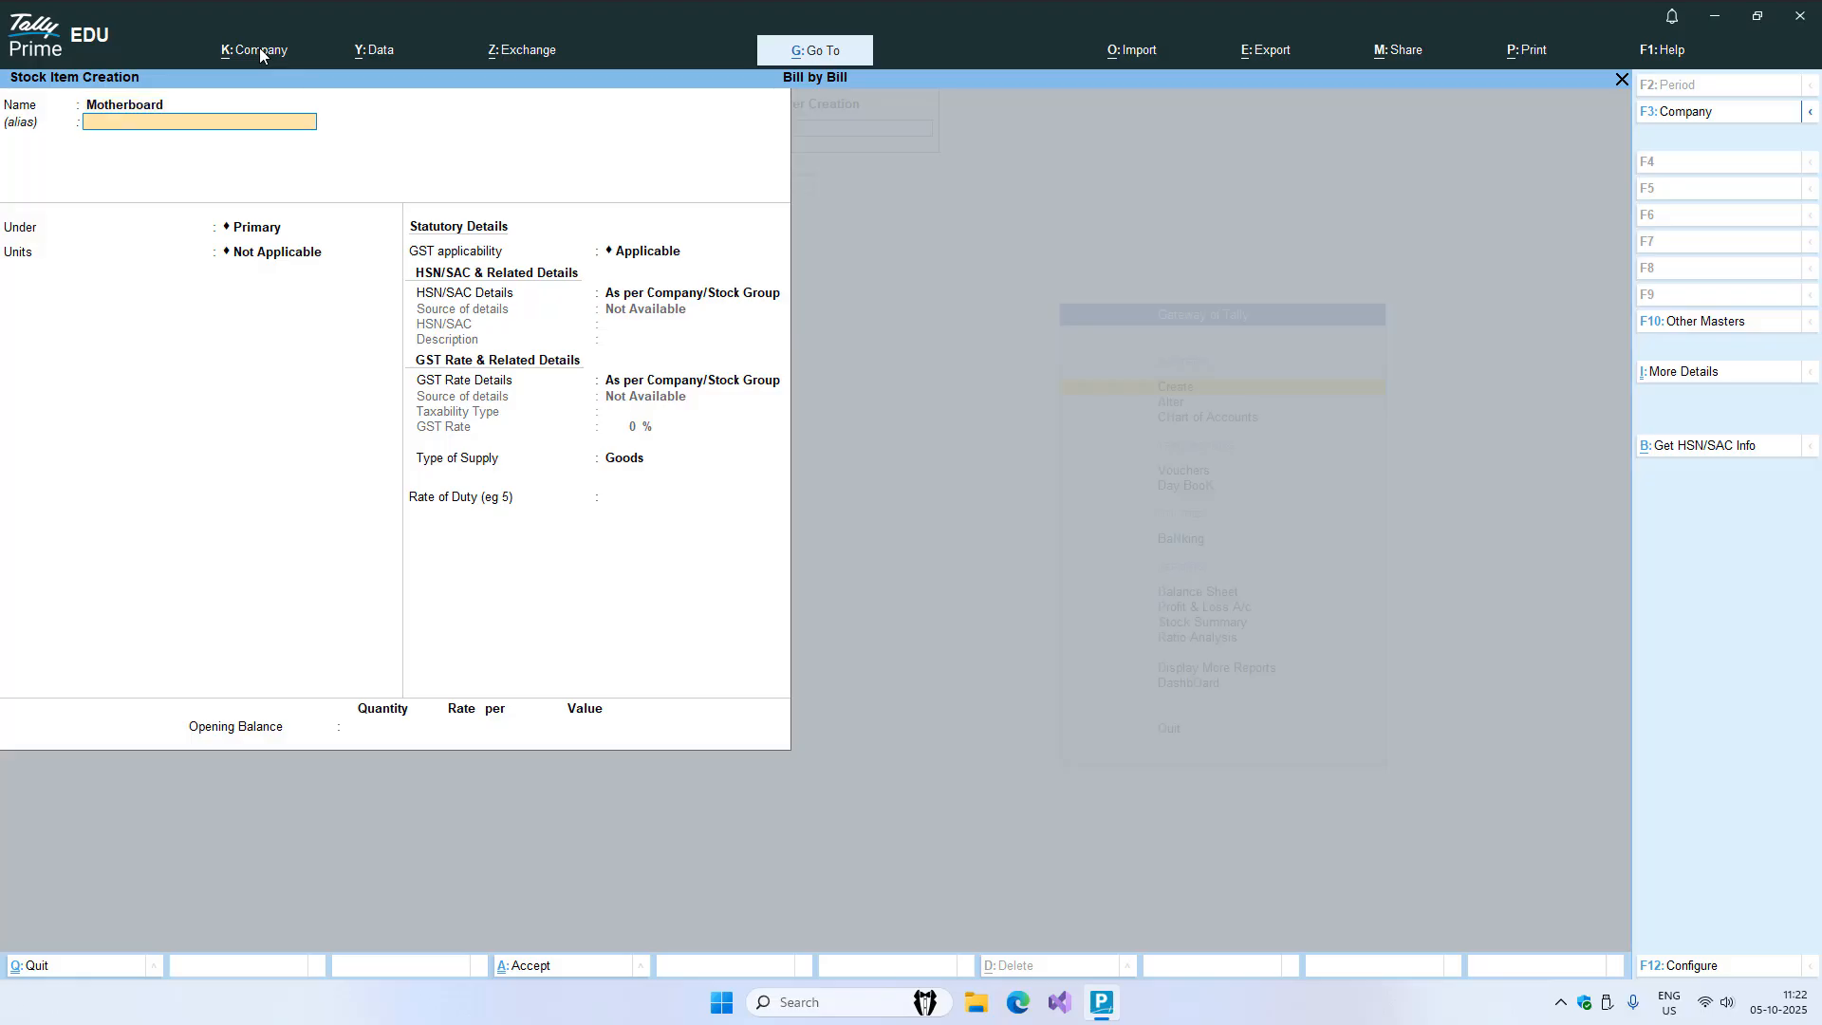
pyautogui.press('Return')
pyautogui.press('Return')
pyautogui.press('Down')
pyautogui.press('Return')
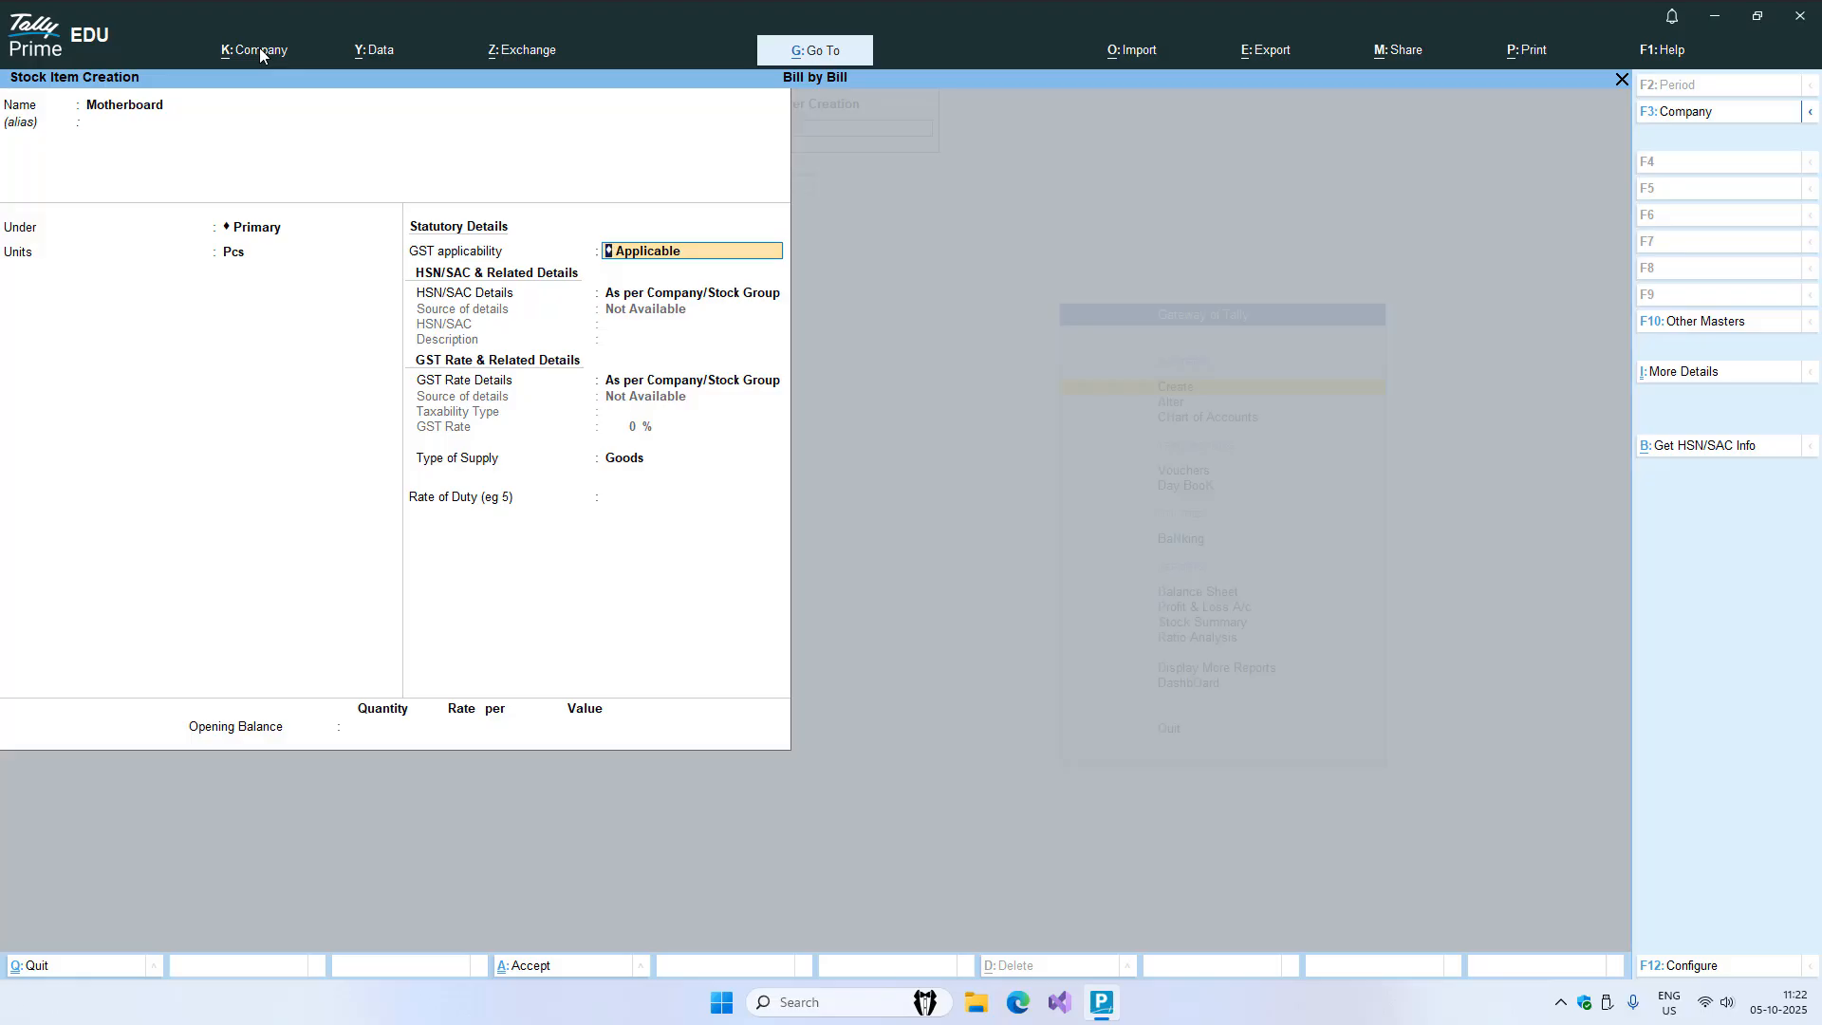
# - Keep the default GST details and blank opening balance and save the Motherboard stock item
pyautogui.press('Return')
pyautogui.press('Return')
pyautogui.press('Return')
pyautogui.press('Return')
pyautogui.press('Return')
pyautogui.press('Return')
pyautogui.press('Return')
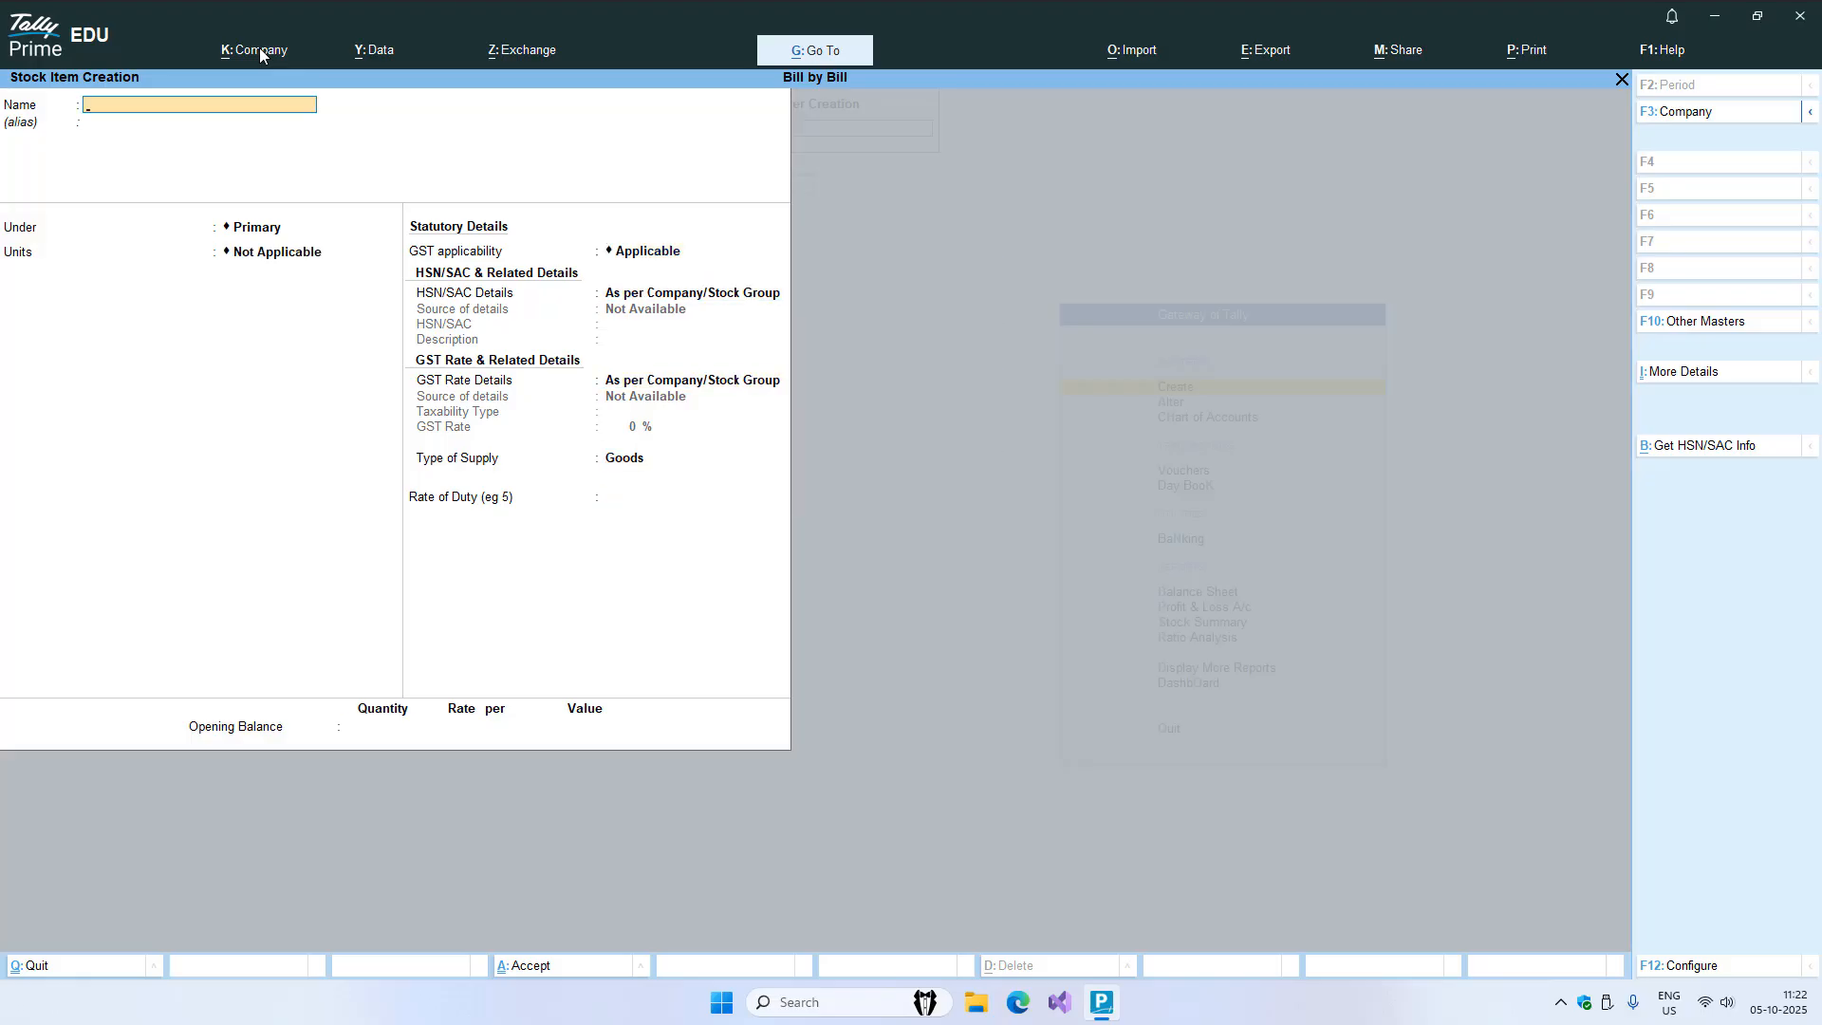
# - Name the next stock item Intel Core I3 Processor, under Primary, with Pcs as its unit
pyautogui.write('Intel Core I3 Processor')
pyautogui.press('Return')
pyautogui.press('Return')
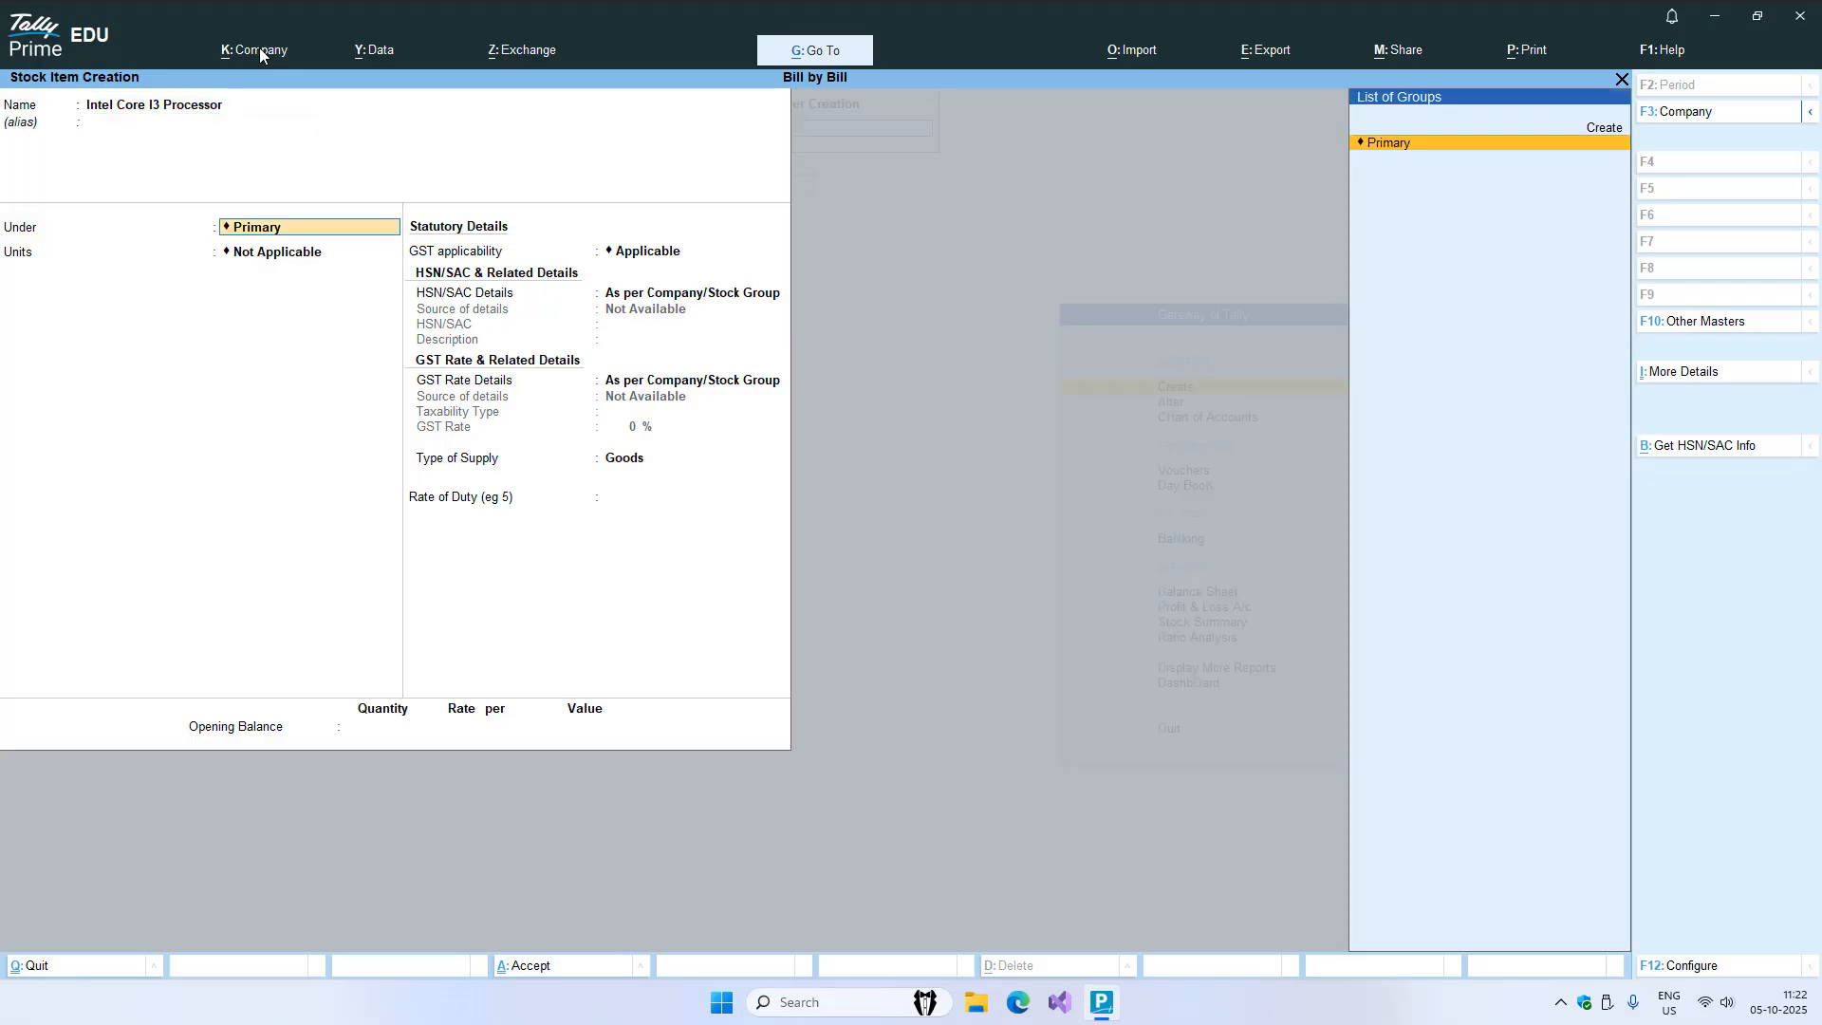
pyautogui.press('Return')
pyautogui.press('Down')
pyautogui.press('Return')
# - Keep the default GST and supply details and save the Intel Core I3 Processor stock item
pyautogui.press('Return')
pyautogui.press('Return')
pyautogui.press('Return')
pyautogui.press('Return')
pyautogui.press('Return')
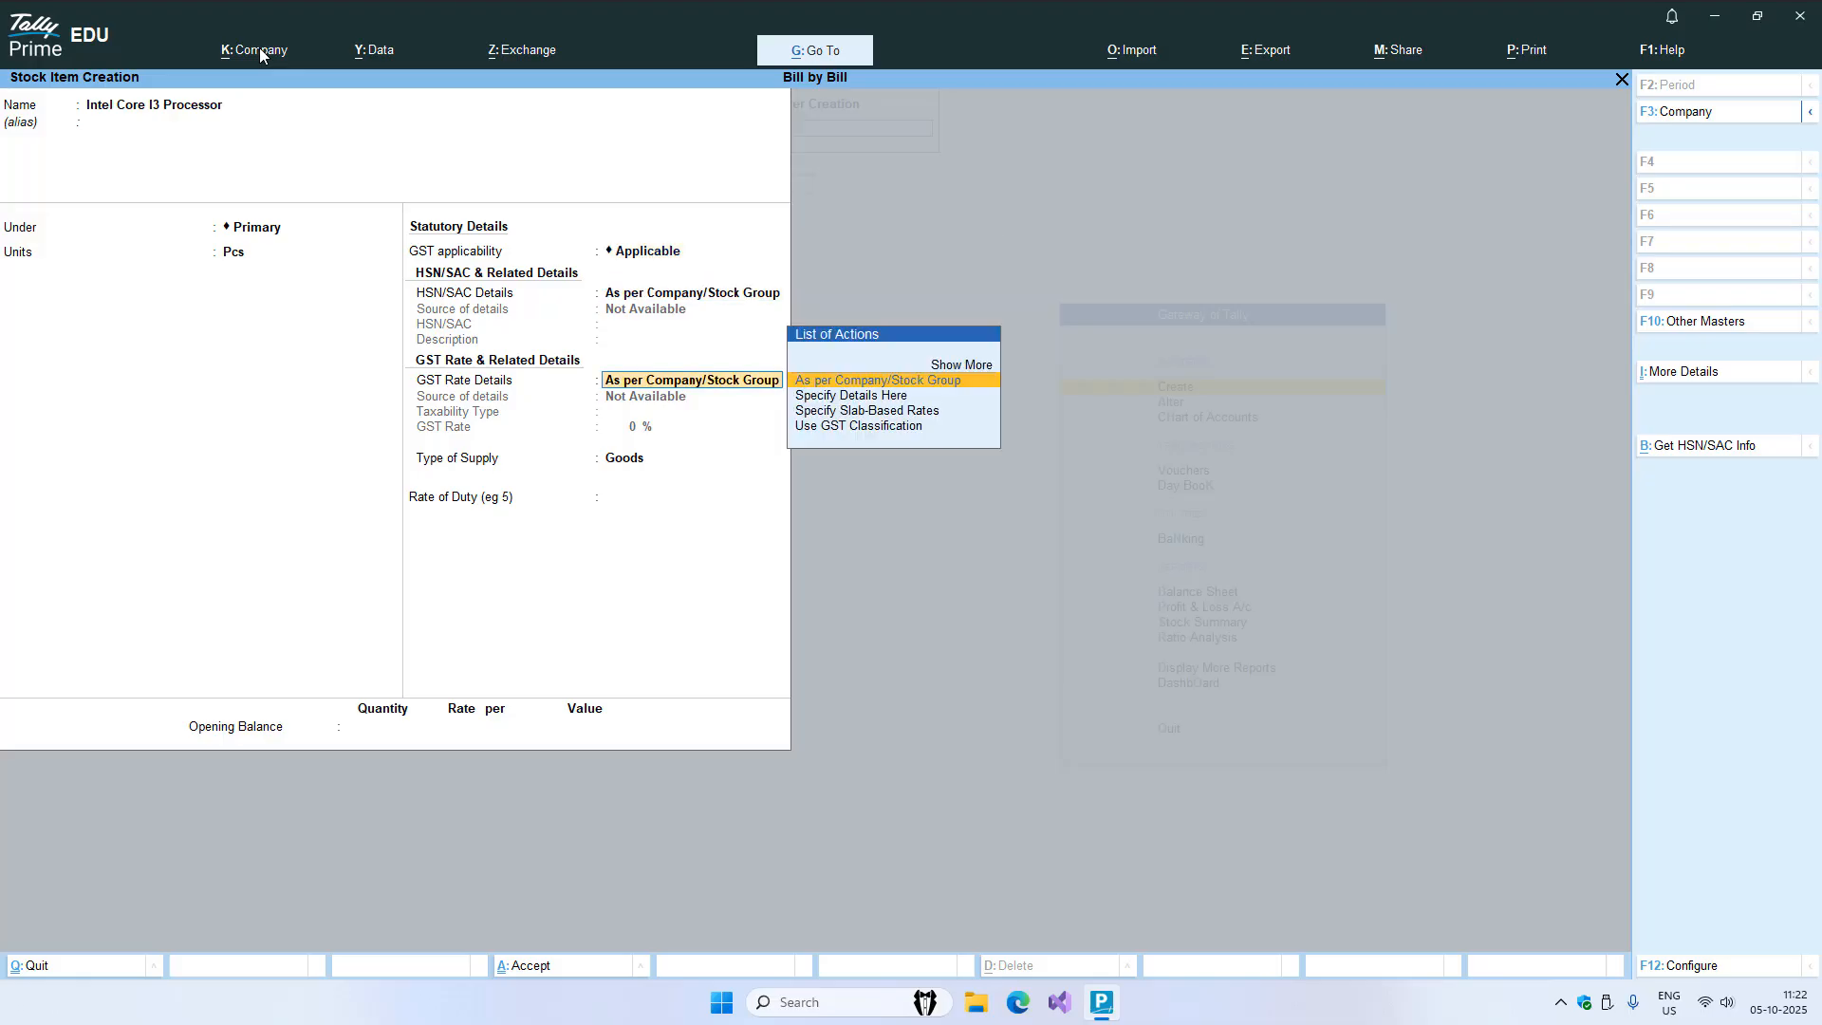
pyautogui.press('Return')
pyautogui.press('Return')
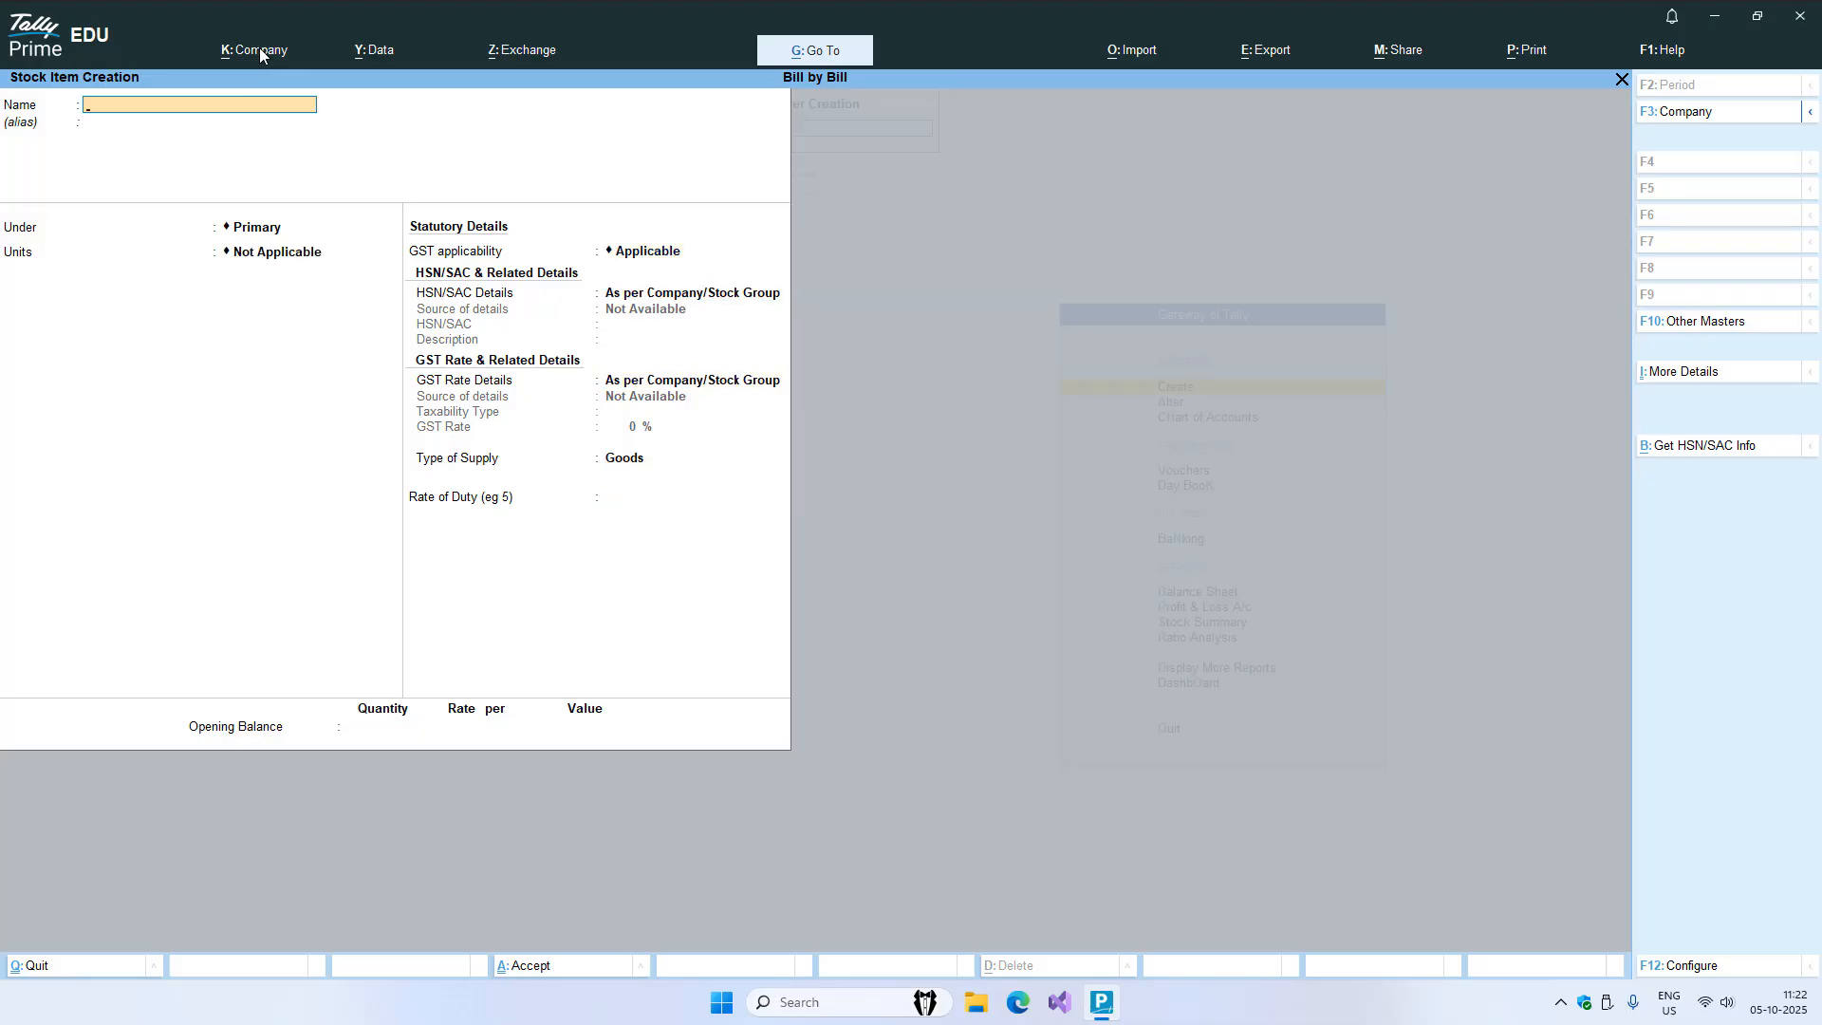
# - Leave master creation and open a new Purchase voucher for entry
pyautogui.press('Escape')
pyautogui.press('Escape')
pyautogui.press('Down')
pyautogui.press('Down')
pyautogui.press('Down')
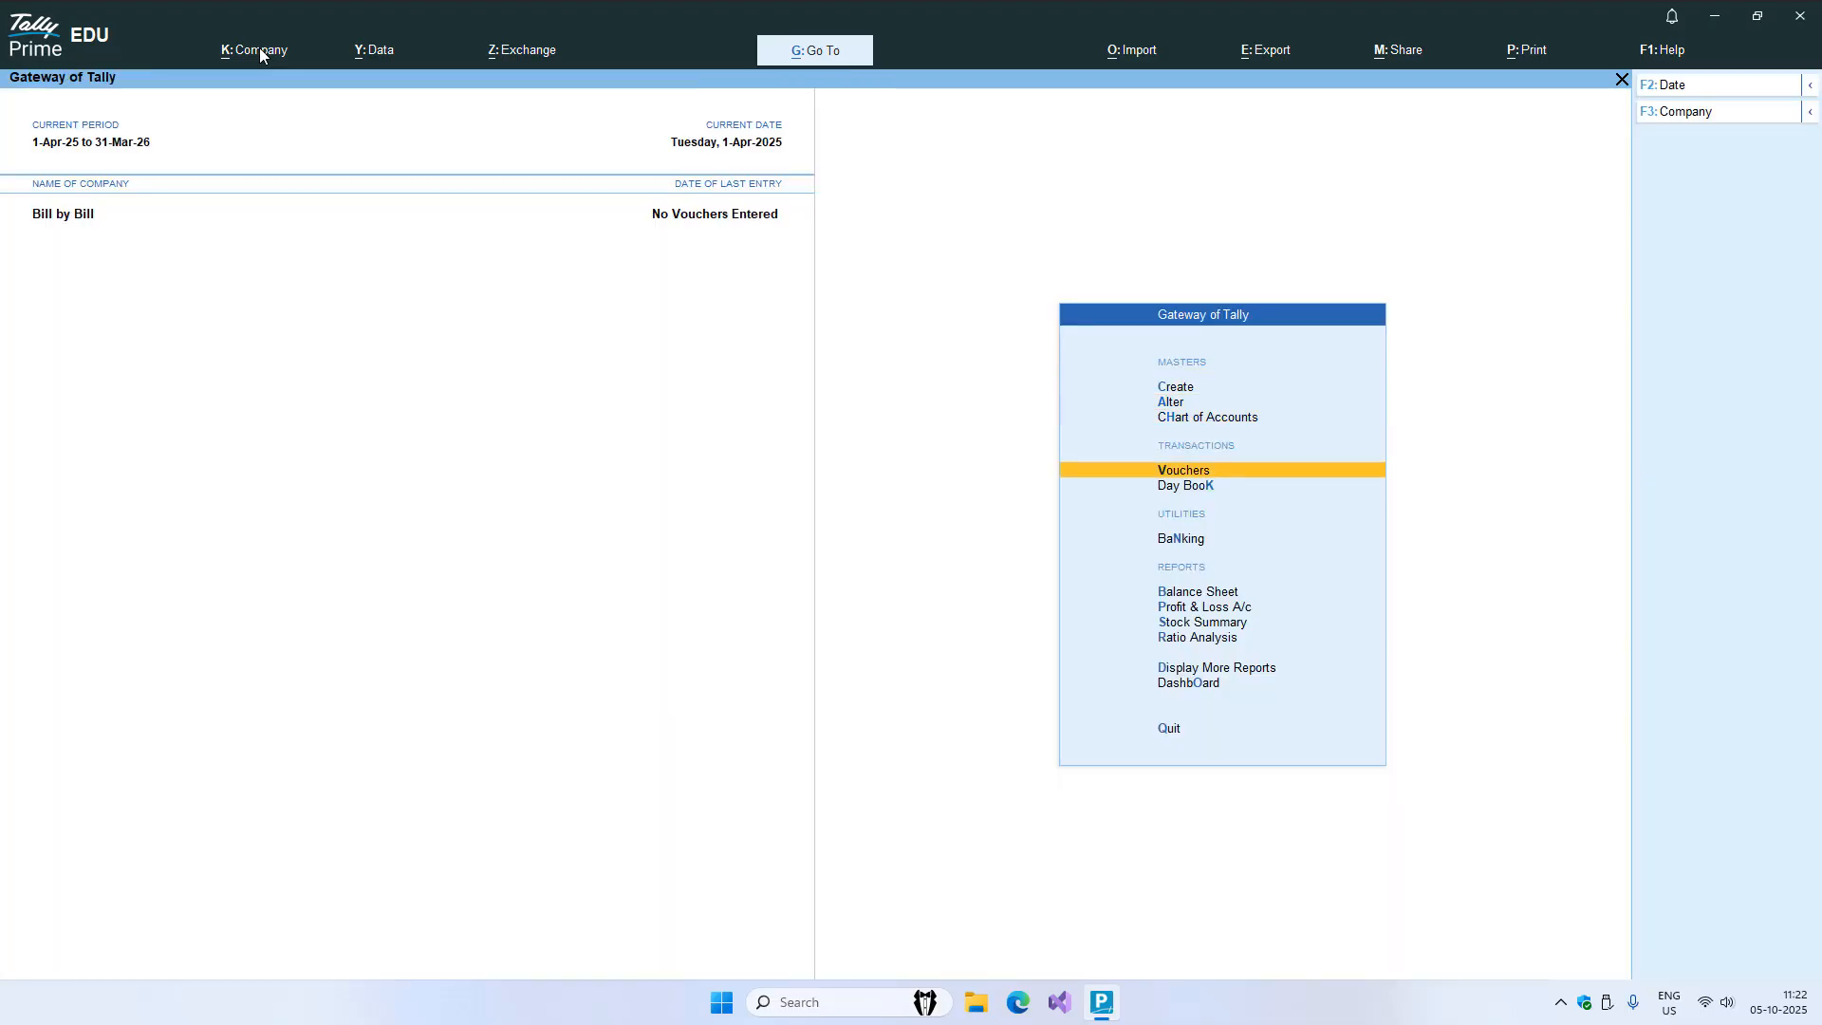
pyautogui.press('Return')
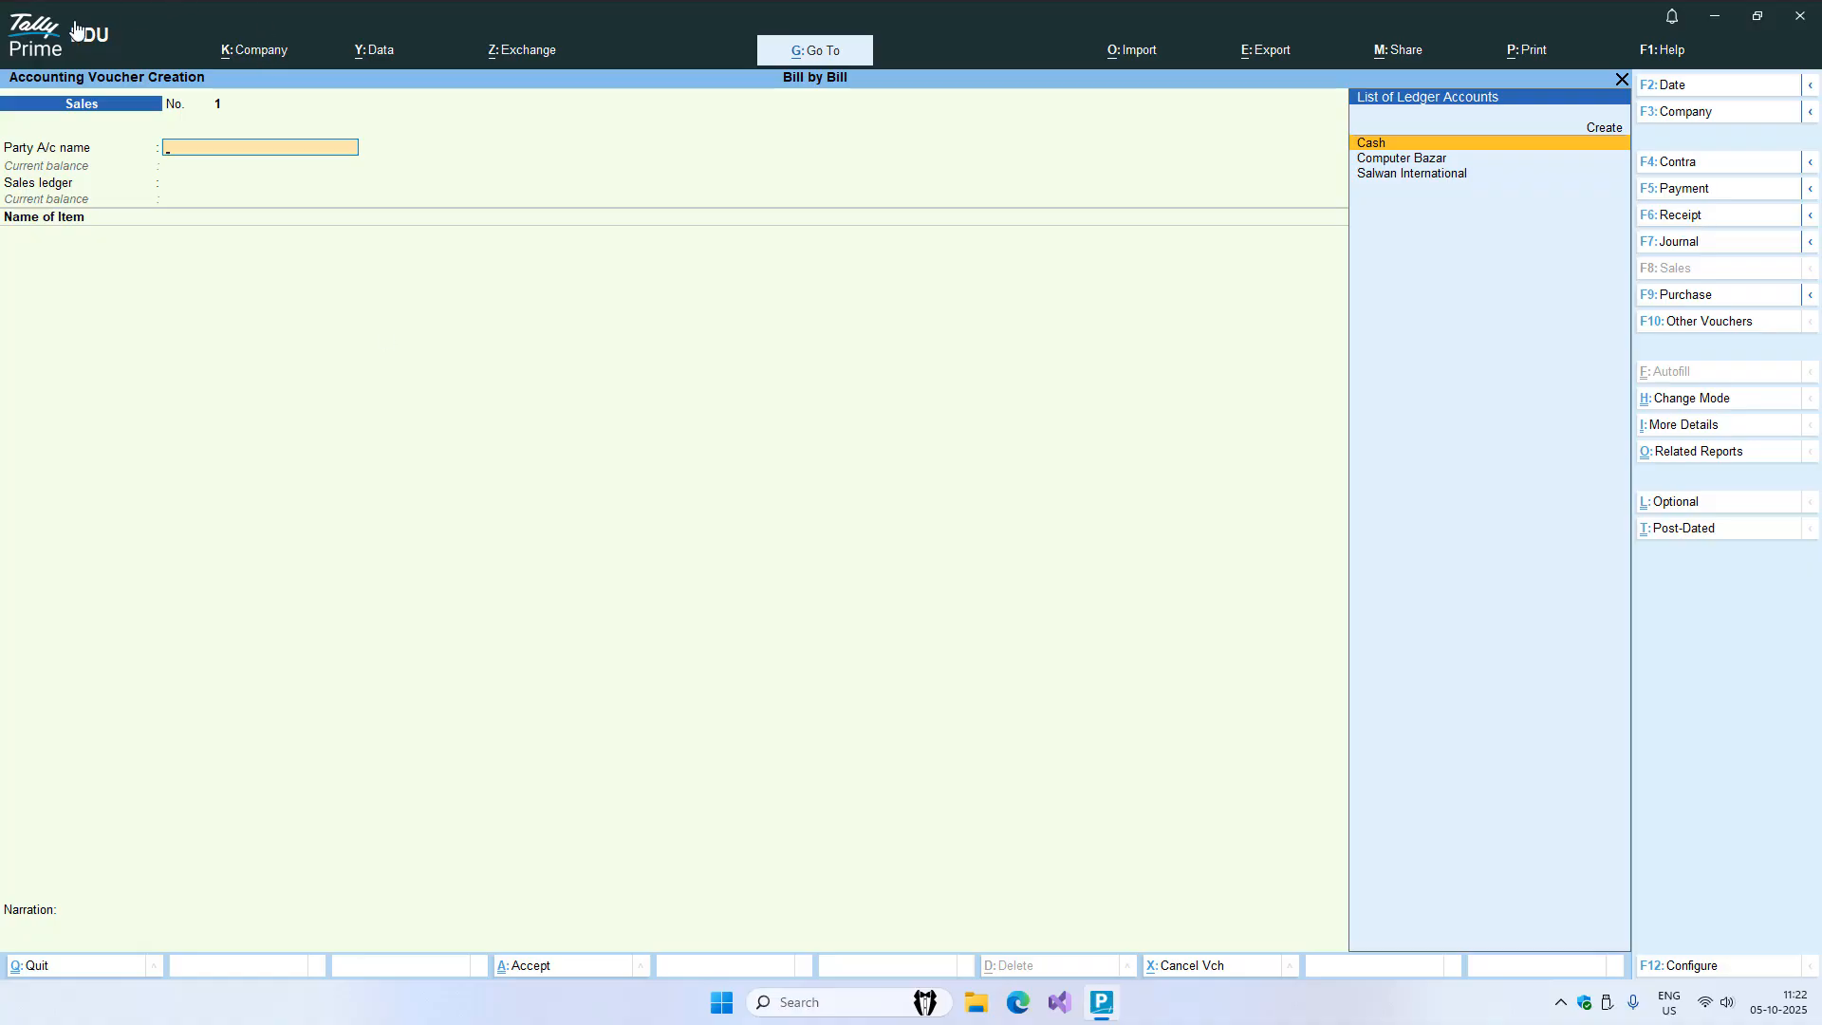
pyautogui.click(1672, 302)
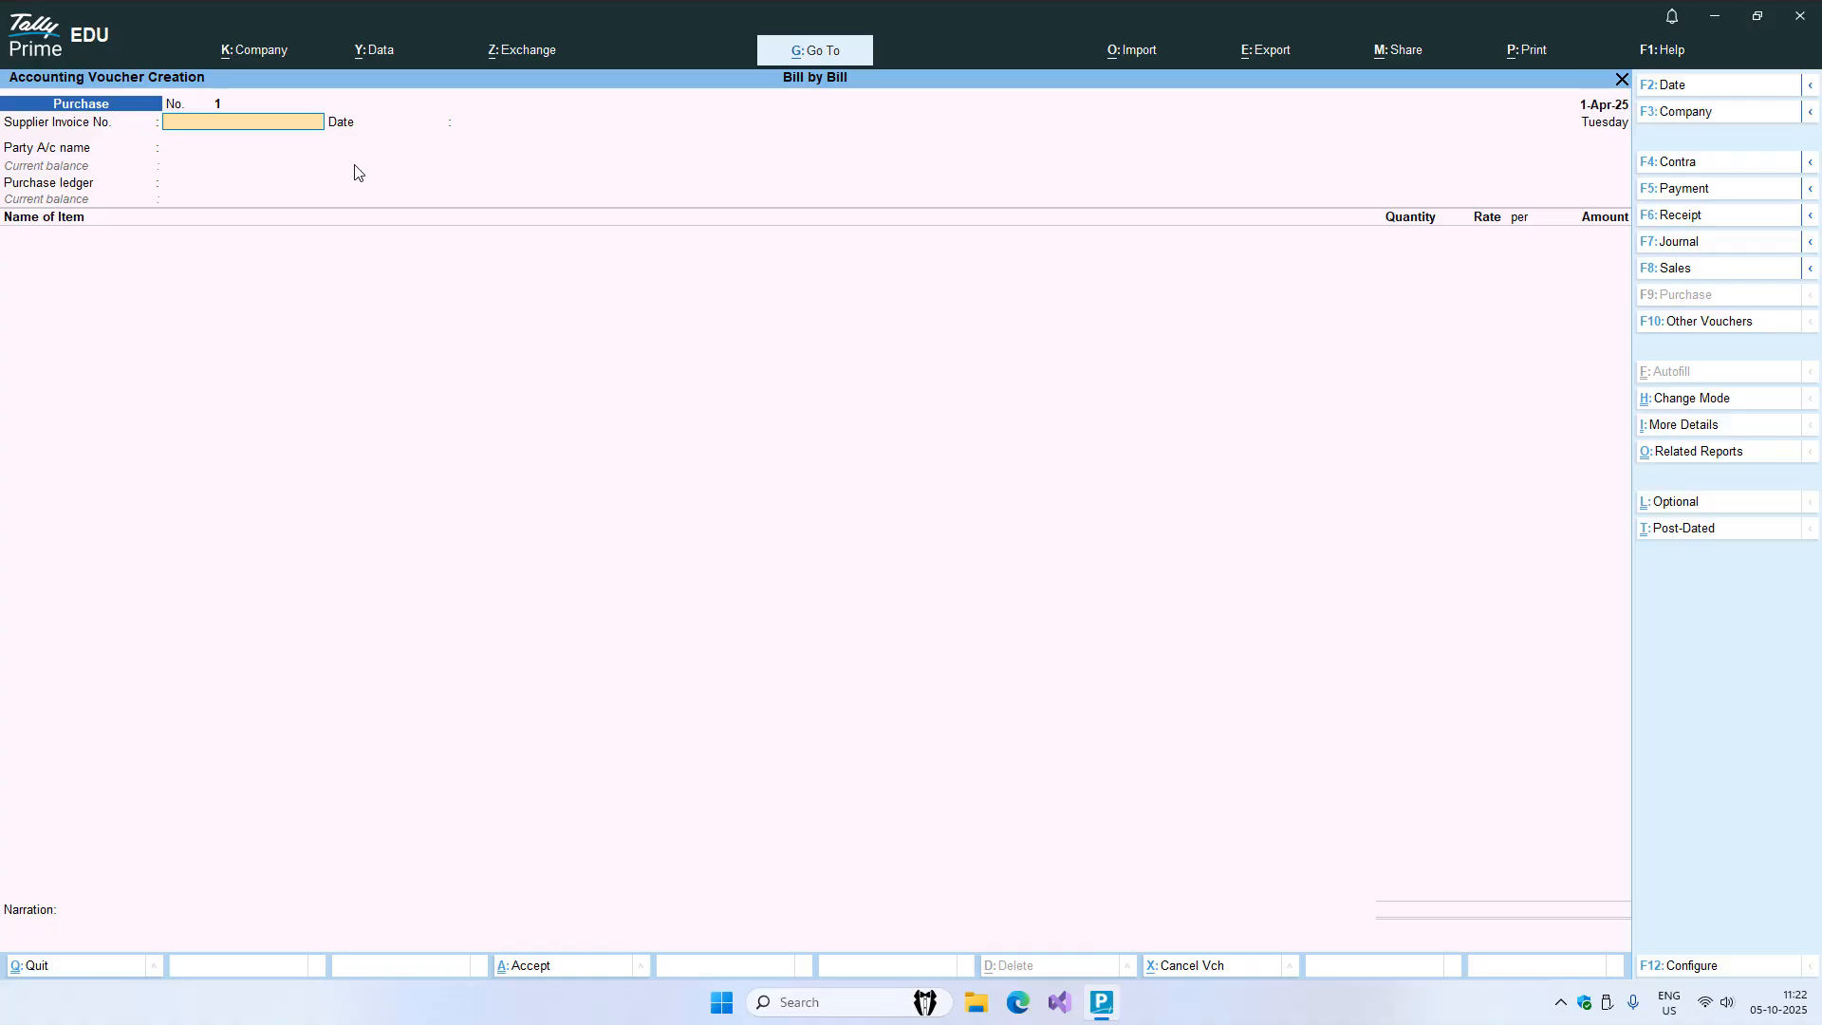
# - Enter Invoice No. 1001 dated 1-Apr-25 as the supplier invoice and choose Computer Bazar as the party account
pyautogui.write('Invoice No. 1001')
pyautogui.press('Return')
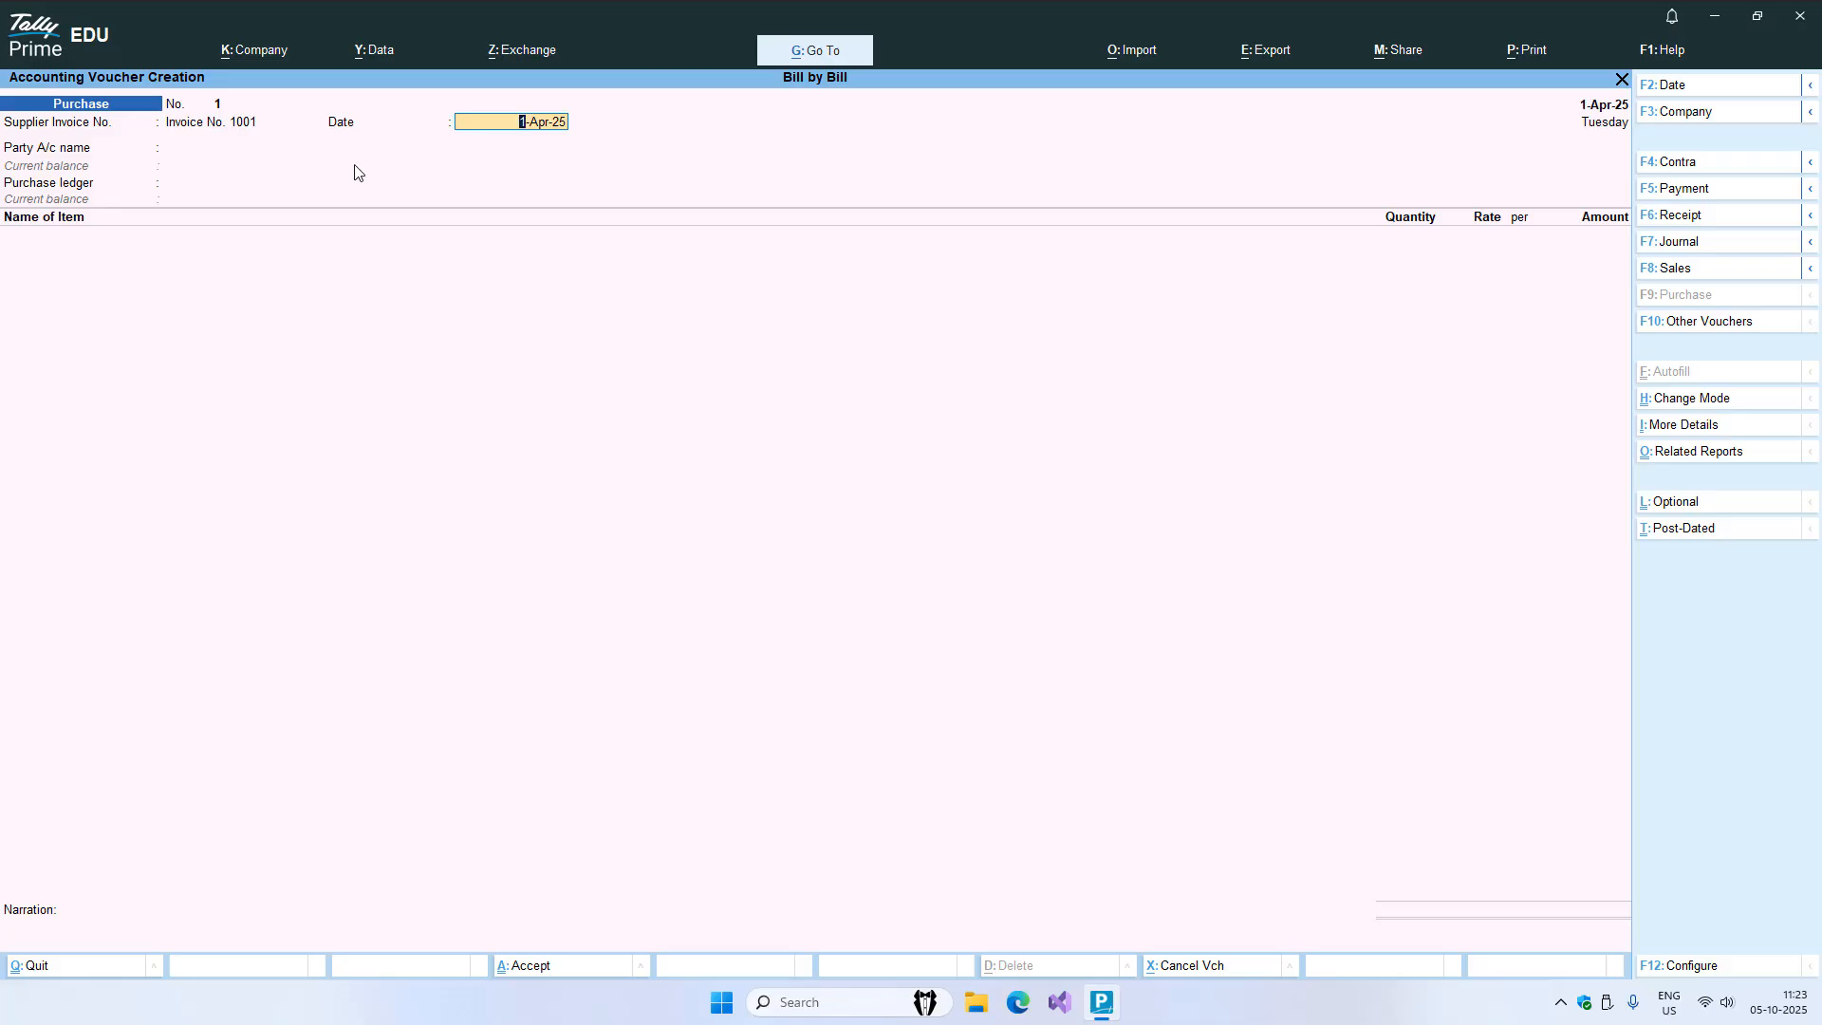
pyautogui.press('Return')
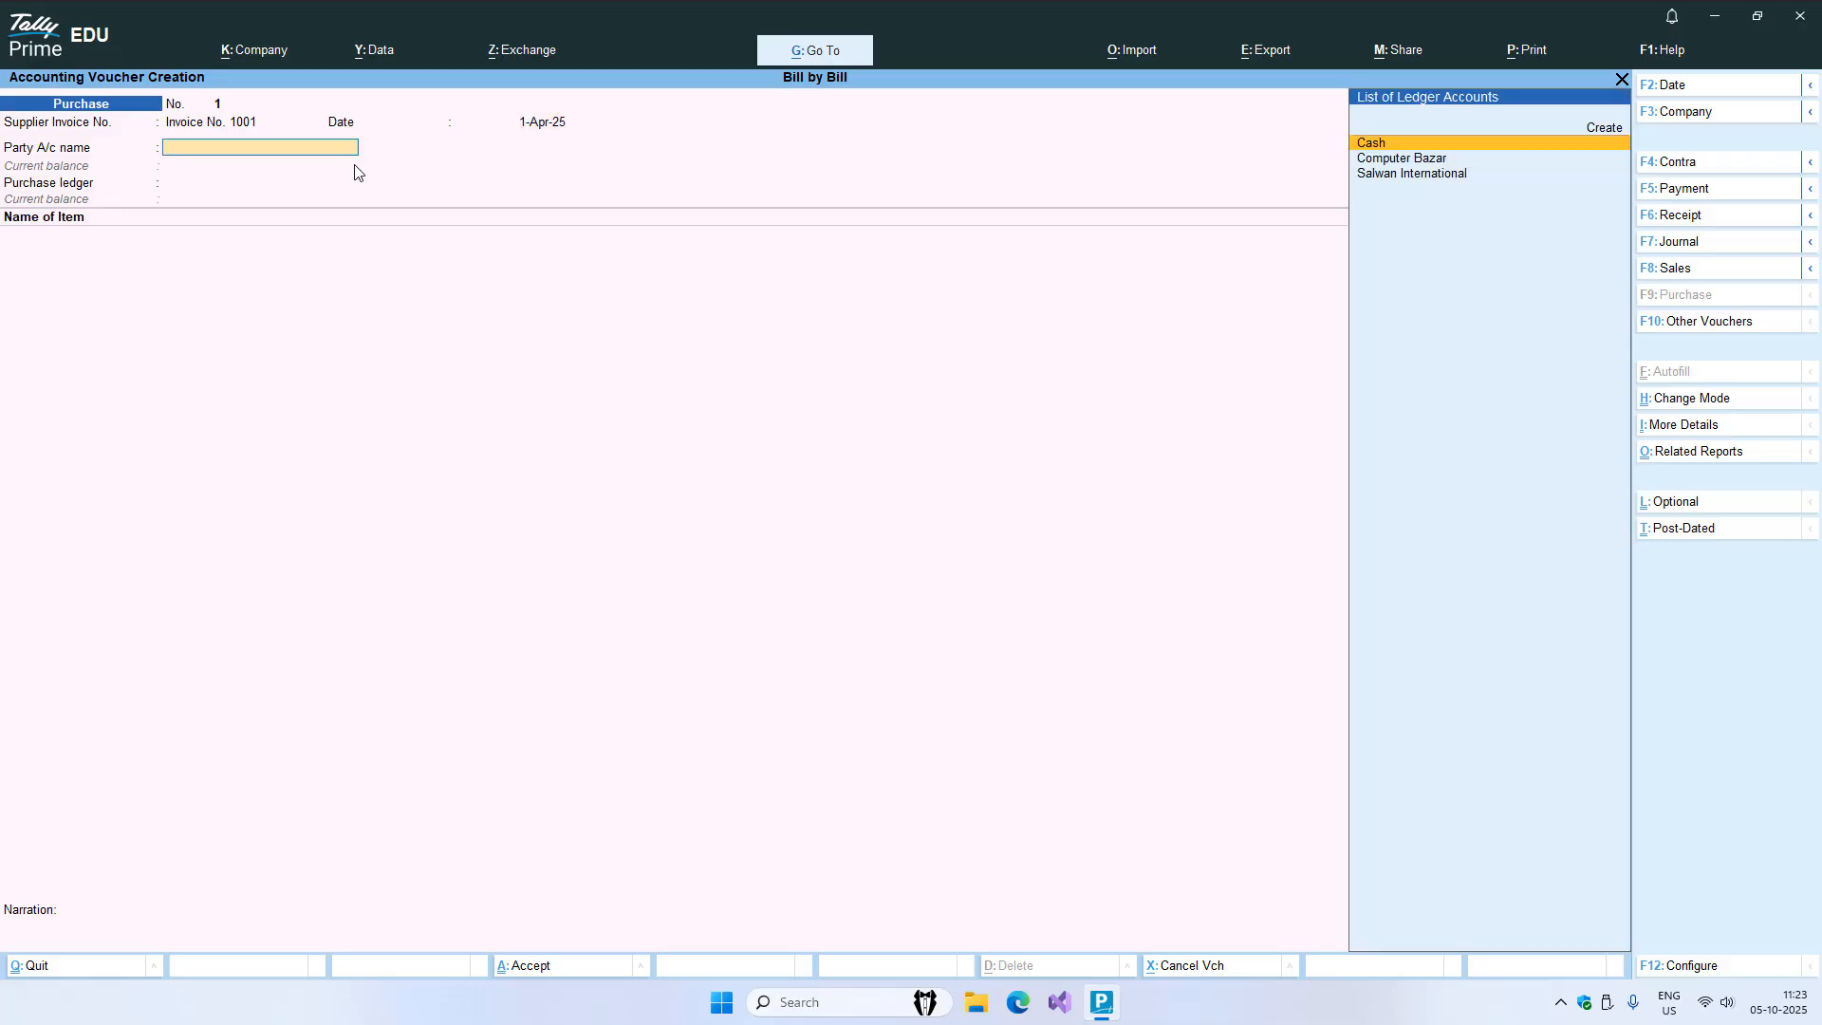
pyautogui.press('Down')
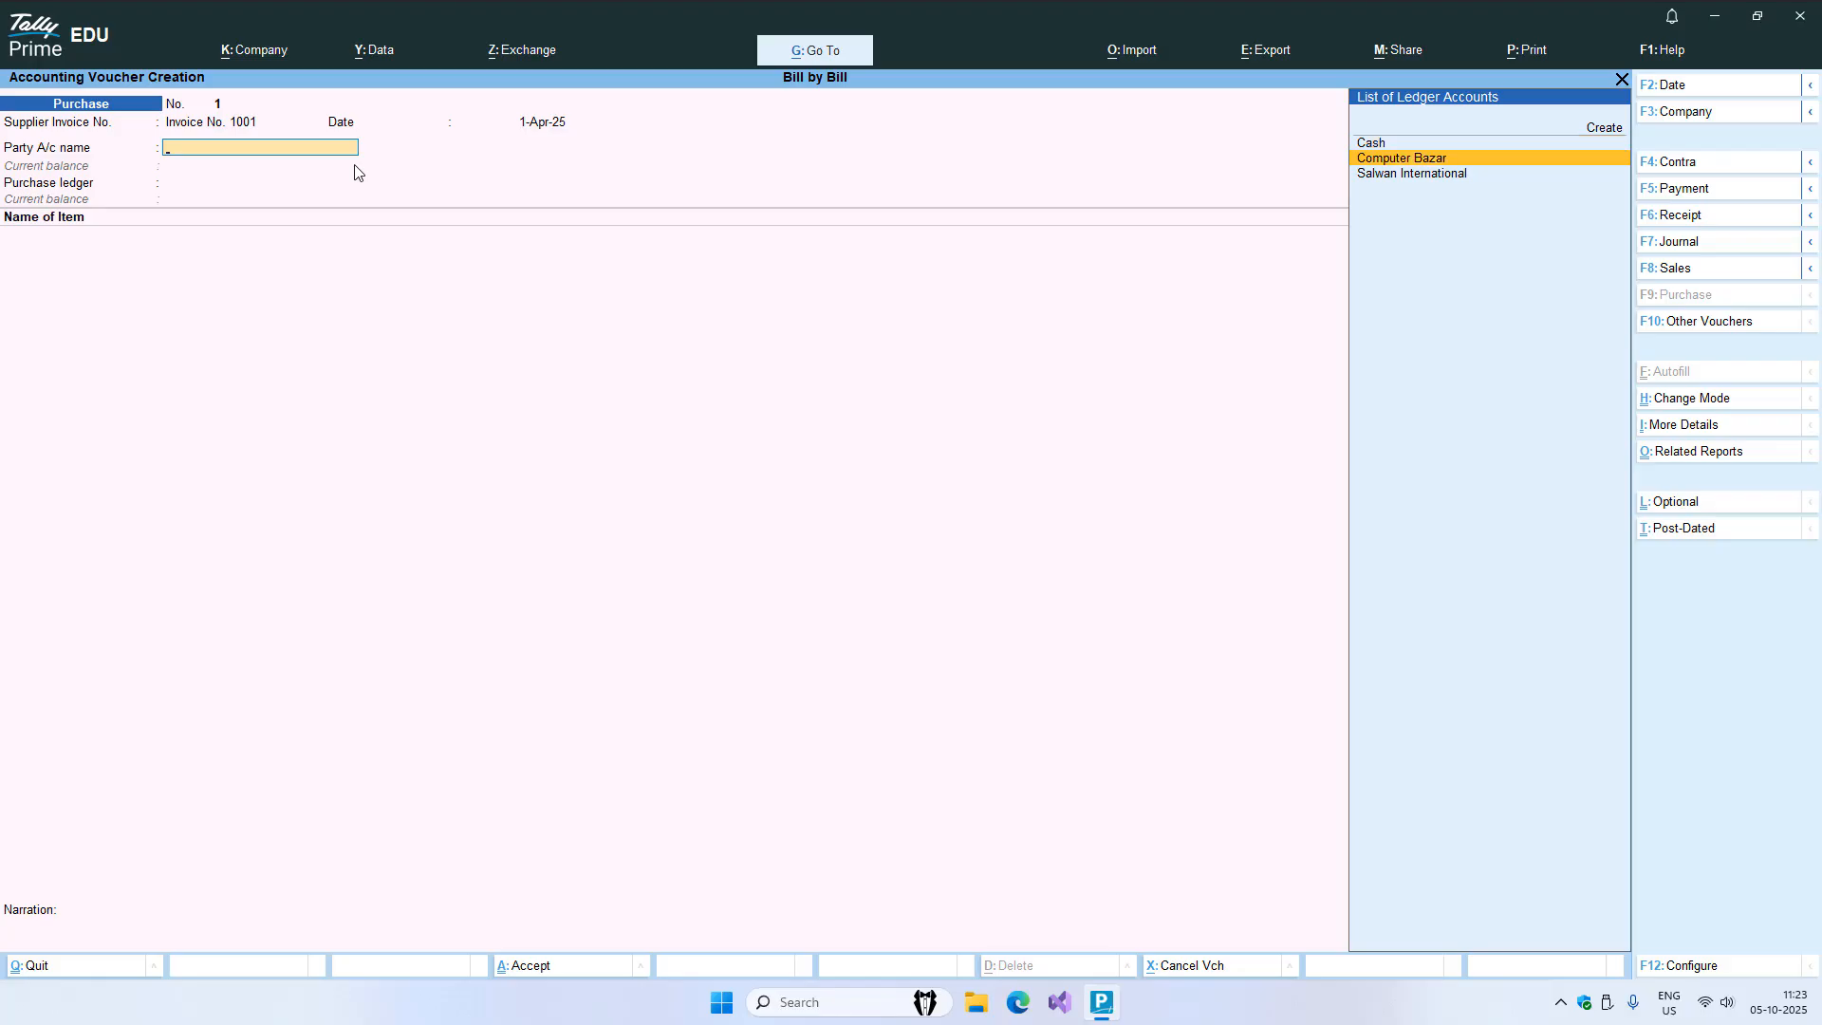
pyautogui.press('Return')
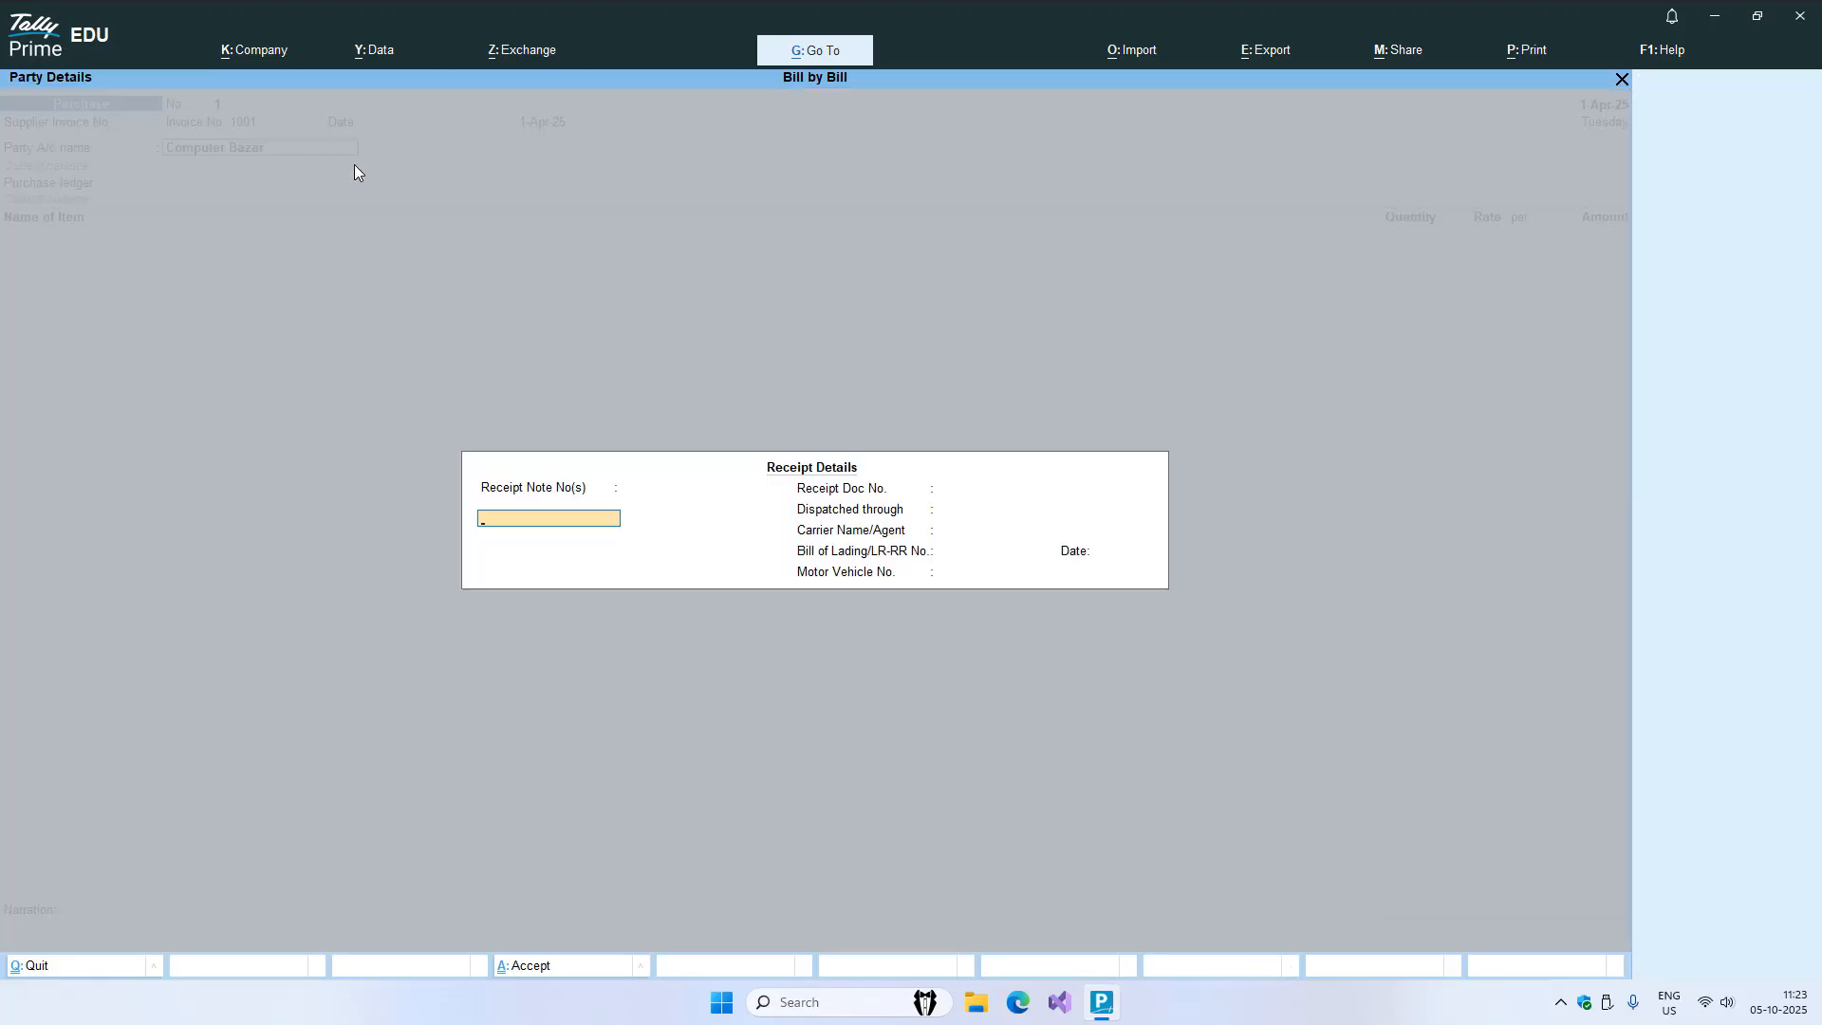
# - Accept the blank receipt details and default party details, and select Purchase as the purchase ledger
pyautogui.press('Return')
pyautogui.press('Return')
pyautogui.press('Return')
pyautogui.press('Return')
pyautogui.press('Return')
pyautogui.press('Return')
pyautogui.press('Return')
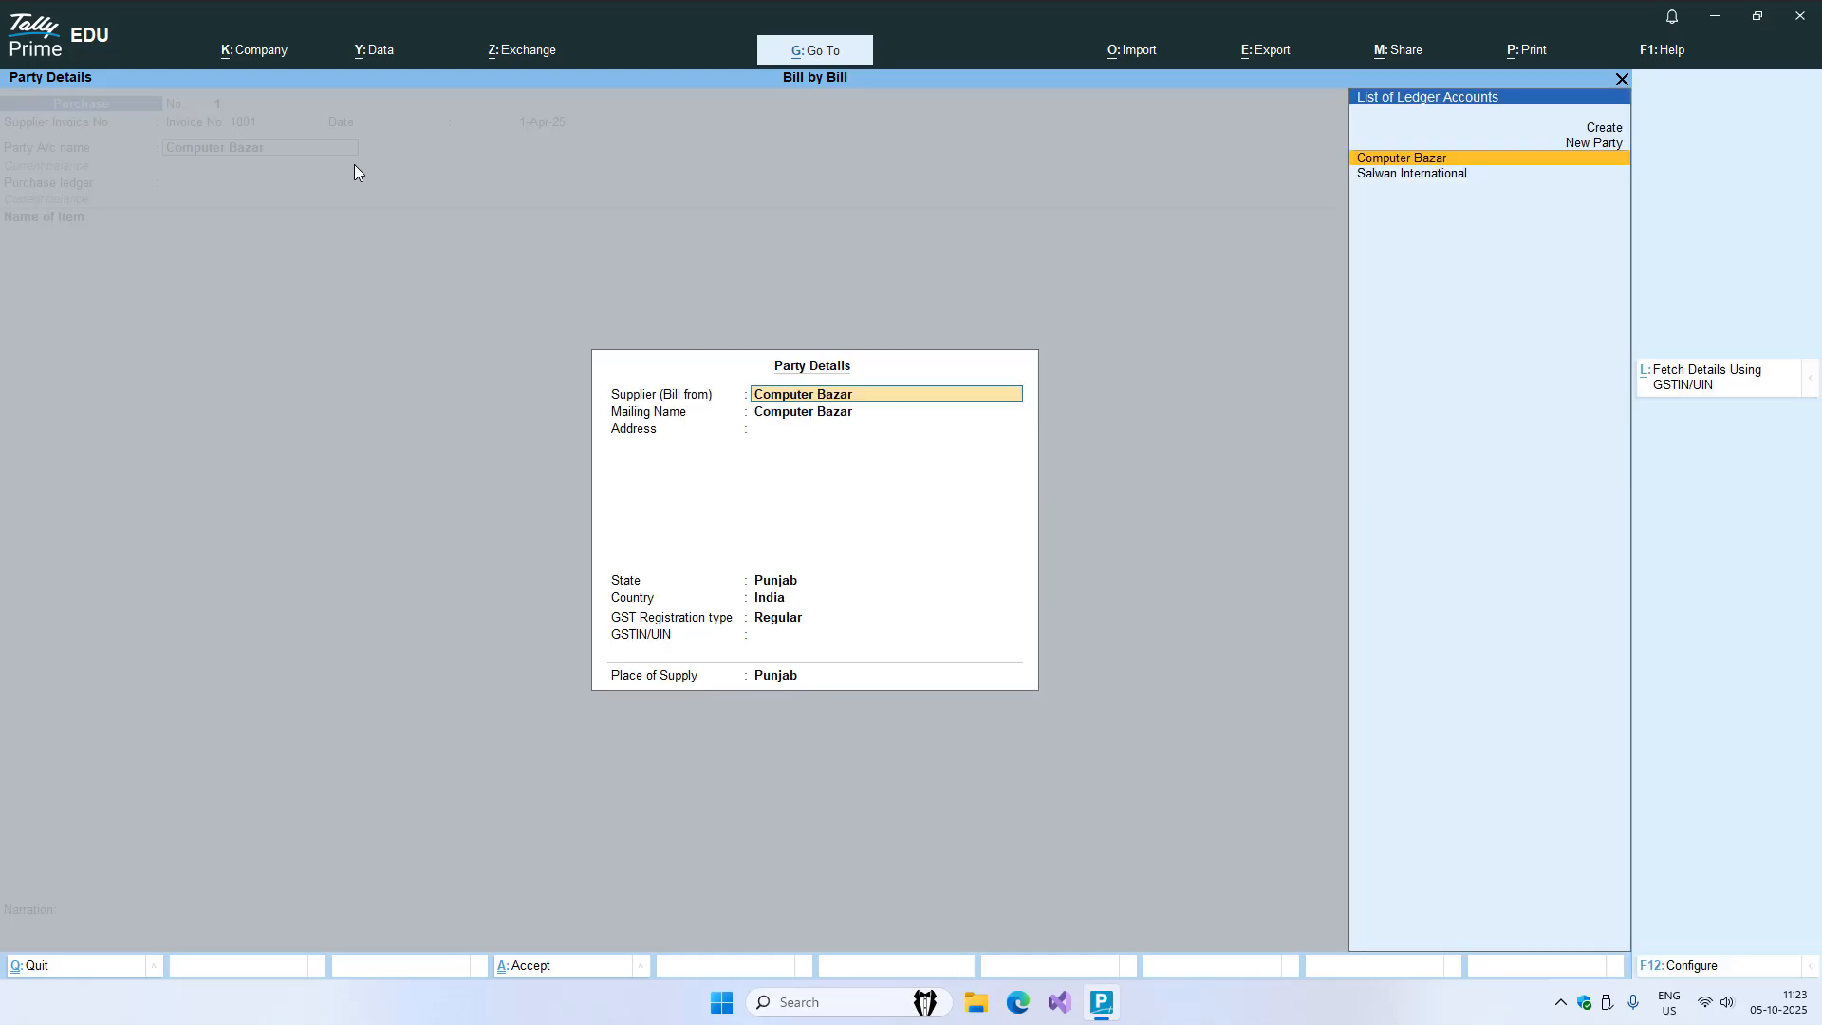
pyautogui.hotkey('ctrl', 'a')
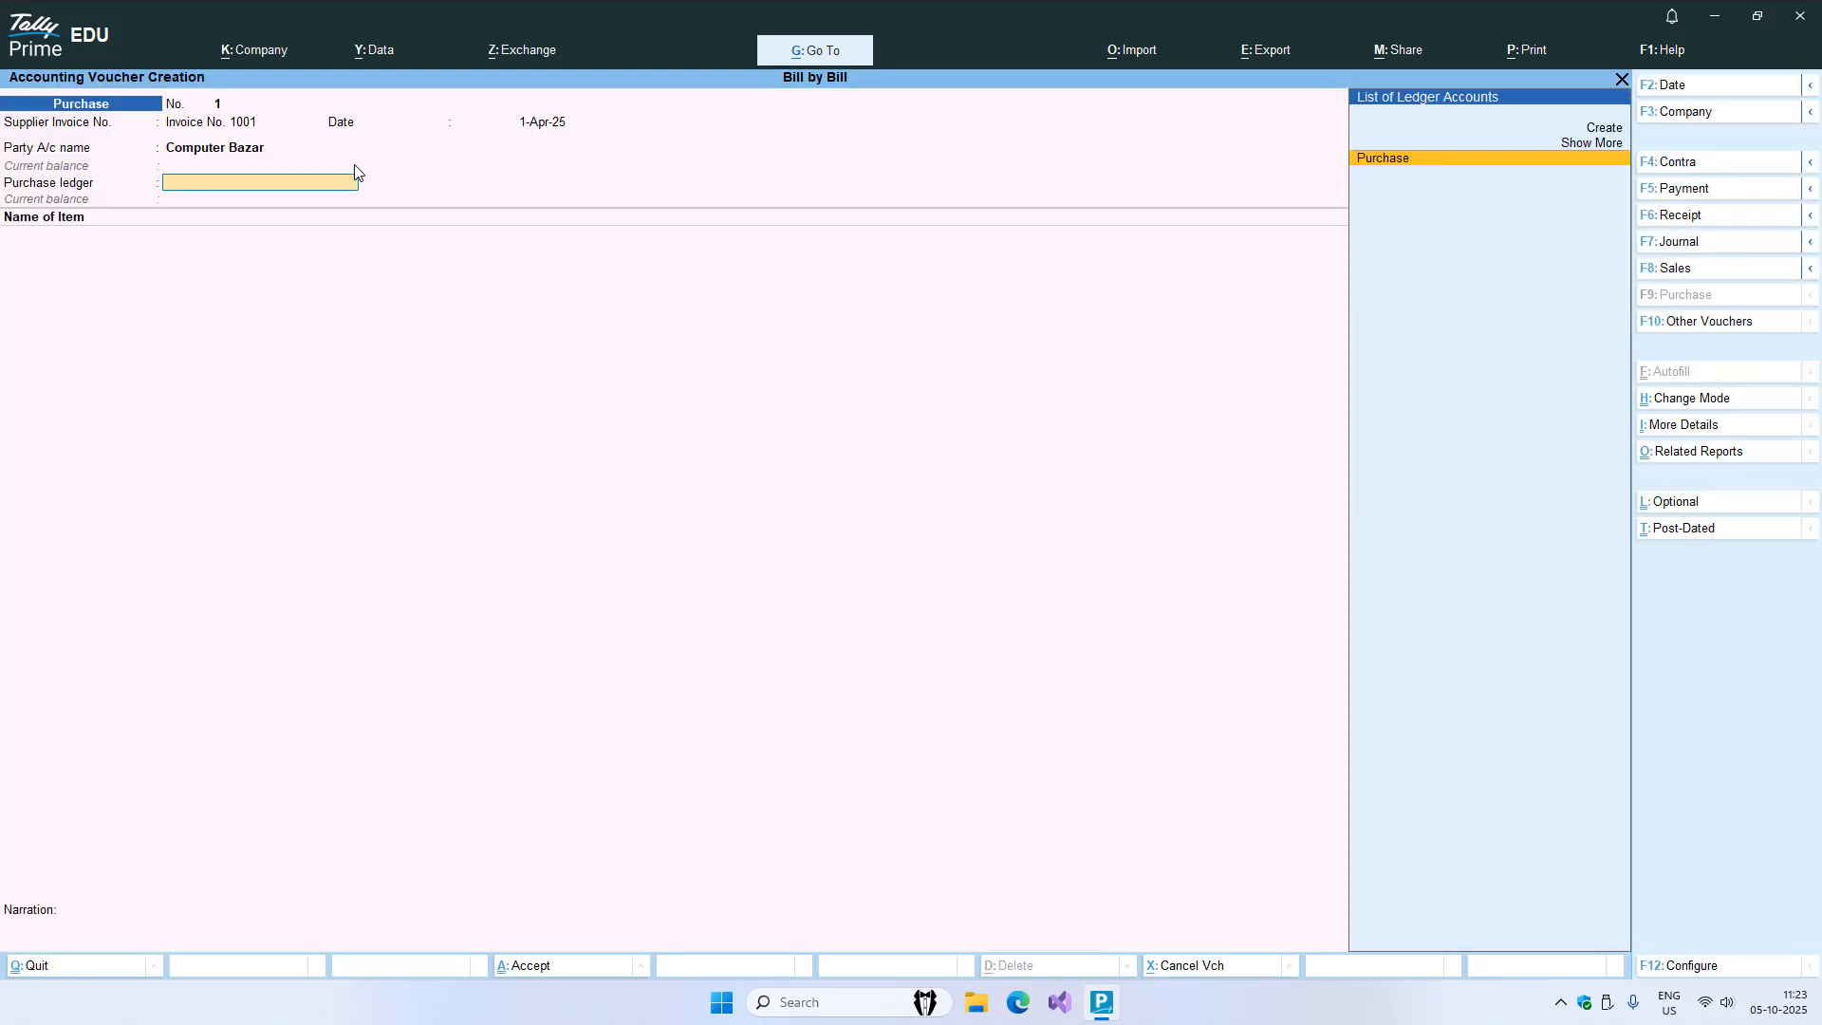
pyautogui.press('Return')
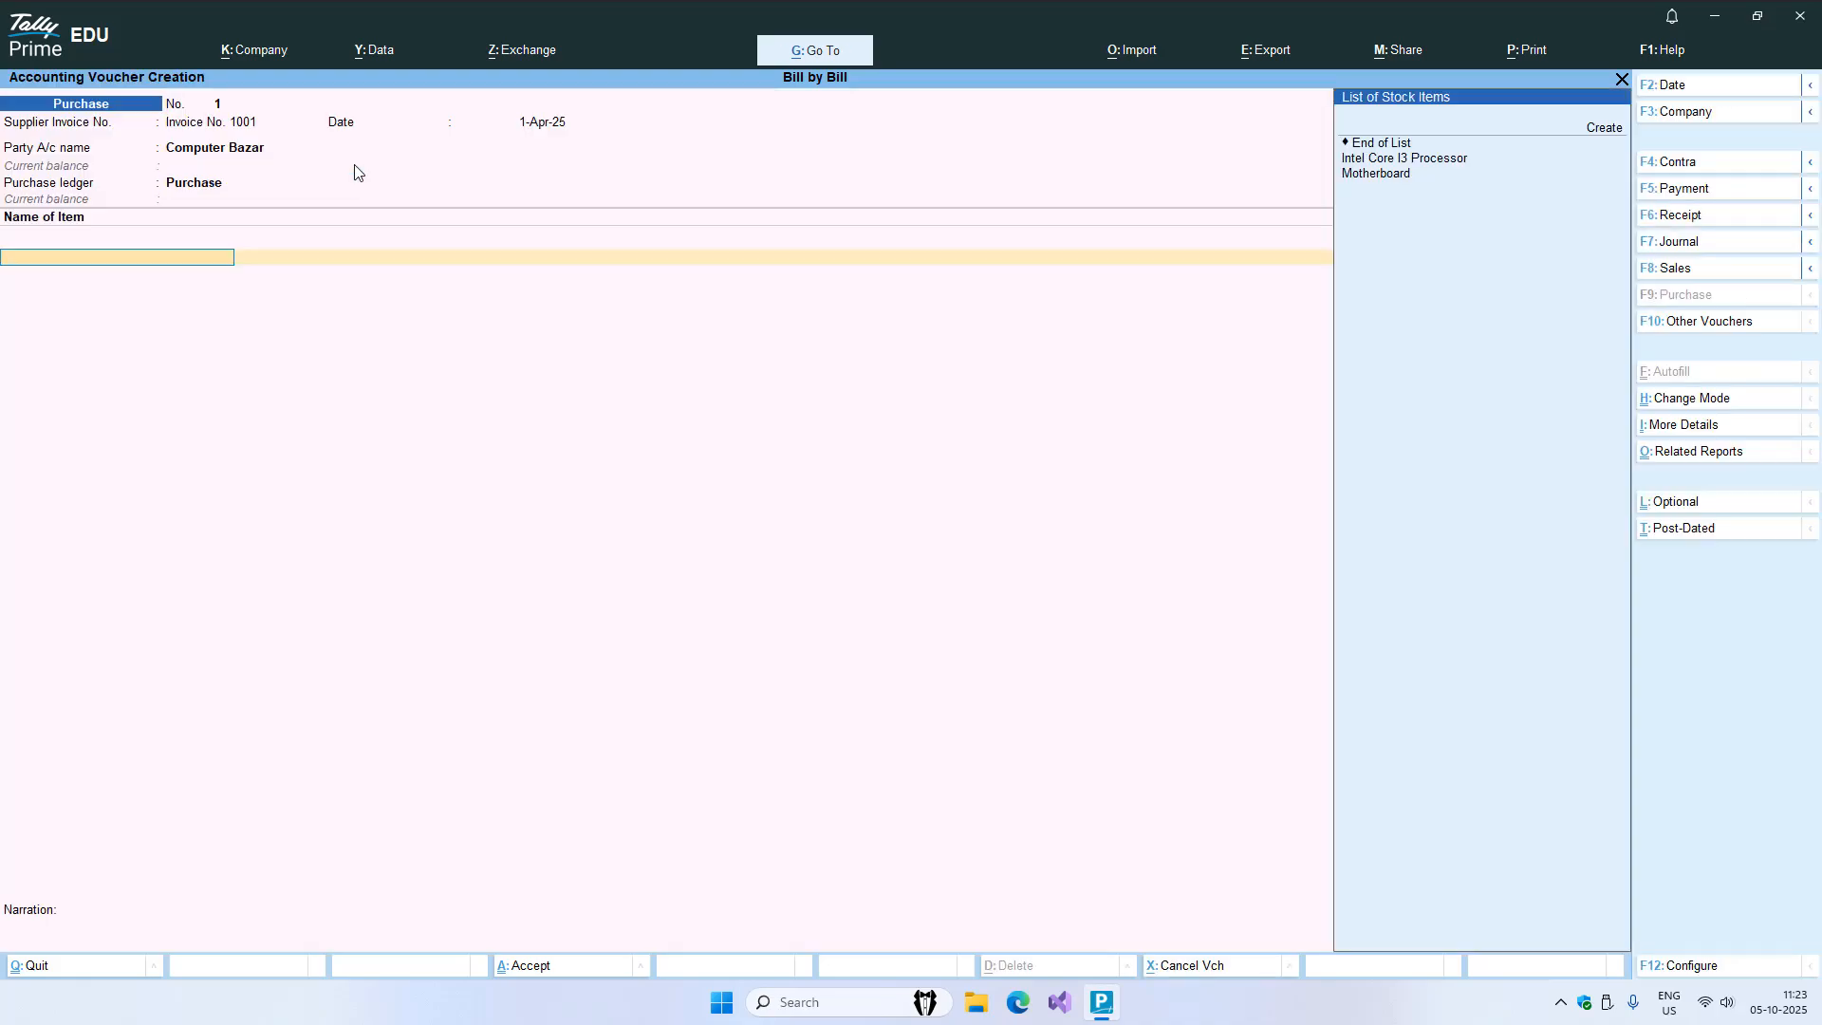
# - Add Intel Core I3 Processor to the purchase voucher with a quantity of 5 Pcs at a rate of 4,500
pyautogui.press('Down')
pyautogui.press('Down')
pyautogui.press('Down')
pyautogui.press('Return')
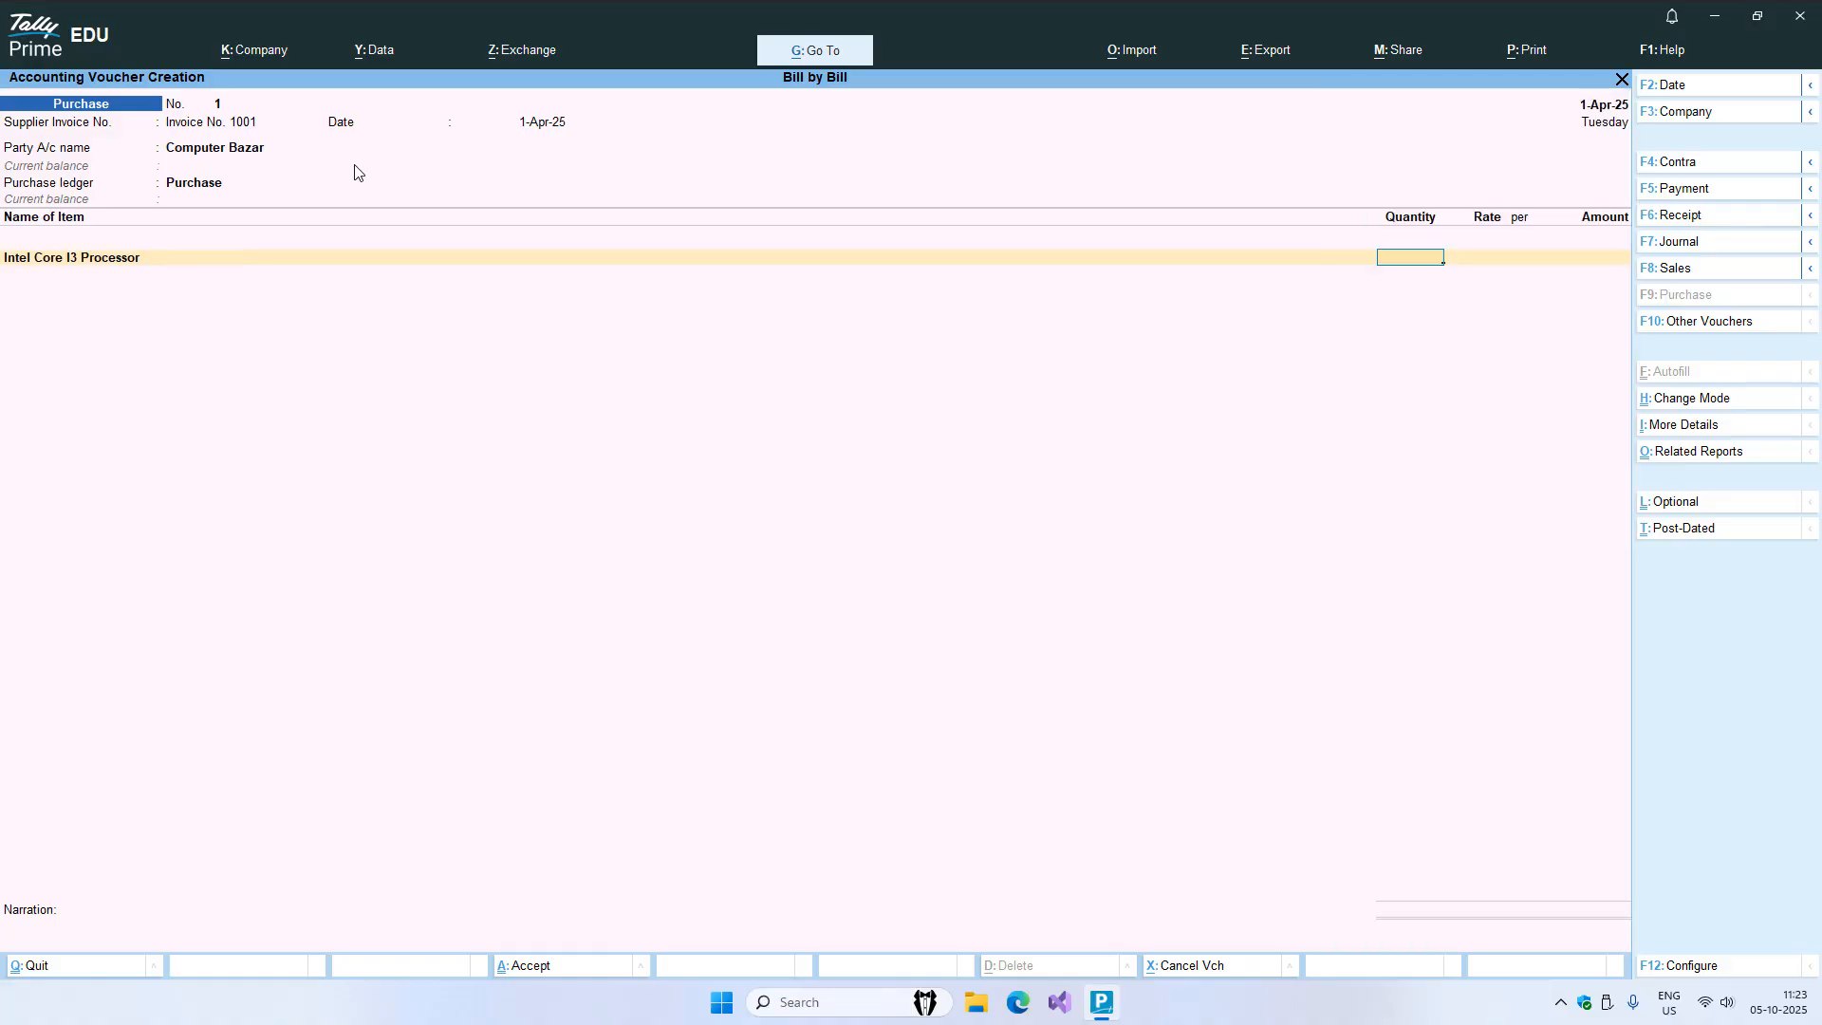
pyautogui.press('Return')
pyautogui.write('4500')
pyautogui.press('Return')
pyautogui.press('Return')
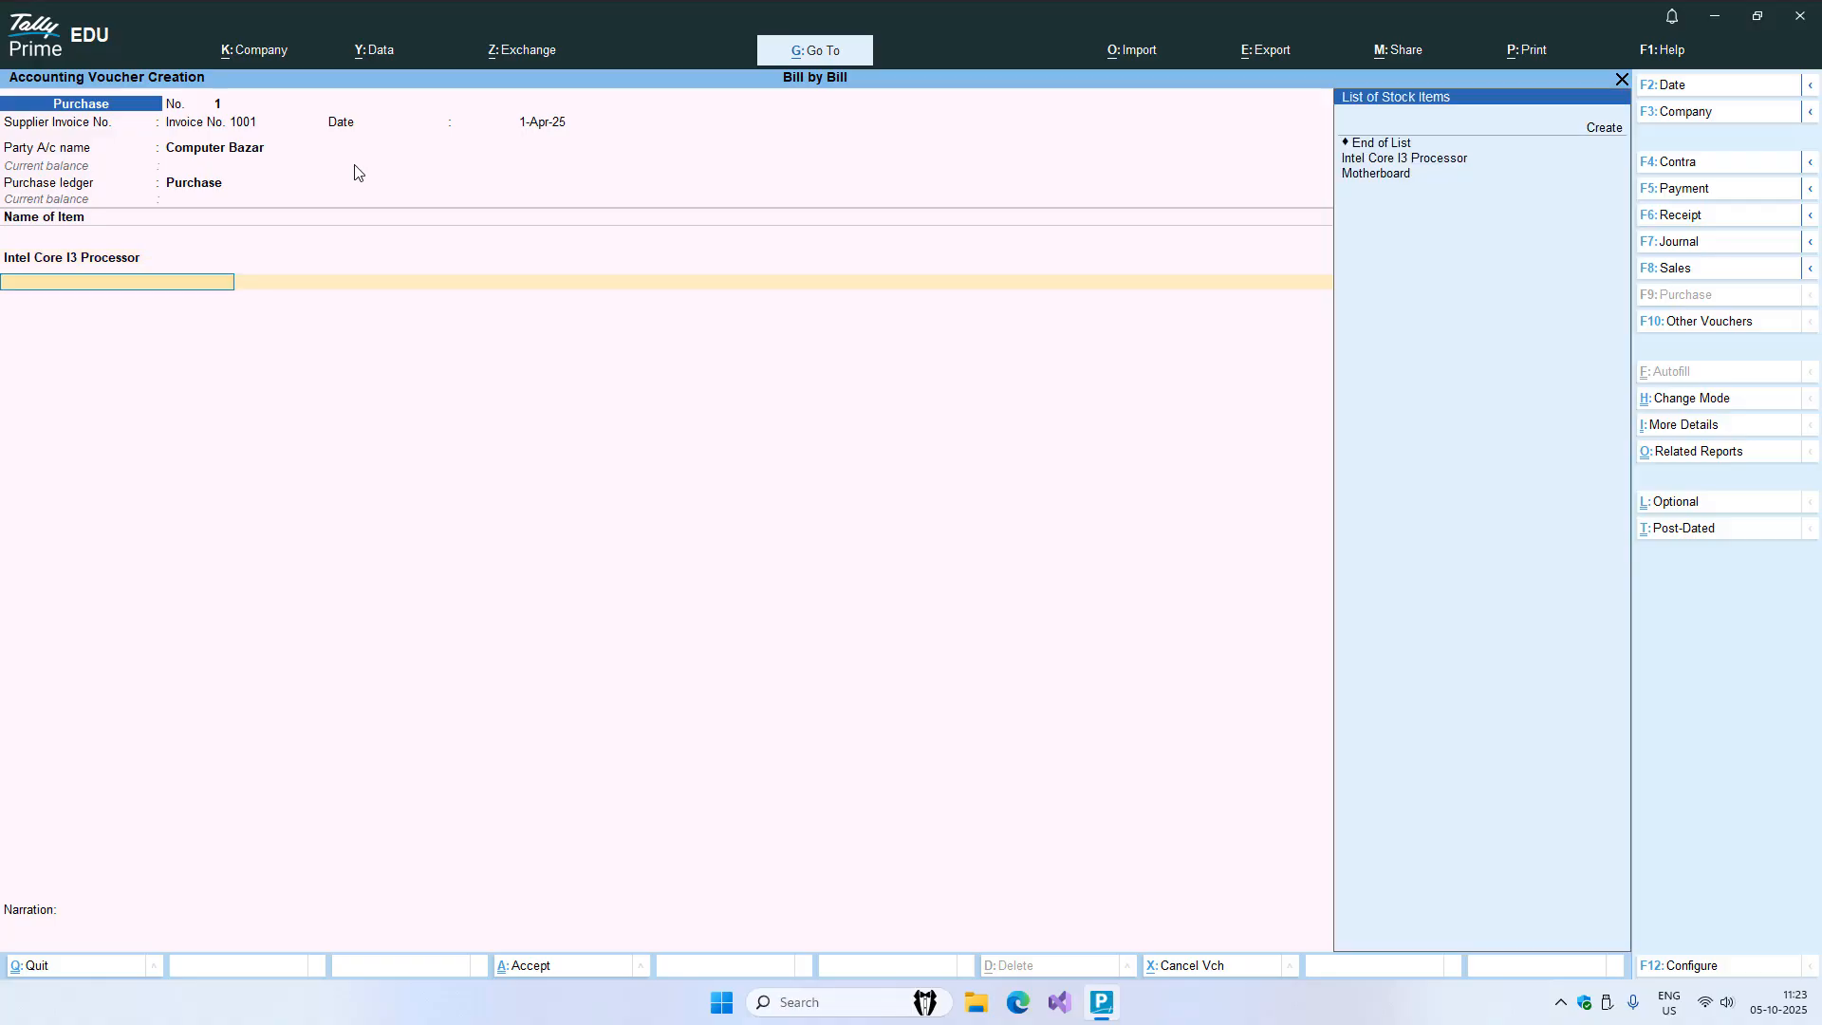
# - Add Motherboard to the purchase voucher with a quantity of 4 Pcs at a rate of 3,000
pyautogui.press('Down')
pyautogui.press('Down')
pyautogui.press('Down')
pyautogui.press('Down')
pyautogui.press('Return')
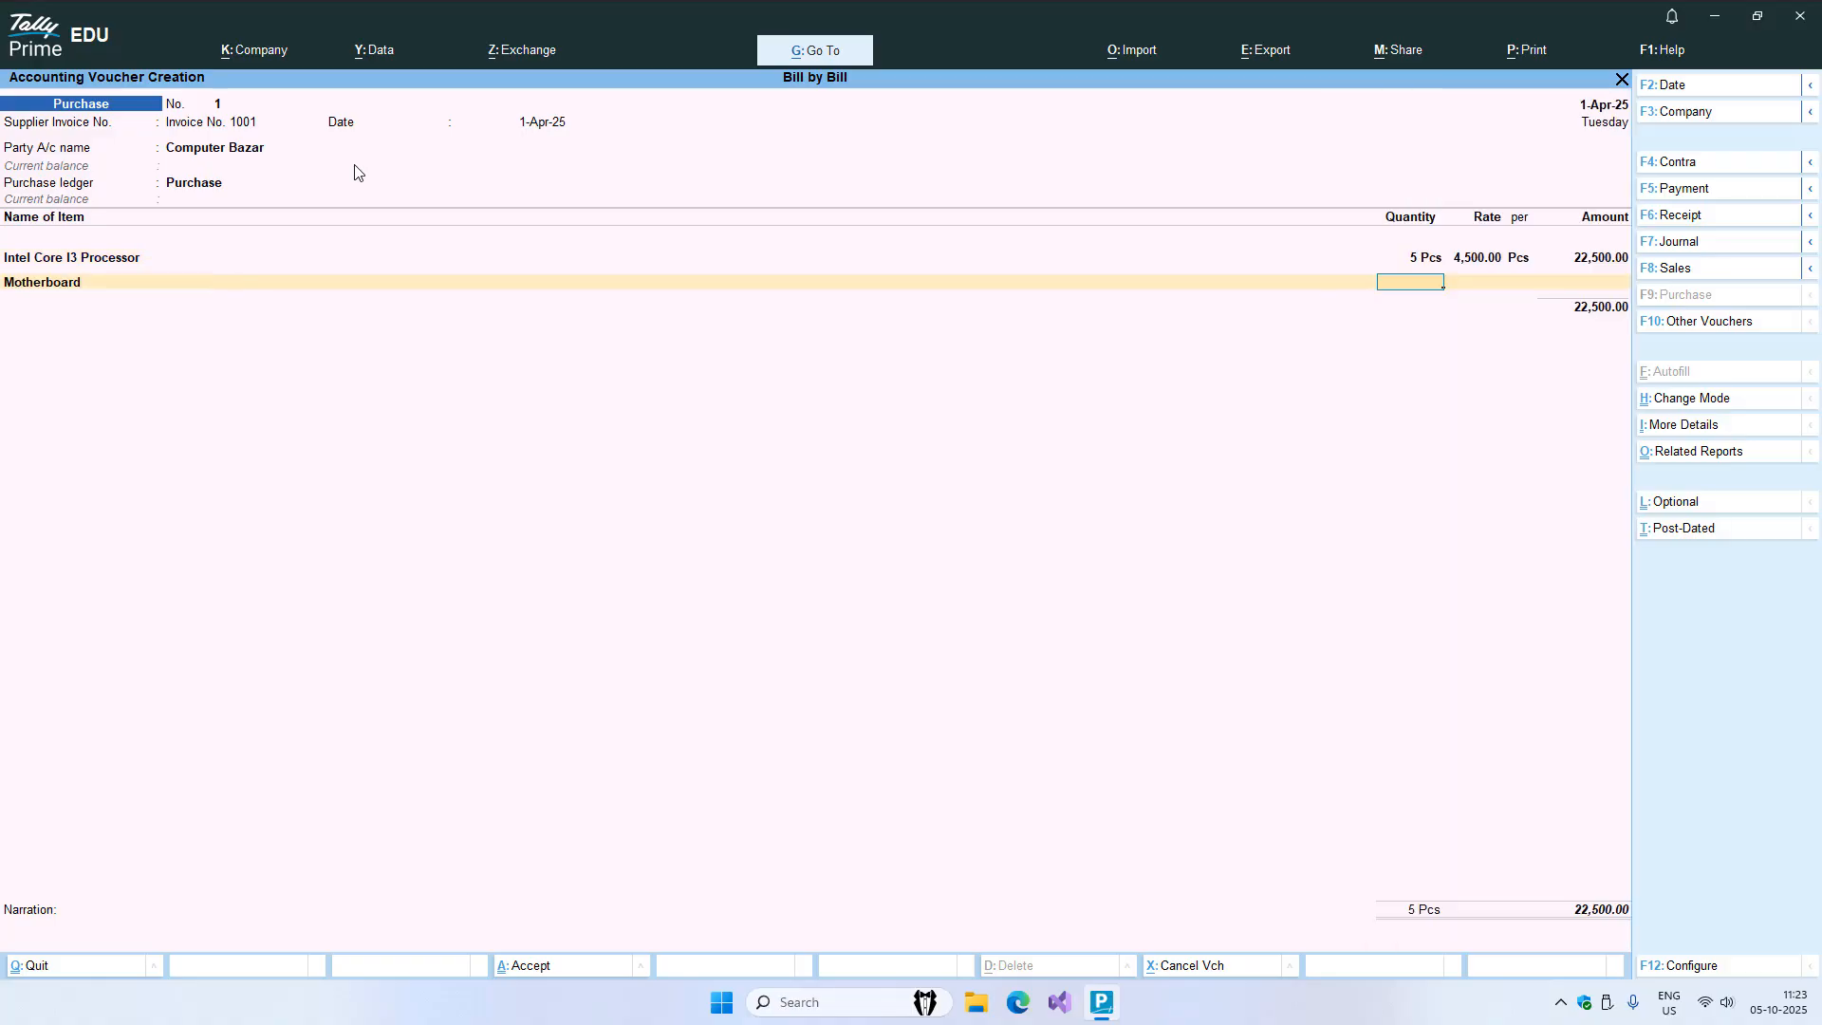
pyautogui.write('4')
pyautogui.press('Return')
pyautogui.write('3,000')
pyautogui.press('Return')
pyautogui.press('Return')
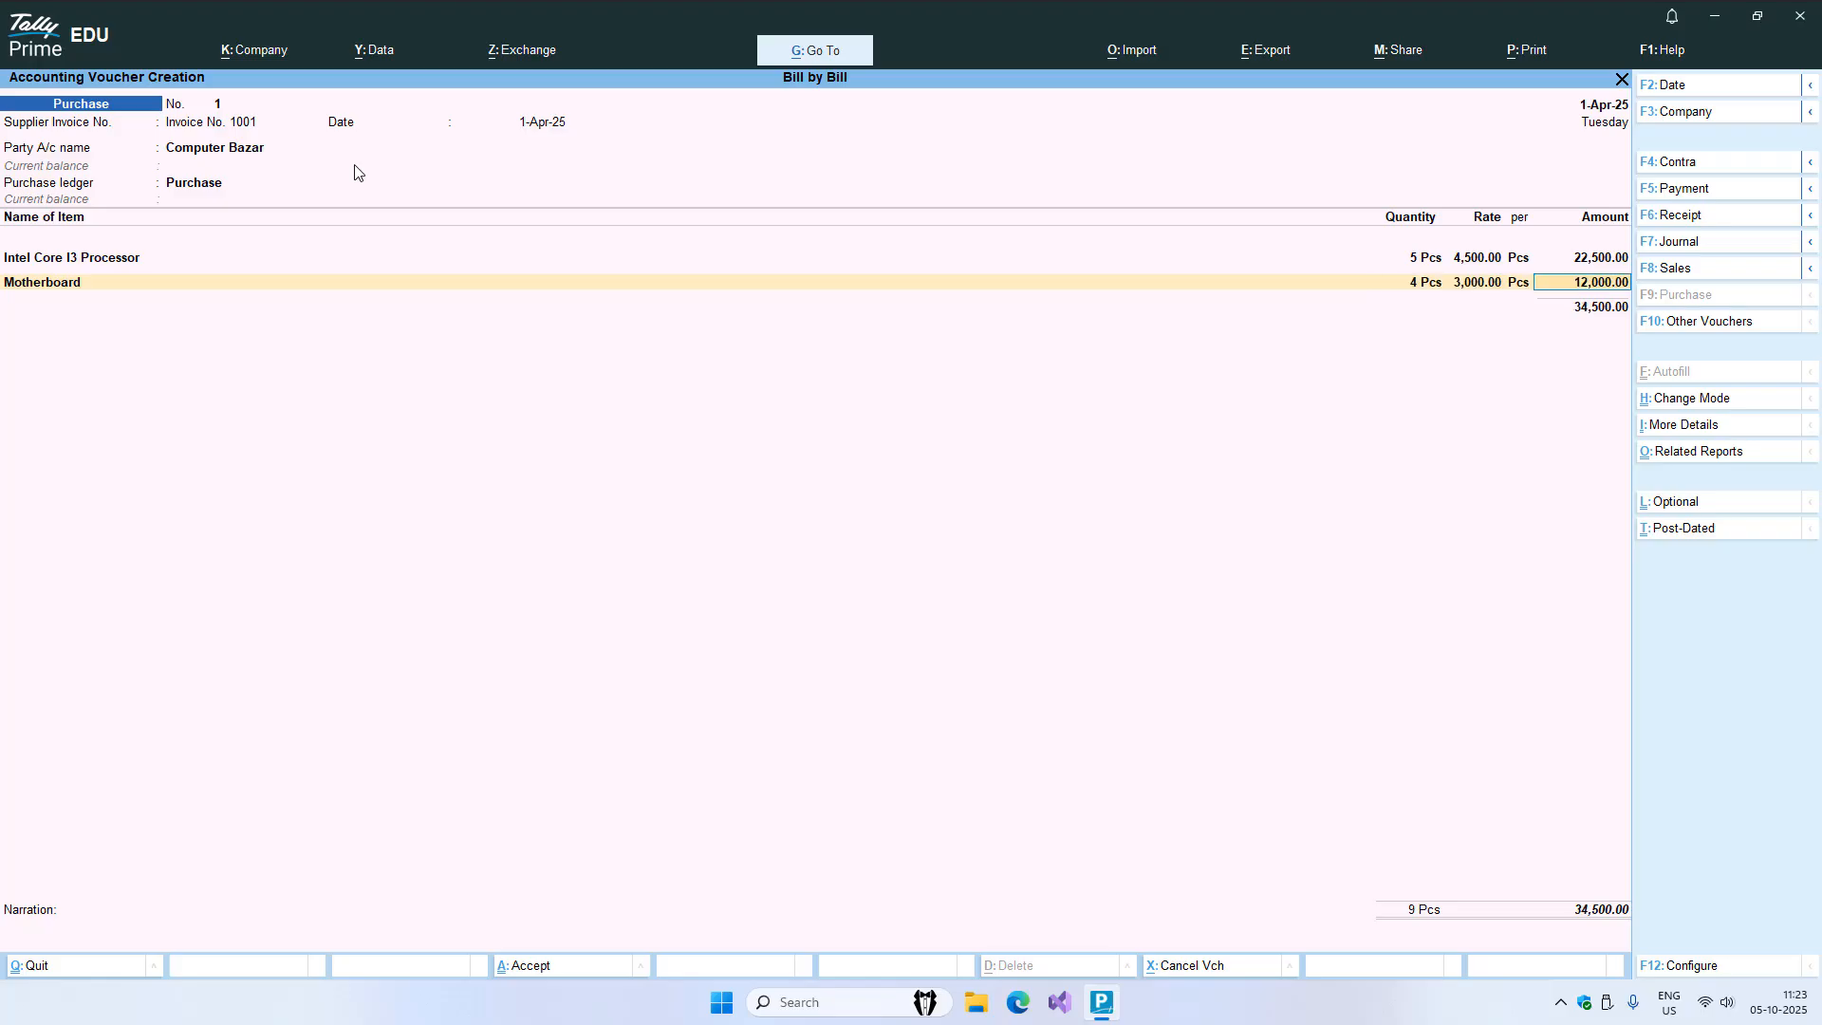
pyautogui.press('Return')
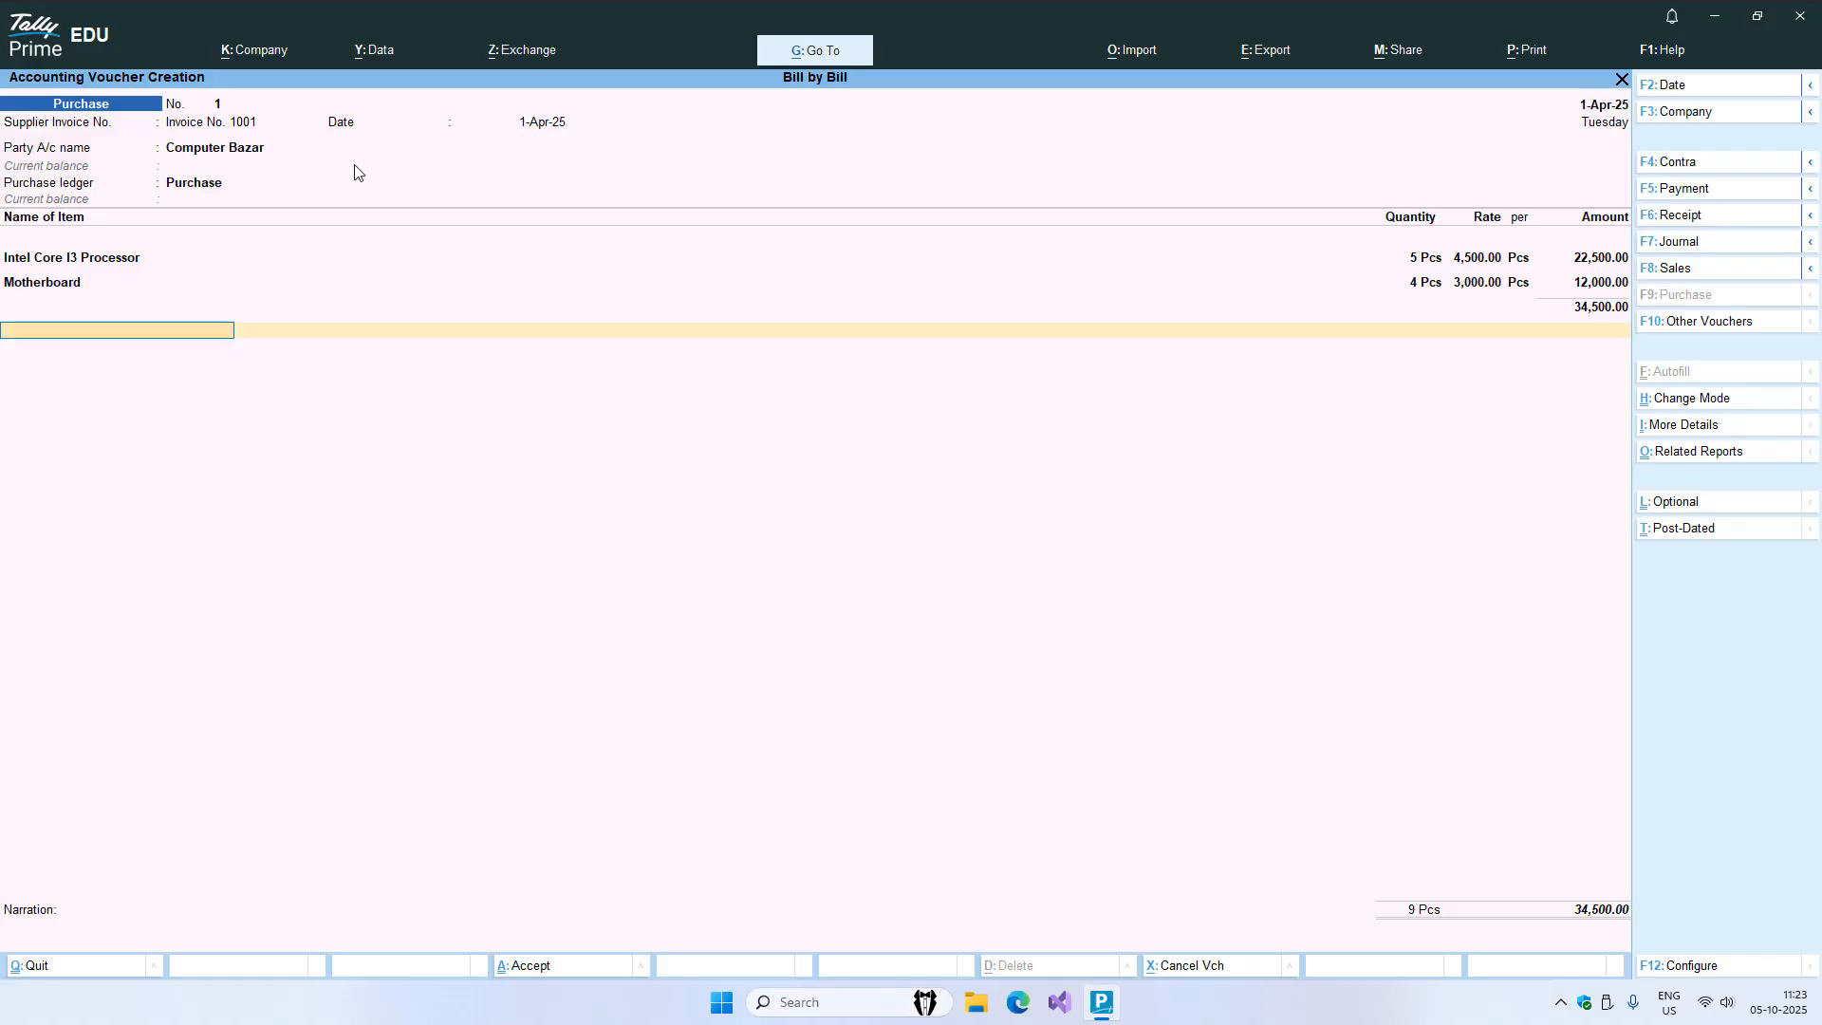
# - End the purchase item list and choose New Ref as the bill-wise adjustment method for Computer Bazar
pyautogui.press('Return')
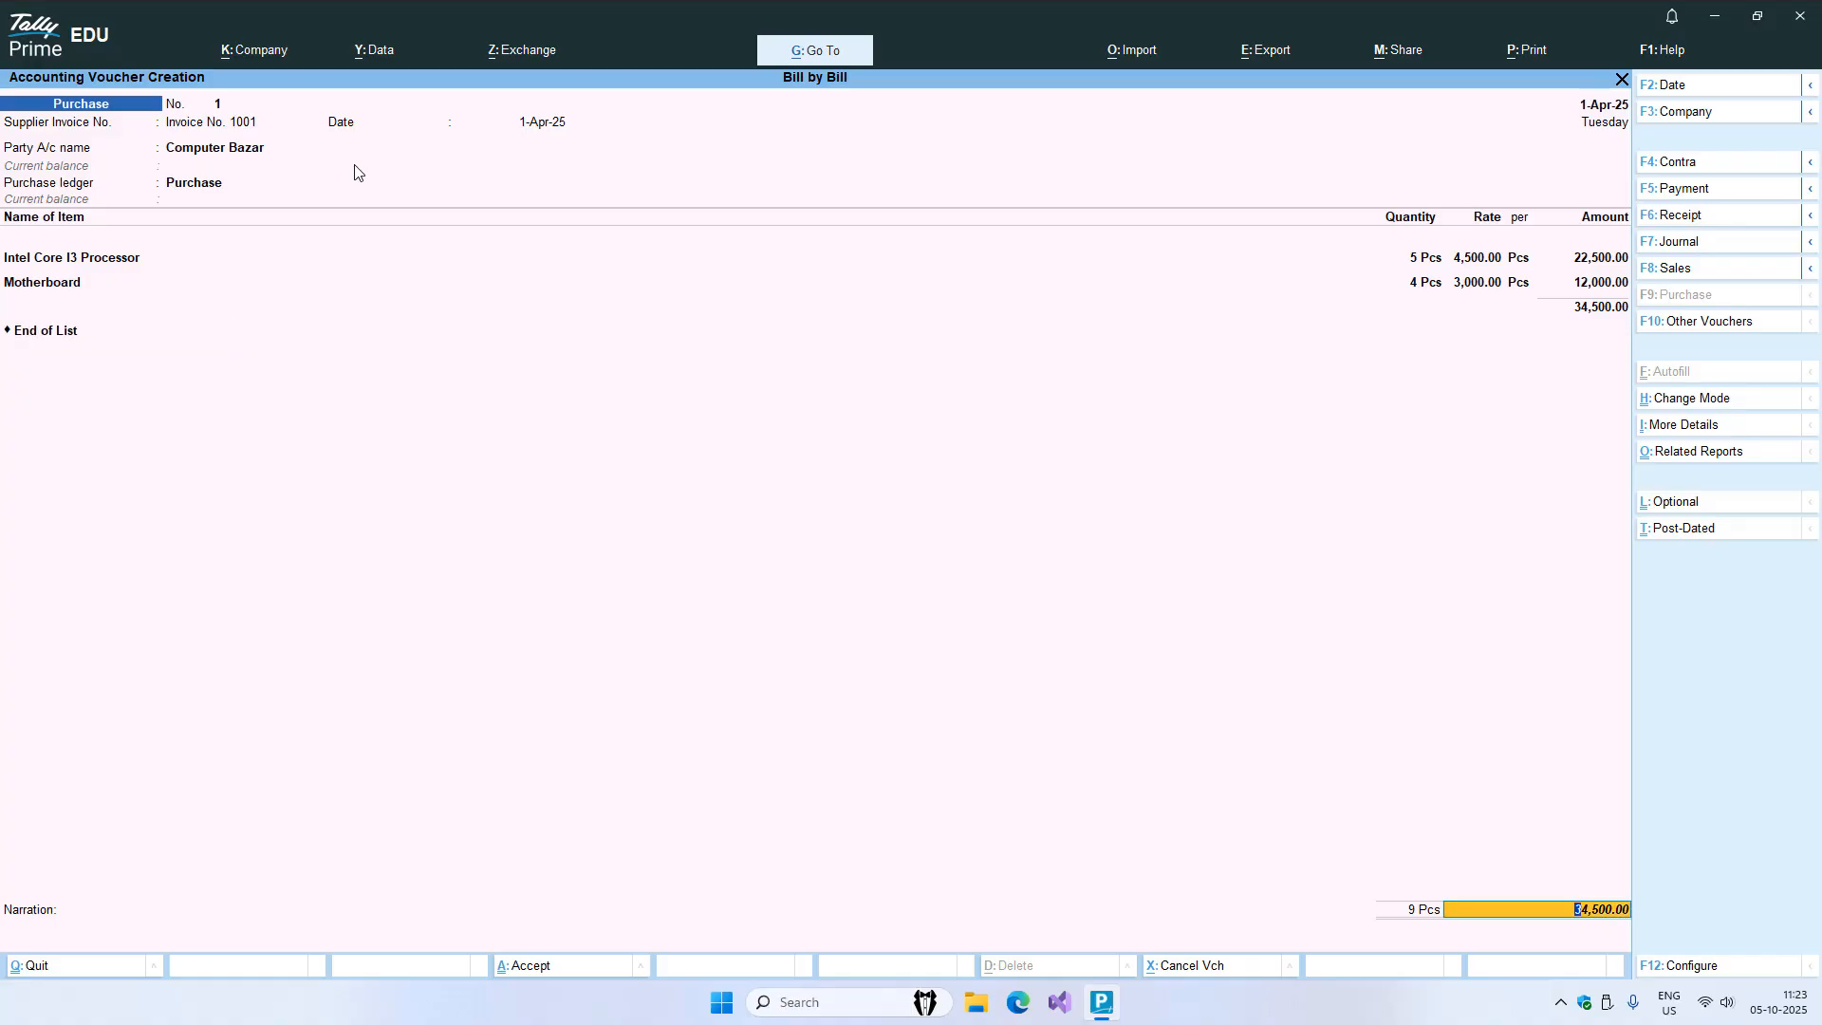
pyautogui.press('Return')
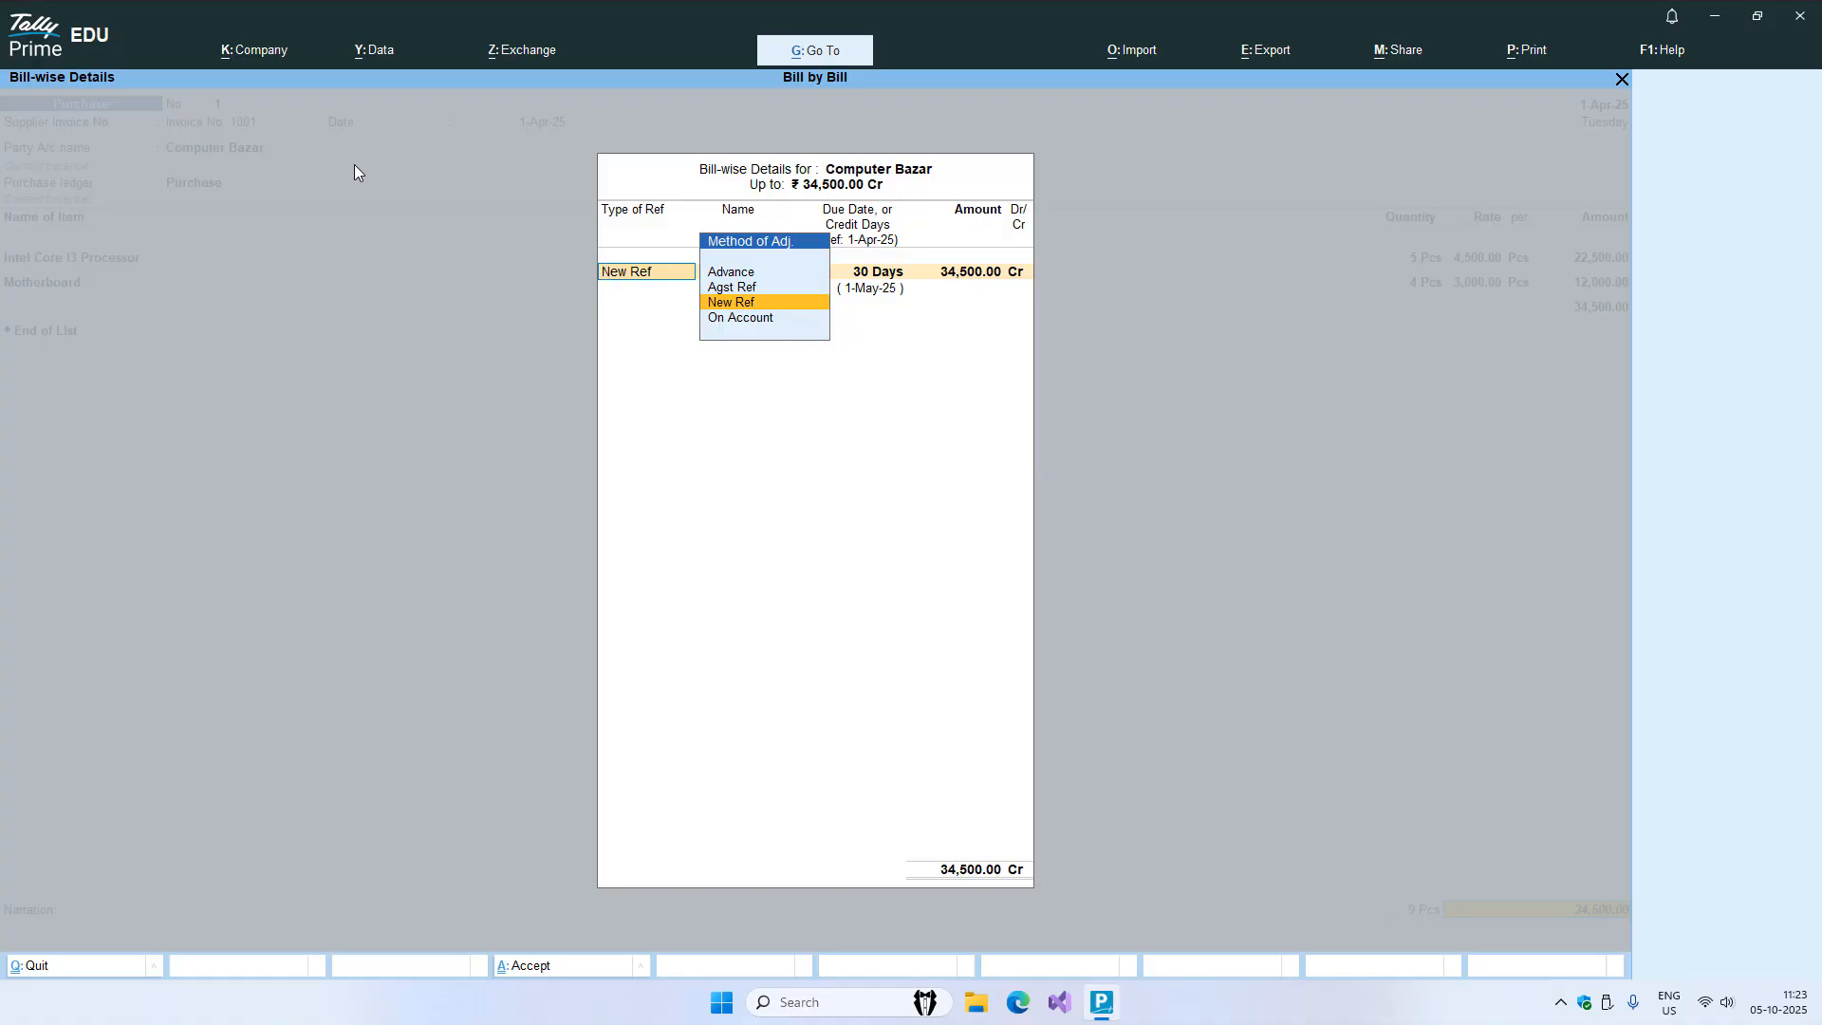
pyautogui.press('Up')
pyautogui.press('Up')
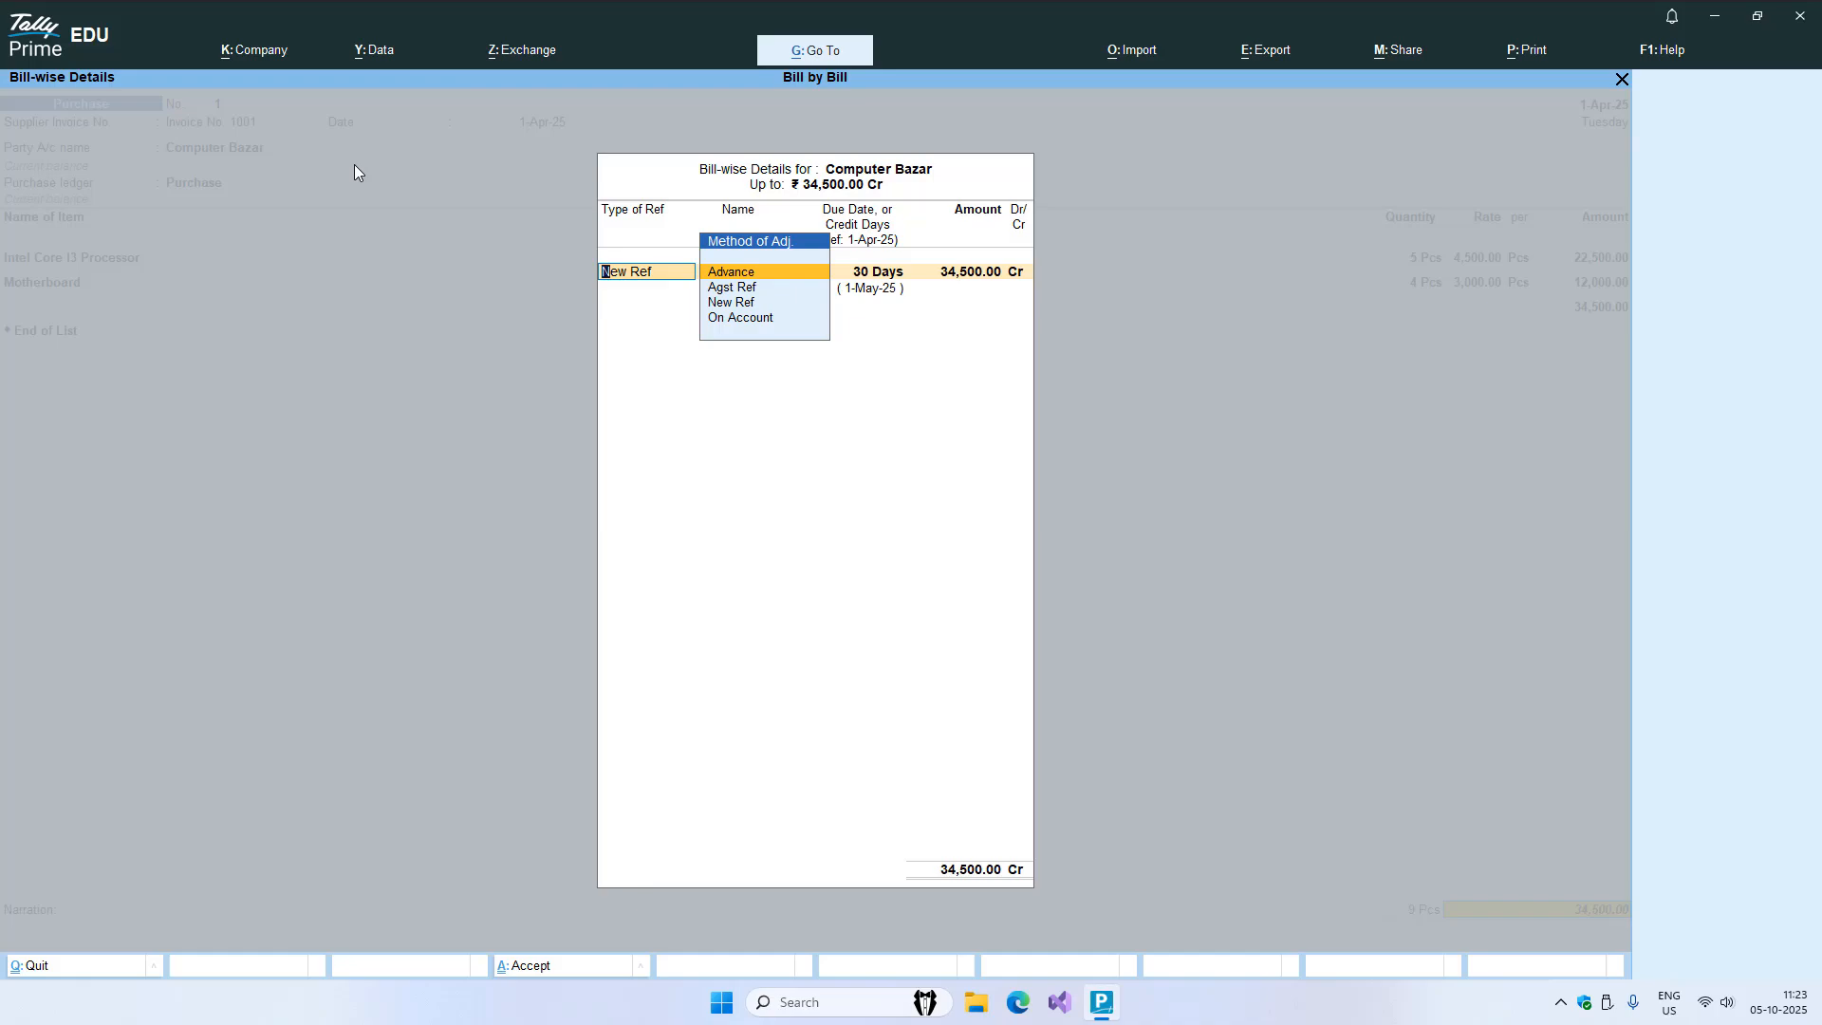
pyautogui.press('Down')
pyautogui.press('Down')
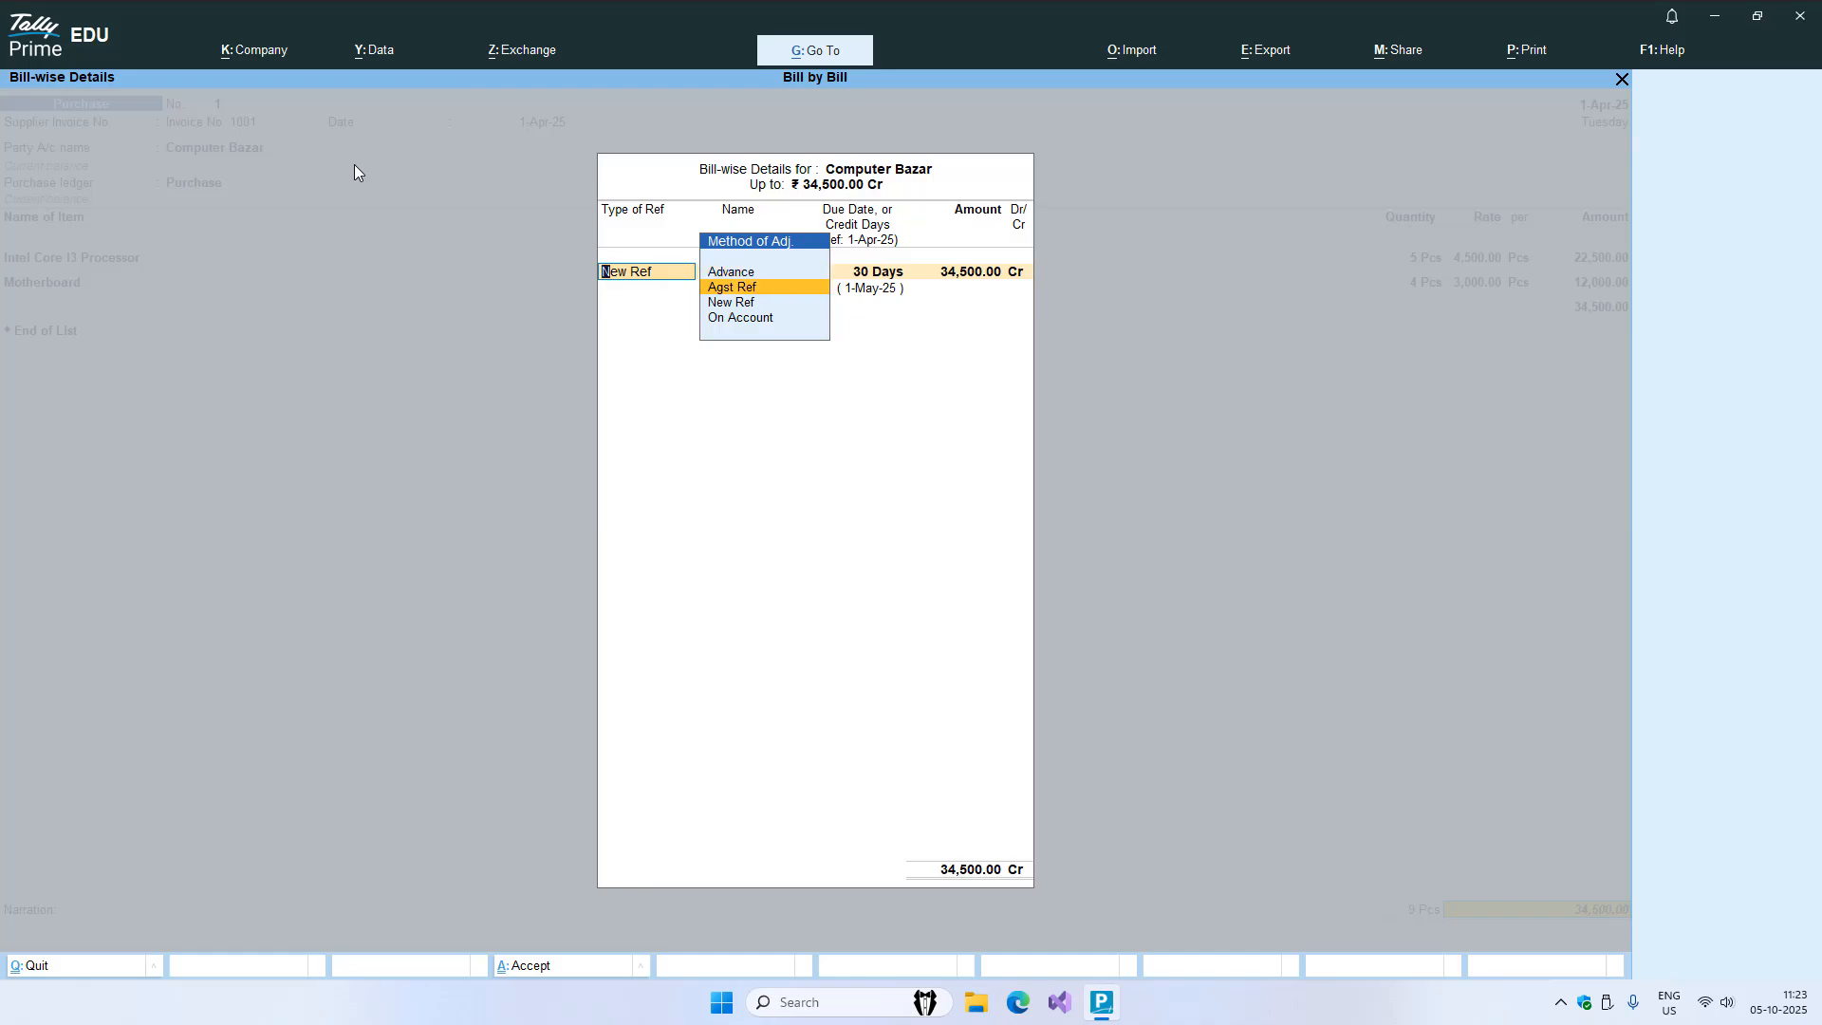
pyautogui.press('Down')
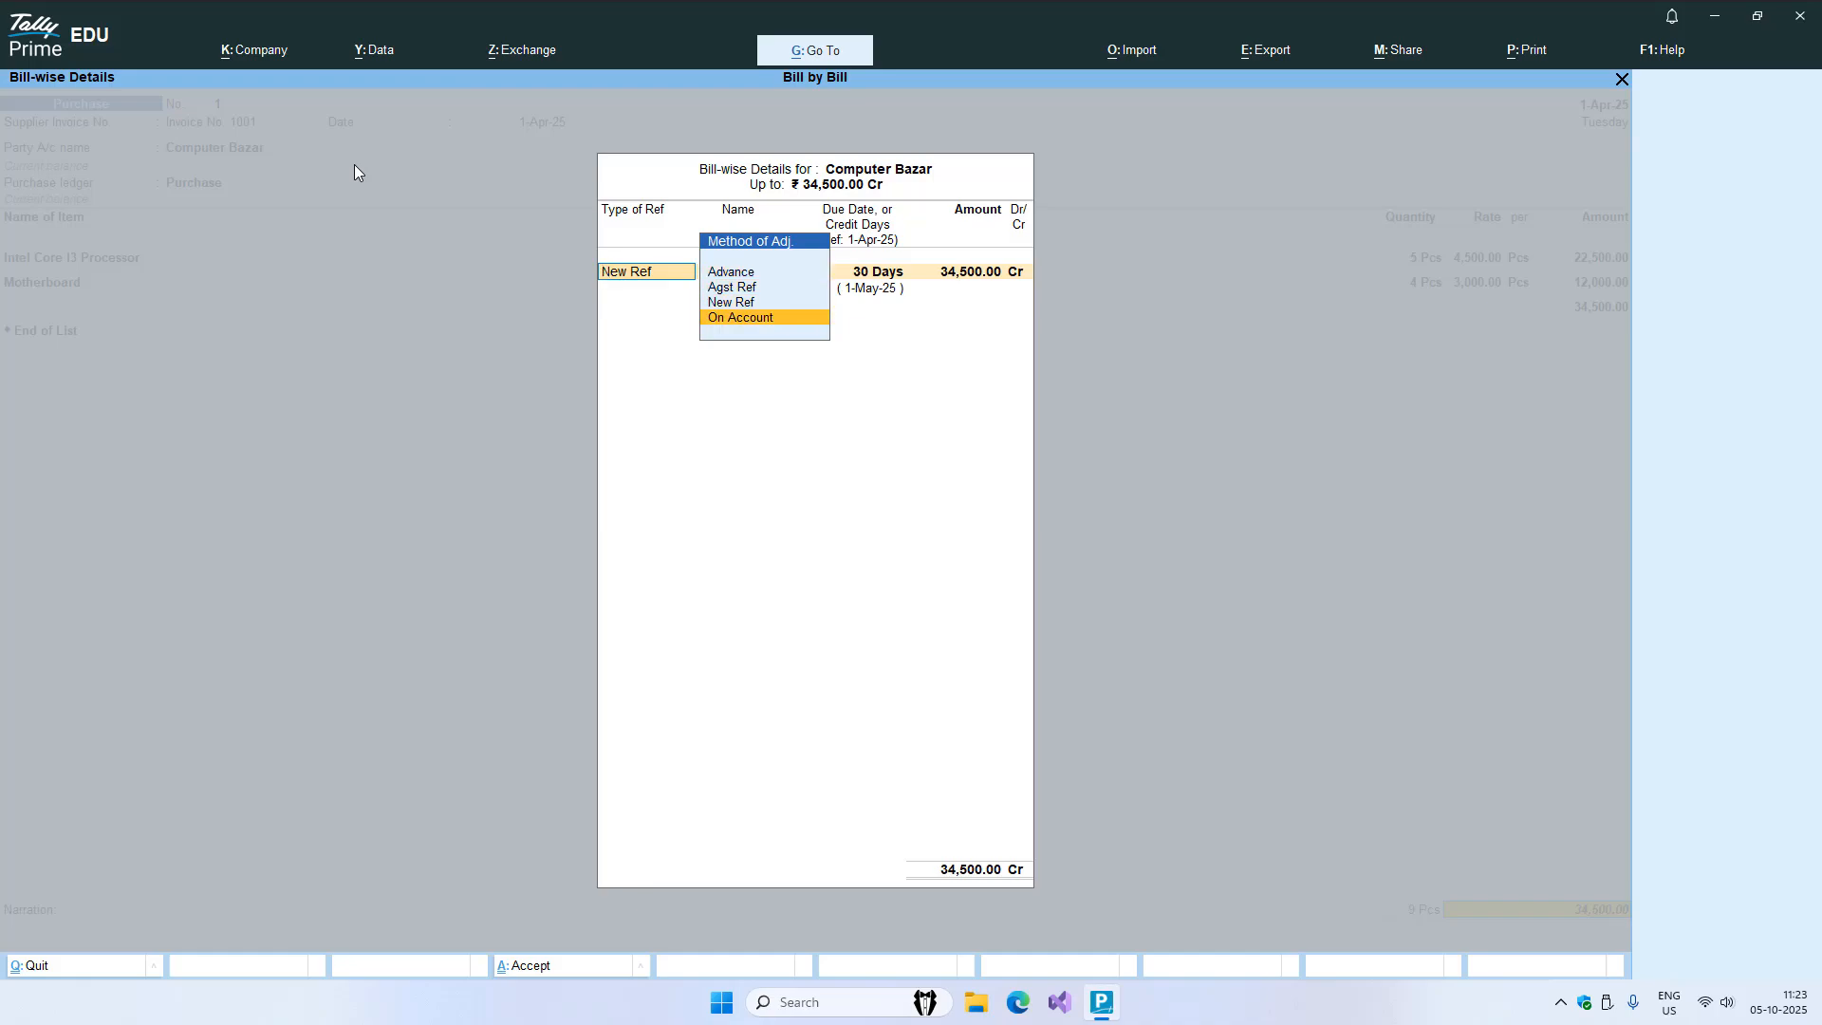
pyautogui.press('Up')
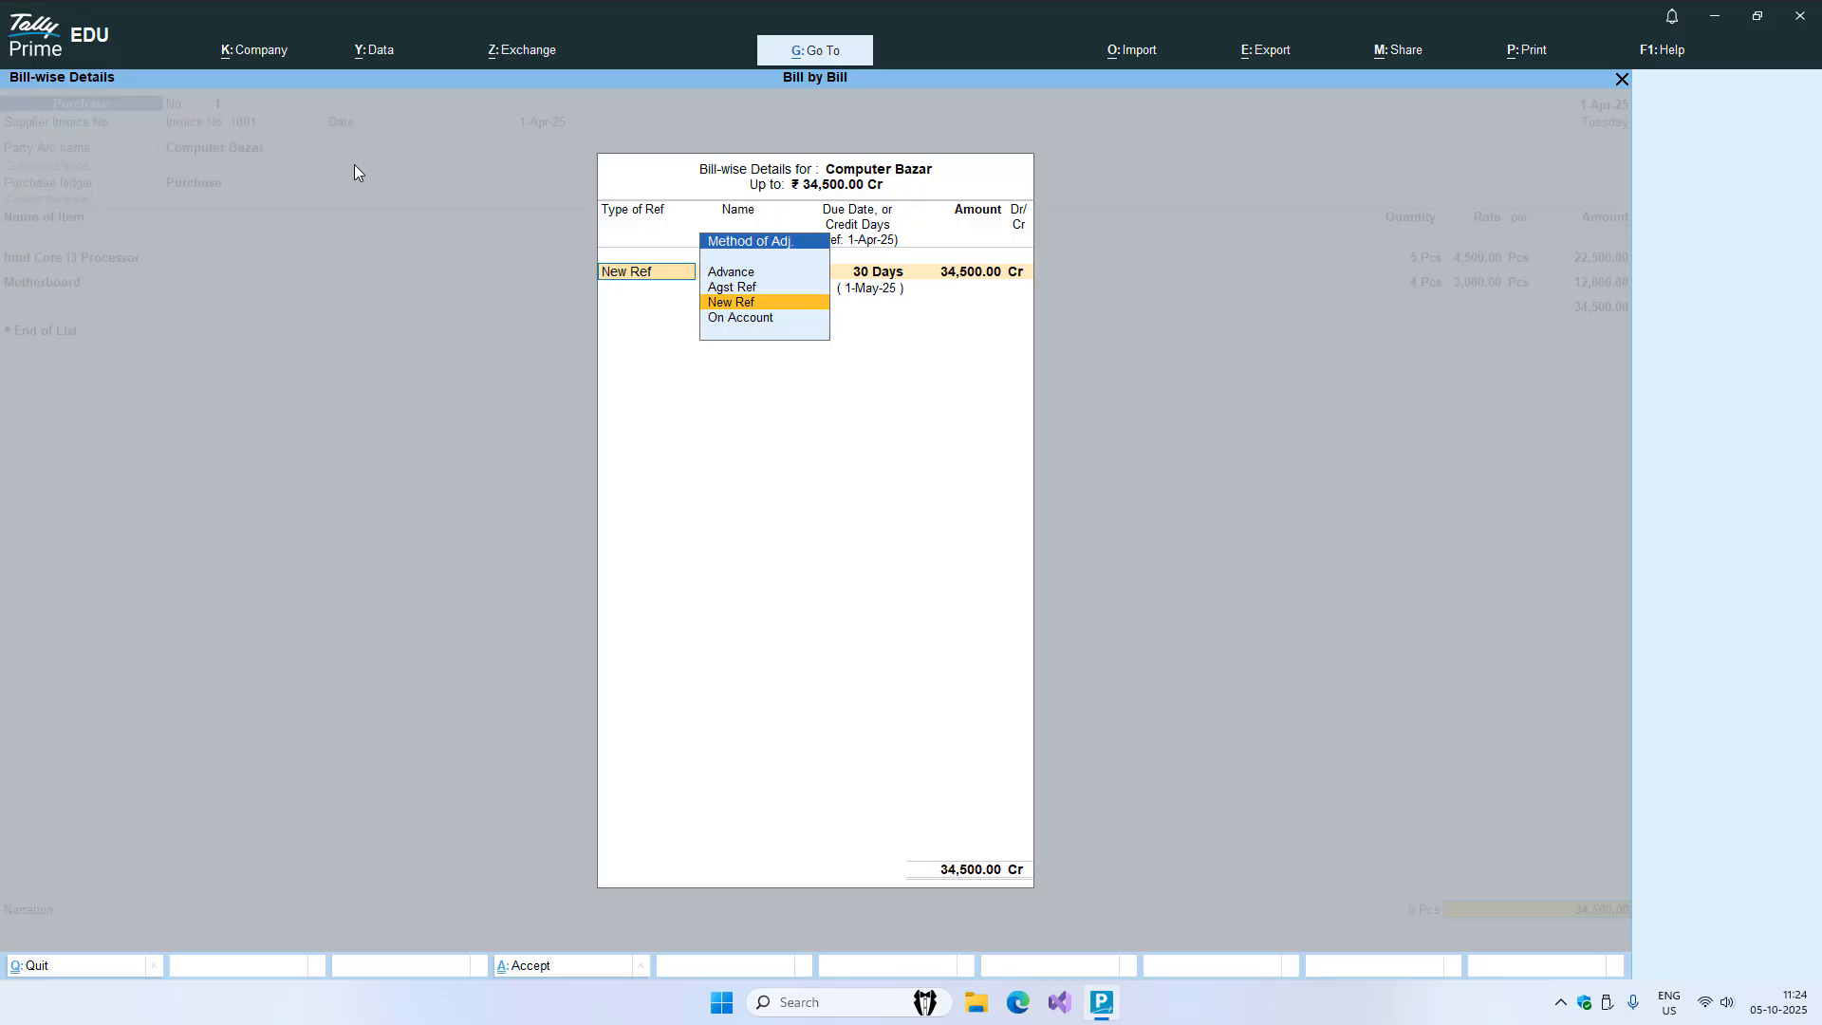
pyautogui.press('Up')
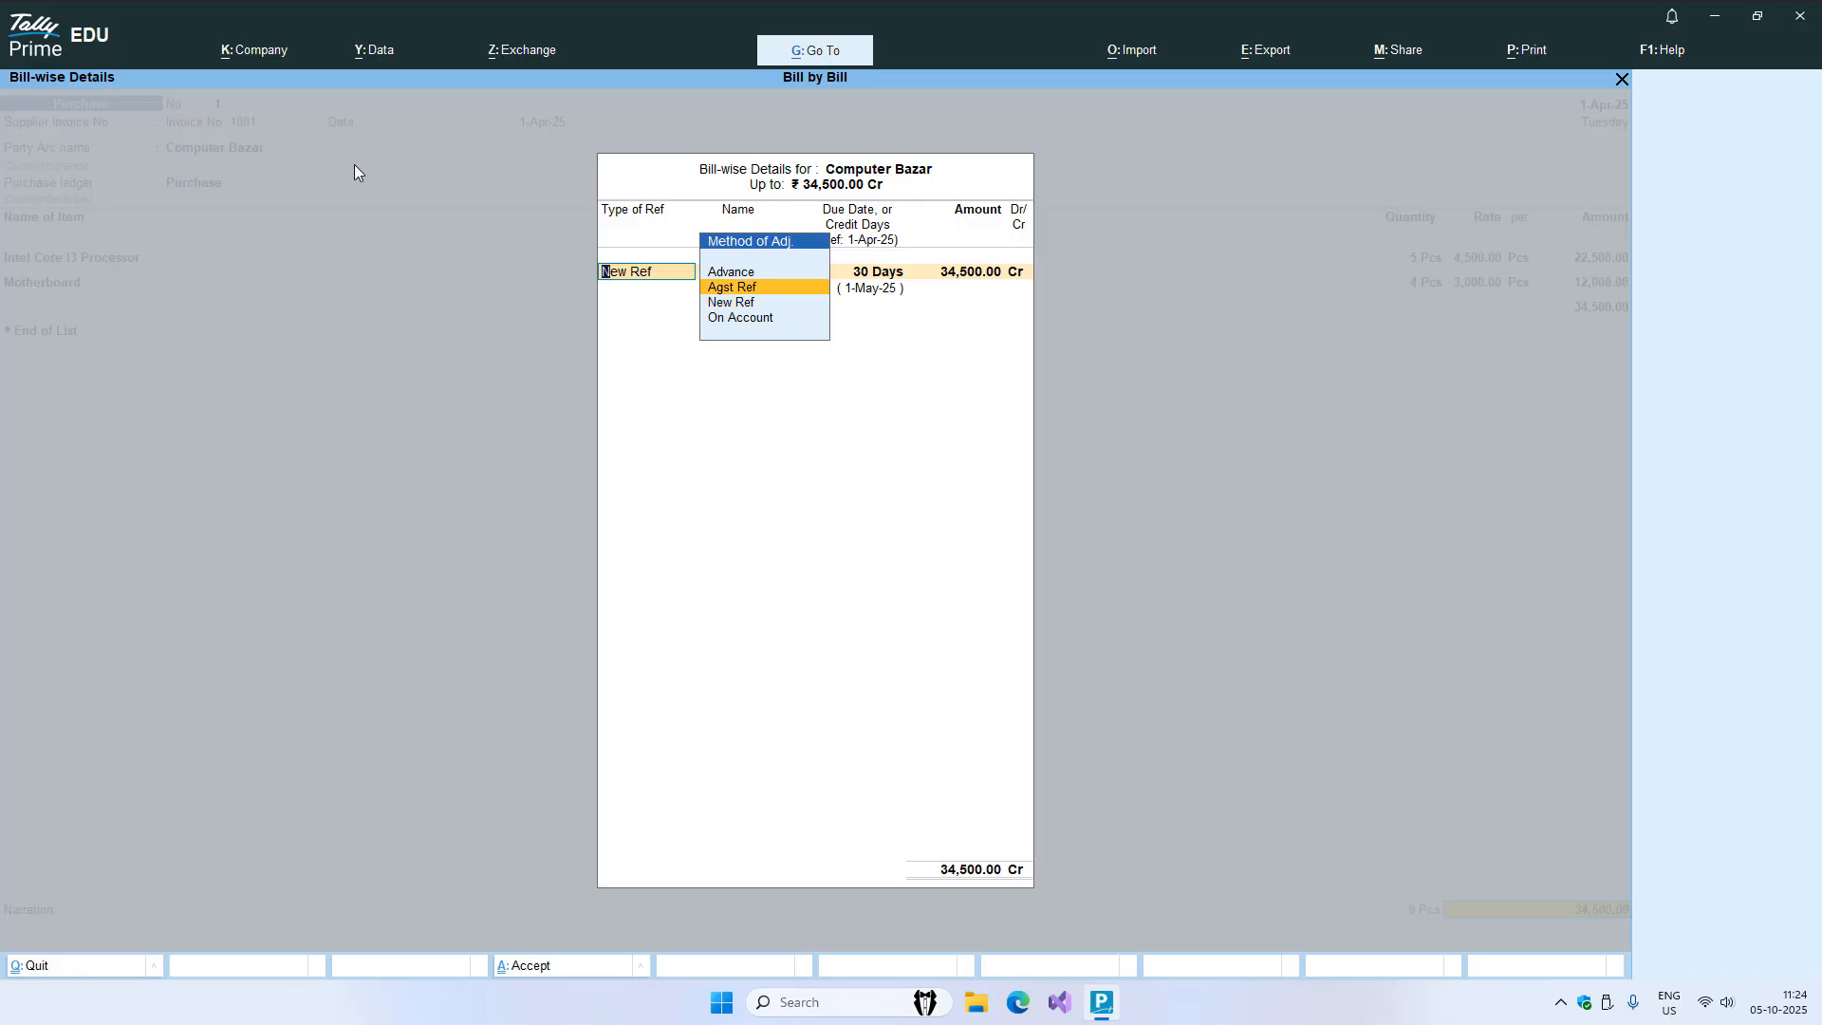
pyautogui.press('Down')
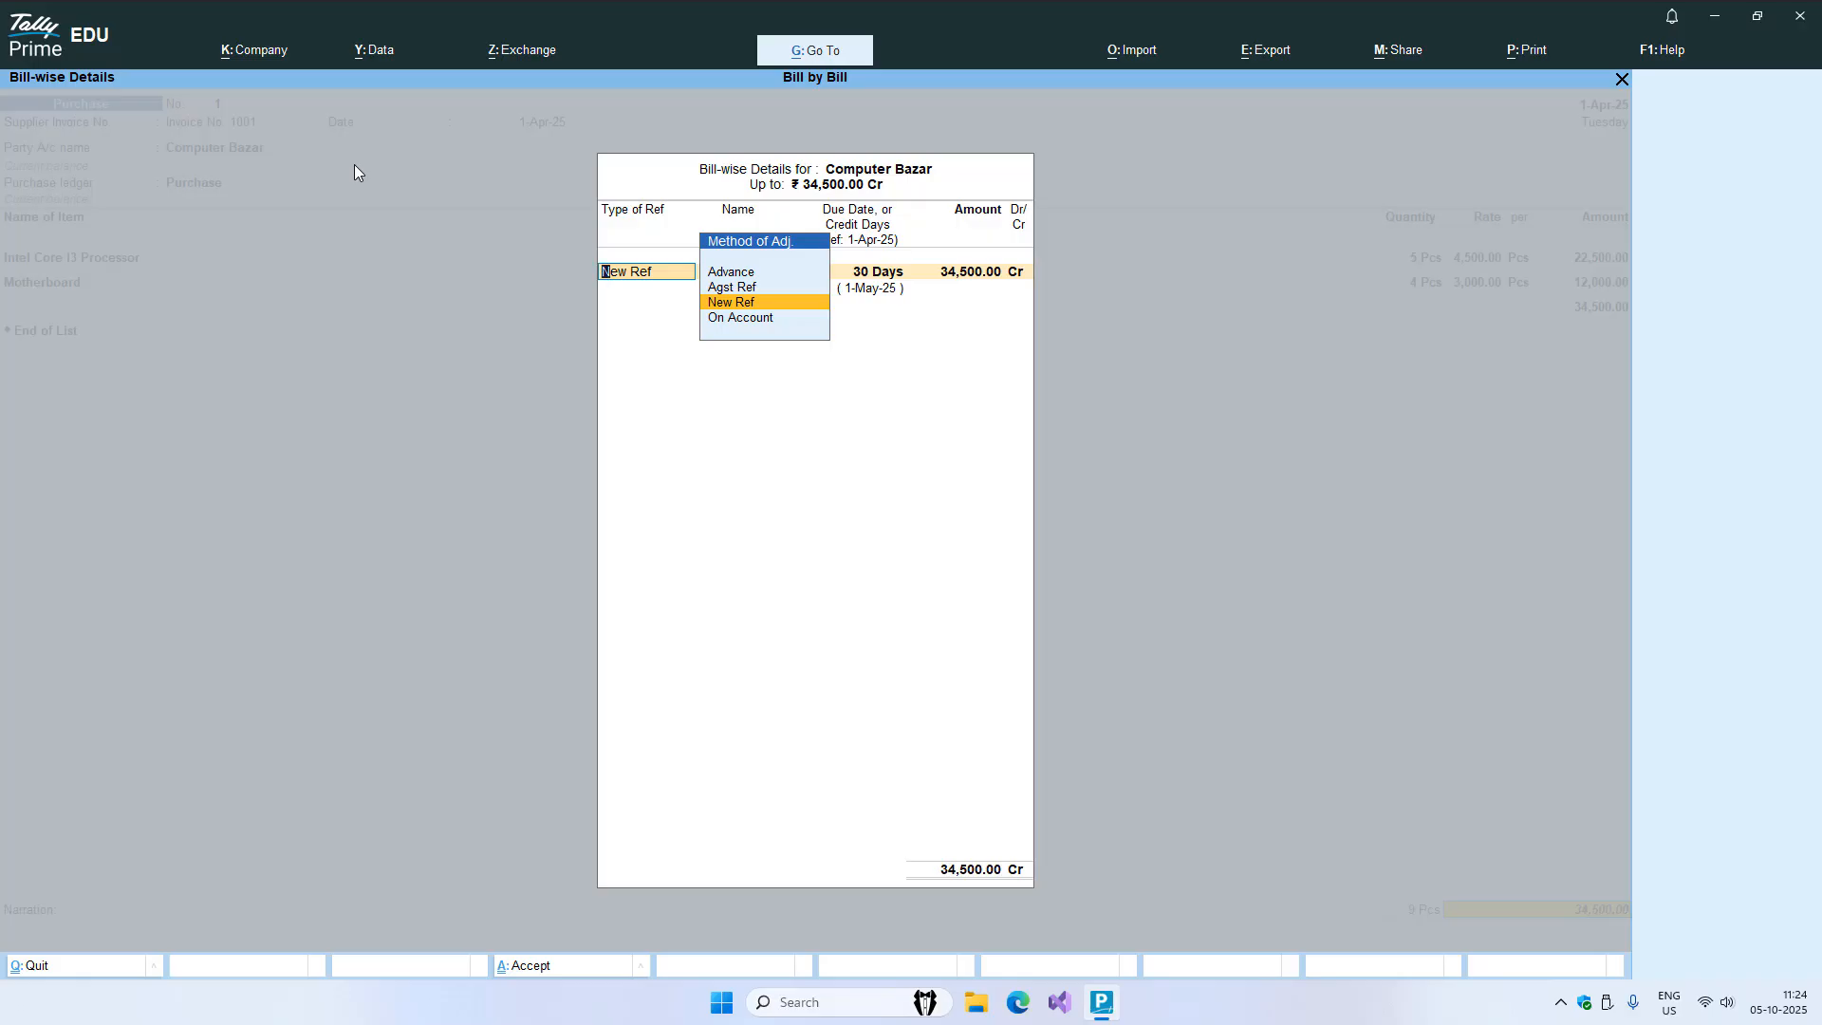
pyautogui.press('Return')
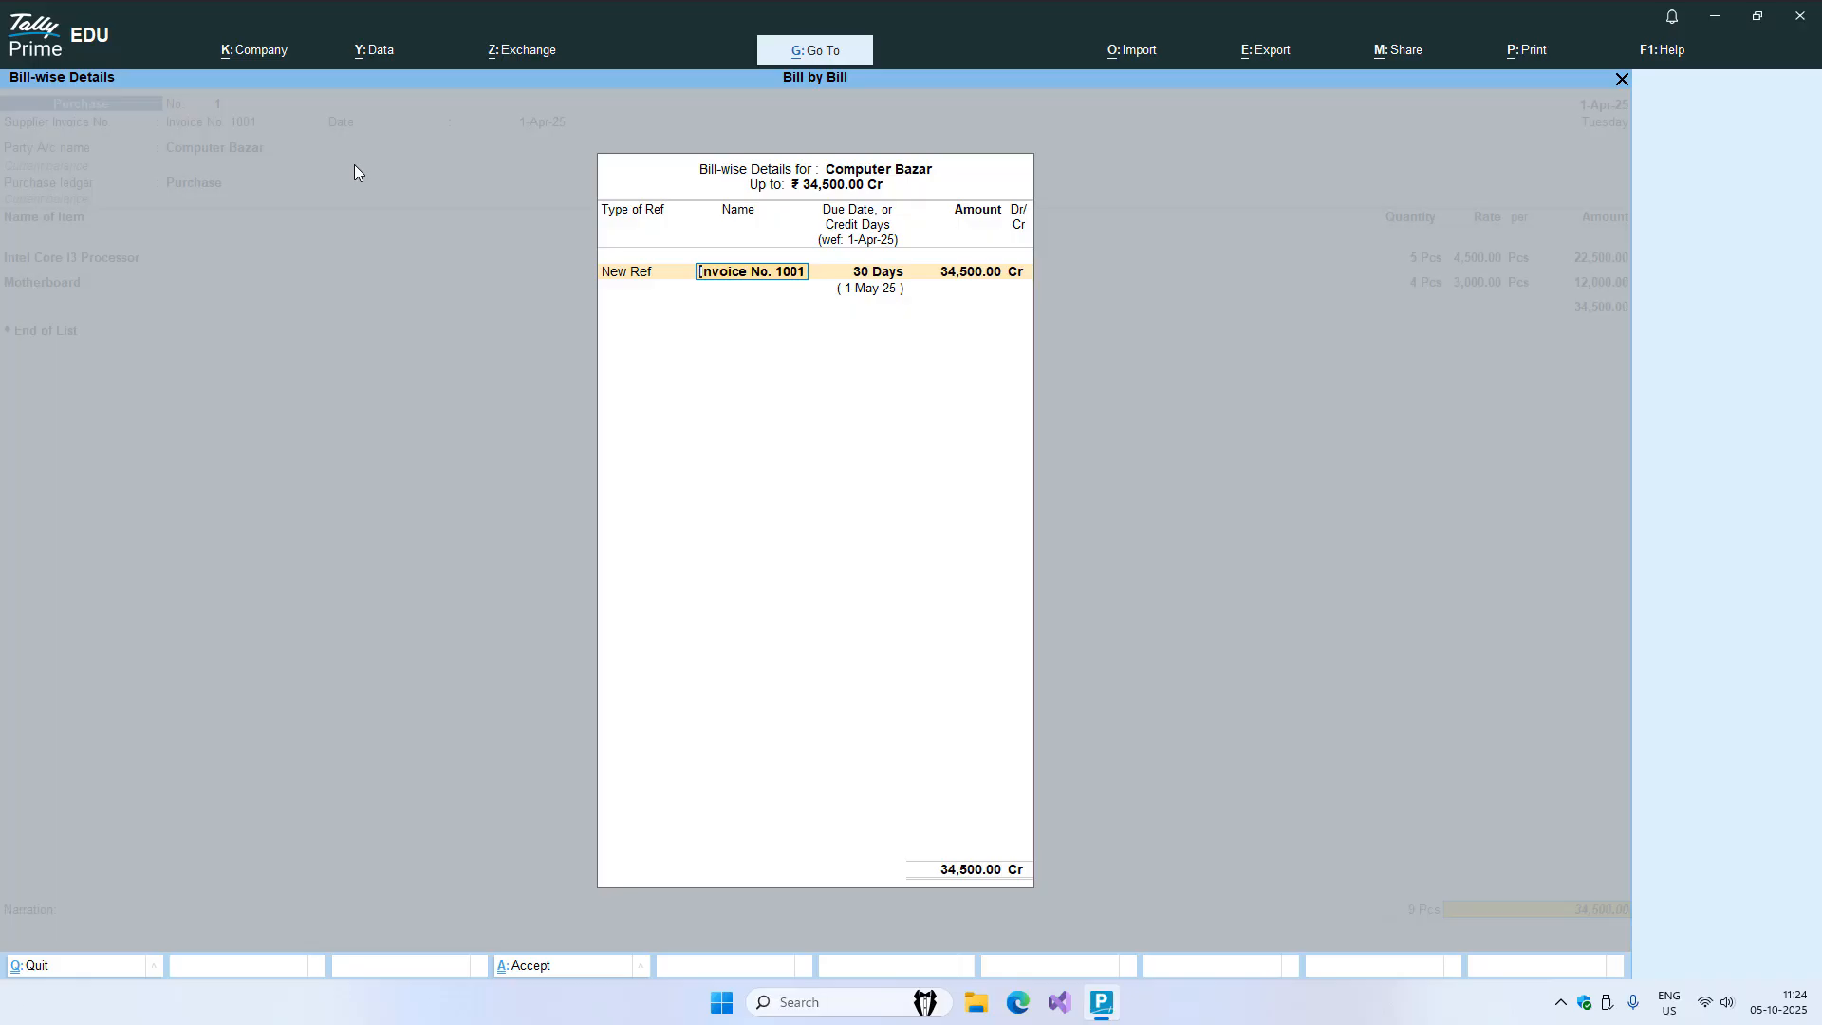
# - Accept Invoice No. 1001 as the bill reference for the full amount and save the purchase voucher without a narration
pyautogui.press('Return')
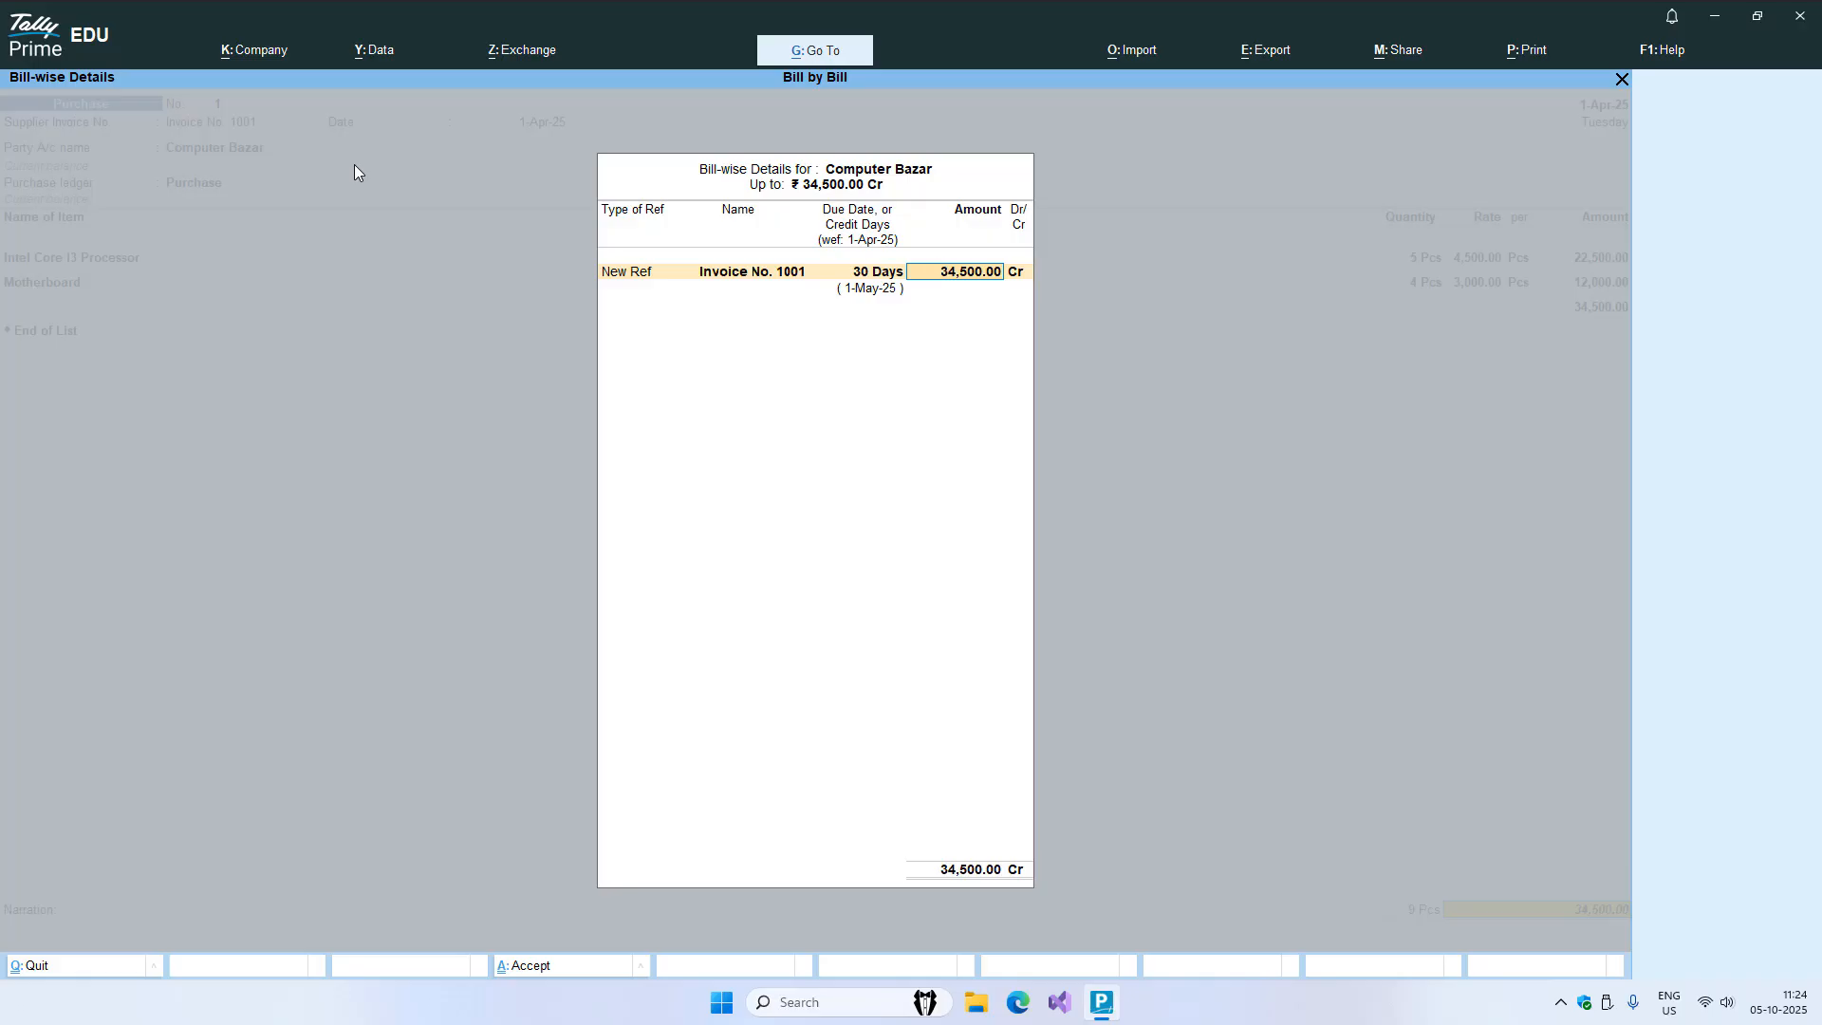
pyautogui.press('Return')
pyautogui.press('Return')
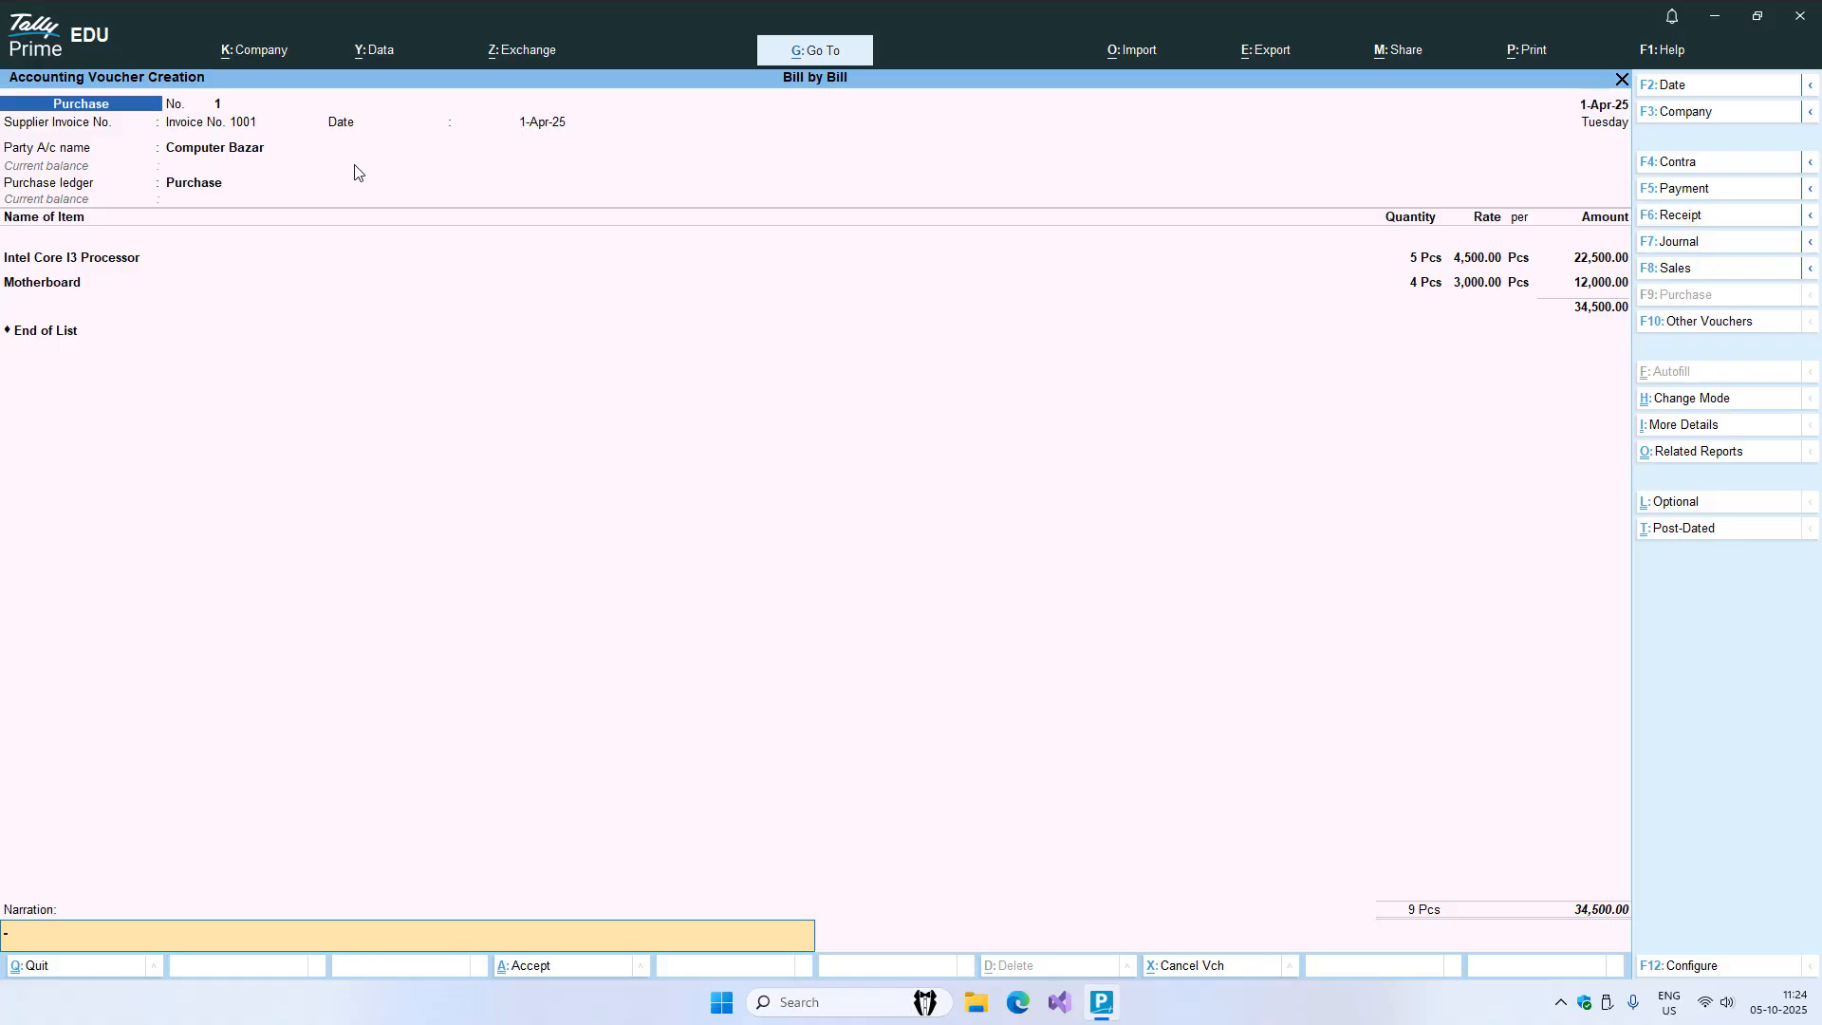
pyautogui.press('Return')
pyautogui.press('Return')
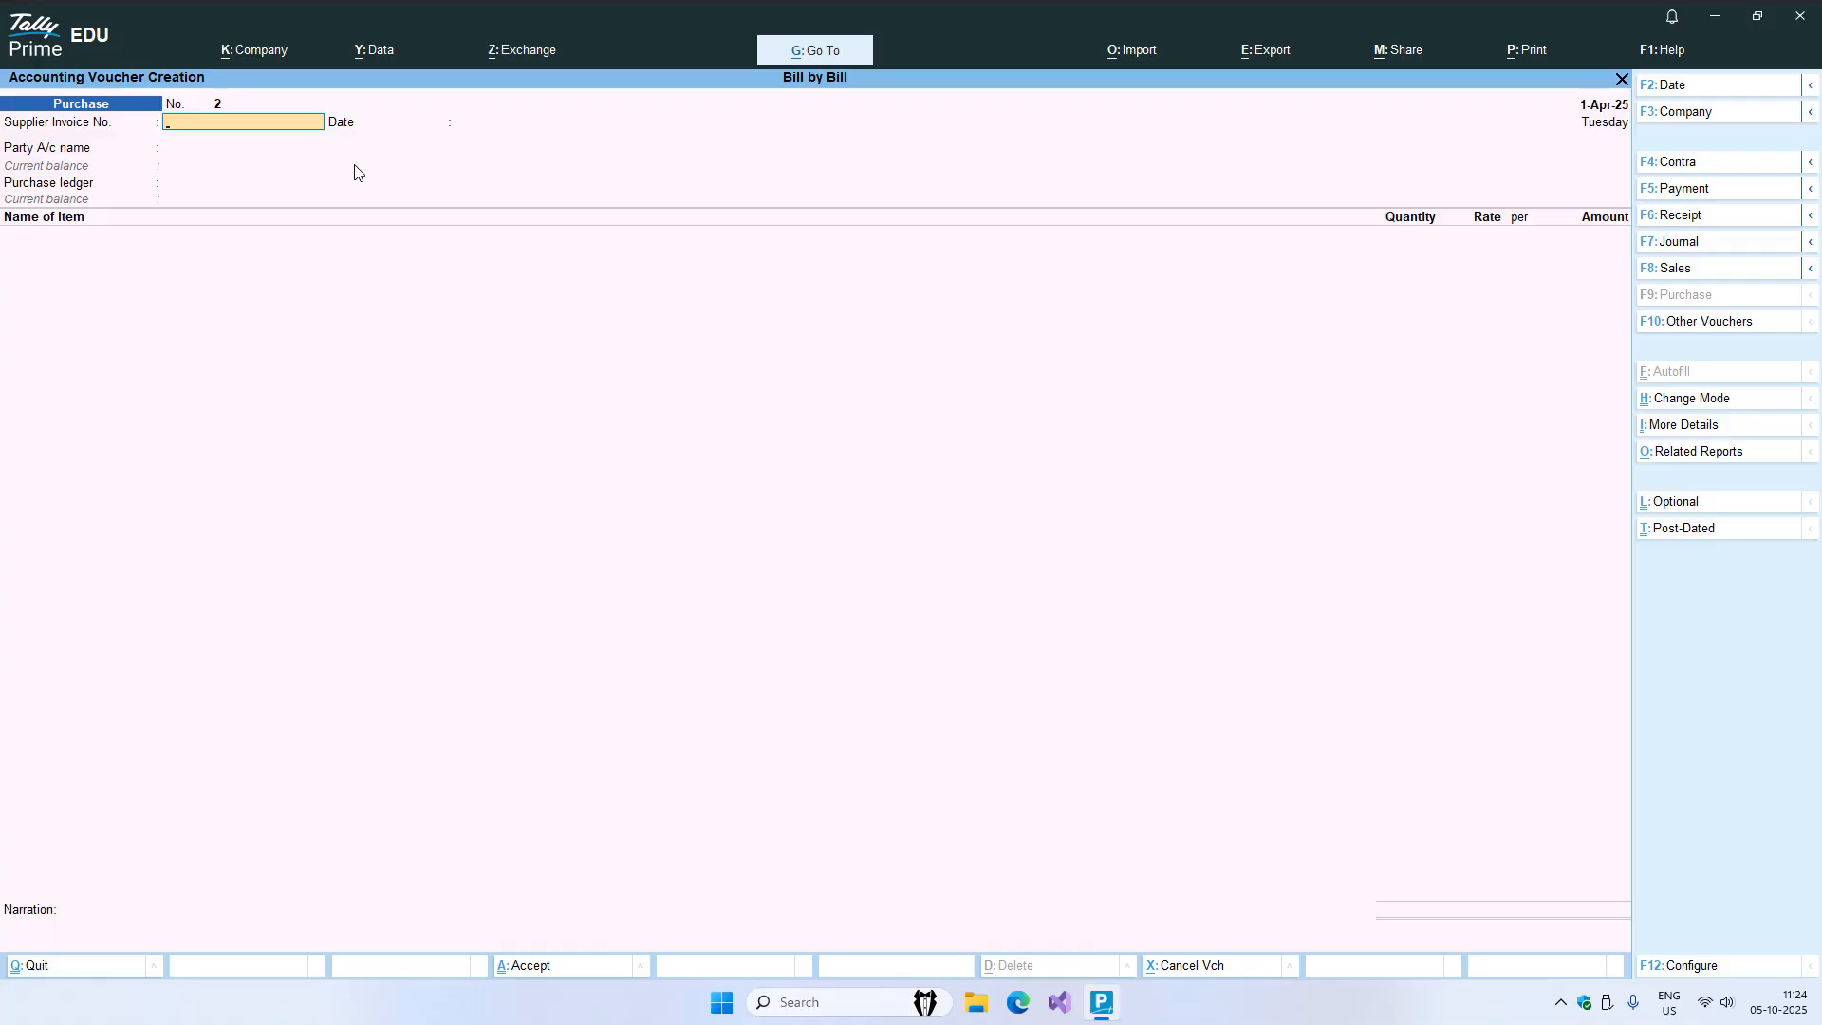
# - Start a sales voucher for Salwan International with default party details and Sale Accounts as the sales ledger
pyautogui.press('F8')
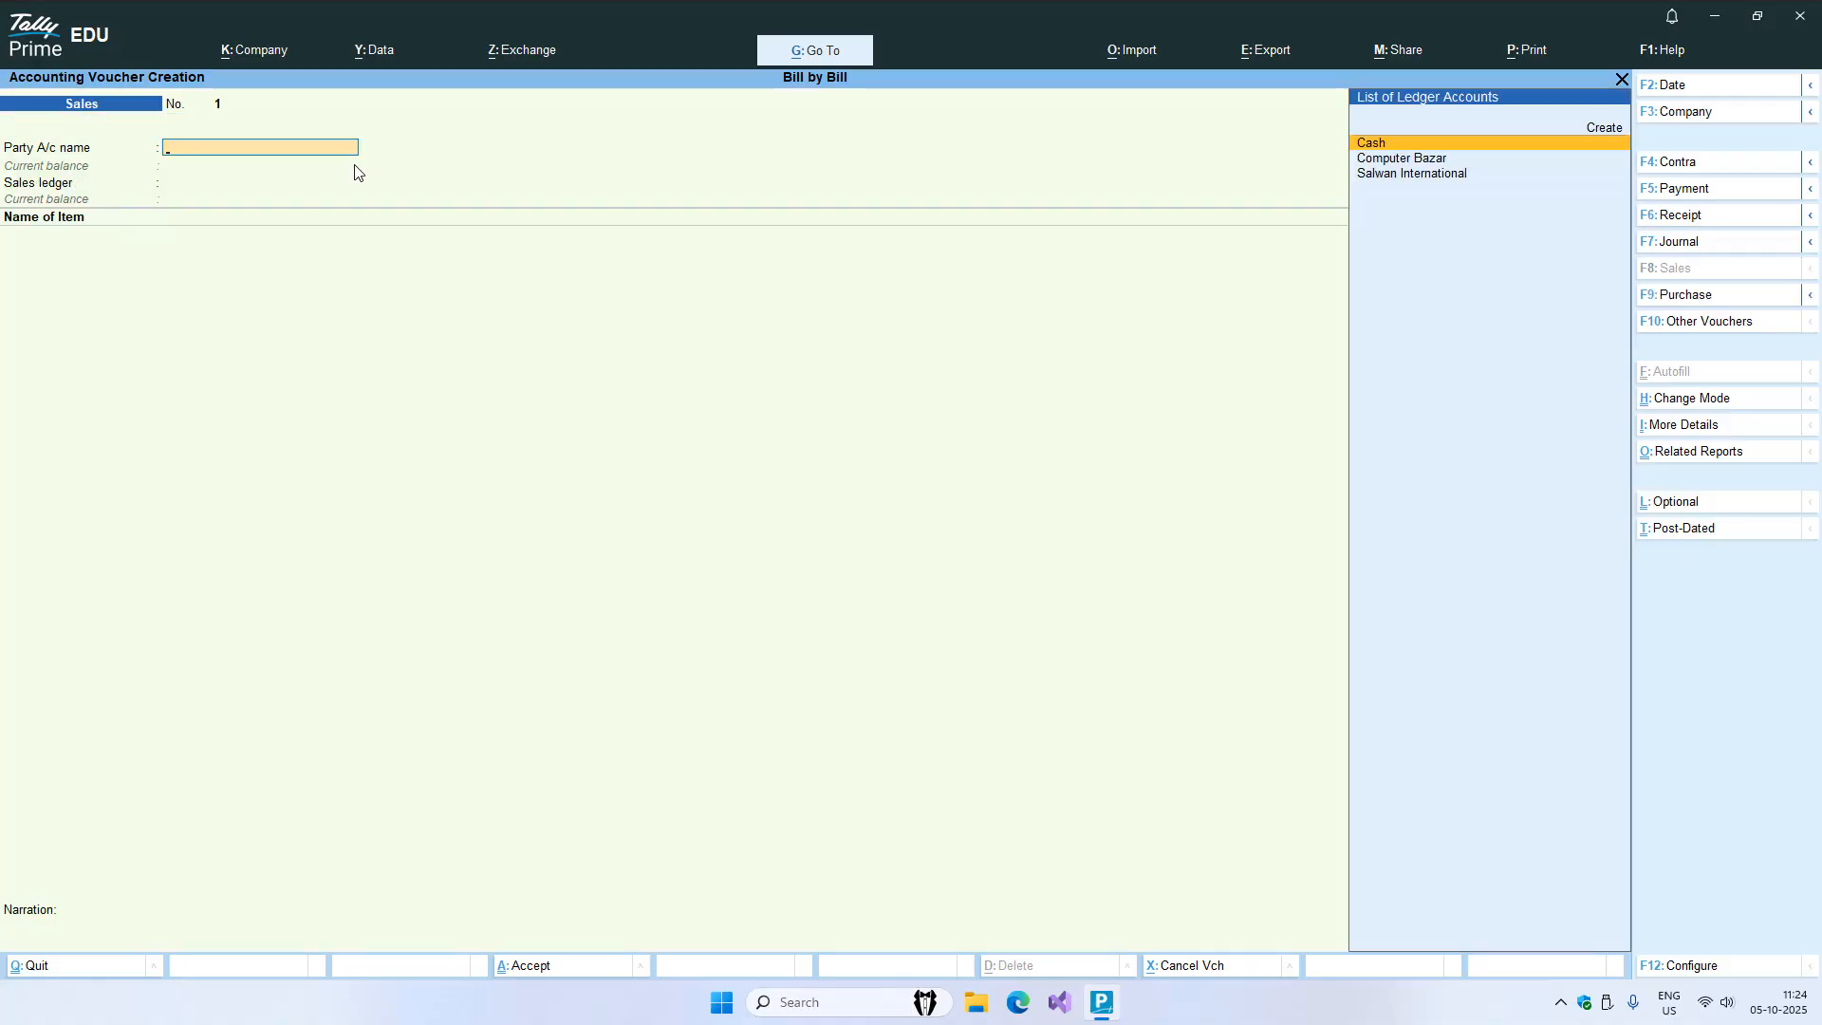
pyautogui.press('Down')
pyautogui.press('Down')
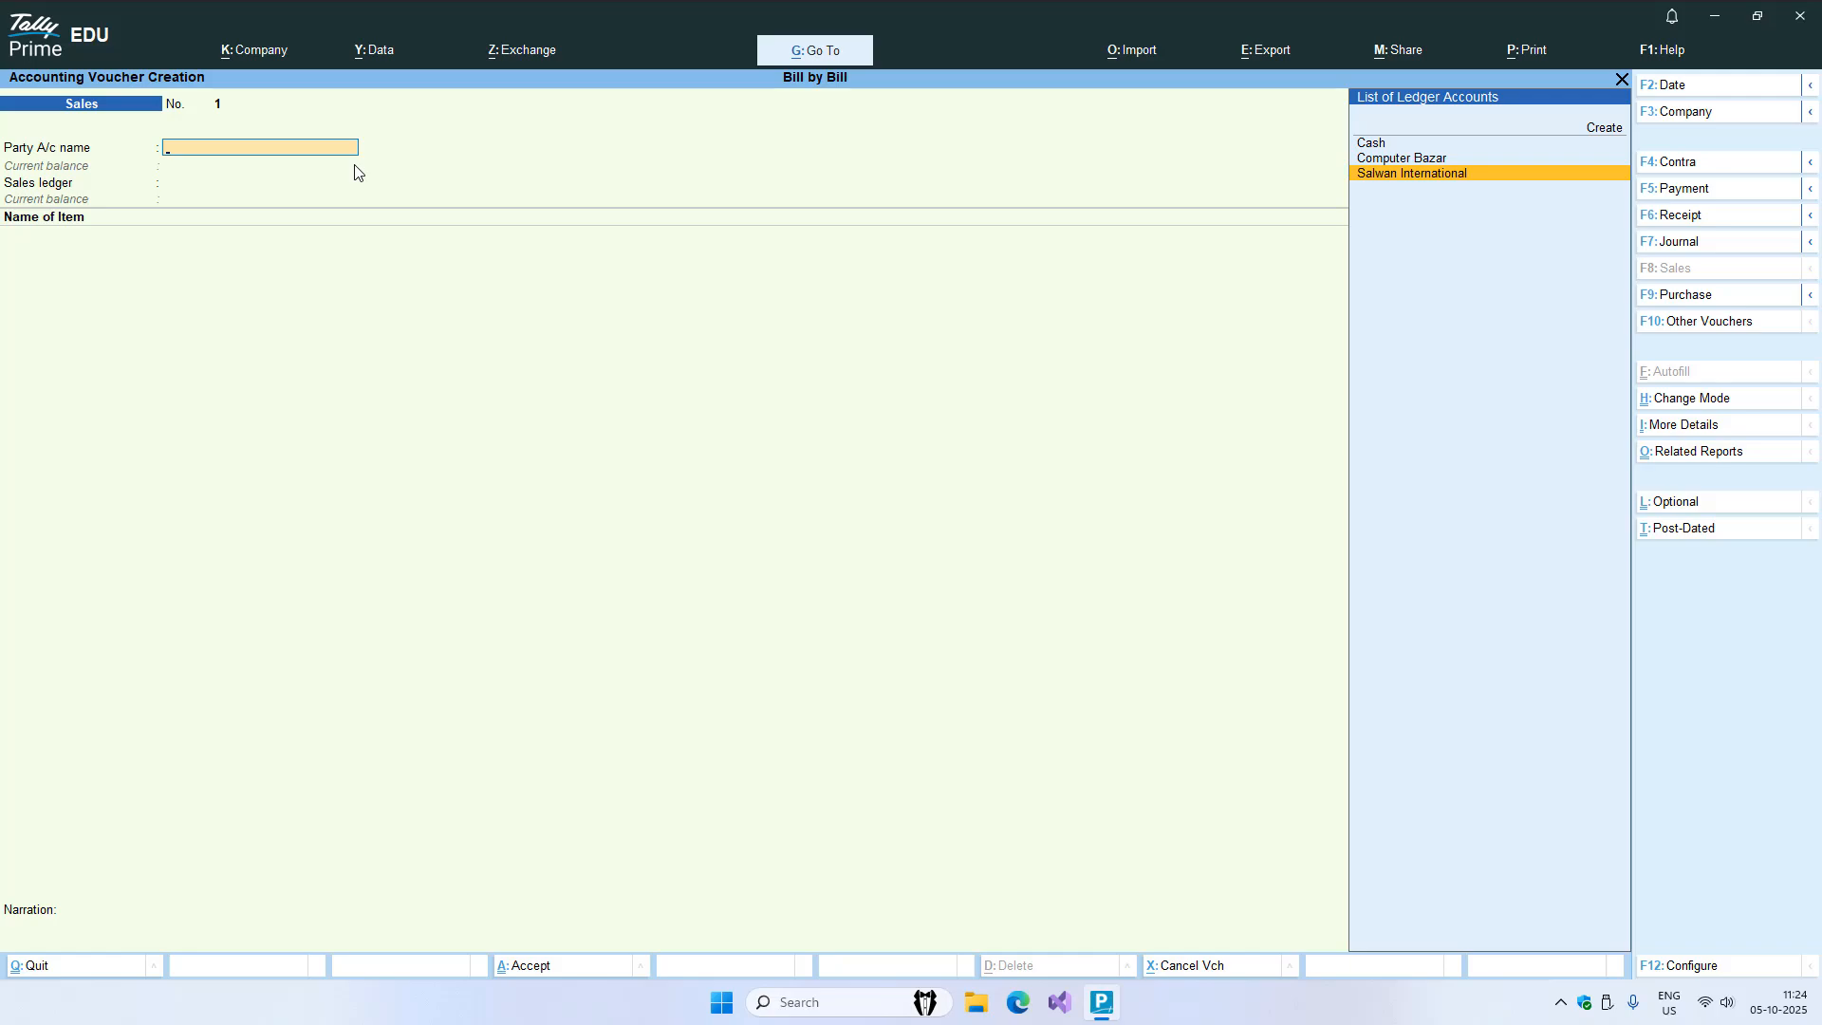
pyautogui.press('Return')
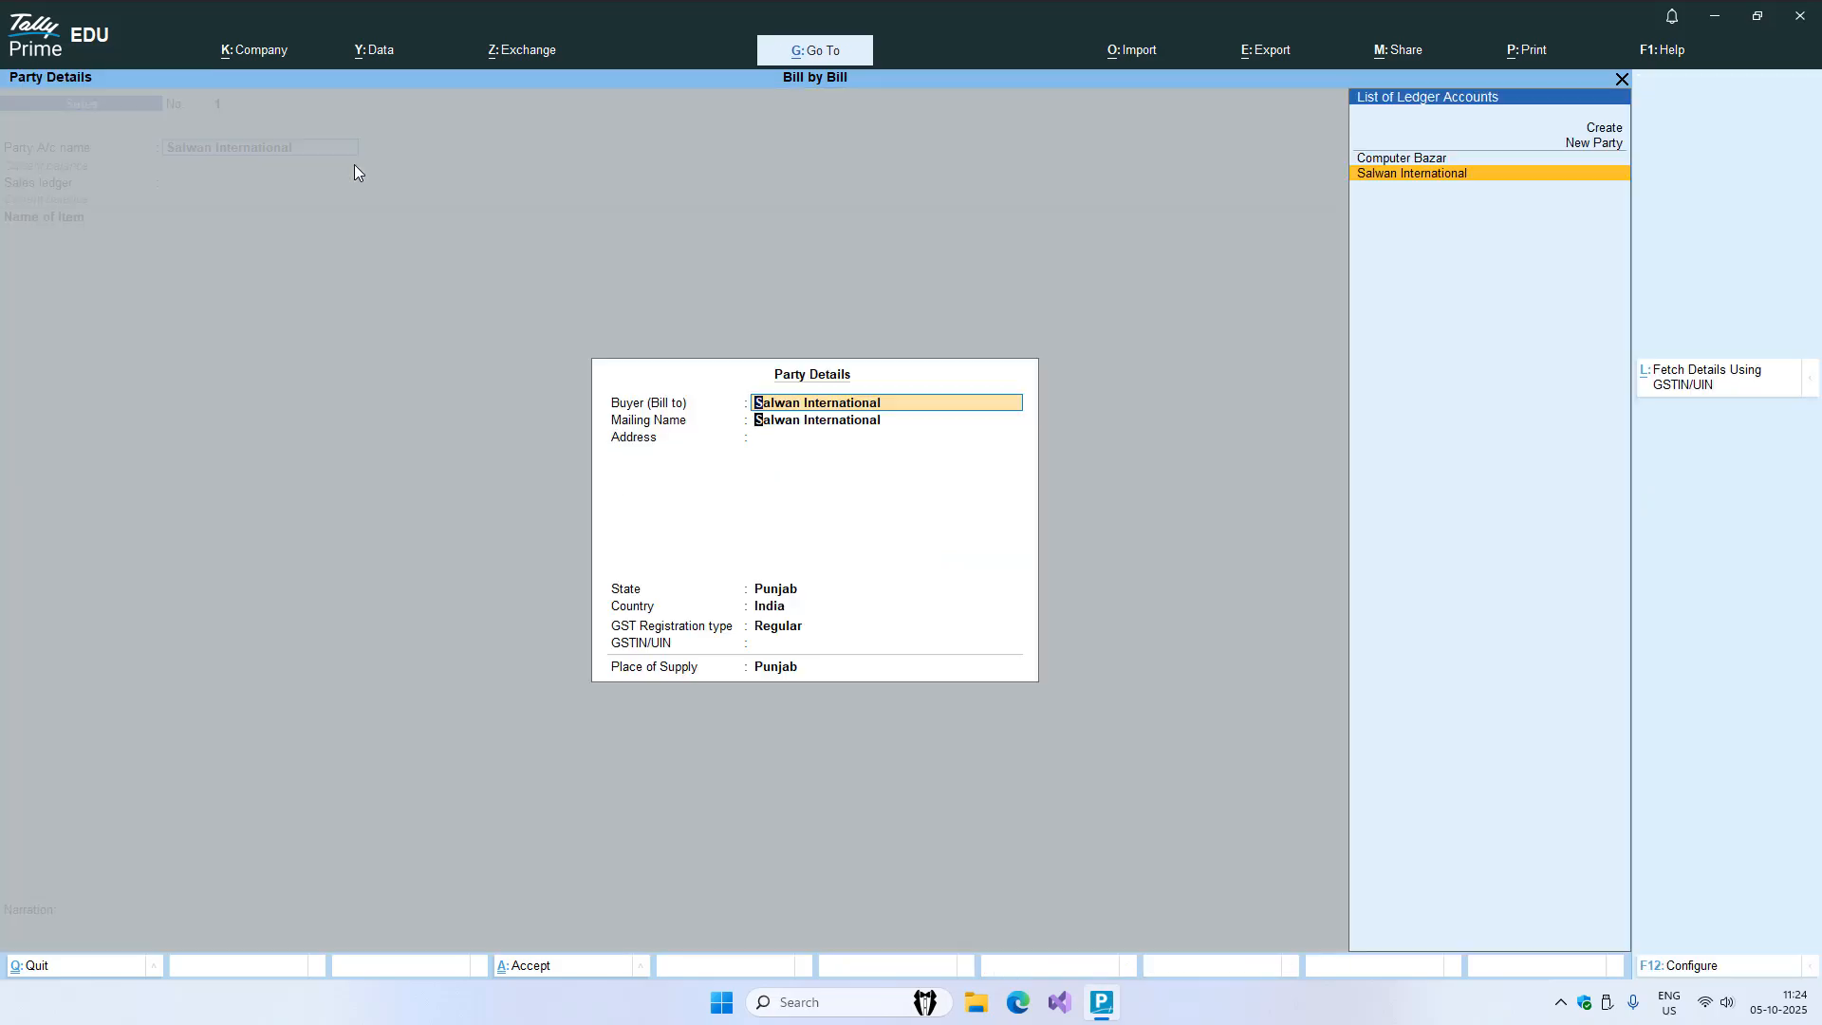
pyautogui.hotkey('ctrl', 'a')
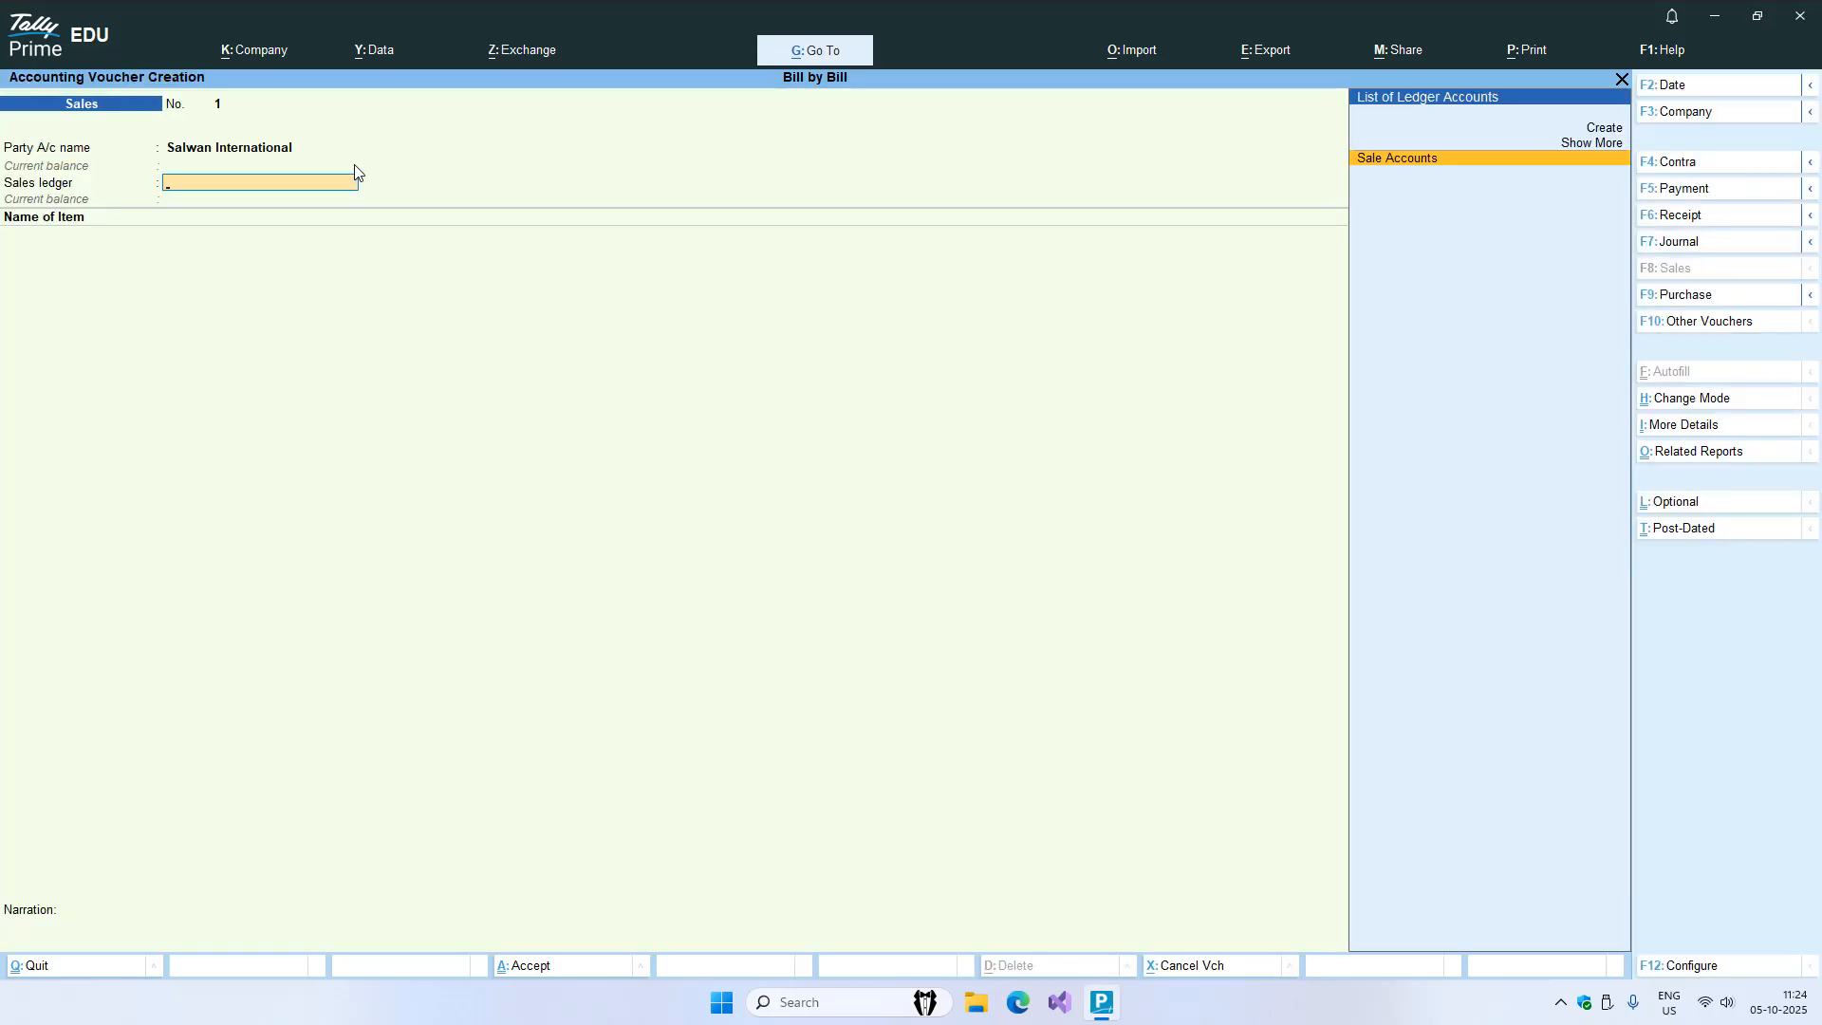
pyautogui.press('Return')
# - Add Intel Core I3 Processor to the sales voucher with a quantity of 1 Pcs at a rate of 5,200, and end the item list
pyautogui.press('Down')
pyautogui.press('Down')
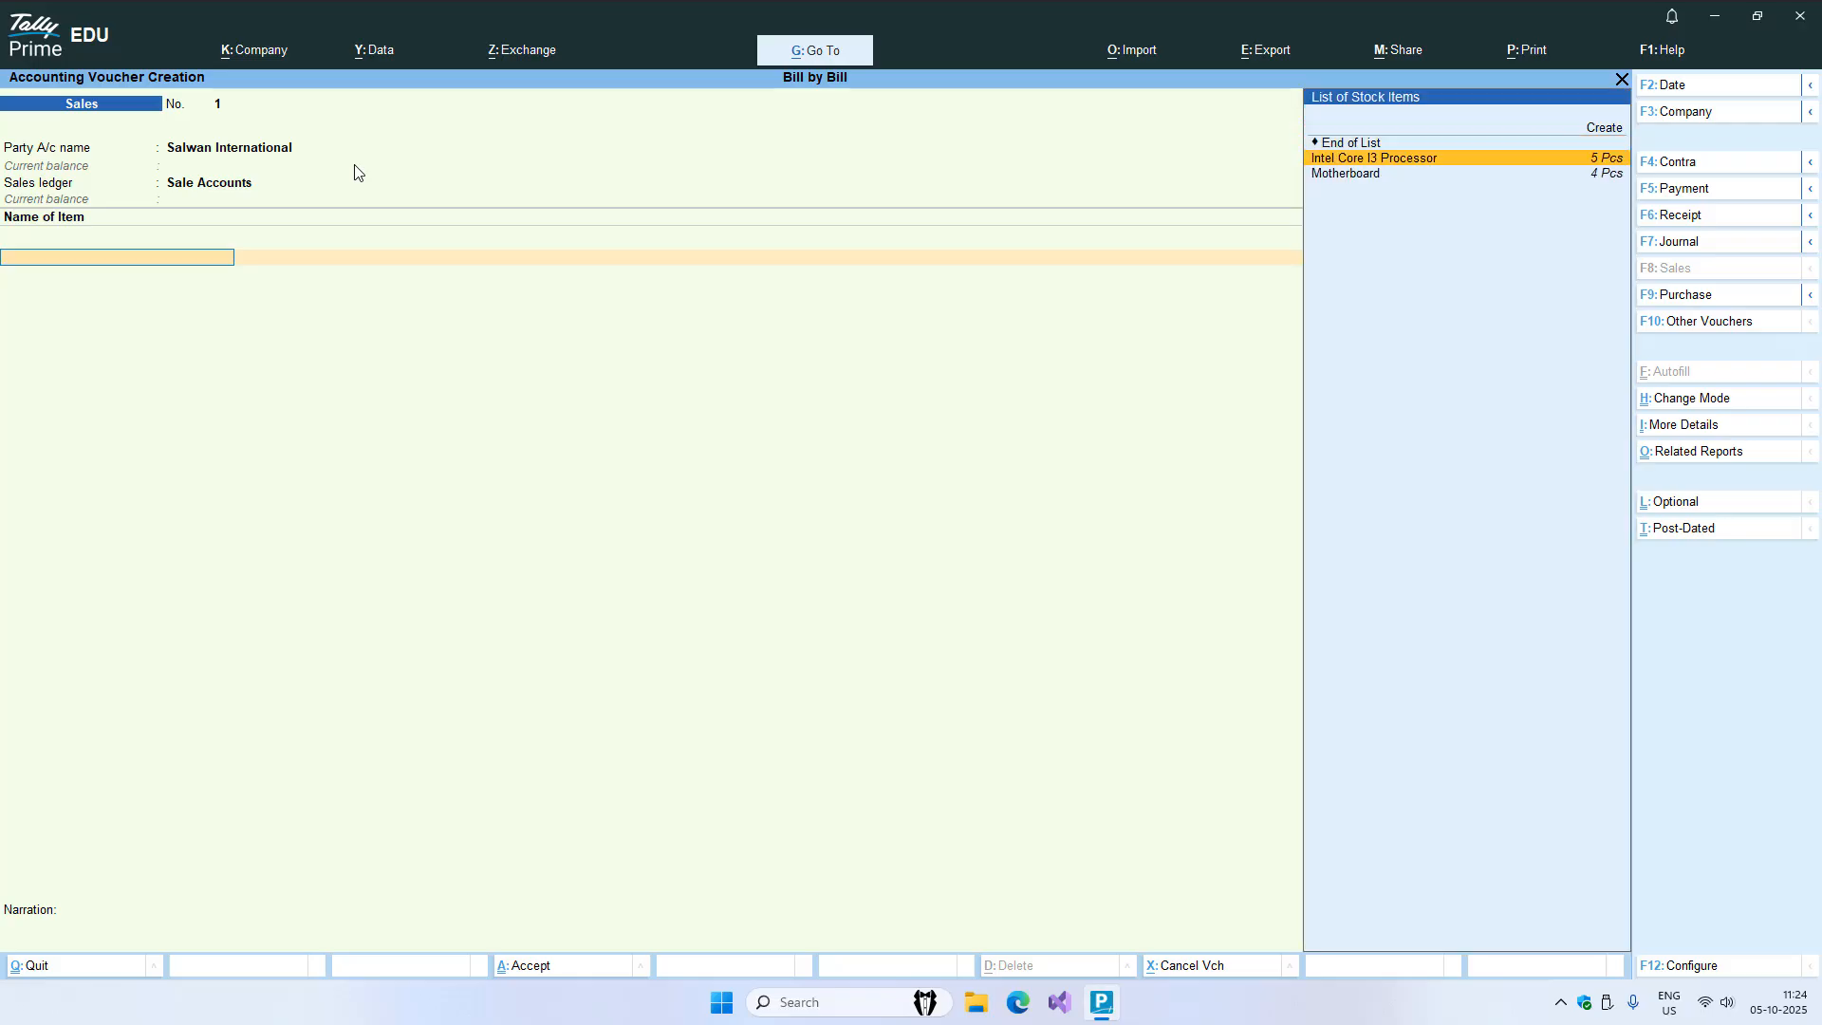
pyautogui.press('Return')
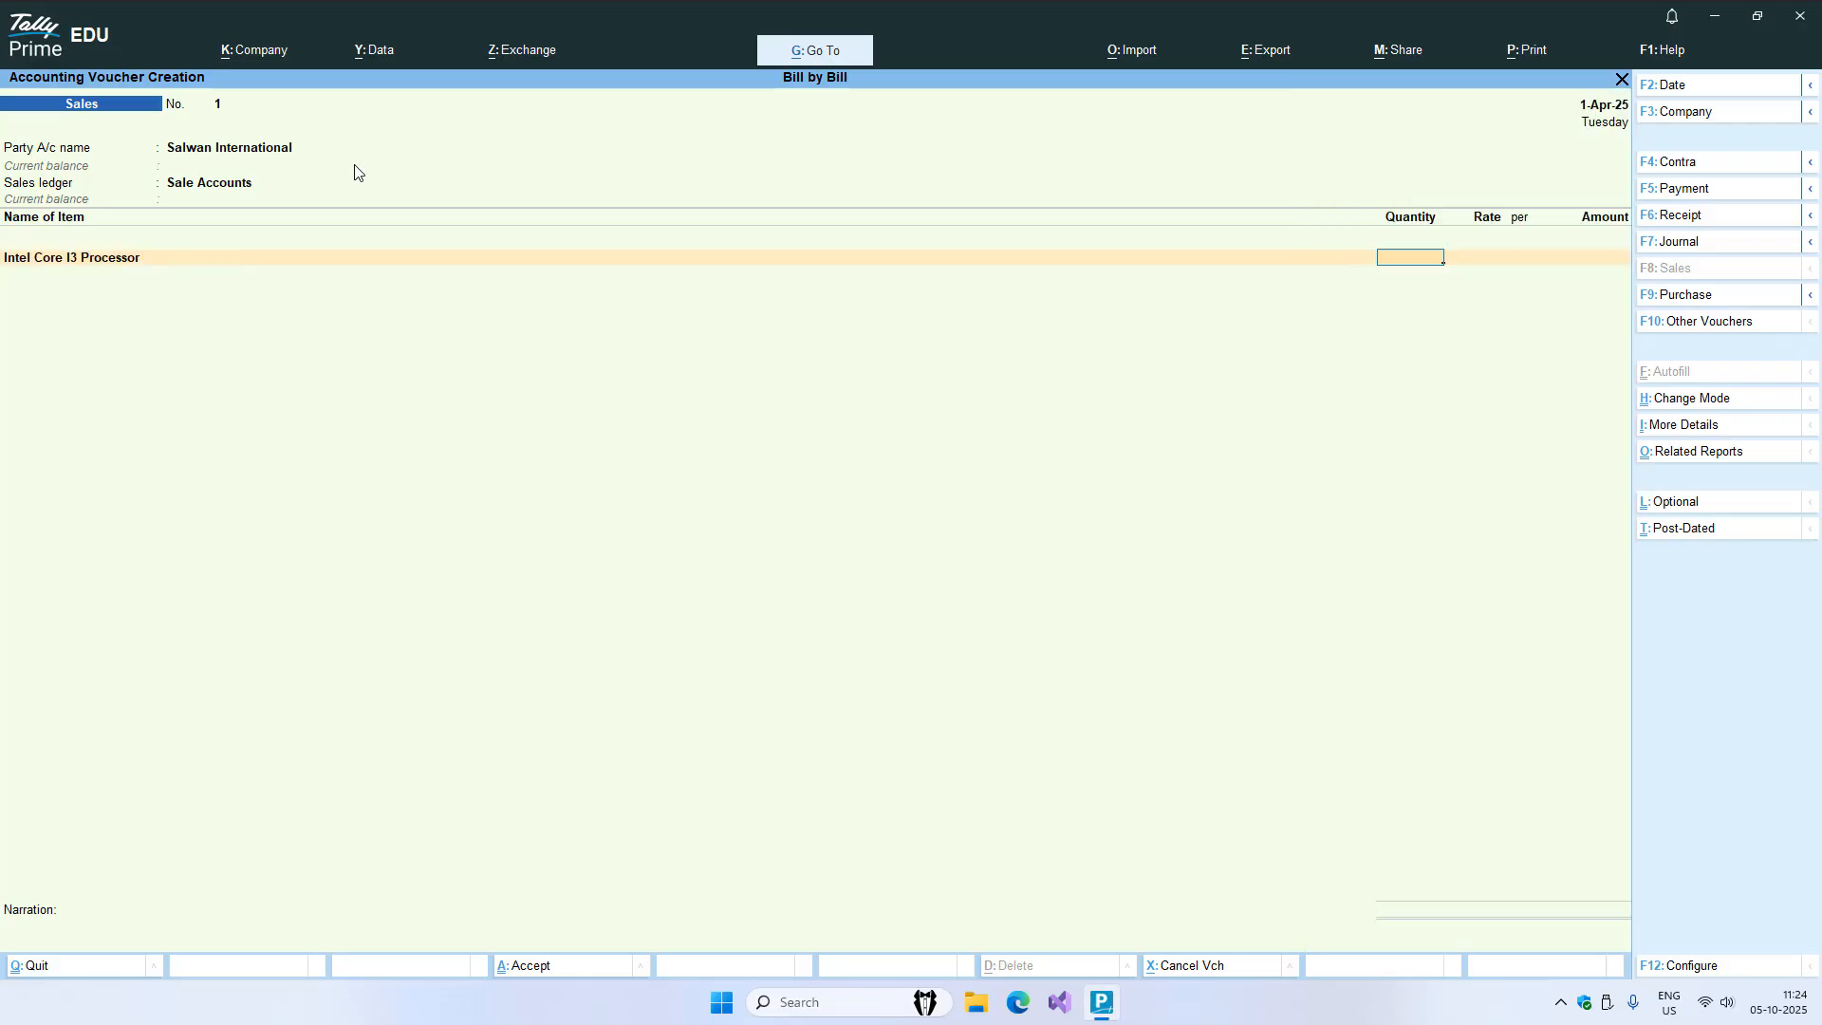
pyautogui.write('1')
pyautogui.press('Return')
pyautogui.write('5,200')
pyautogui.press('Return')
pyautogui.press('Return')
pyautogui.press('Return')
pyautogui.press('Return')
pyautogui.press('Return')
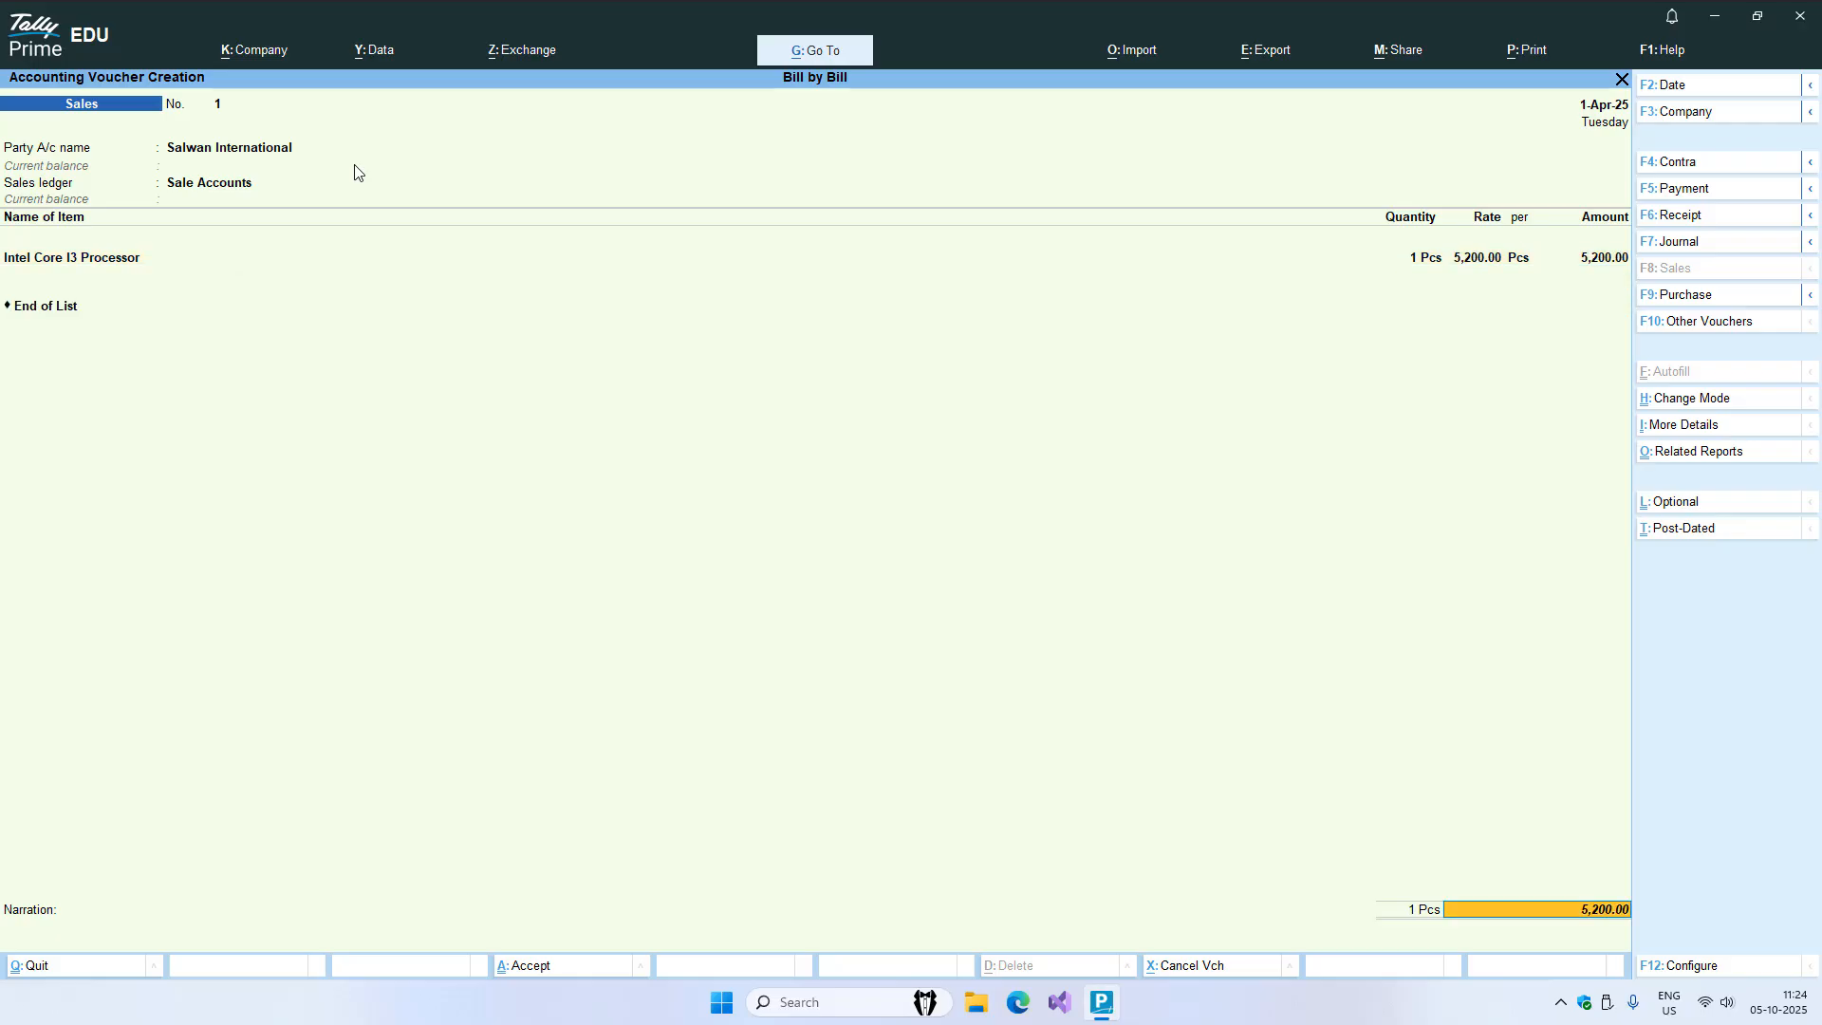
# - Choose New Ref as the bill-wise adjustment method for Salwan International
pyautogui.press('Return')
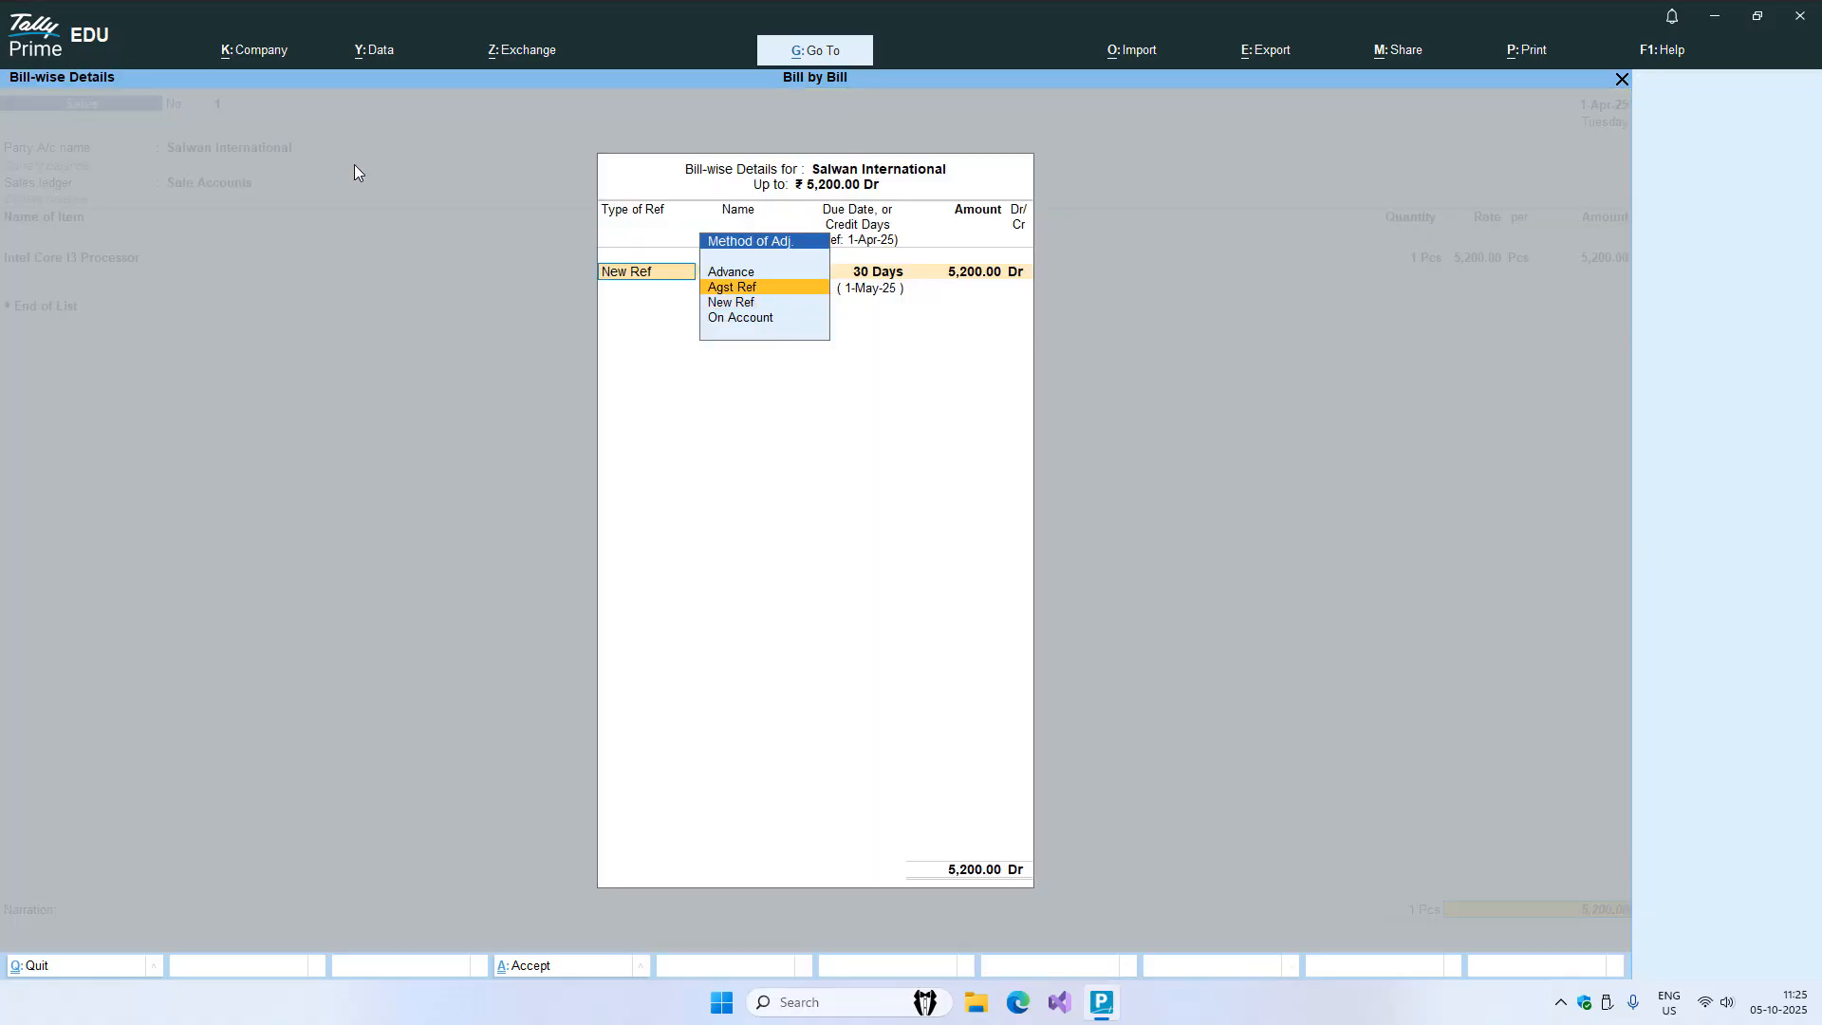
pyautogui.press('Down')
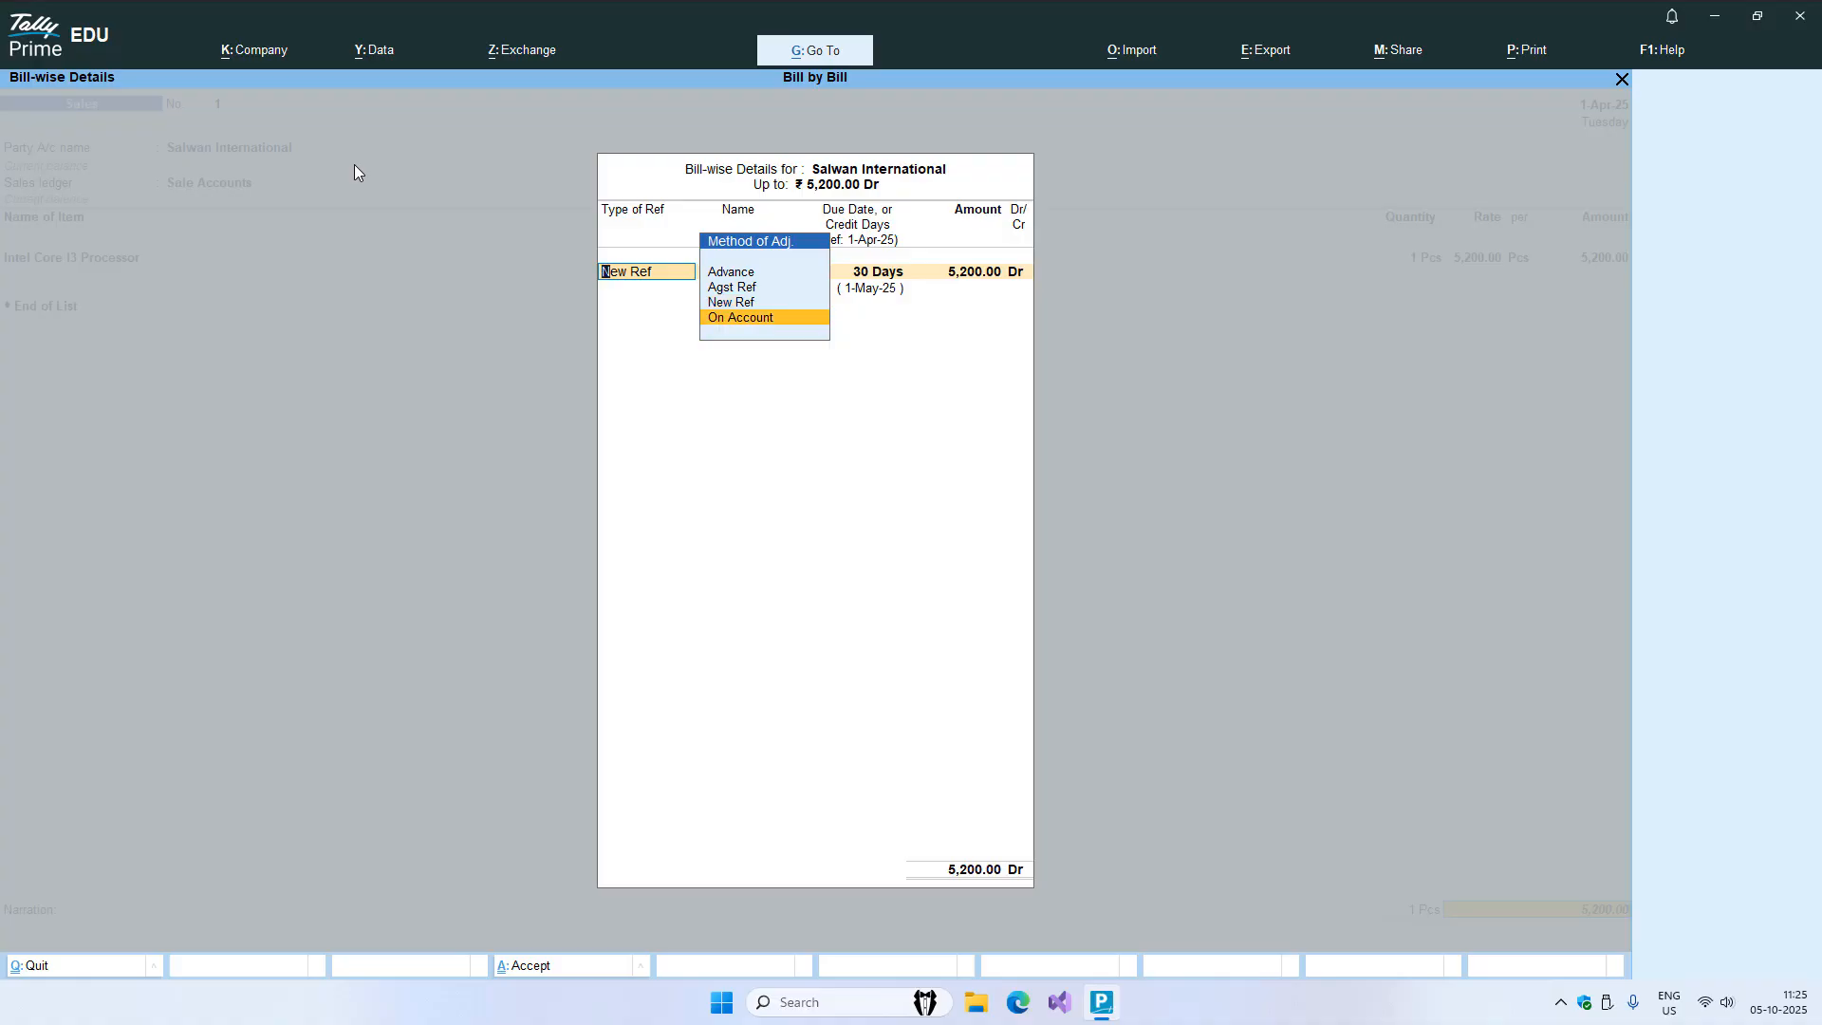
pyautogui.press('Up')
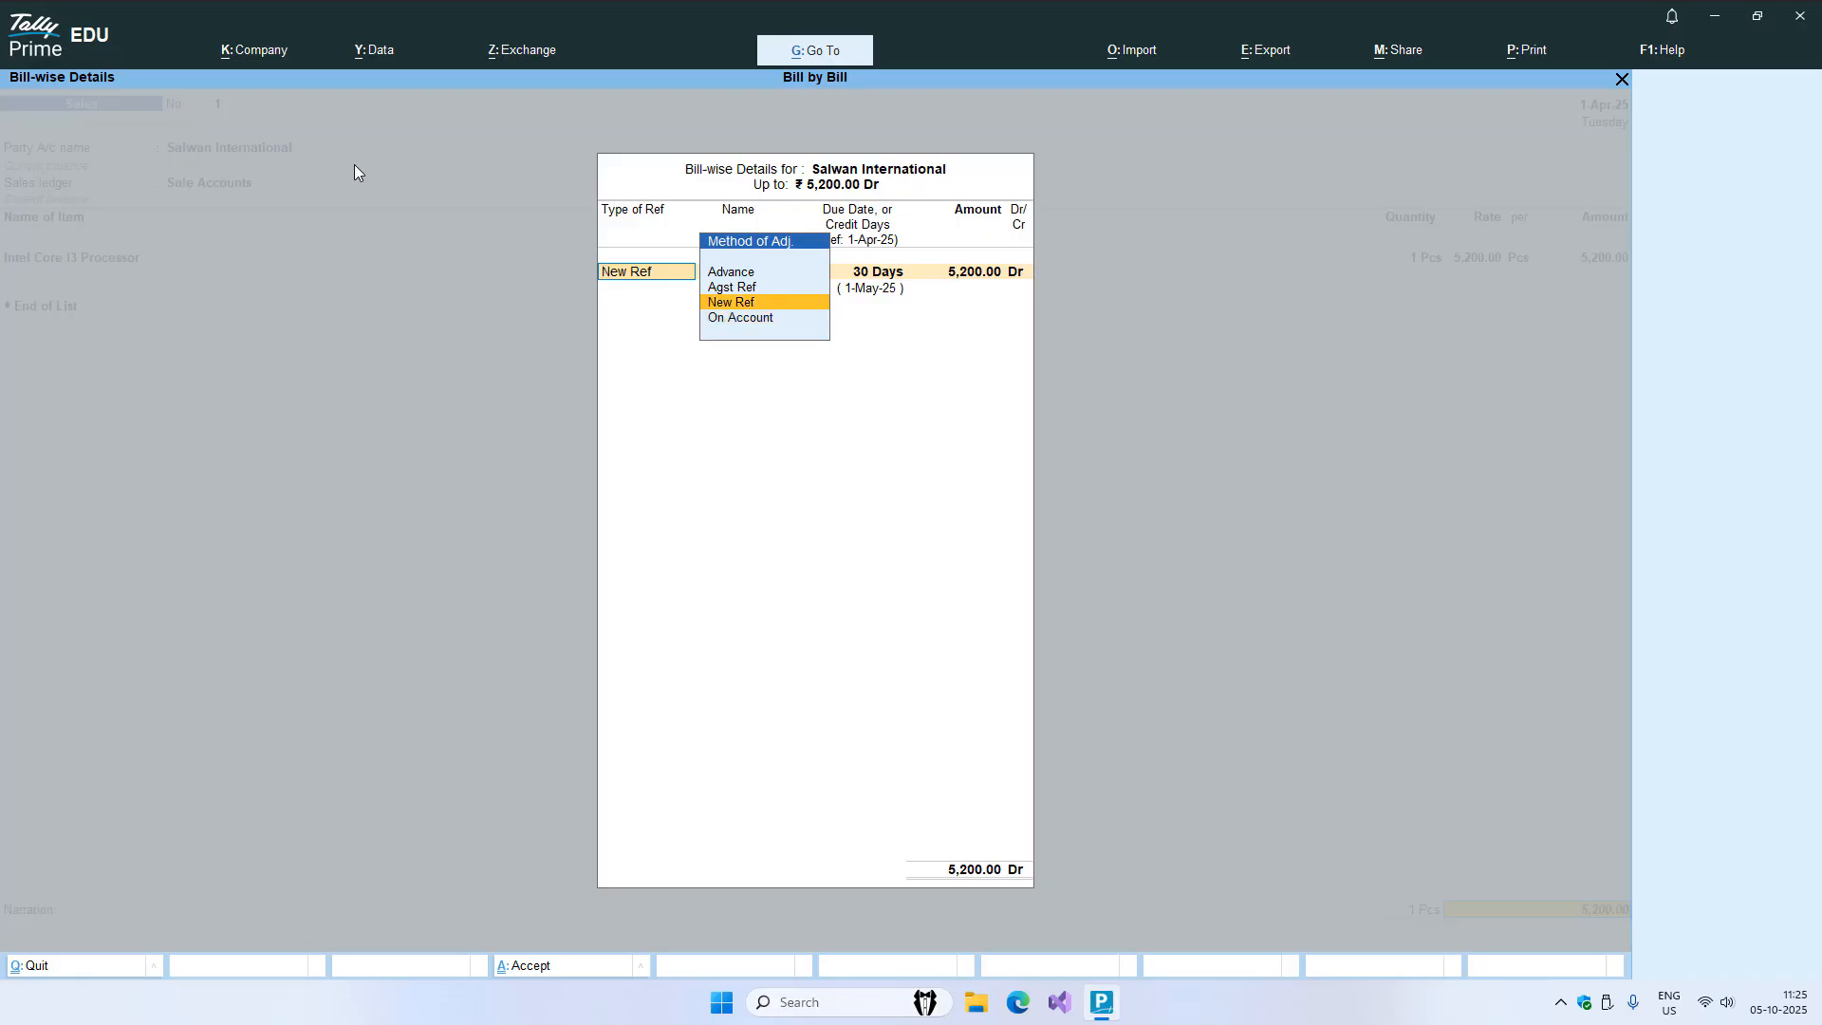
pyautogui.press('Down')
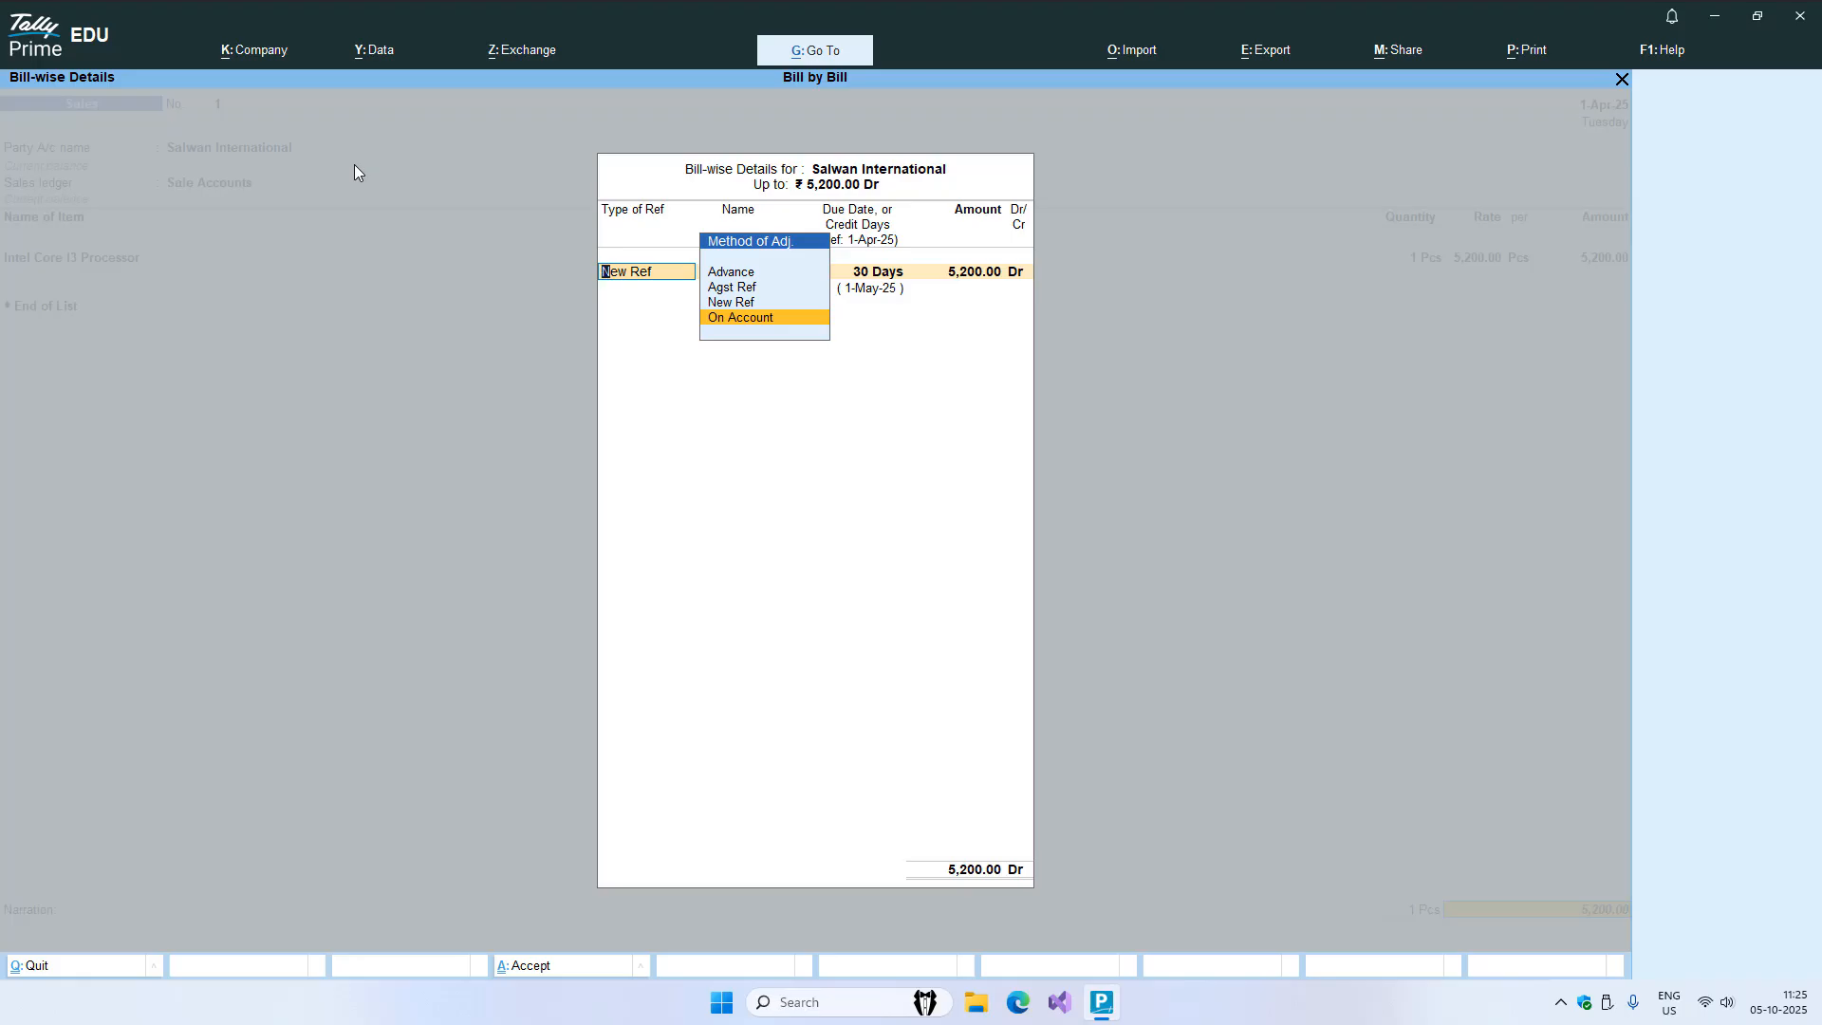
pyautogui.press('Up')
pyautogui.press('Up')
pyautogui.press('Down')
pyautogui.press('Return')
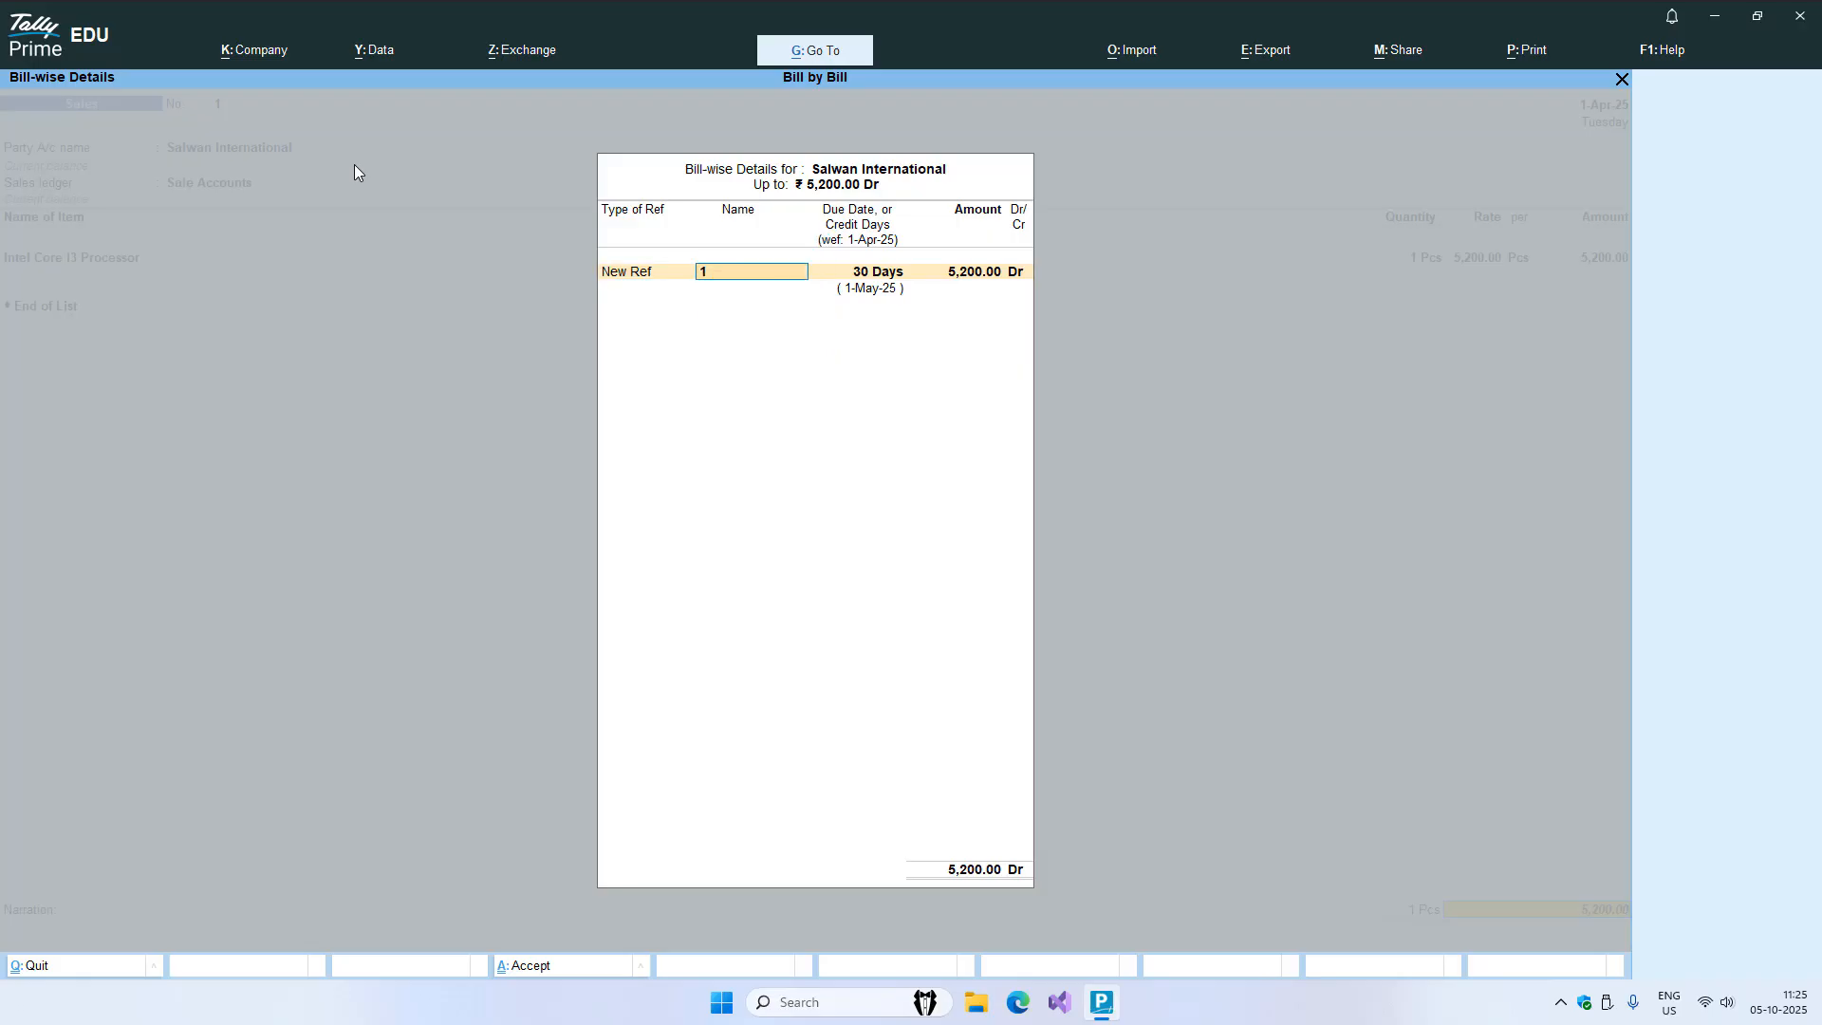
# - Name the new bill reference Invoice No. KCI-1001, keeping the 30-day credit period
pyautogui.write('O')
pyautogui.press('BackSpace')
pyautogui.write('Invoice No. KCI-1001')
pyautogui.press('Return')
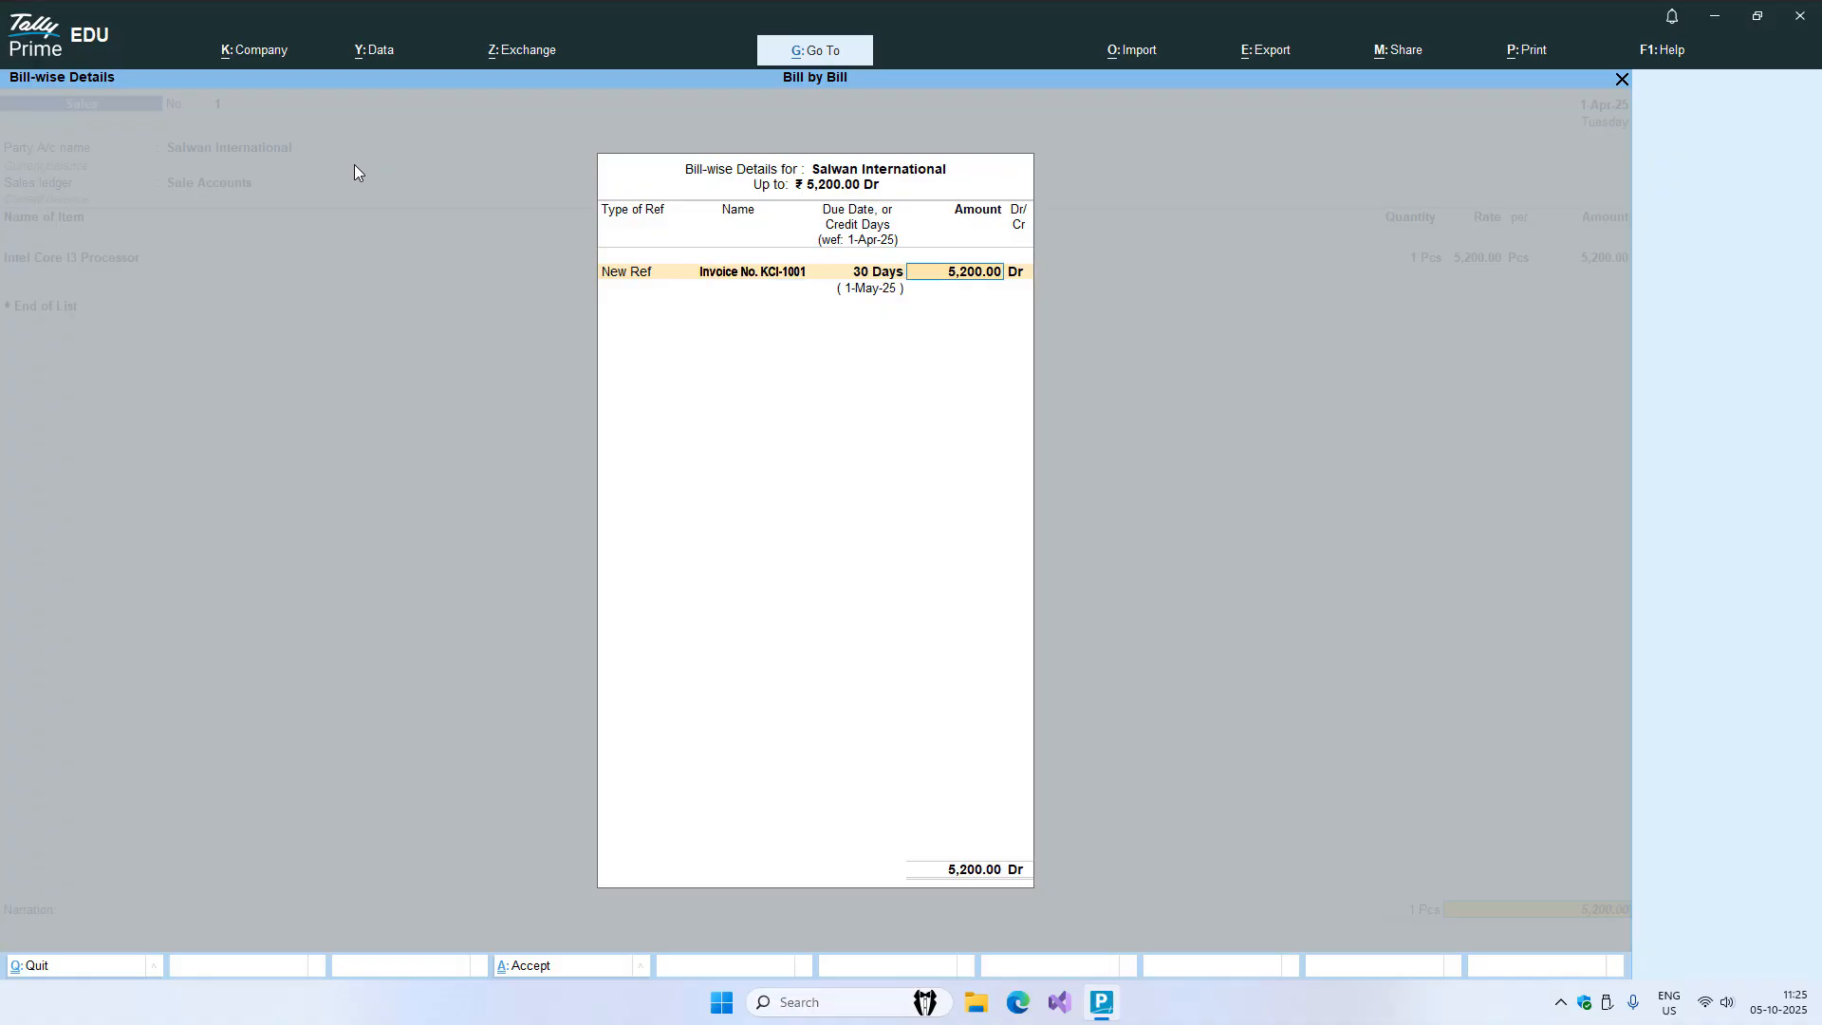
# - Accept the bill-wise details for the full sale amount and save the sales voucher without a narration
pyautogui.press('Return')
pyautogui.press('Return')
pyautogui.press('BackSpace')
pyautogui.press('BackSpace')
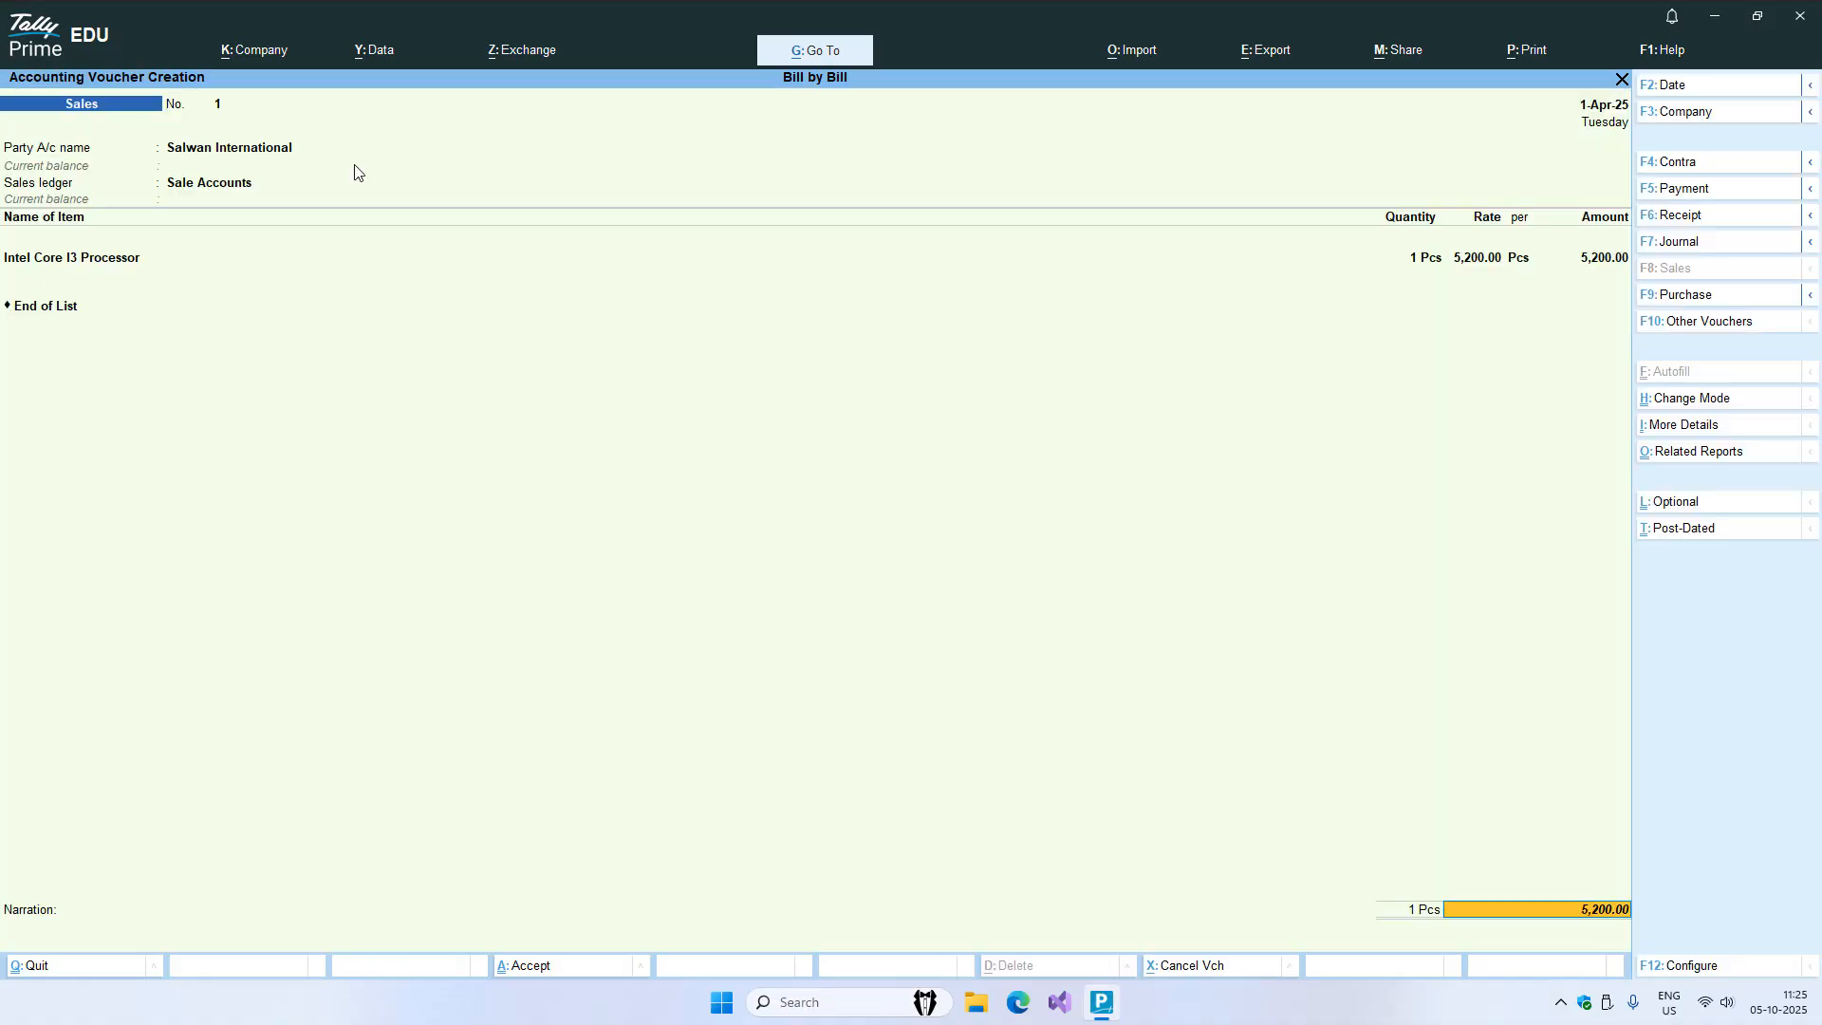
pyautogui.press('Return')
pyautogui.press('Return')
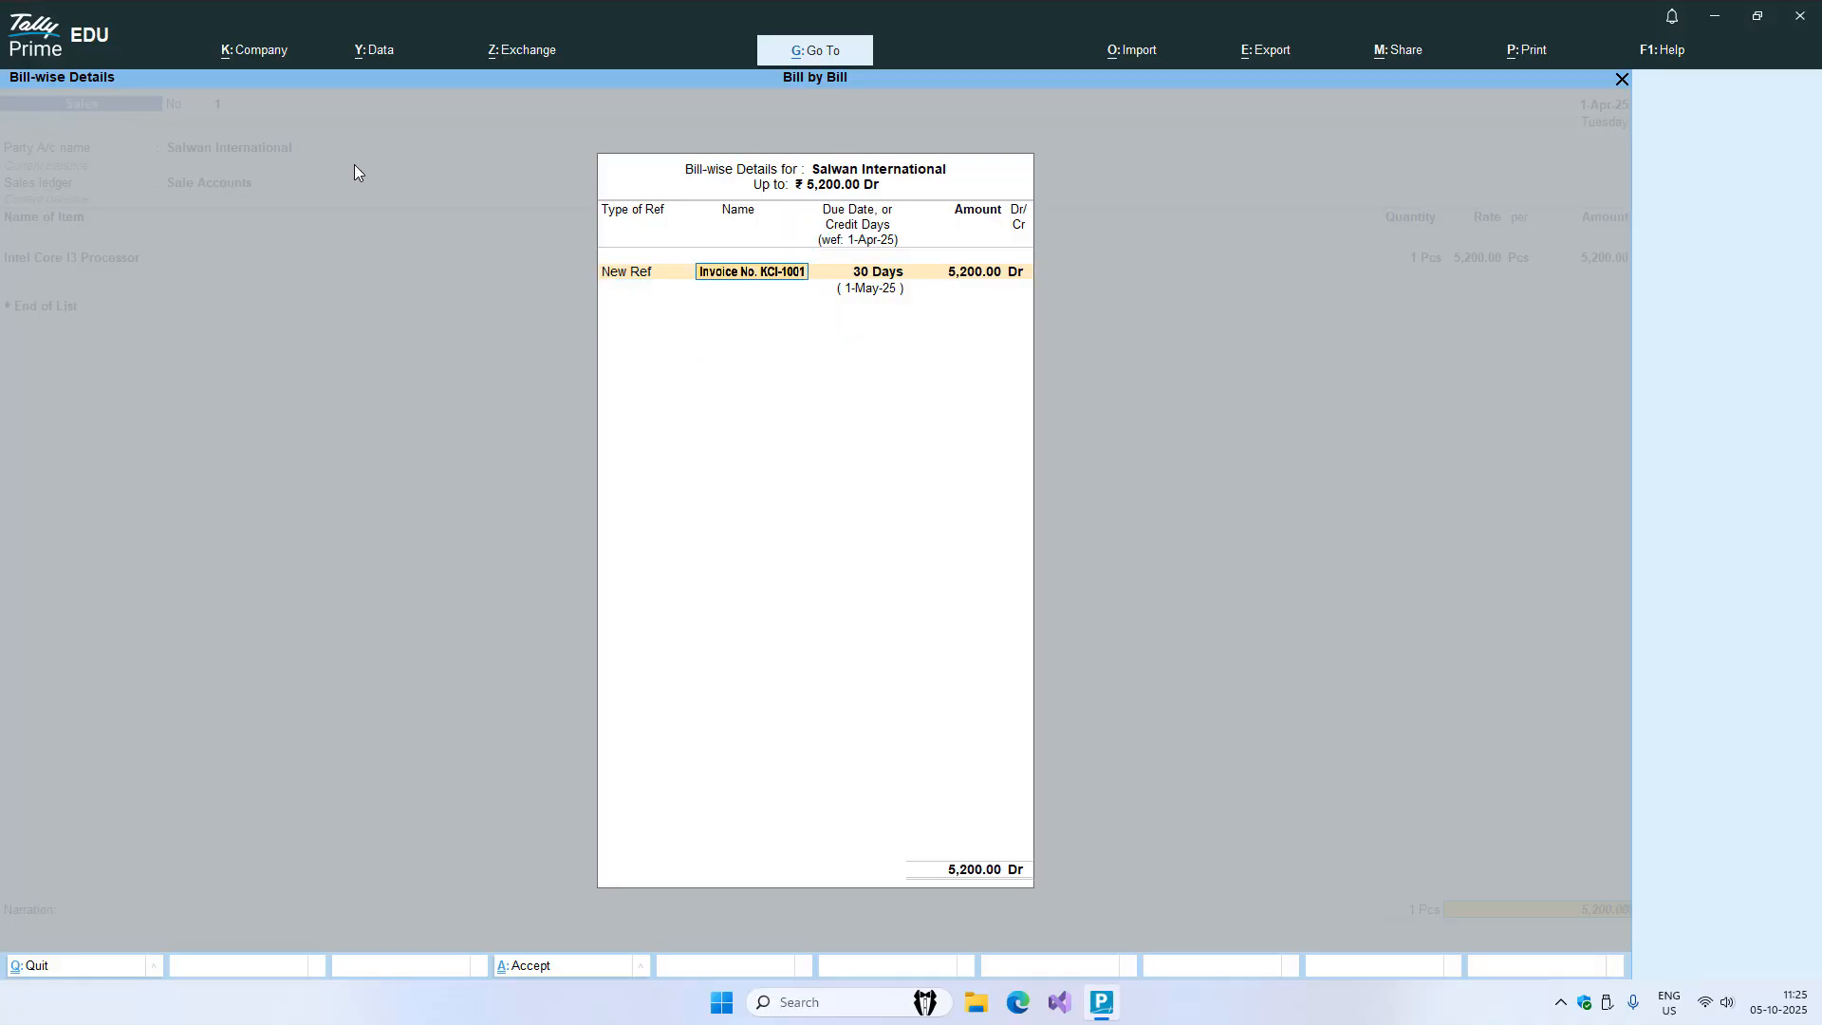
pyautogui.press('Return')
pyautogui.press('Return')
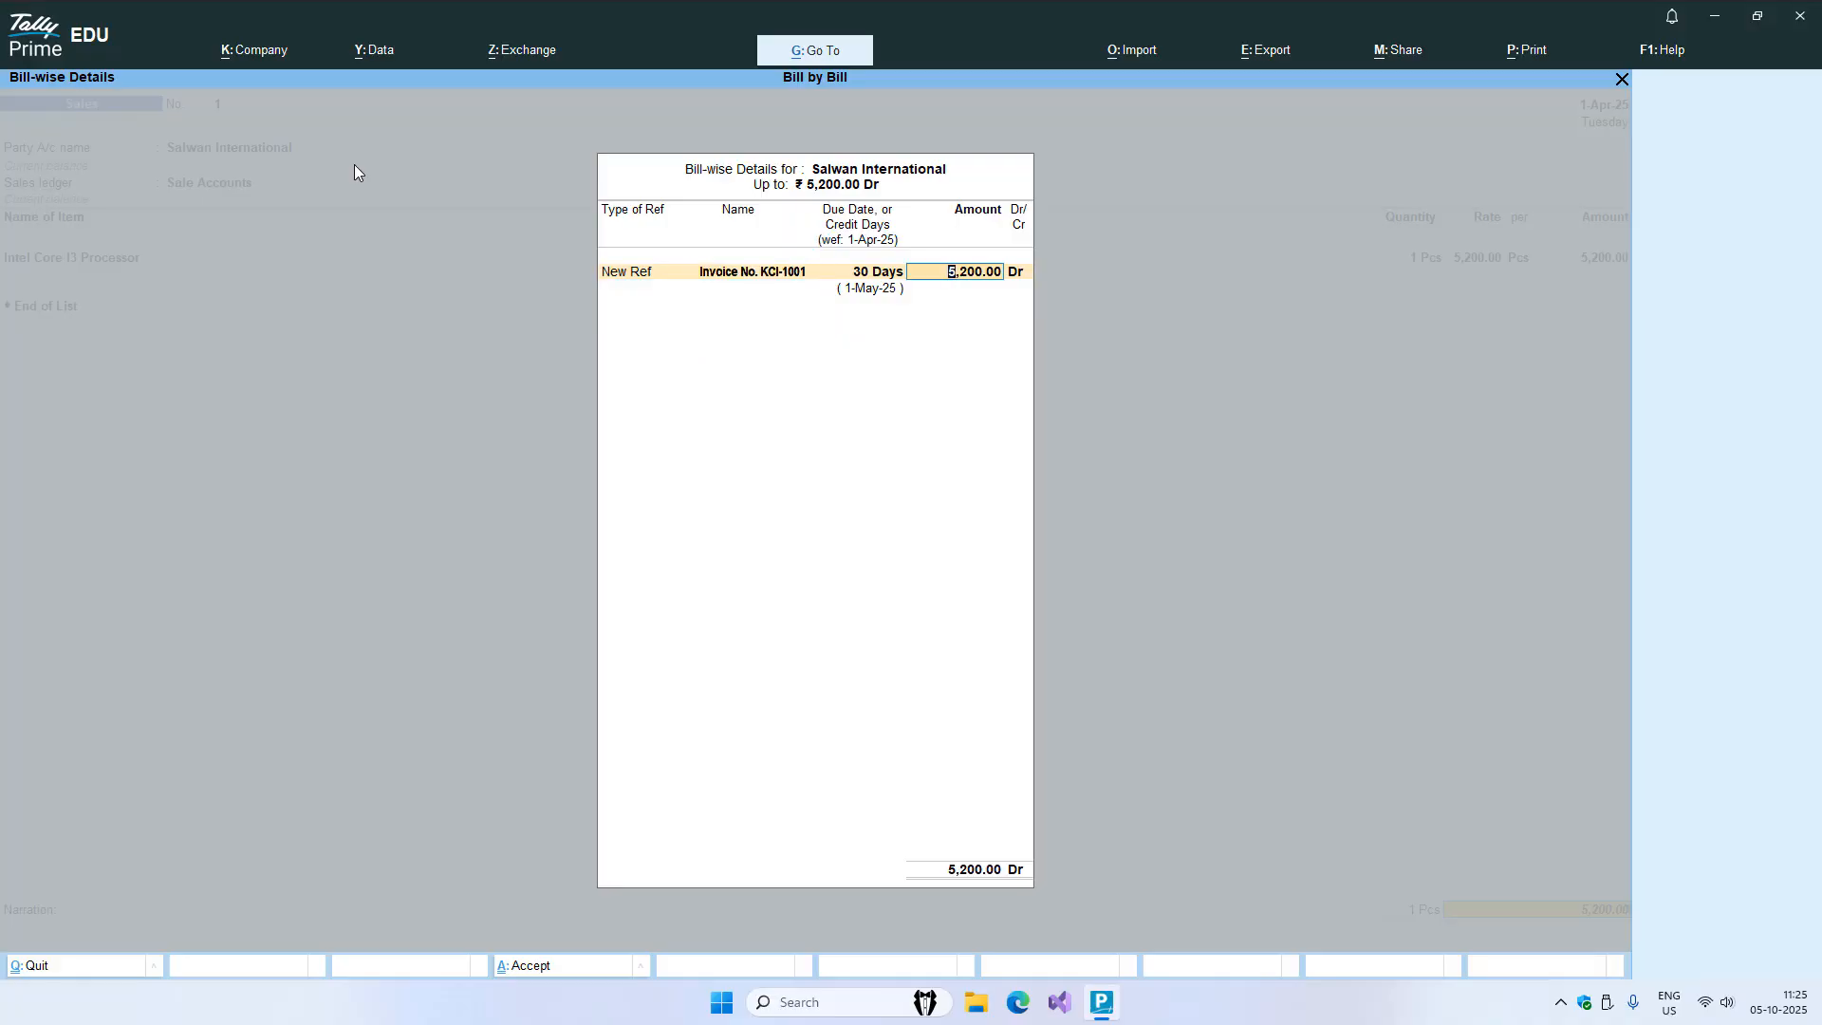
pyautogui.press('Return')
pyautogui.press('Return')
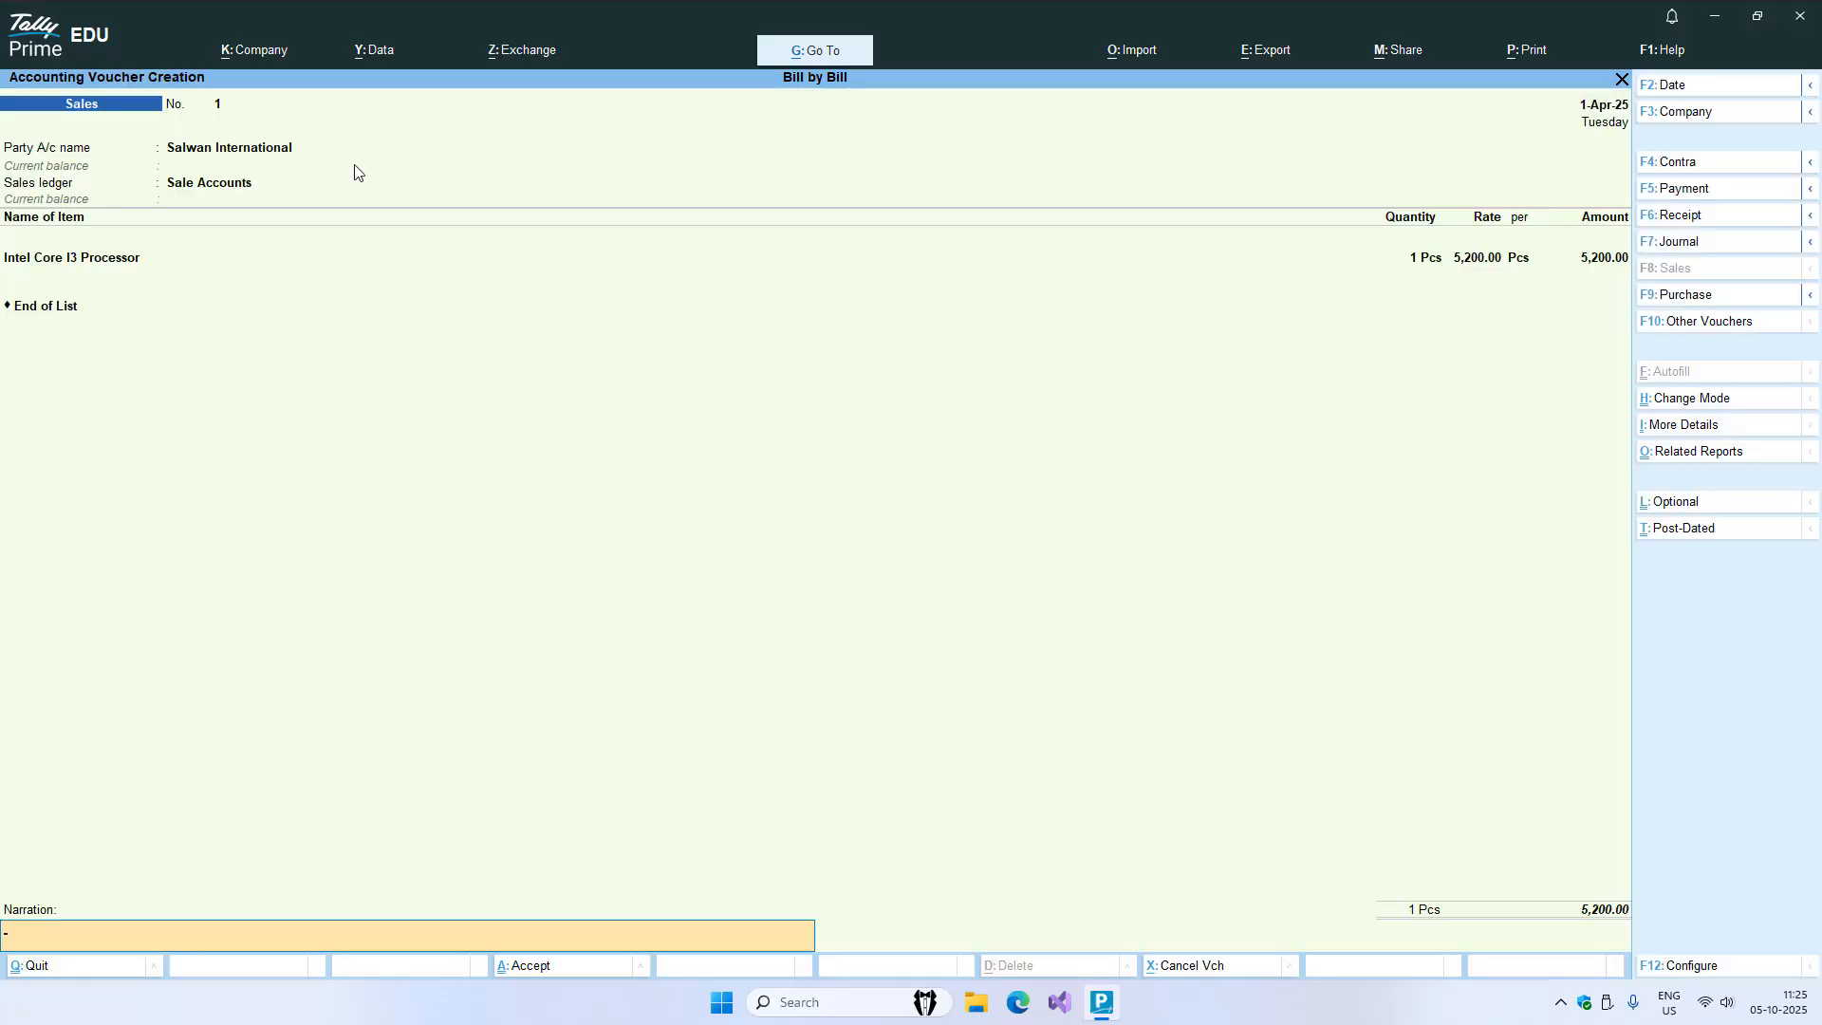
pyautogui.press('Return')
pyautogui.press('Return')
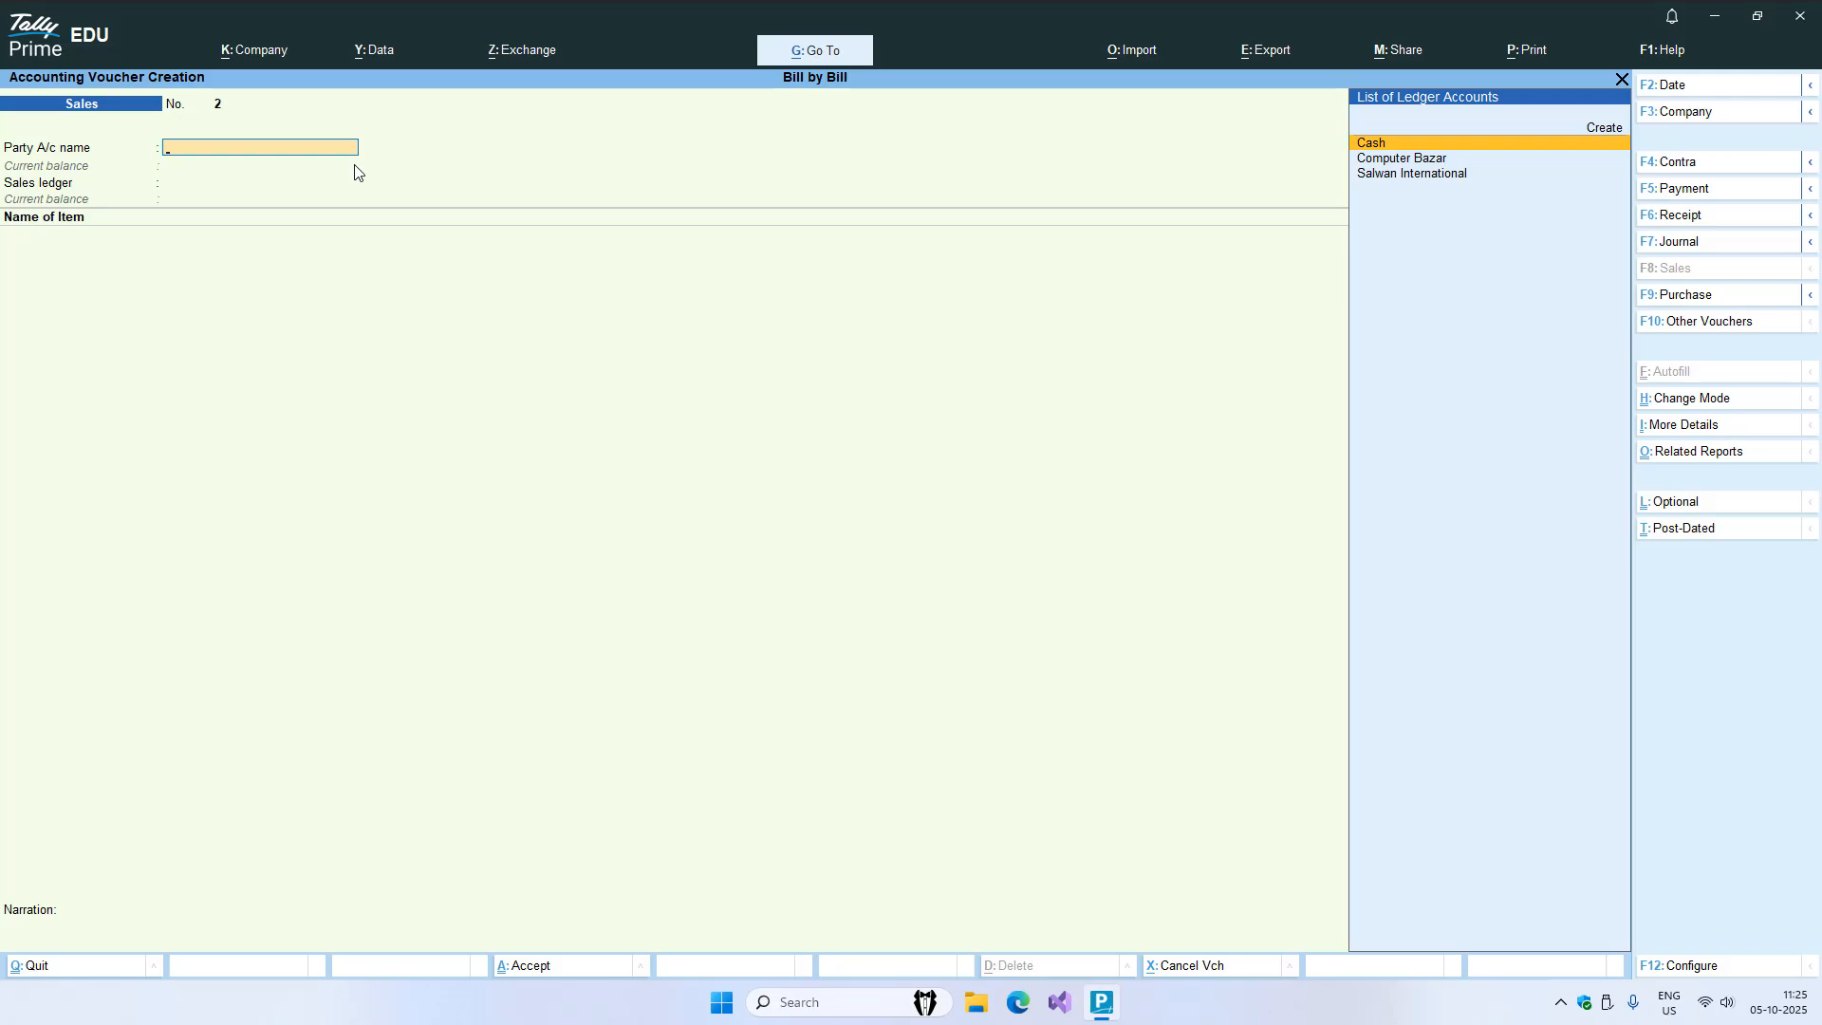
# - Leave voucher entry and display the list of additional reports for the company
pyautogui.press('Escape')
pyautogui.press('Return')
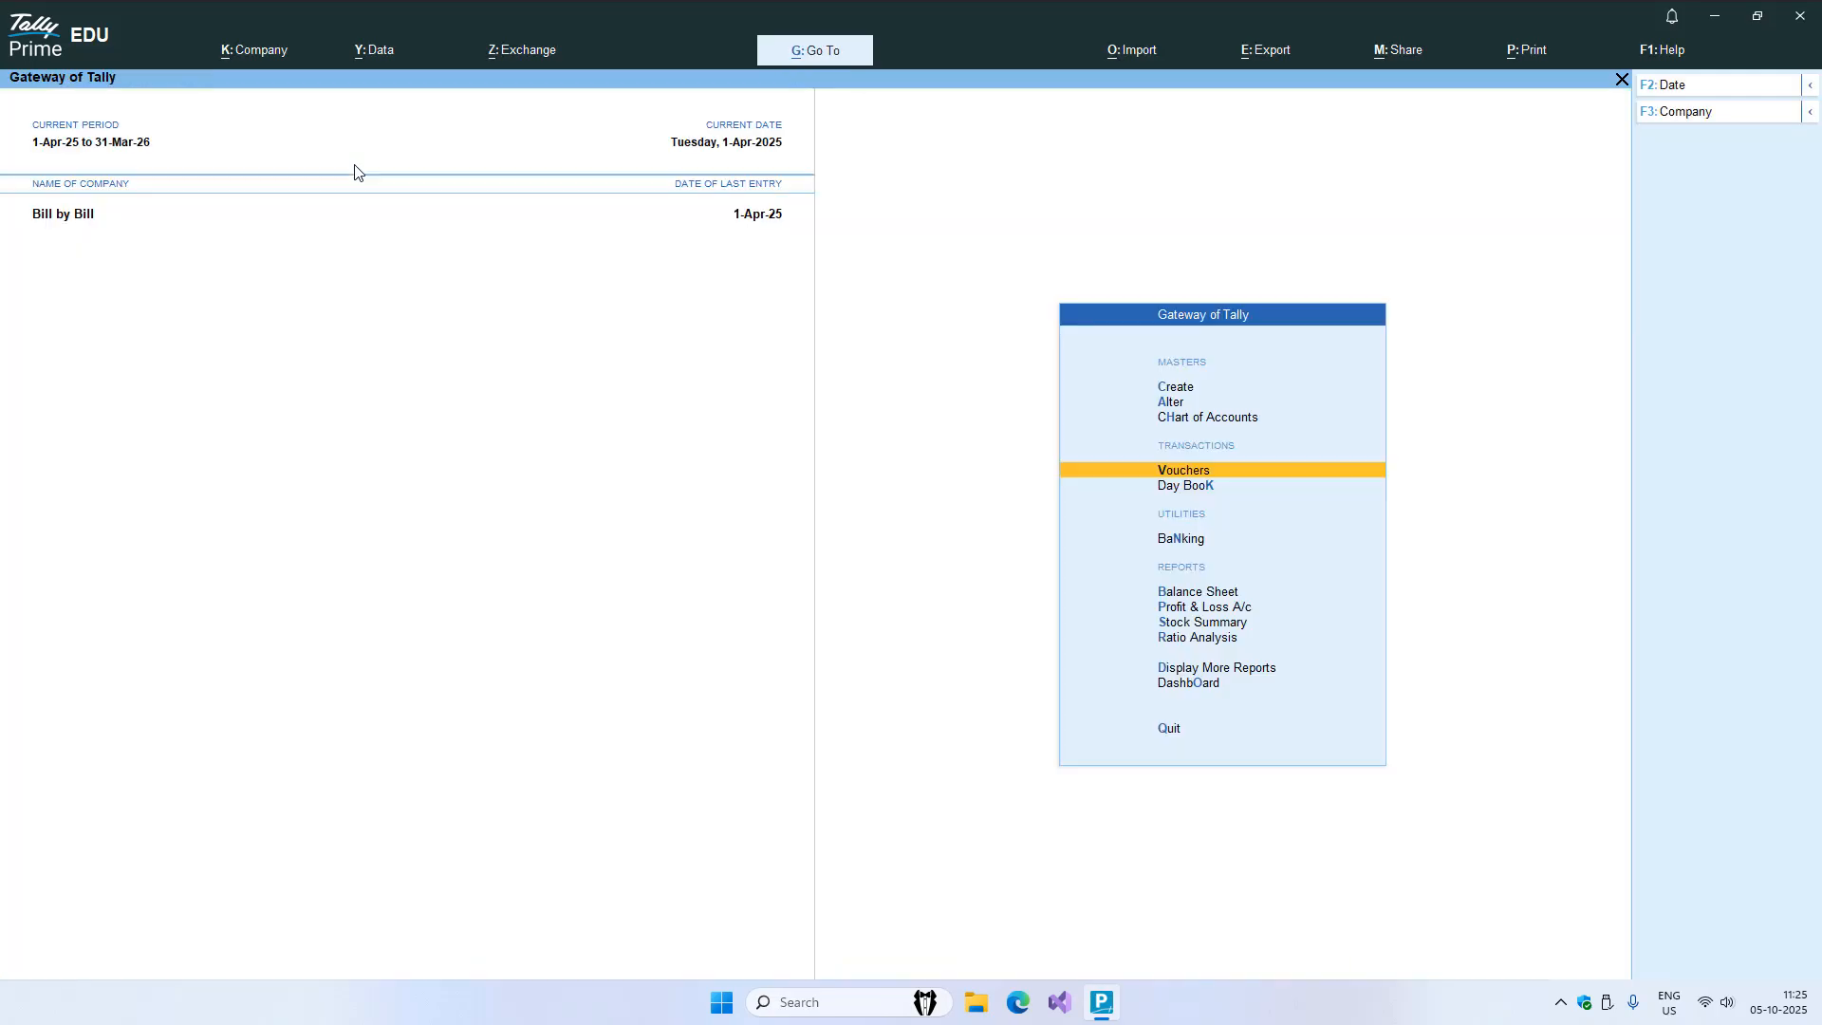
pyautogui.press('Down')
pyautogui.press('Down')
pyautogui.press('Down')
pyautogui.press('Down')
pyautogui.press('Down')
pyautogui.press('Down')
pyautogui.press('Down')
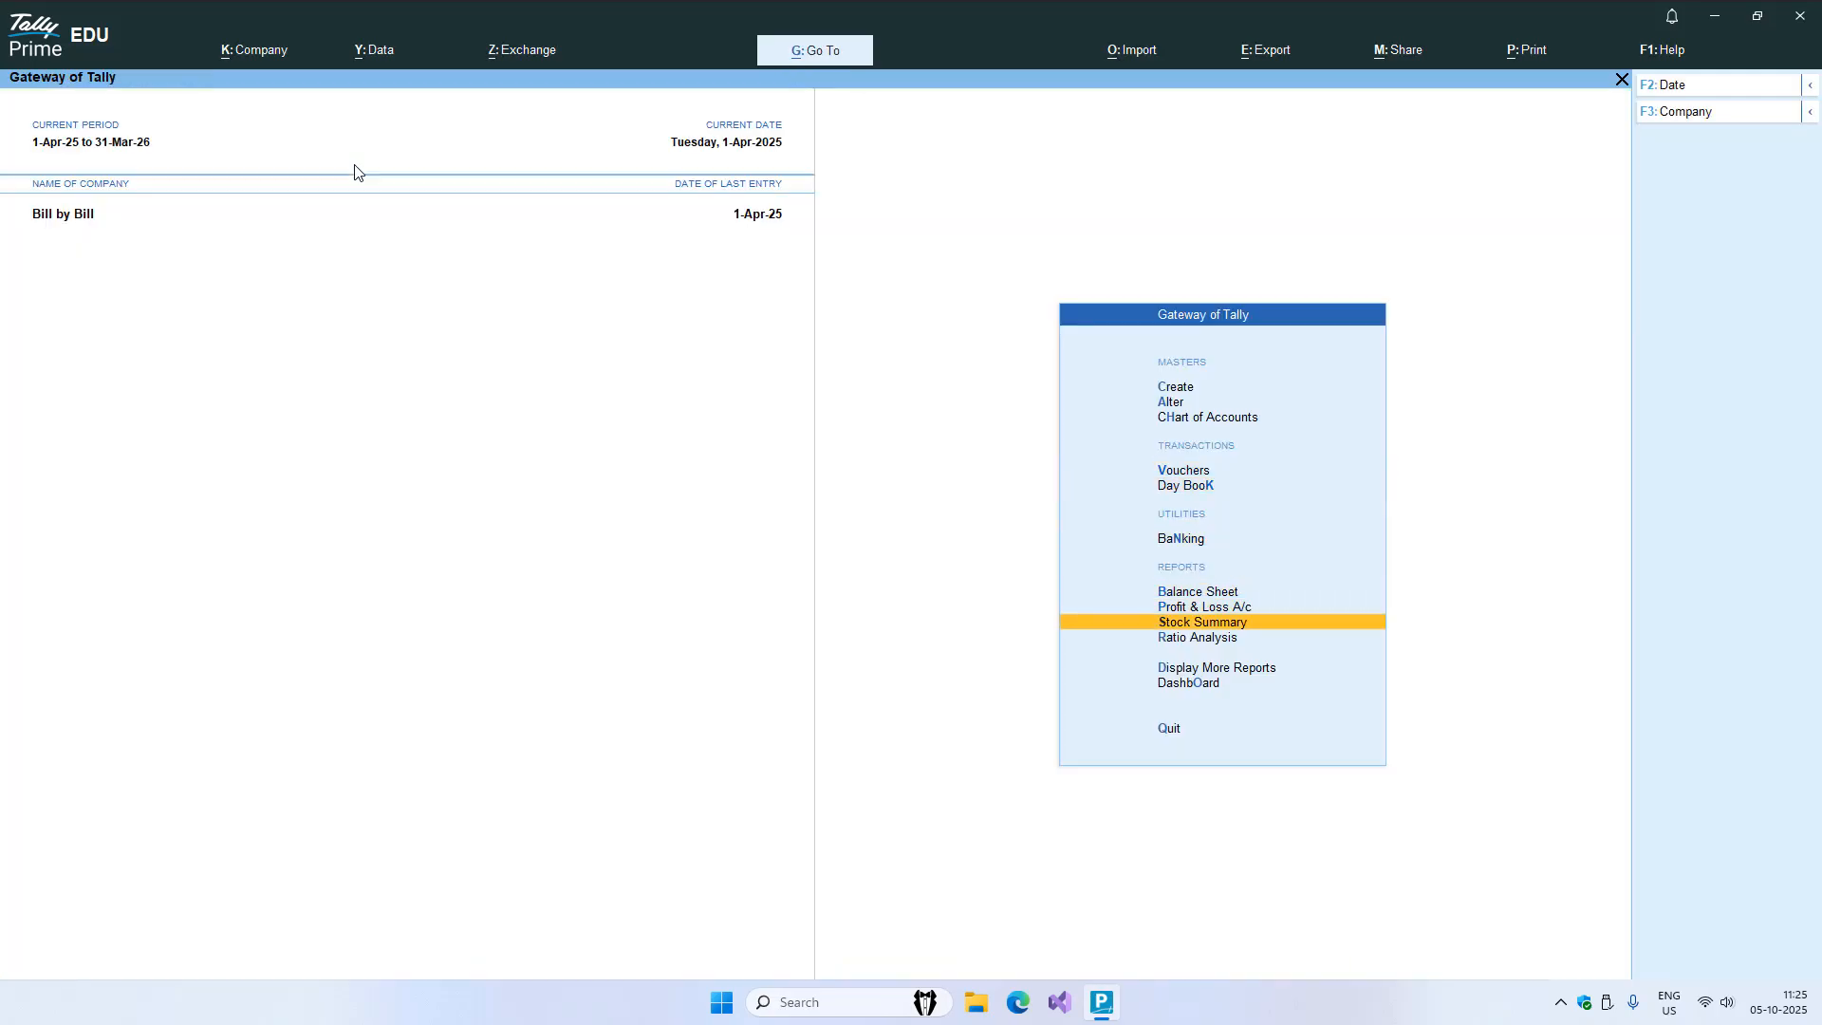
pyautogui.press('Return')
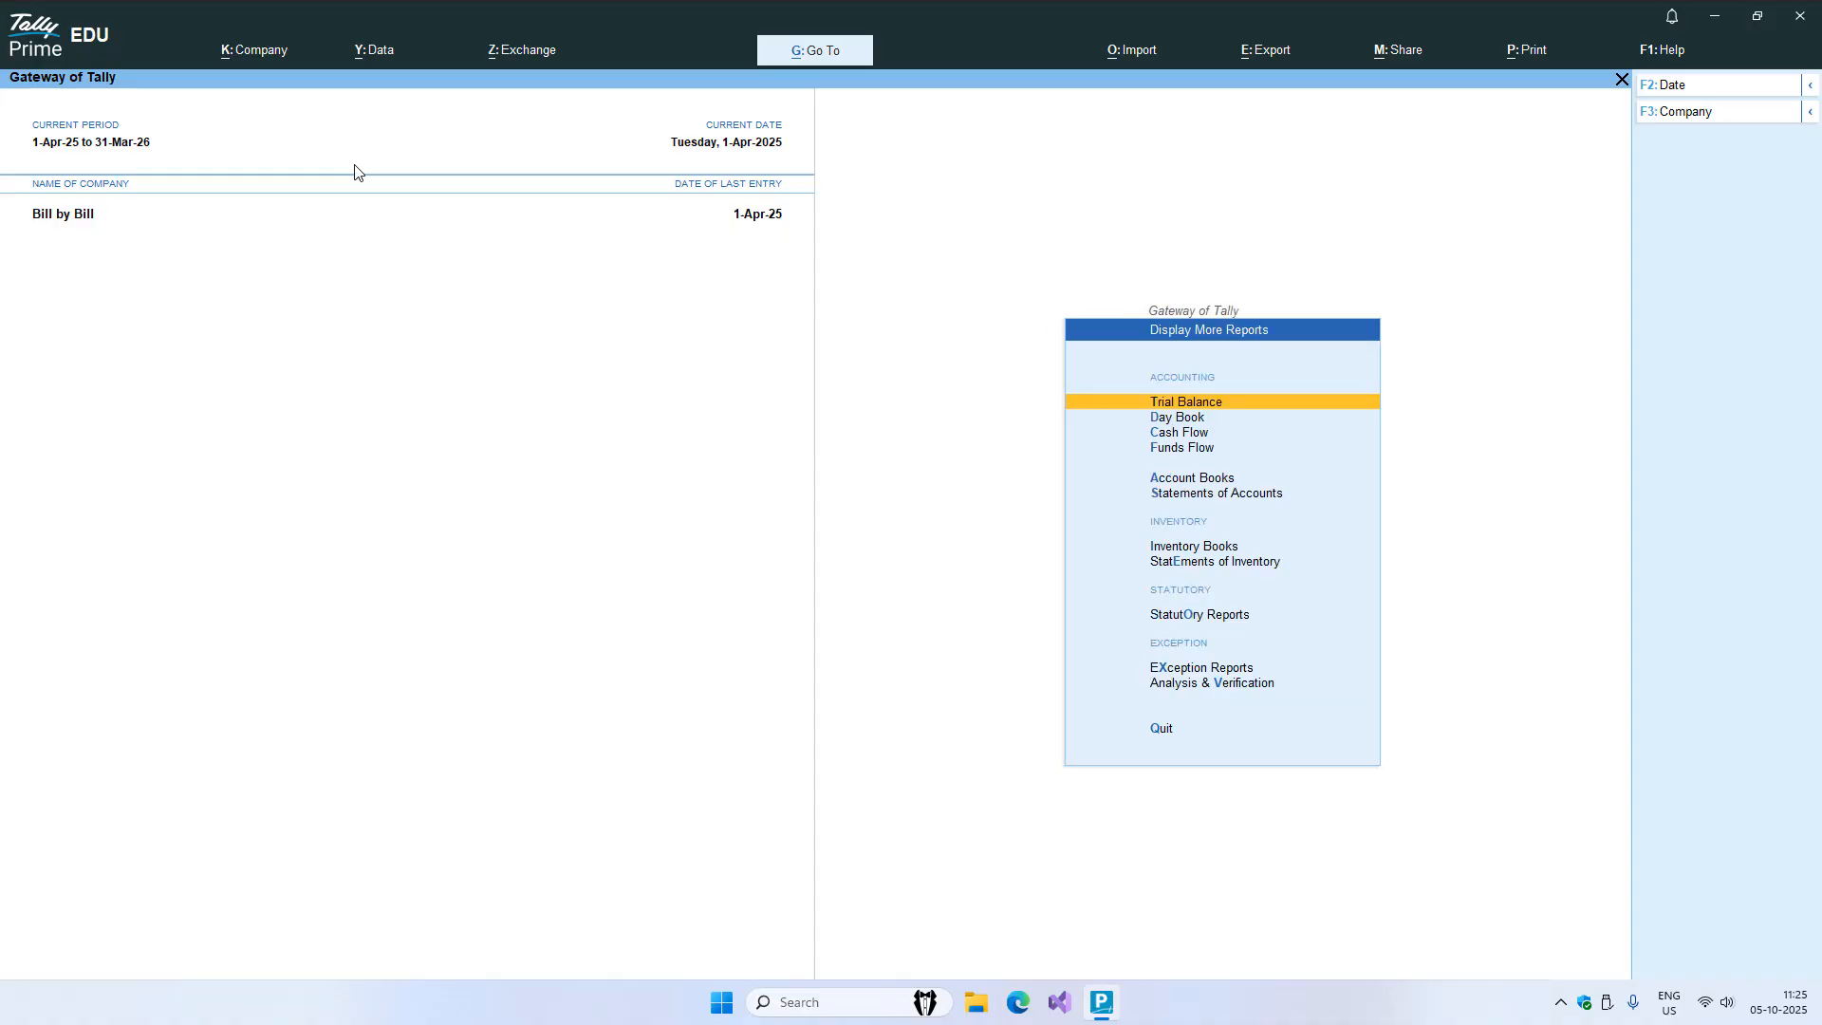
# - Open the Outstandings reports within Statements of Accounts
pyautogui.press('Down')
pyautogui.press('Down')
pyautogui.press('Down')
pyautogui.press('Down')
pyautogui.press('Down')
pyautogui.press('Return')
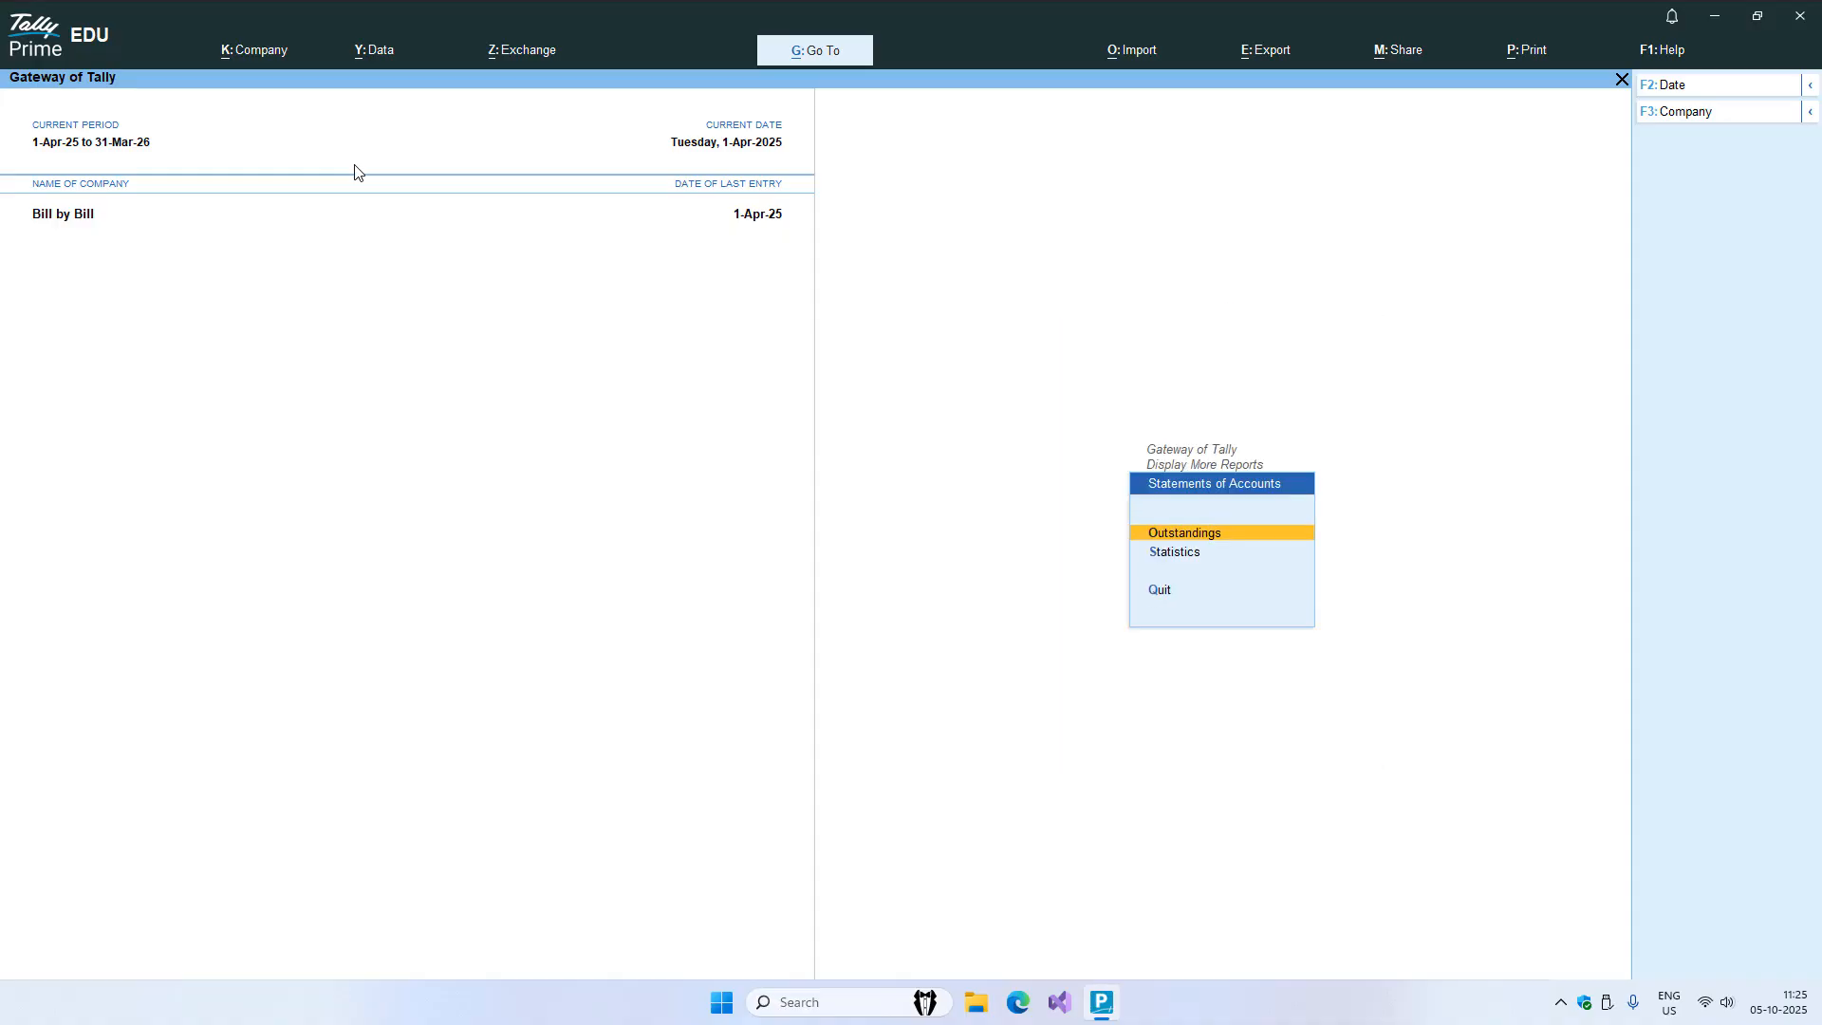
pyautogui.press('Return')
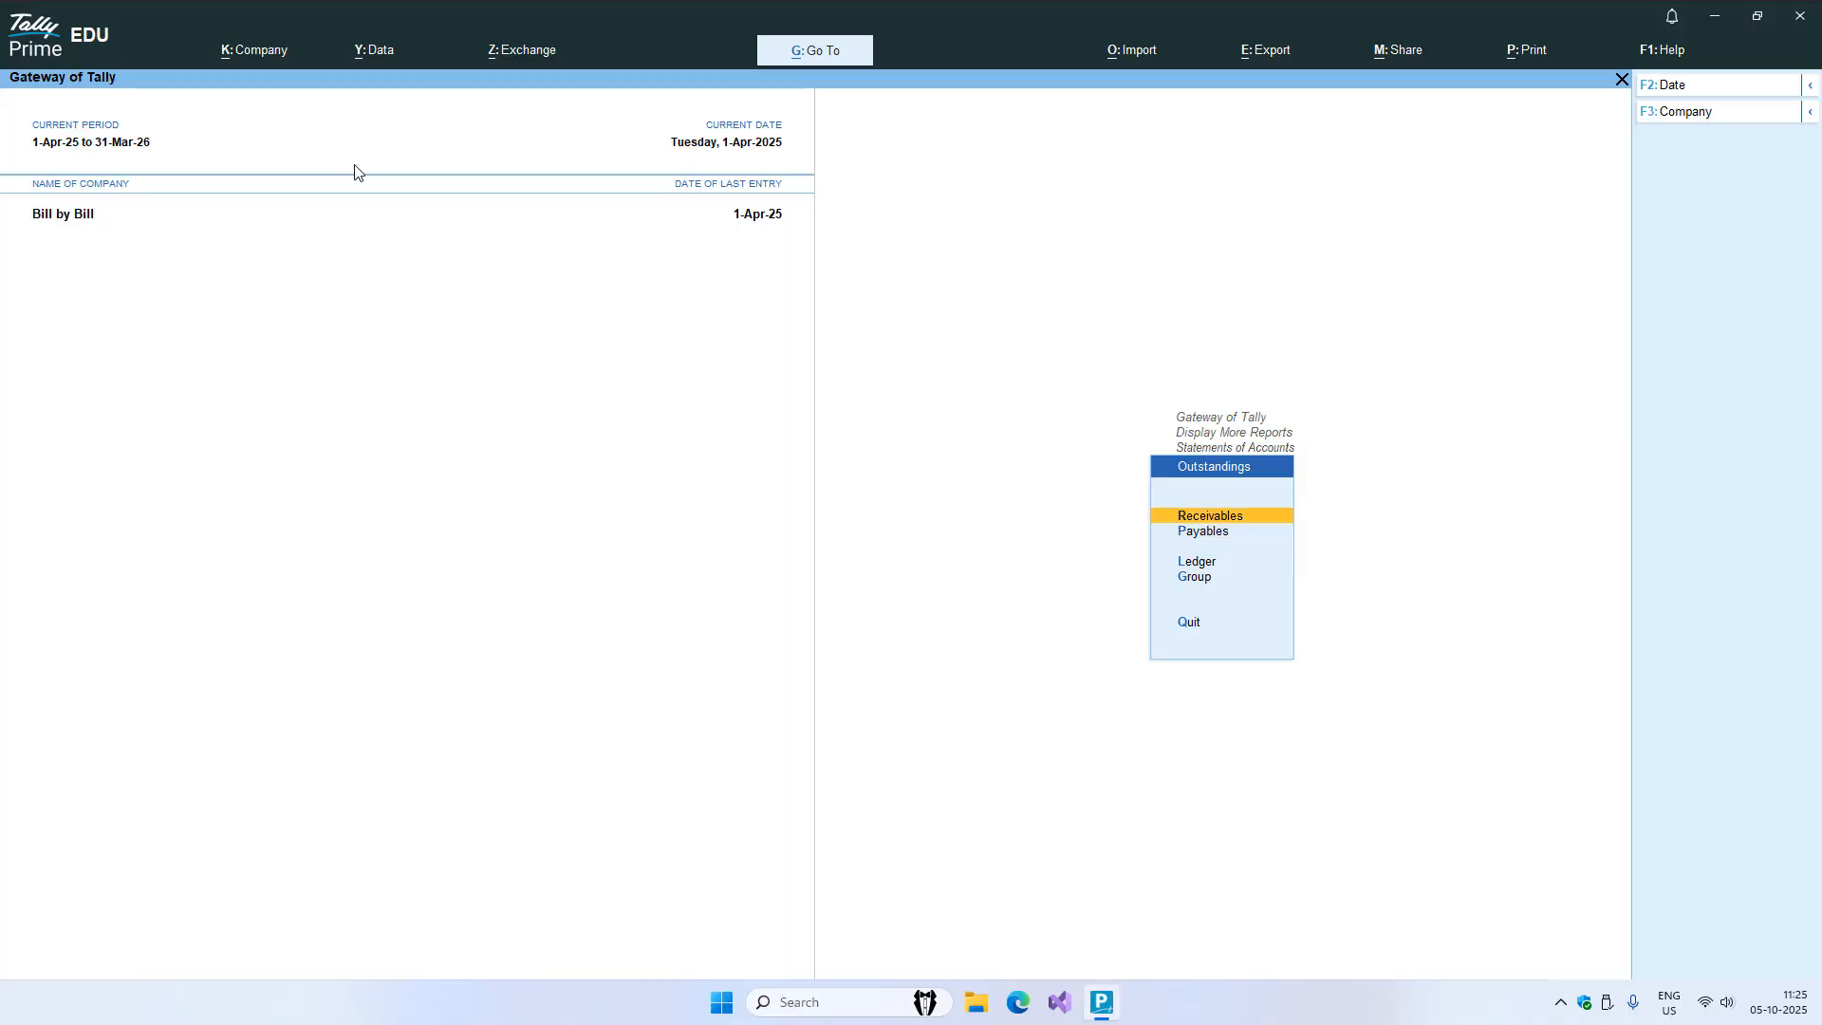
# - View the pending payable bills in the Outstandings reports and return to the Gateway of Tally
pyautogui.press('Down')
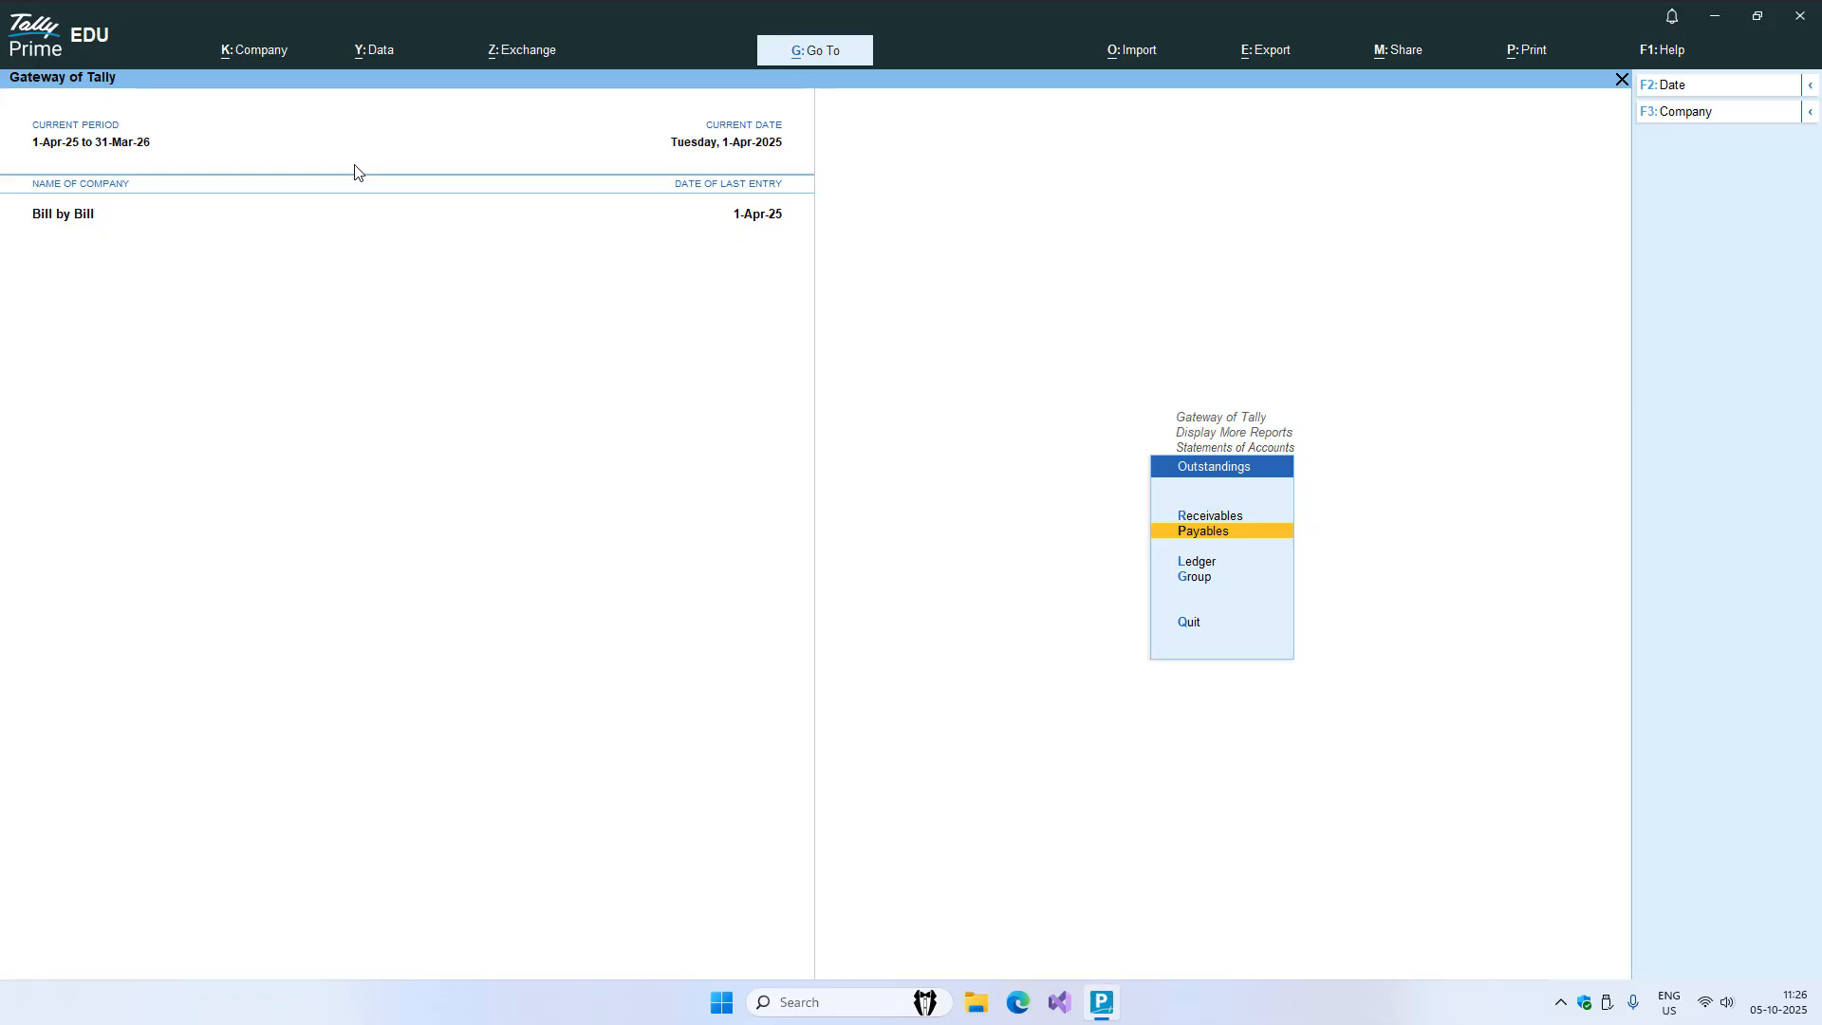
pyautogui.press('Return')
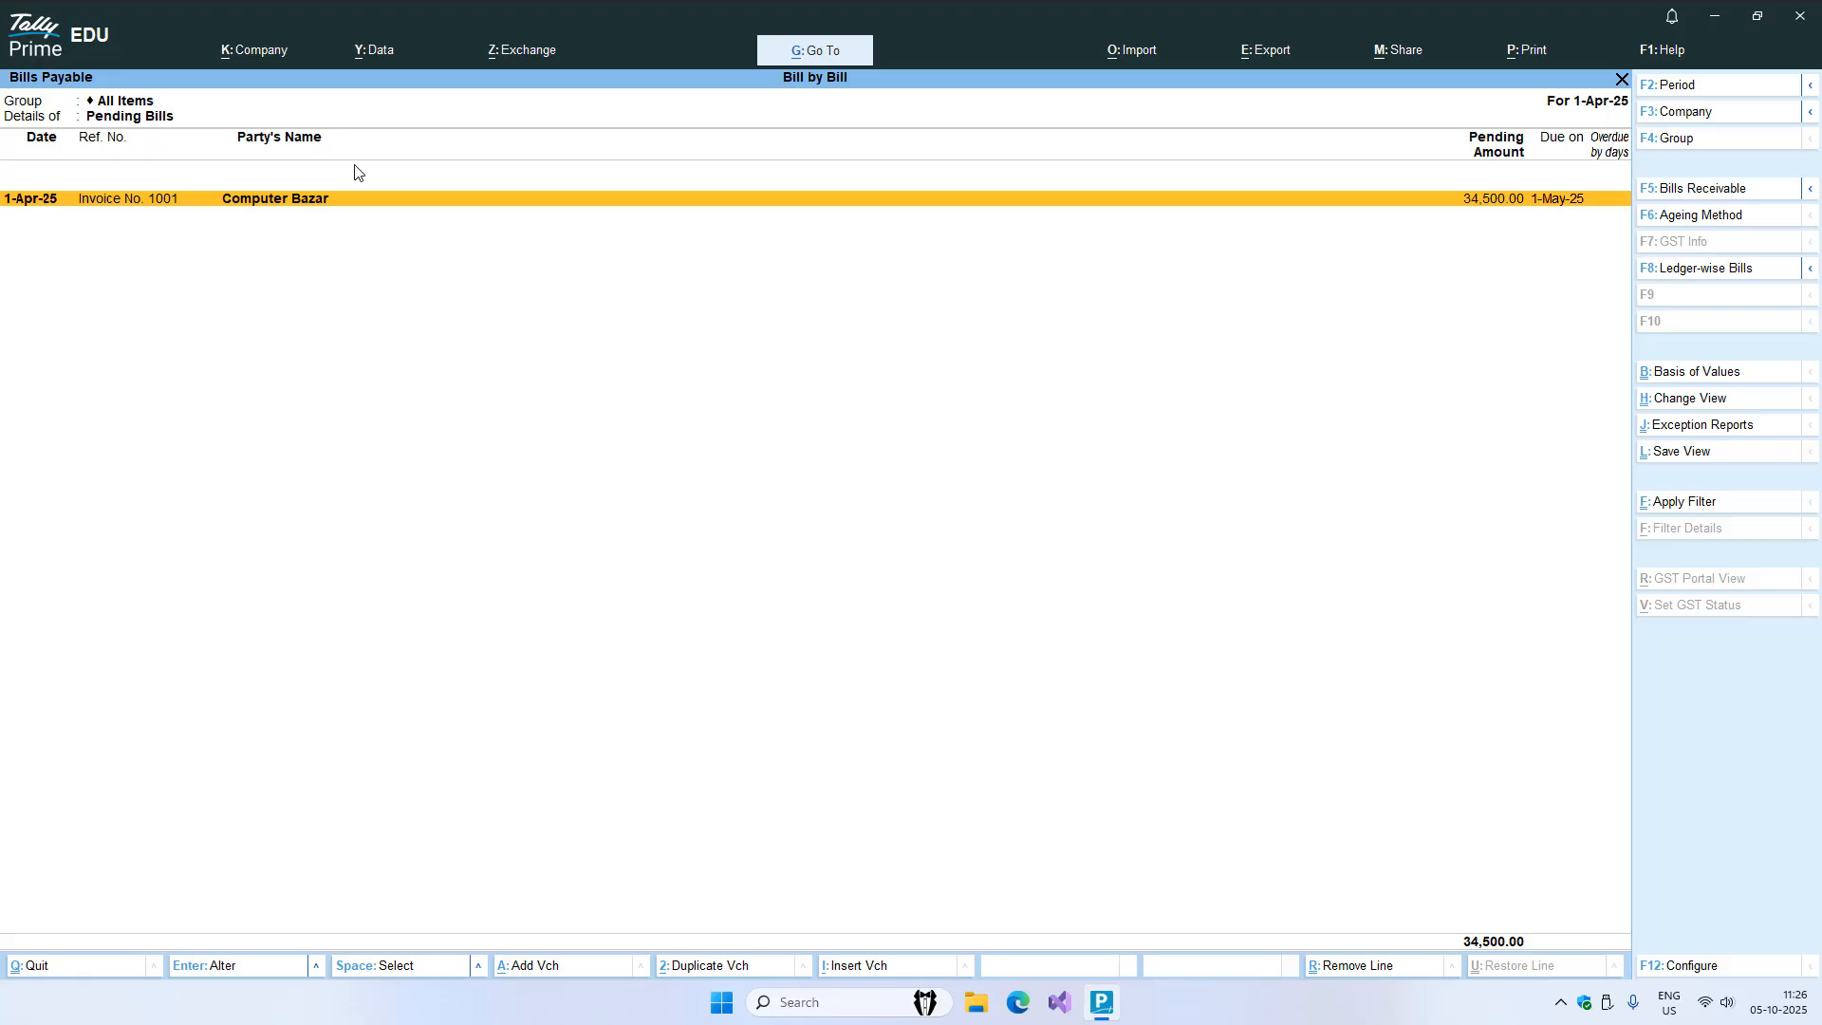
pyautogui.press('Escape')
pyautogui.press('Escape')
pyautogui.press('Escape')
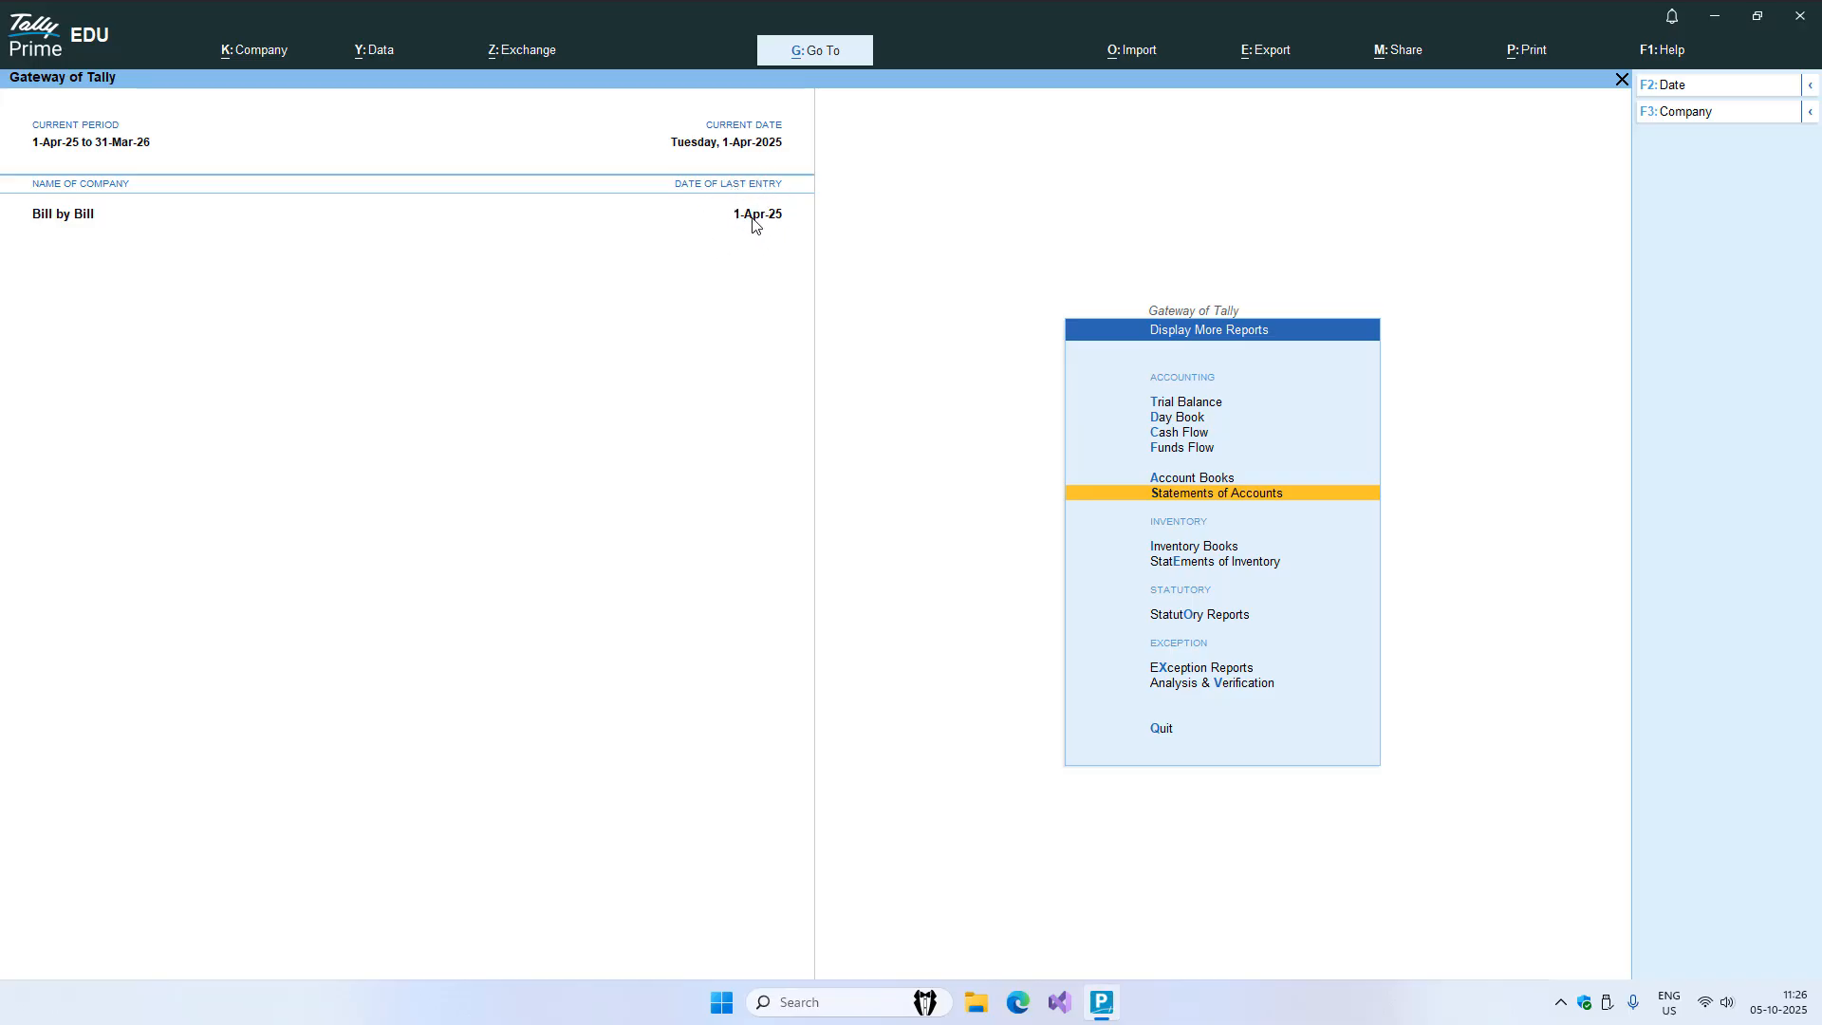
pyautogui.press('Escape')
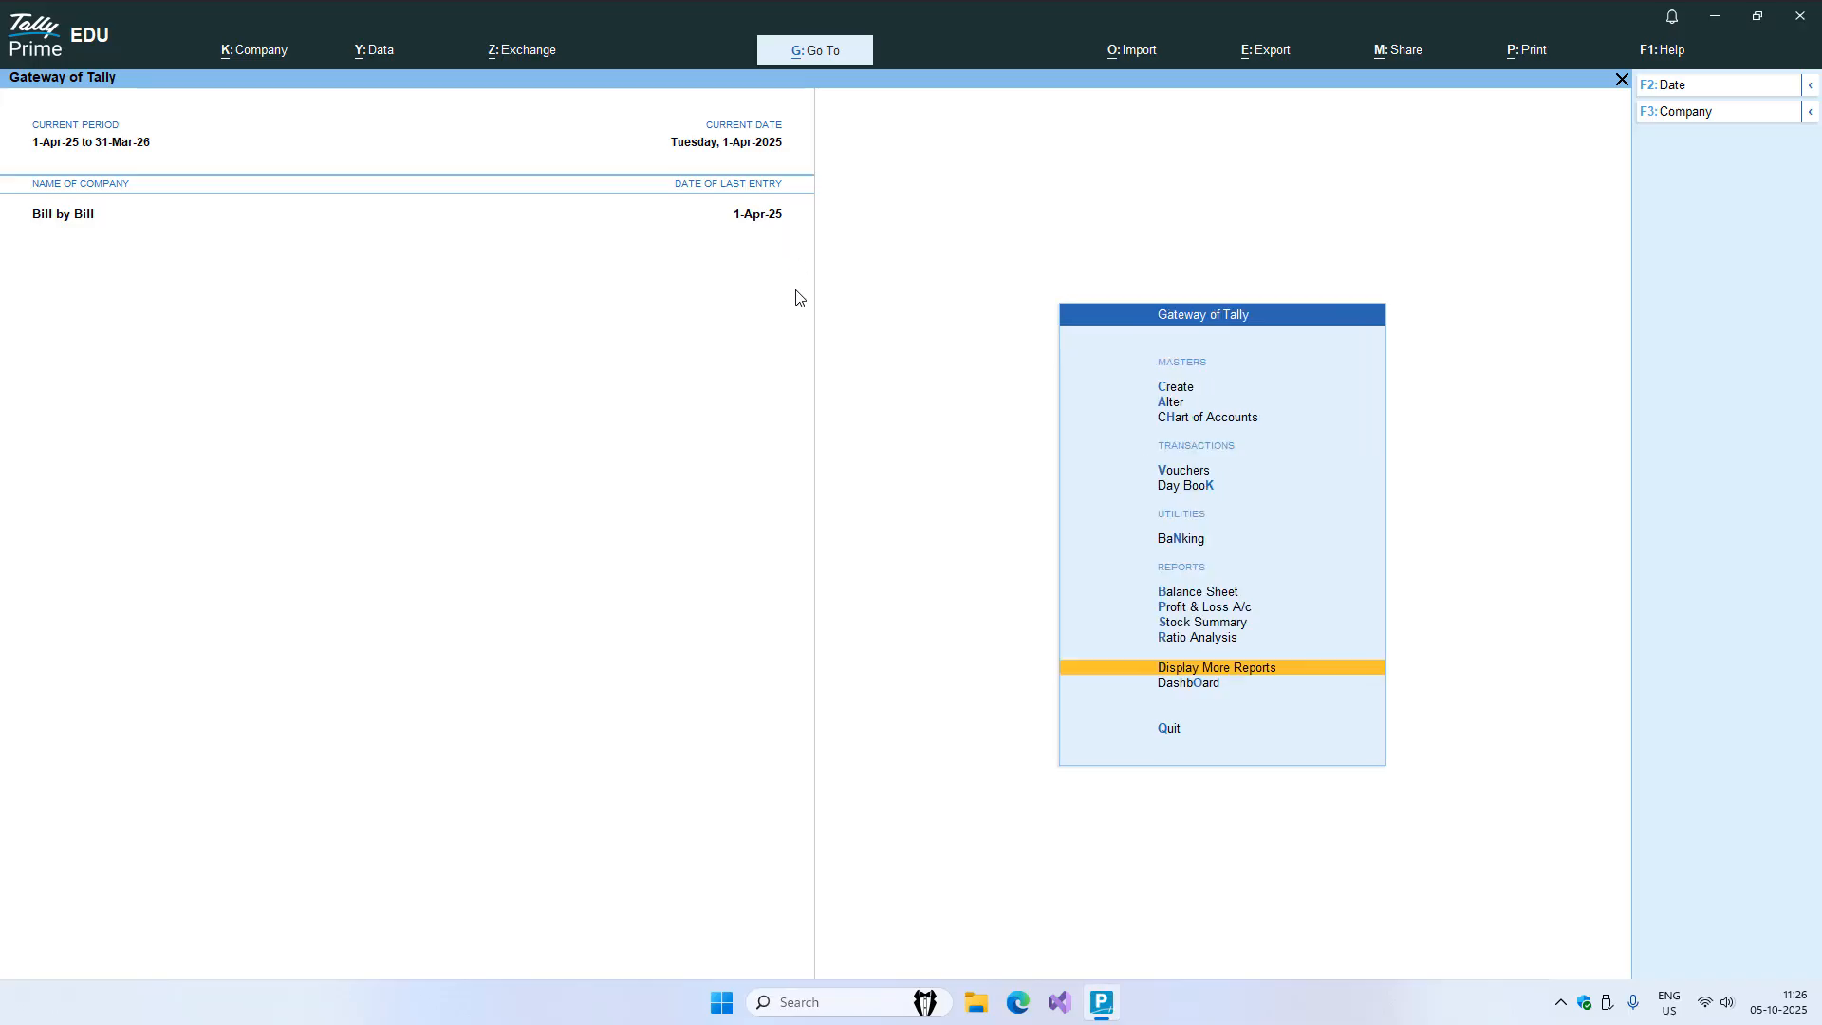
# - Open sales voucher entry and set the voucher date to 1-May-25
pyautogui.press('Up')
pyautogui.press('Up')
pyautogui.press('Up')
pyautogui.press('Up')
pyautogui.press('Up')
pyautogui.press('Up')
pyautogui.press('Up')
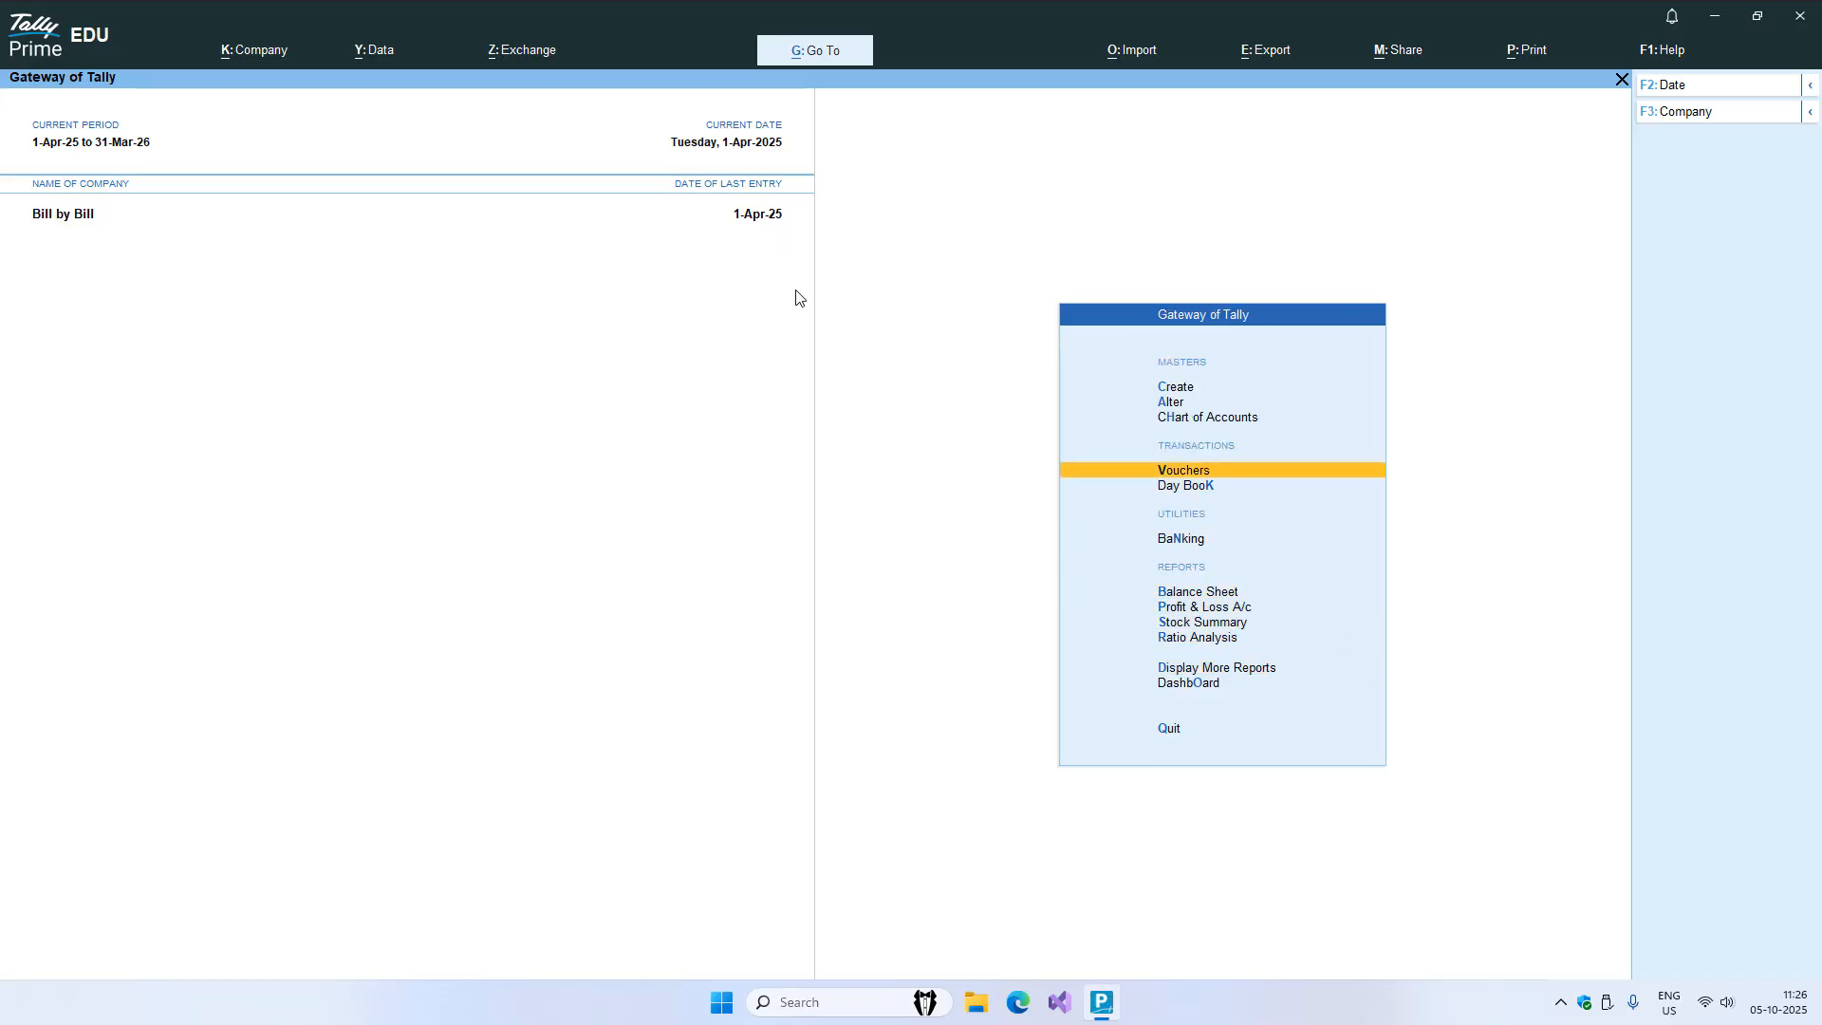
pyautogui.press('Return')
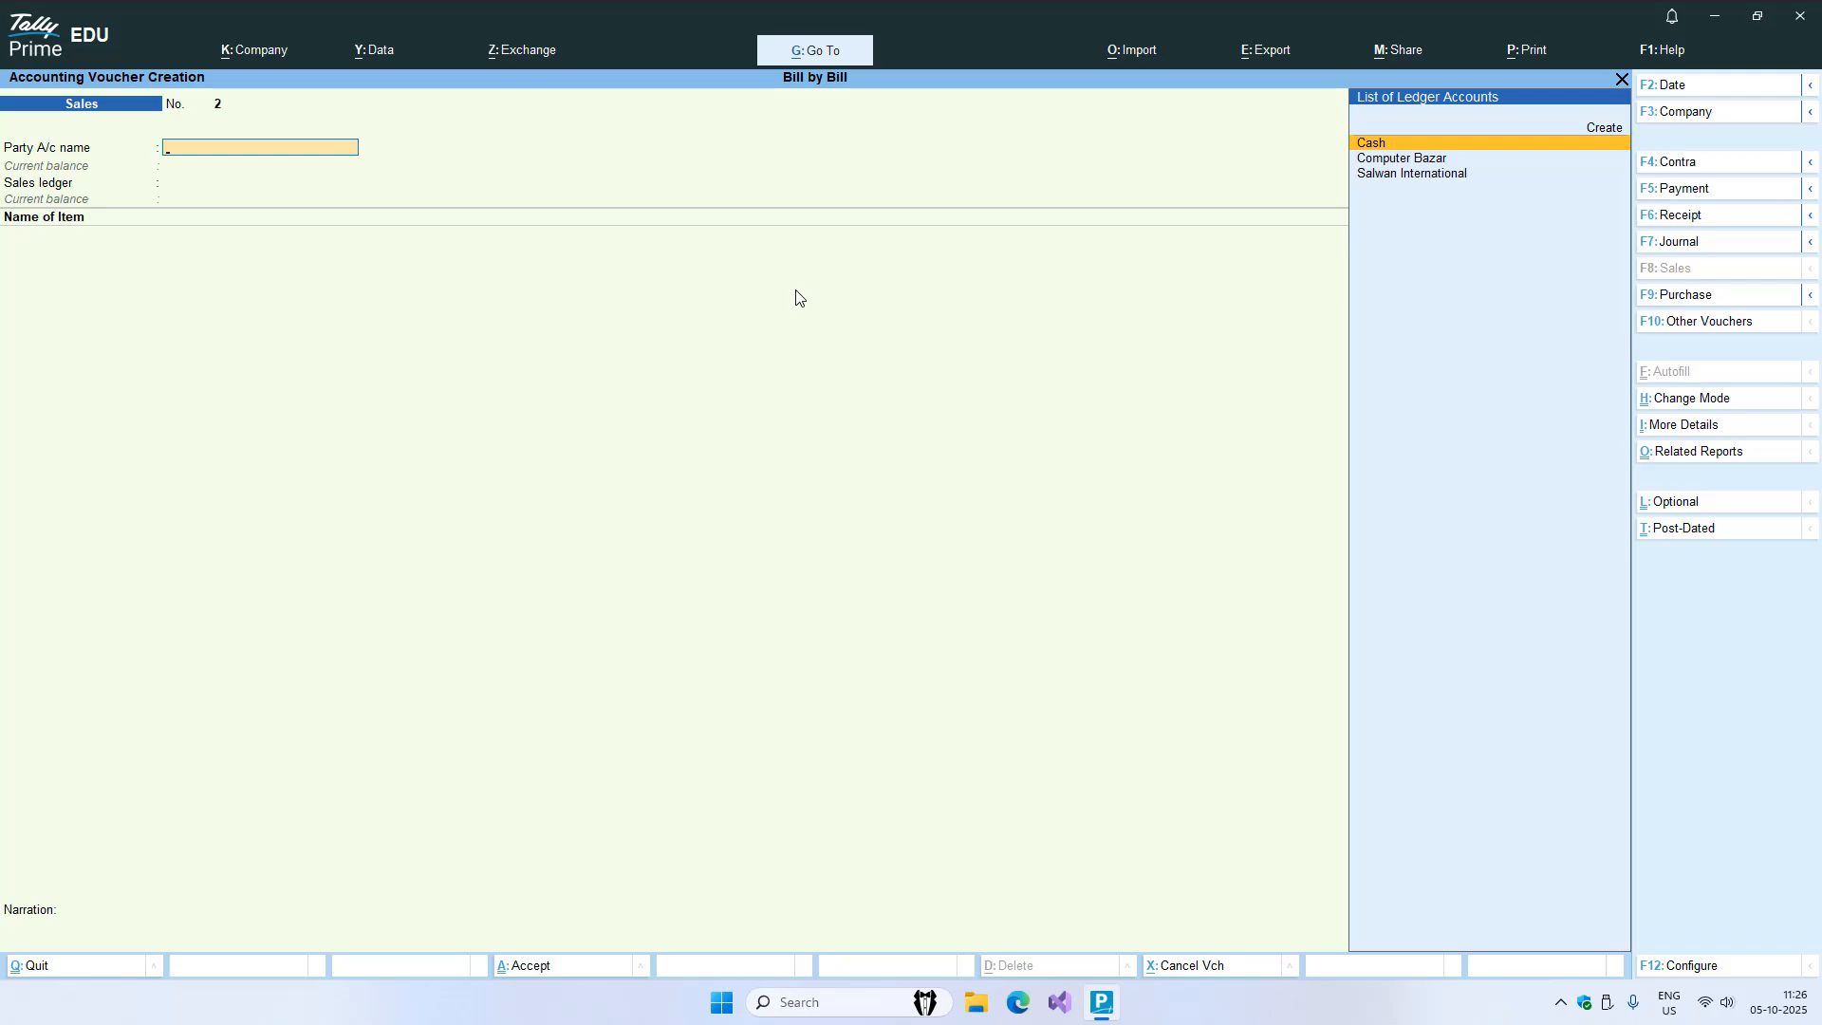
pyautogui.press('F2')
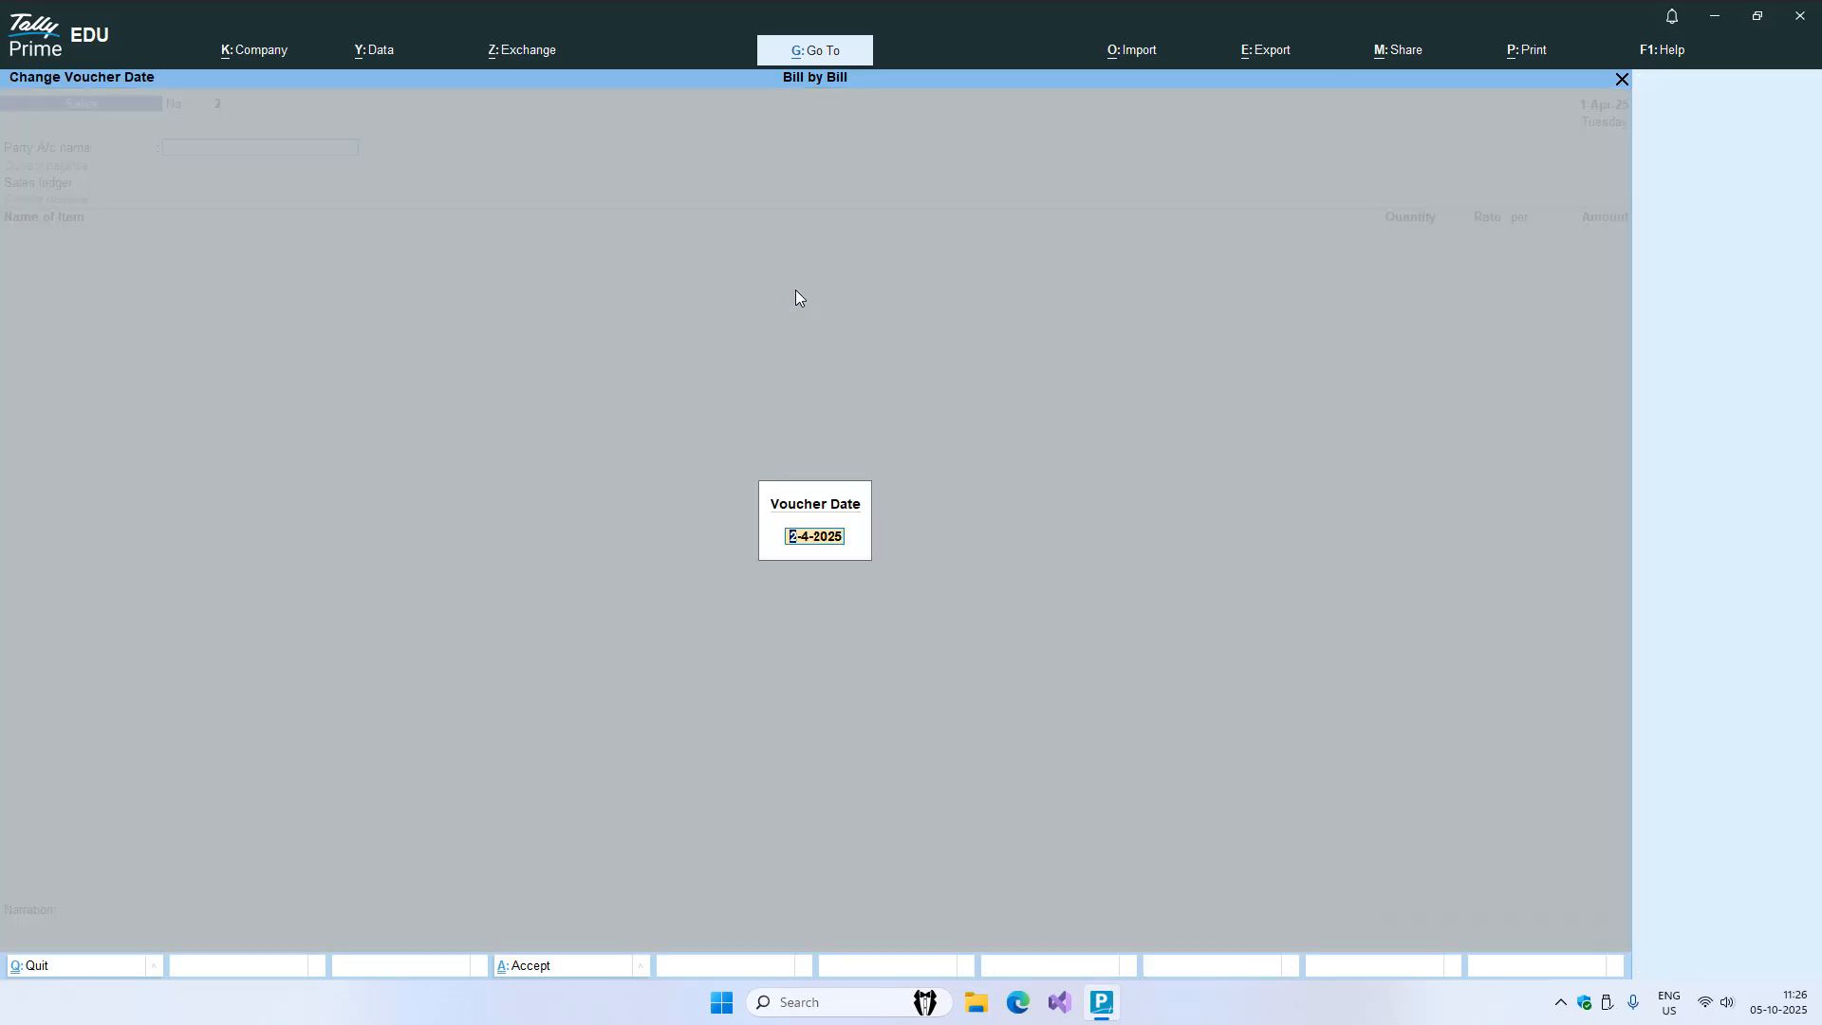
pyautogui.write('1-5')
pyautogui.press('Return')
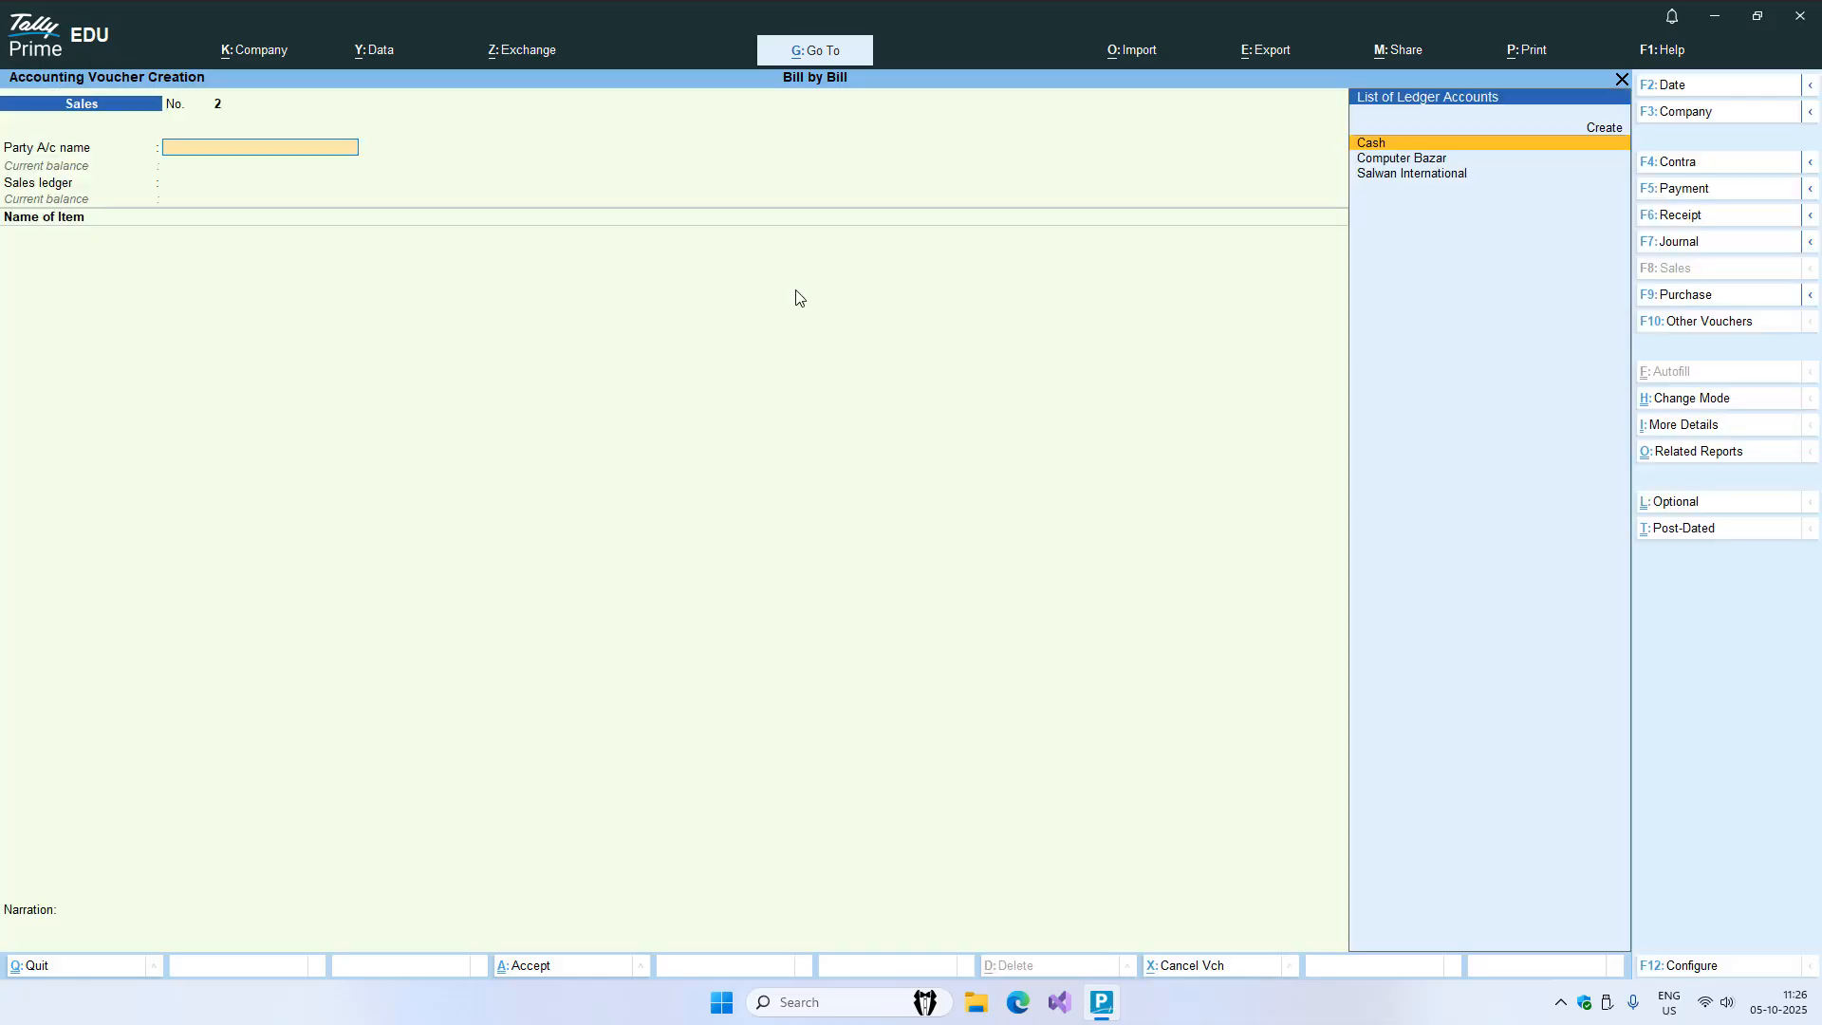
# - Choose Salwan International as the sales voucher's party and abandon the voucher
pyautogui.press('Down')
pyautogui.press('Down')
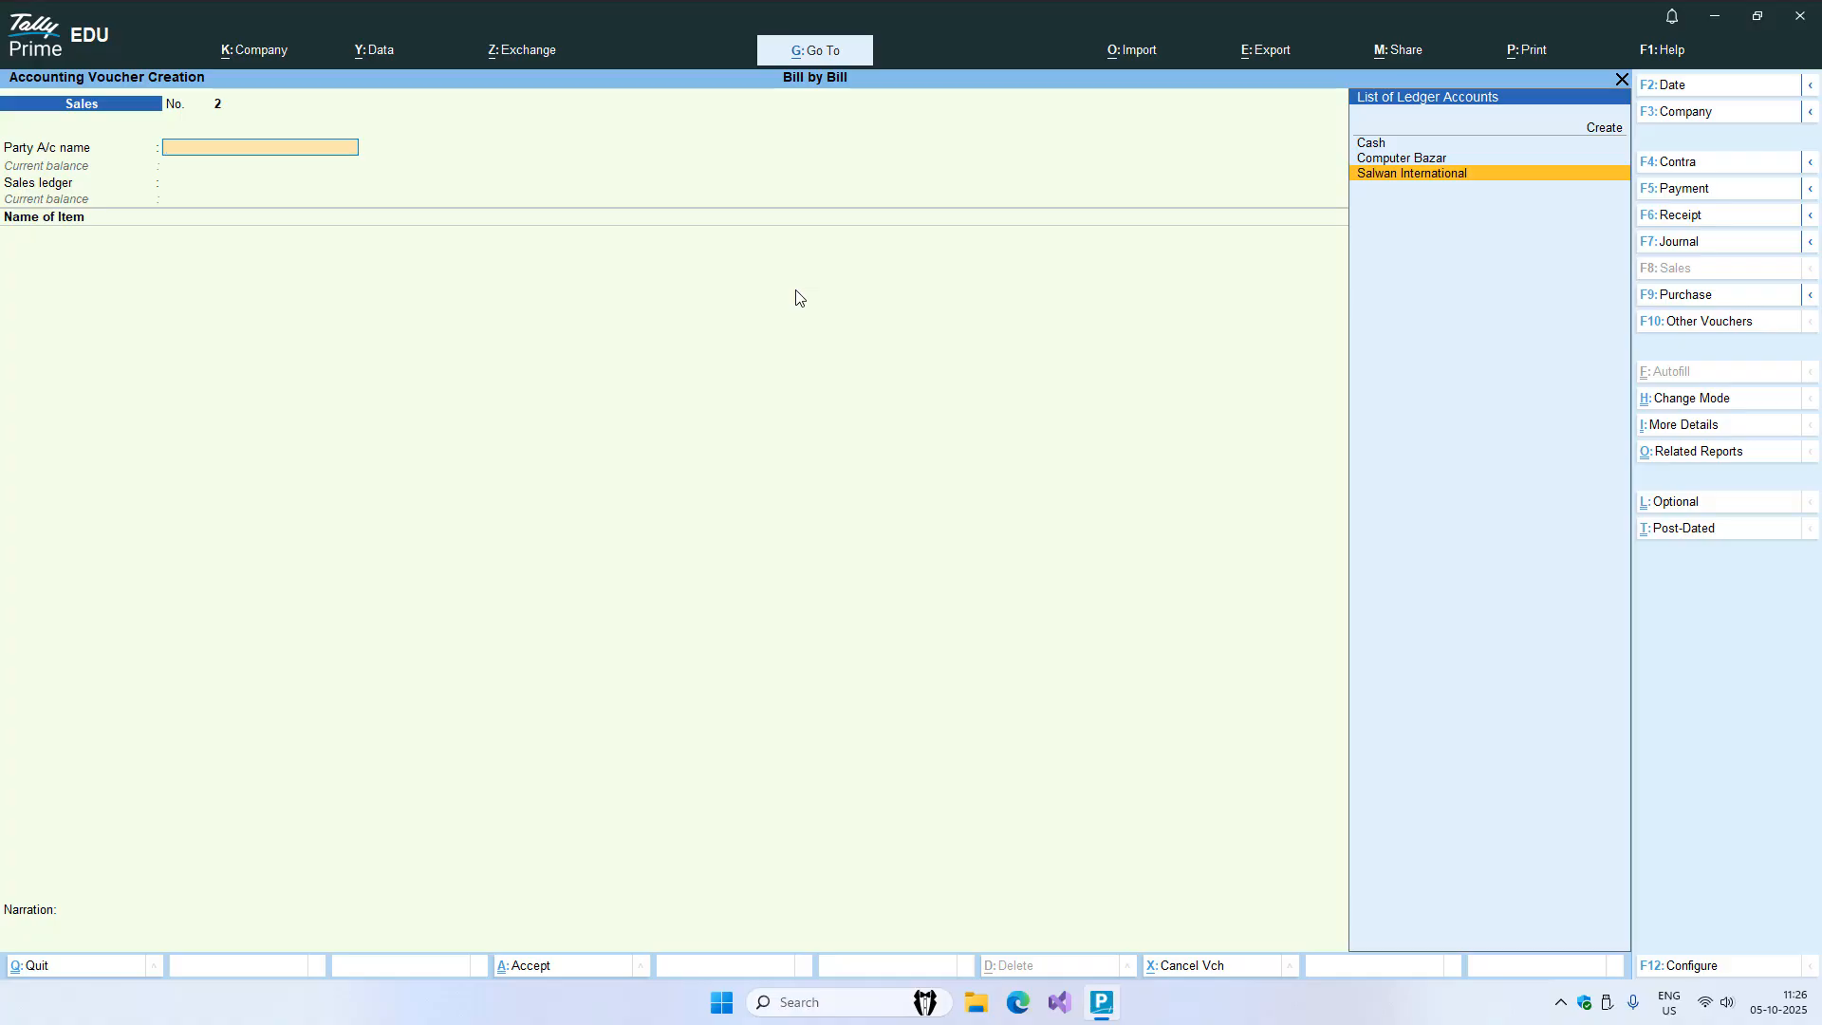
pyautogui.press('Return')
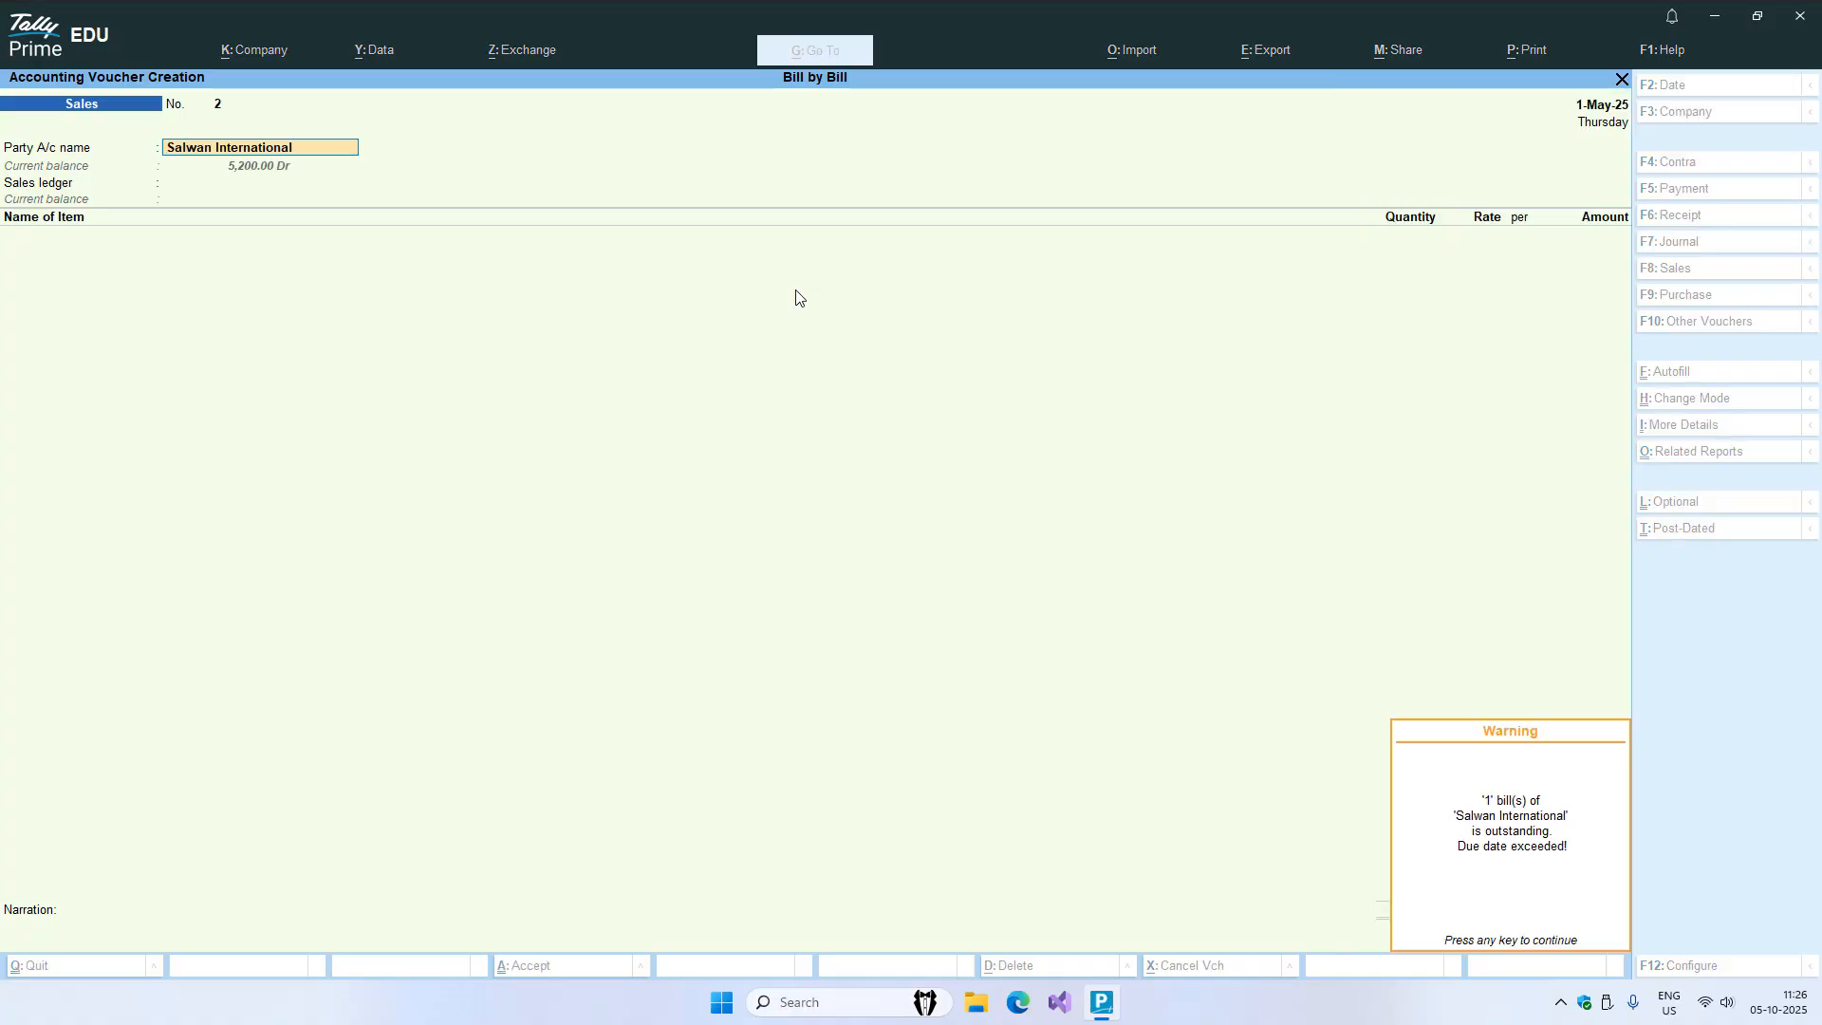
pyautogui.press('Escape')
pyautogui.press('Escape')
pyautogui.press('Escape')
pyautogui.press('Escape')
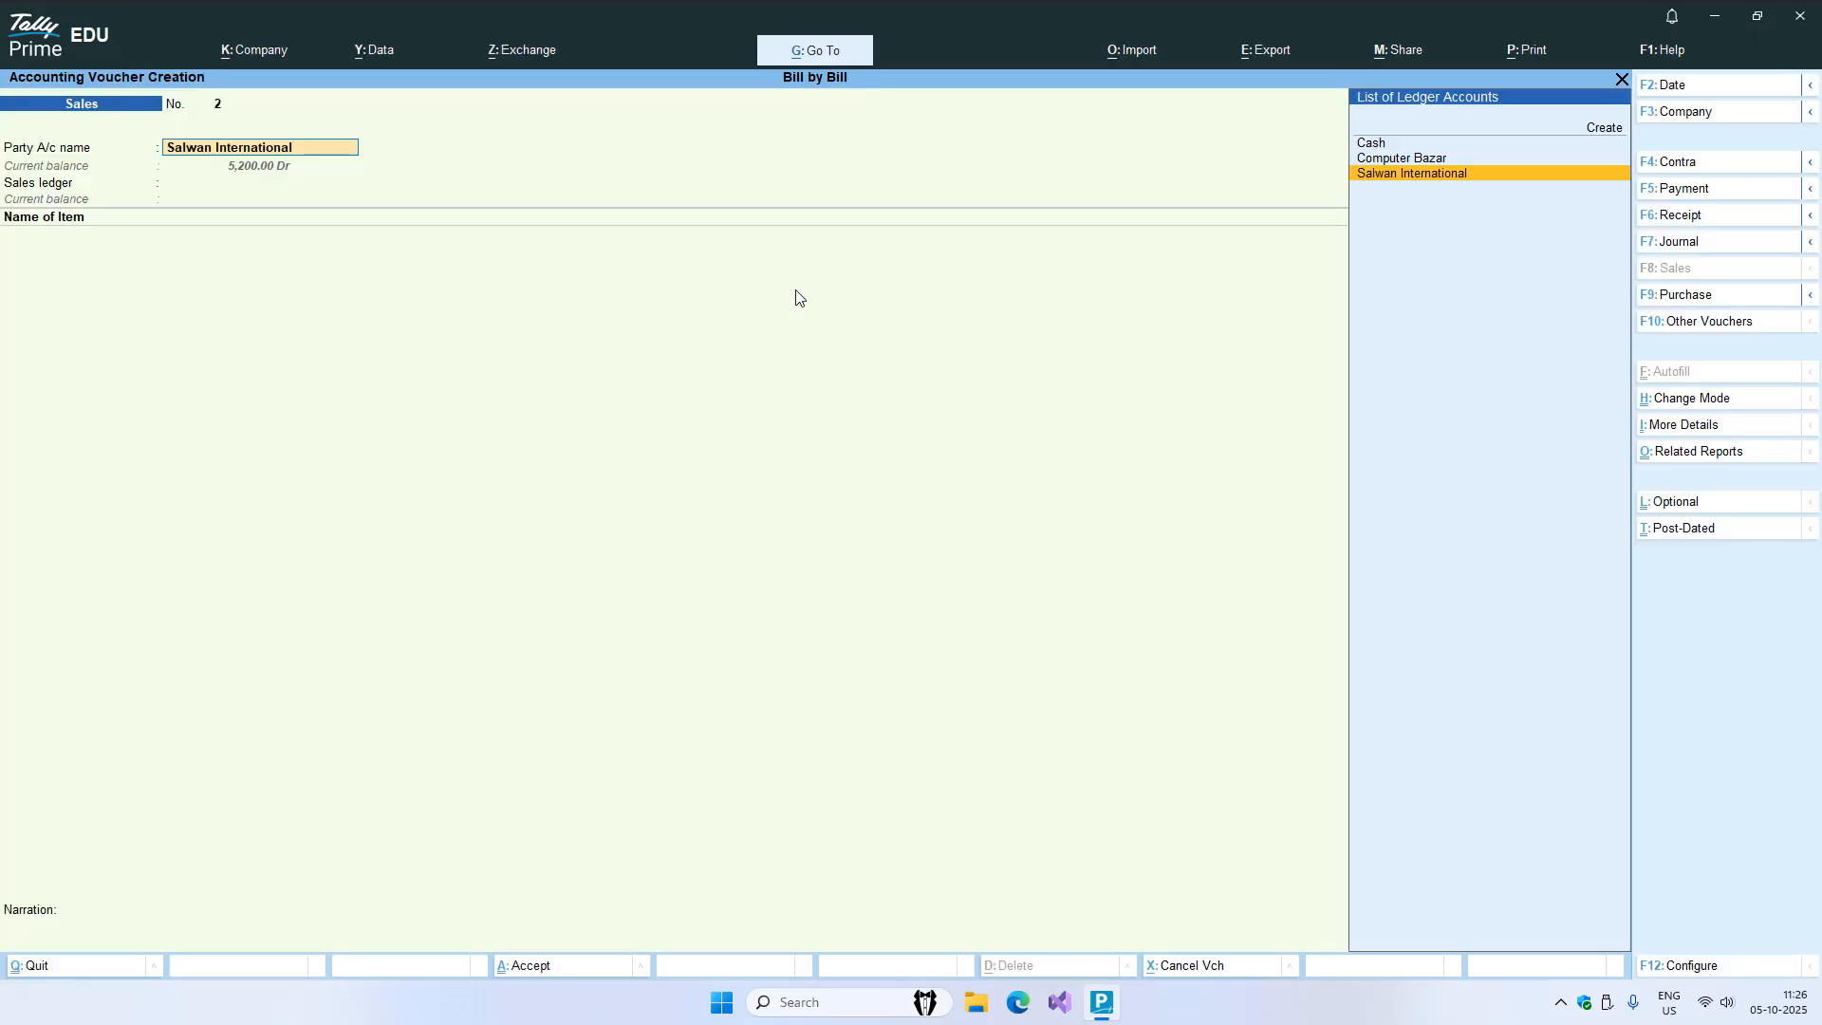
pyautogui.press('y')
# - Open the Salwan International ledger for alteration
pyautogui.press('Up')
pyautogui.press('Up')
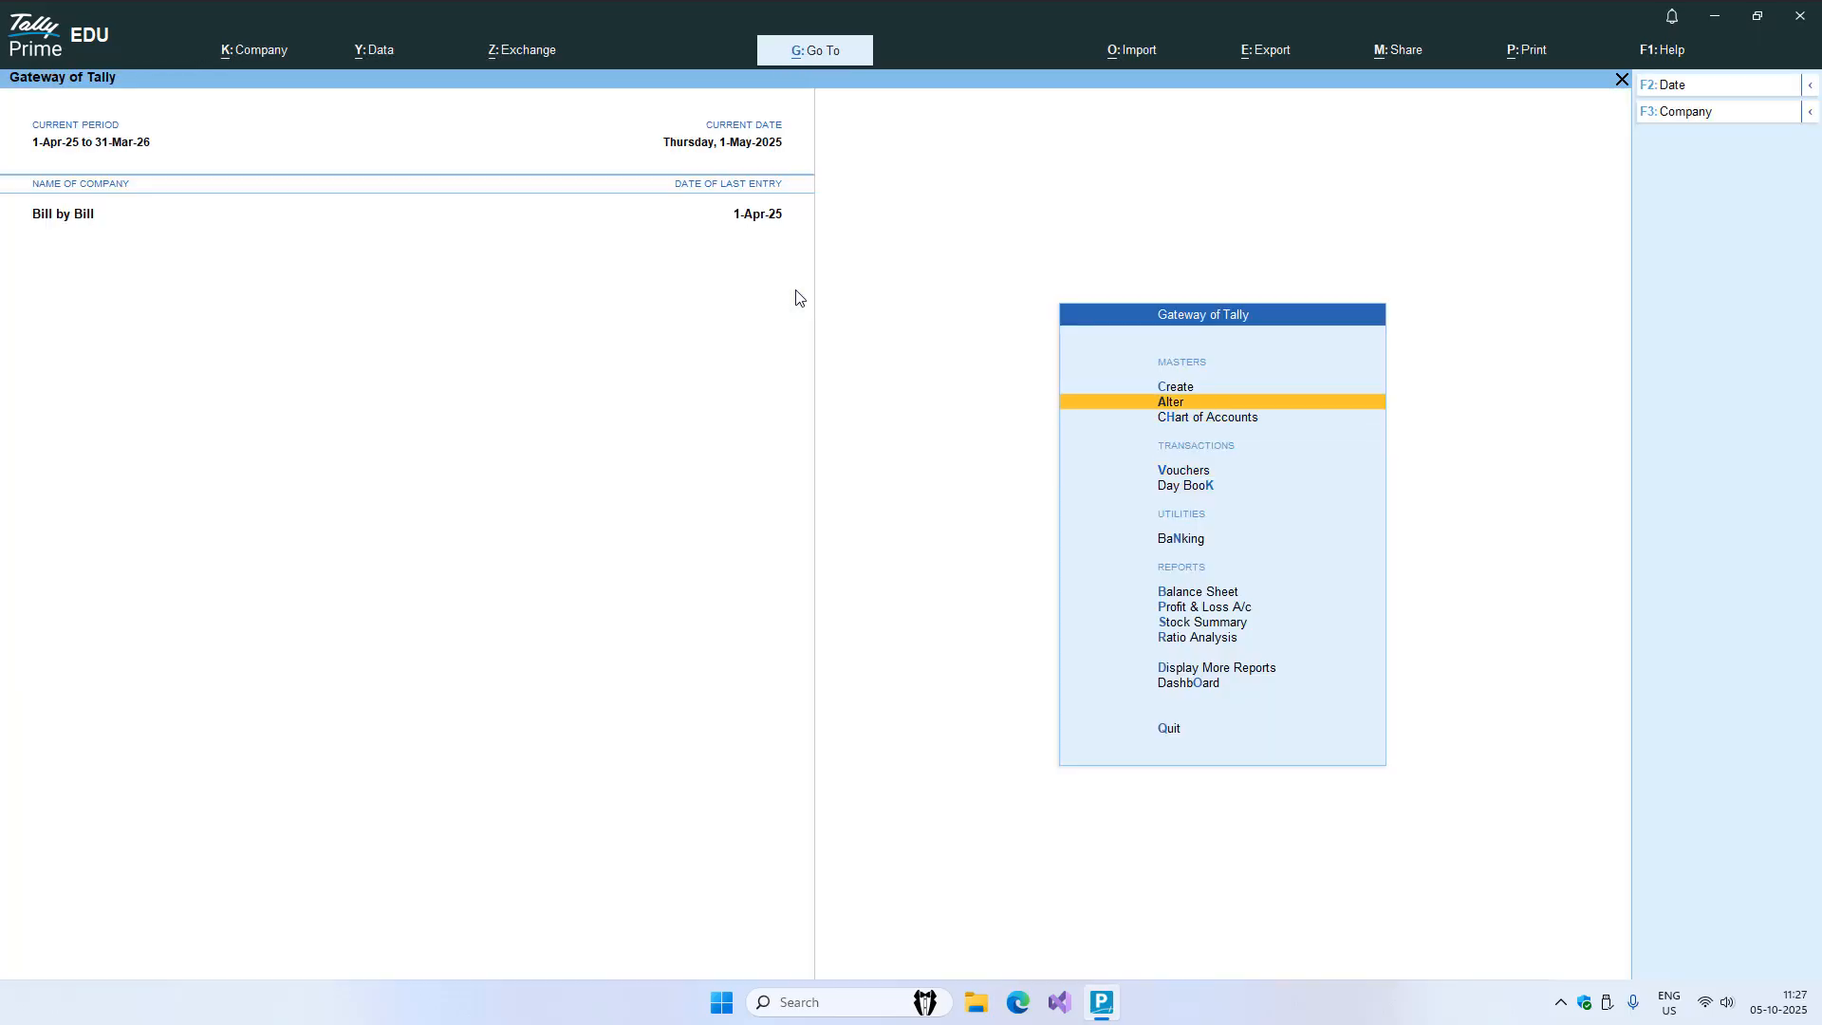
pyautogui.press('Return')
pyautogui.press('Down')
pyautogui.press('Return')
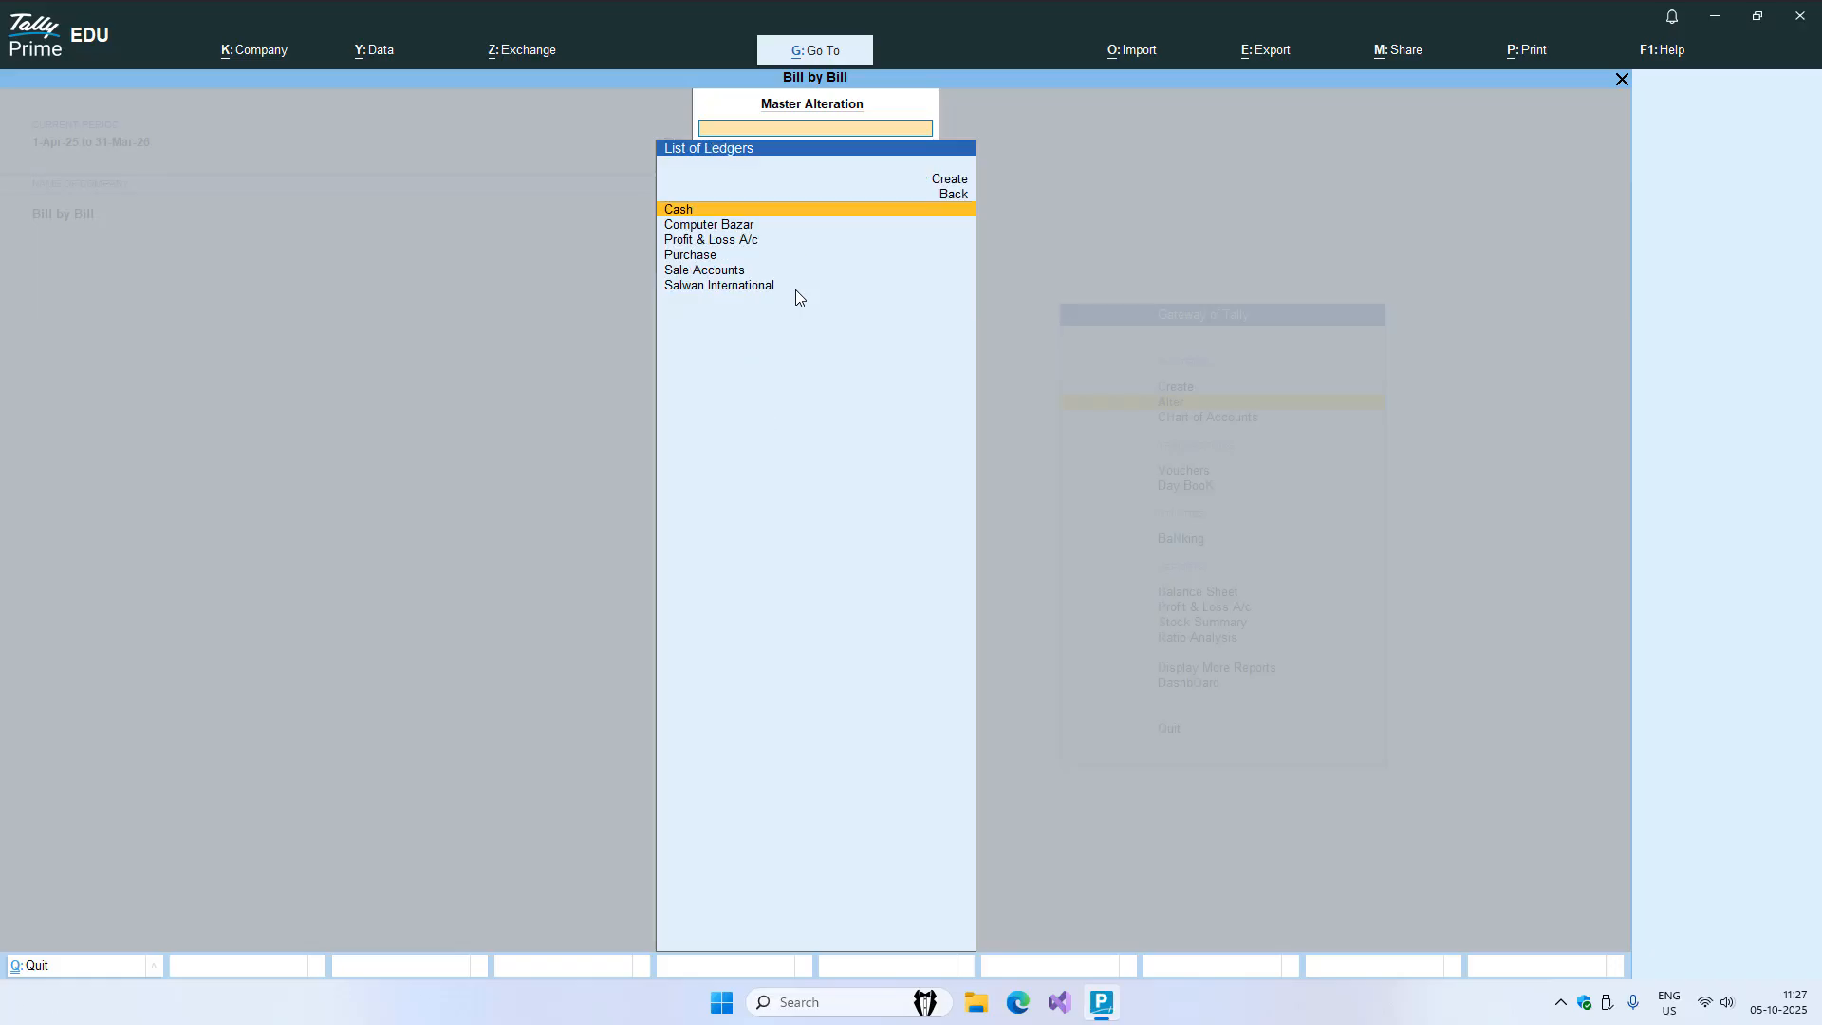
pyautogui.press('Down')
pyautogui.press('Down')
pyautogui.press('Down')
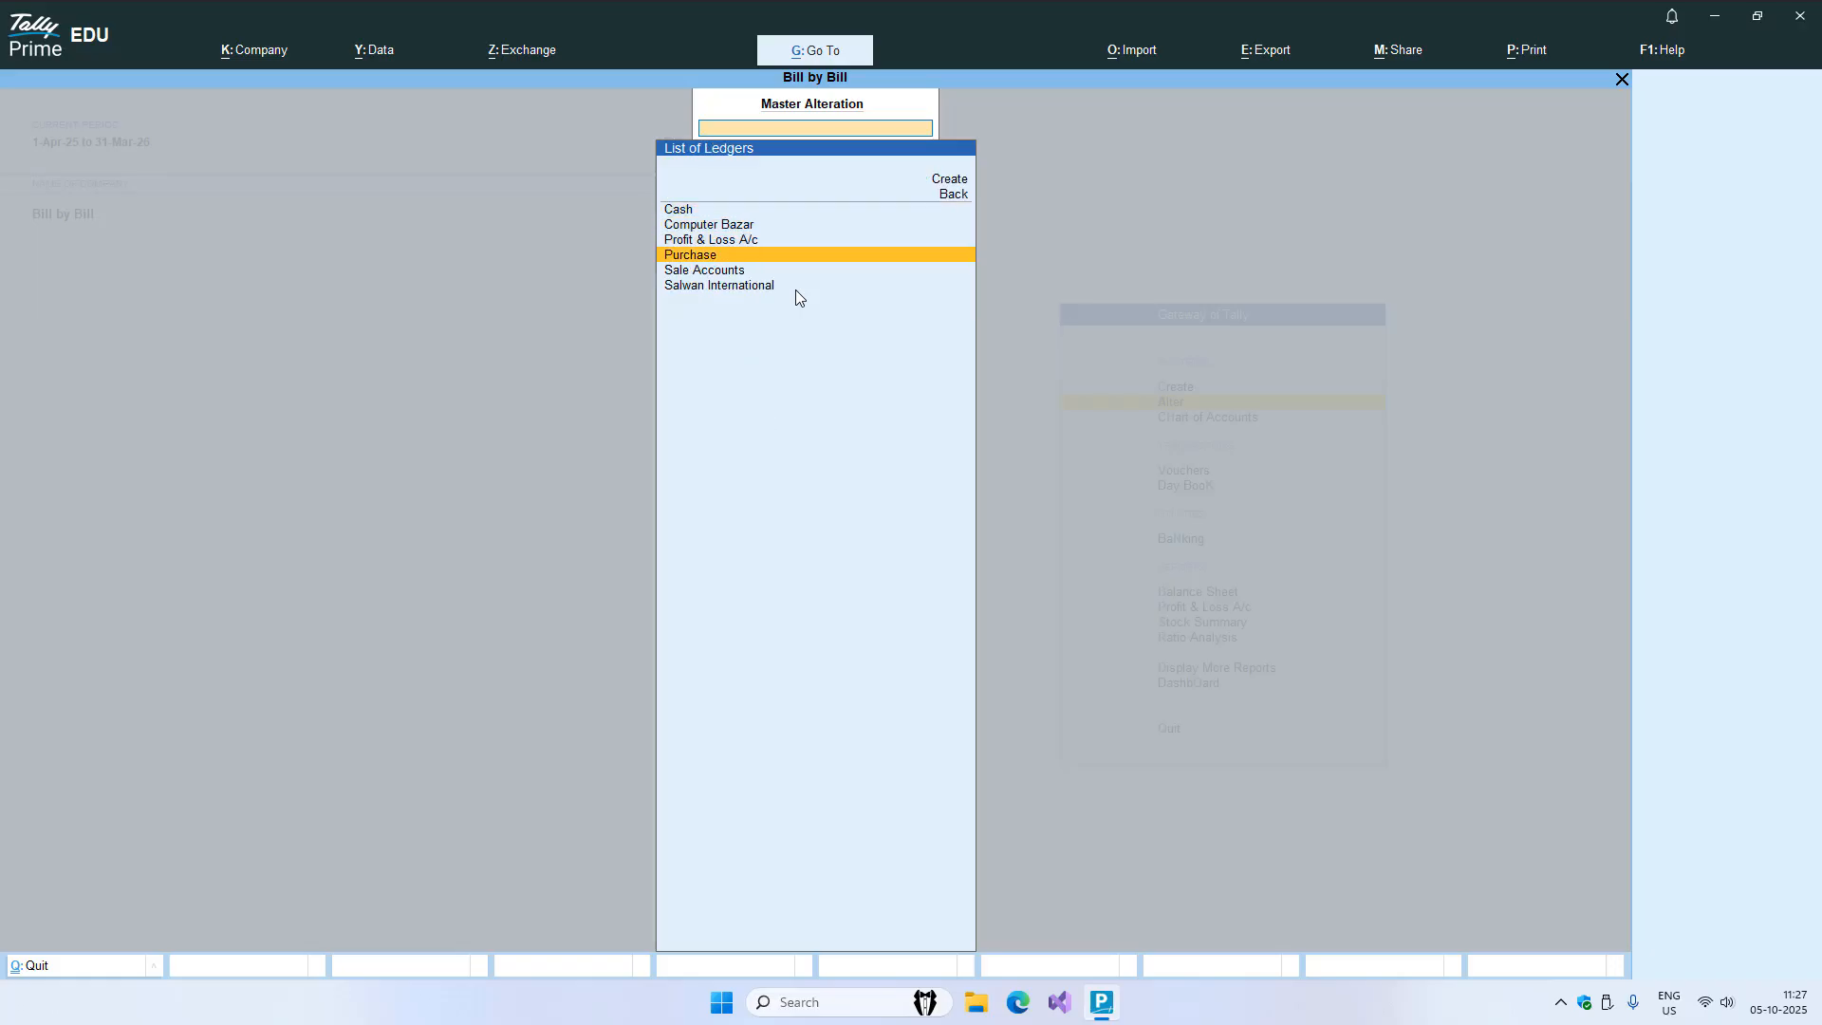
pyautogui.press('Down')
pyautogui.press('Down')
pyautogui.press('Return')
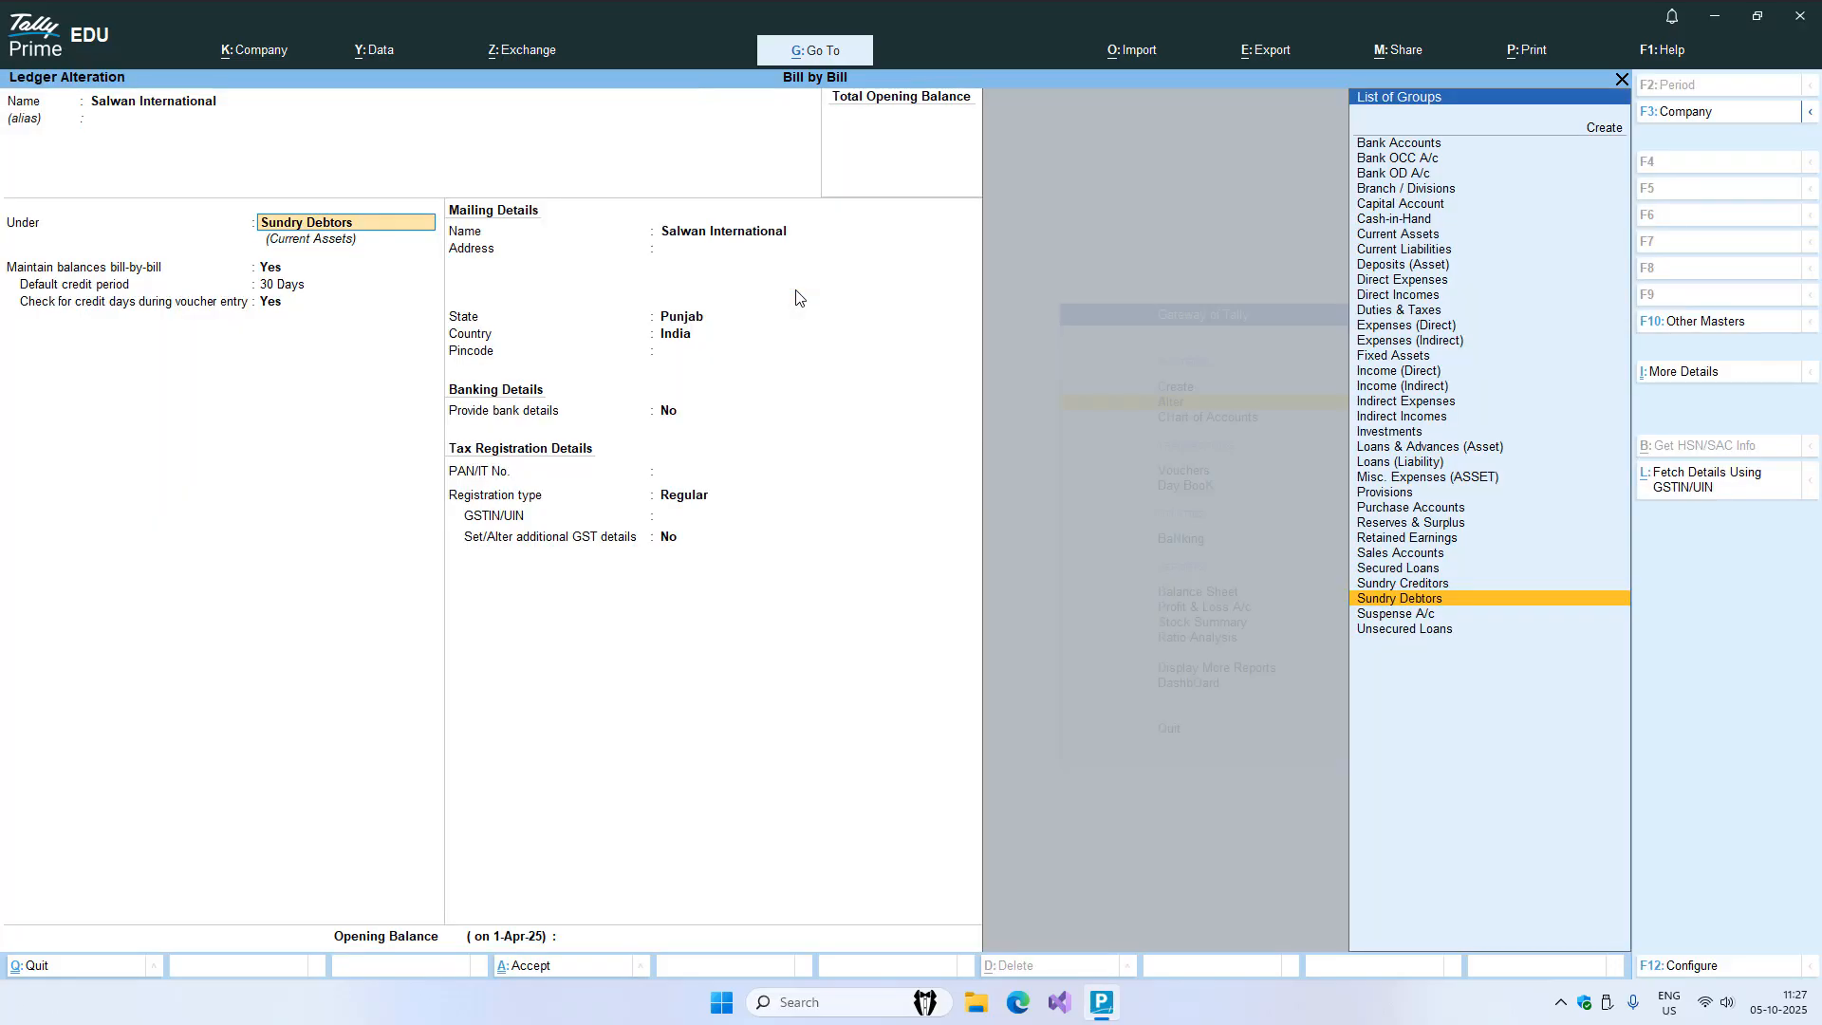
# - Review the ledger's bill-by-bill, default credit period and credit-days check settings, and leave without changing them
pyautogui.press('Return')
pyautogui.press('Return')
pyautogui.press('Return')
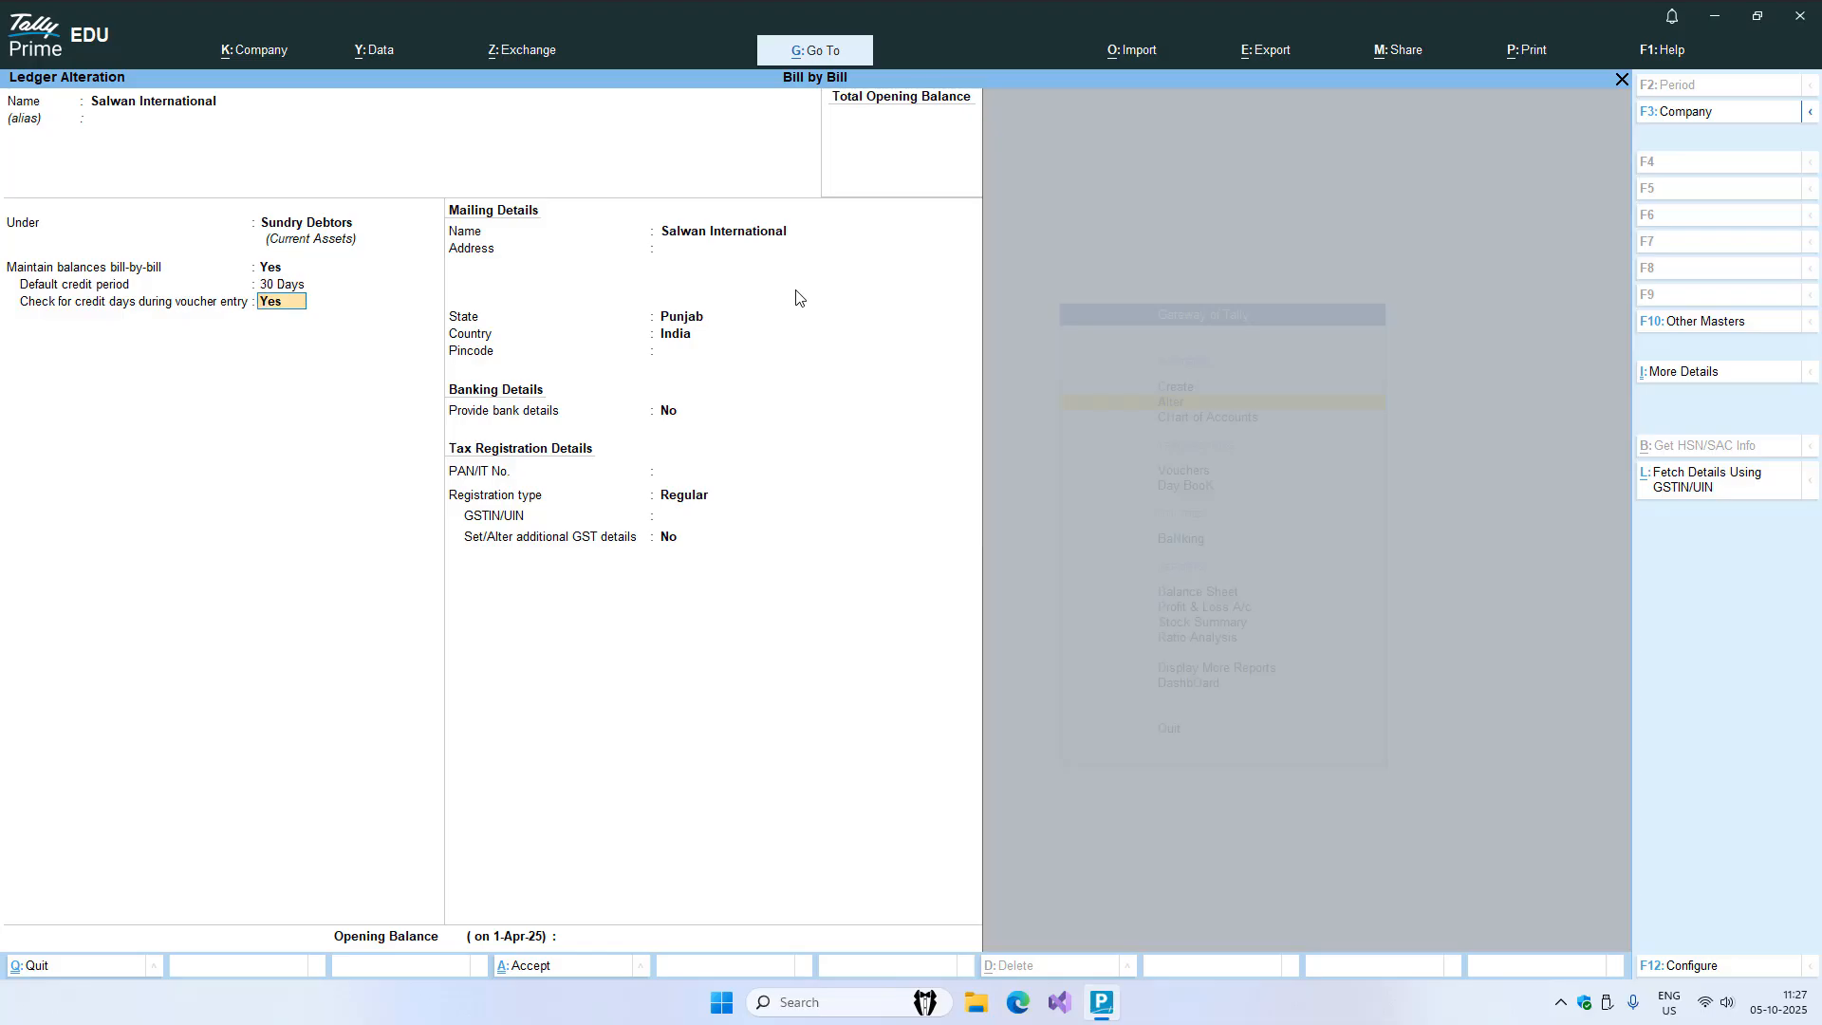
pyautogui.press('BackSpace')
pyautogui.press('Escape')
pyautogui.press('Escape')
pyautogui.press('Escape')
# - Start a new sales voucher with Salwan International as the party, continuing past the overdue bill warning
pyautogui.press('Down')
pyautogui.press('Down')
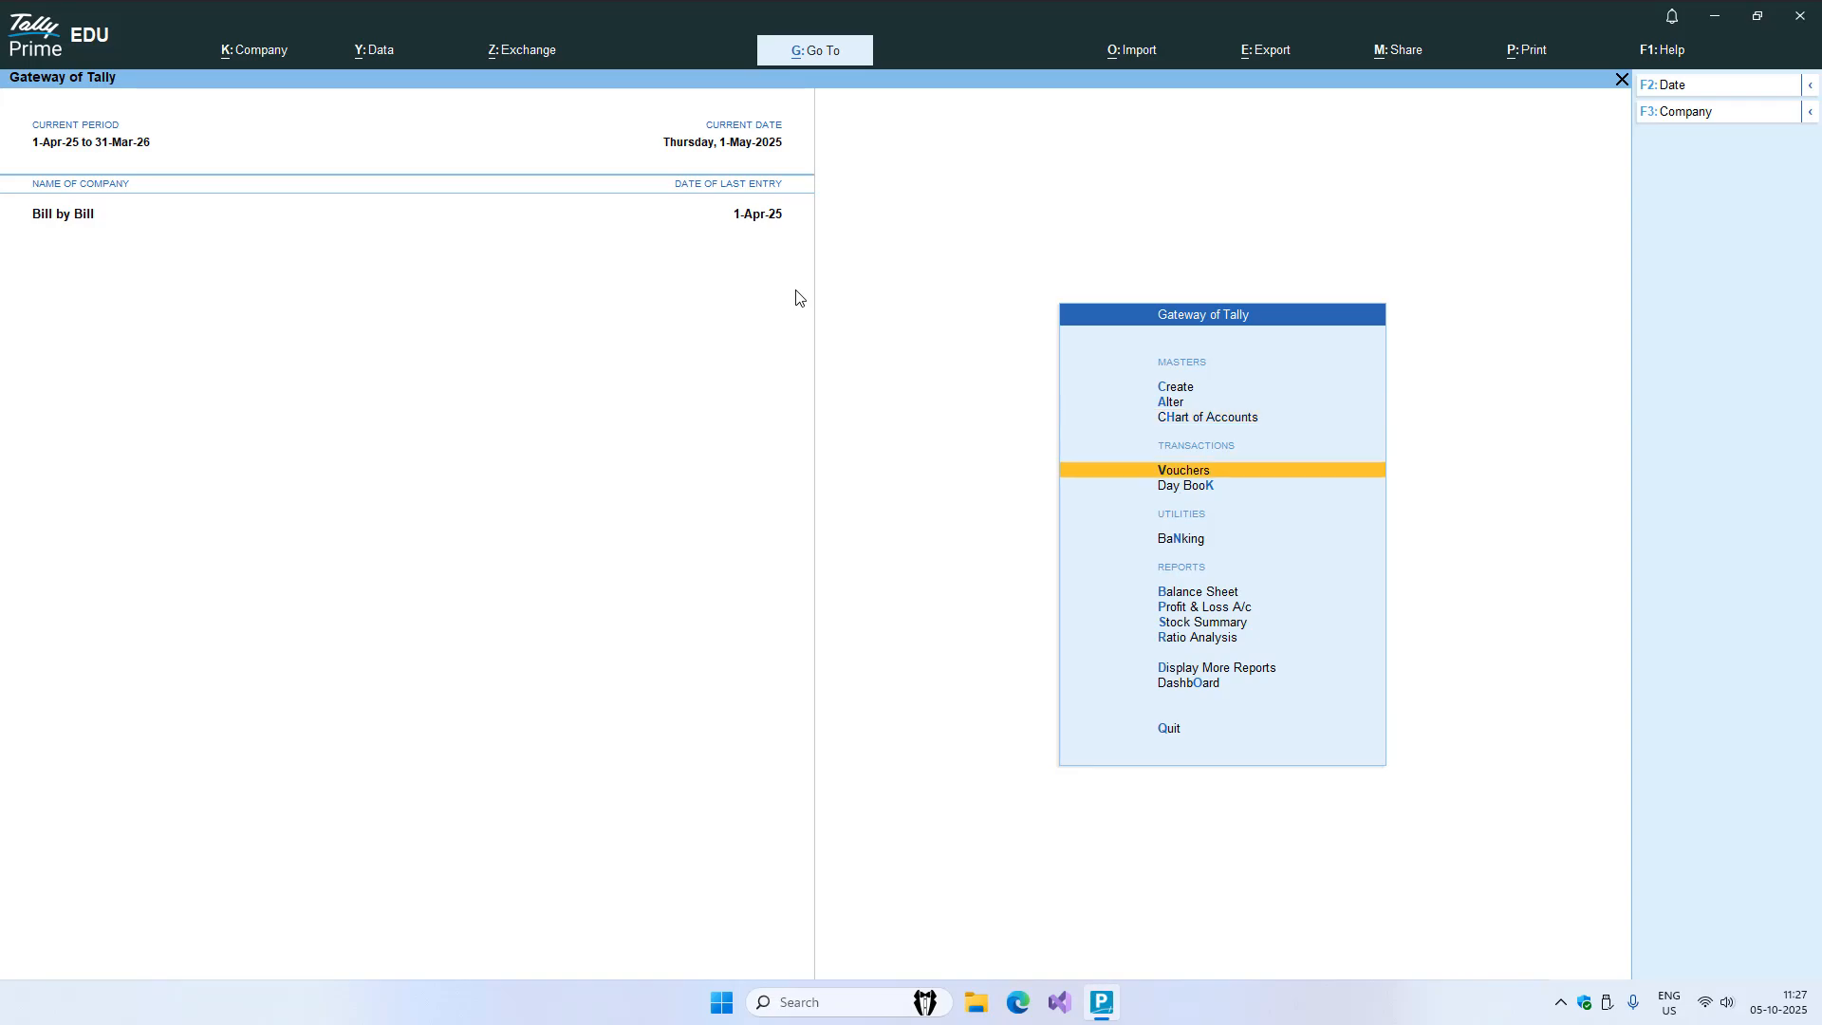
pyautogui.press('Return')
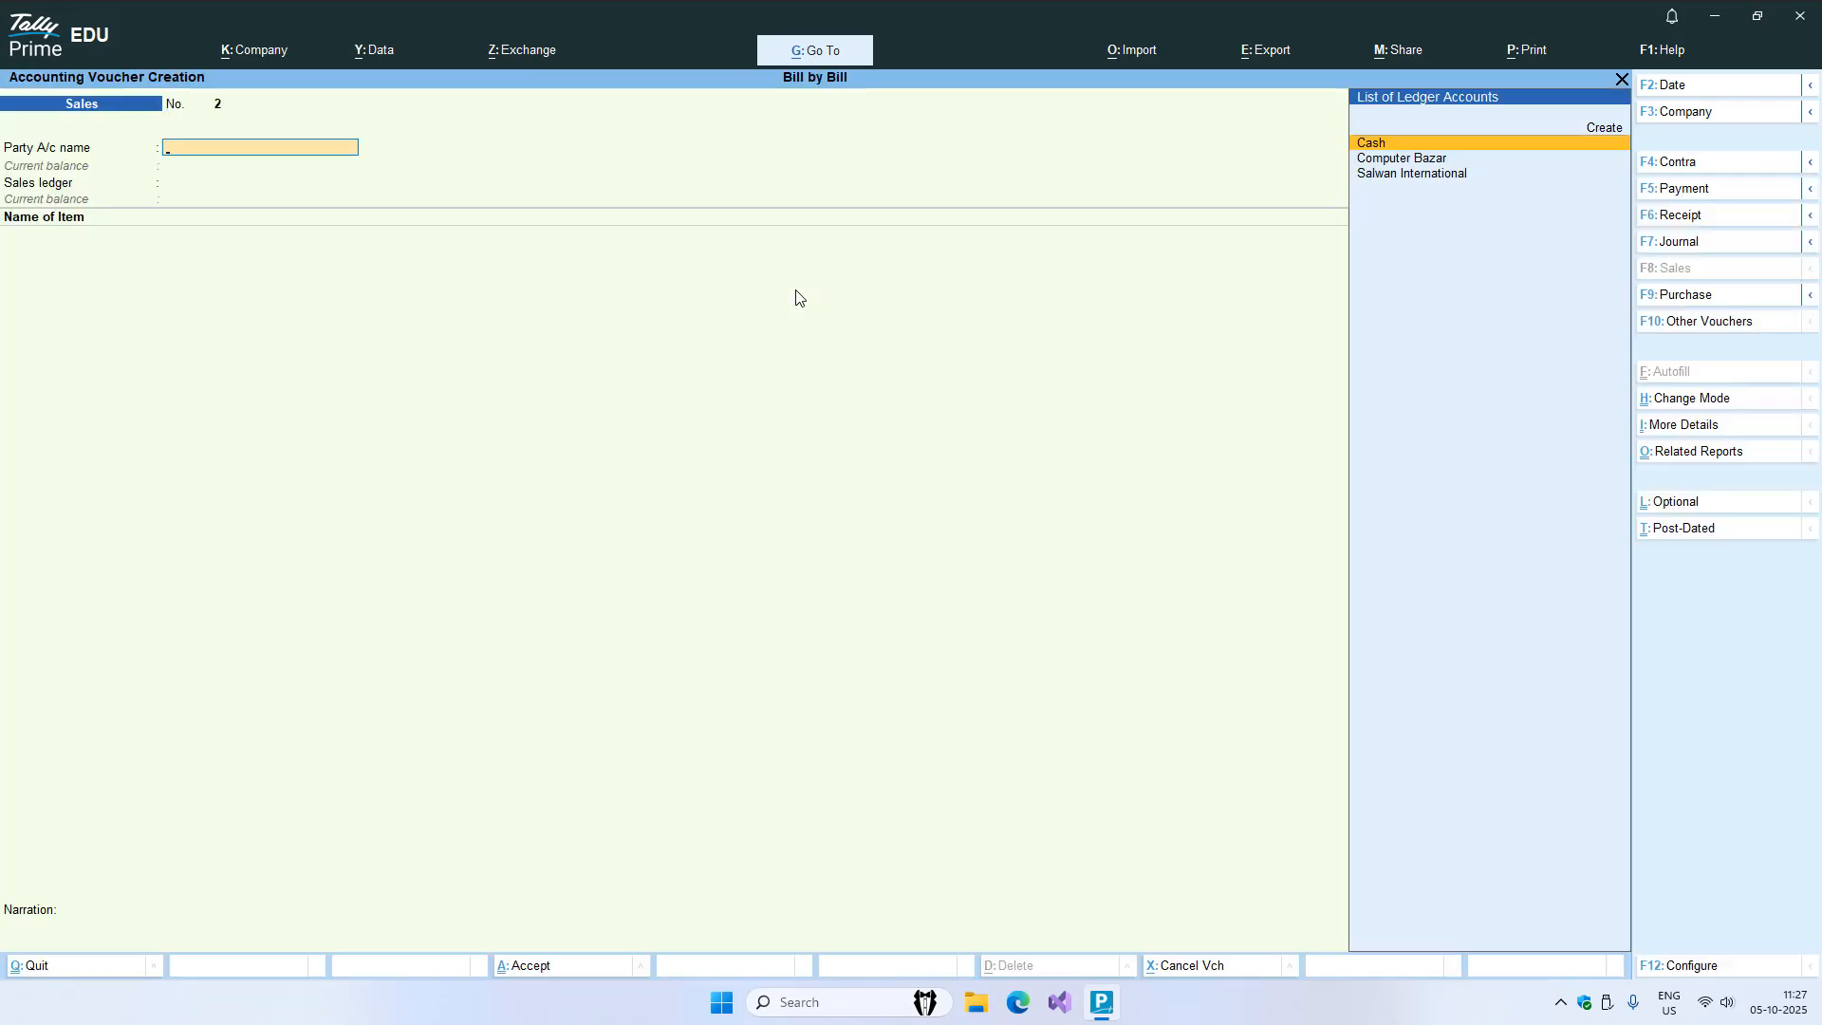
pyautogui.press('Down')
pyautogui.press('Down')
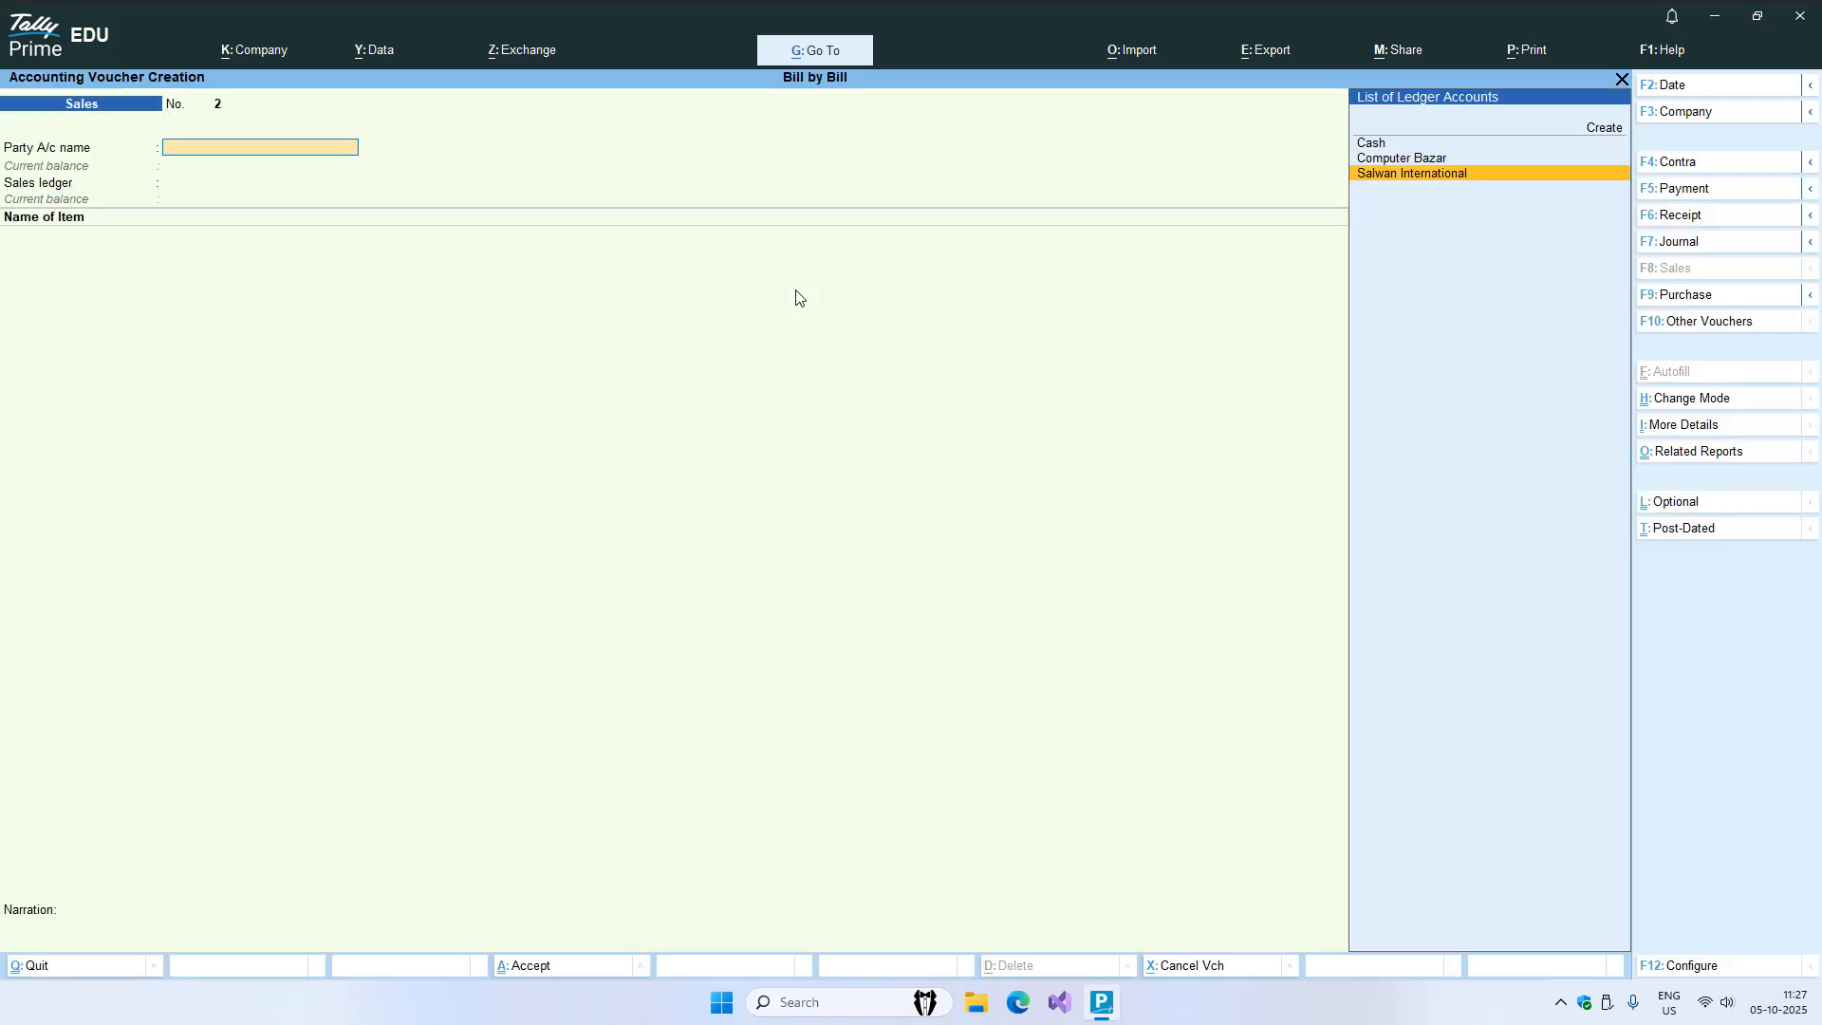
pyautogui.press('Return')
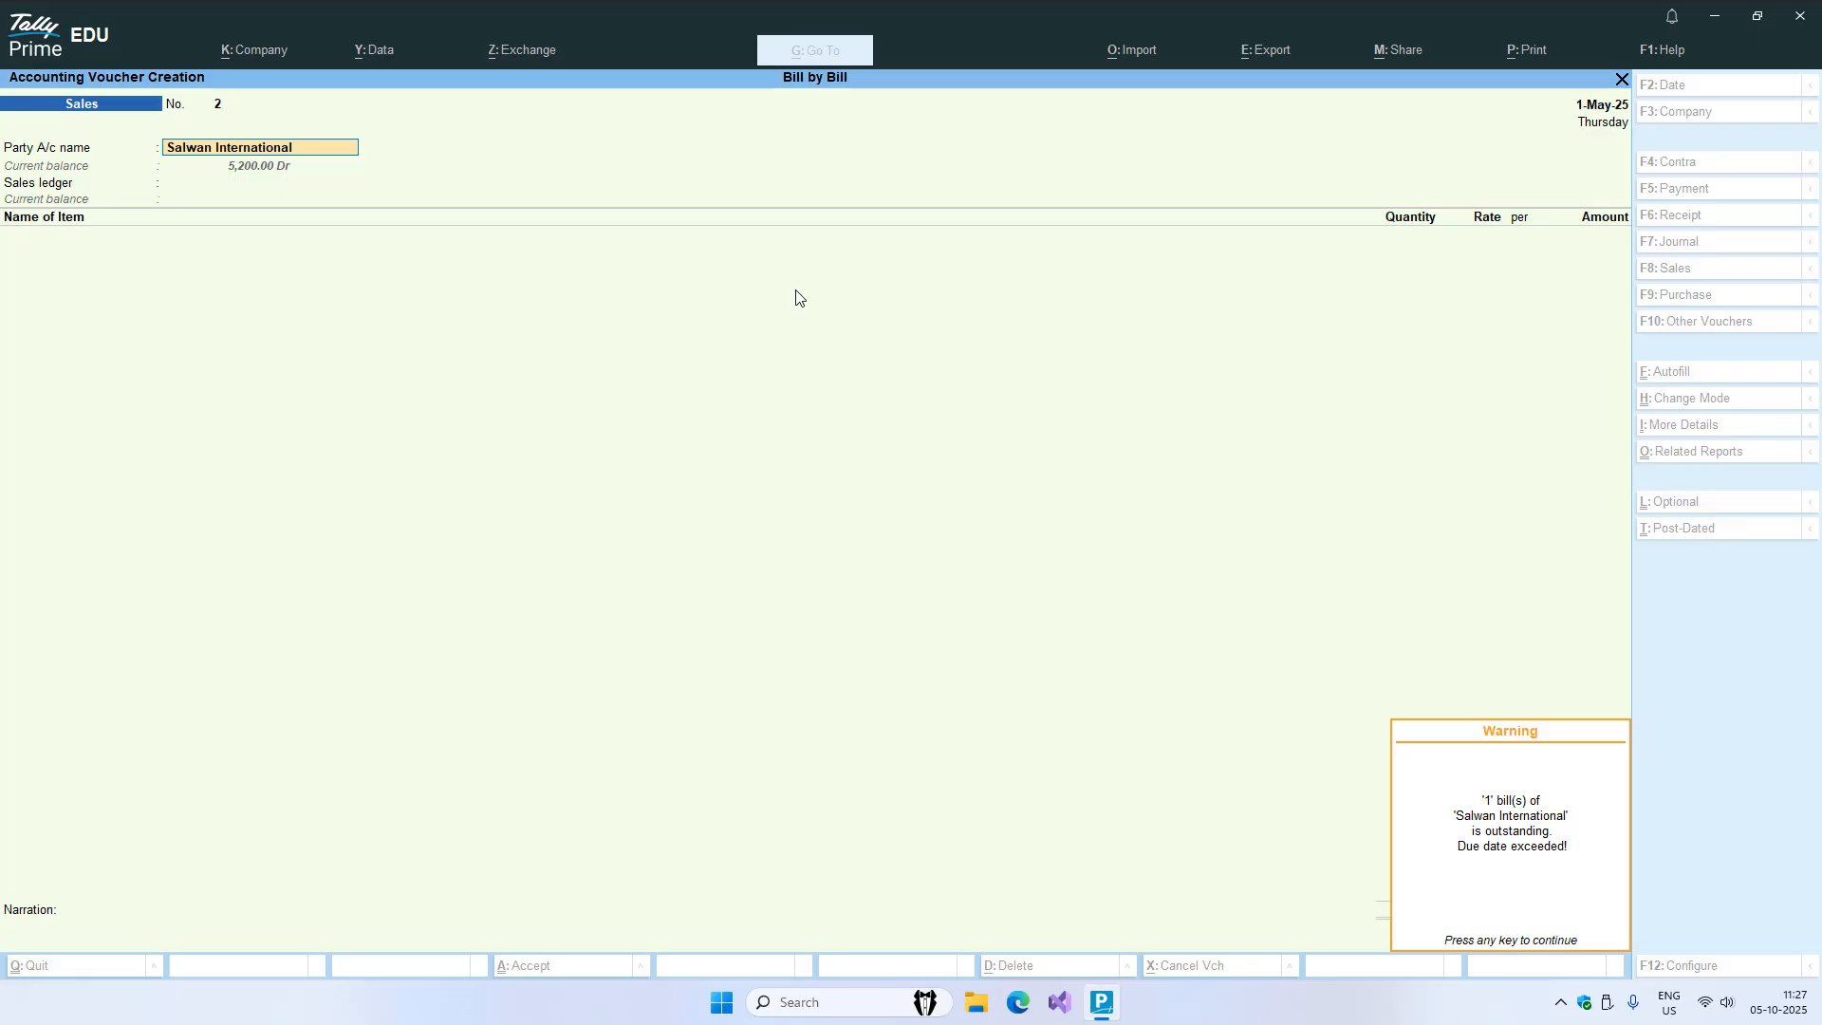
pyautogui.press('Return')
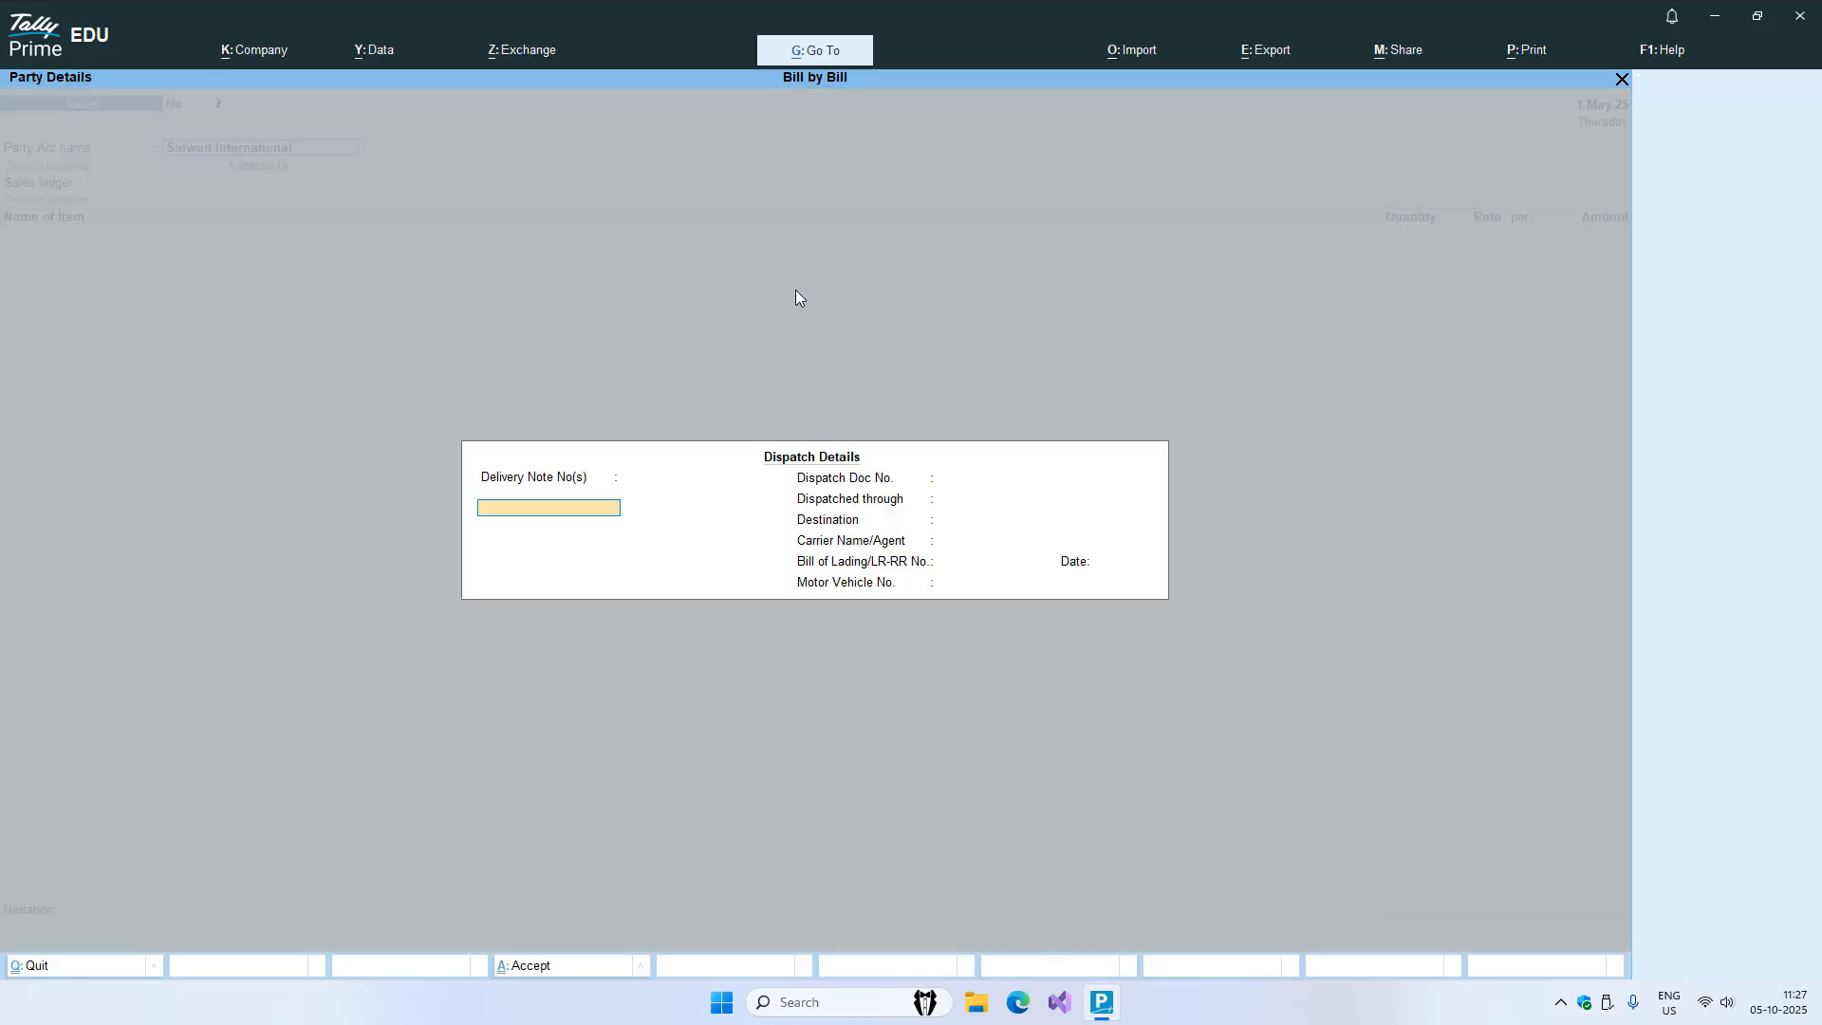
# - Leave the dispatch details blank, accept the party details and use Sale Accounts as the sales ledger
pyautogui.press('Return')
pyautogui.press('Return')
pyautogui.press('Return')
pyautogui.press('Return')
pyautogui.press('Return')
pyautogui.press('Return')
pyautogui.press('Return')
pyautogui.press('Return')
pyautogui.press('Return')
pyautogui.press('Return')
pyautogui.press('Return')
pyautogui.press('Return')
pyautogui.press('Return')
pyautogui.press('Return')
pyautogui.press('Return')
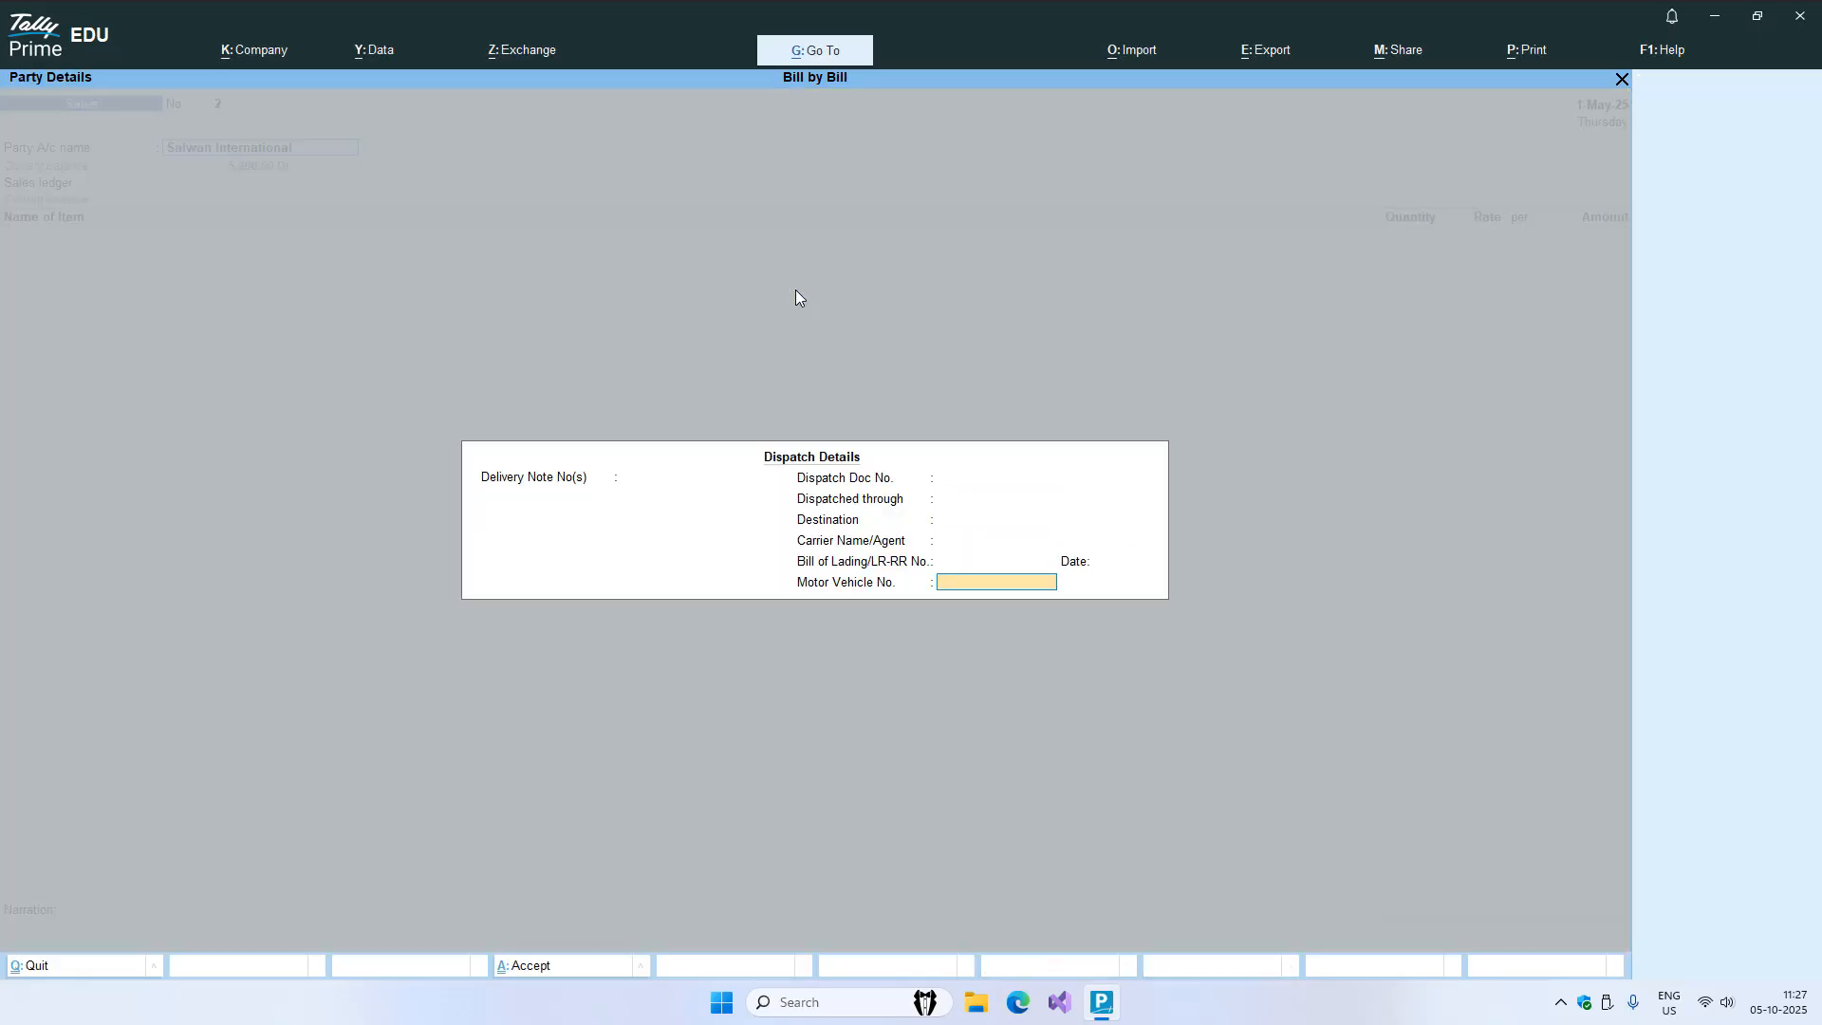
pyautogui.press('Return')
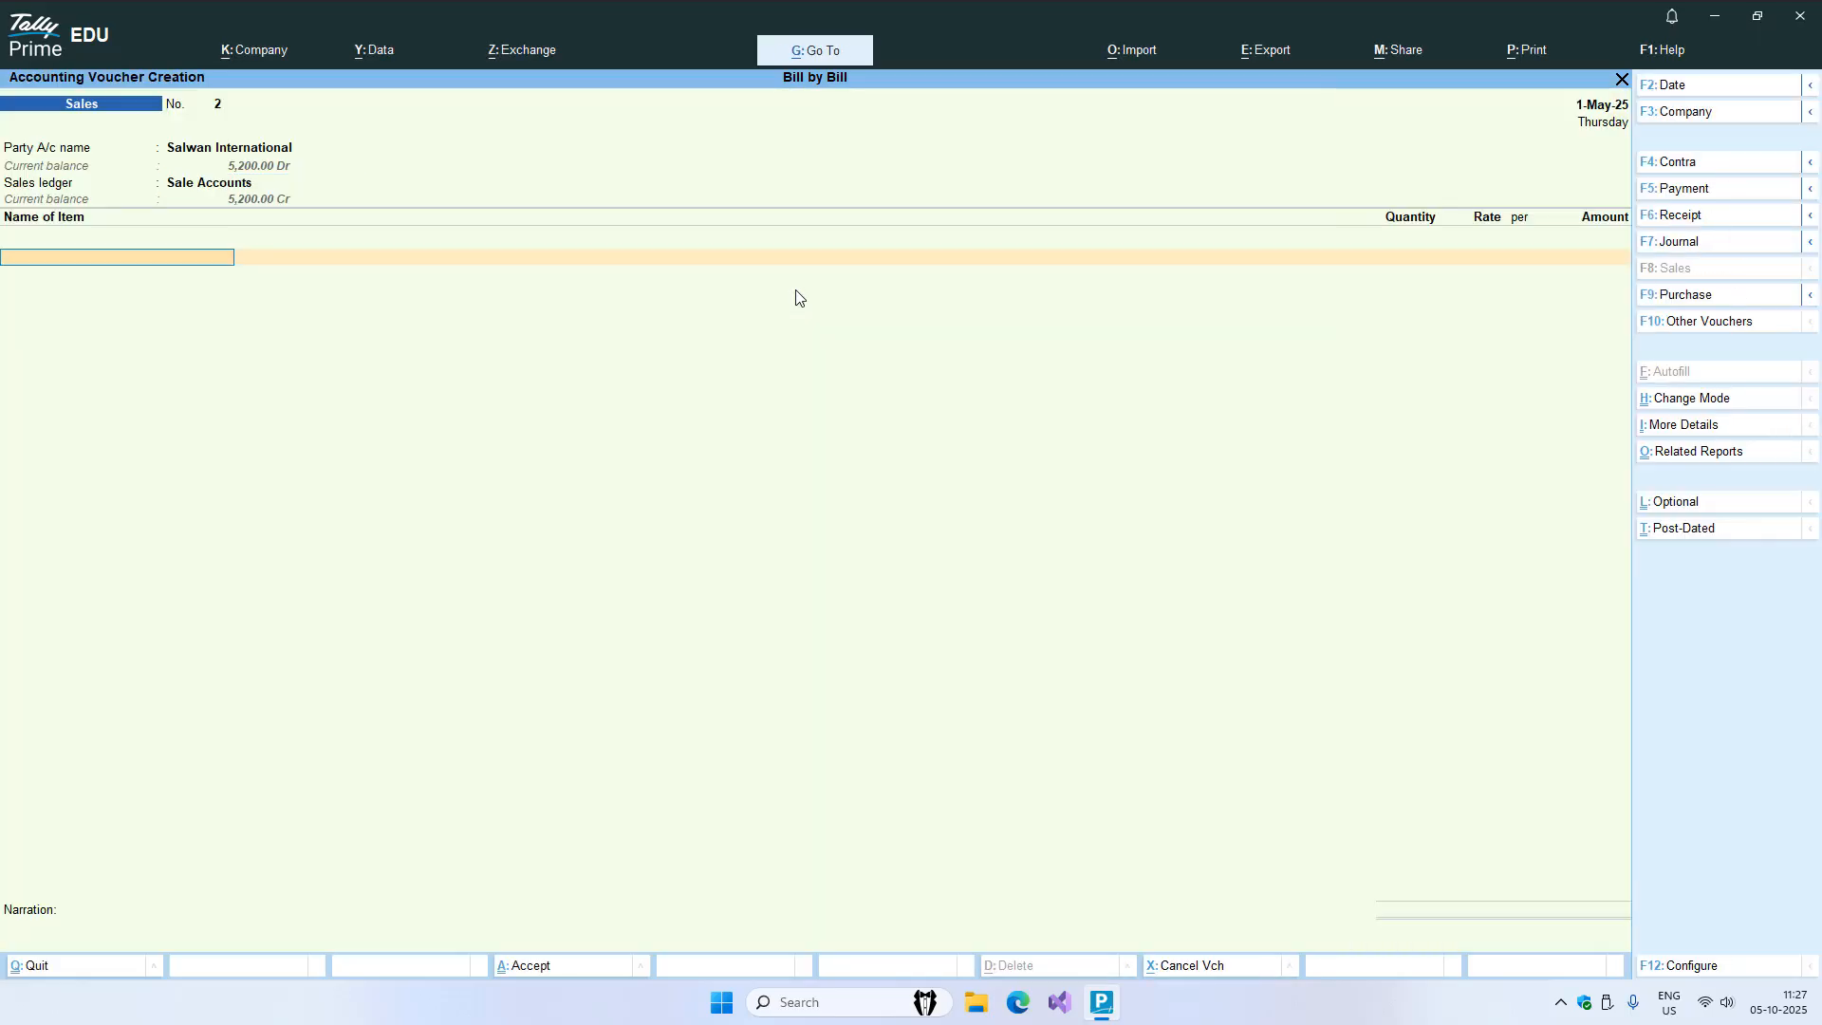
# - Add the Motherboard item with a quantity of 2 Pcs at a rate of 3,750 per piece
pyautogui.press('Down')
pyautogui.press('Down')
pyautogui.press('Down')
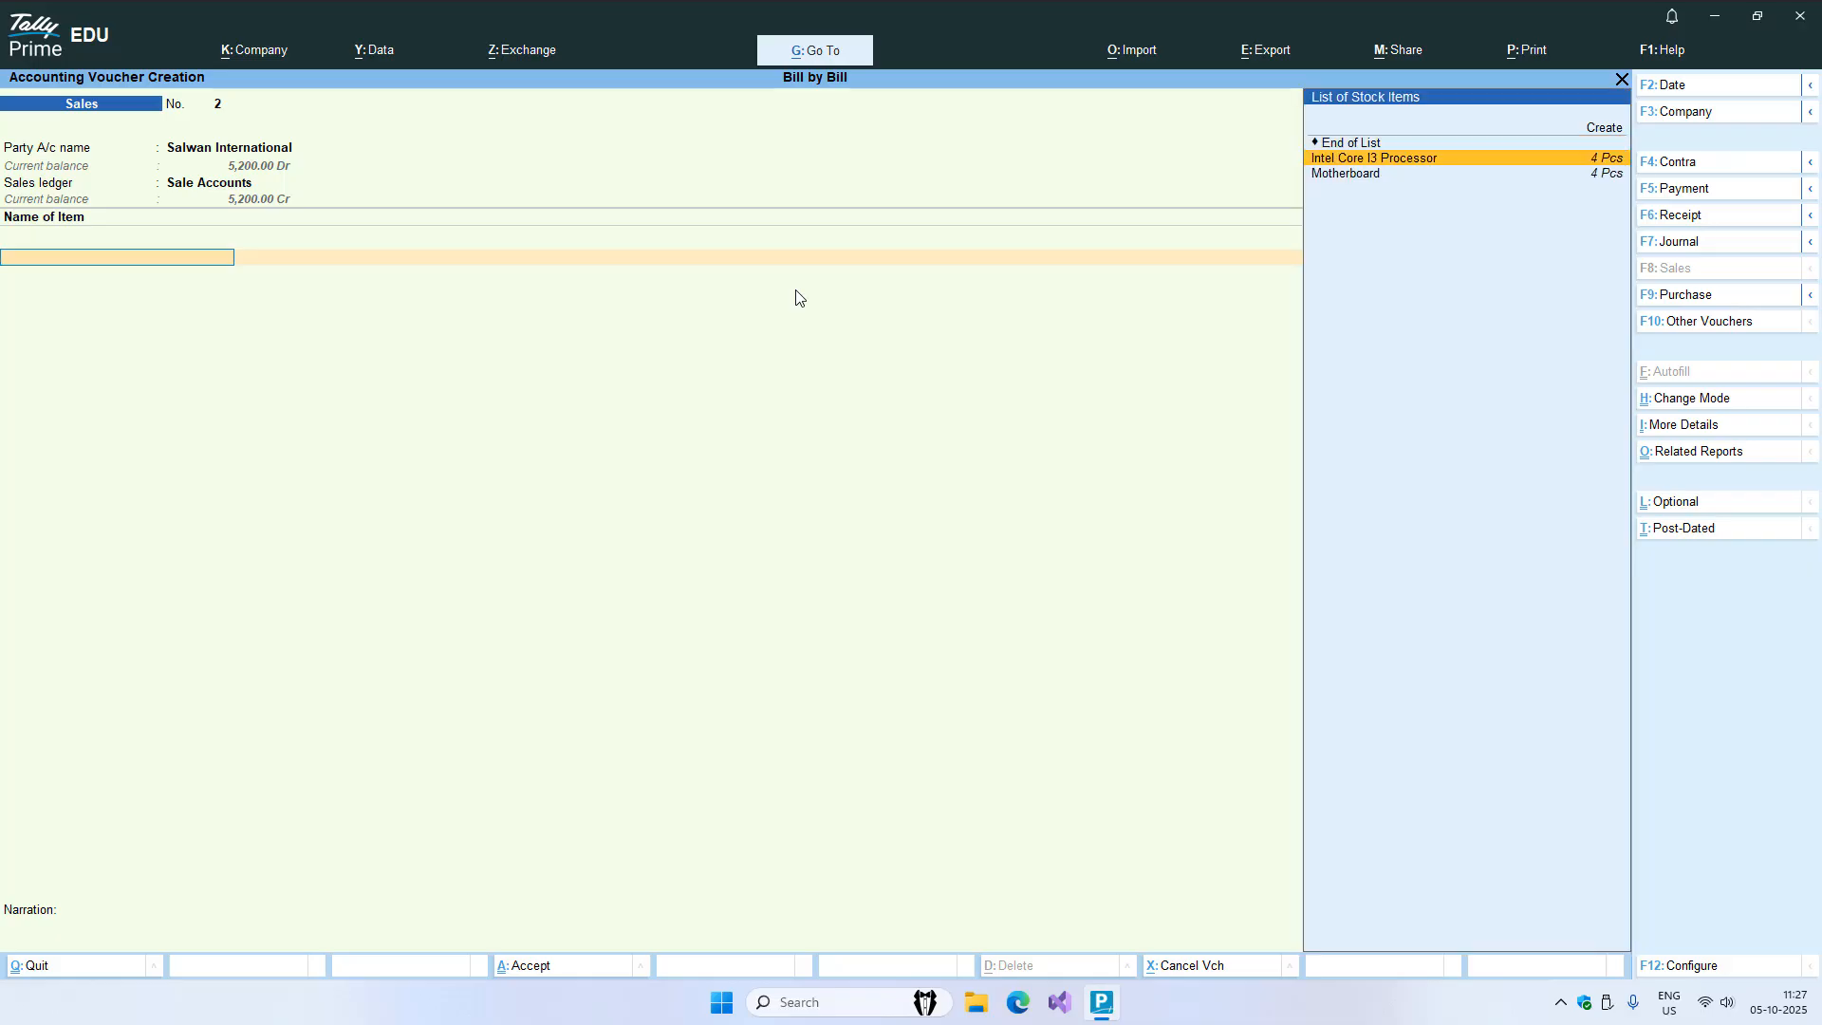
pyautogui.press('Return')
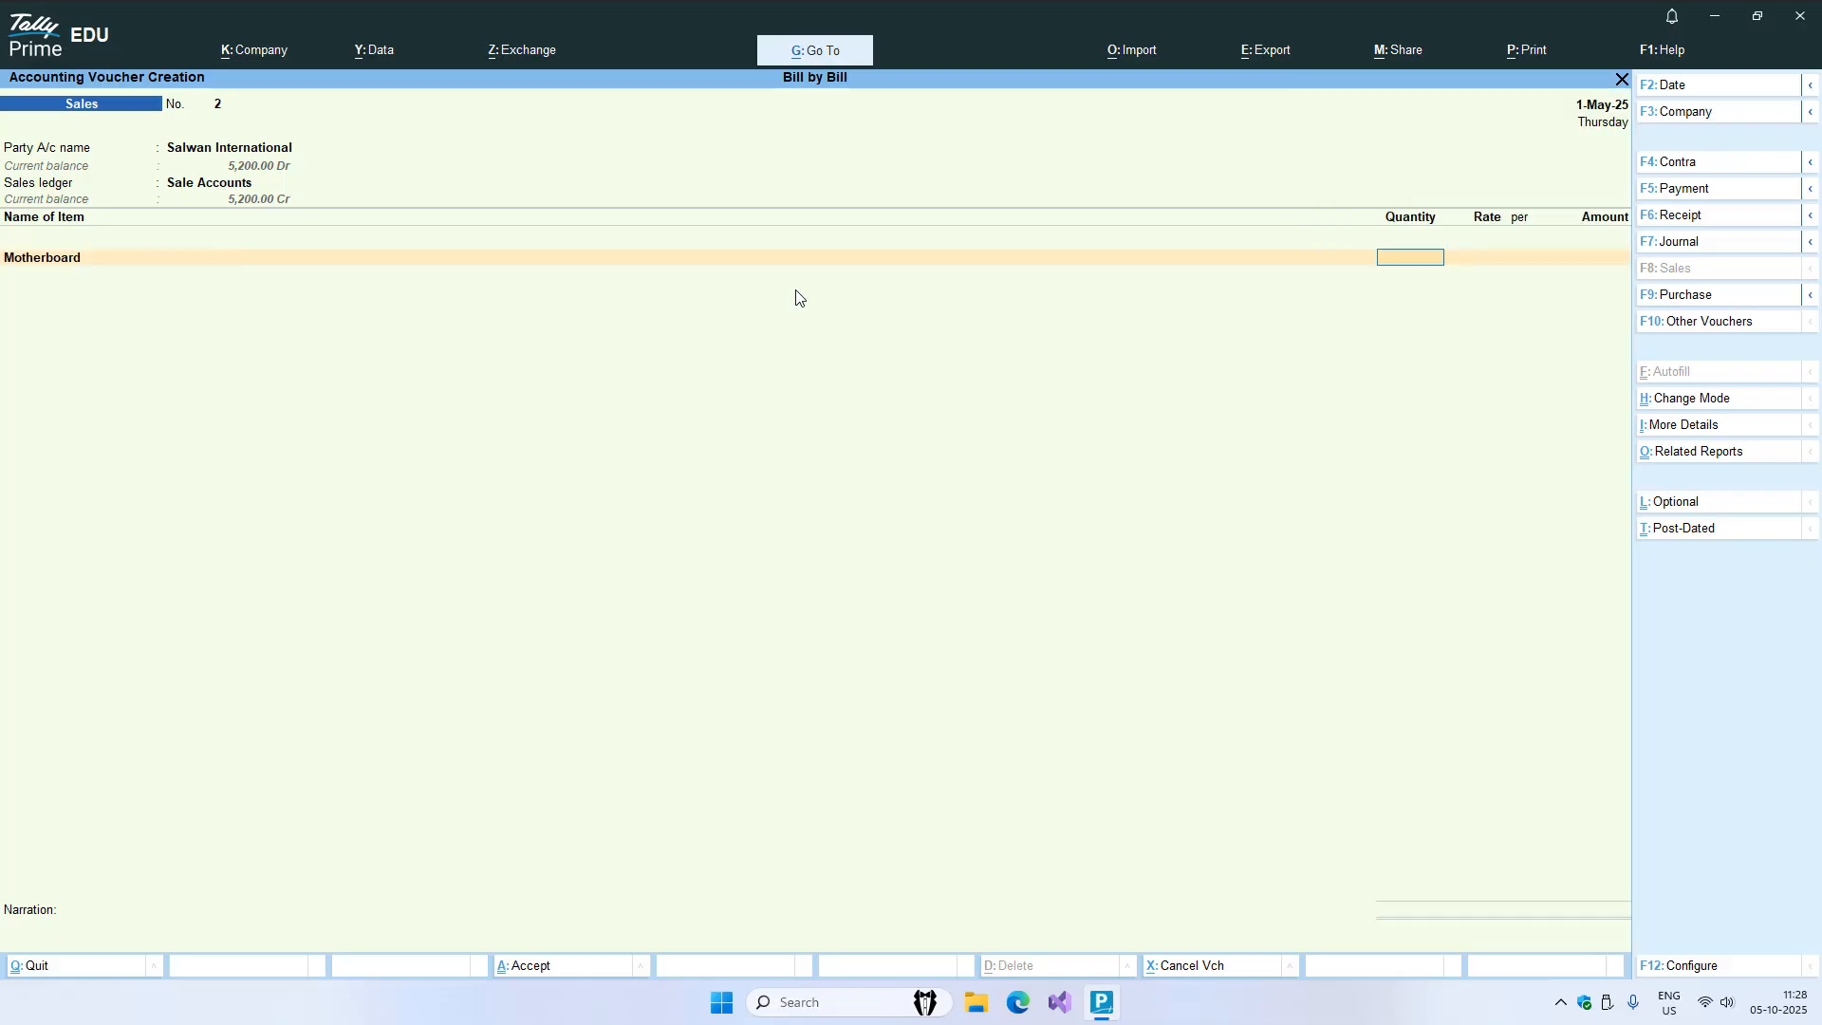
pyautogui.write('2')
pyautogui.press('Return')
pyautogui.write('3,750')
pyautogui.press('Return')
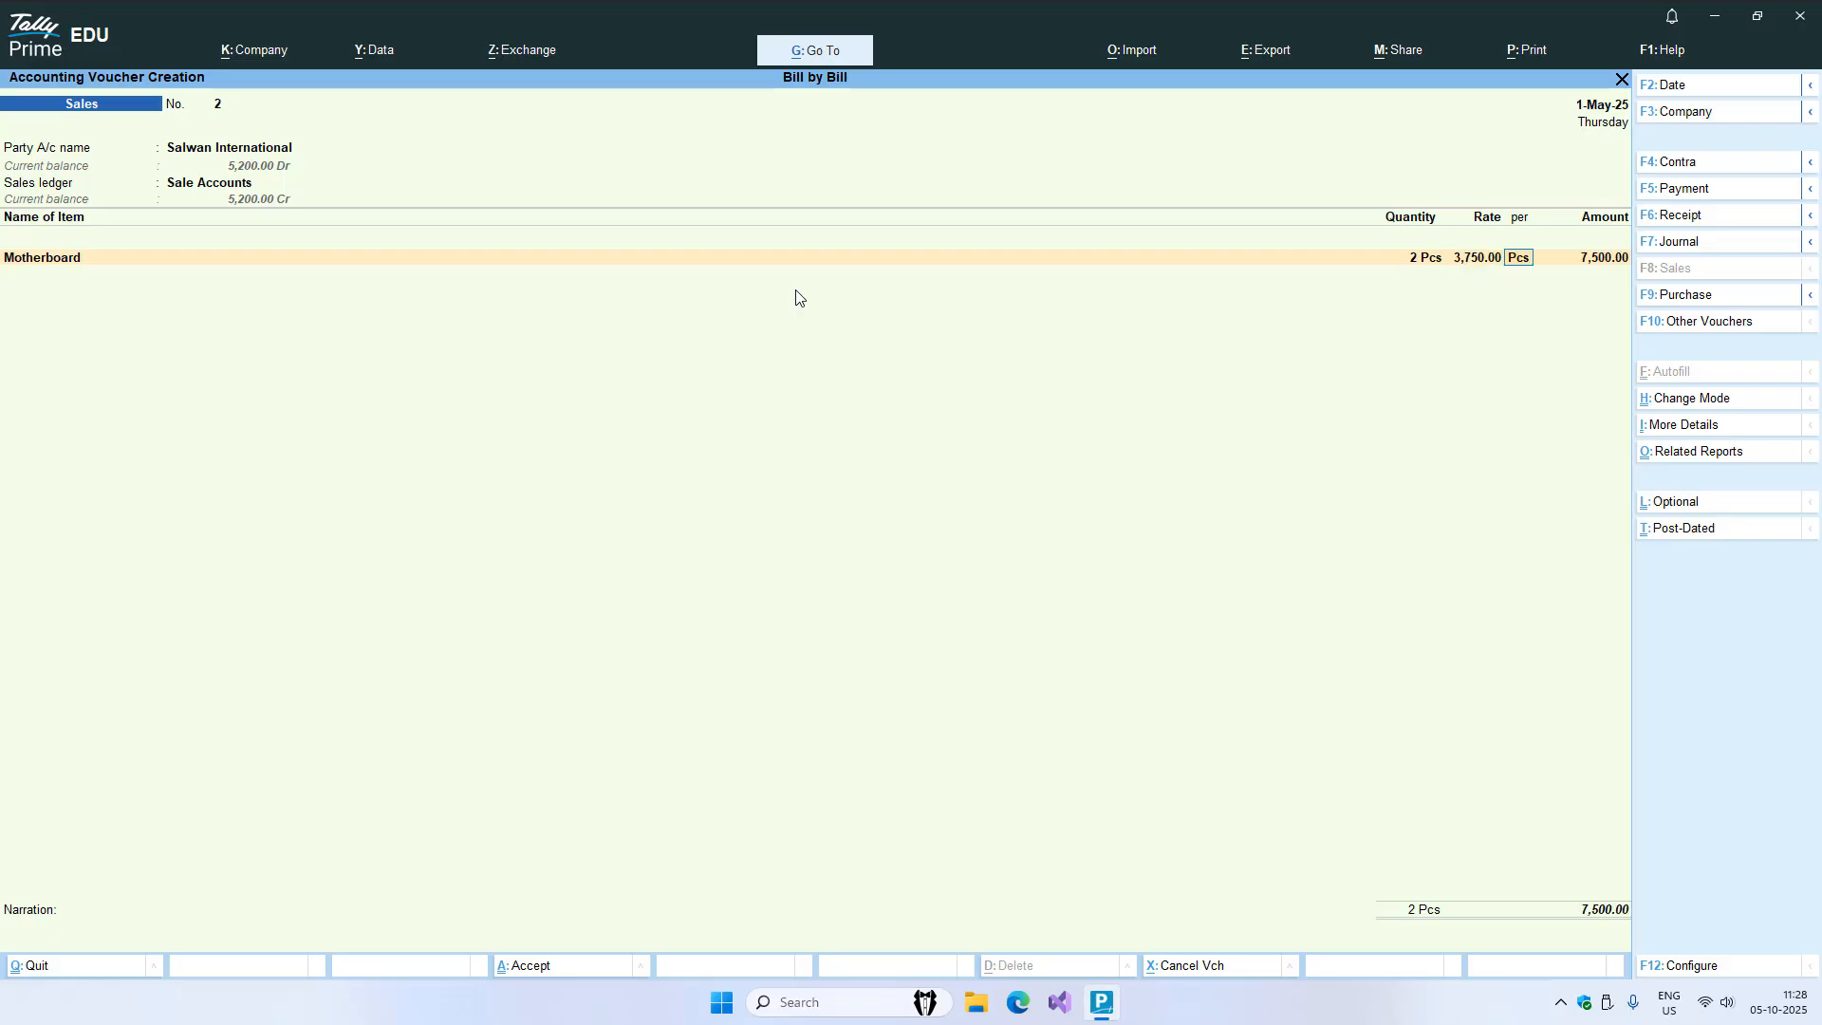
pyautogui.press('Return')
# - End the item list and enter KCI-1002 as a New Ref in the bill-wise details
pyautogui.press('Return')
pyautogui.press('Return')
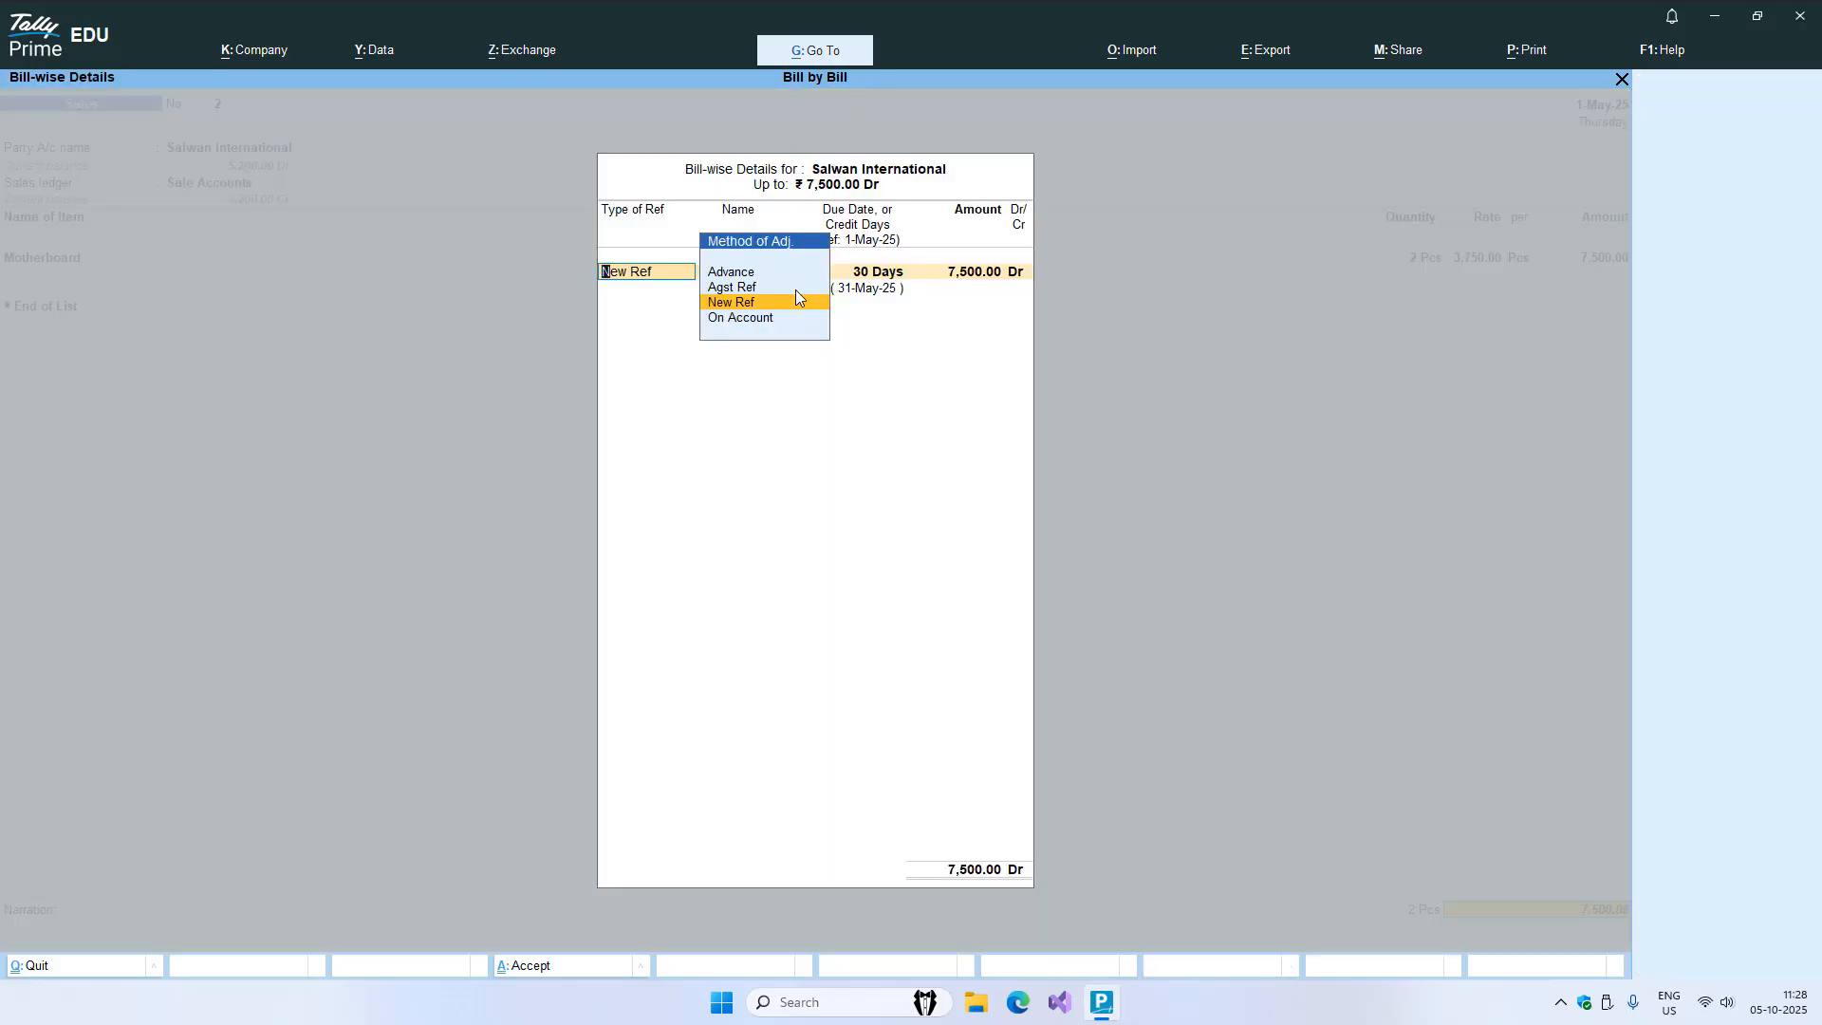
pyautogui.press('Return')
pyautogui.write('KCI-1002')
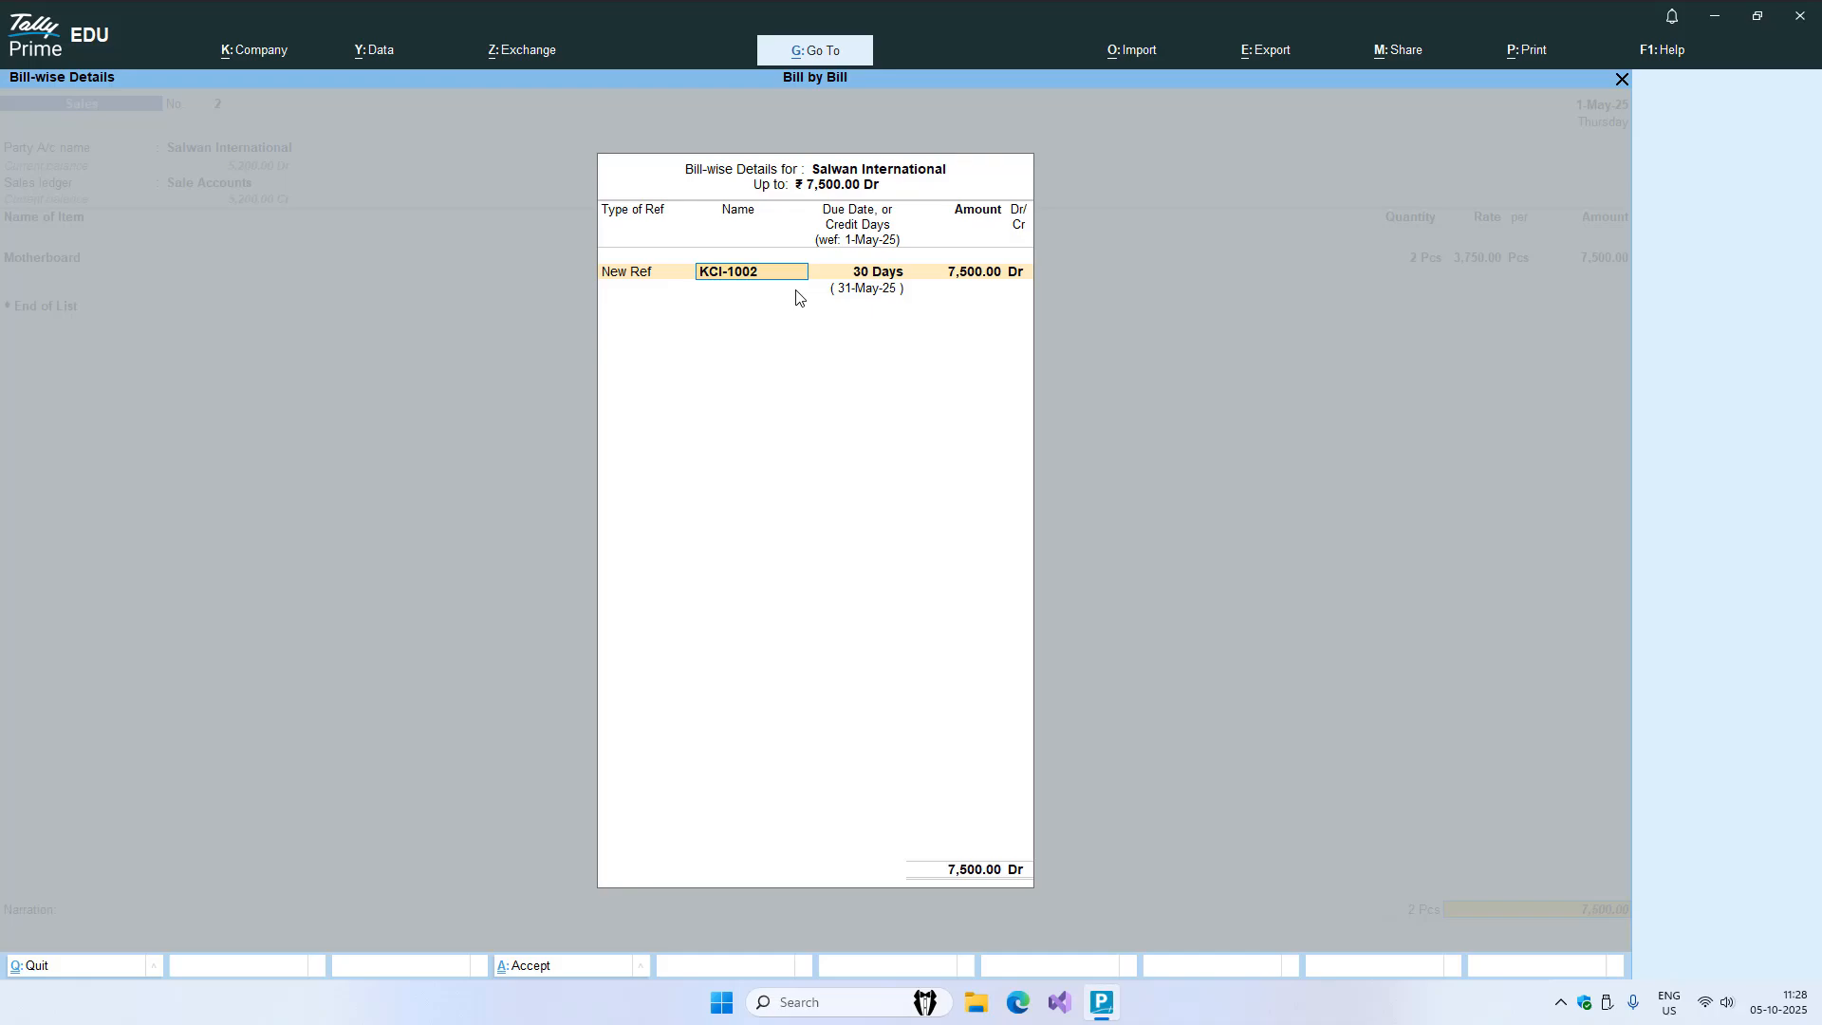
# - Accept the 30-day credit period and full bill amount, and save the sales voucher without a narration
pyautogui.press('Return')
pyautogui.press('Return')
pyautogui.press('Return')
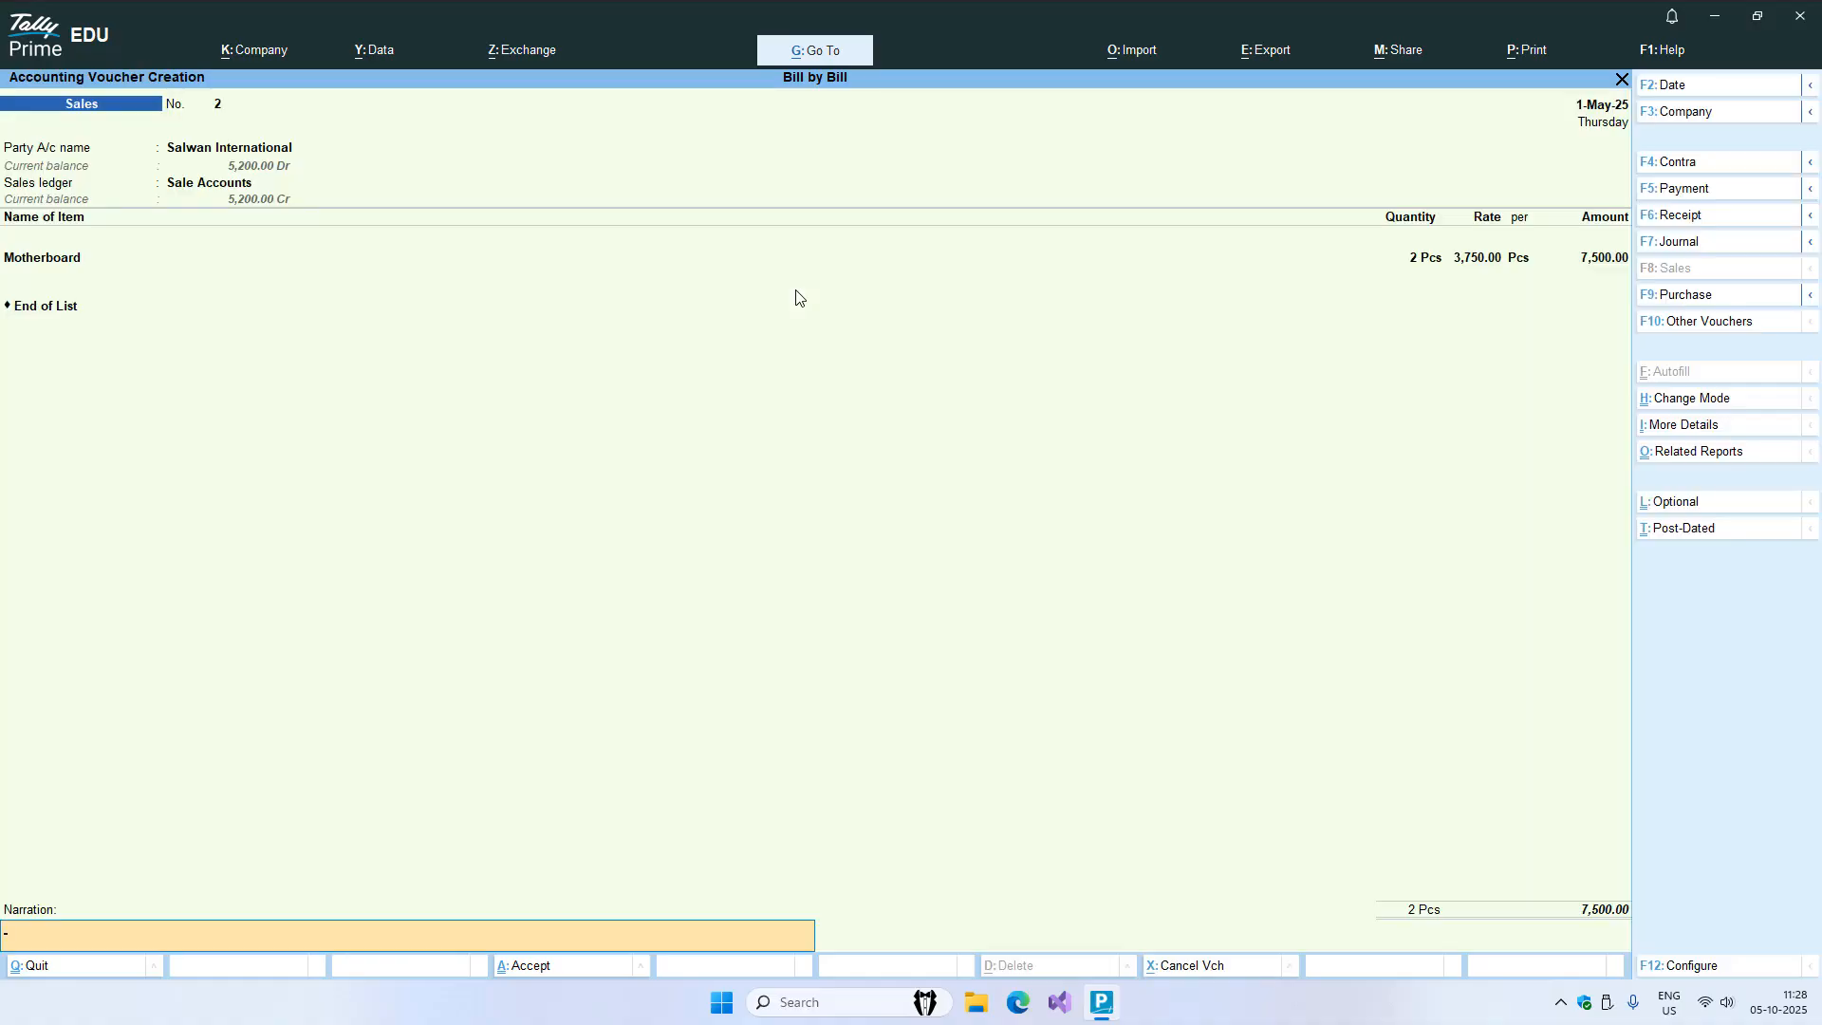
pyautogui.press('Return')
pyautogui.press('Return')
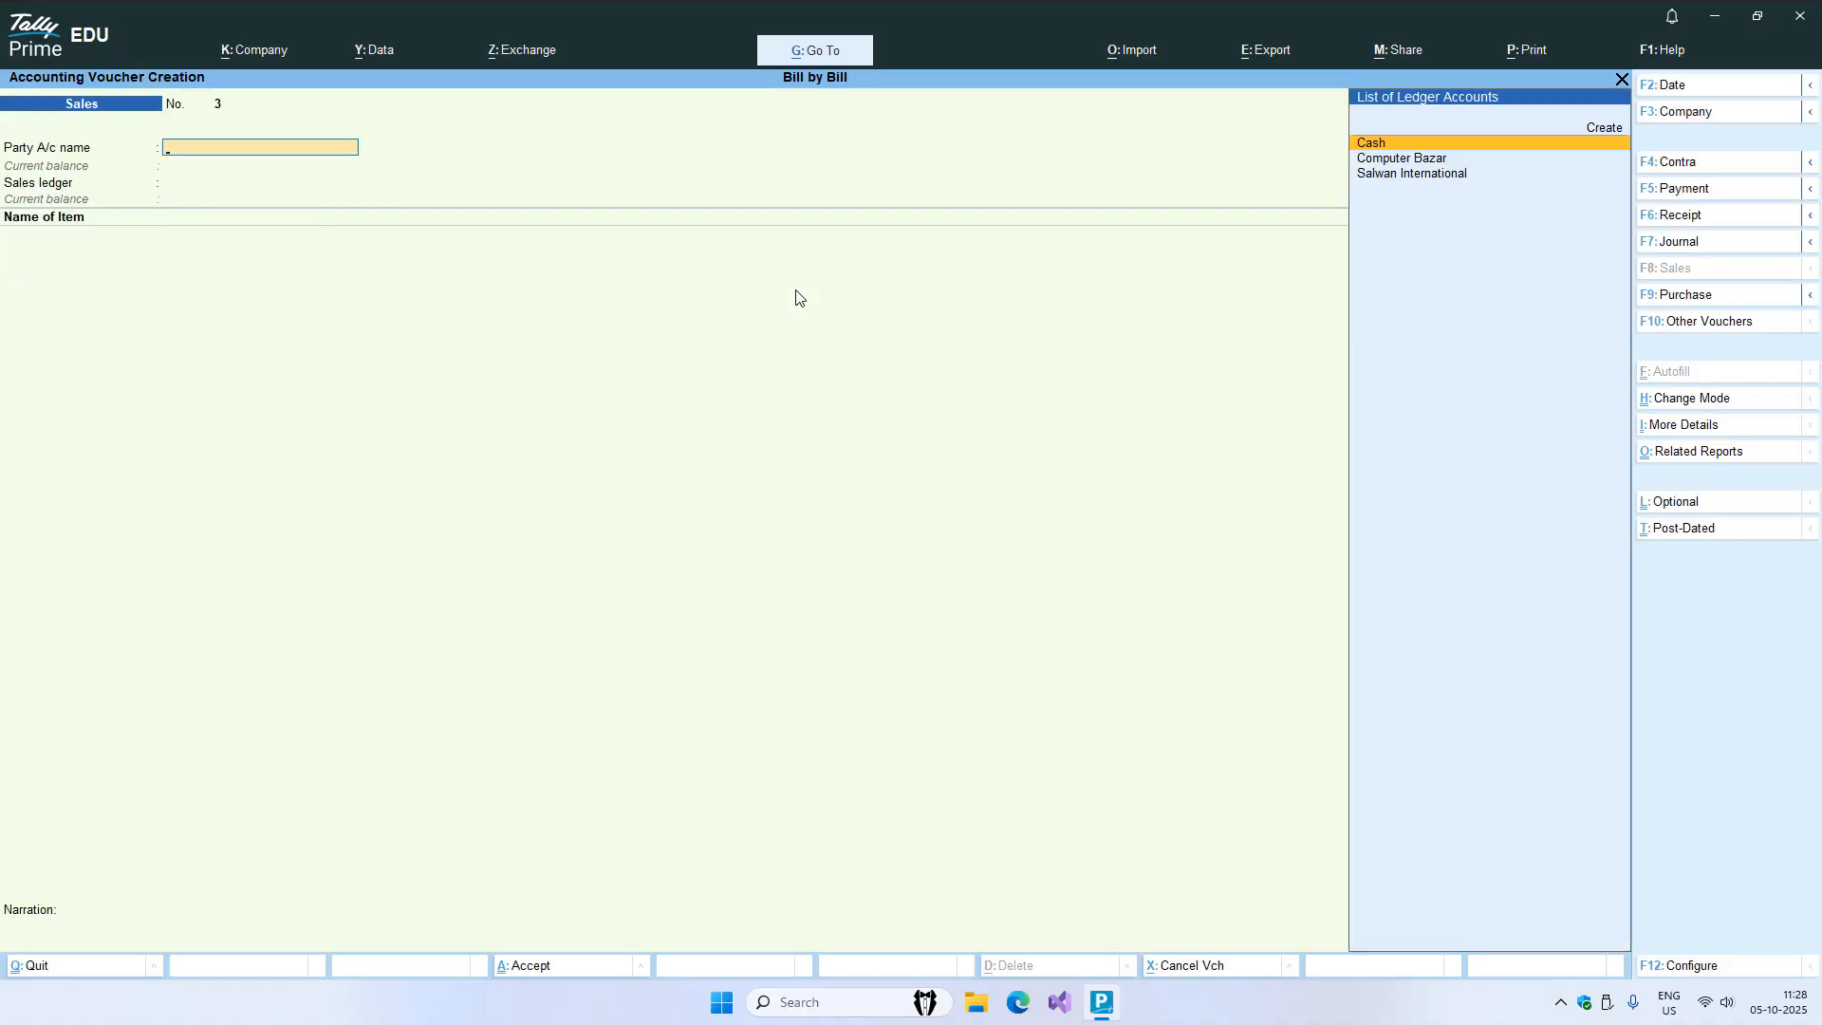
# - Leave voucher entry and display the additional reports list
pyautogui.press('Escape')
pyautogui.press('Down')
pyautogui.press('Down')
pyautogui.press('Down')
pyautogui.press('Down')
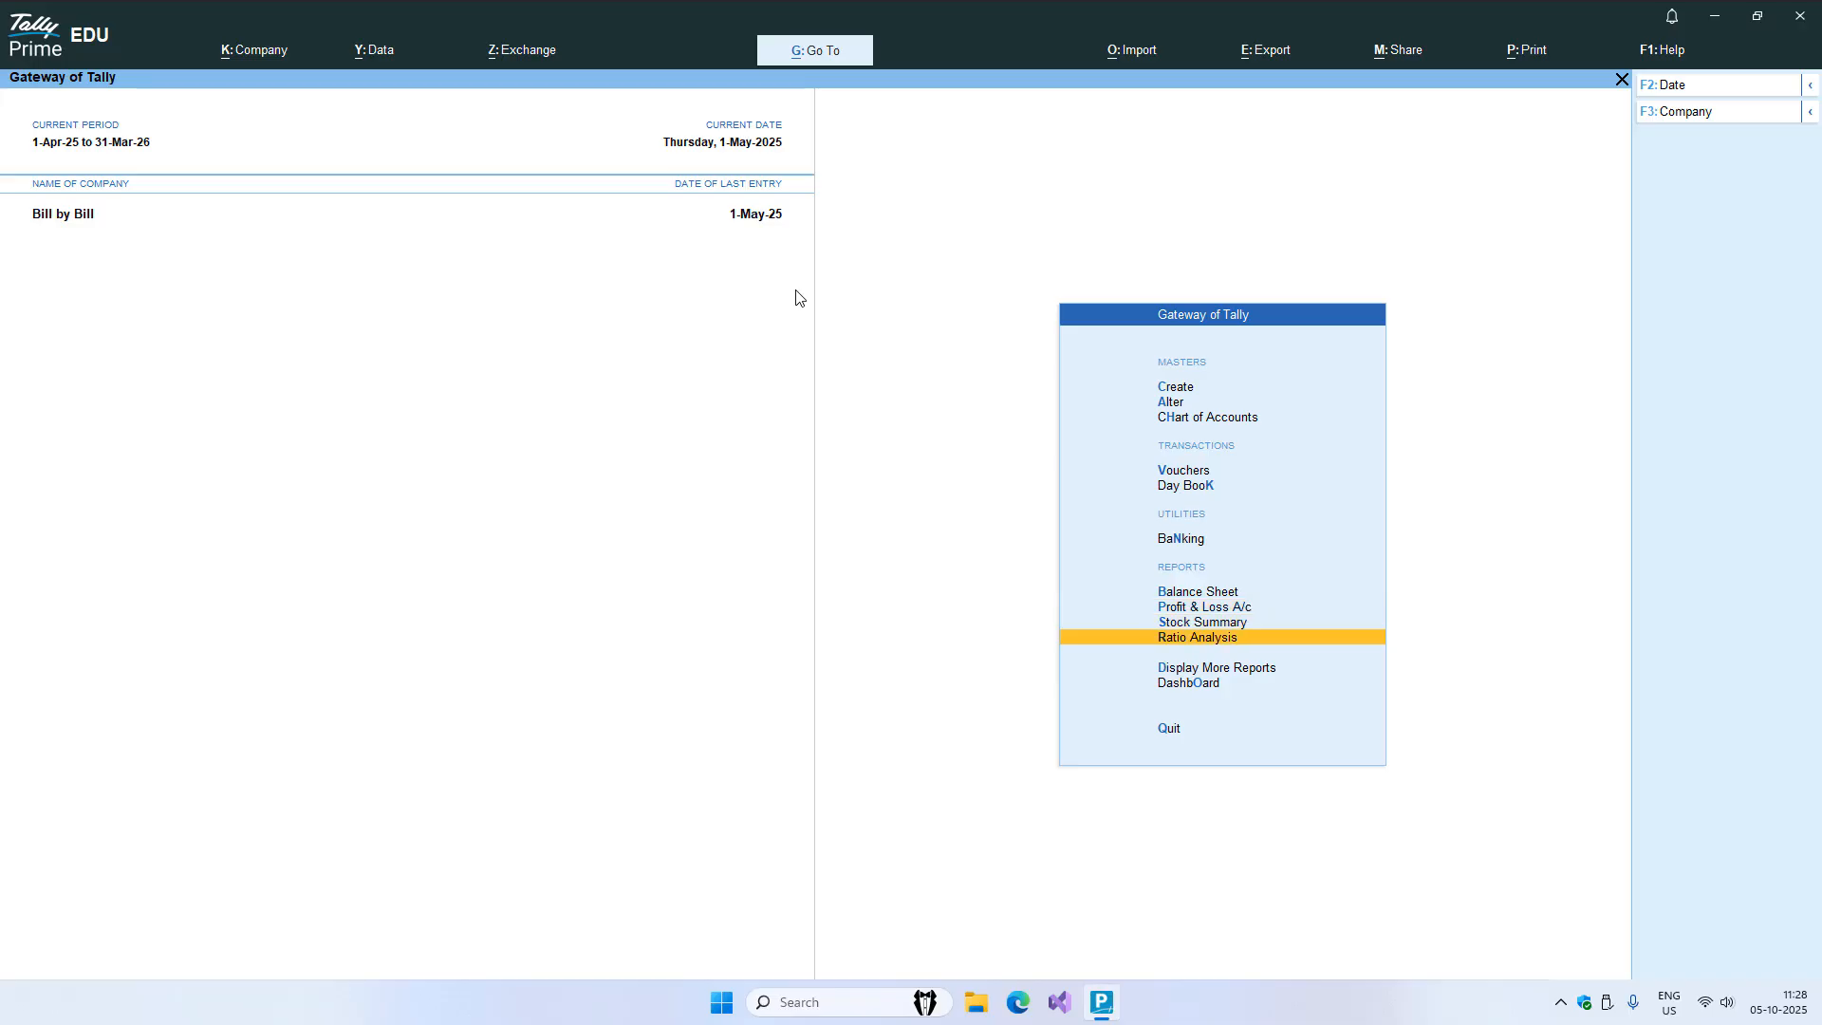
pyautogui.press('Return')
# - Open the Receivables report under Outstandings in Statements of Accounts
pyautogui.press('Down')
pyautogui.press('Down')
pyautogui.press('Down')
pyautogui.press('Down')
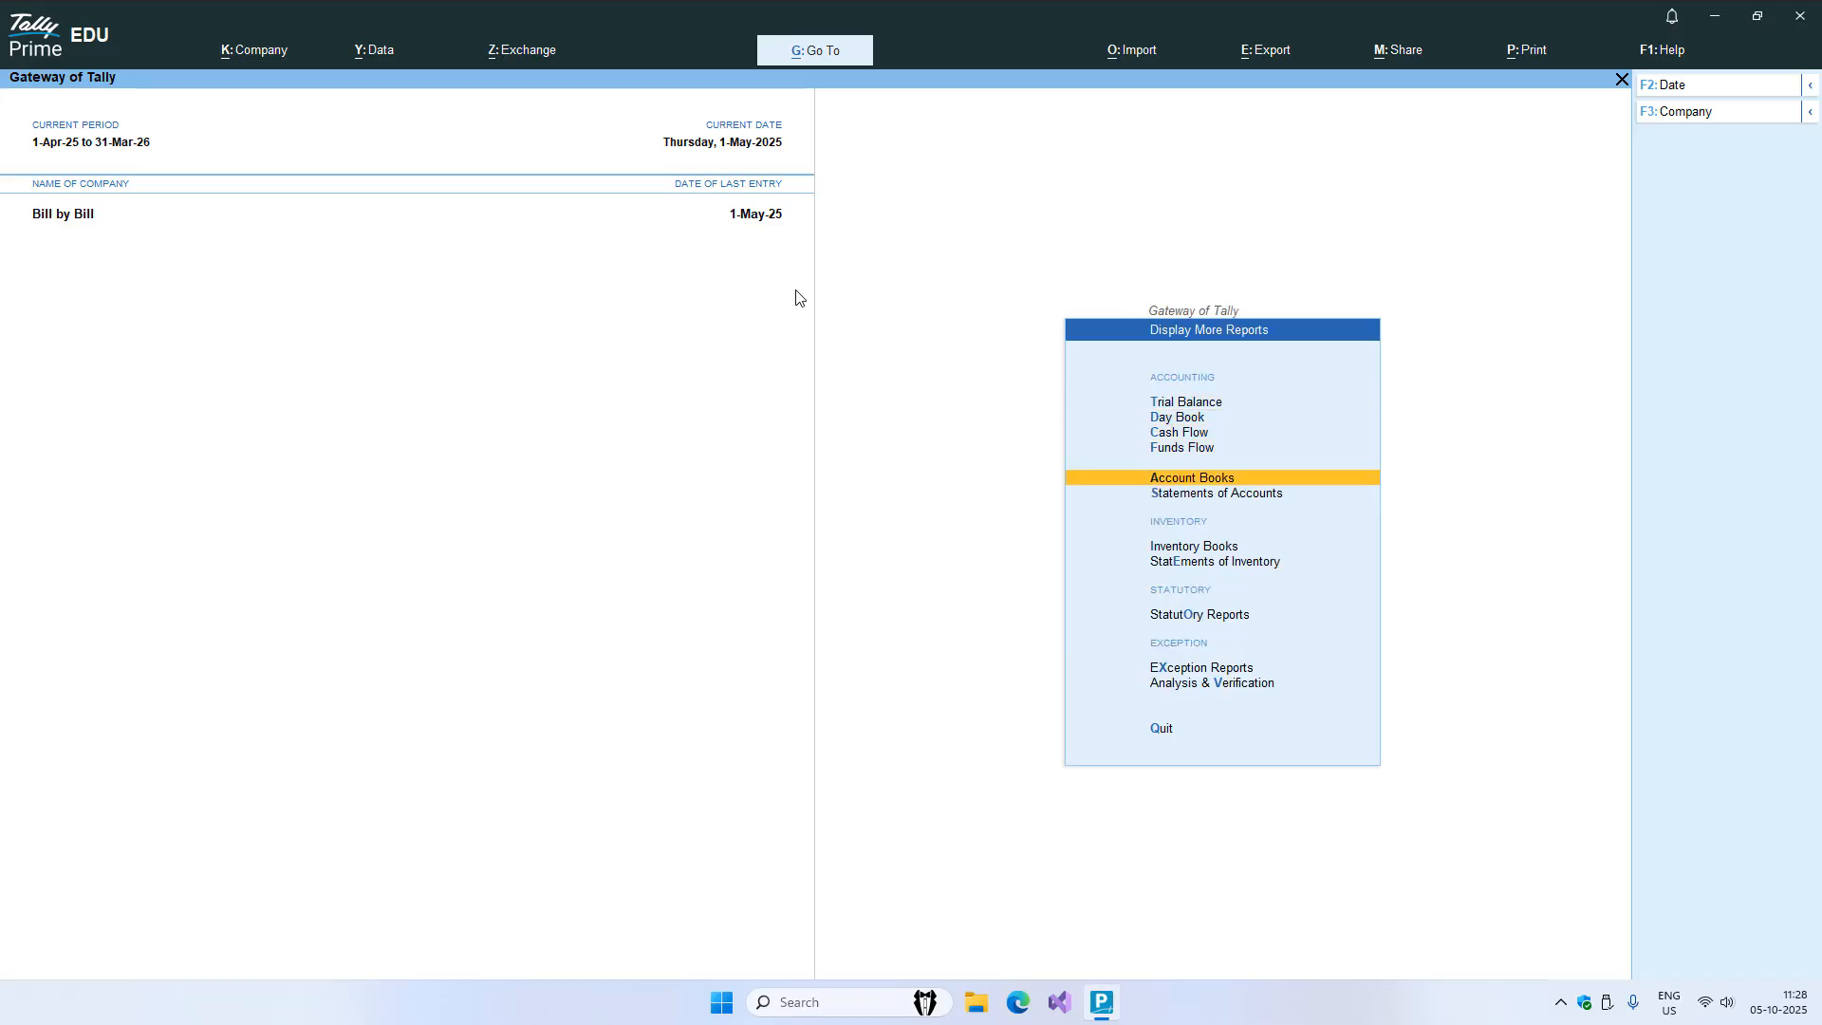
pyautogui.press('Down')
pyautogui.press('Return')
pyautogui.press('Return')
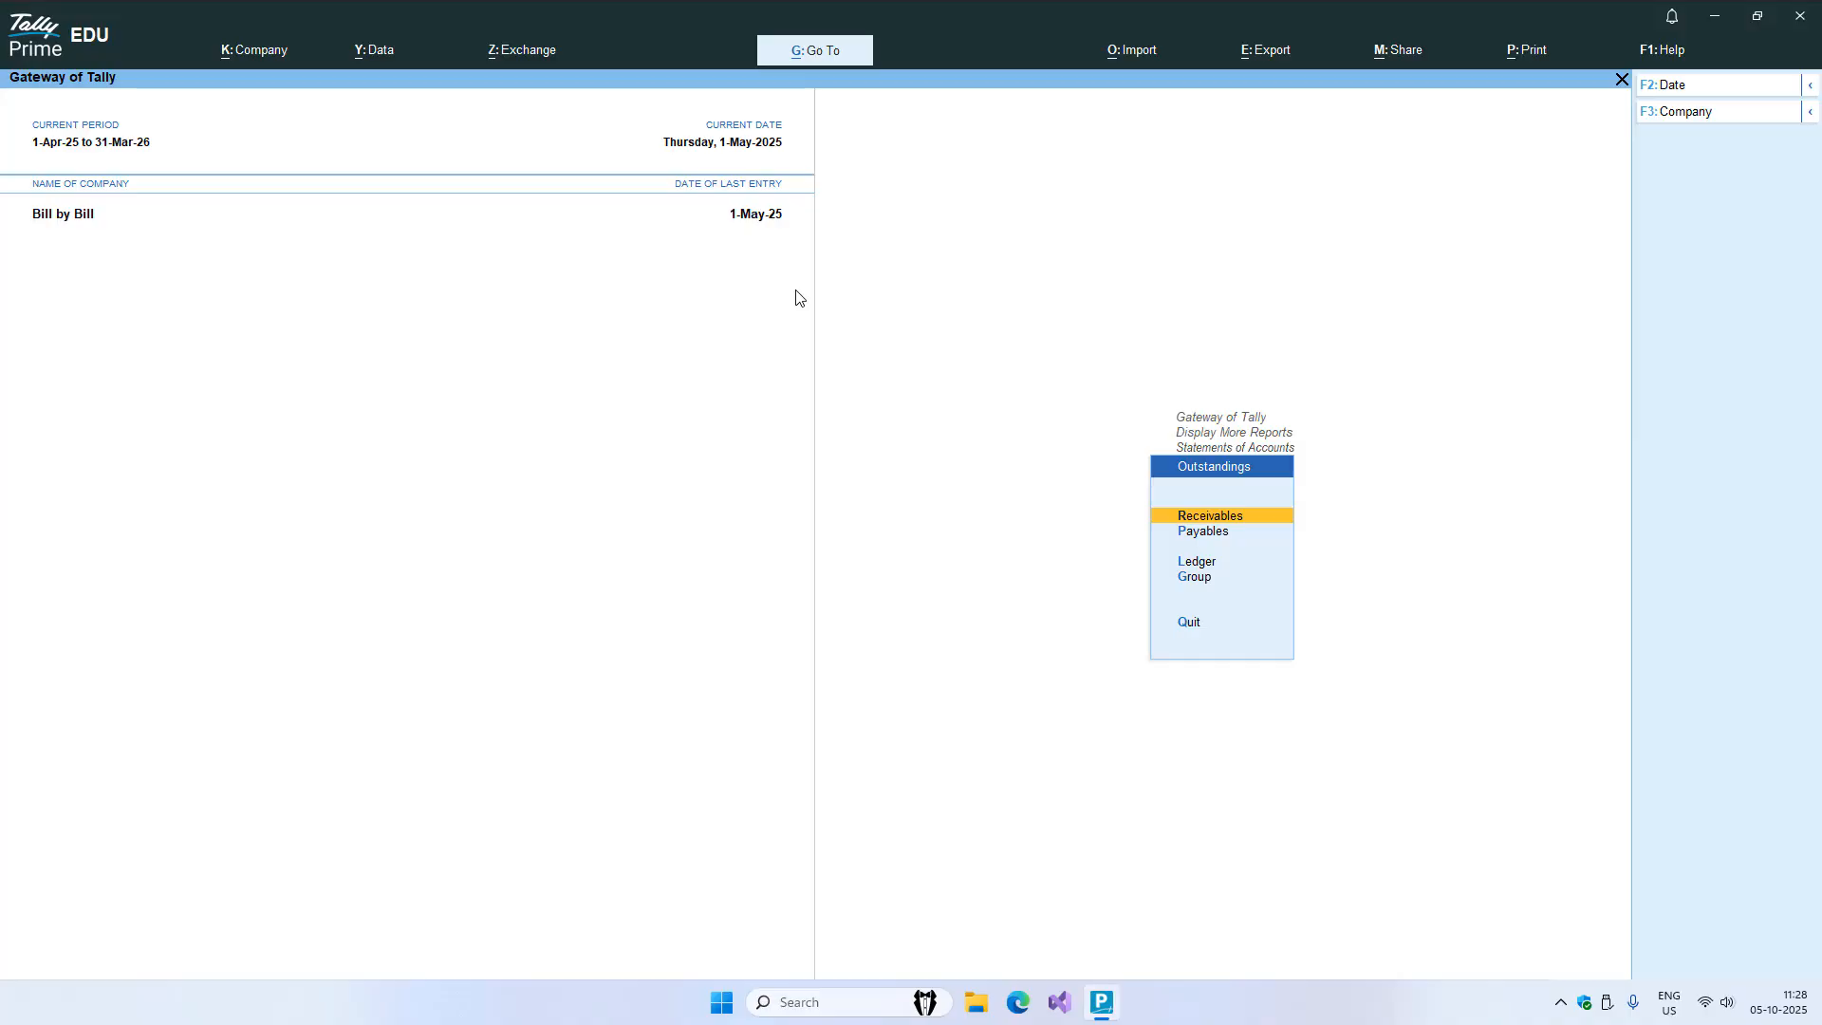
pyautogui.press('Return')
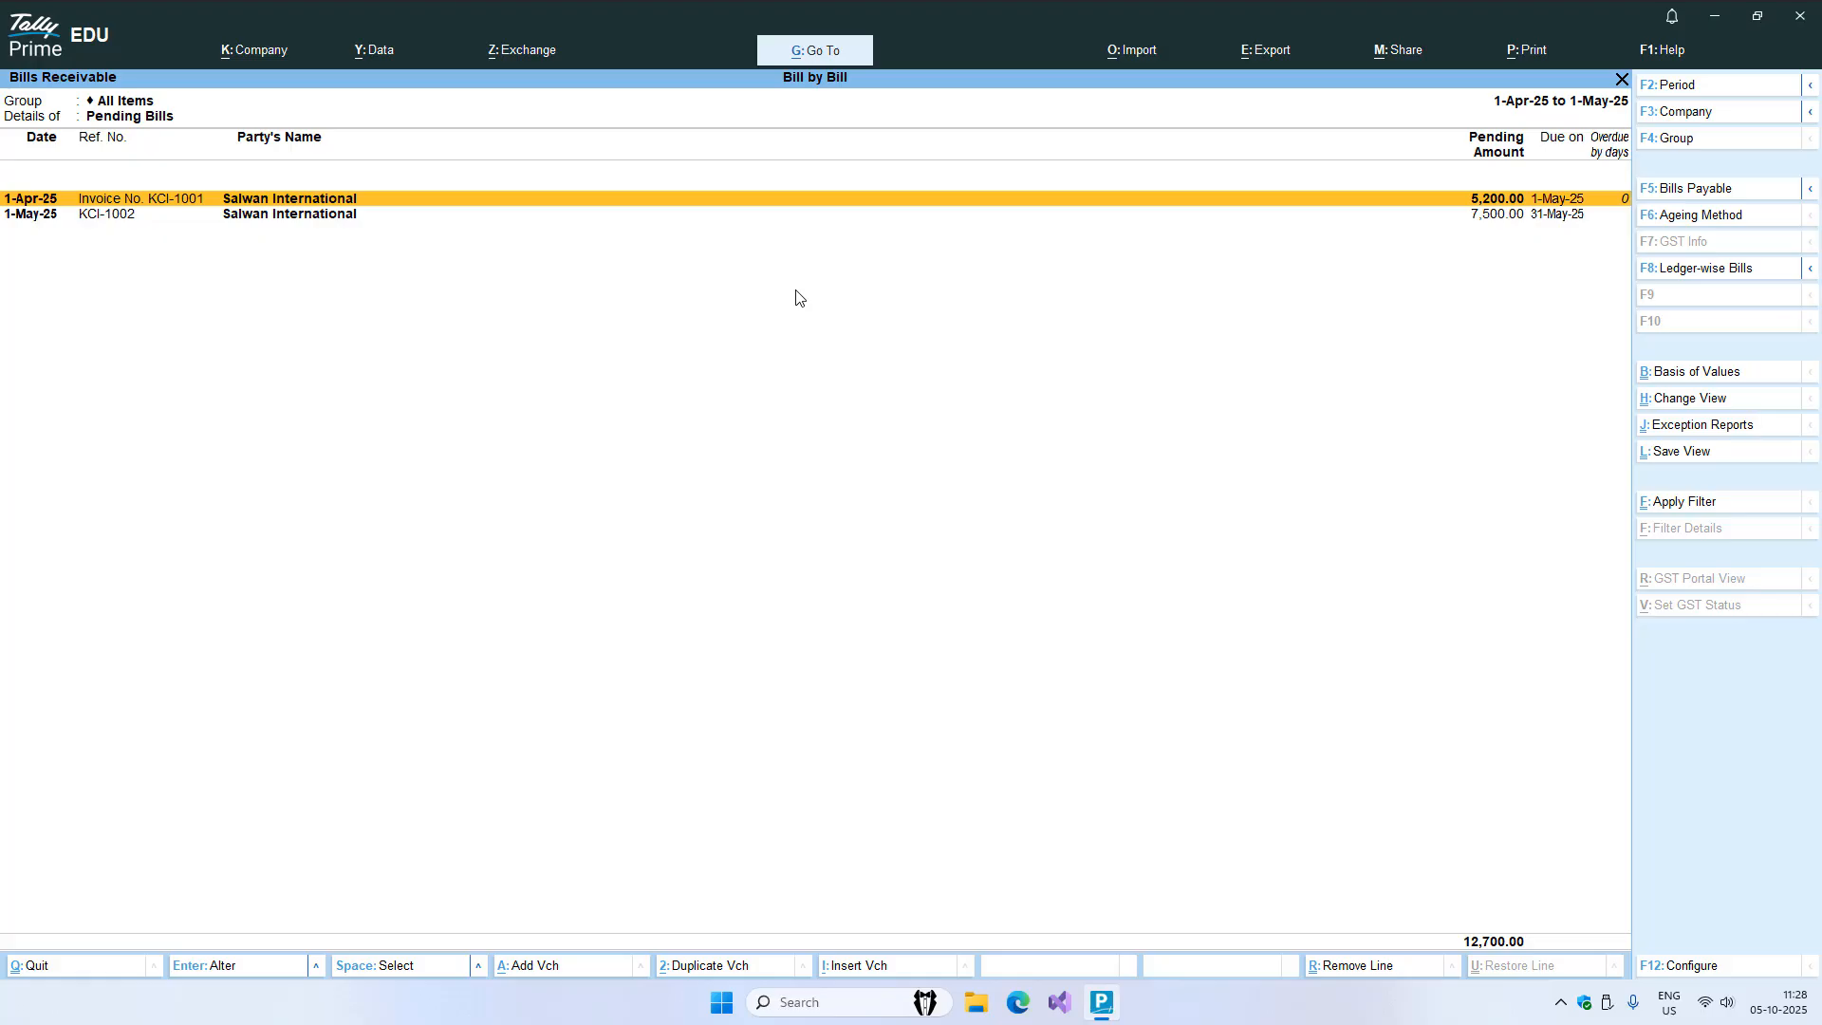
# - Expand the KCI-1002 bill to show its voucher and item details
pyautogui.press('Down')
pyautogui.press('Up')
pyautogui.press('Down')
pyautogui.hotkey('shift', 'Return')
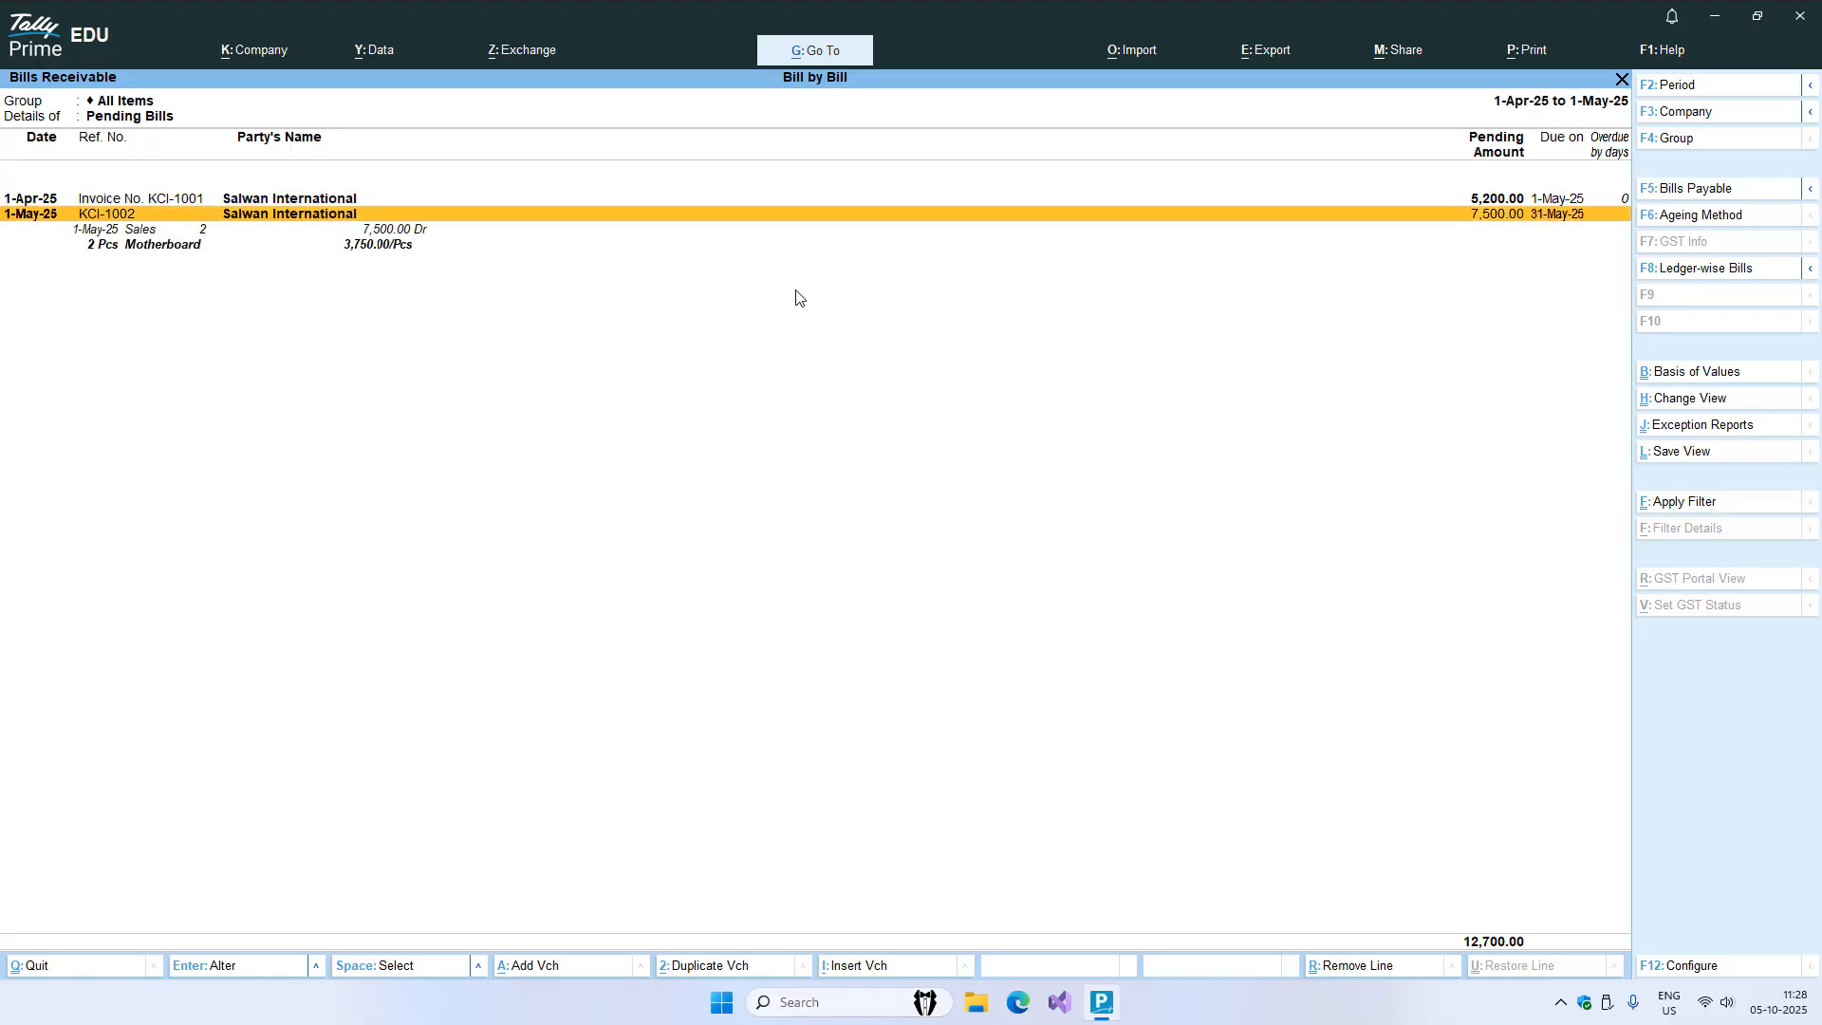
# - Change the date of the KCI-1002 sales voucher to 2-May-25 and save the altered voucher
pyautogui.press('Down')
pyautogui.press('Down')
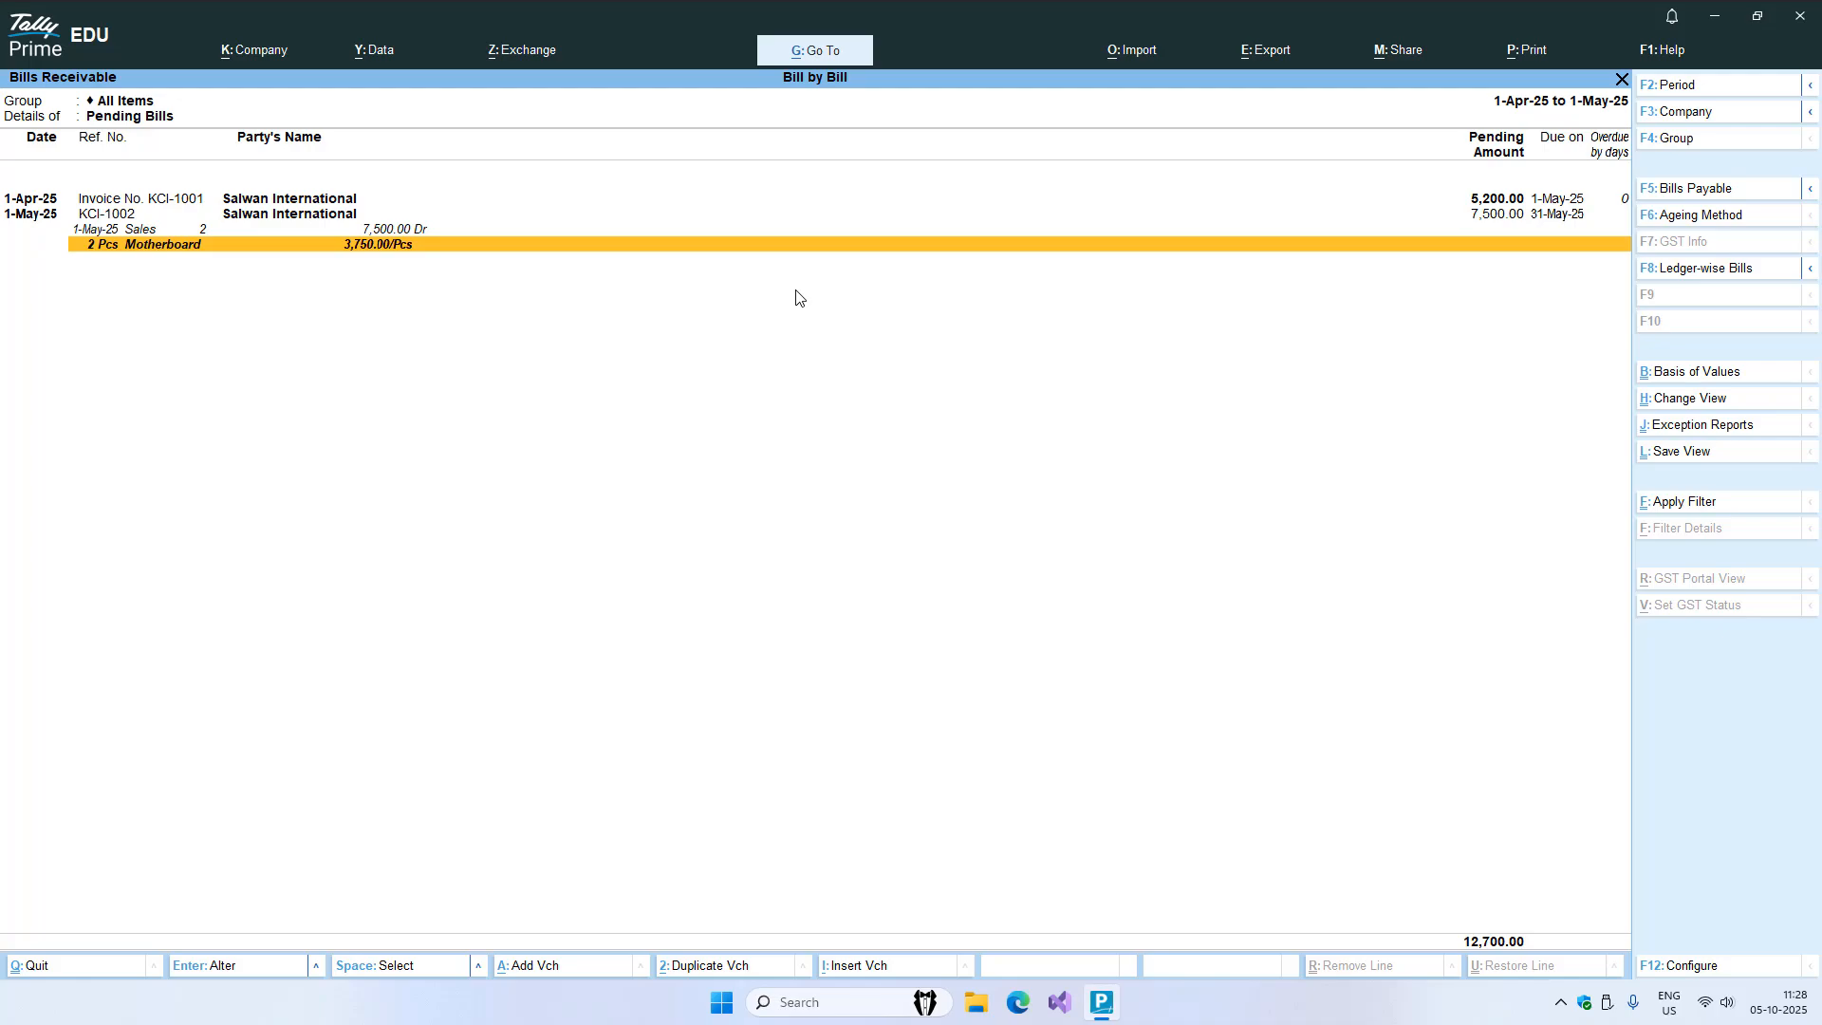
pyautogui.press('Return')
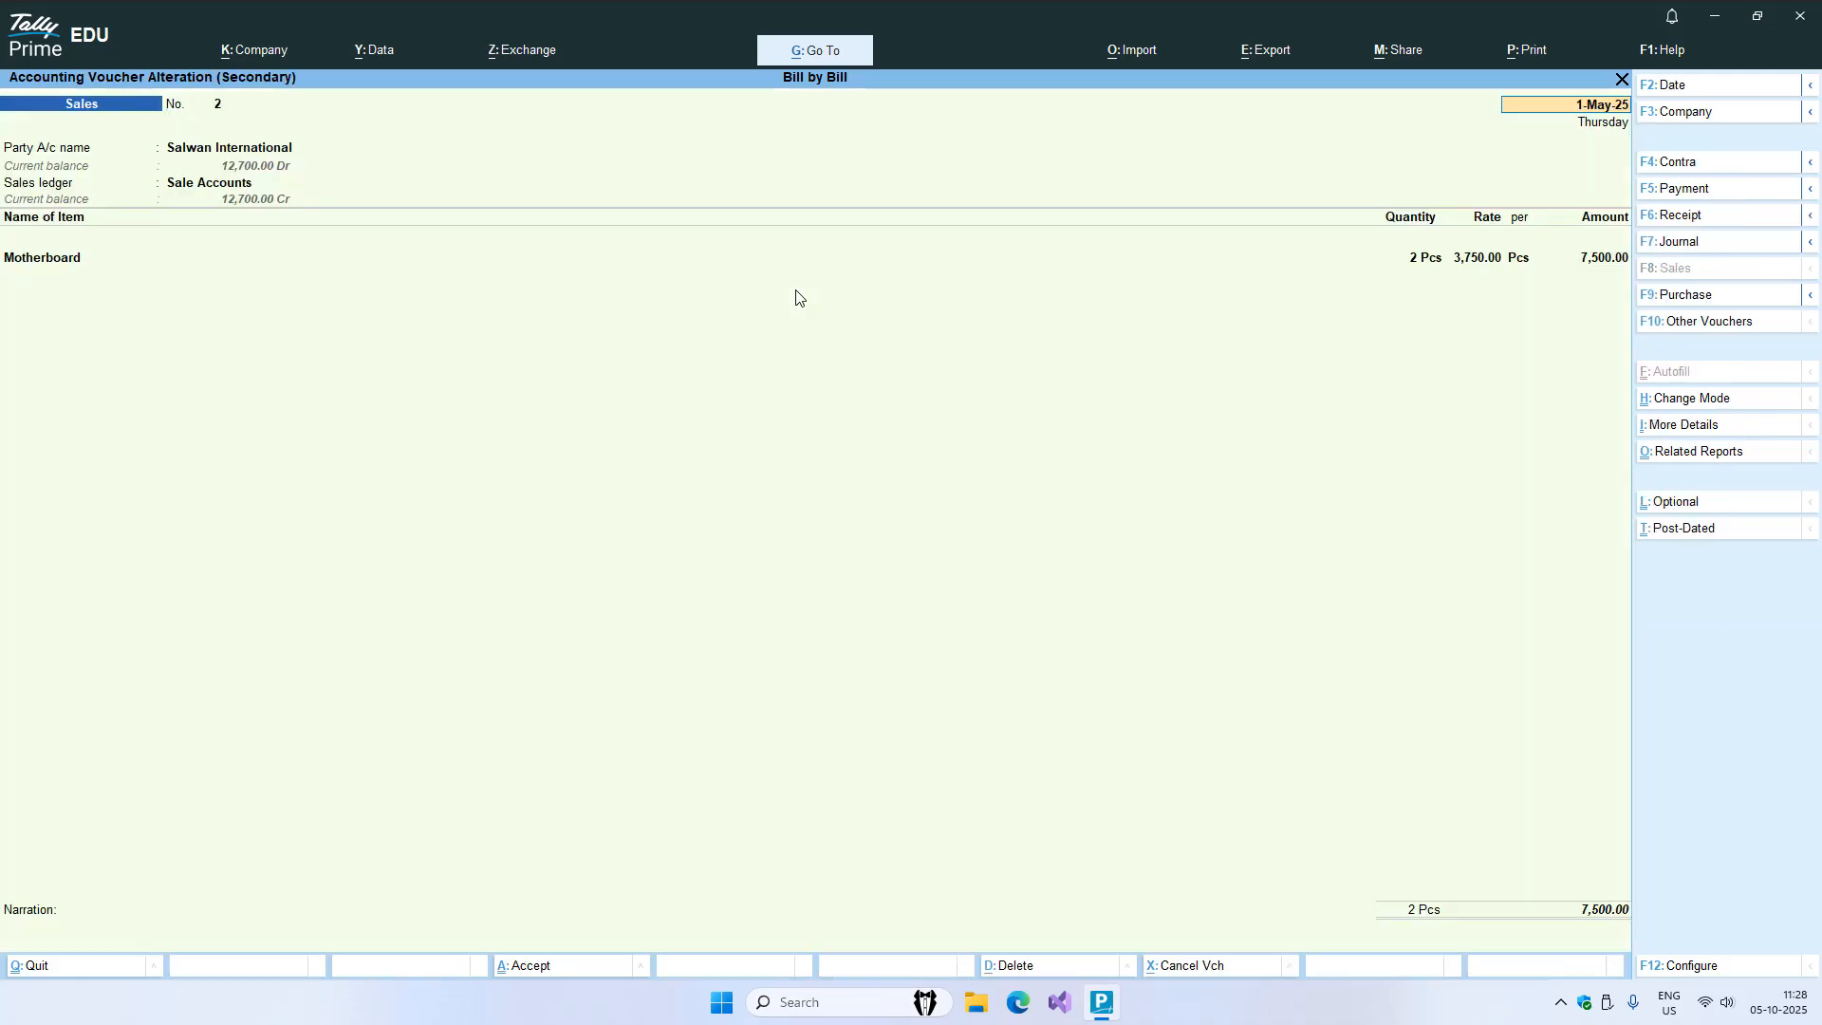
pyautogui.write('2-')
pyautogui.write('5')
pyautogui.press('Return')
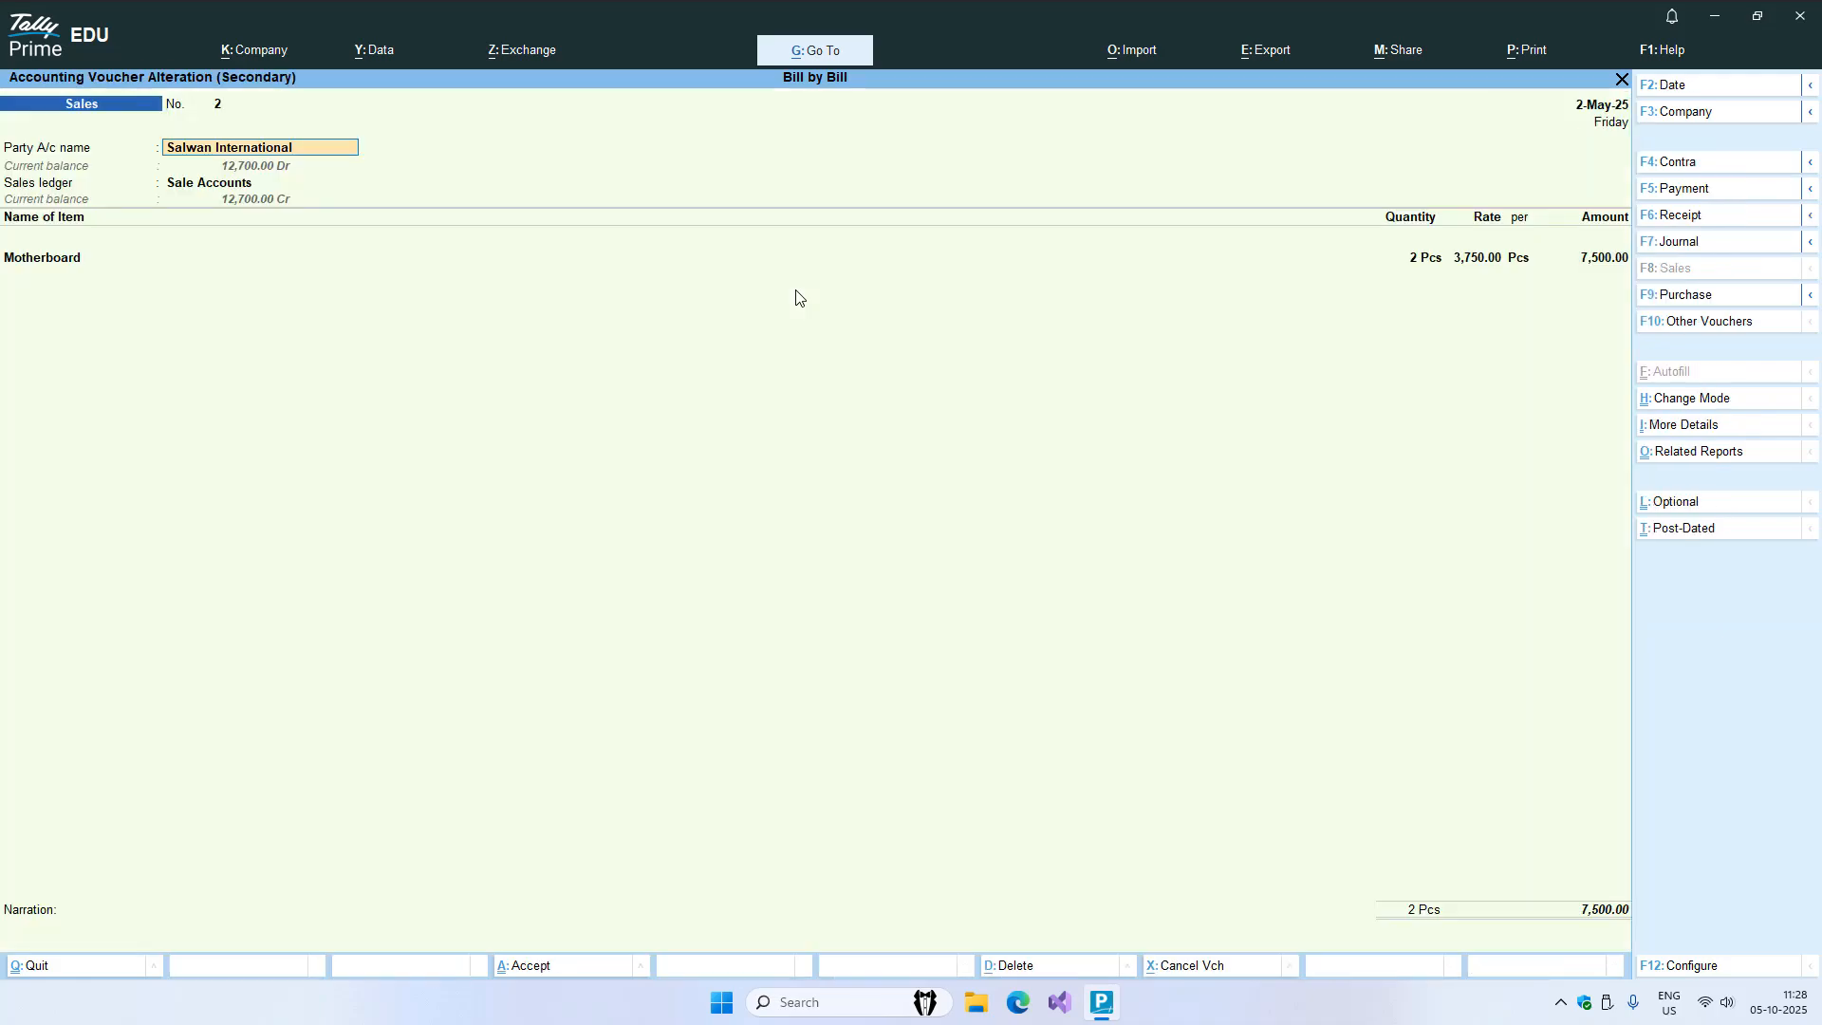
pyautogui.press('Return')
pyautogui.hotkey('ctrl', 'a')
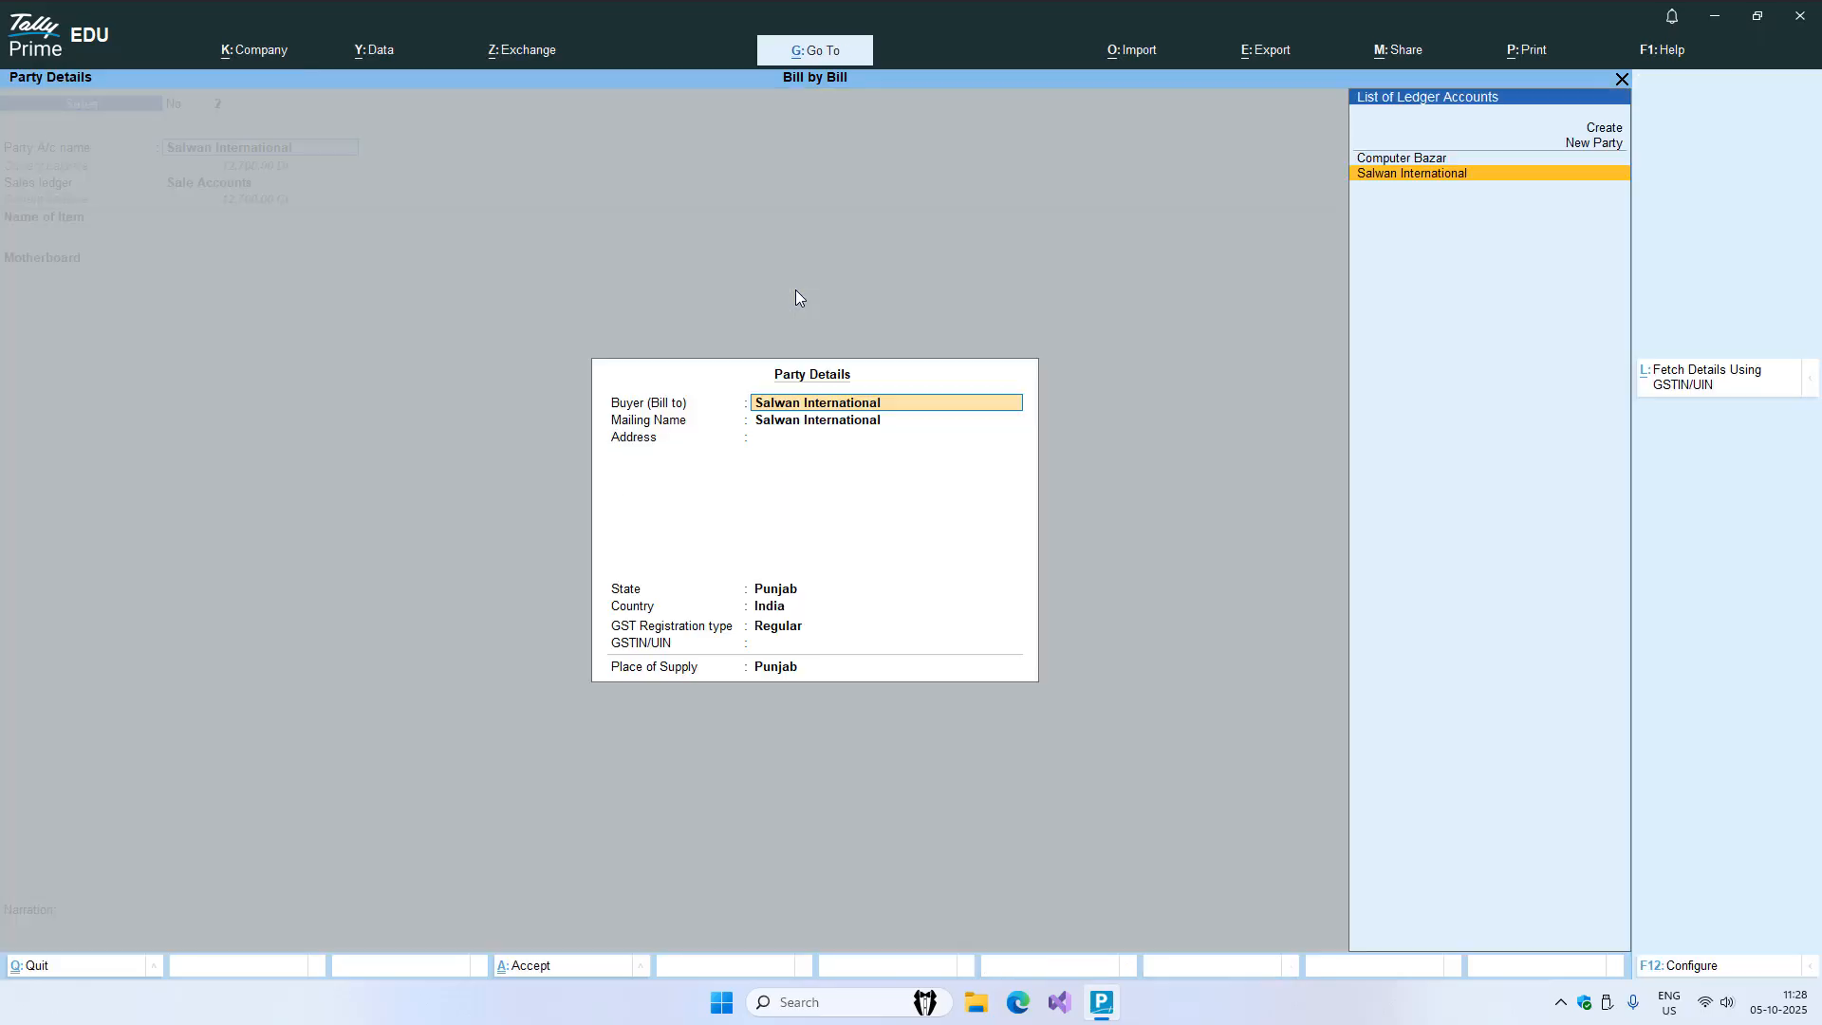
pyautogui.hotkey('ctrl', 'a')
pyautogui.hotkey('ctrl', 'a')
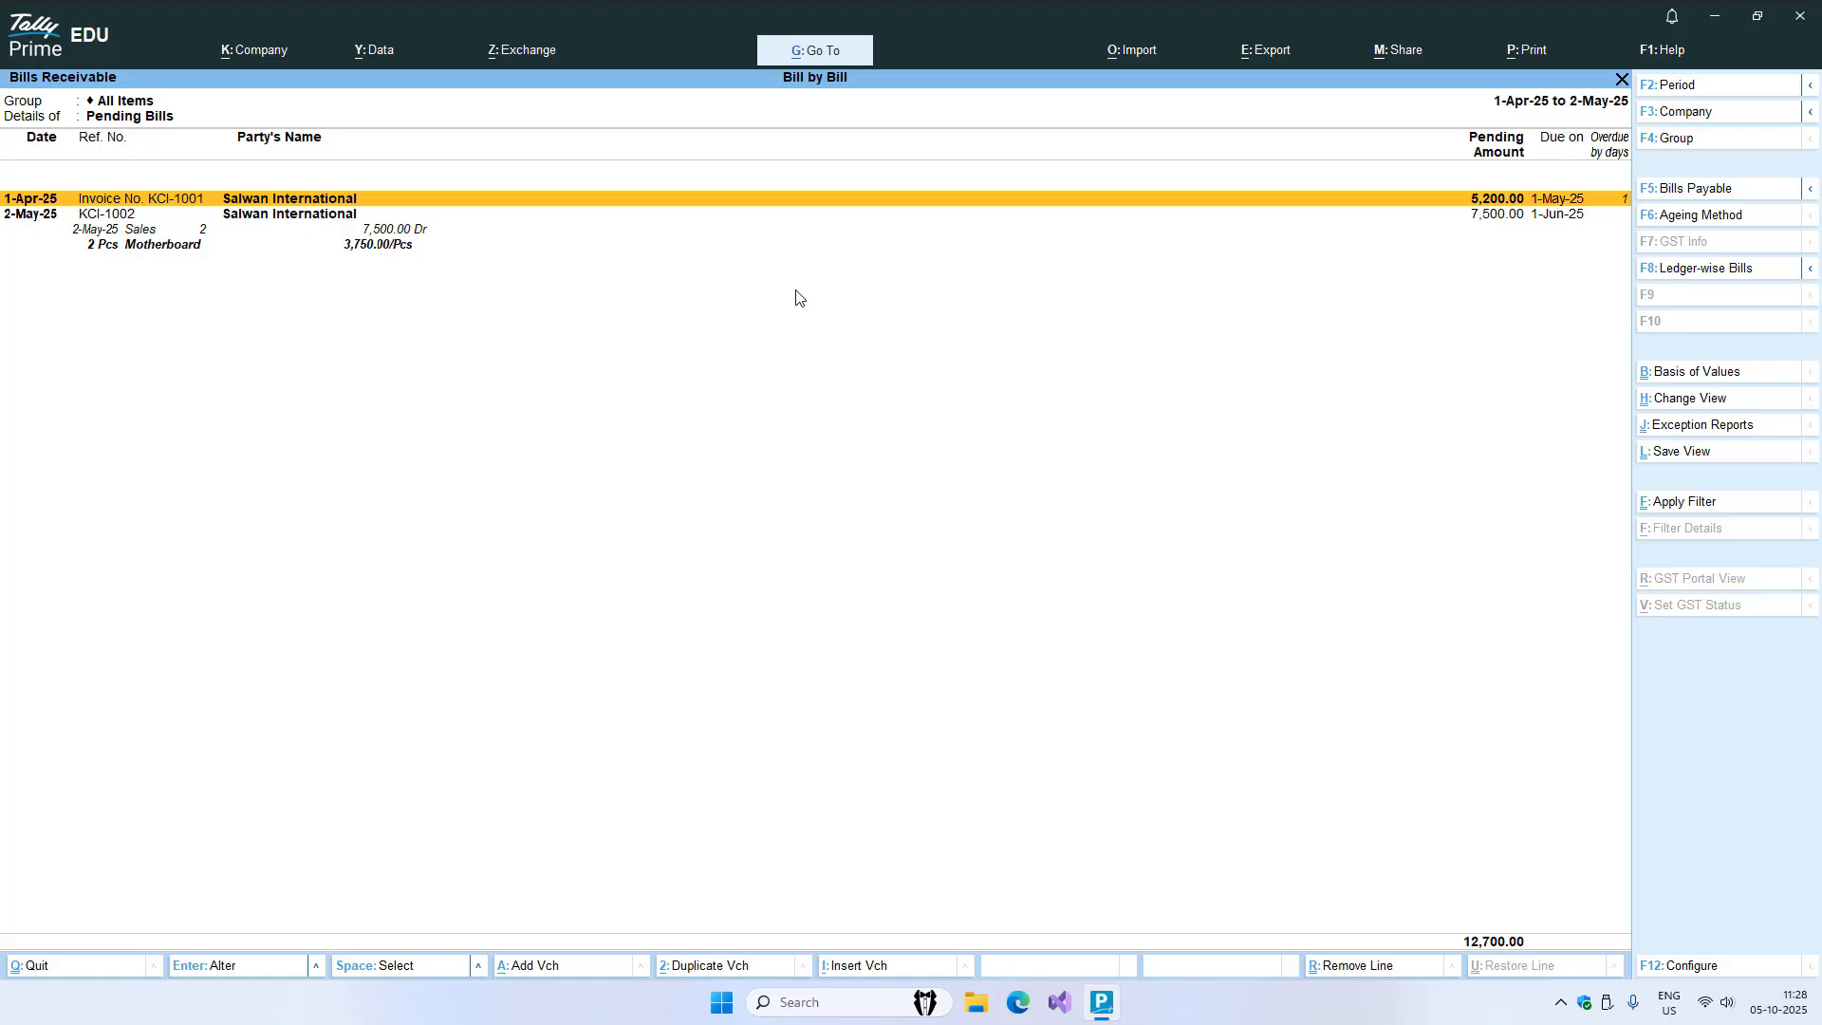
# - Close the receivables report and open the Payables report from the Outstandings list
pyautogui.press('Down')
pyautogui.press('Down')
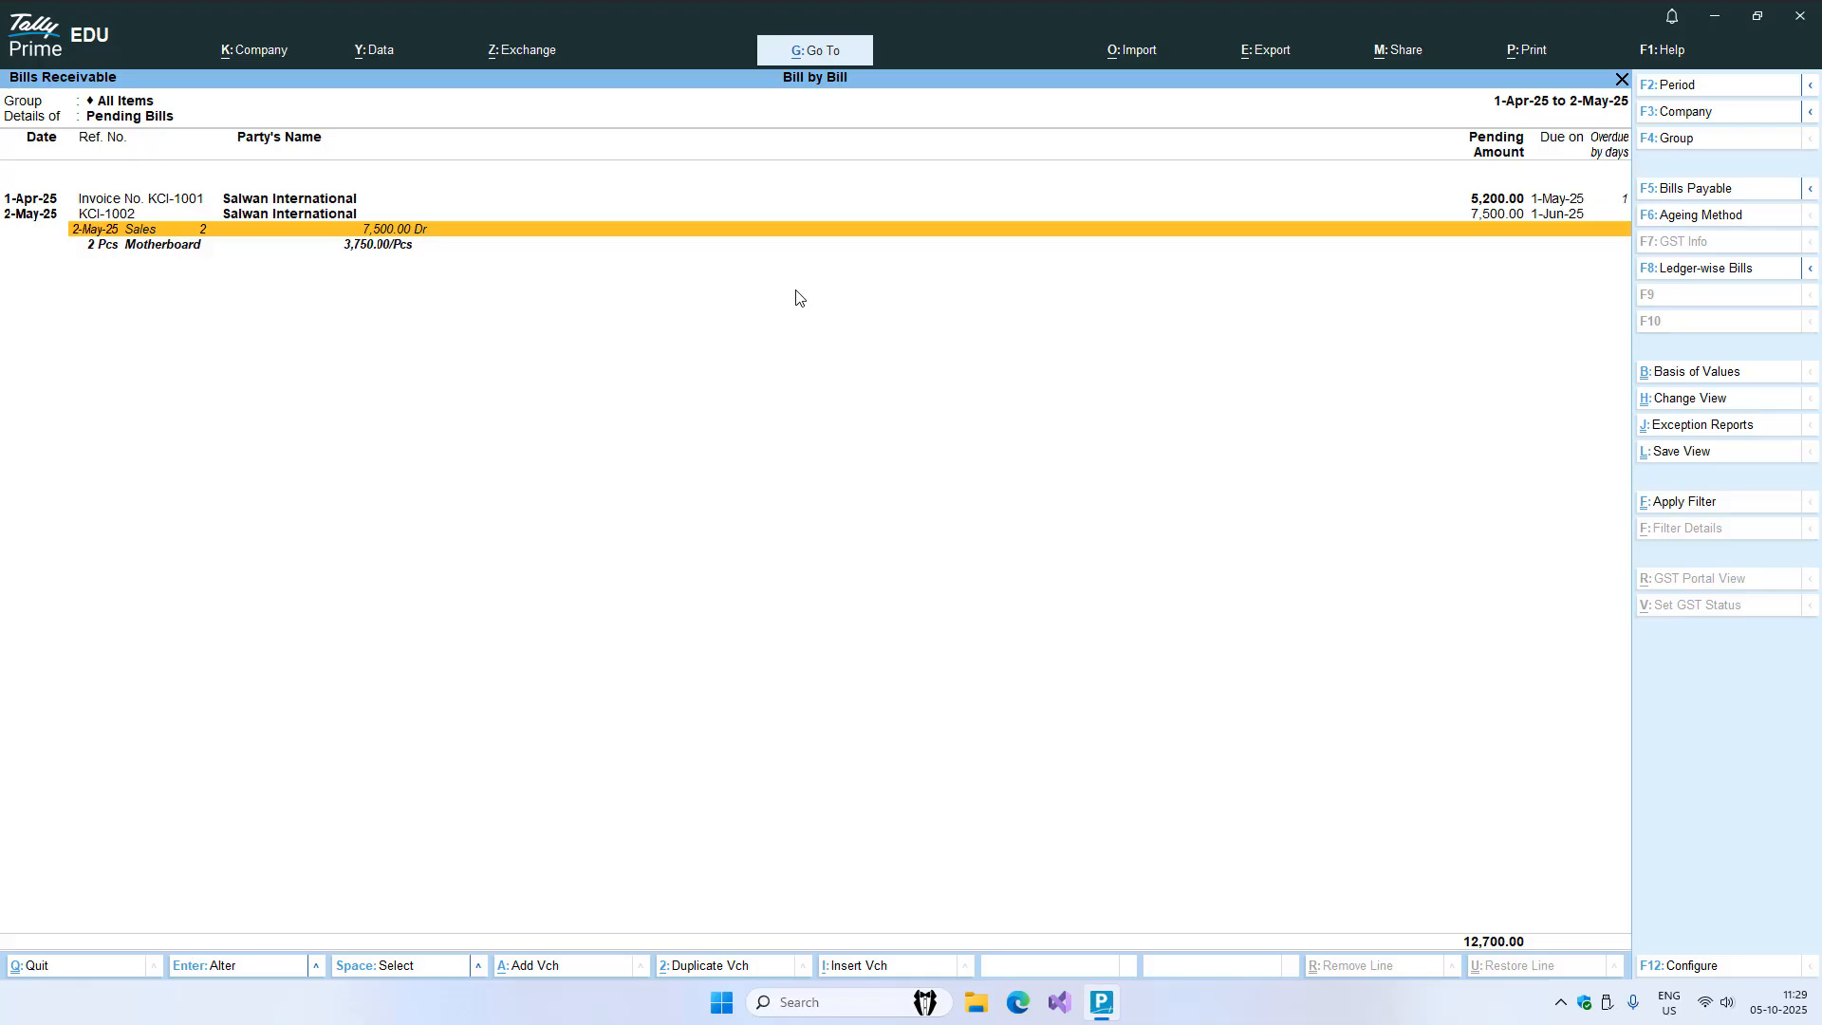
pyautogui.press('Escape')
pyautogui.press('Down')
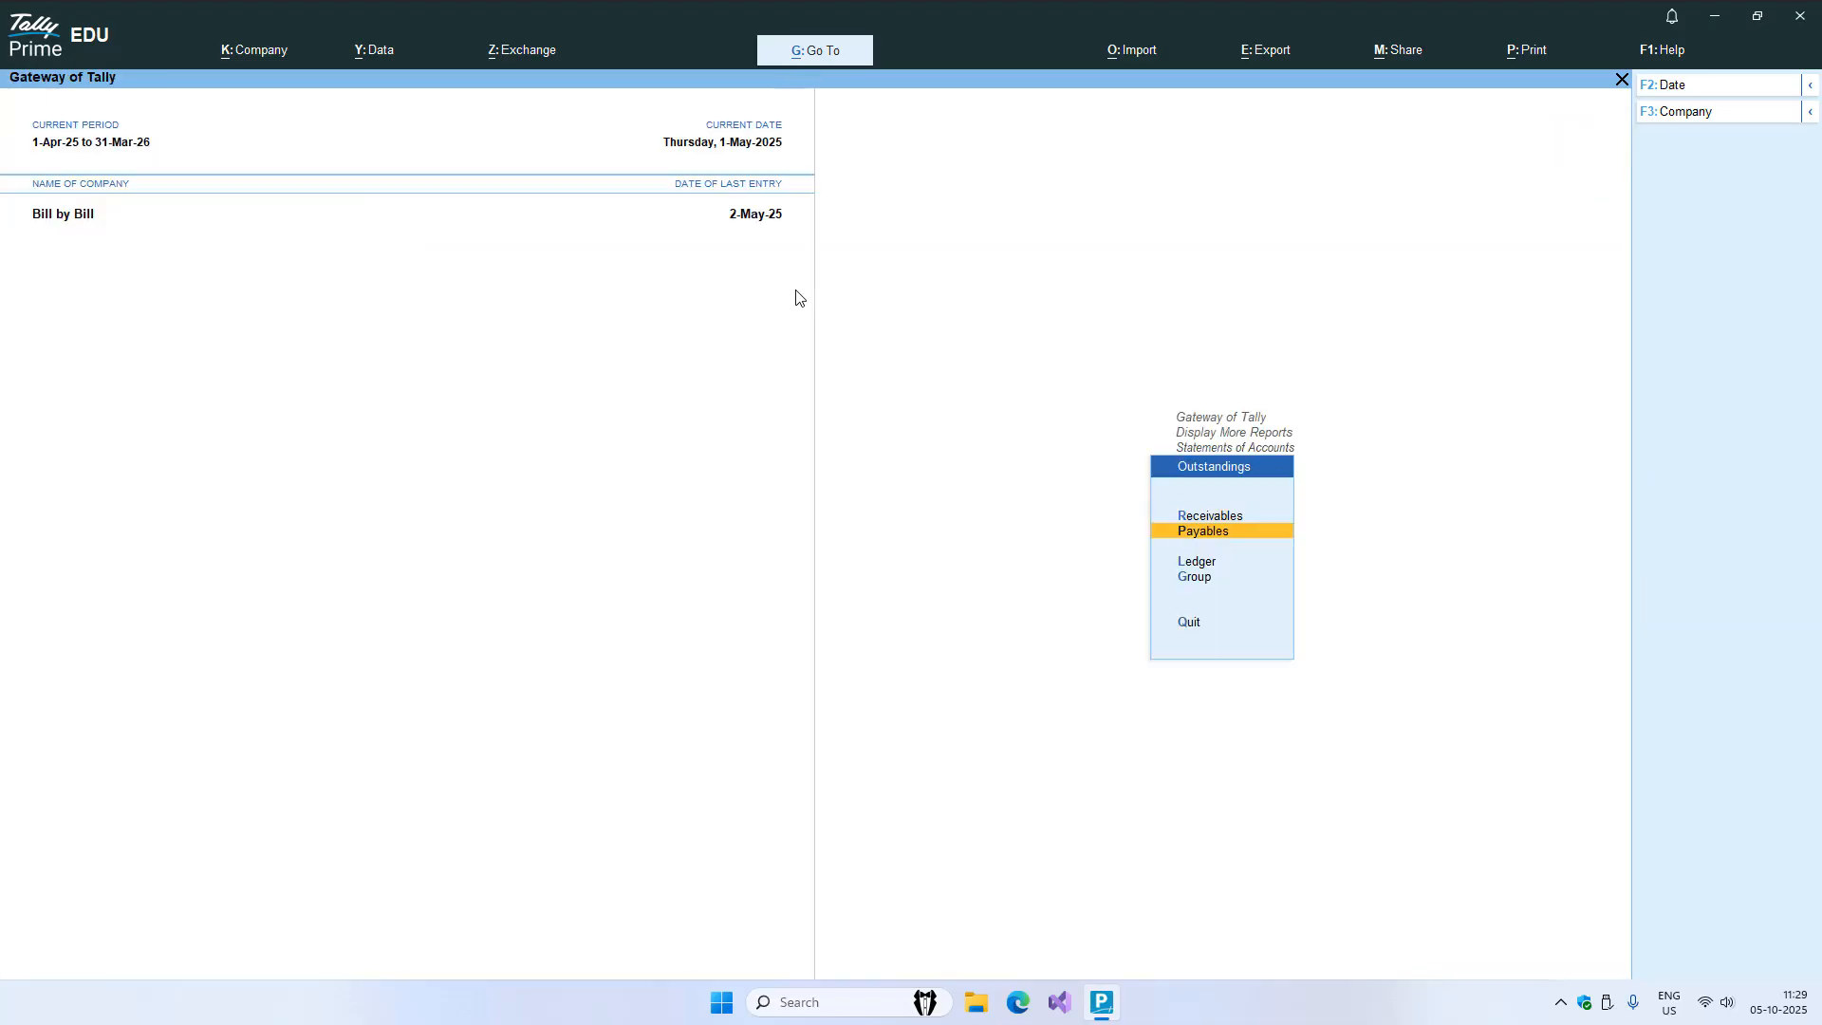
pyautogui.press('Return')
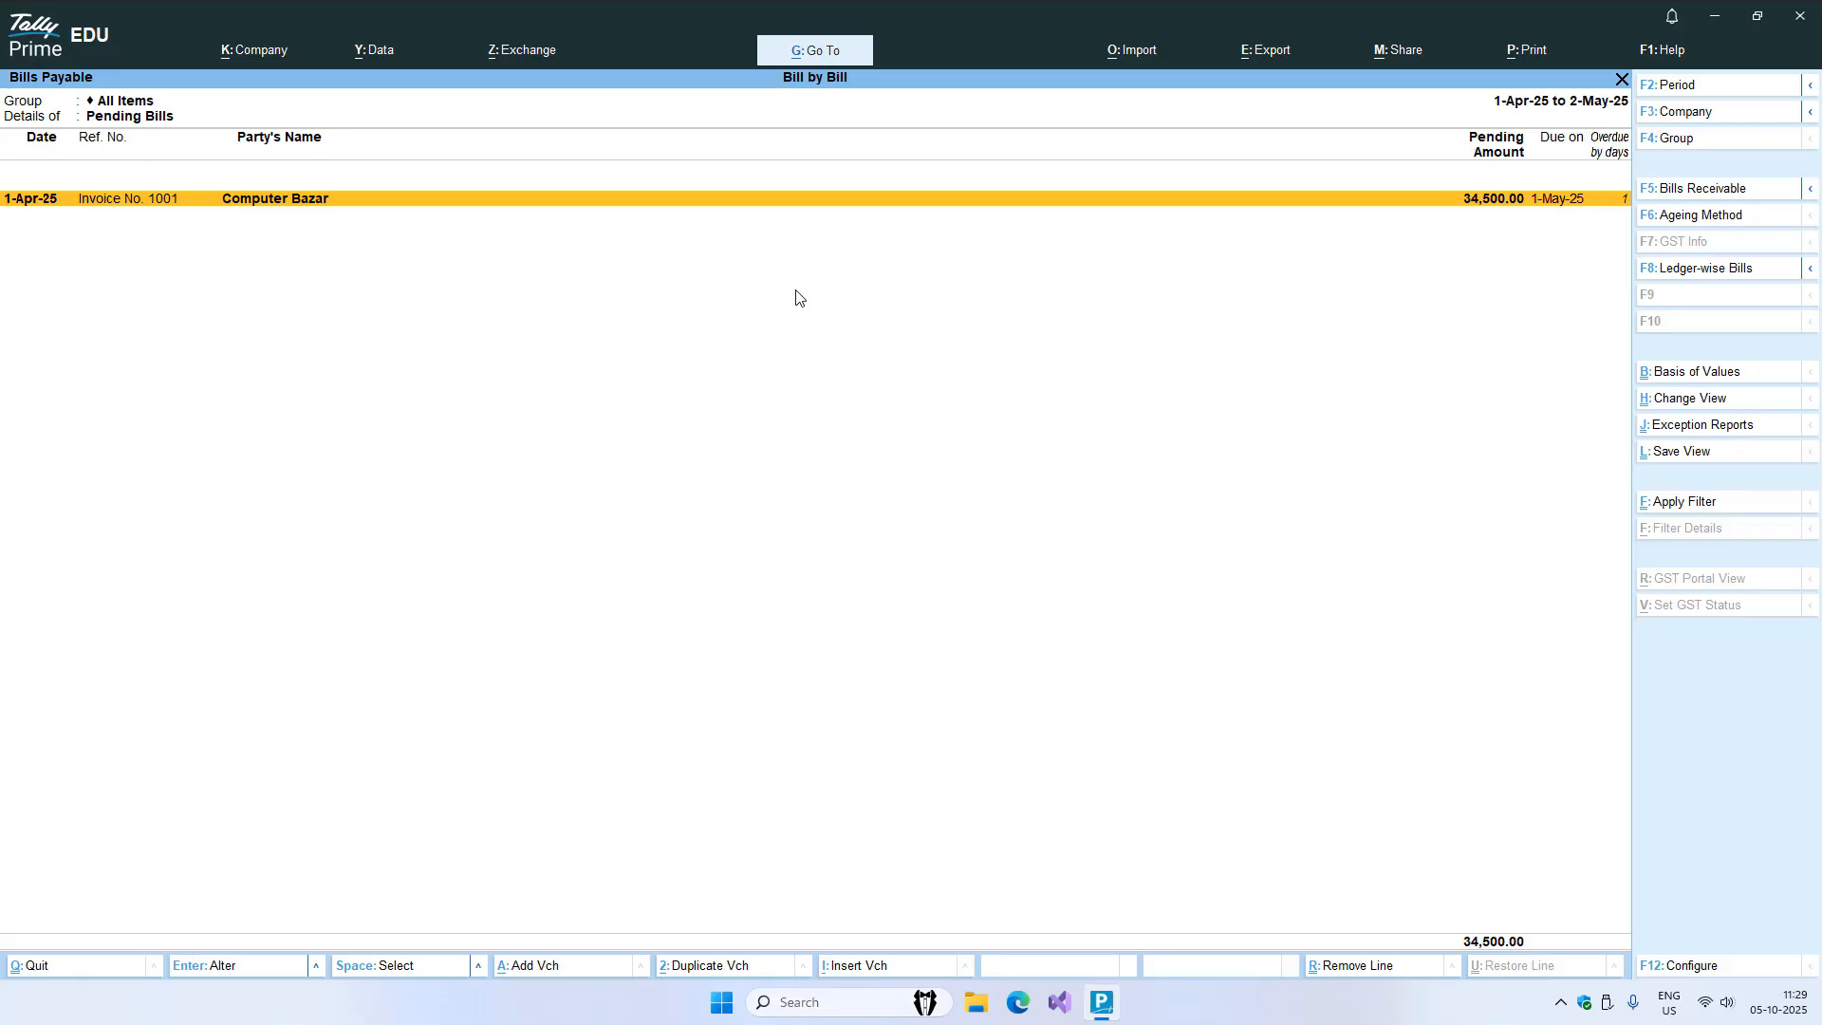
# - Leave the outstanding reports and start a new Payment voucher
pyautogui.press('Escape')
pyautogui.press('Escape')
pyautogui.press('Escape')
pyautogui.press('Escape')
pyautogui.press('Down')
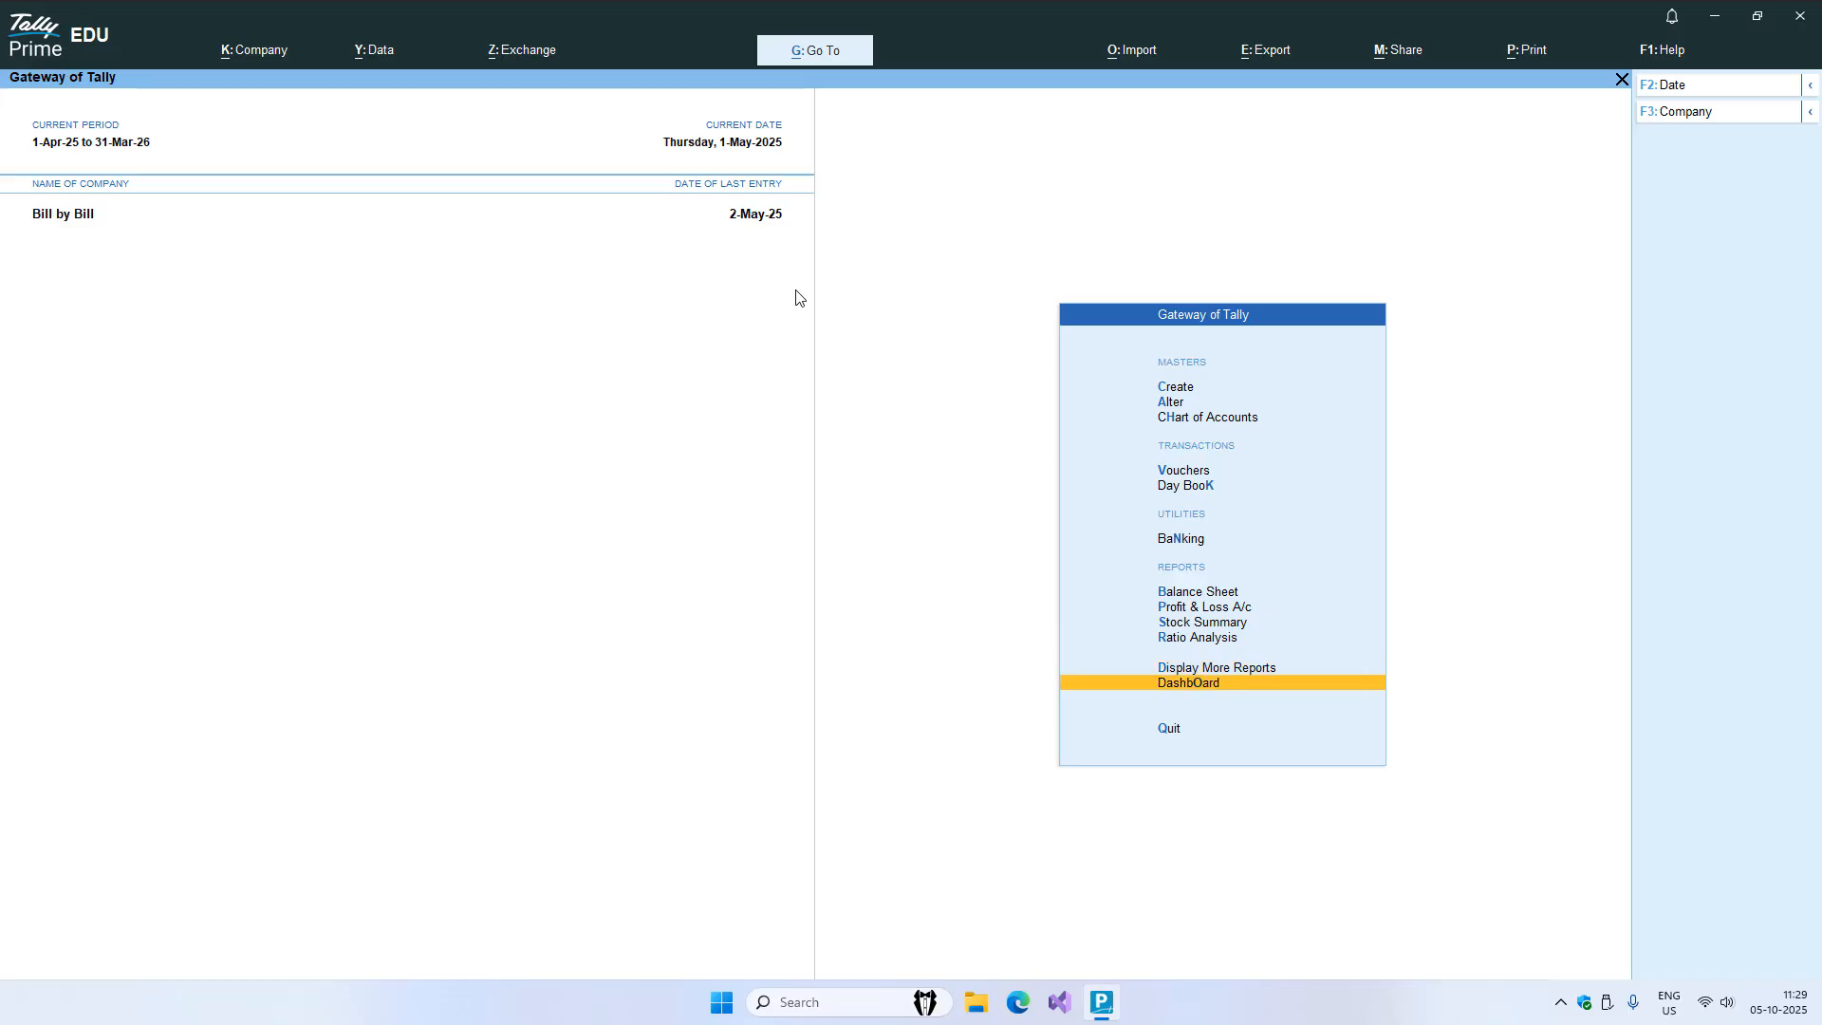
pyautogui.press('Down')
pyautogui.press('Down')
pyautogui.press('Down')
pyautogui.press('Down')
pyautogui.press('Down')
pyautogui.press('Down')
pyautogui.press('Return')
pyautogui.press('Escape')
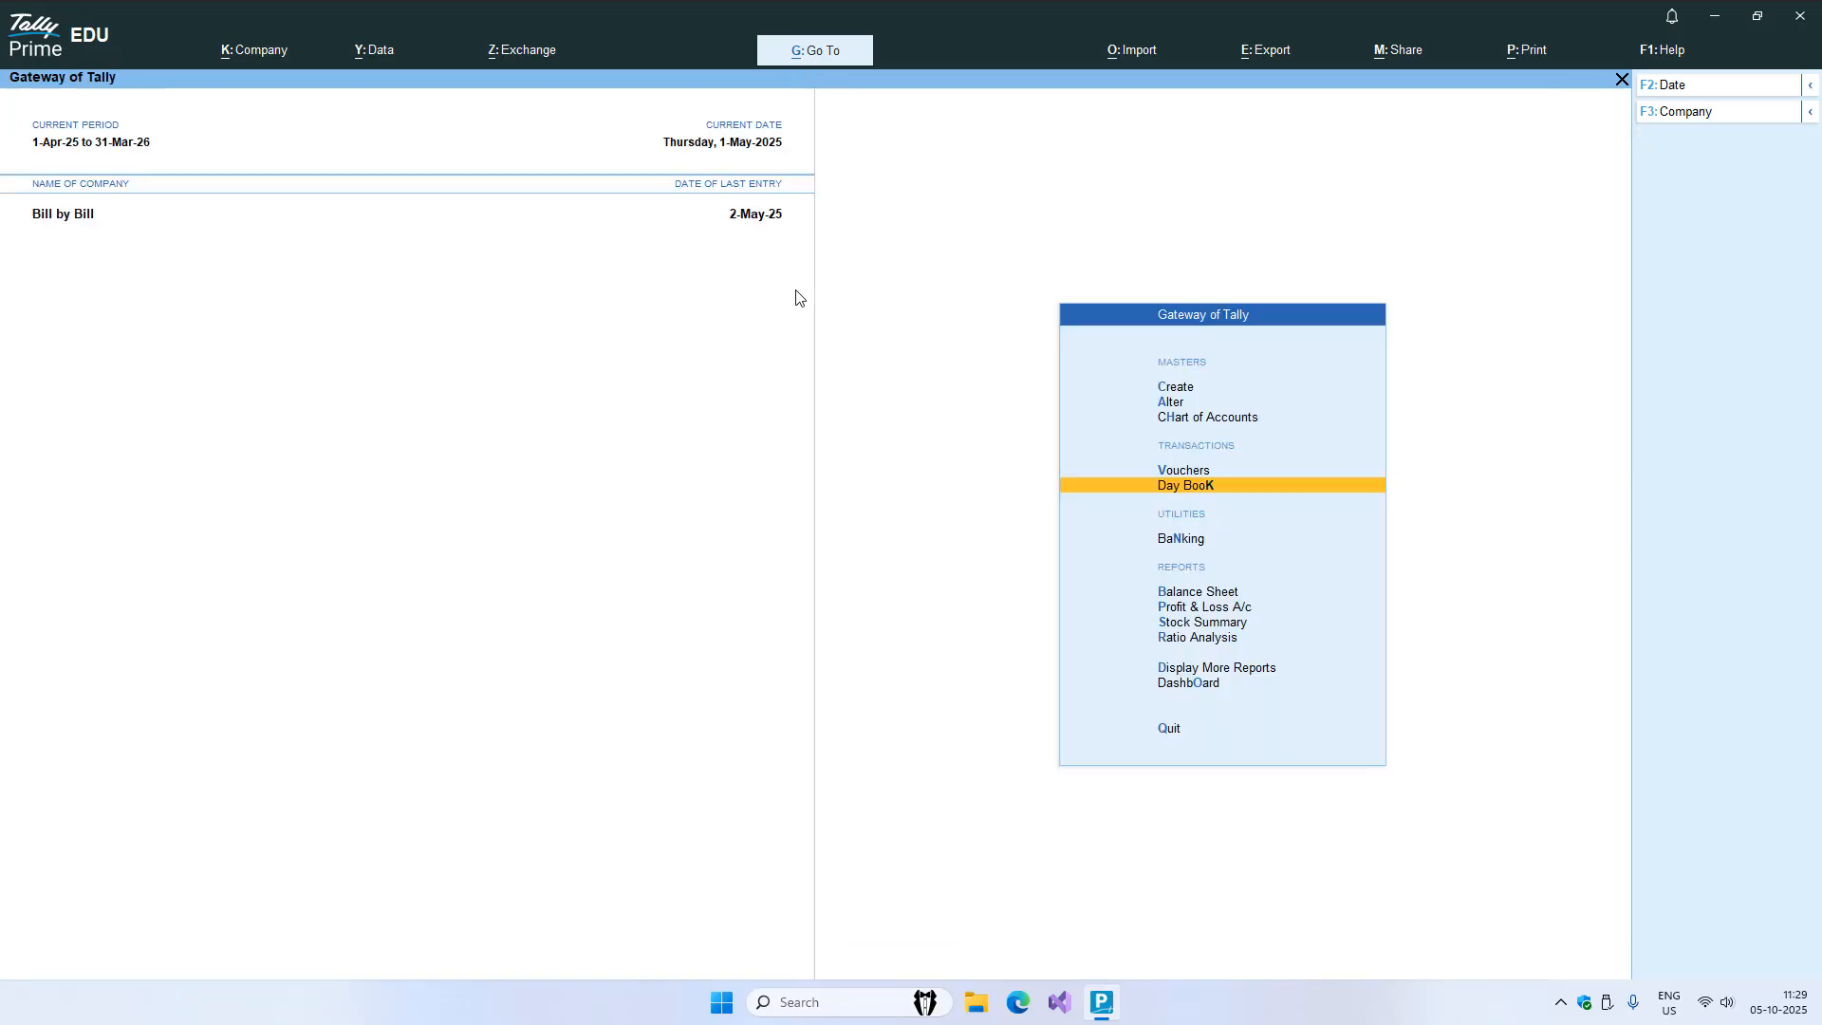
pyautogui.press('Up')
pyautogui.press('Return')
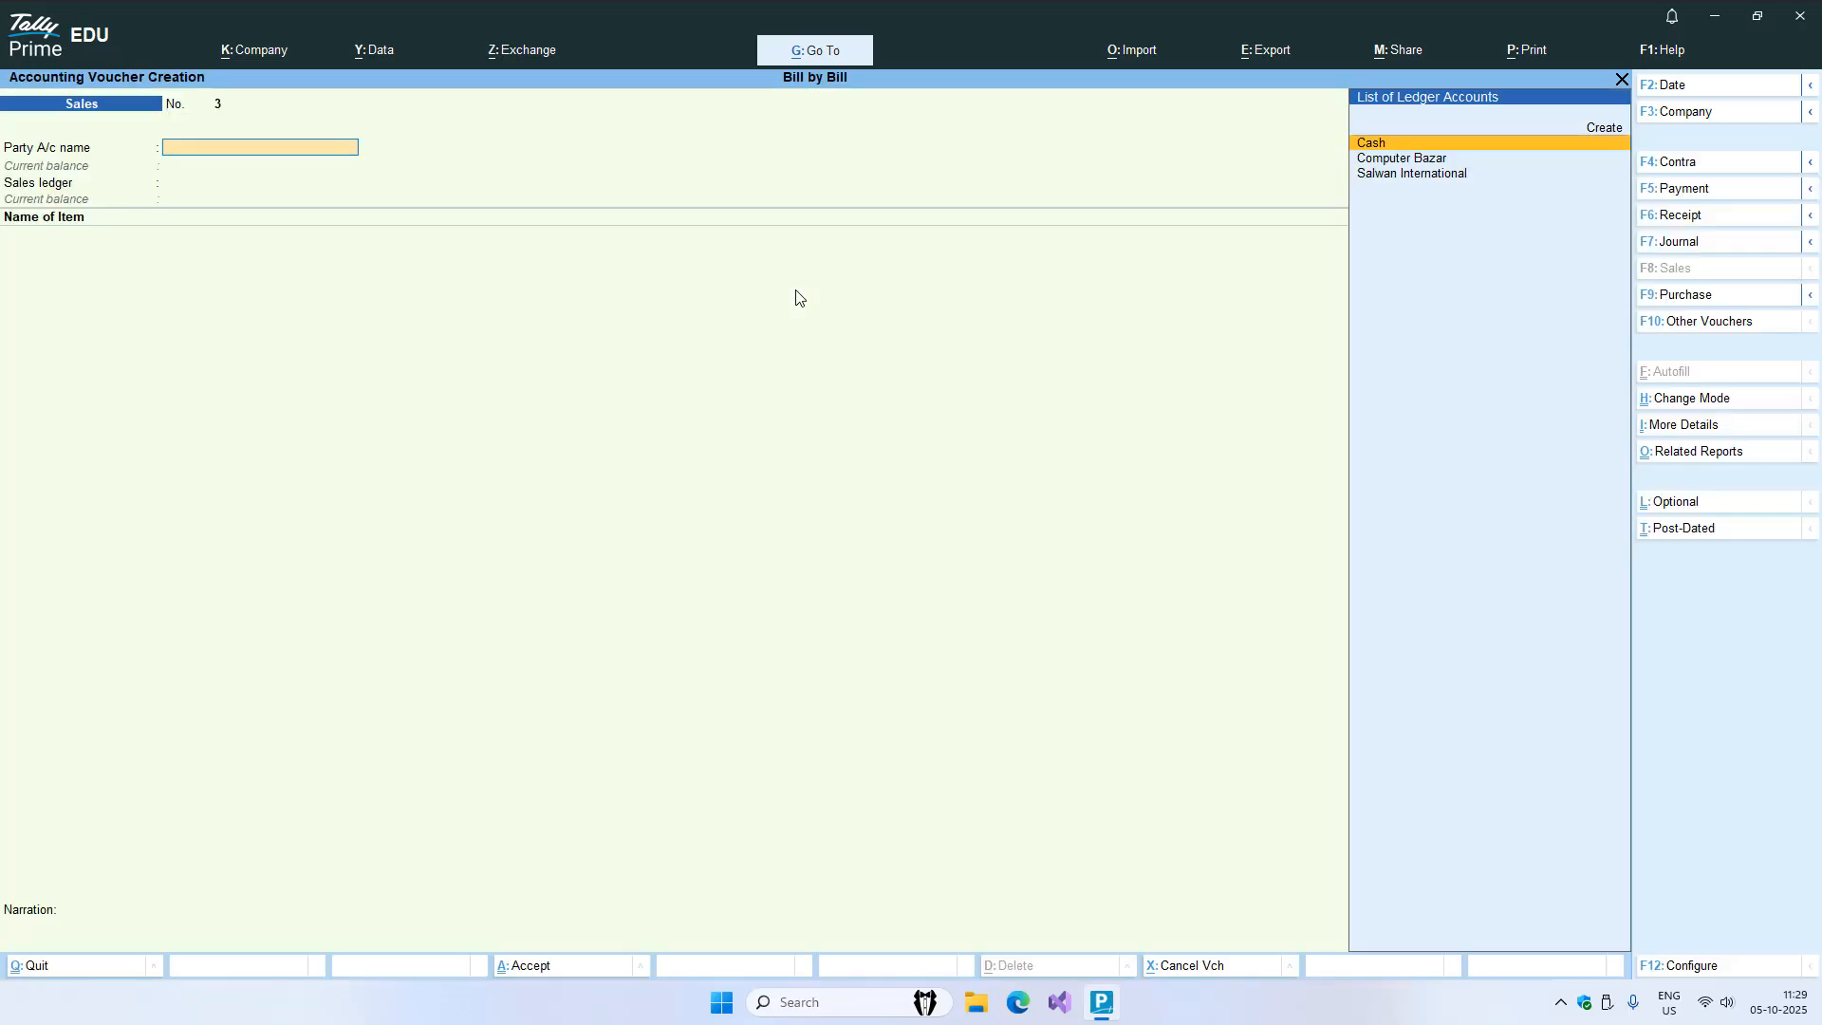
pyautogui.press('F5')
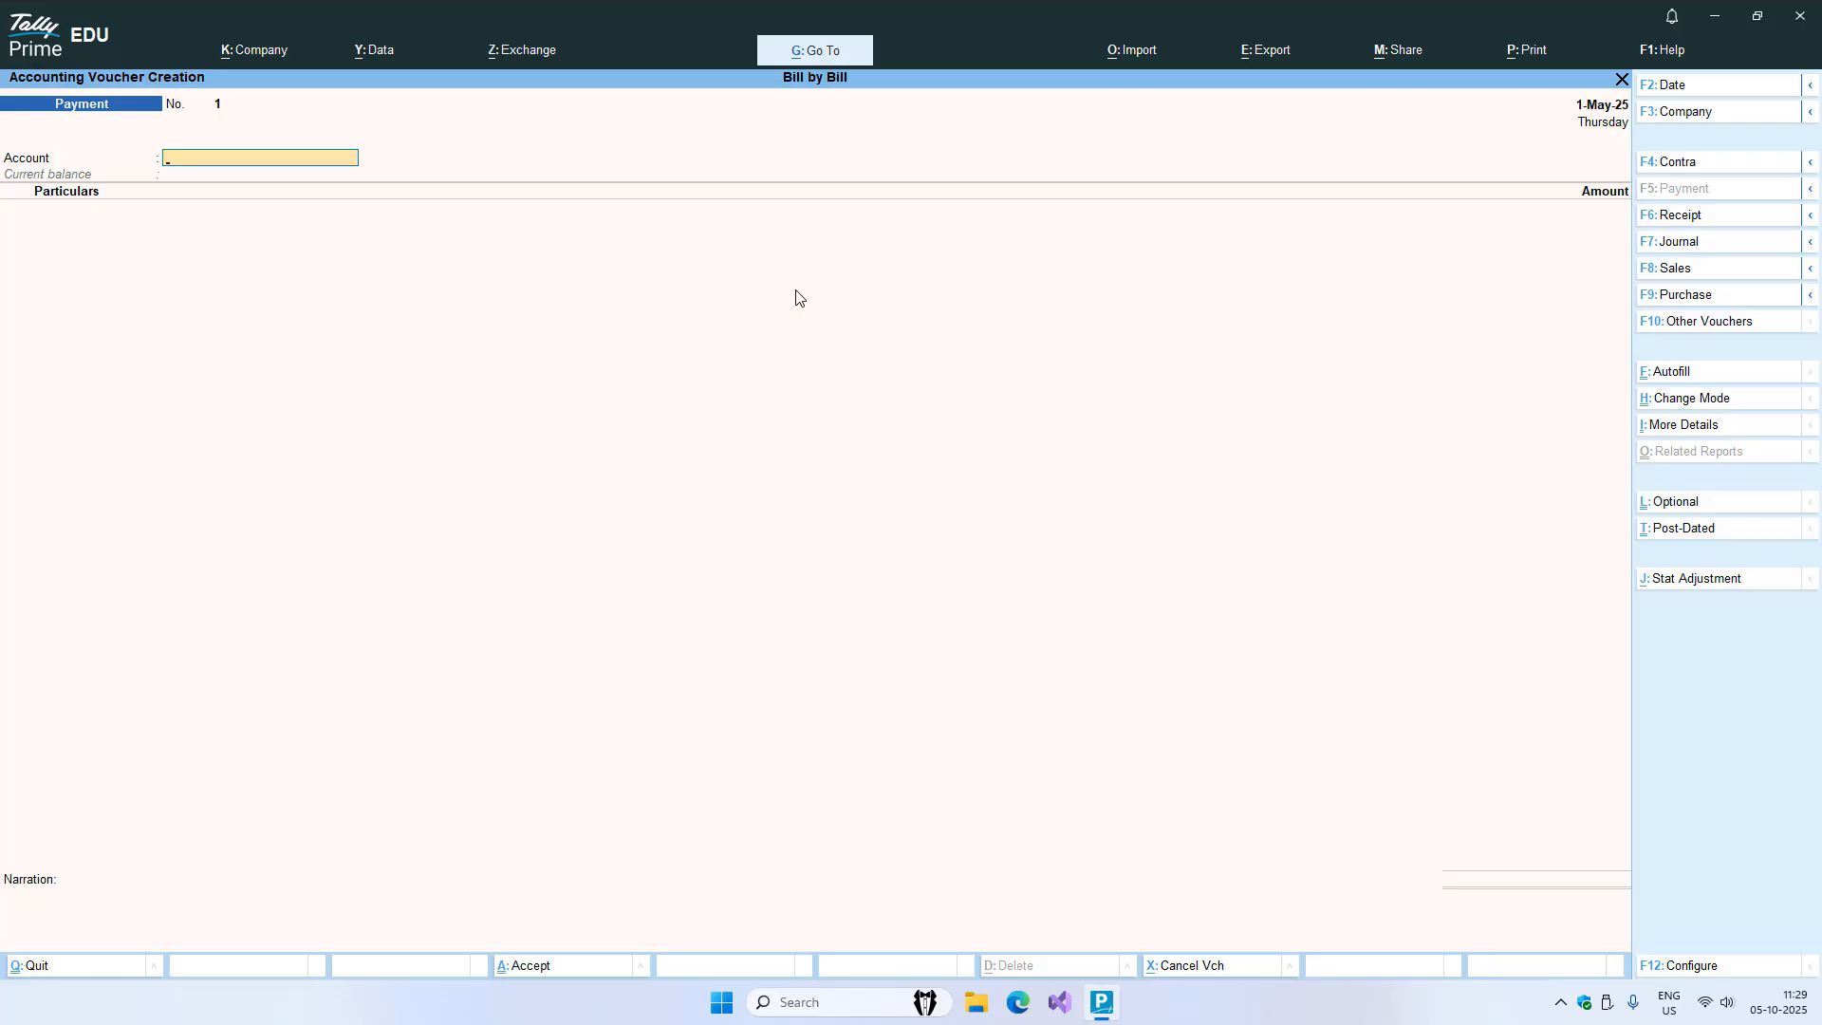
# - Set Cash as the paying account and enter a payment of 34,500 to Computer Bazar
pyautogui.write('Cas')
pyautogui.press('Return')
pyautogui.write('Comp')
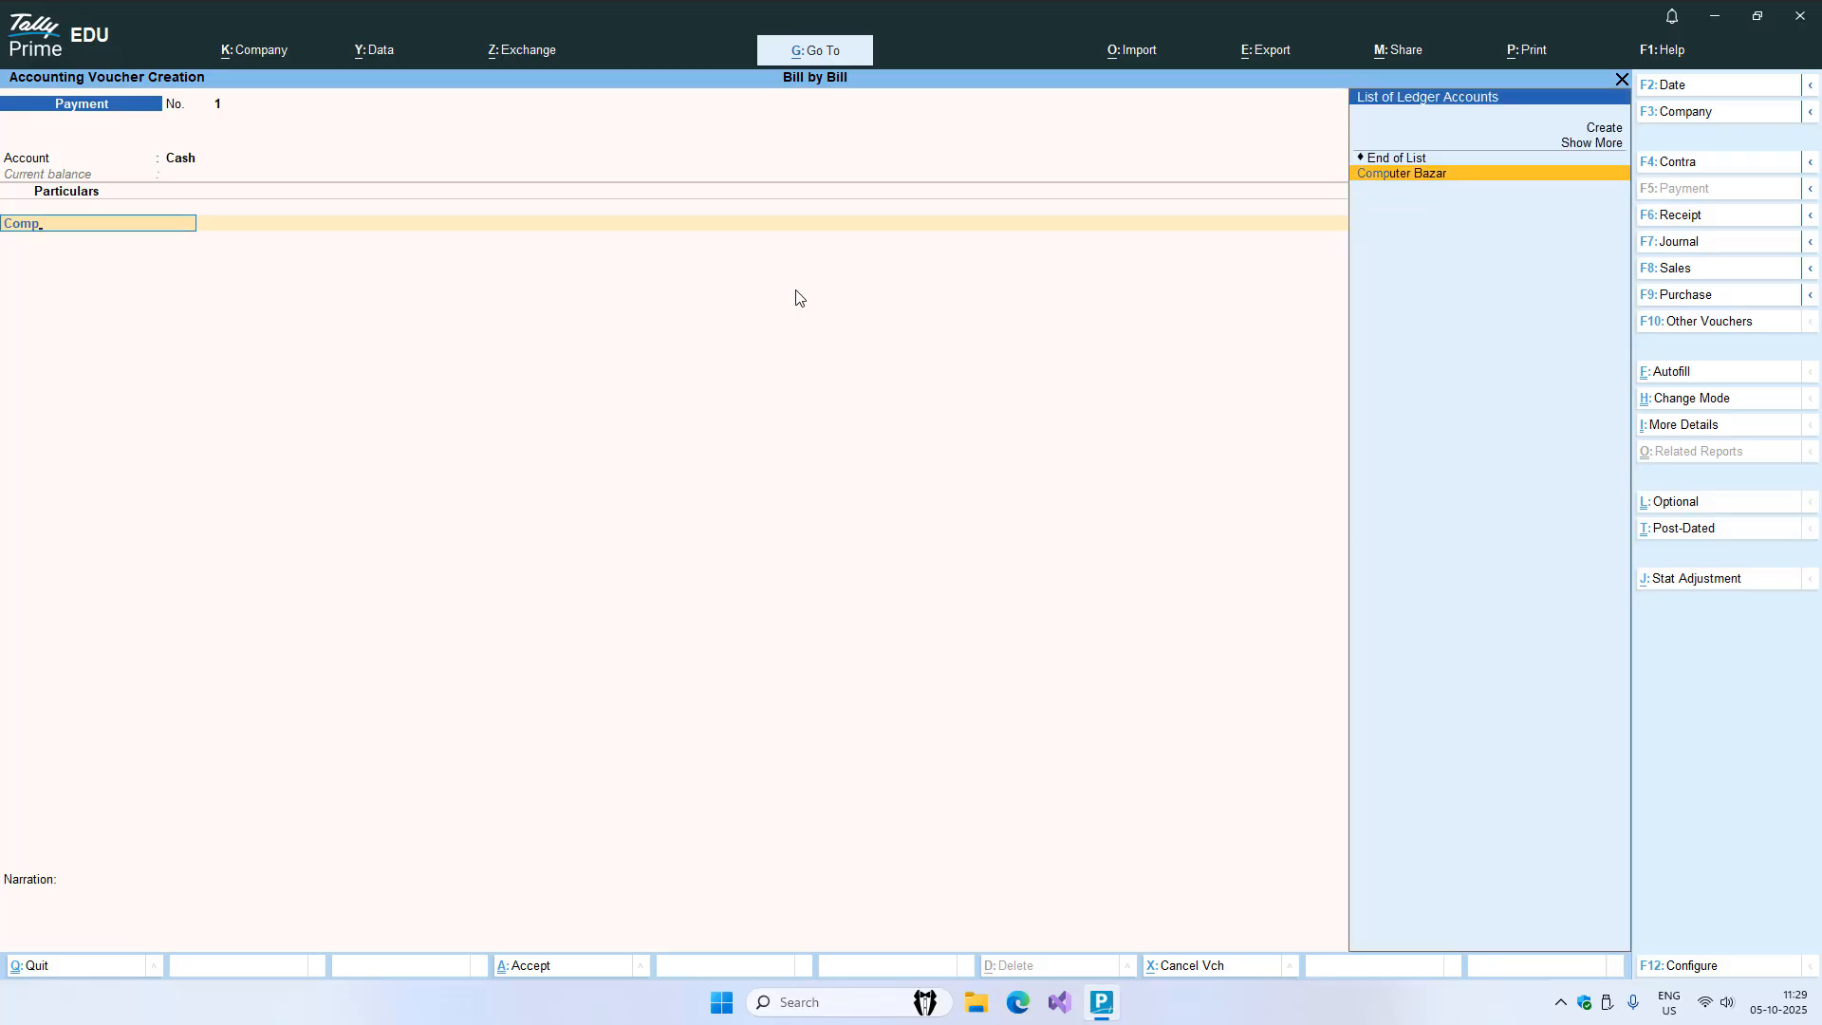
pyautogui.press('Return')
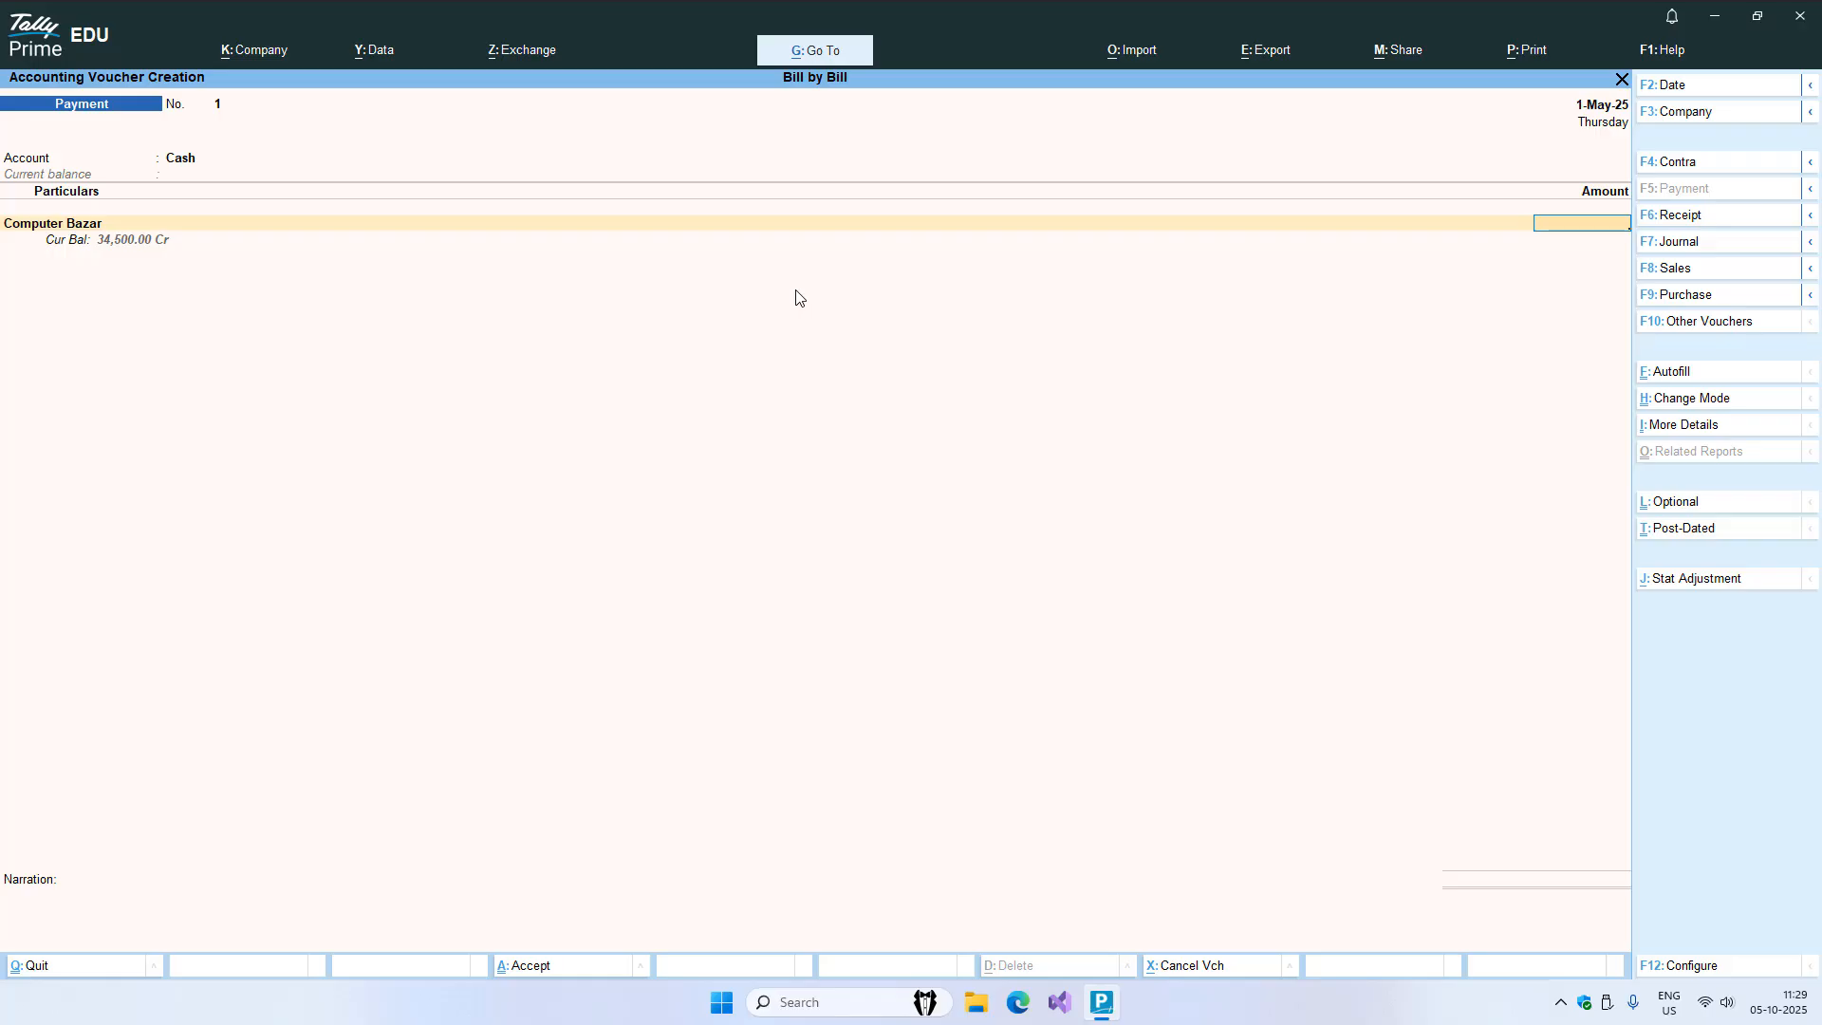
pyautogui.write('34500')
pyautogui.press('Return')
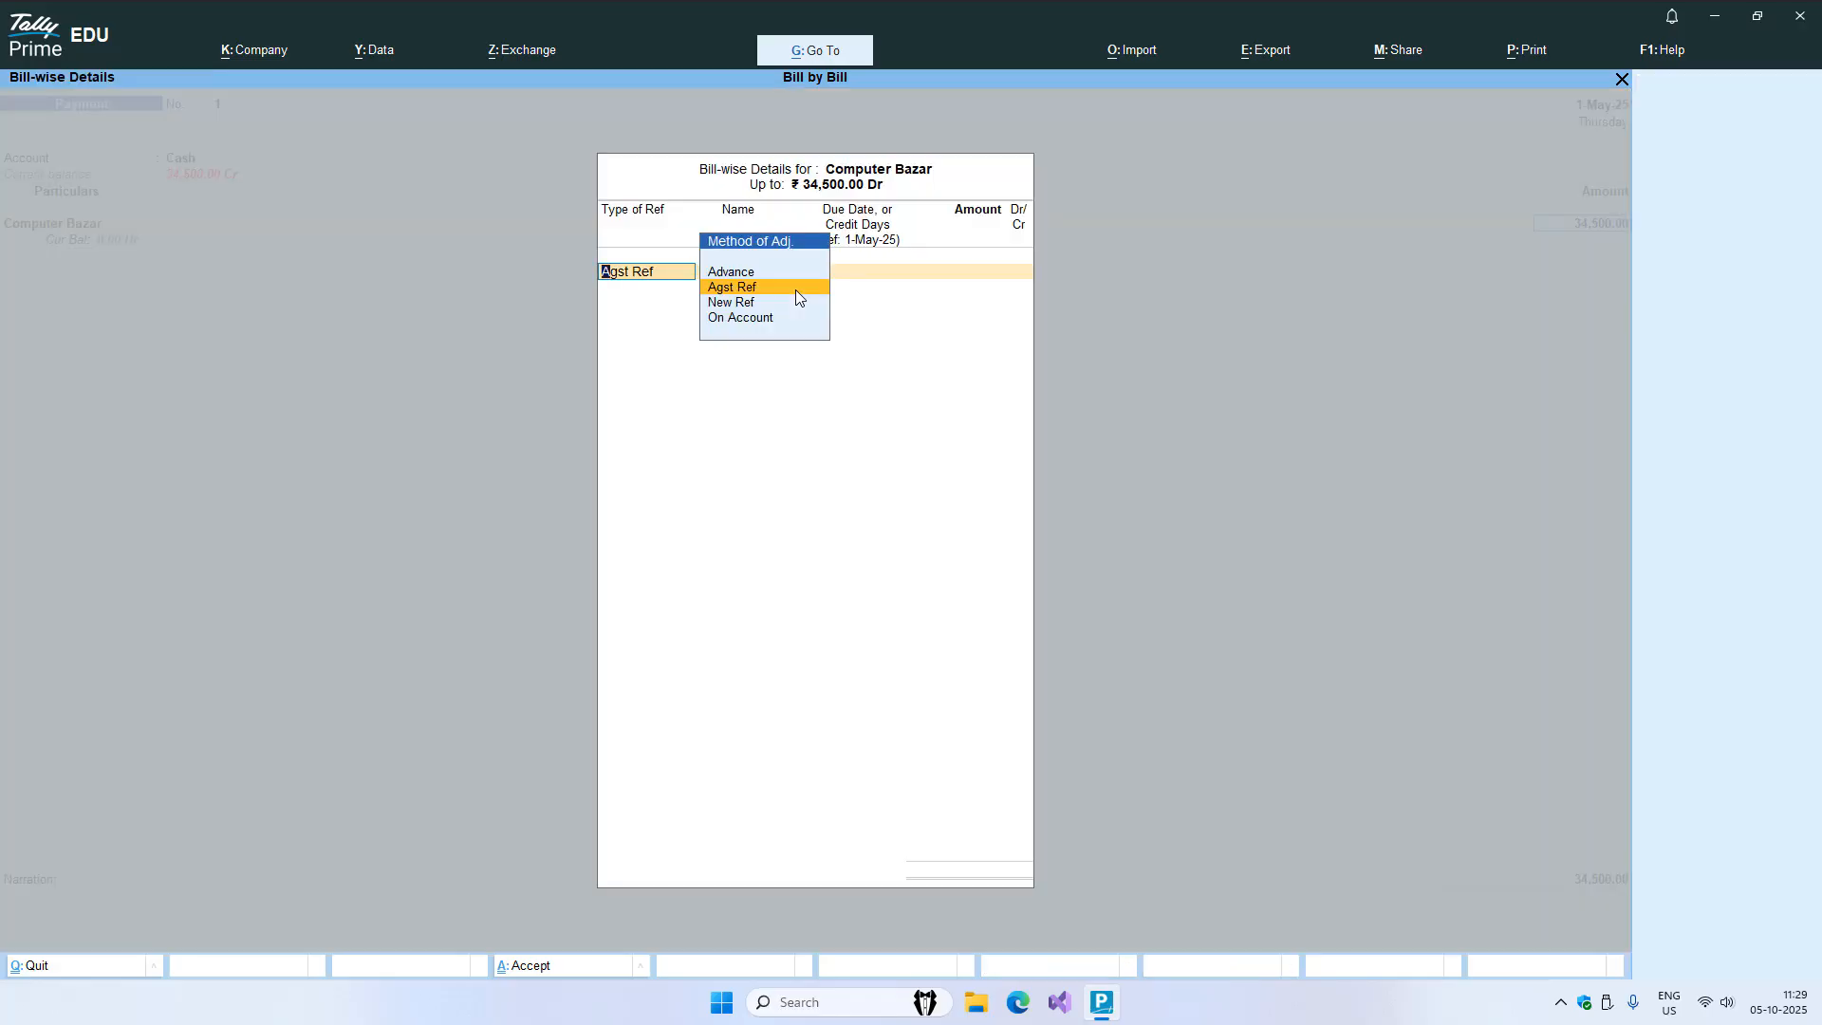
# - Set the bill reference type to Agst Ref and allocate the payment to pending Invoice No. 1001
pyautogui.press('Down')
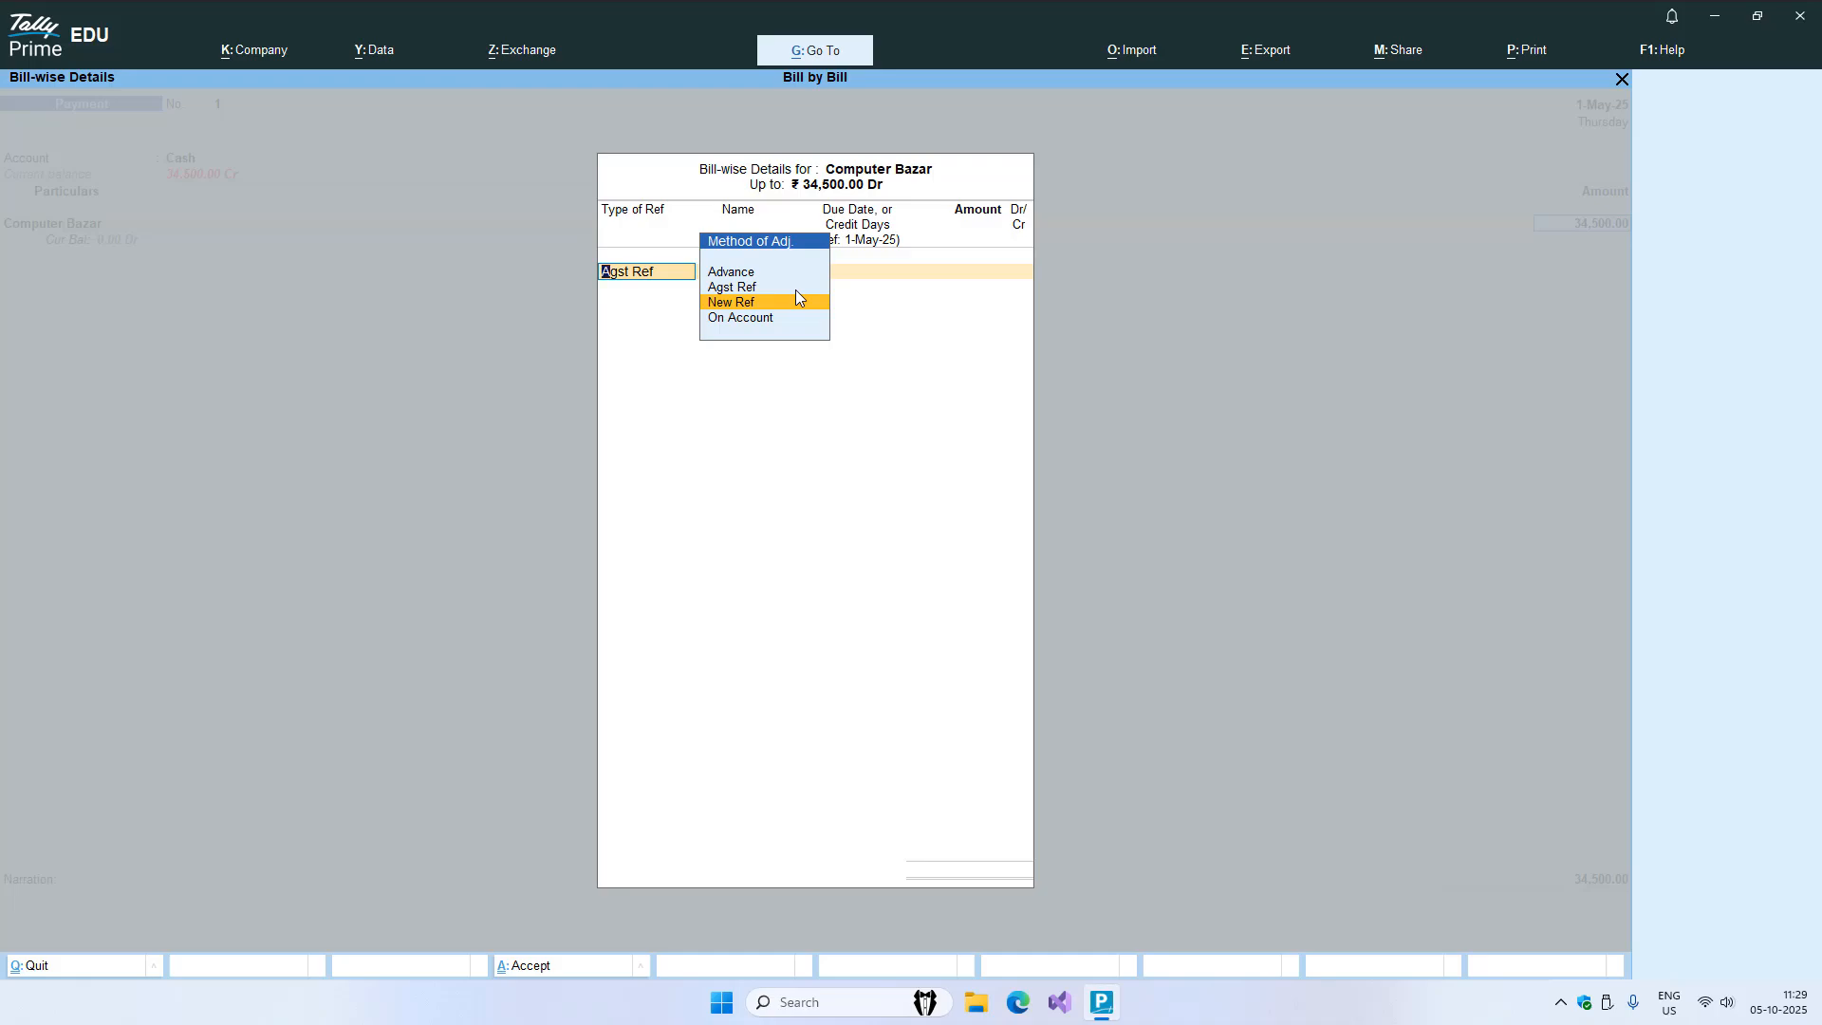
pyautogui.press('Down')
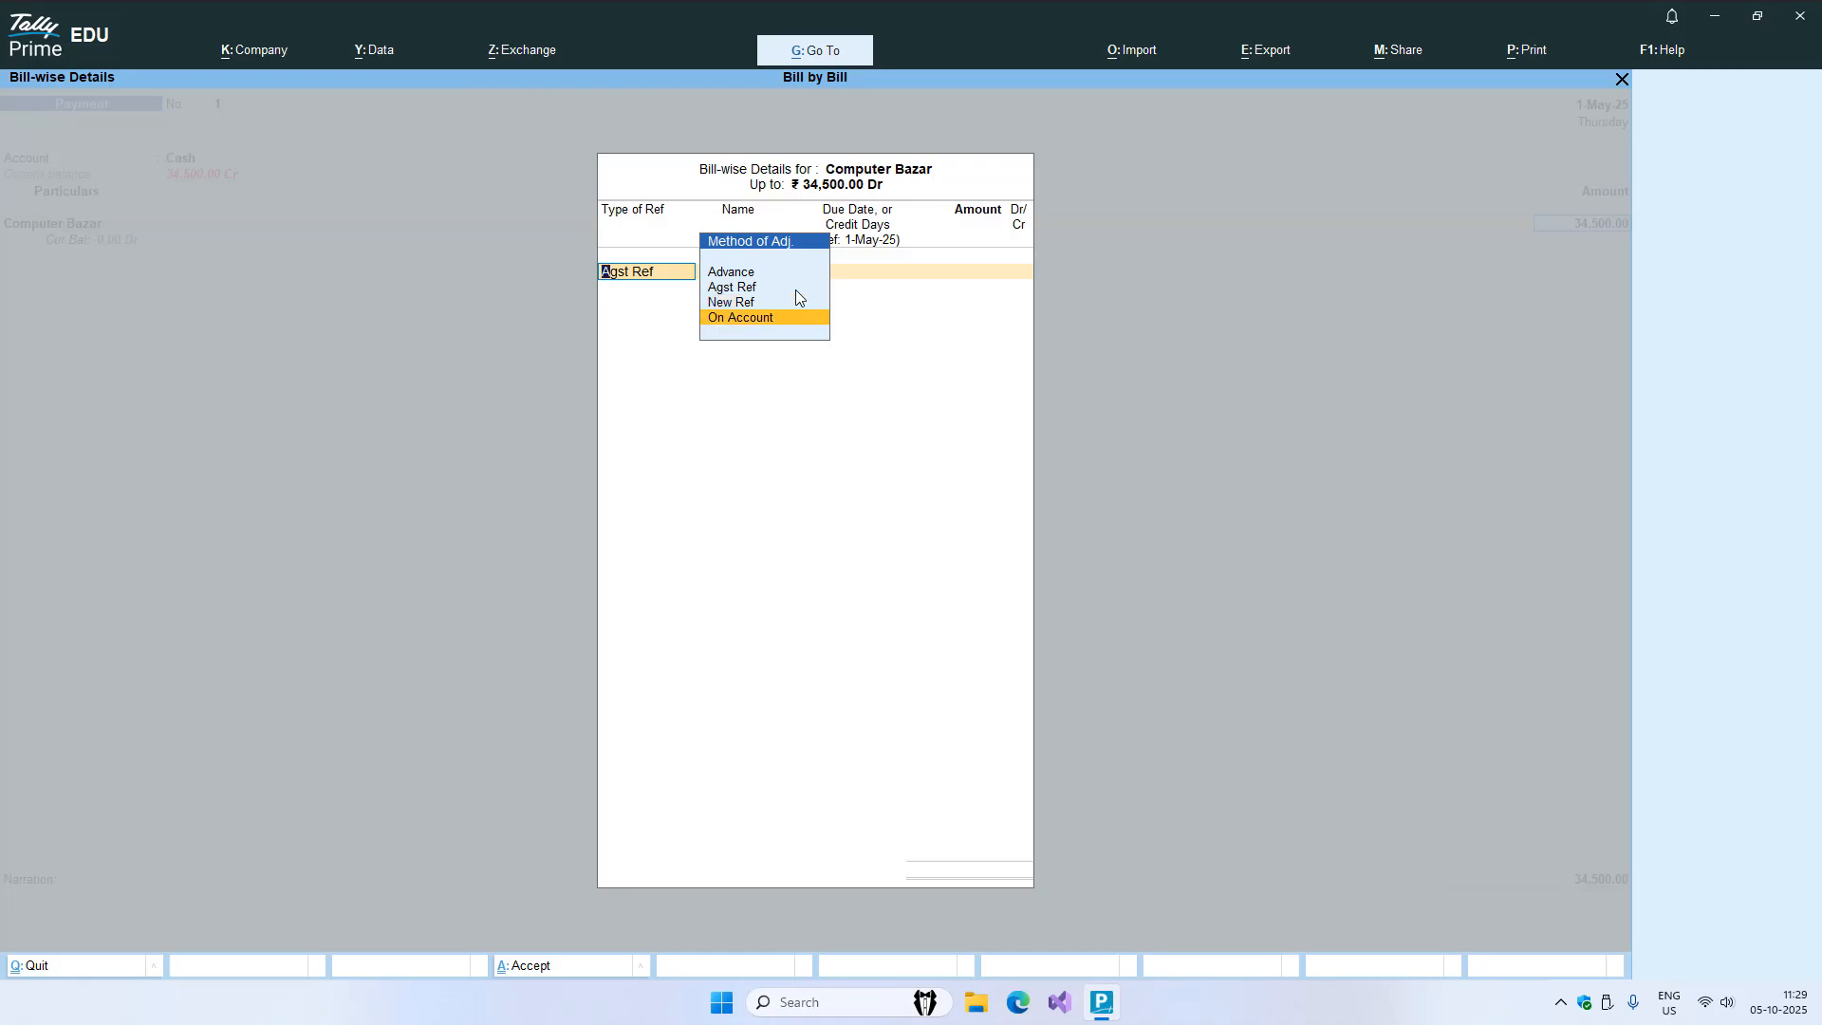
pyautogui.press('Up')
pyautogui.press('Up')
pyautogui.press('Up')
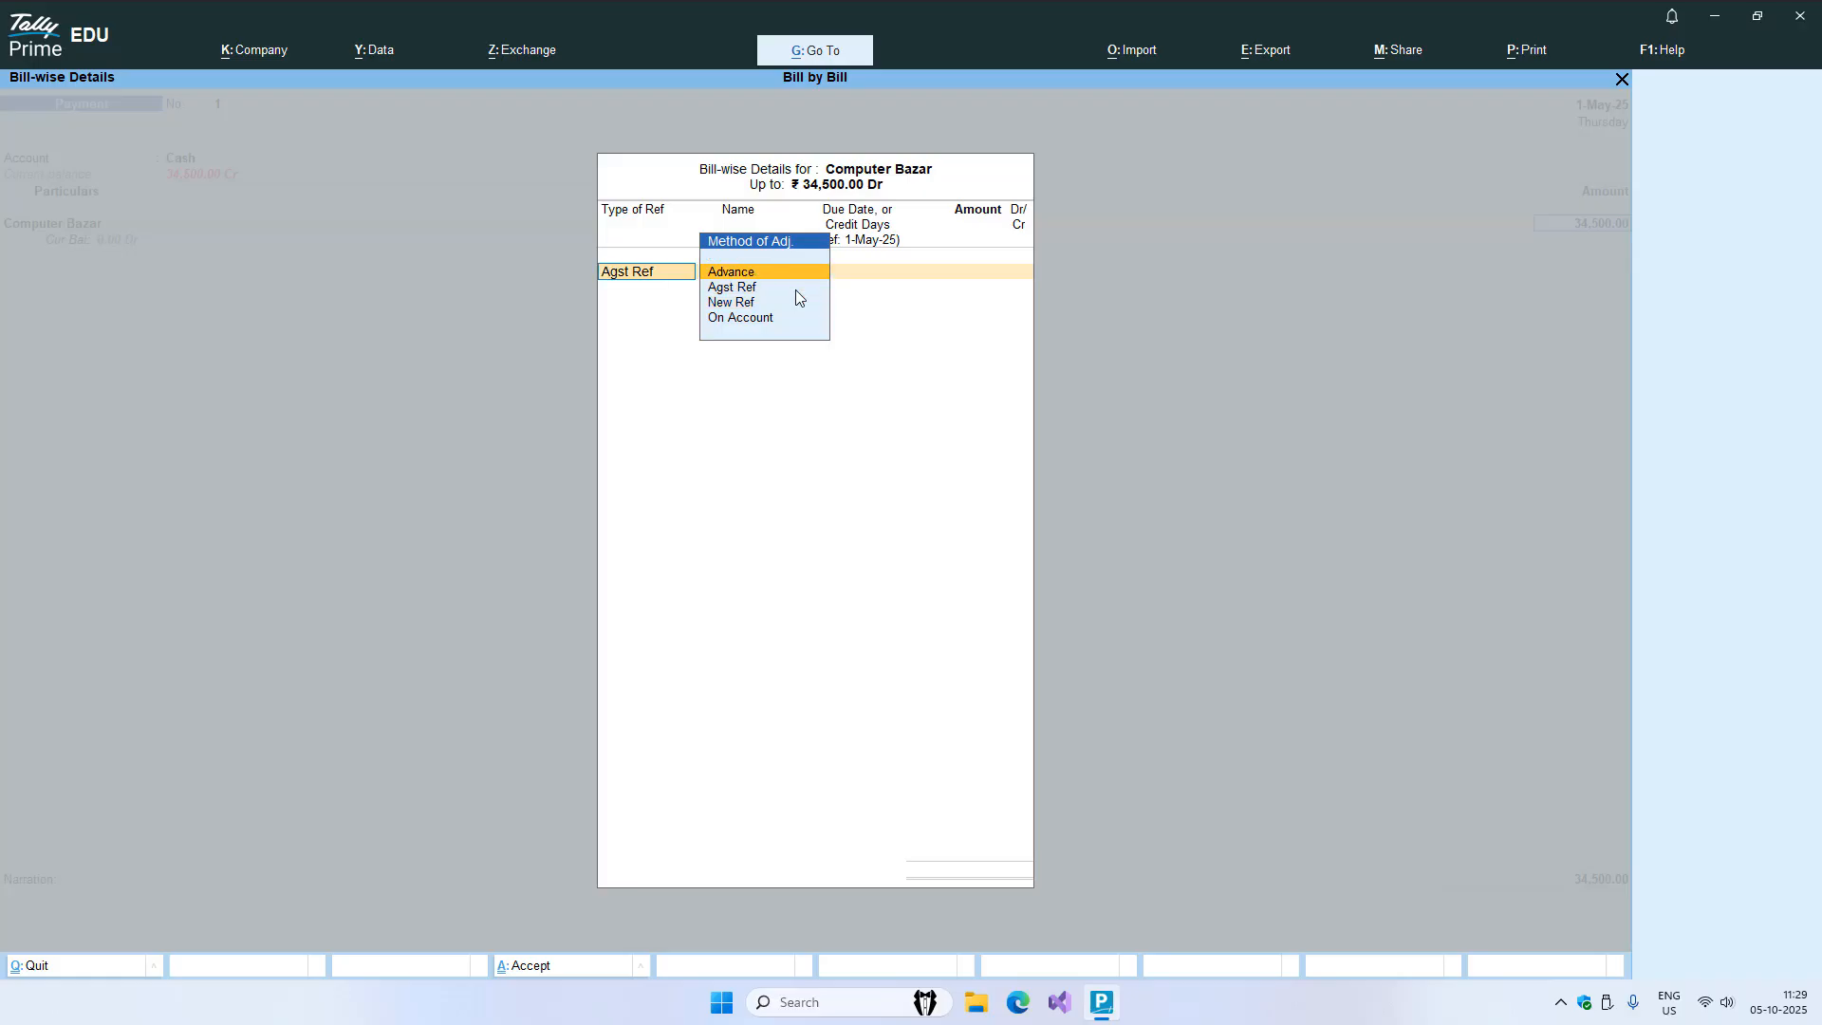
pyautogui.press('Down')
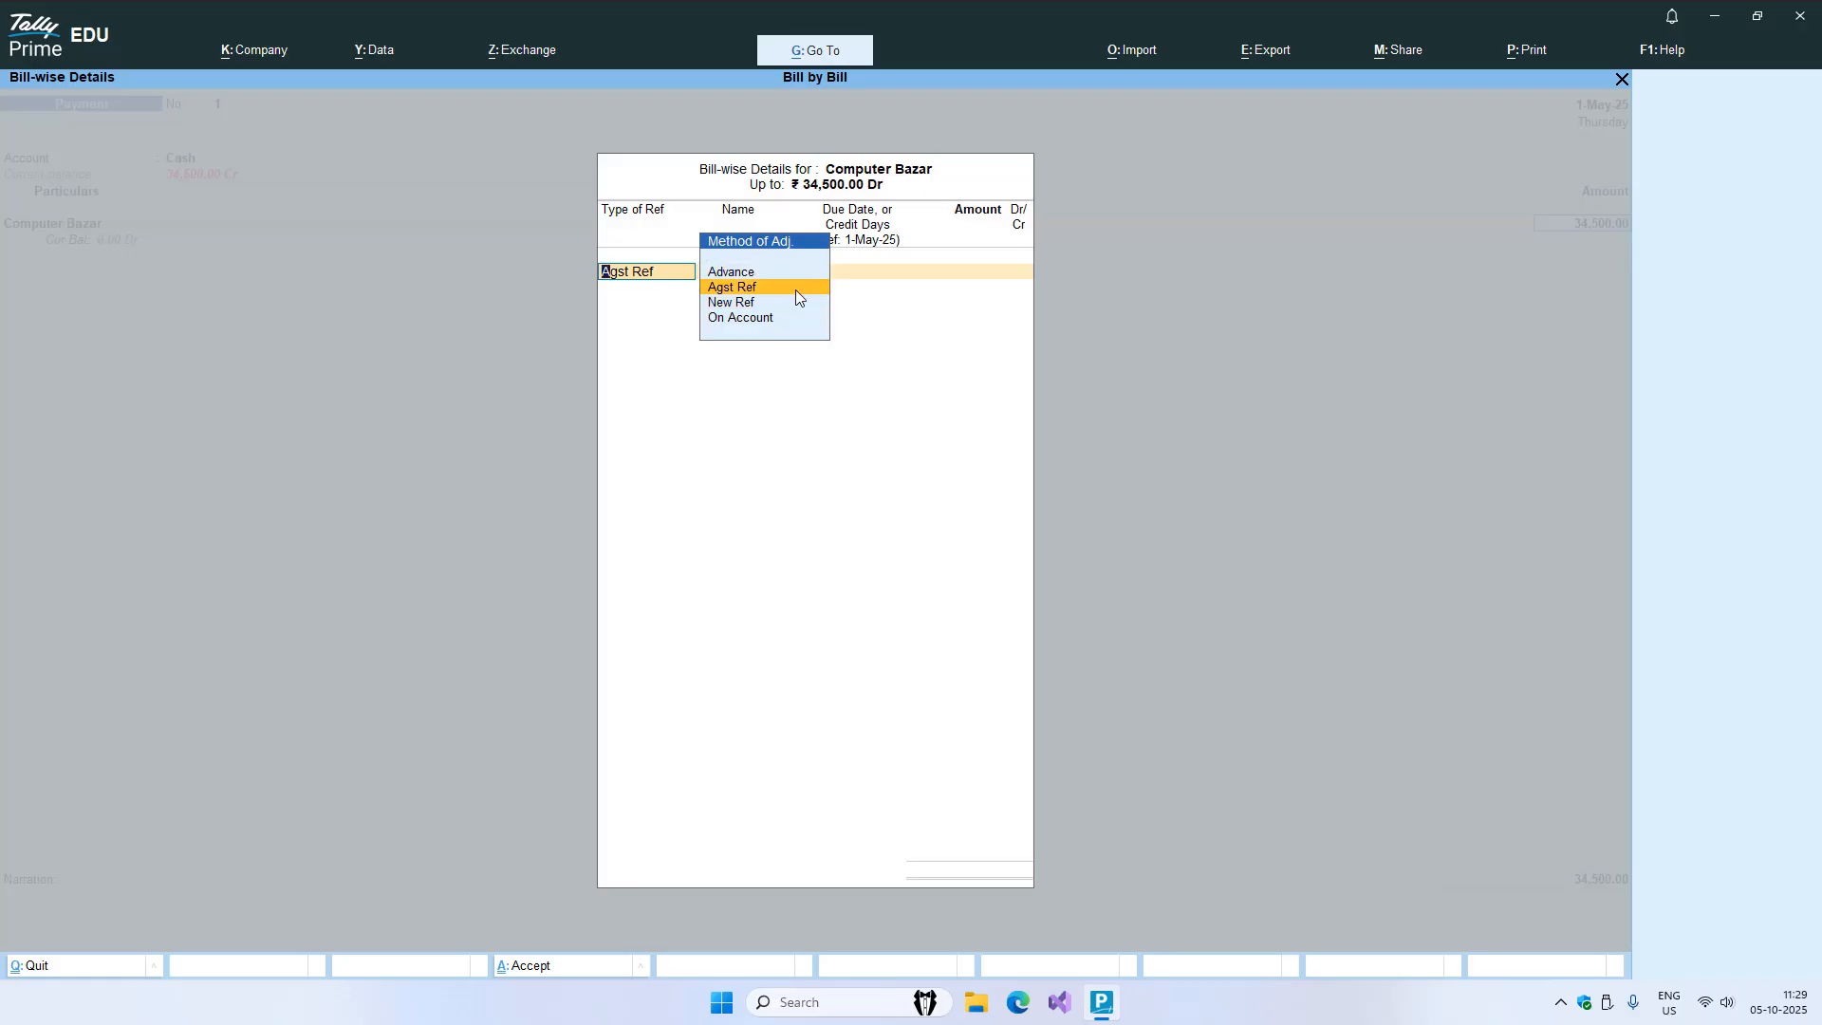
pyautogui.press('Return')
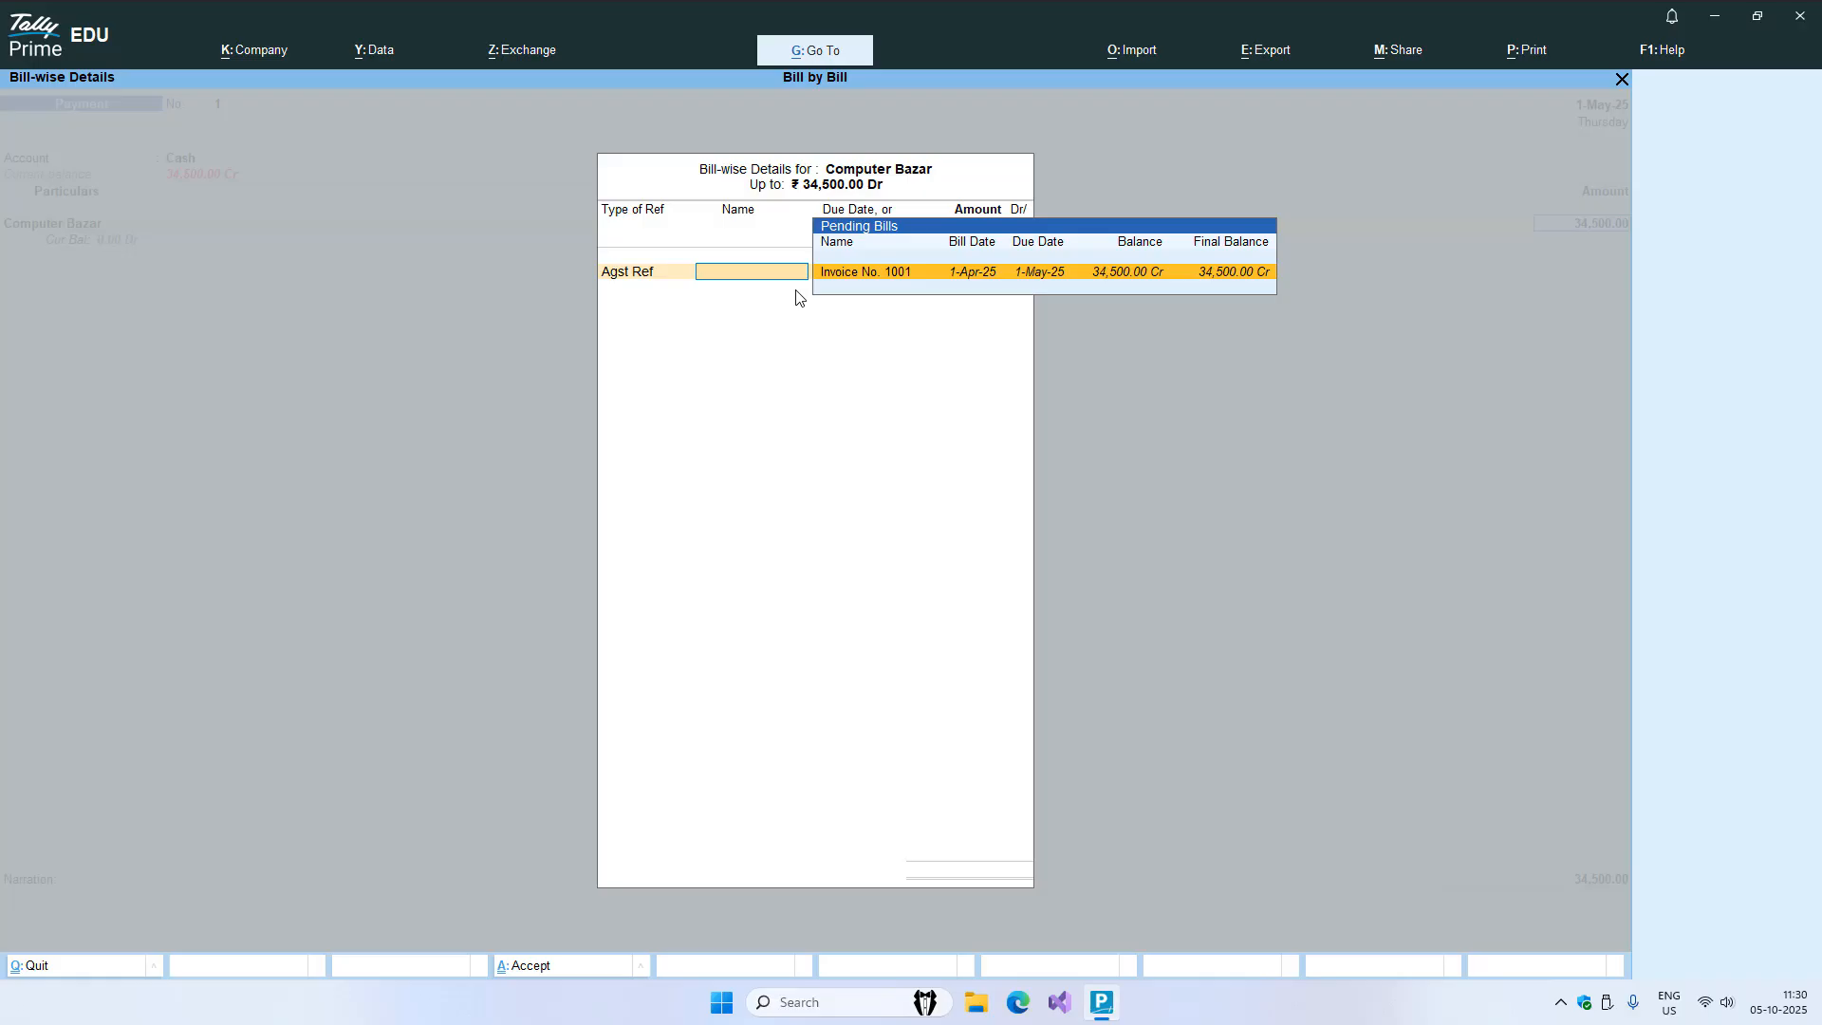
pyautogui.press('Return')
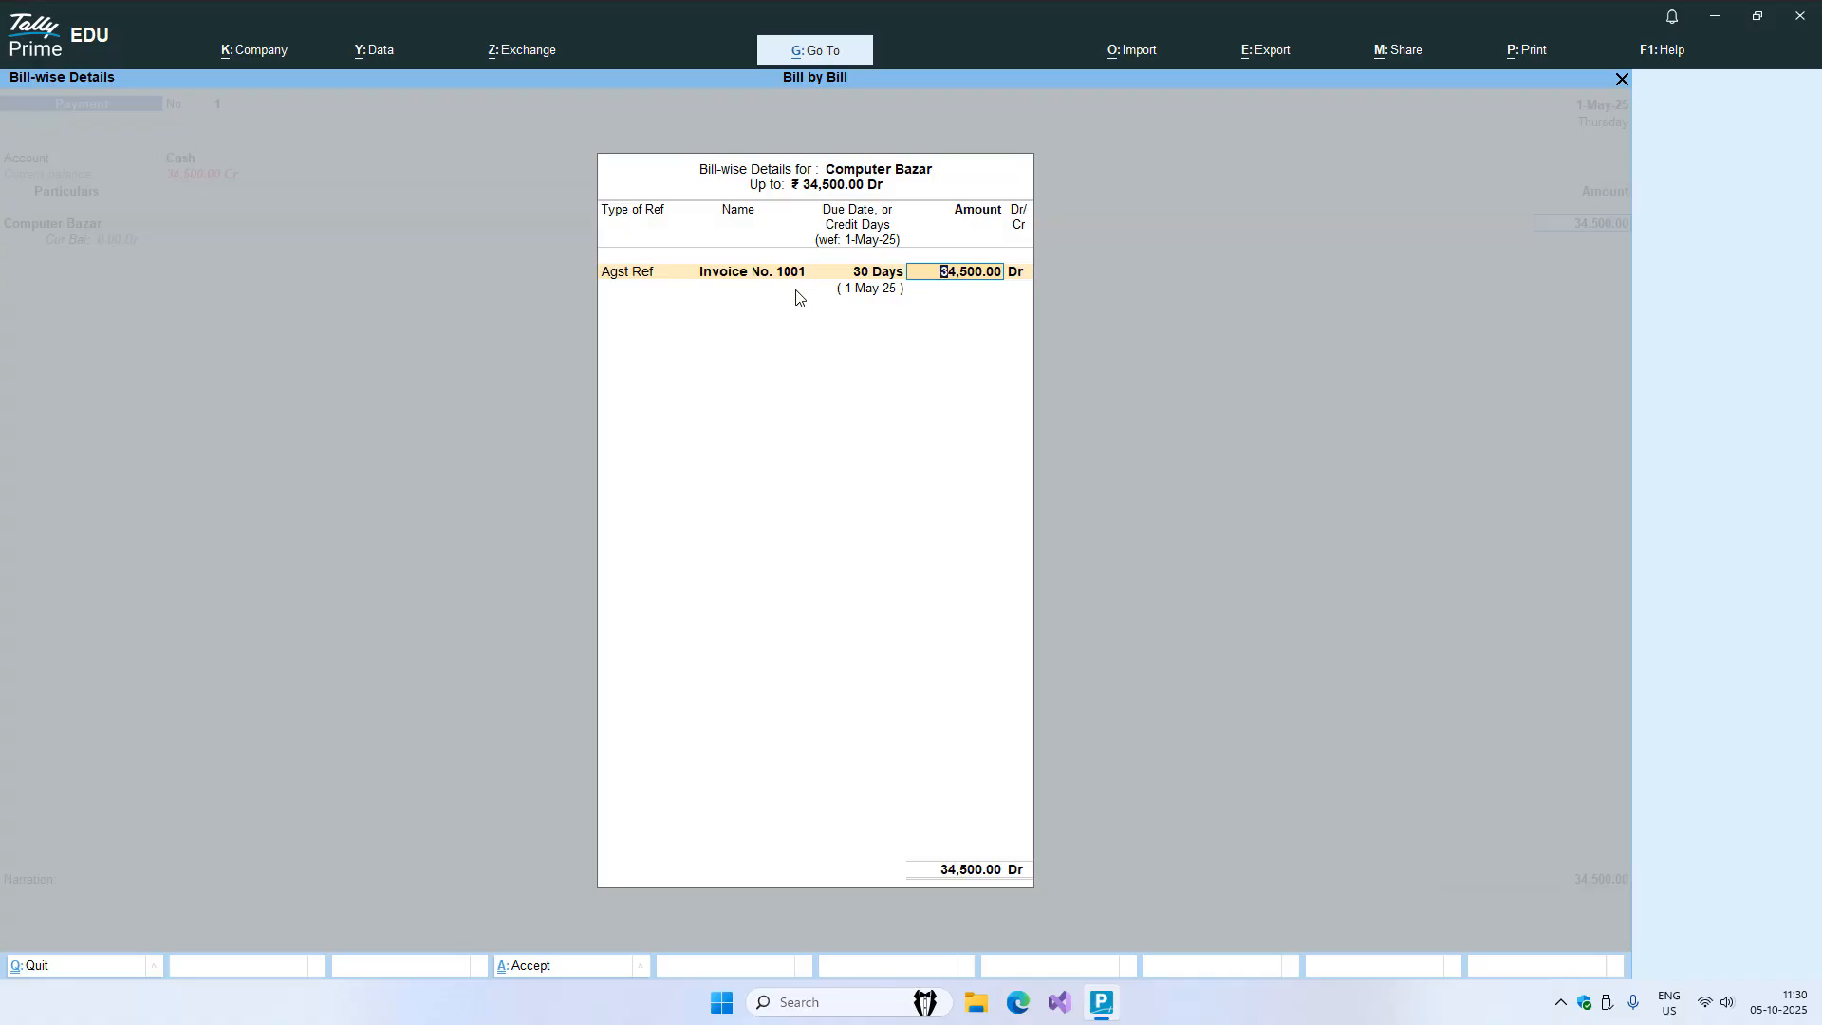
# - Accept the full 34,500 bill allocation and save the payment voucher without a narration
pyautogui.press('Return')
pyautogui.press('Return')
pyautogui.press('Return')
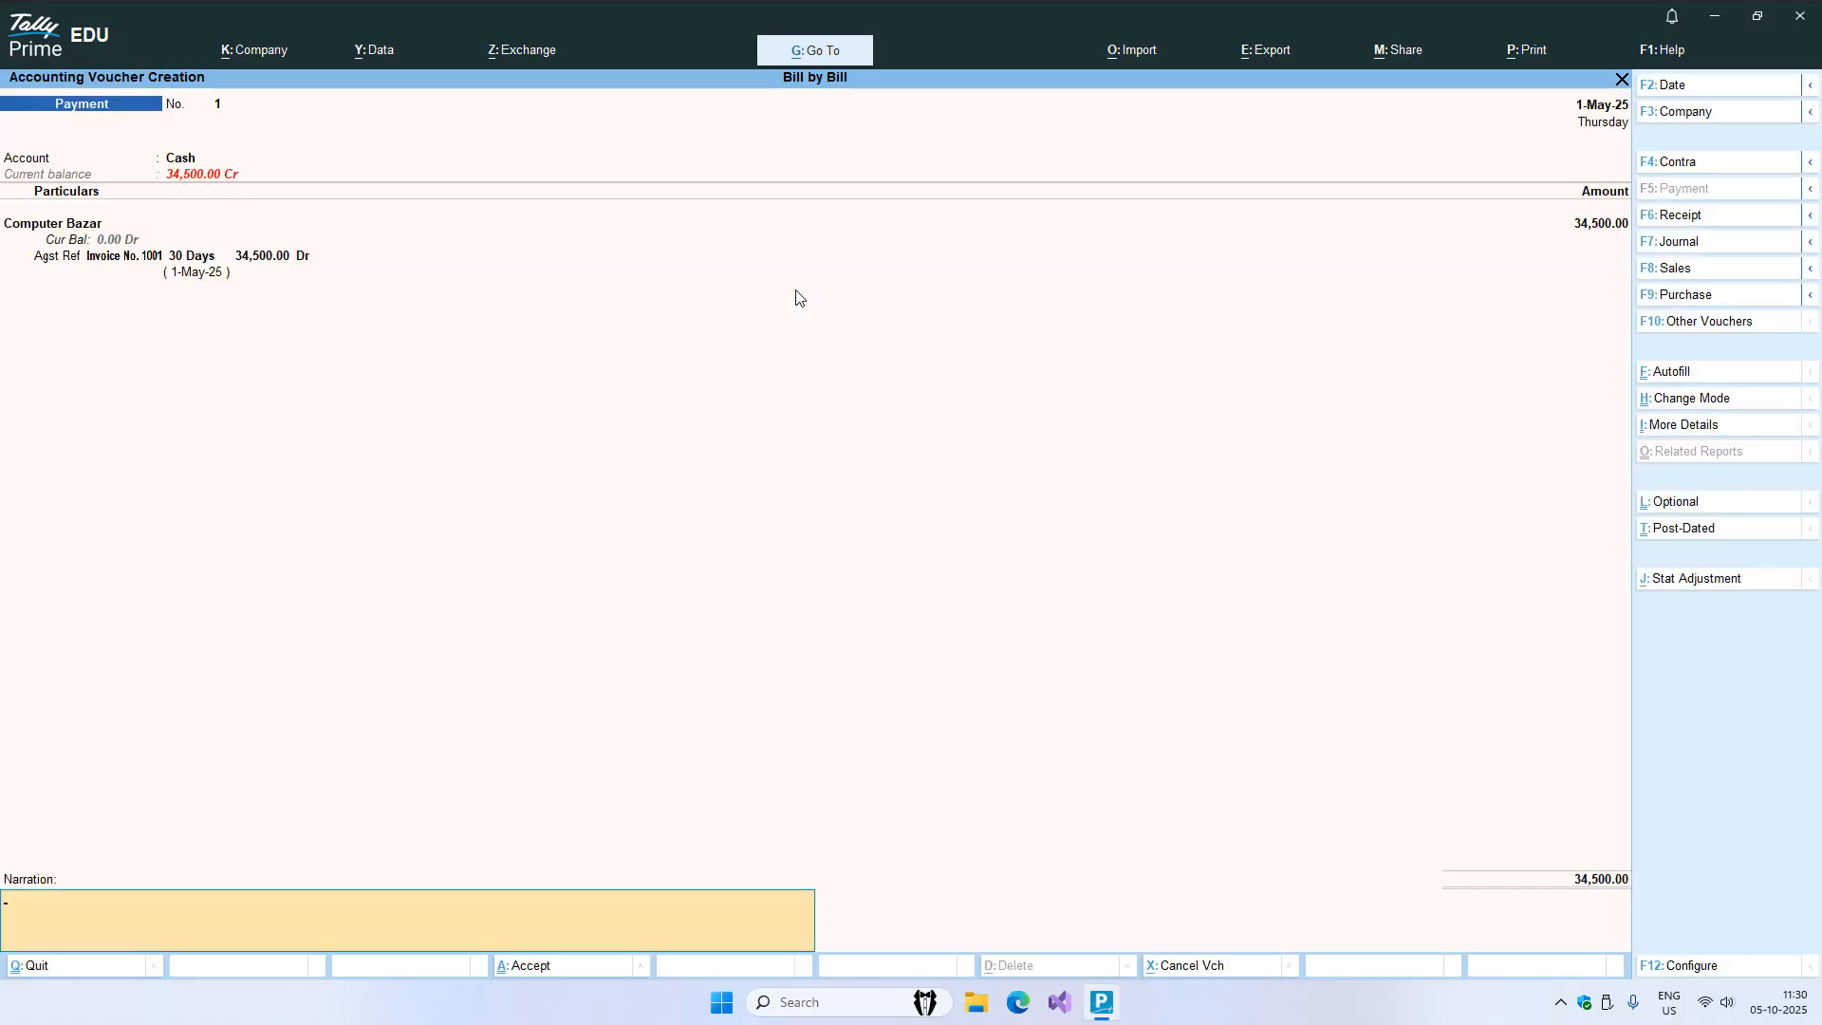
pyautogui.press('Return')
pyautogui.press('Return')
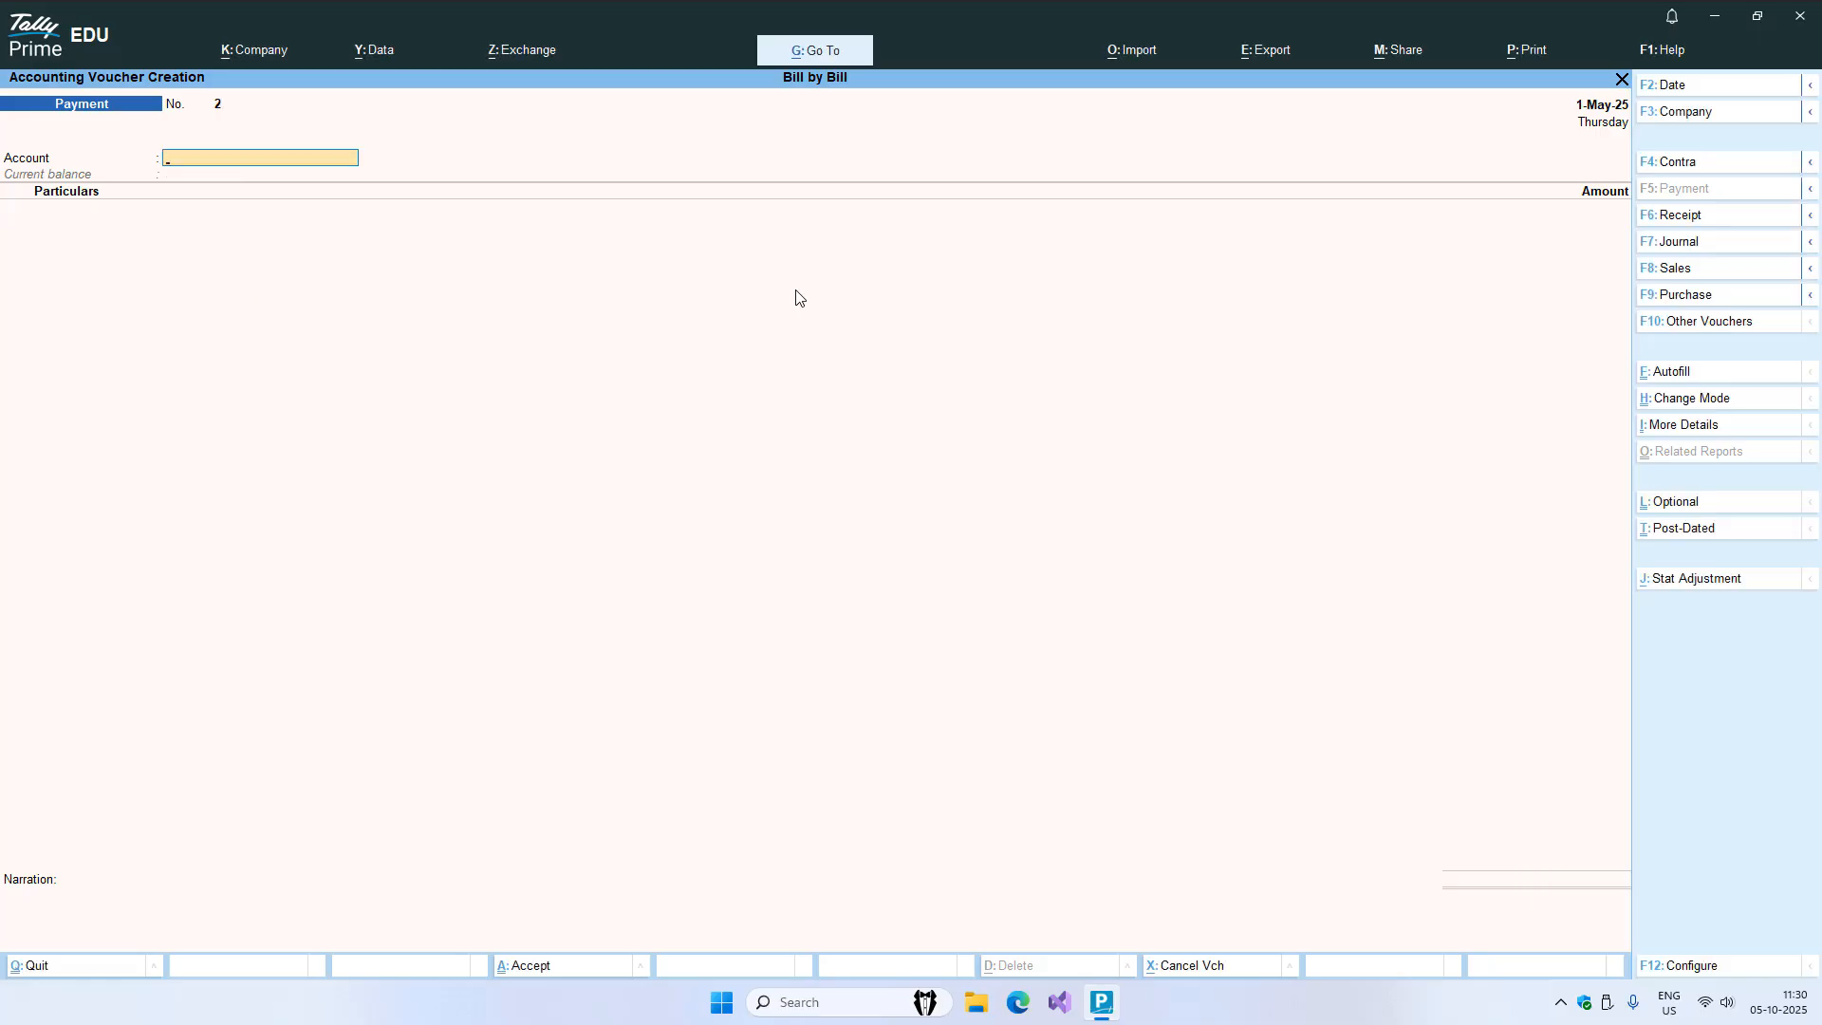
# - Leave payment voucher entry and display the additional reports list
pyautogui.press('Escape')
pyautogui.press('Down')
pyautogui.press('Down')
pyautogui.press('Down')
pyautogui.press('Down')
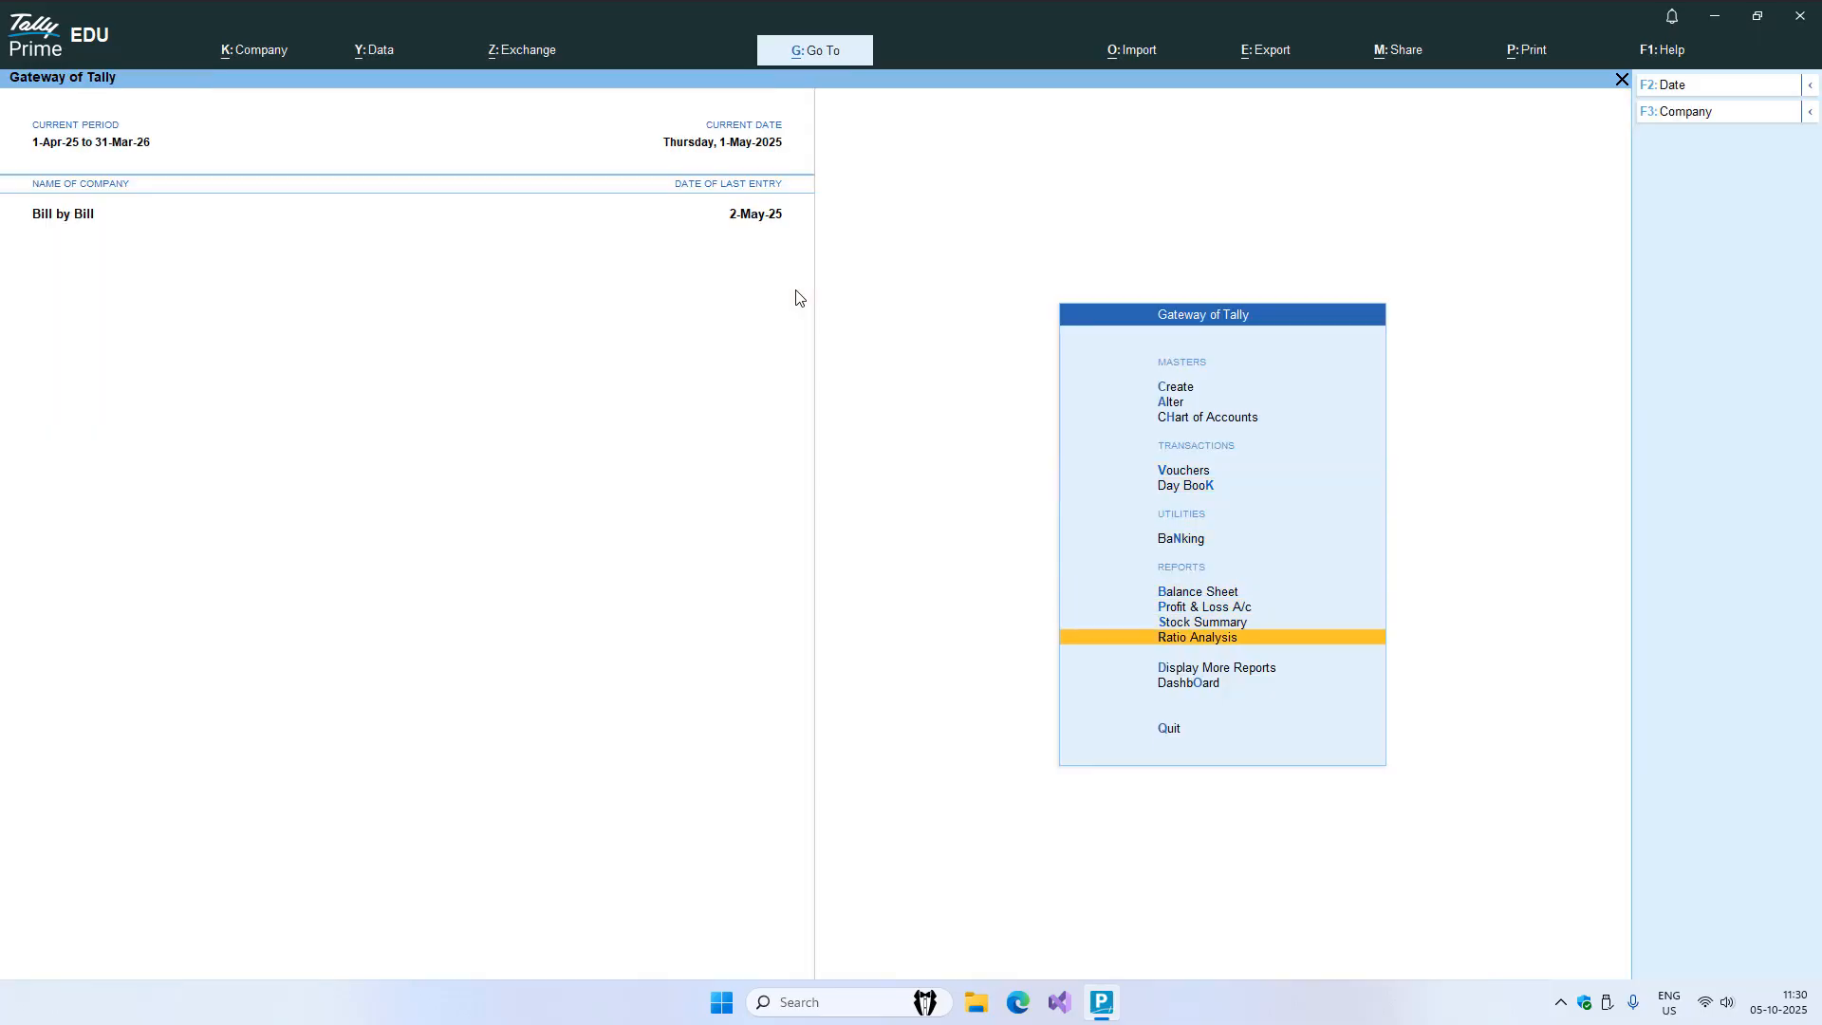
pyautogui.press('Down')
pyautogui.press('Return')
# - Open the Payables report under Outstandings in Statements of Accounts
pyautogui.press('Down')
pyautogui.press('Down')
pyautogui.press('Down')
pyautogui.press('Down')
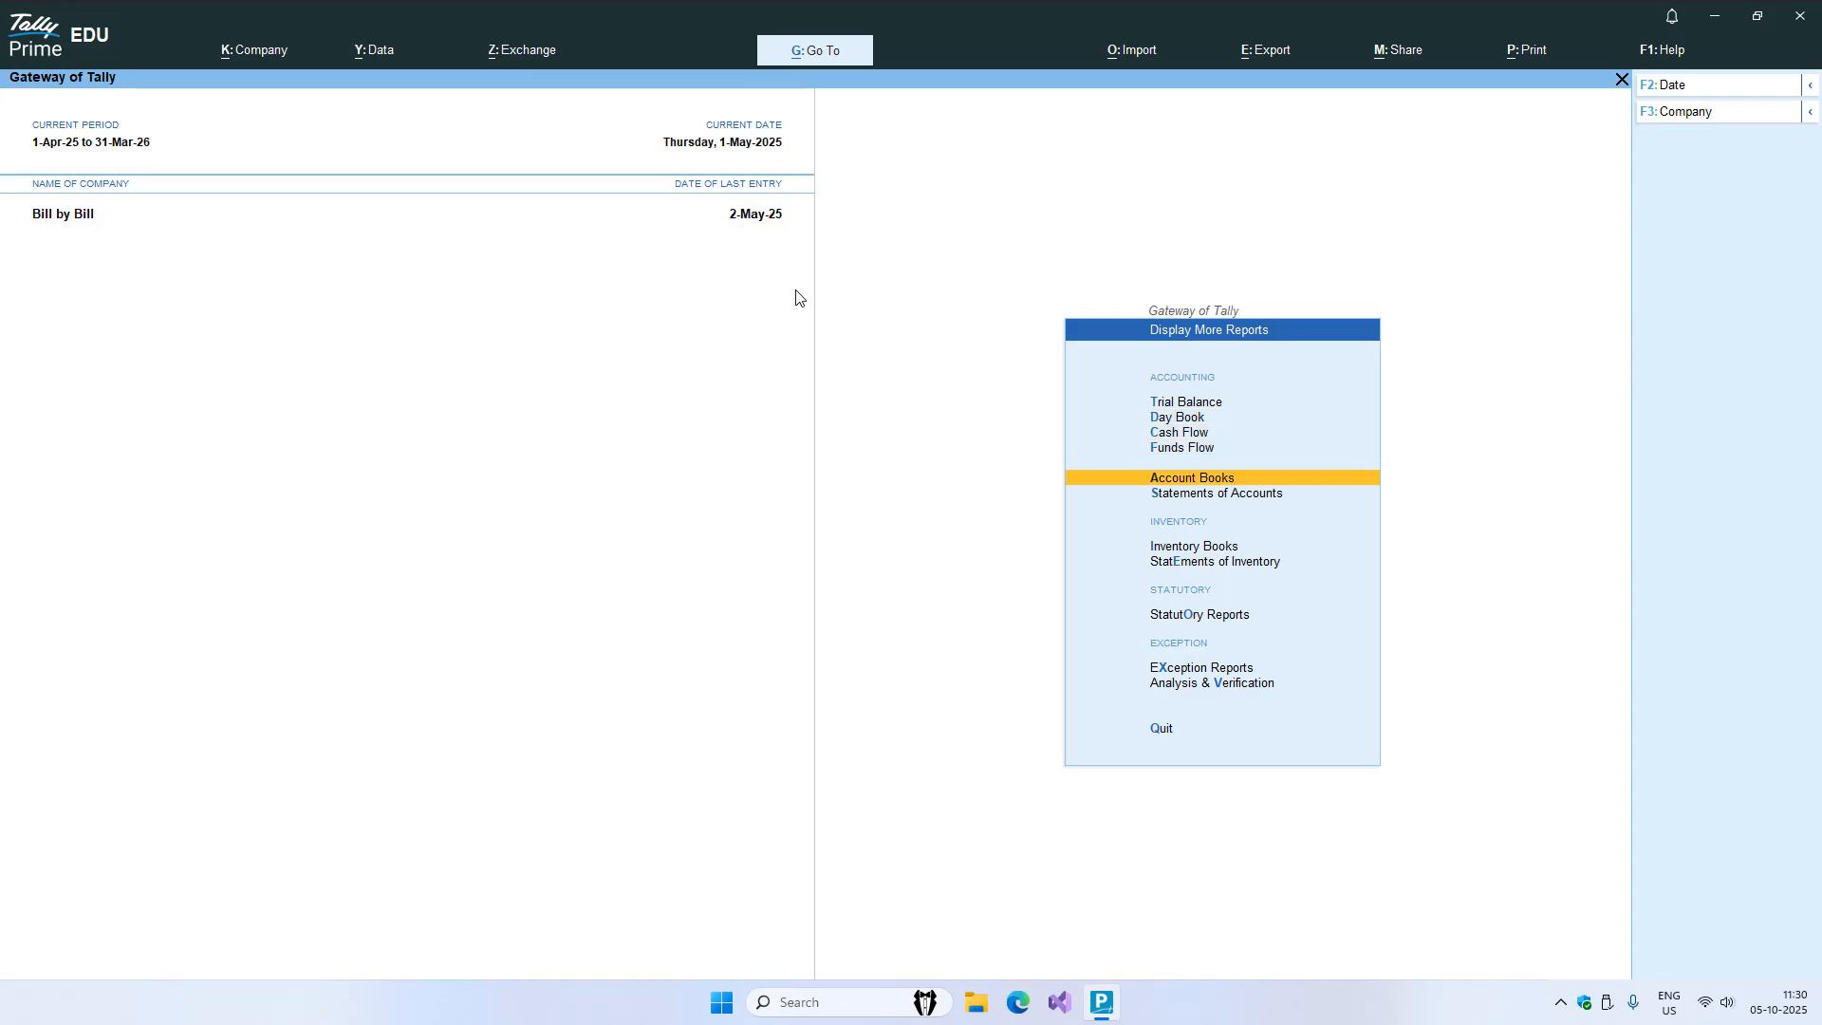
pyautogui.press('Down')
pyautogui.press('Return')
pyautogui.press('Return')
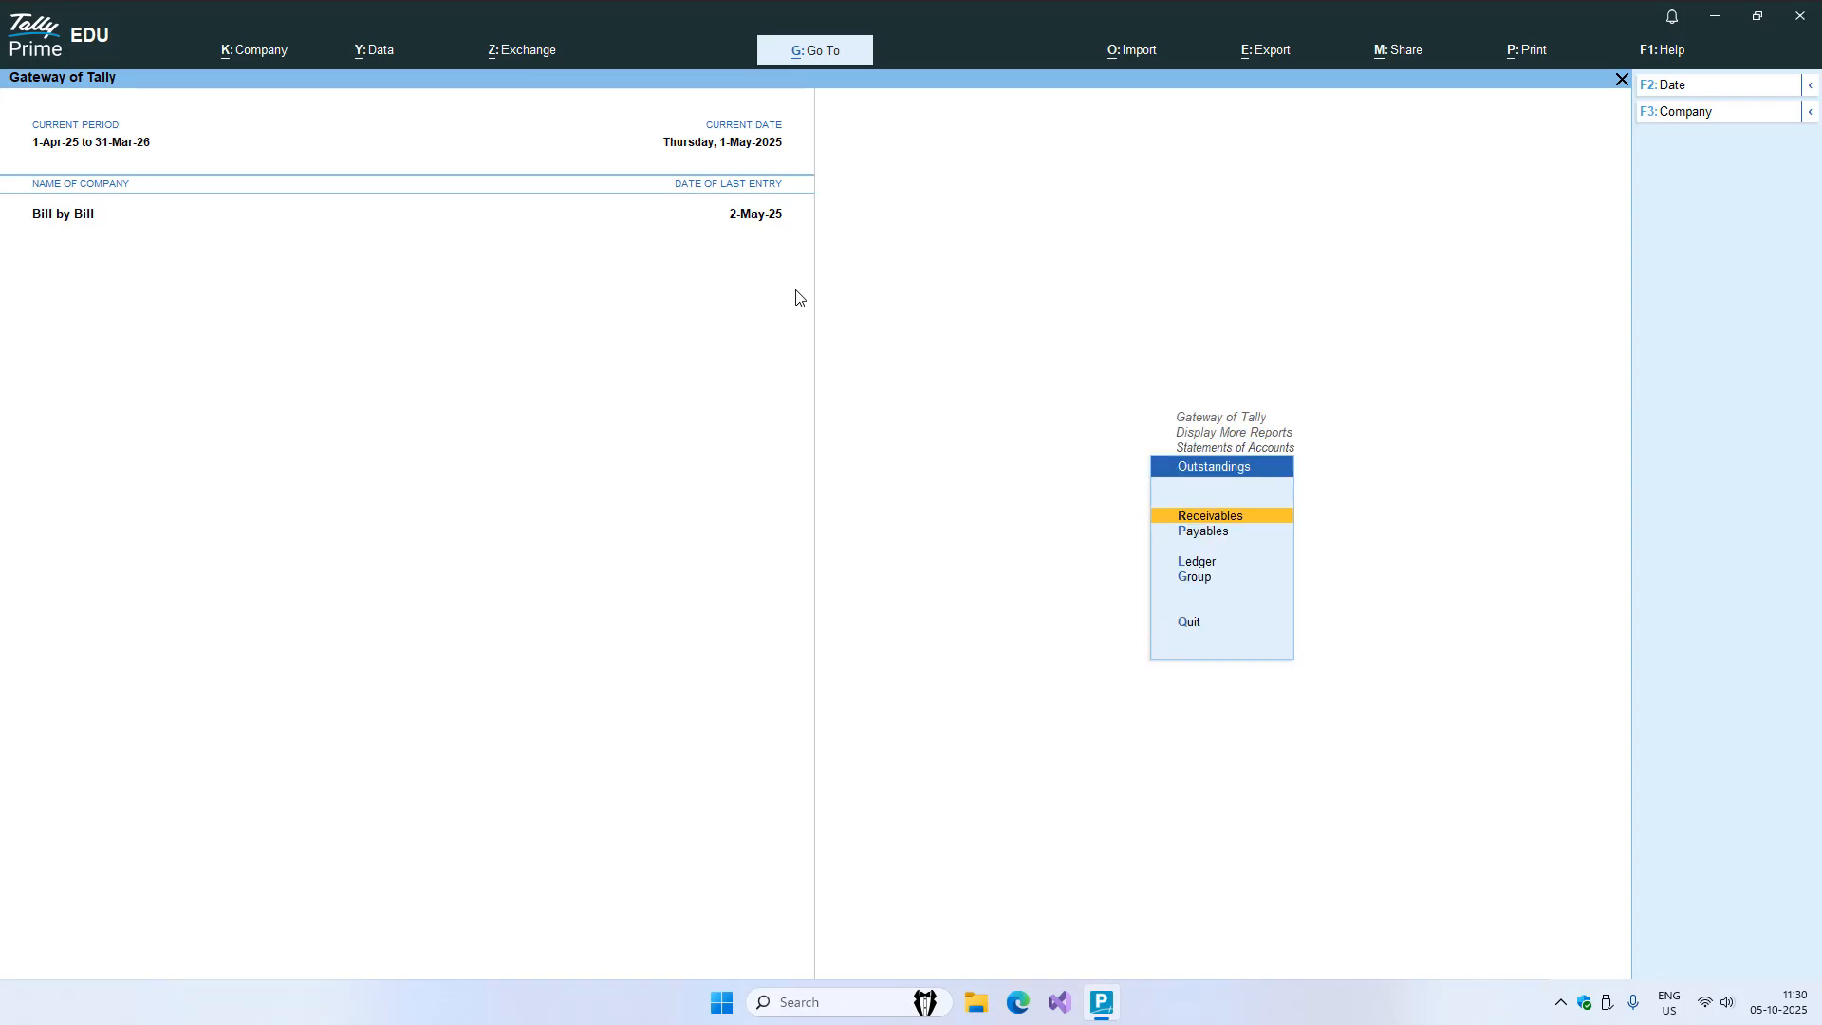
pyautogui.press('Down')
pyautogui.press('Return')
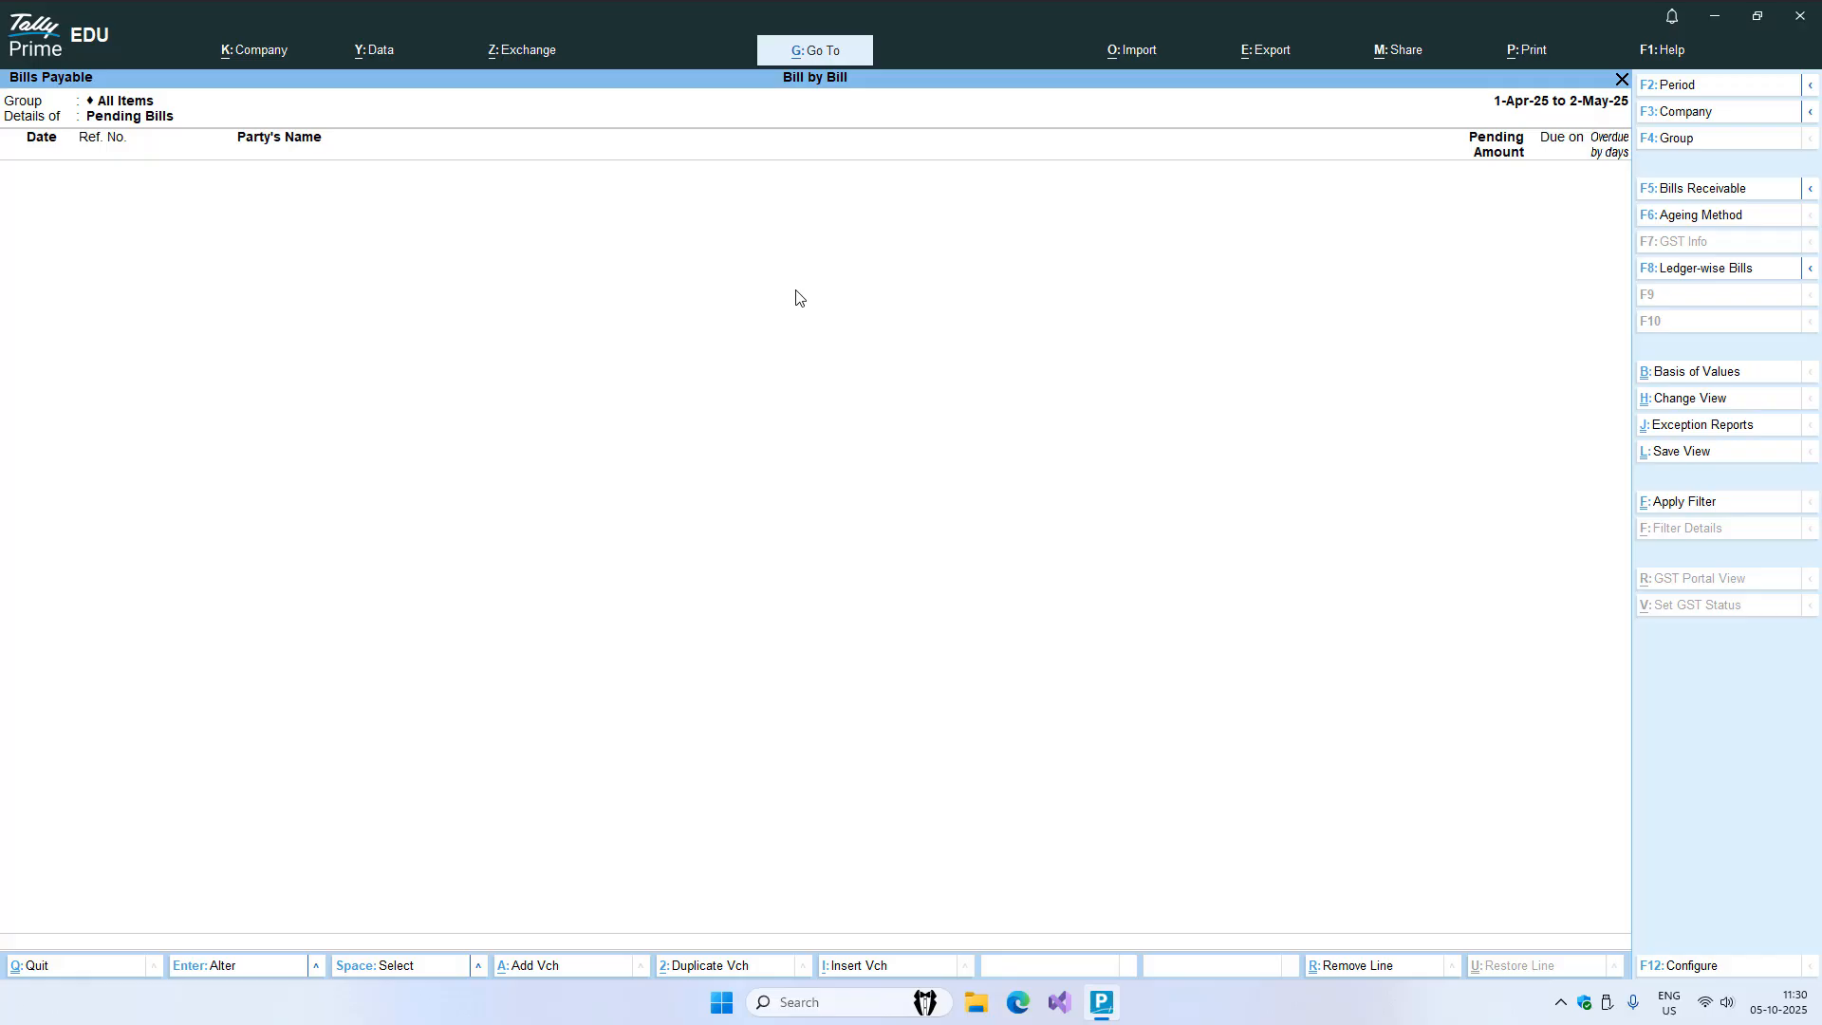
# - Leave the payables report and open the Computer Bazar ledger from Account Books
pyautogui.press('Escape')
pyautogui.press('Escape')
pyautogui.press('Escape')
pyautogui.press('Up')
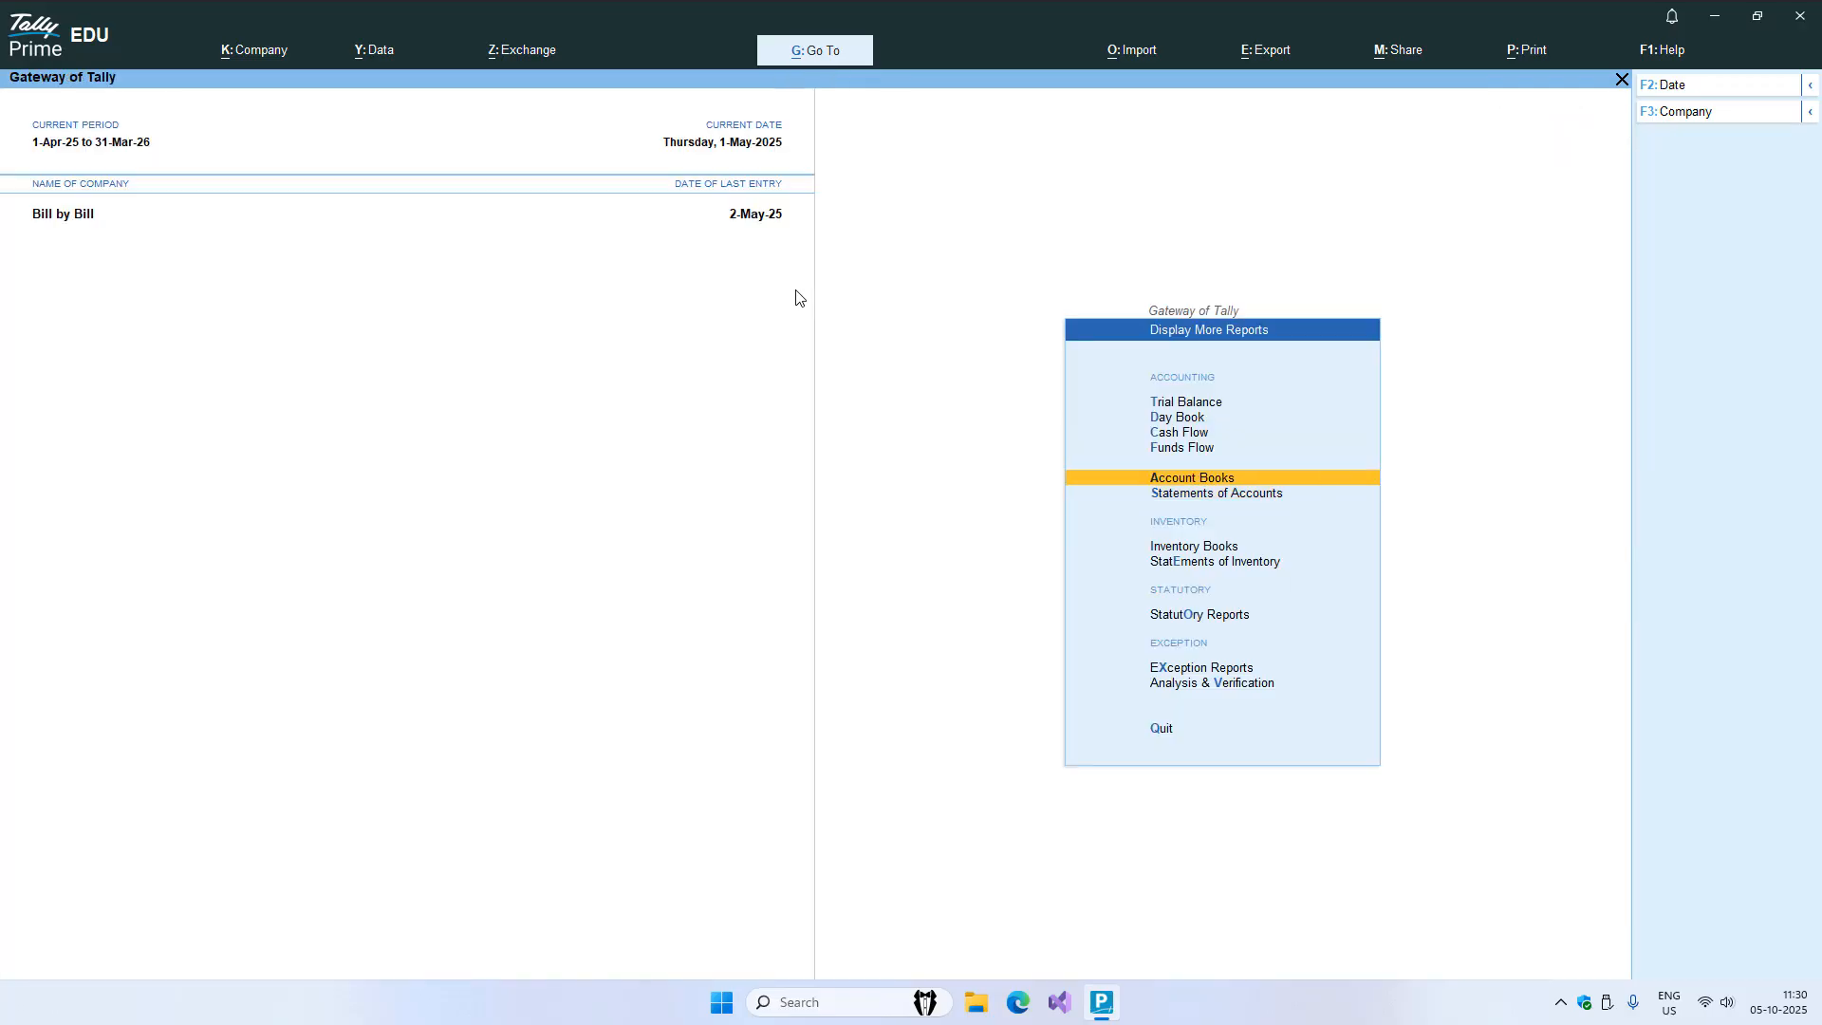
pyautogui.press('Return')
pyautogui.press('Down')
pyautogui.press('Return')
pyautogui.write('Co')
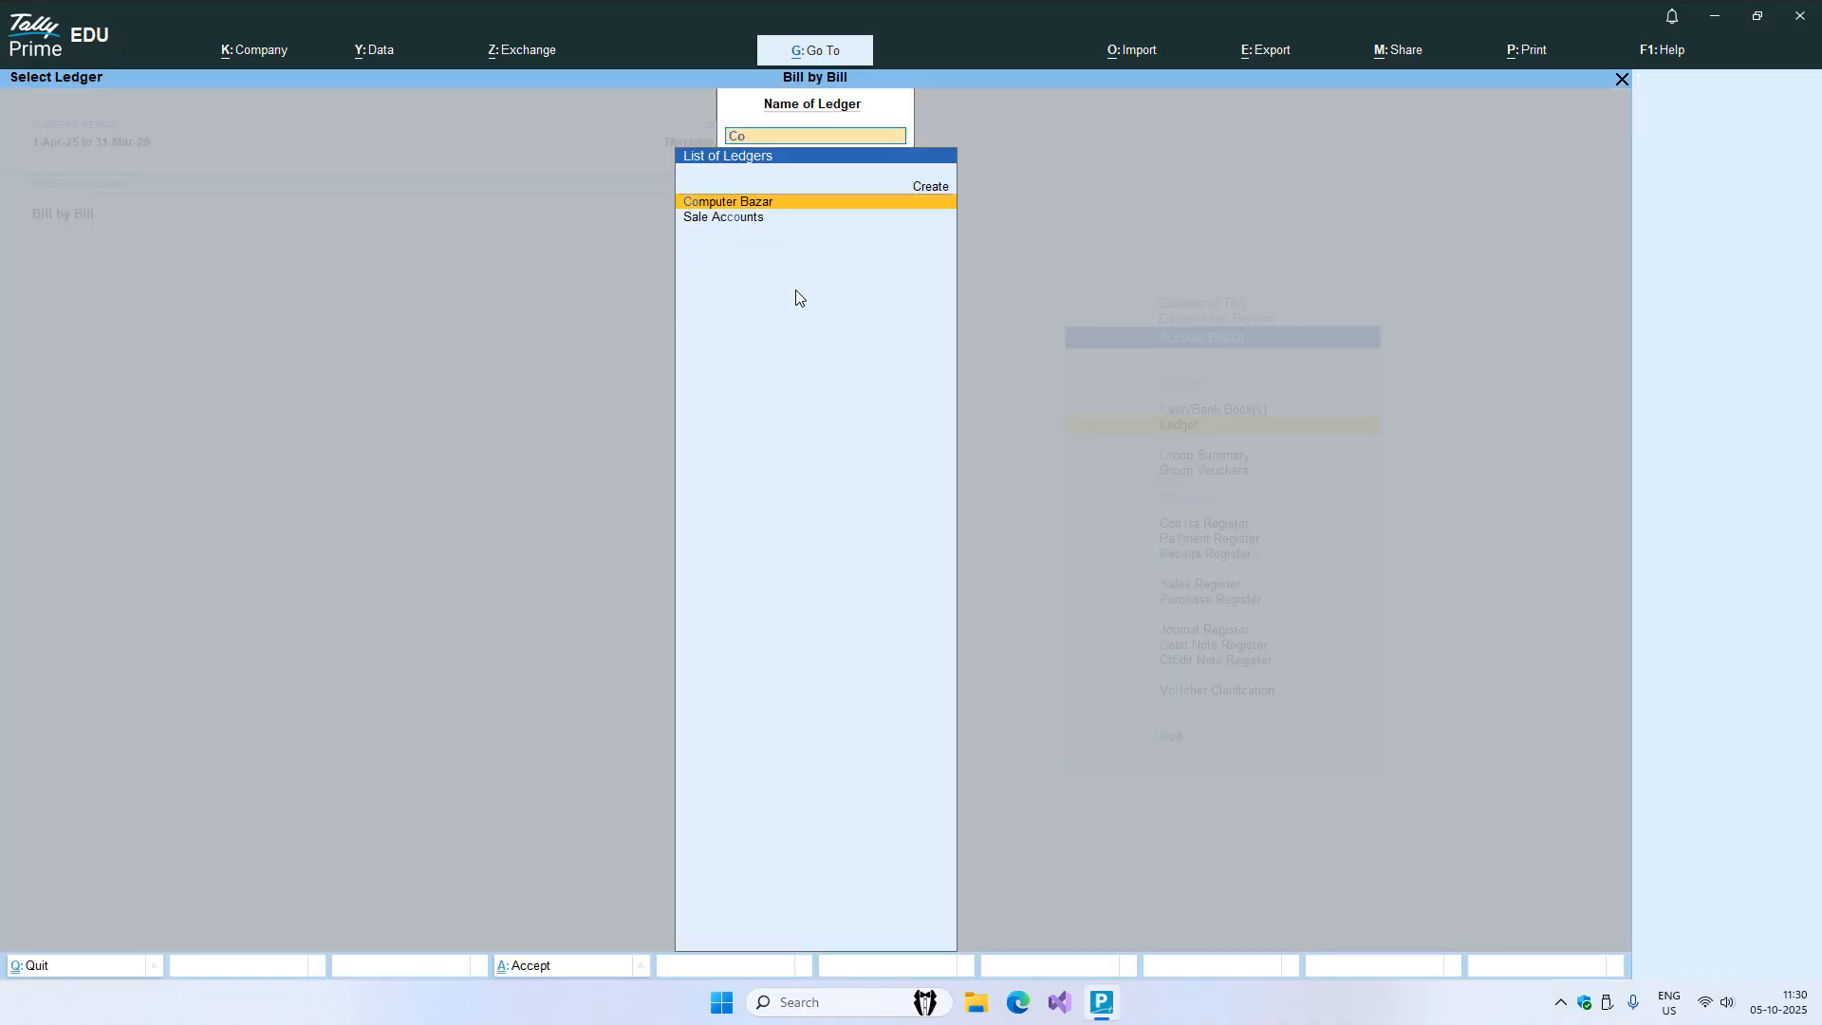
pyautogui.write('mp')
pyautogui.press('Return')
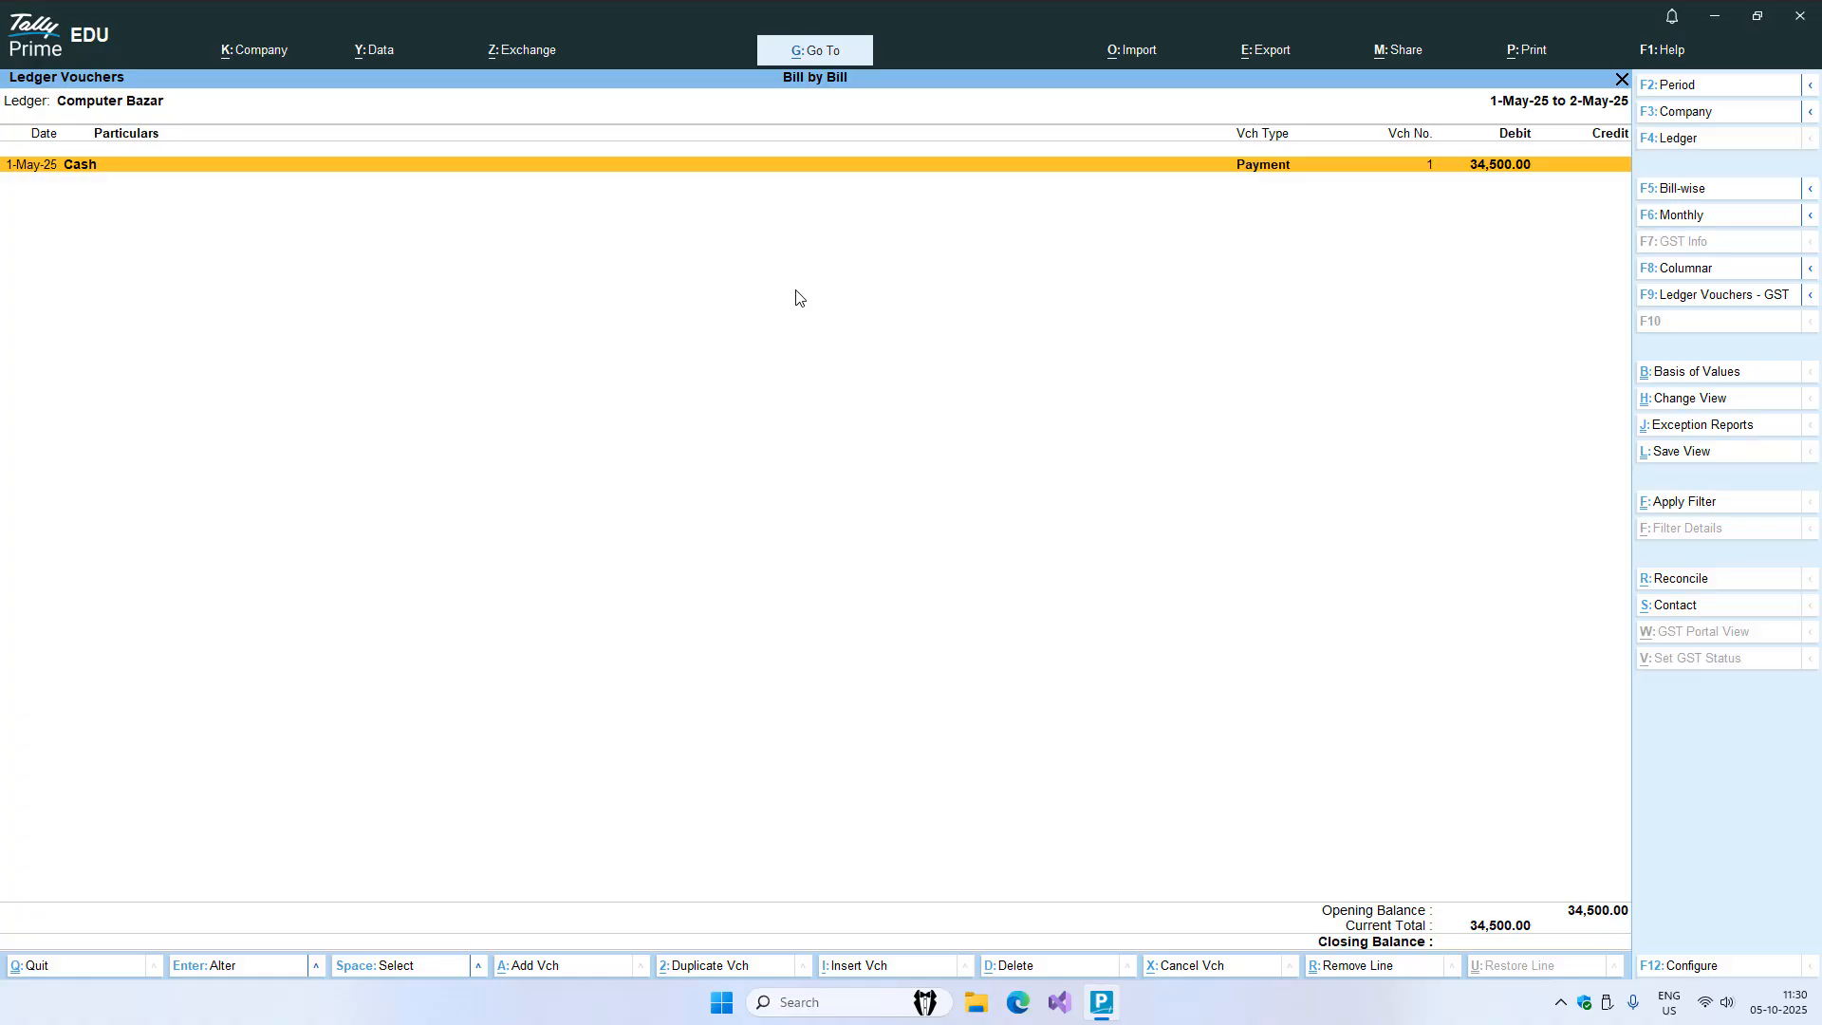
# - Set the ledger report period to run from 1-Apr-25 to 2-May-25
pyautogui.press('F2')
pyautogui.write('1-4')
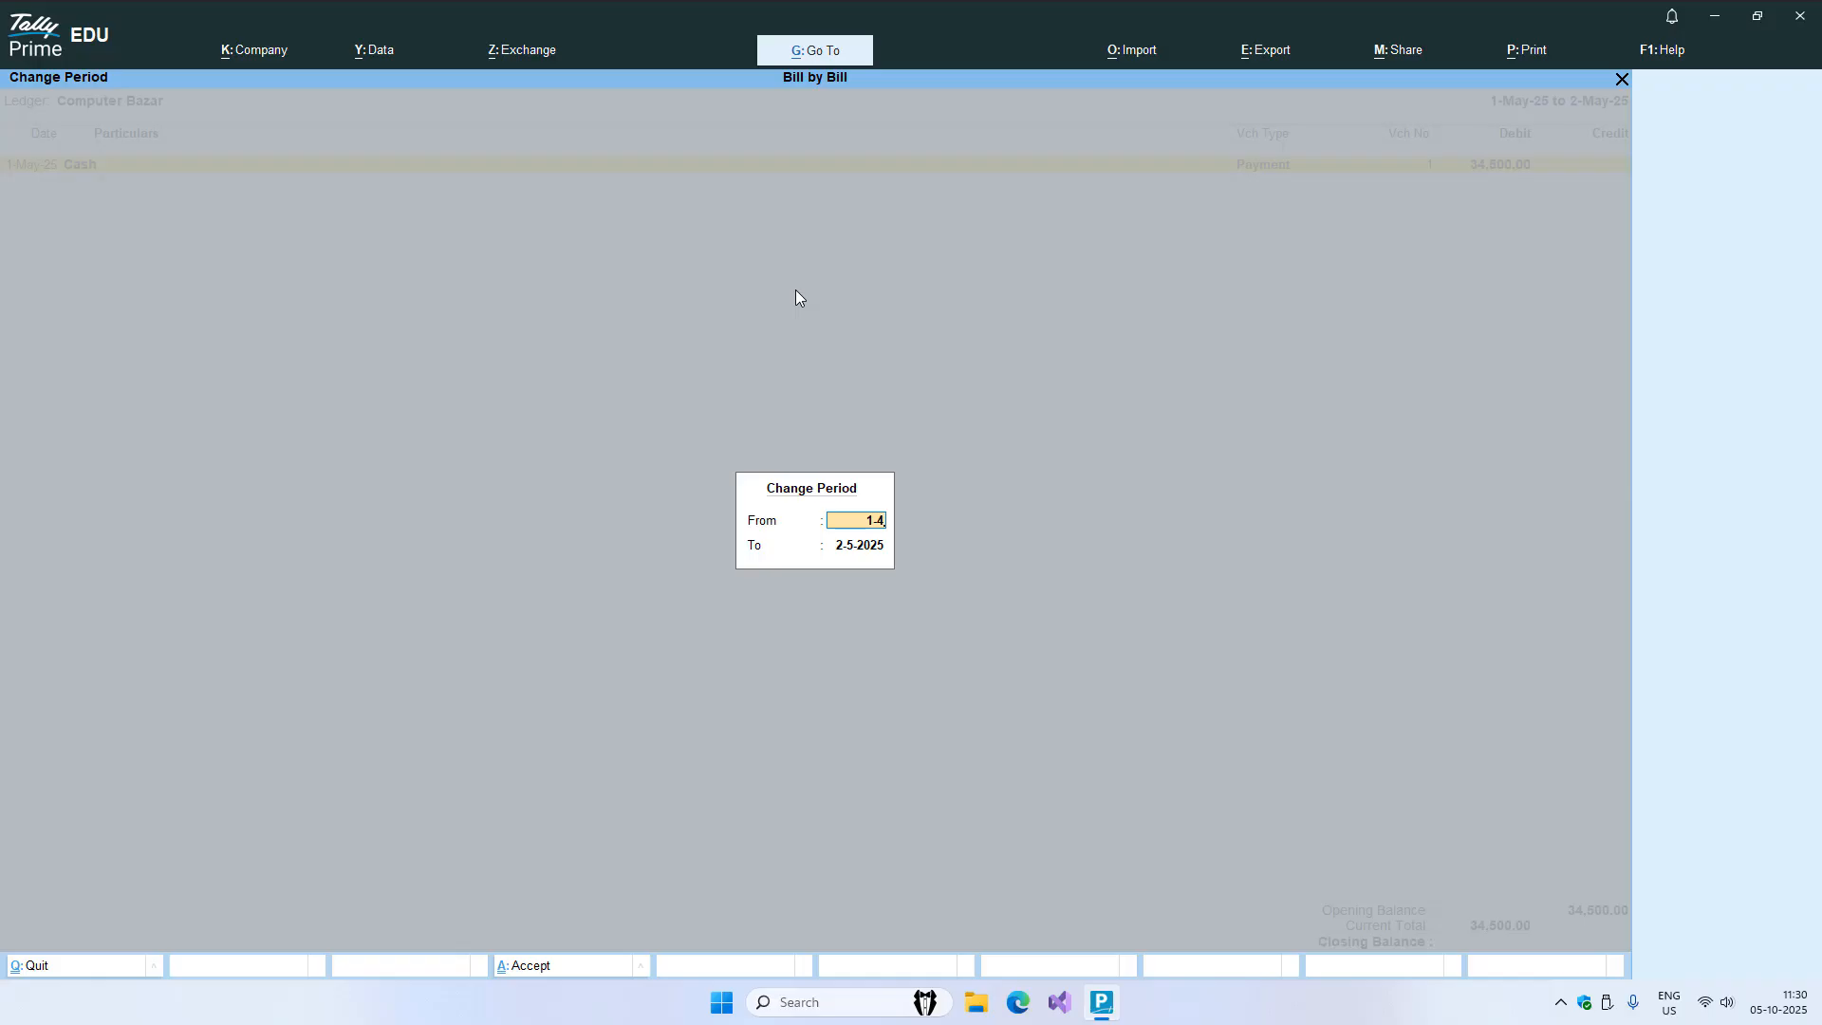
pyautogui.press('Return')
pyautogui.press('Return')
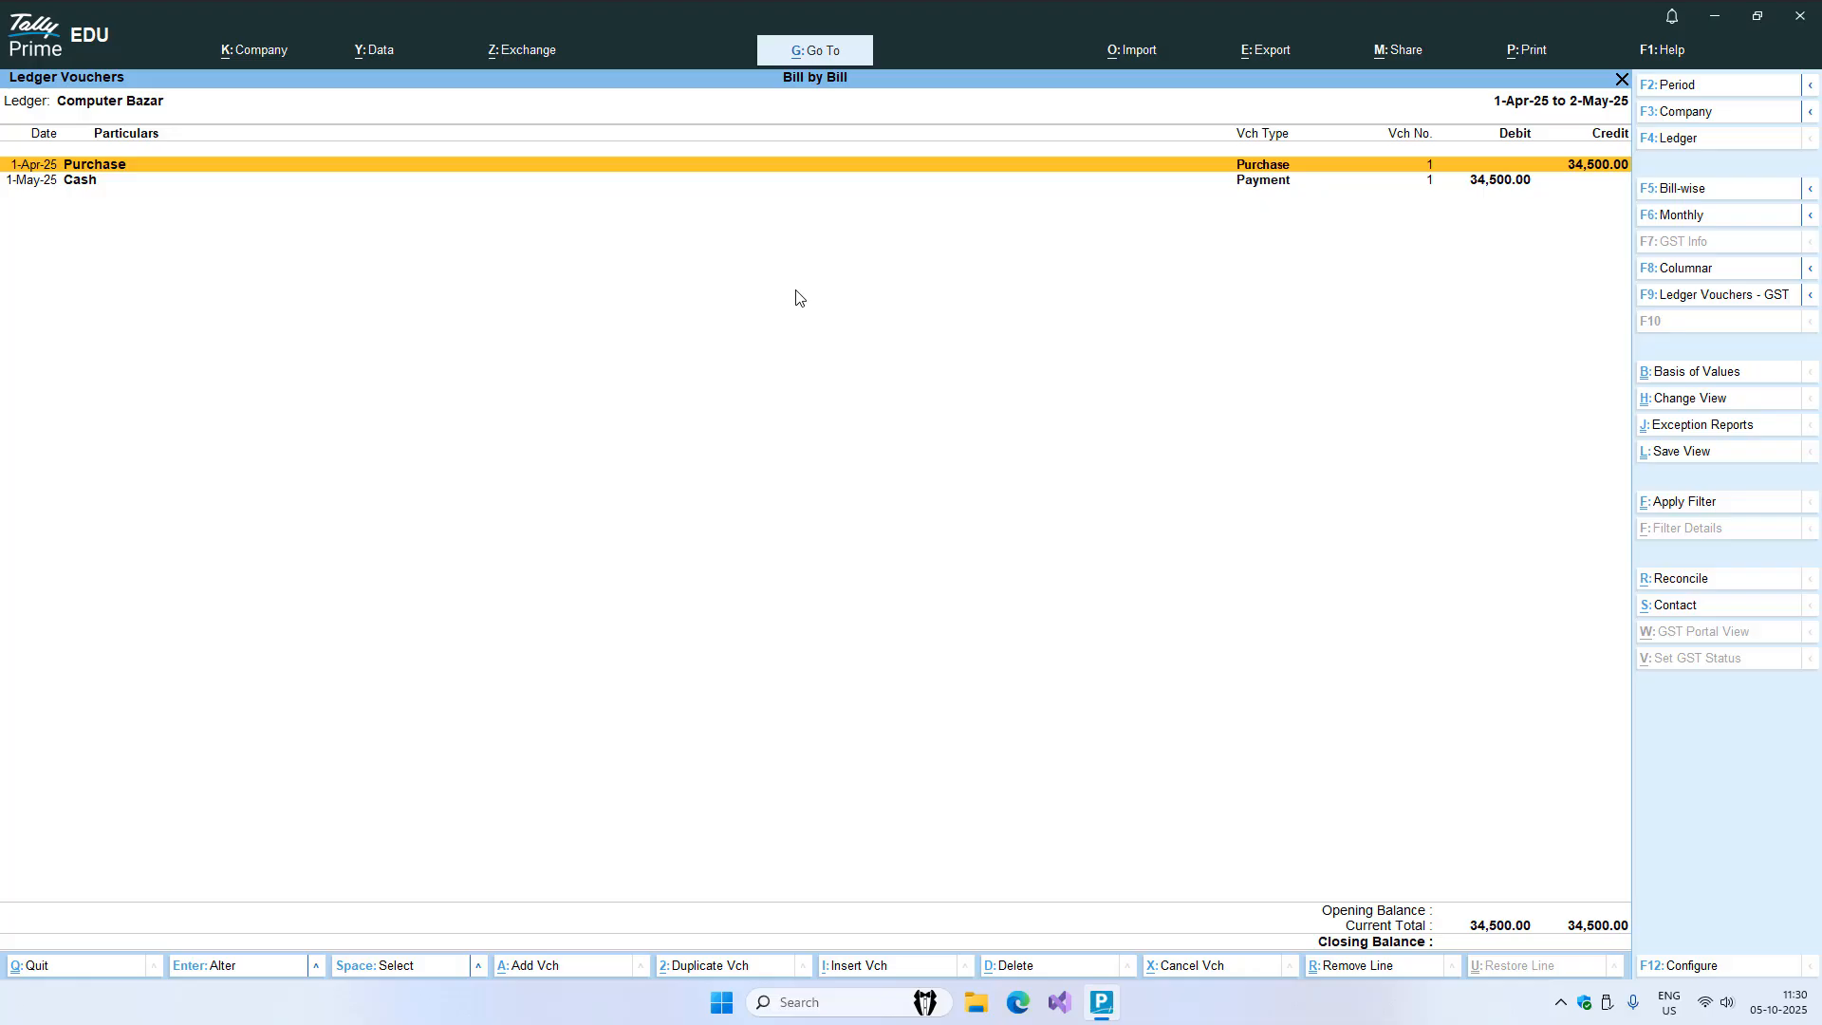
# - Close the ledger report, return to the Gateway of Tally and open voucher entry
pyautogui.press('Escape')
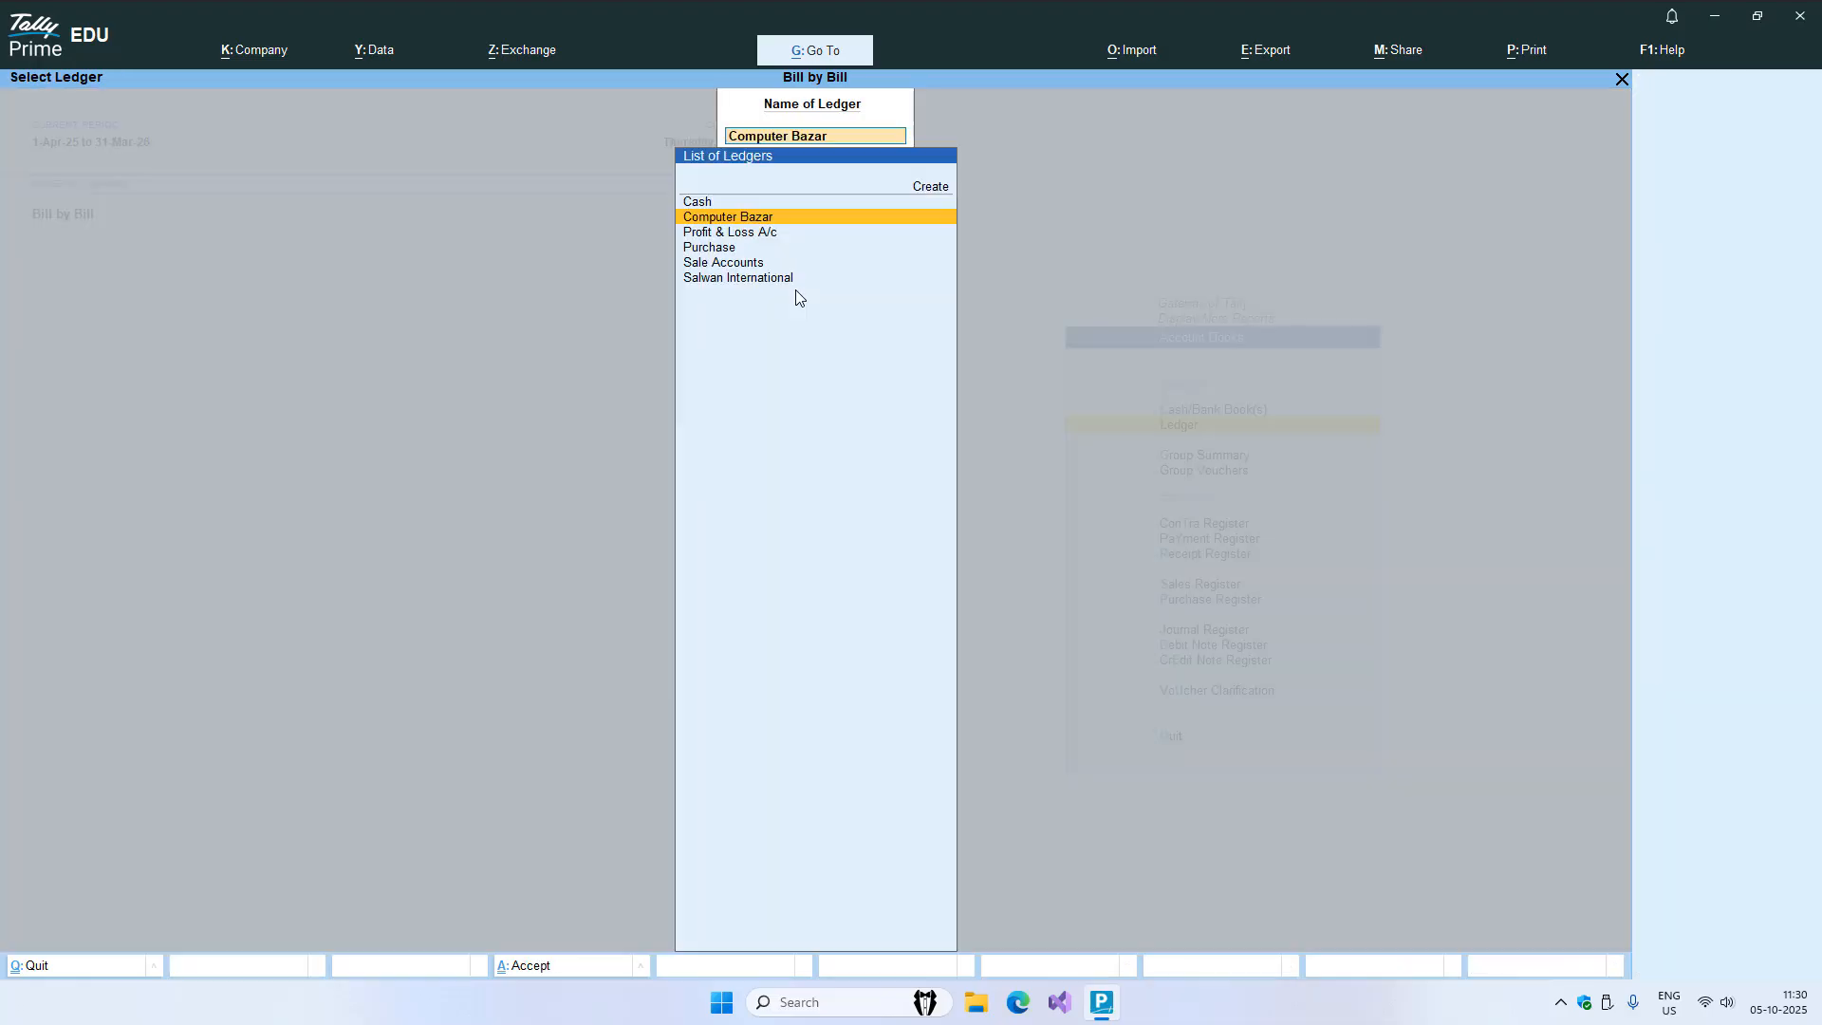
pyautogui.press('Escape')
pyautogui.press('Escape')
pyautogui.press('Escape')
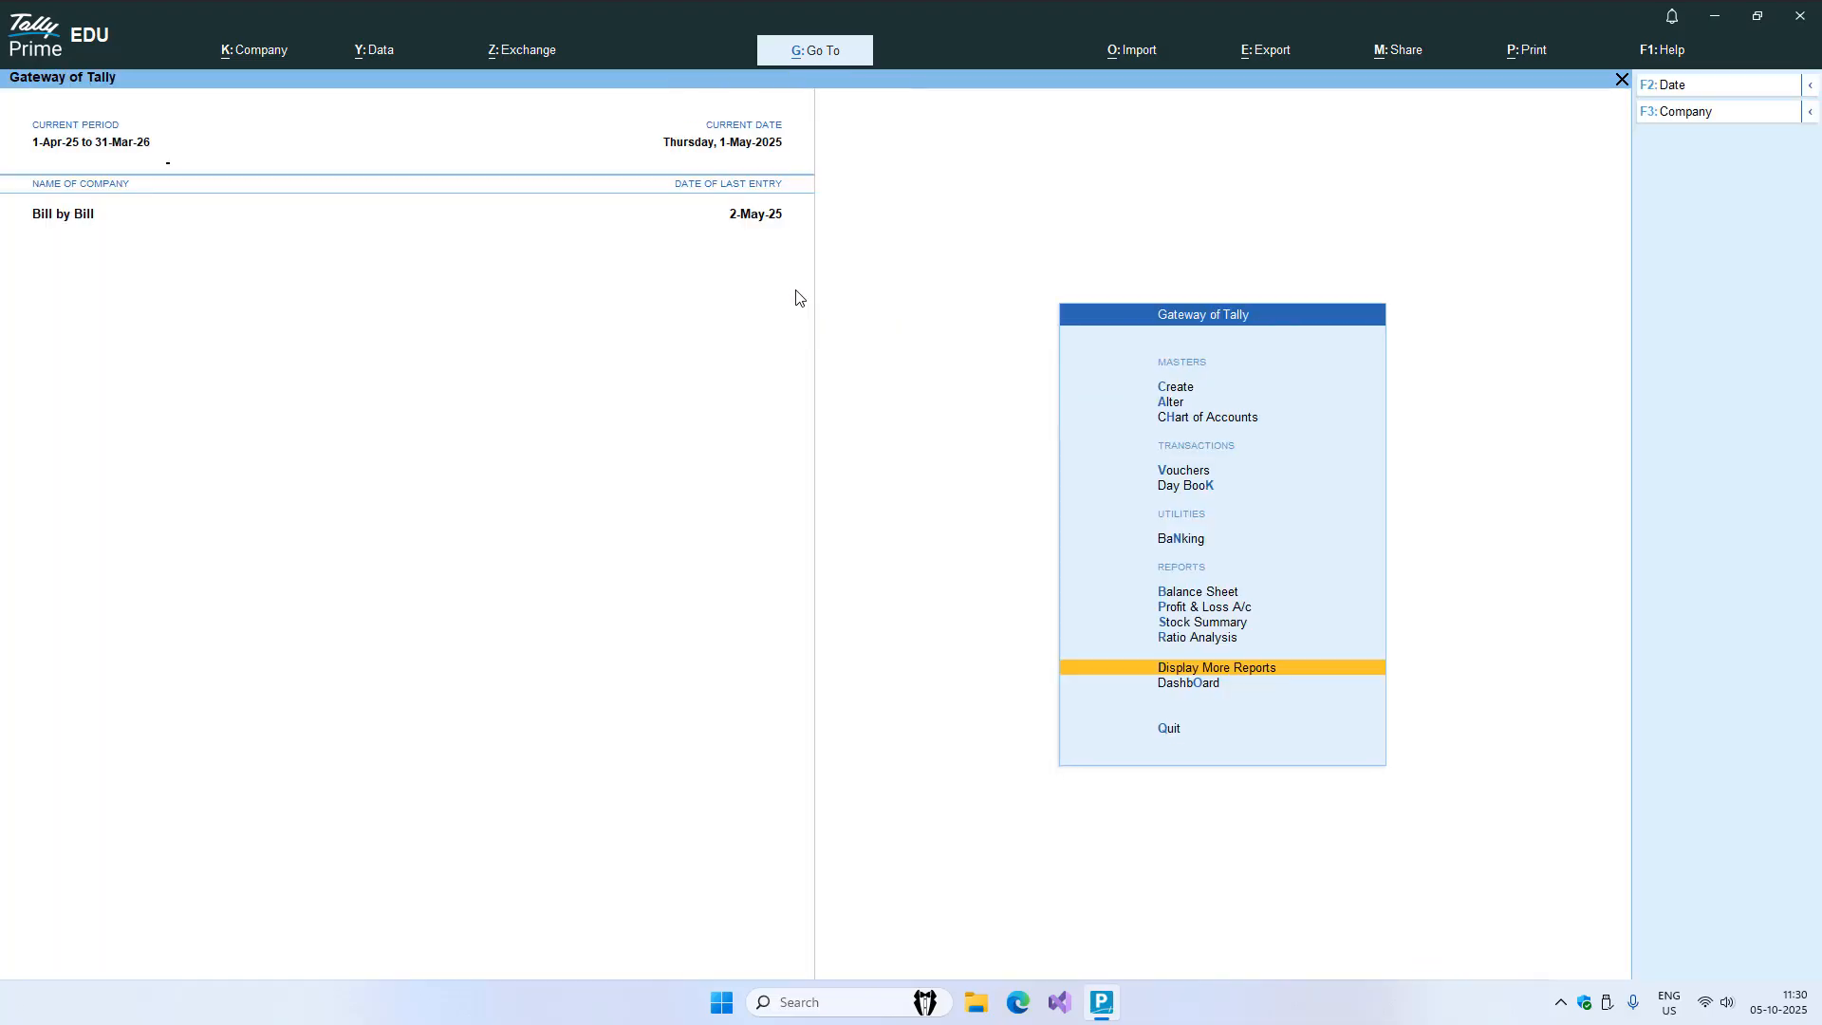
pyautogui.press('v')
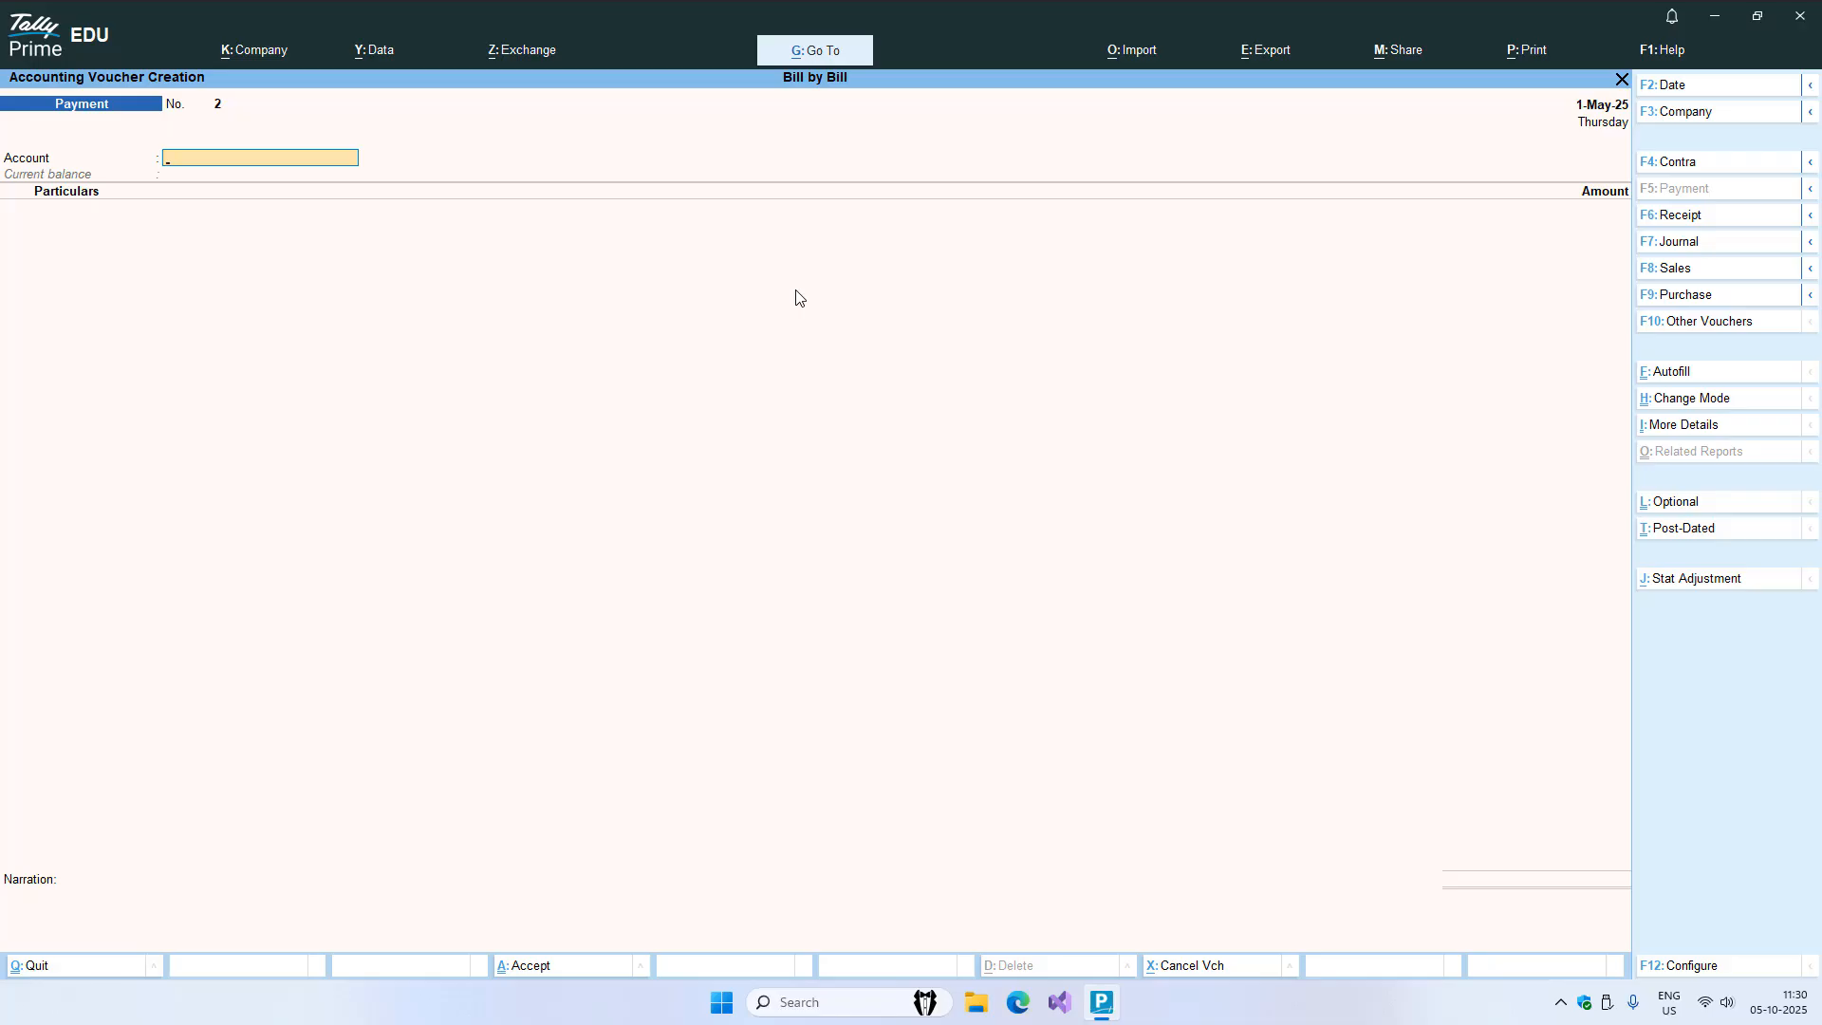
# - Start a cash receipt voucher crediting Salwan International with 15,000
pyautogui.press('F6')
pyautogui.press('Return')
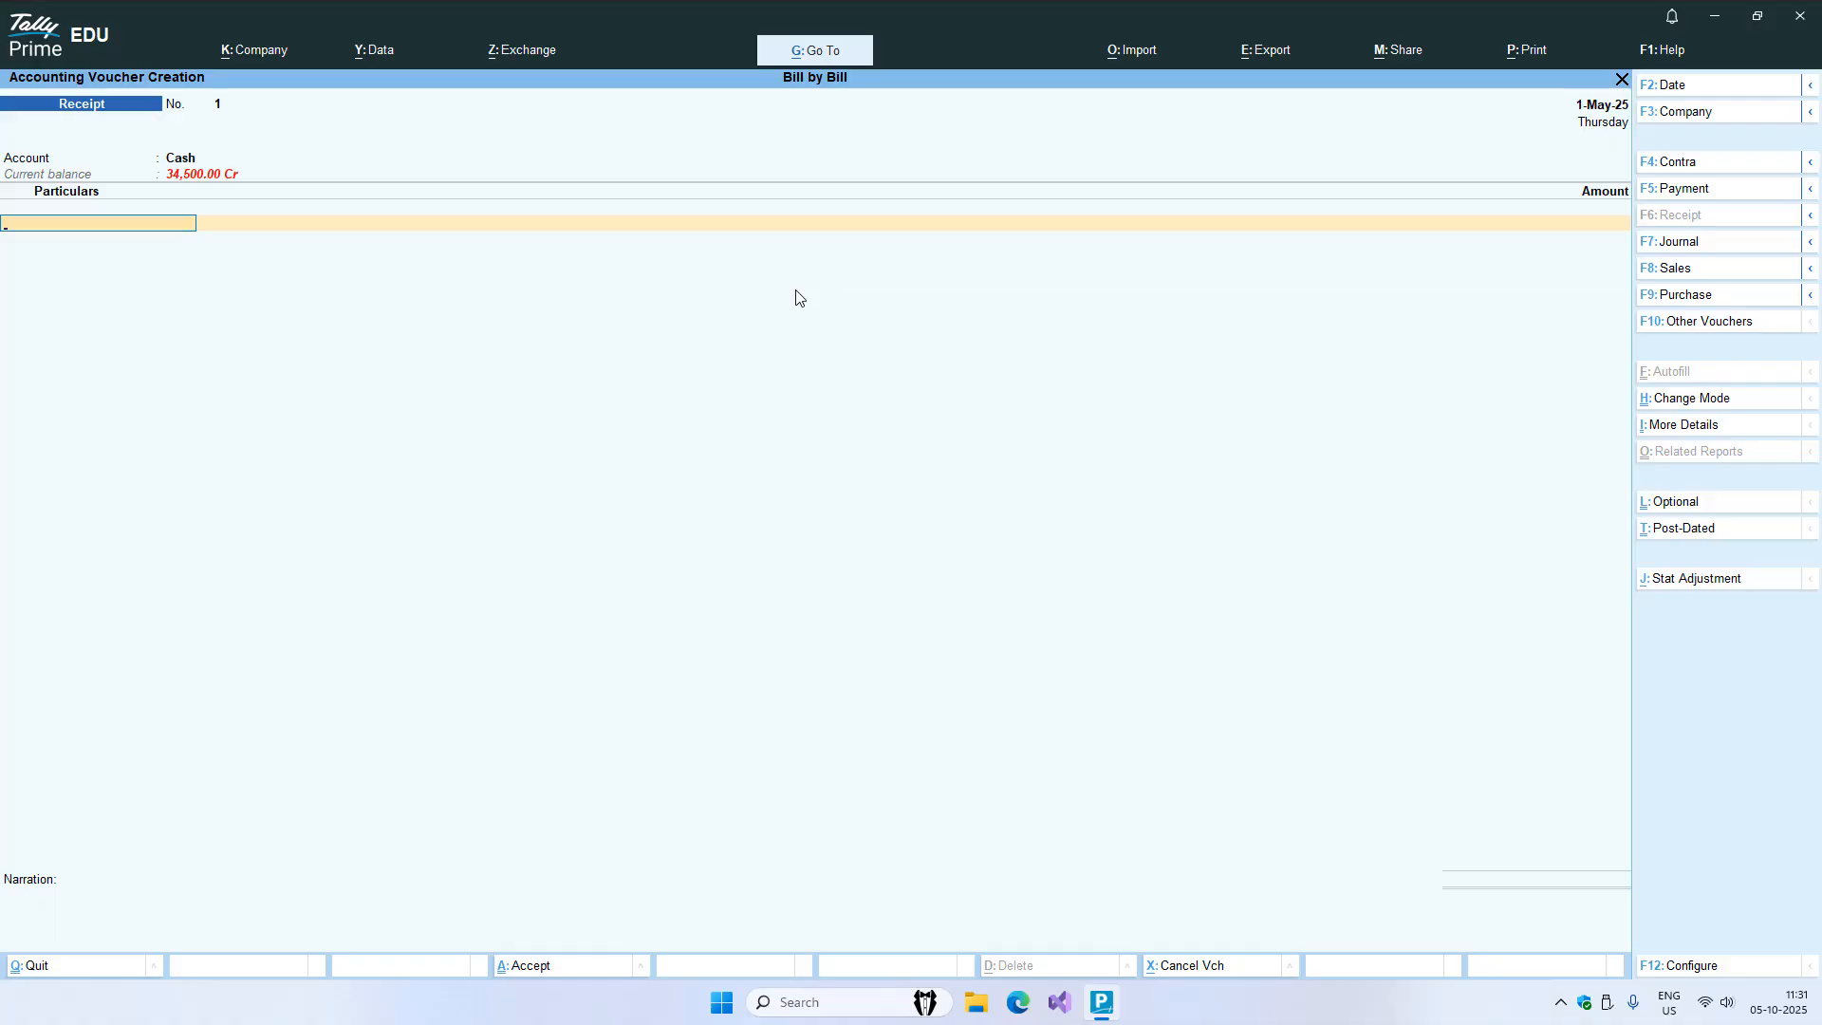
pyautogui.write('Sal')
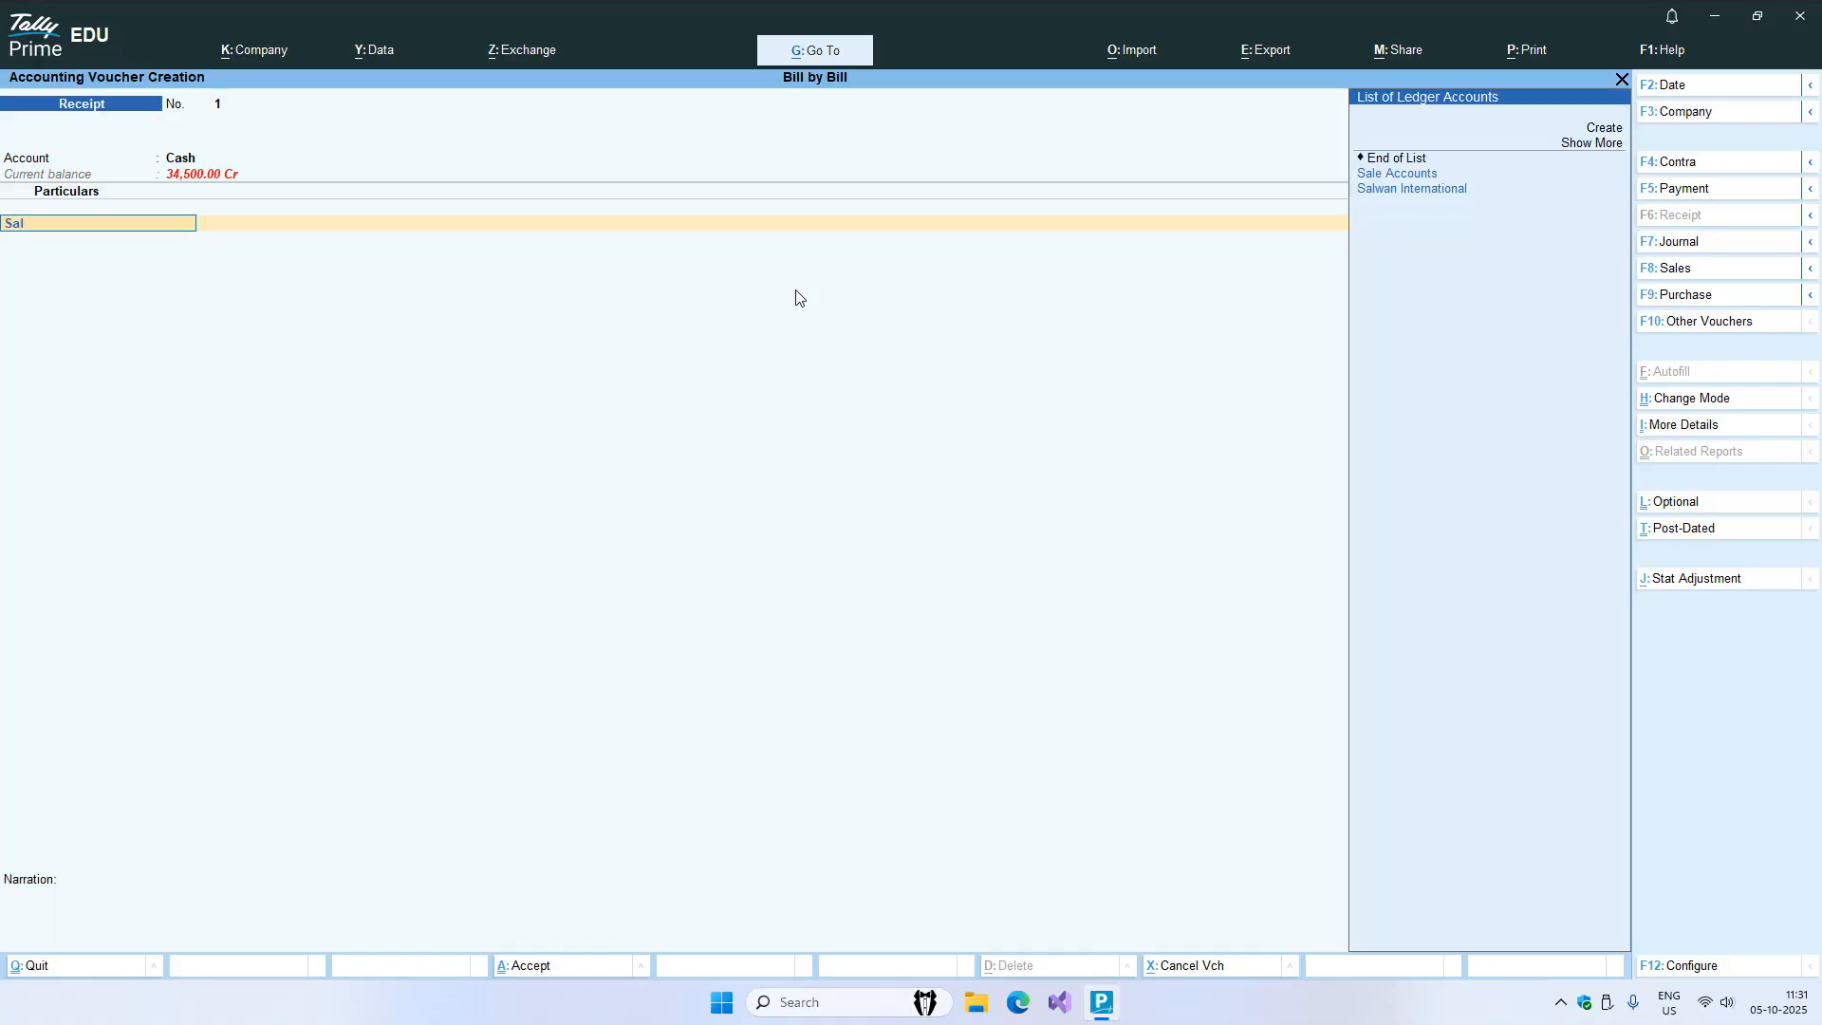
pyautogui.press('Down')
pyautogui.press('Return')
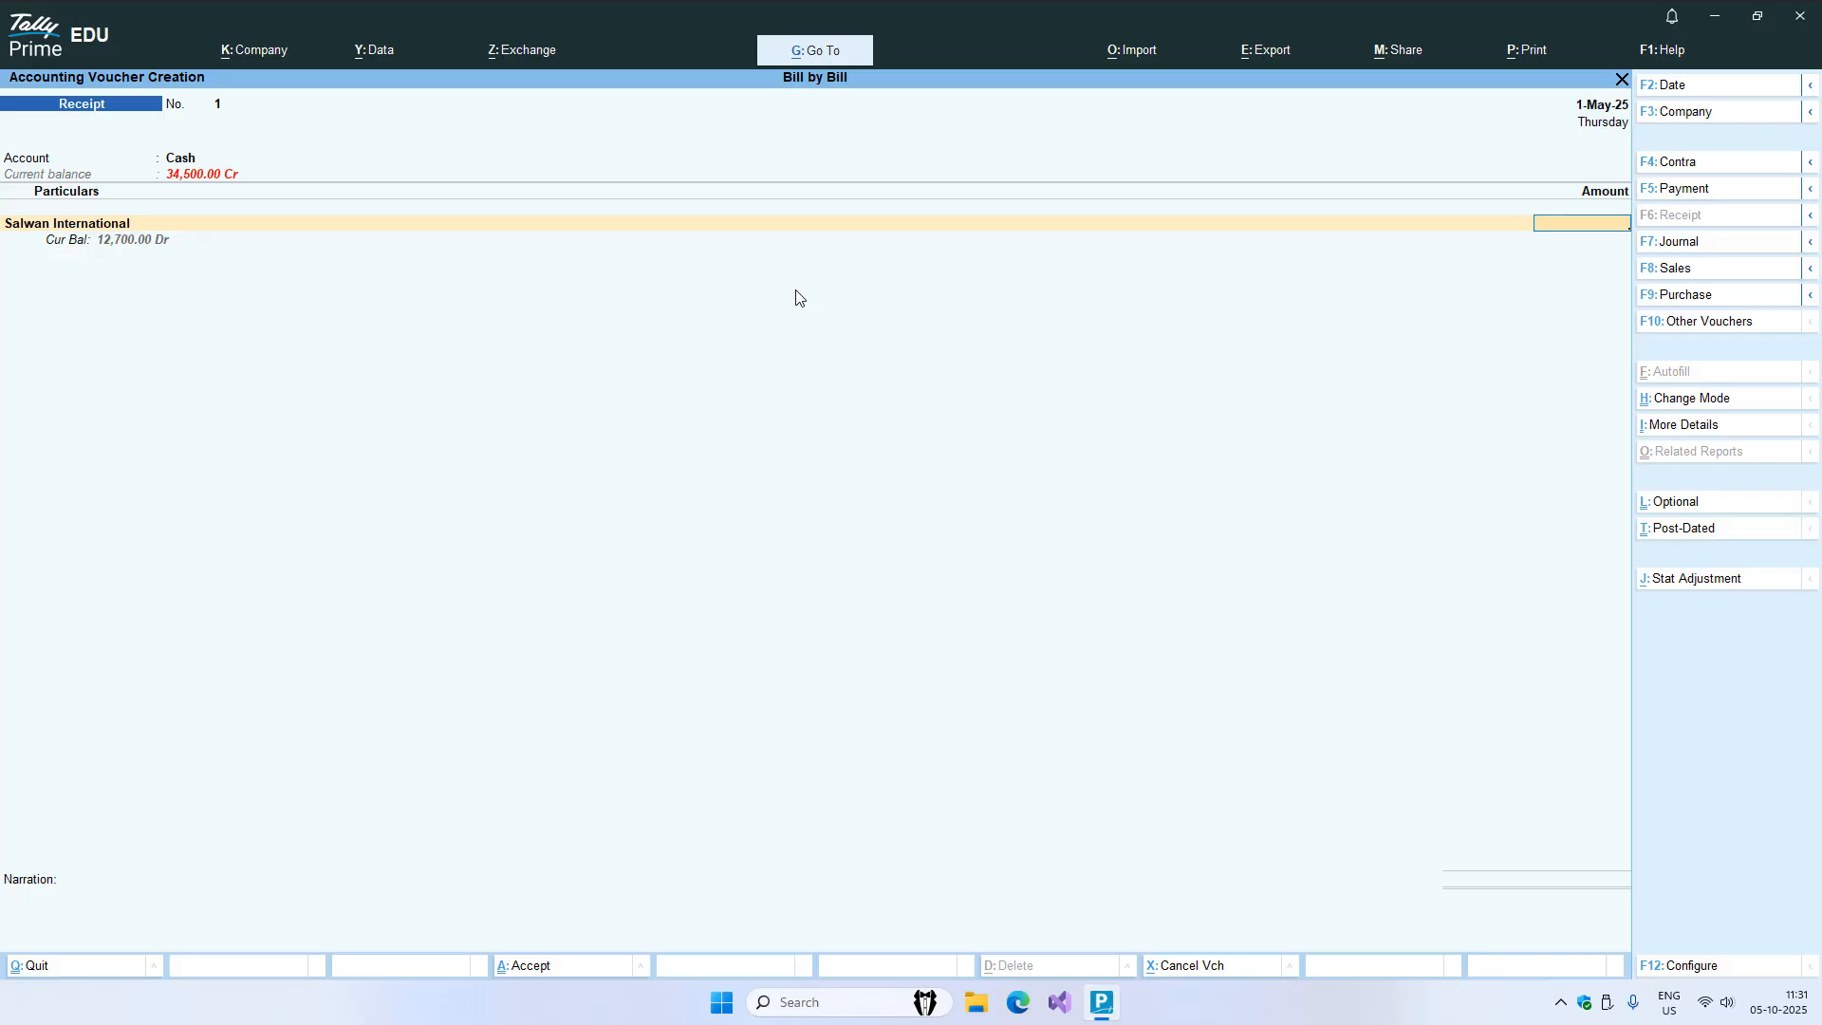
pyautogui.write('15000')
pyautogui.press('Return')
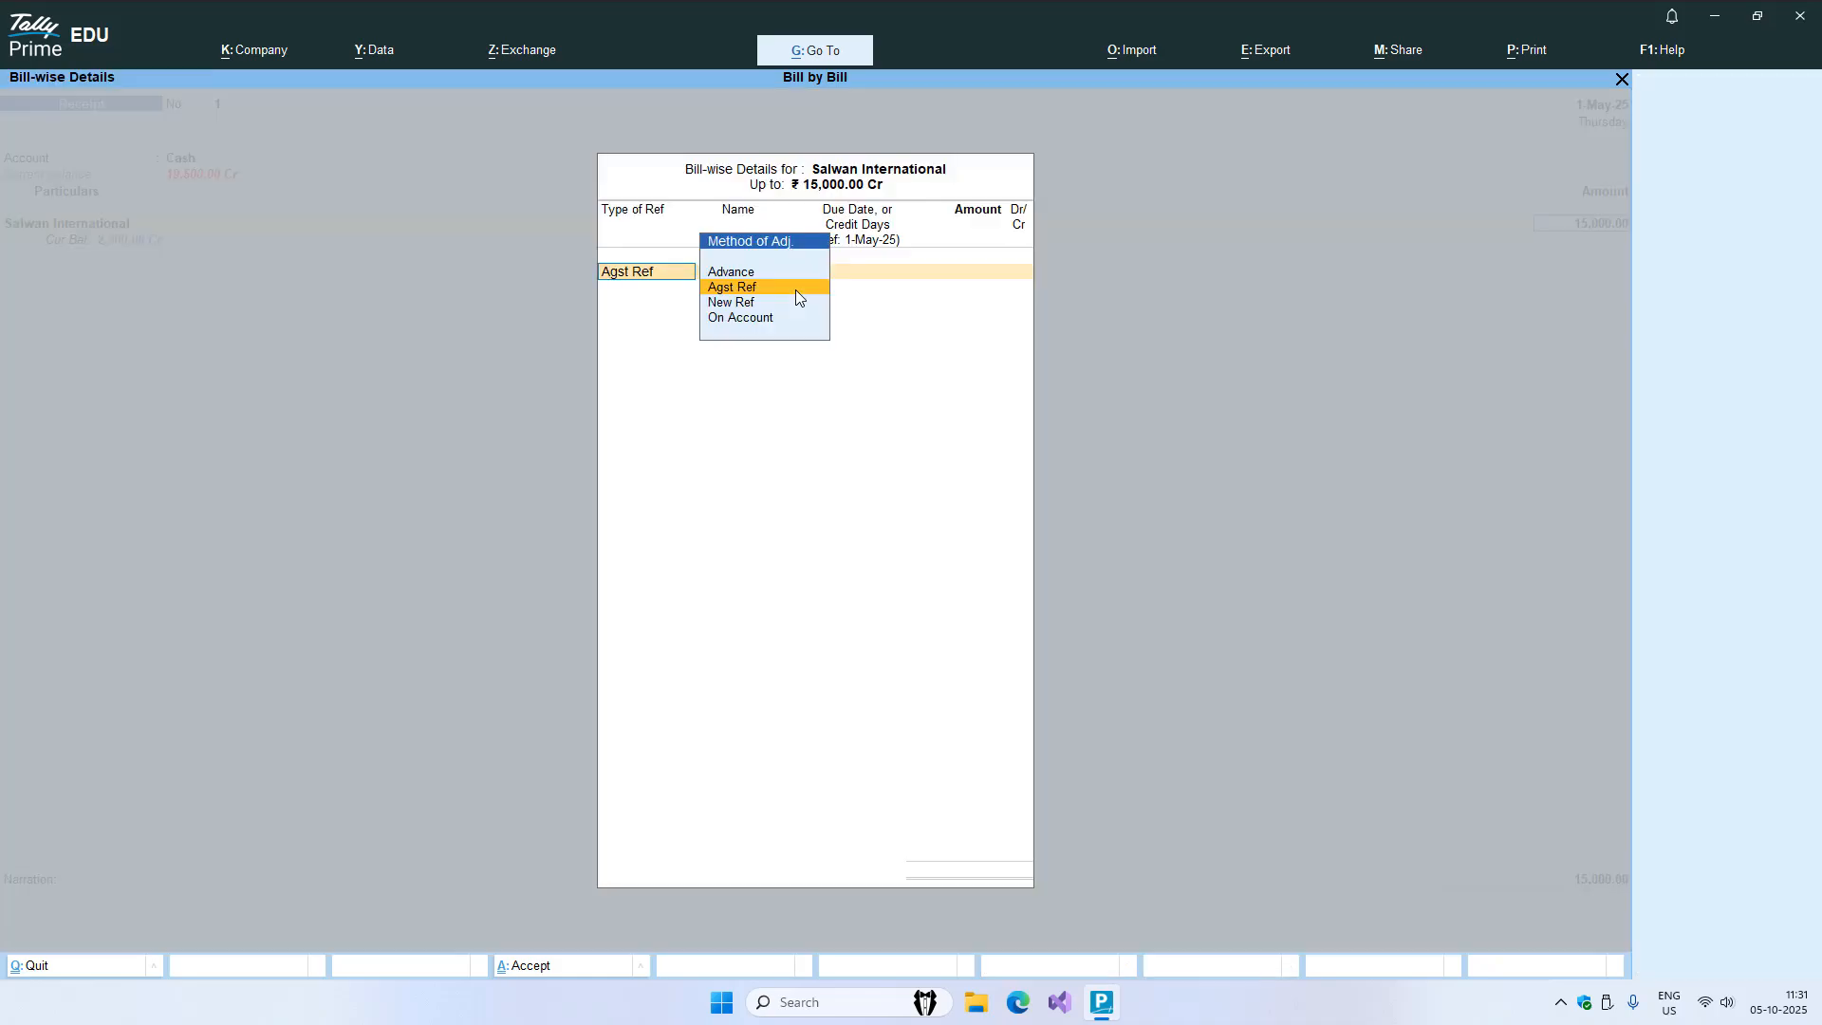
# - Allocate 5,200 of the receipt as Agst Ref to Invoice No. KCI-1001
pyautogui.press('Return')
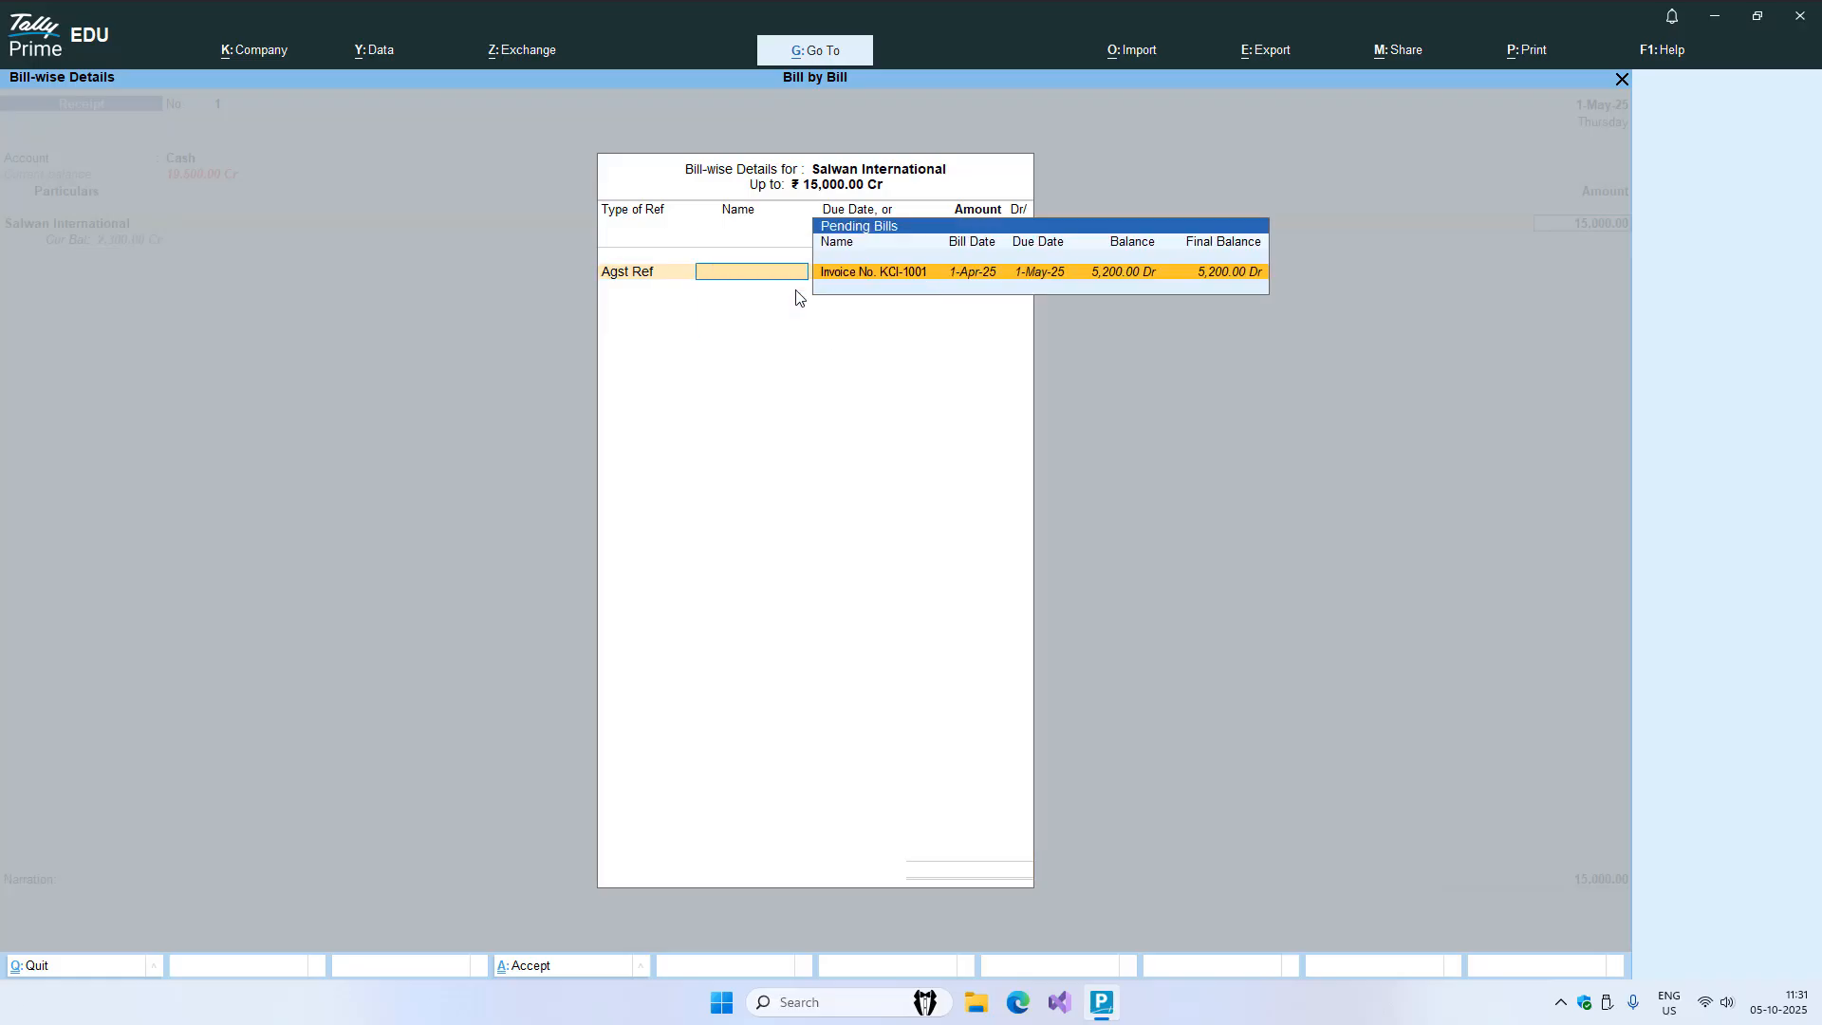
pyautogui.press('Return')
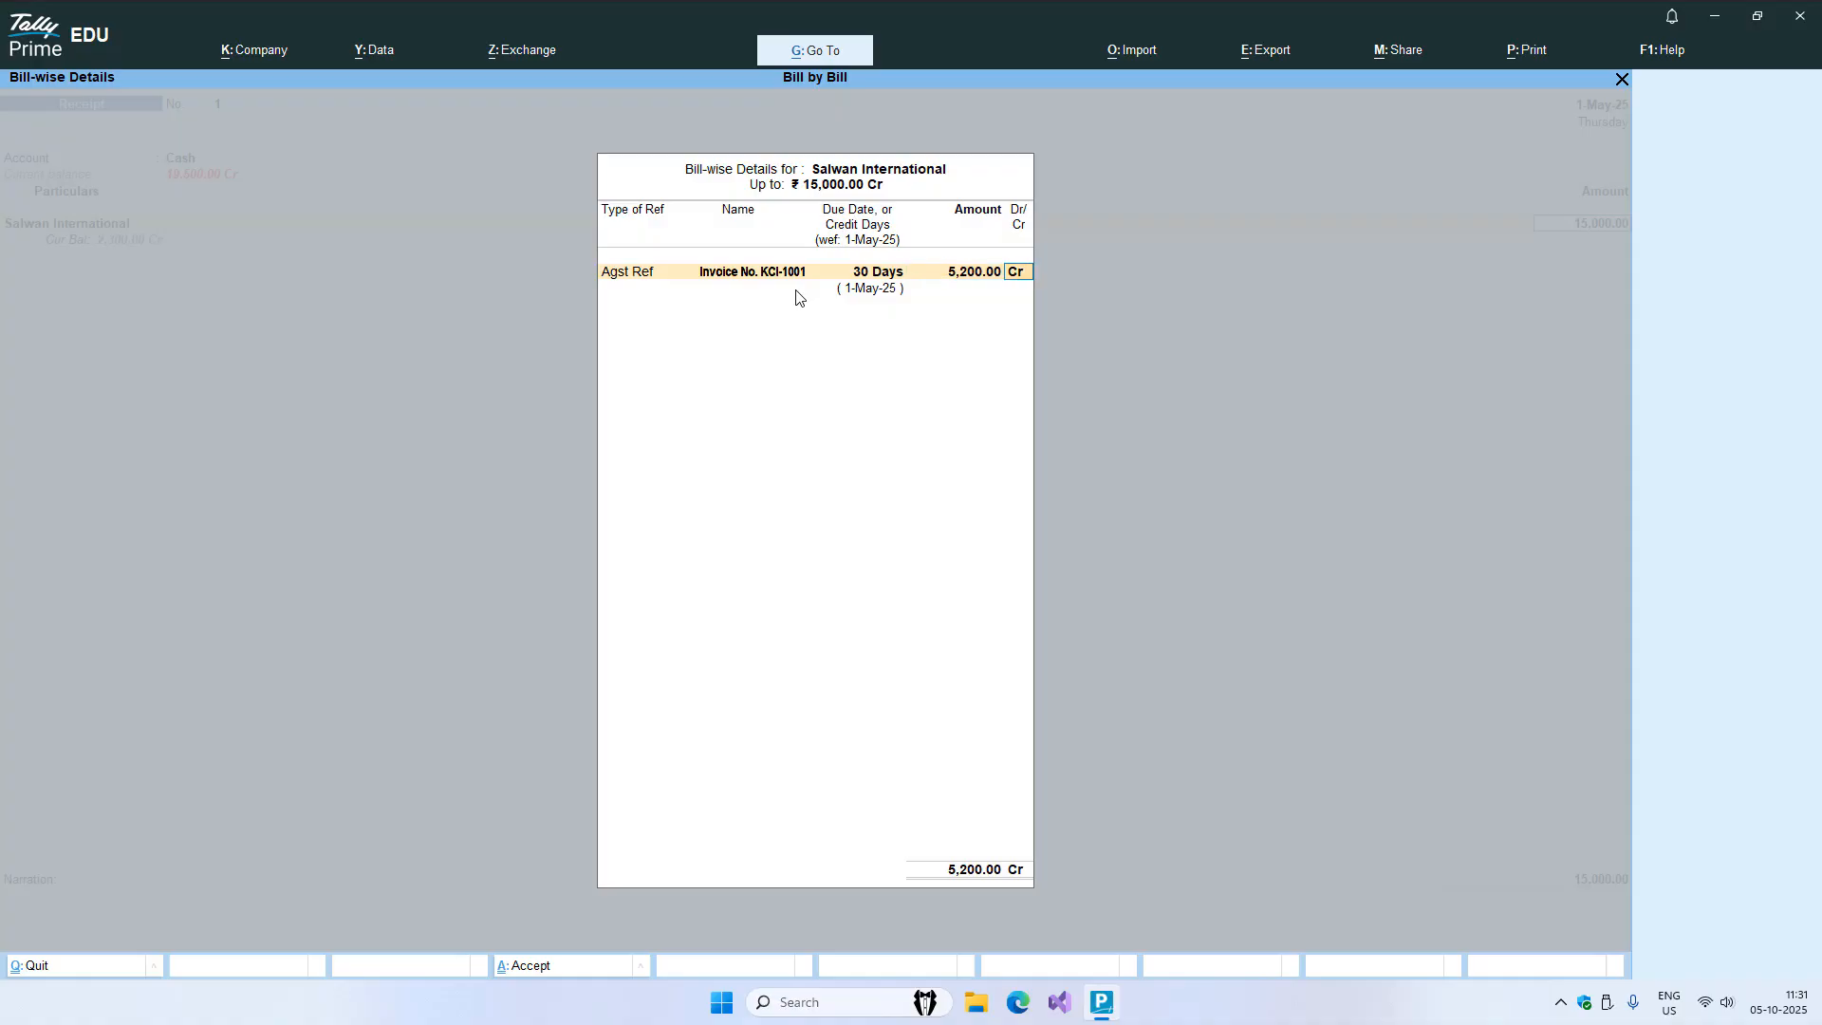
pyautogui.press('Return')
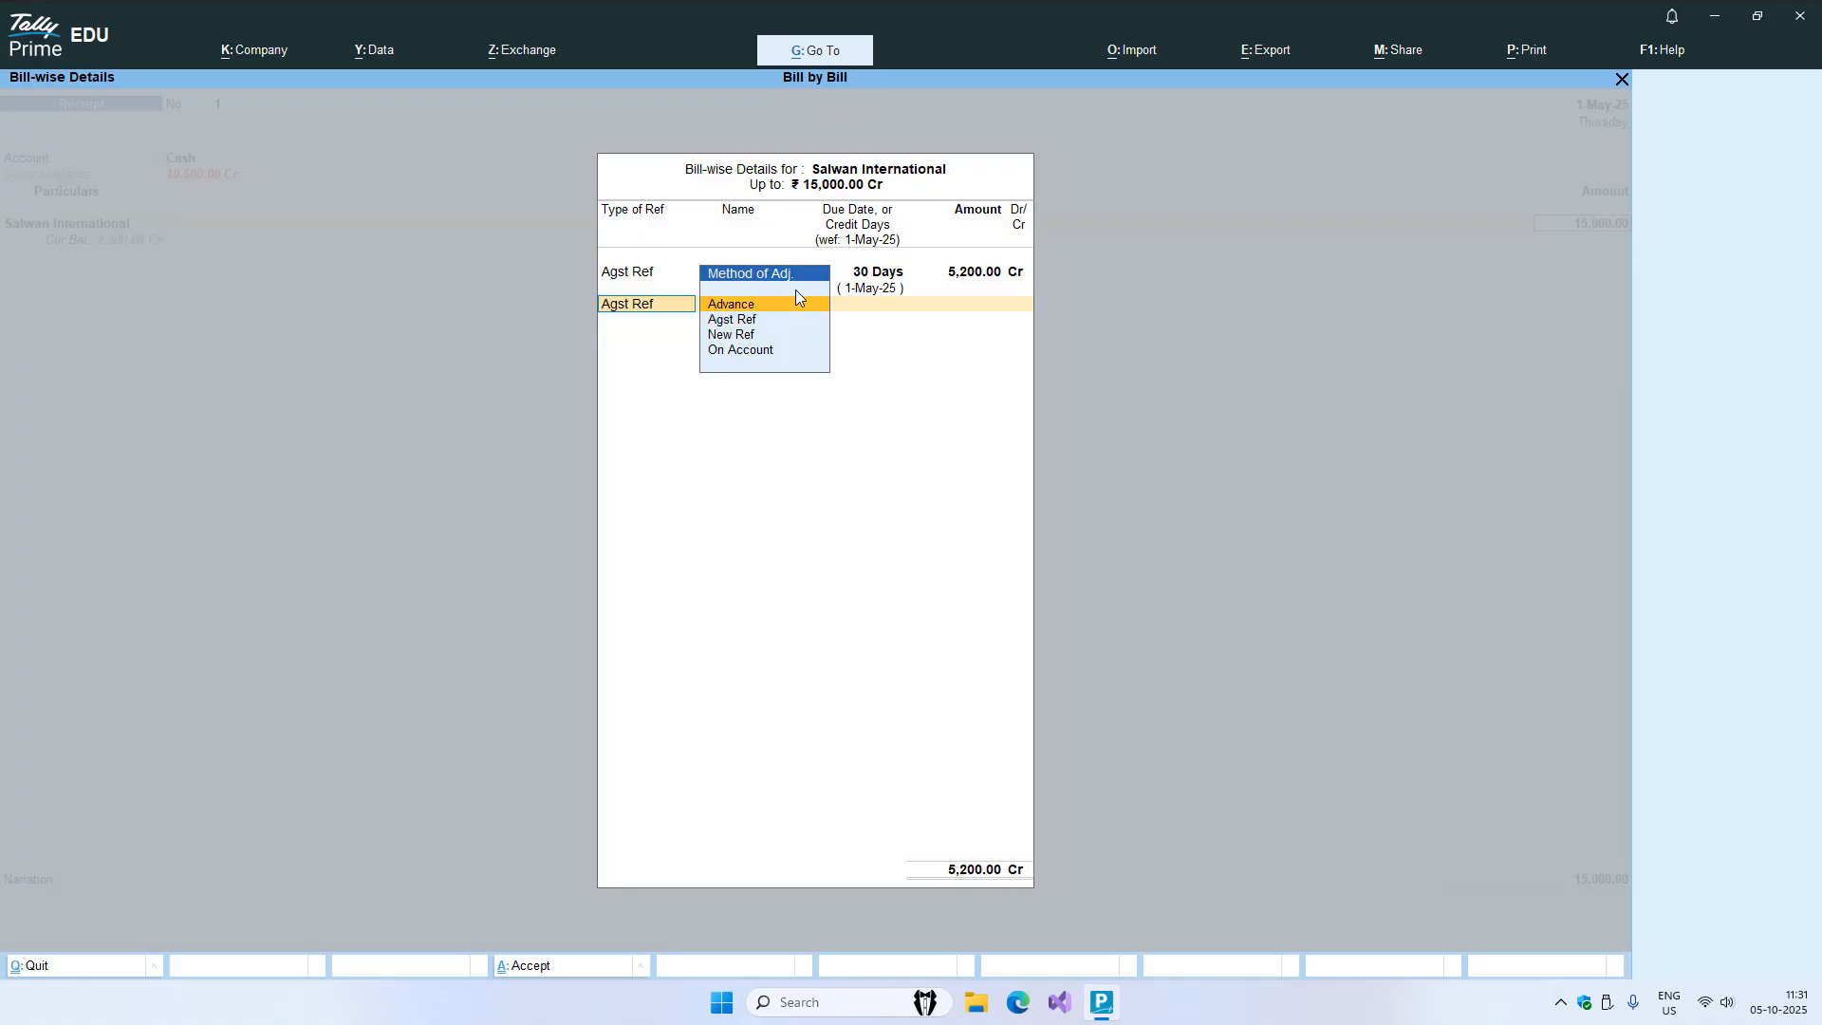
pyautogui.press('Down')
pyautogui.press('Return')
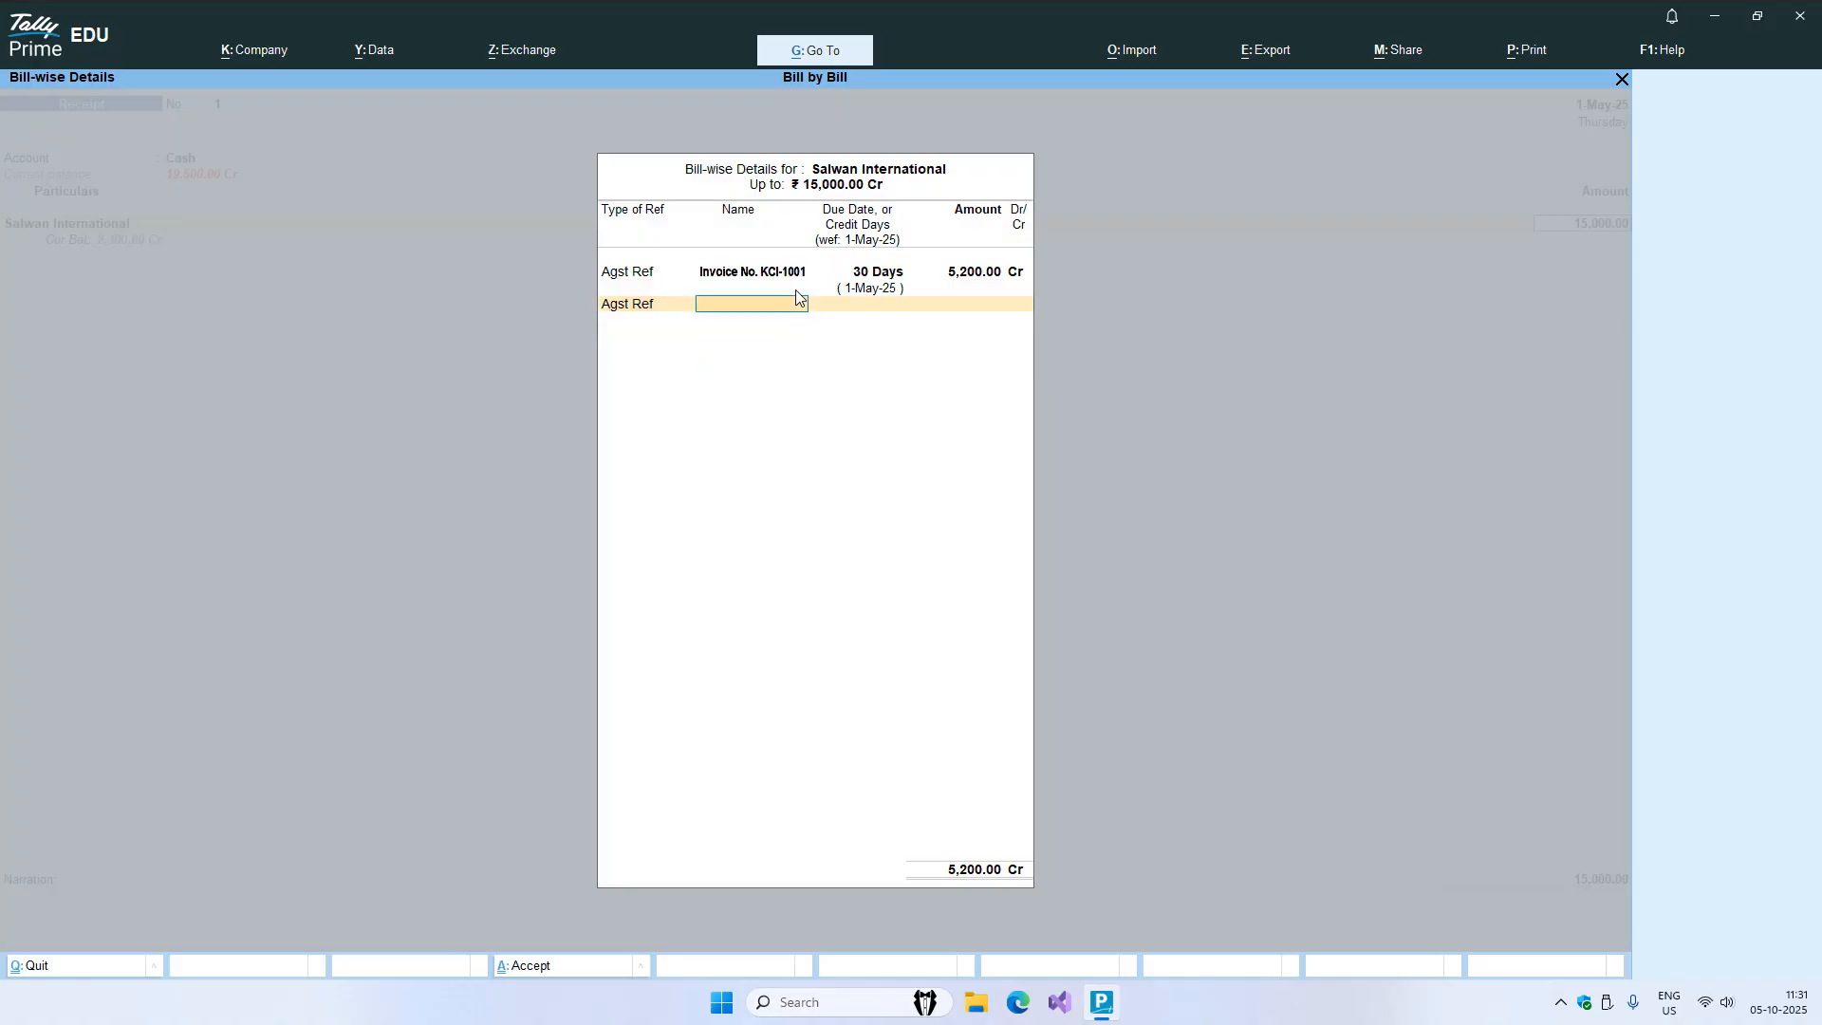
pyautogui.press('BackSpace')
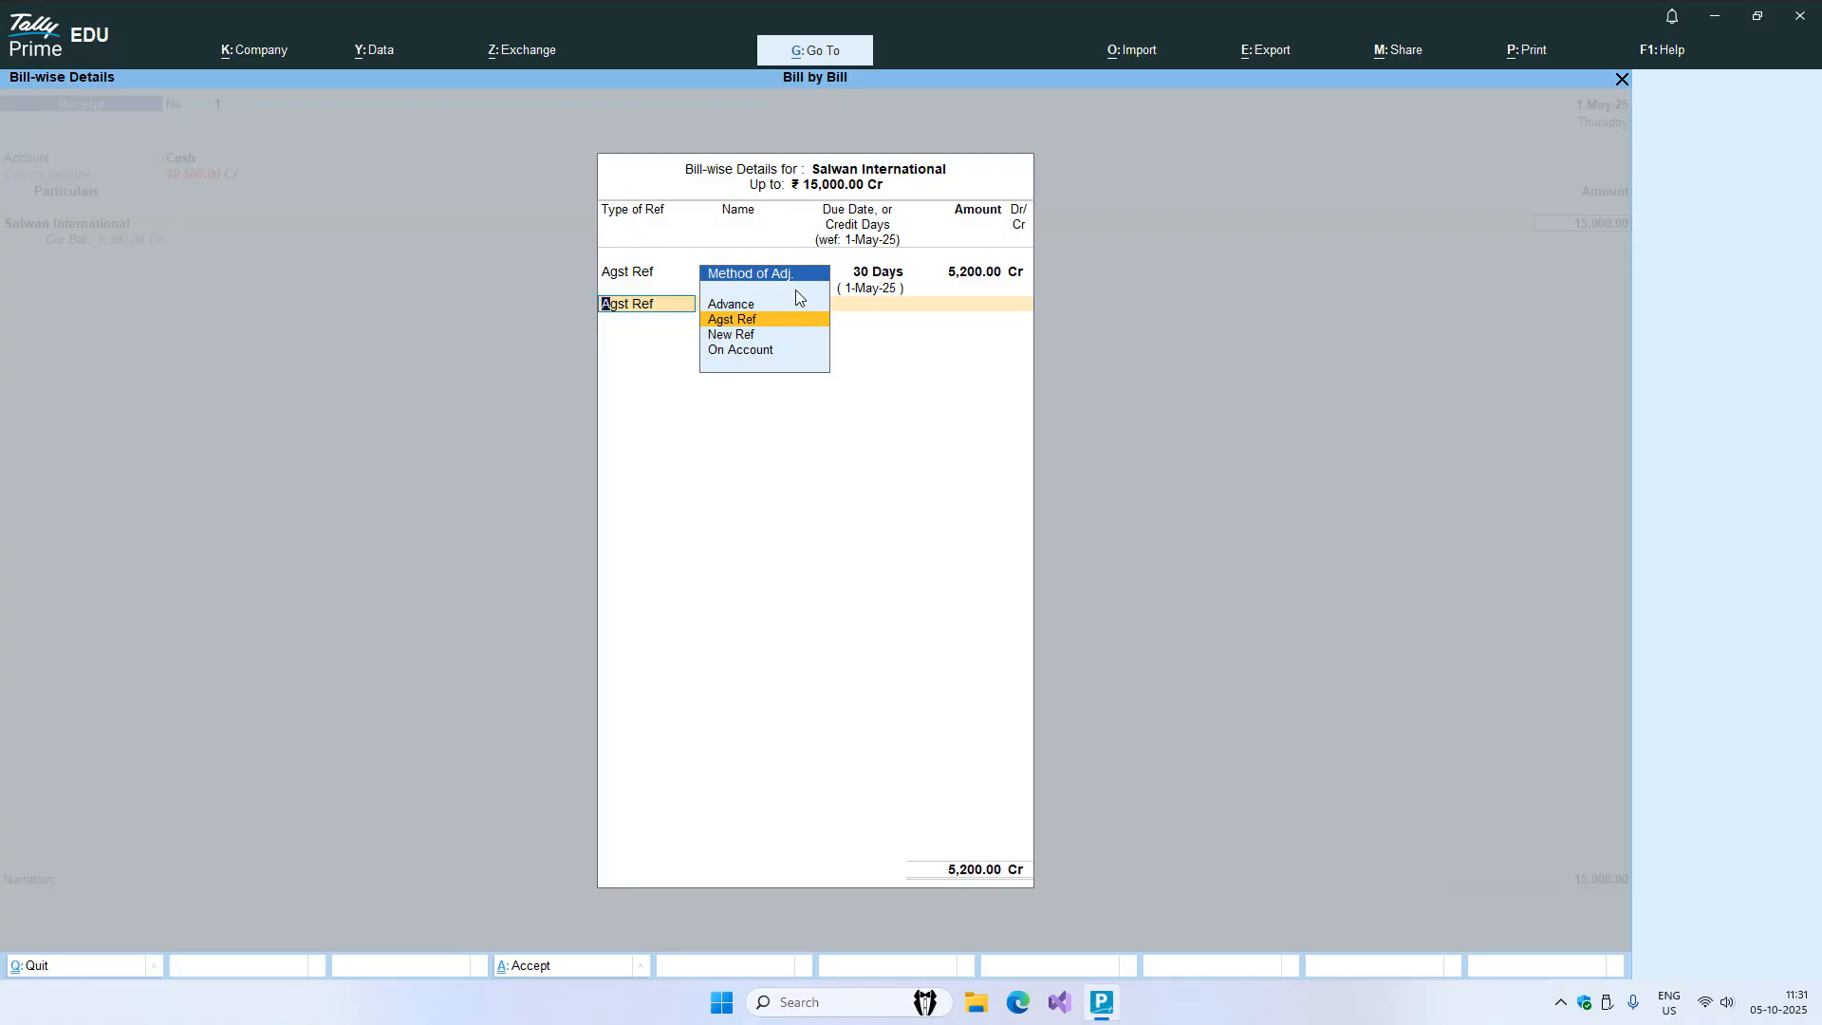
# - Allocate the remaining 9,800 as an Advance named KCI-1005 with 30 days' credit, and save the receipt voucher
pyautogui.press('Up')
pyautogui.press('Return')
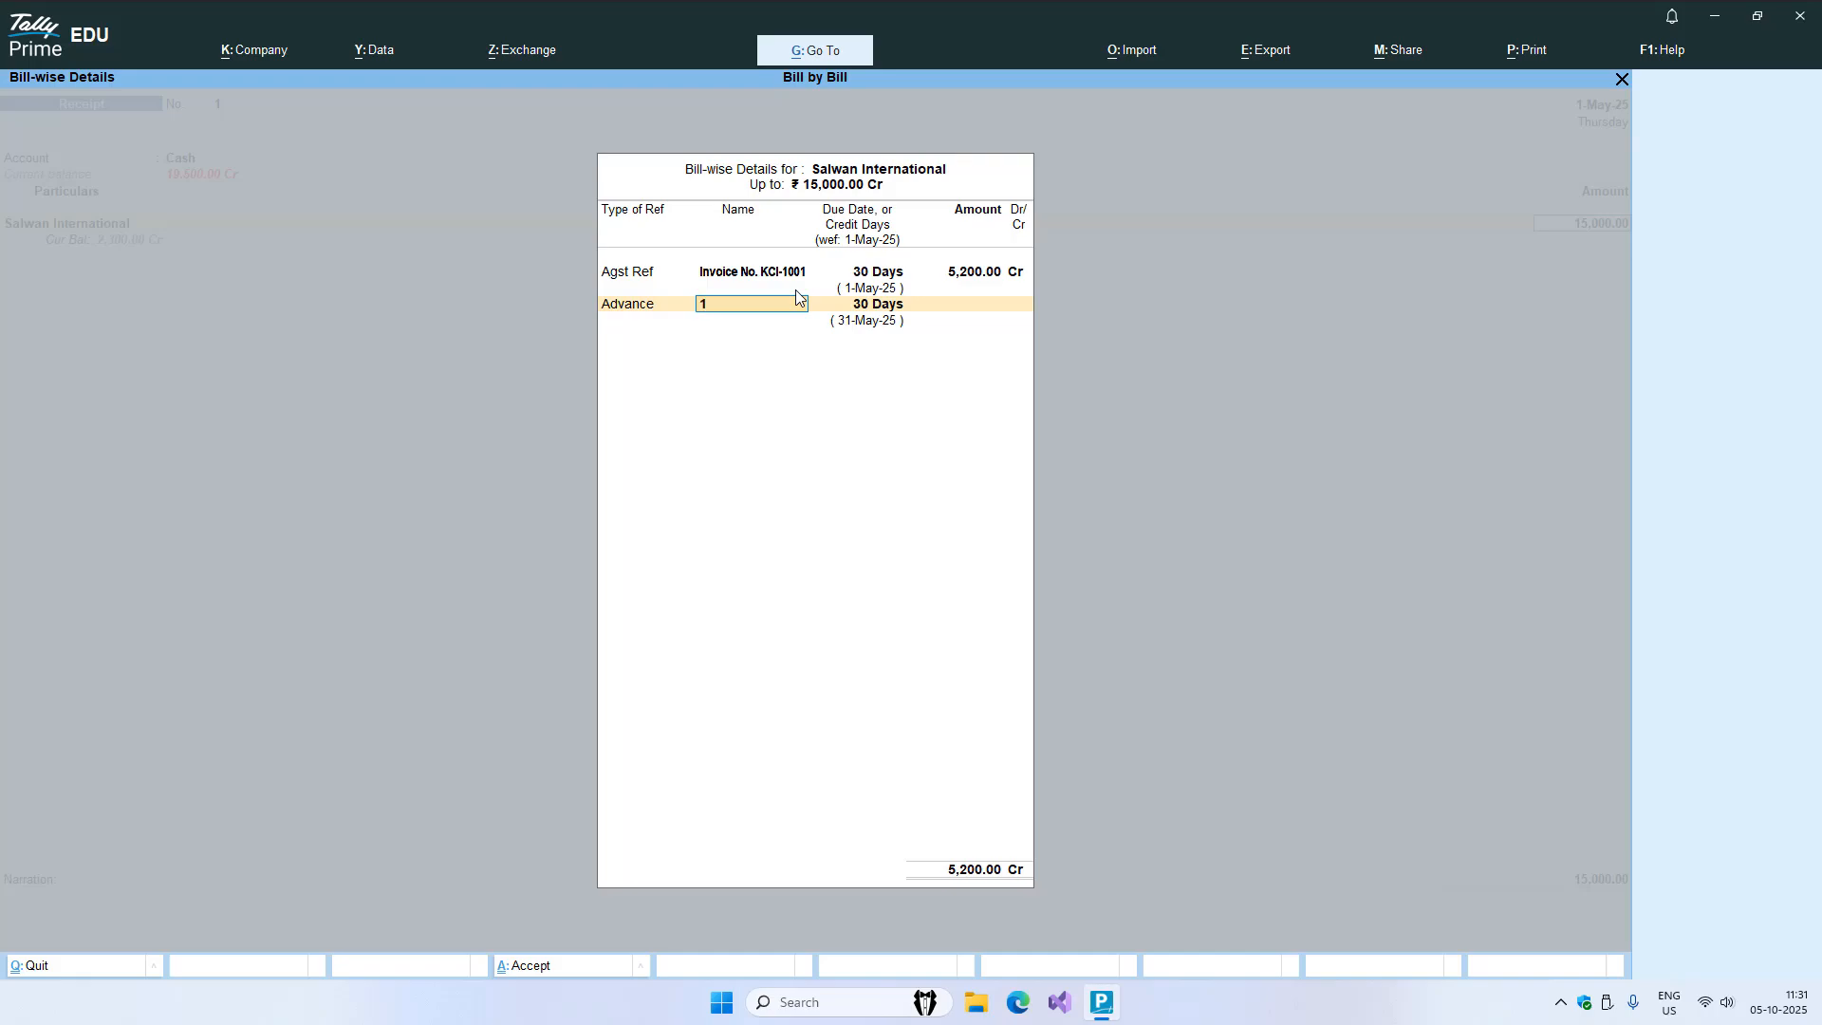
pyautogui.write('KCUI')
pyautogui.press('BackSpace')
pyautogui.write('I-1005')
pyautogui.press('Return')
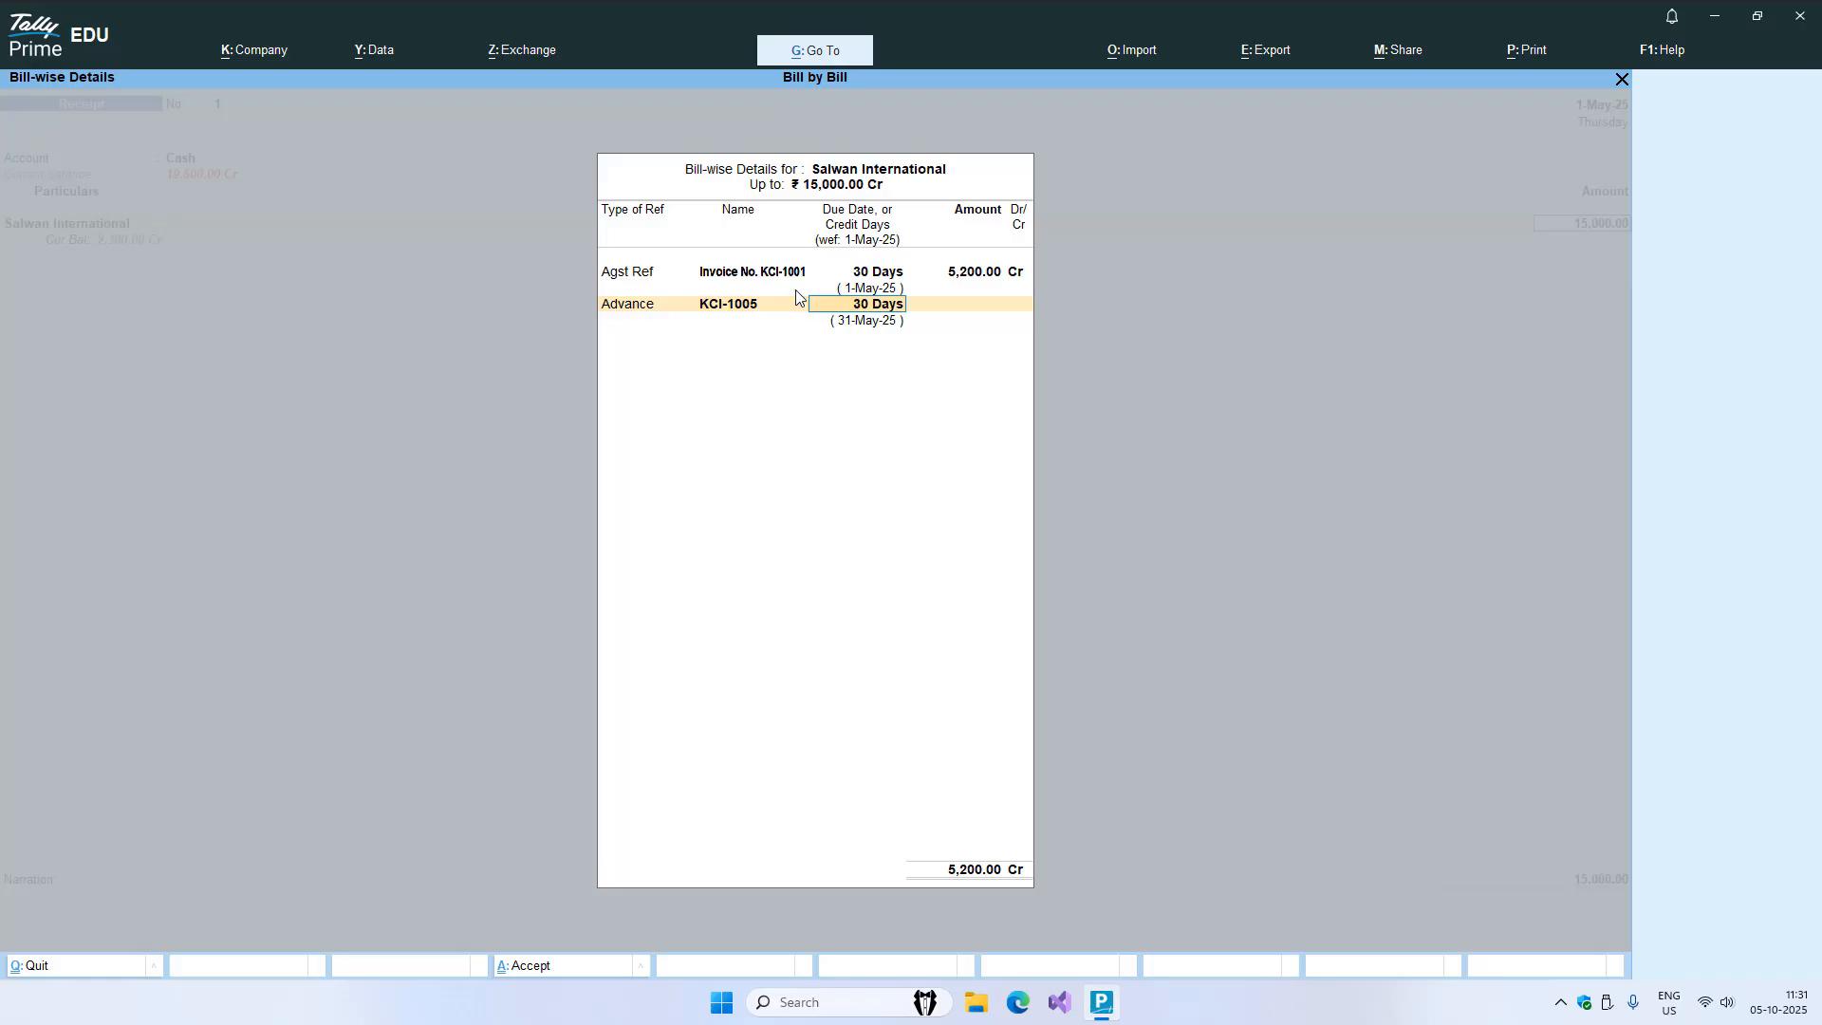
pyautogui.press('Return')
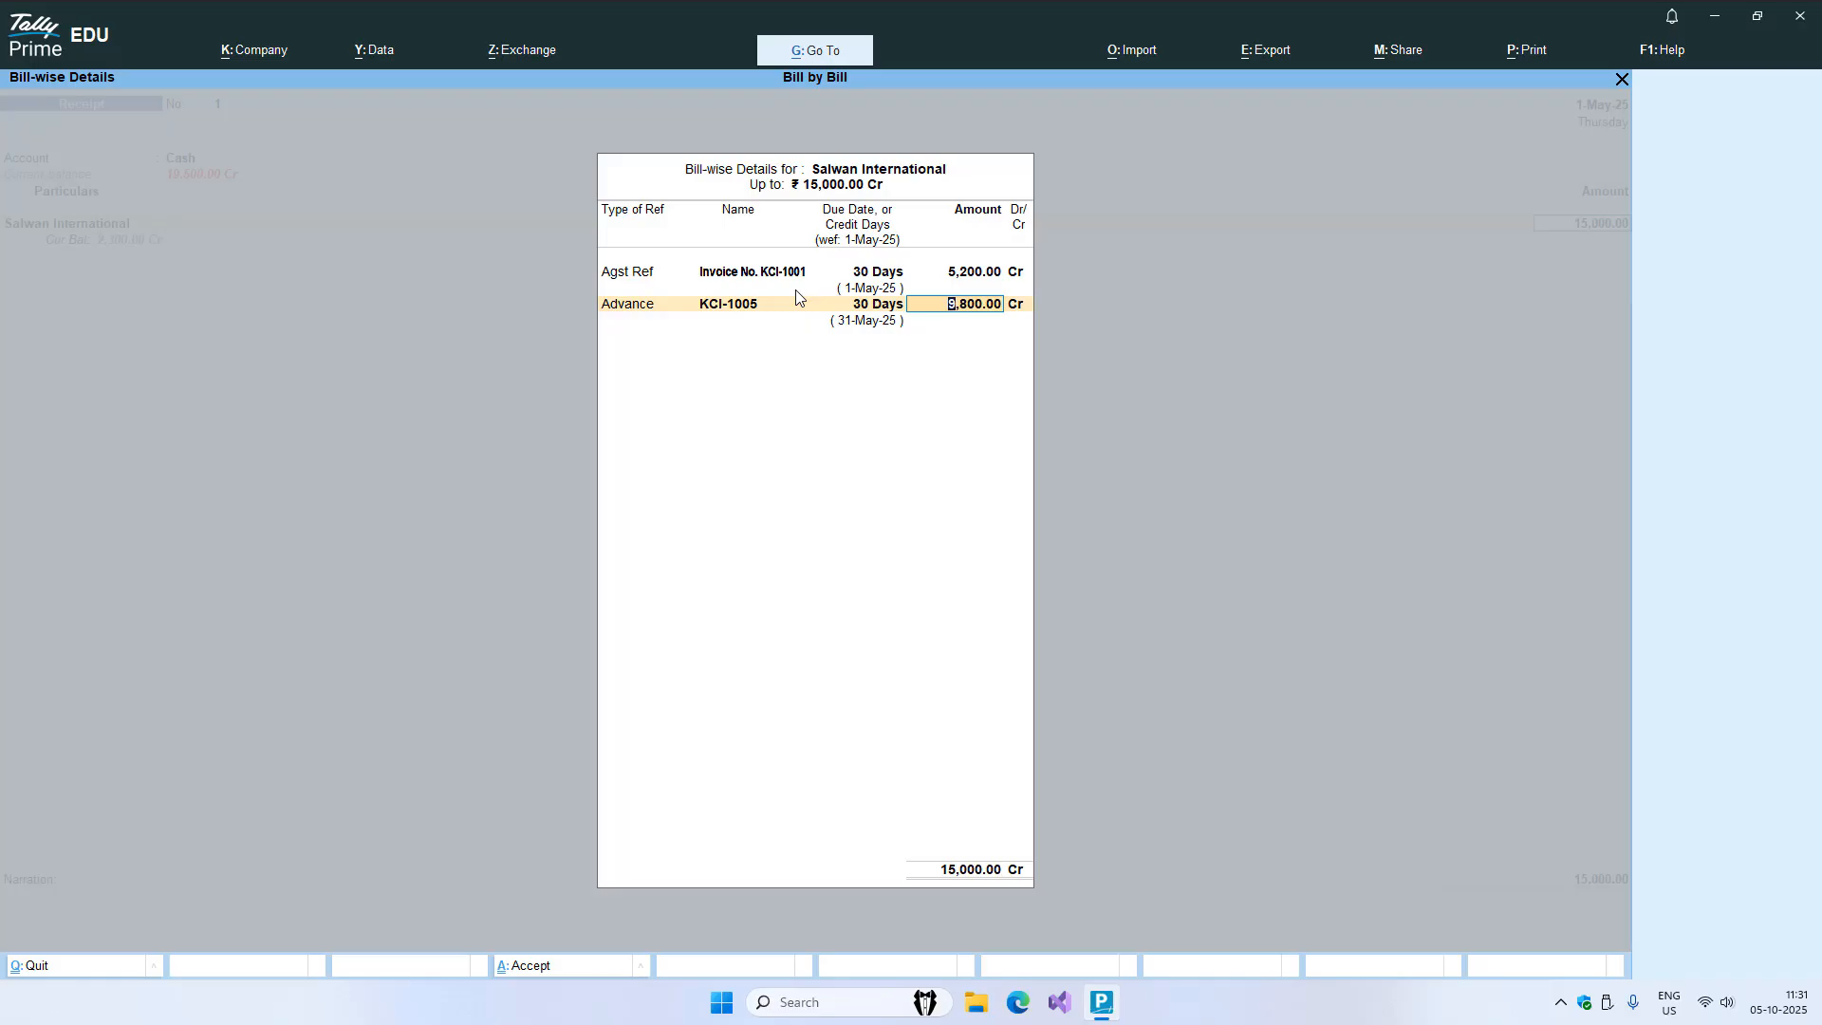
pyautogui.press('Return')
pyautogui.press('Return')
pyautogui.press('Return')
pyautogui.press('Return')
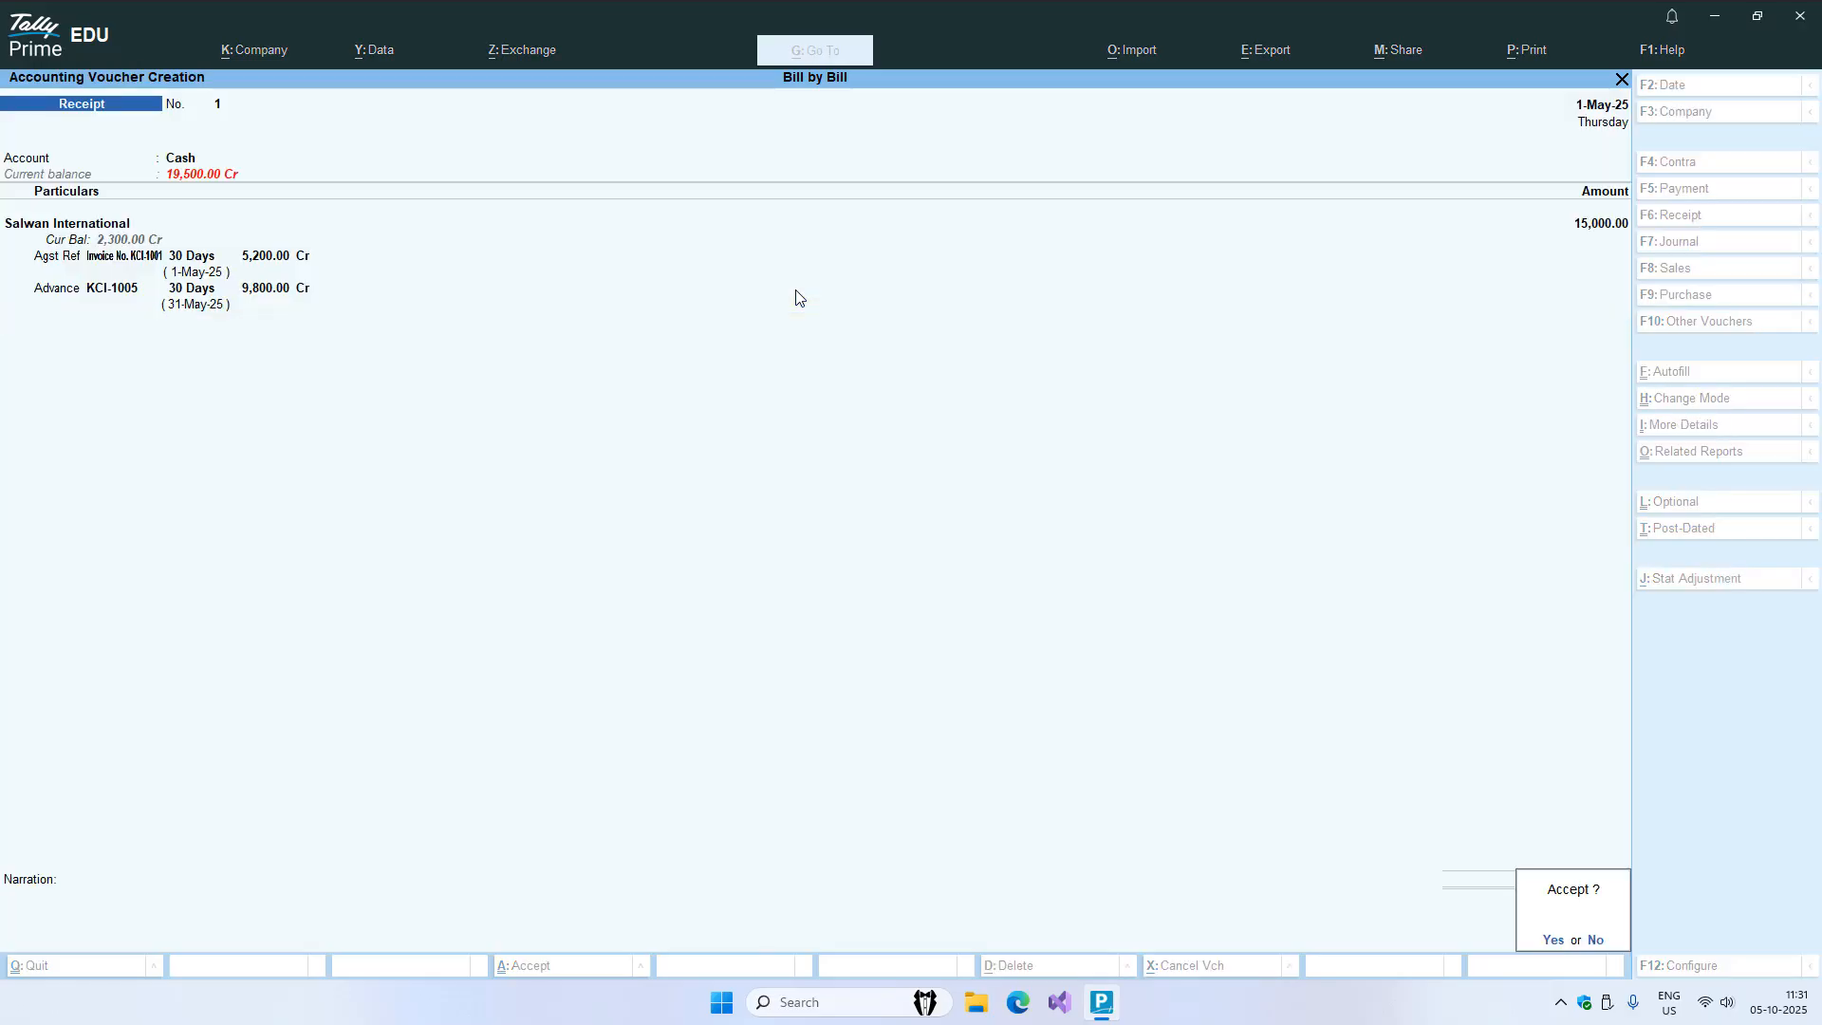
pyautogui.press('Return')
# - Set the voucher date to 1-Jun-25 and switch to a sales voucher
pyautogui.press('F2')
pyautogui.write('1-6')
pyautogui.press('Return')
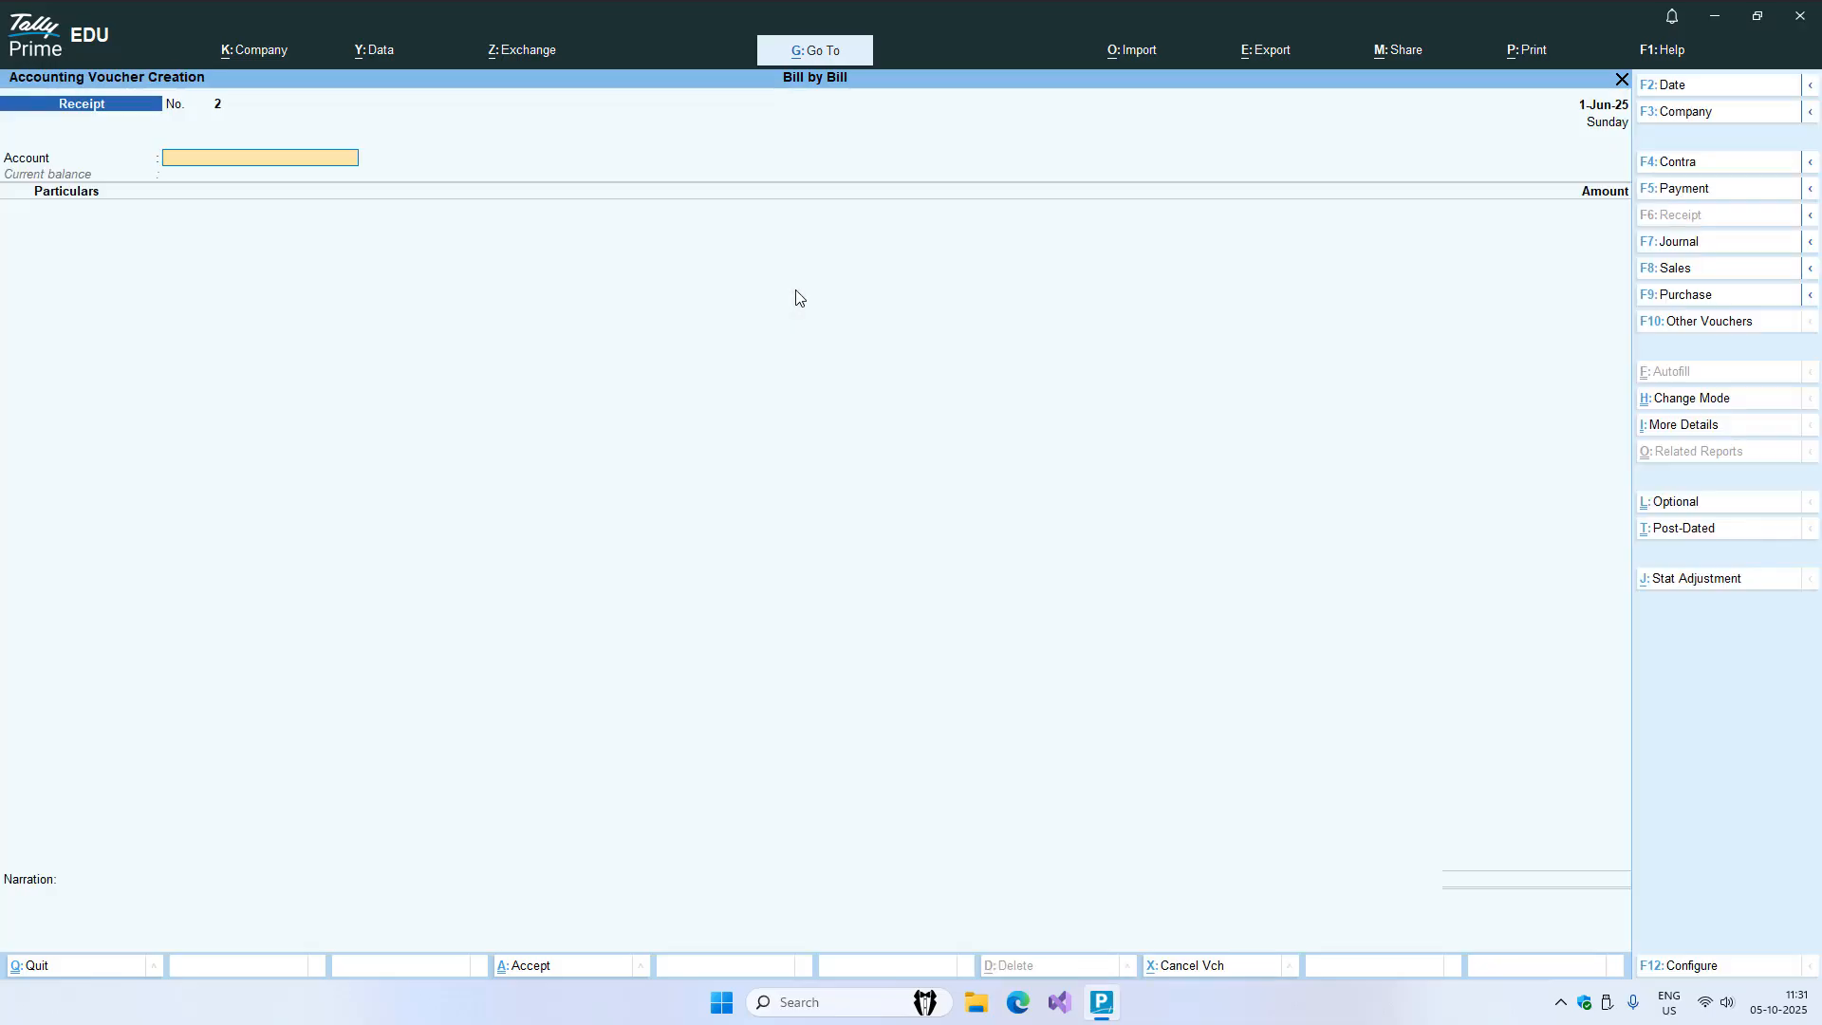
pyautogui.press('F8')
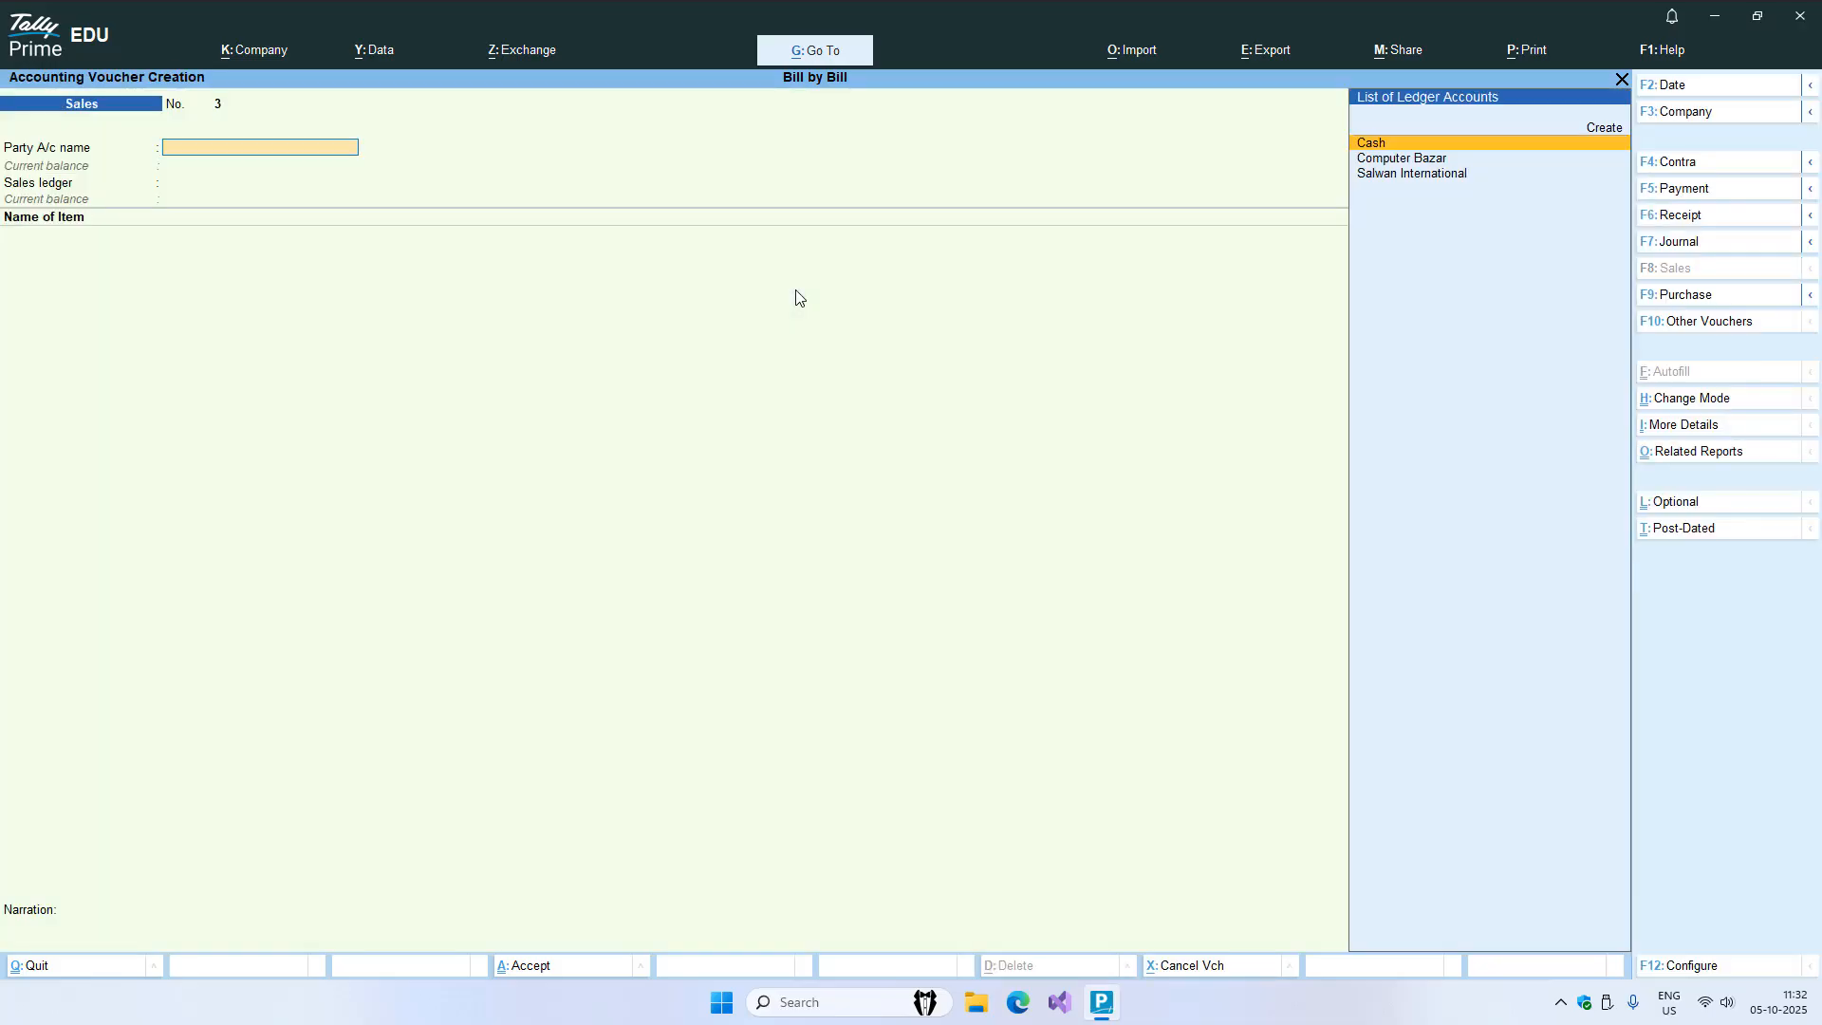
# - Choose Salwan International as the sales party, accept its dispatch and party details unchanged, and use the Sale Accounts ledger
pyautogui.press('Down')
pyautogui.press('Down')
pyautogui.press('Return')
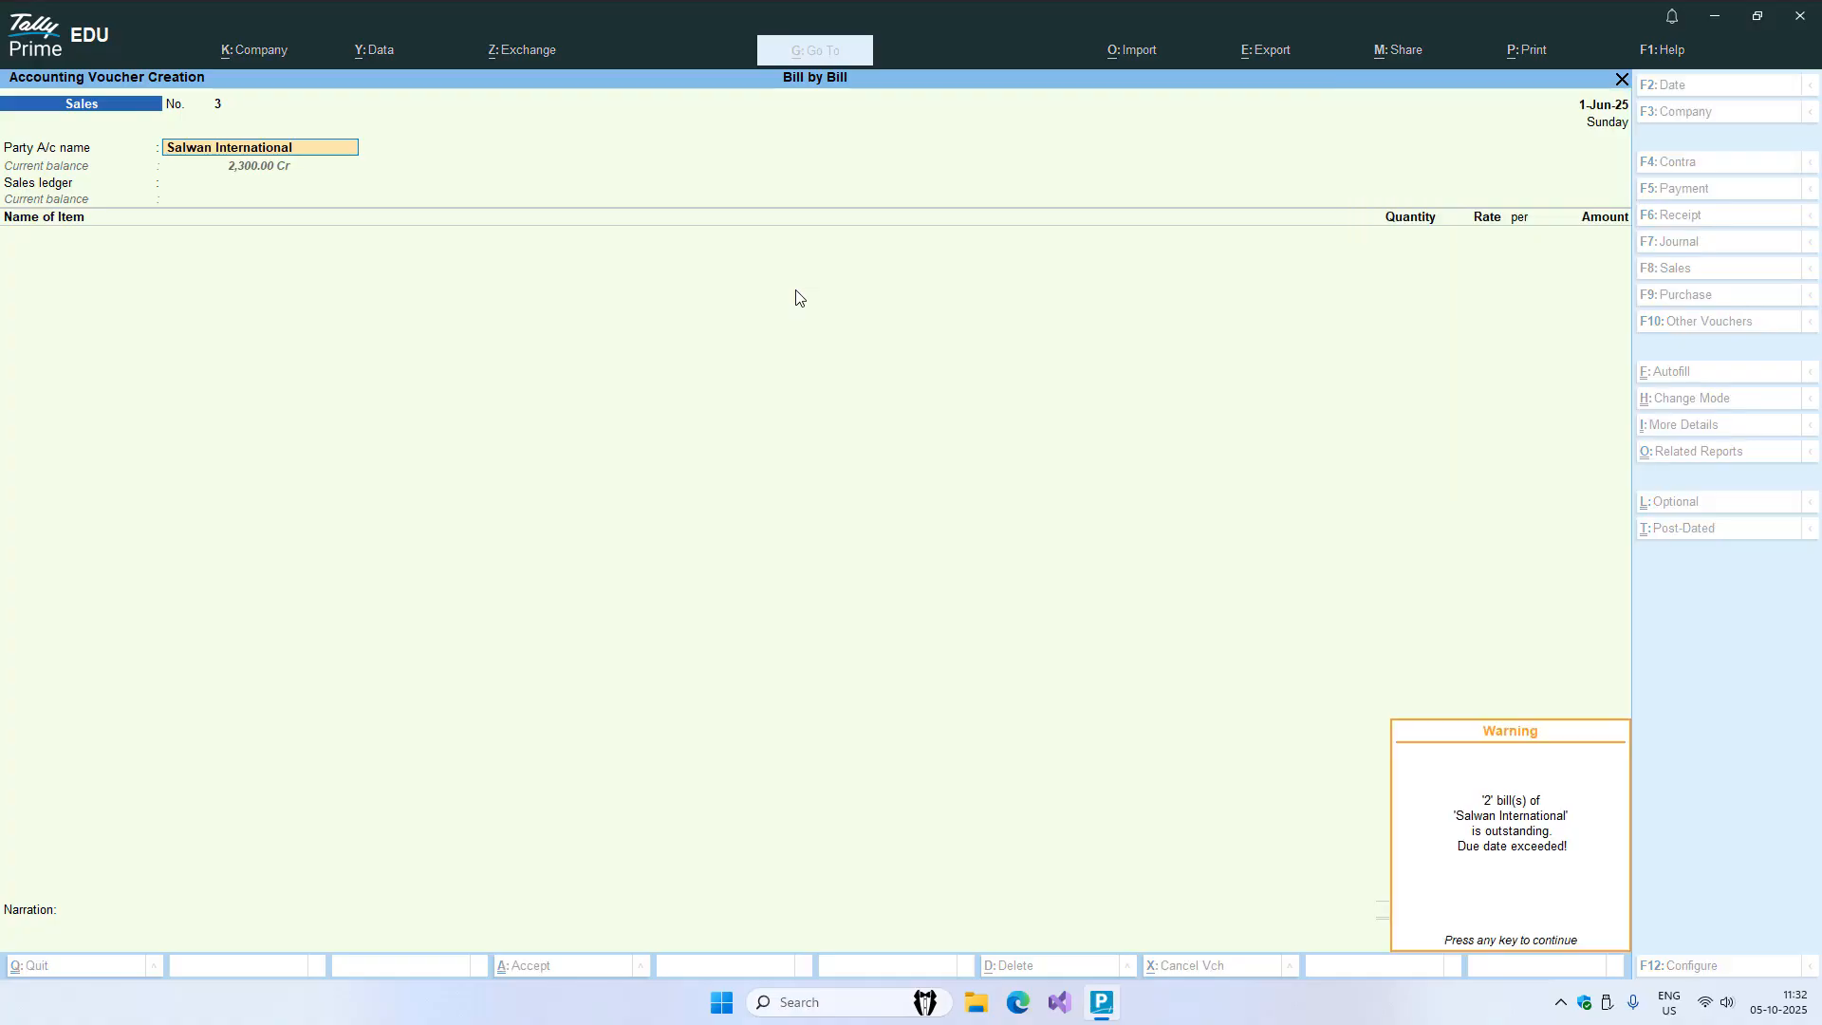
pyautogui.press('Return')
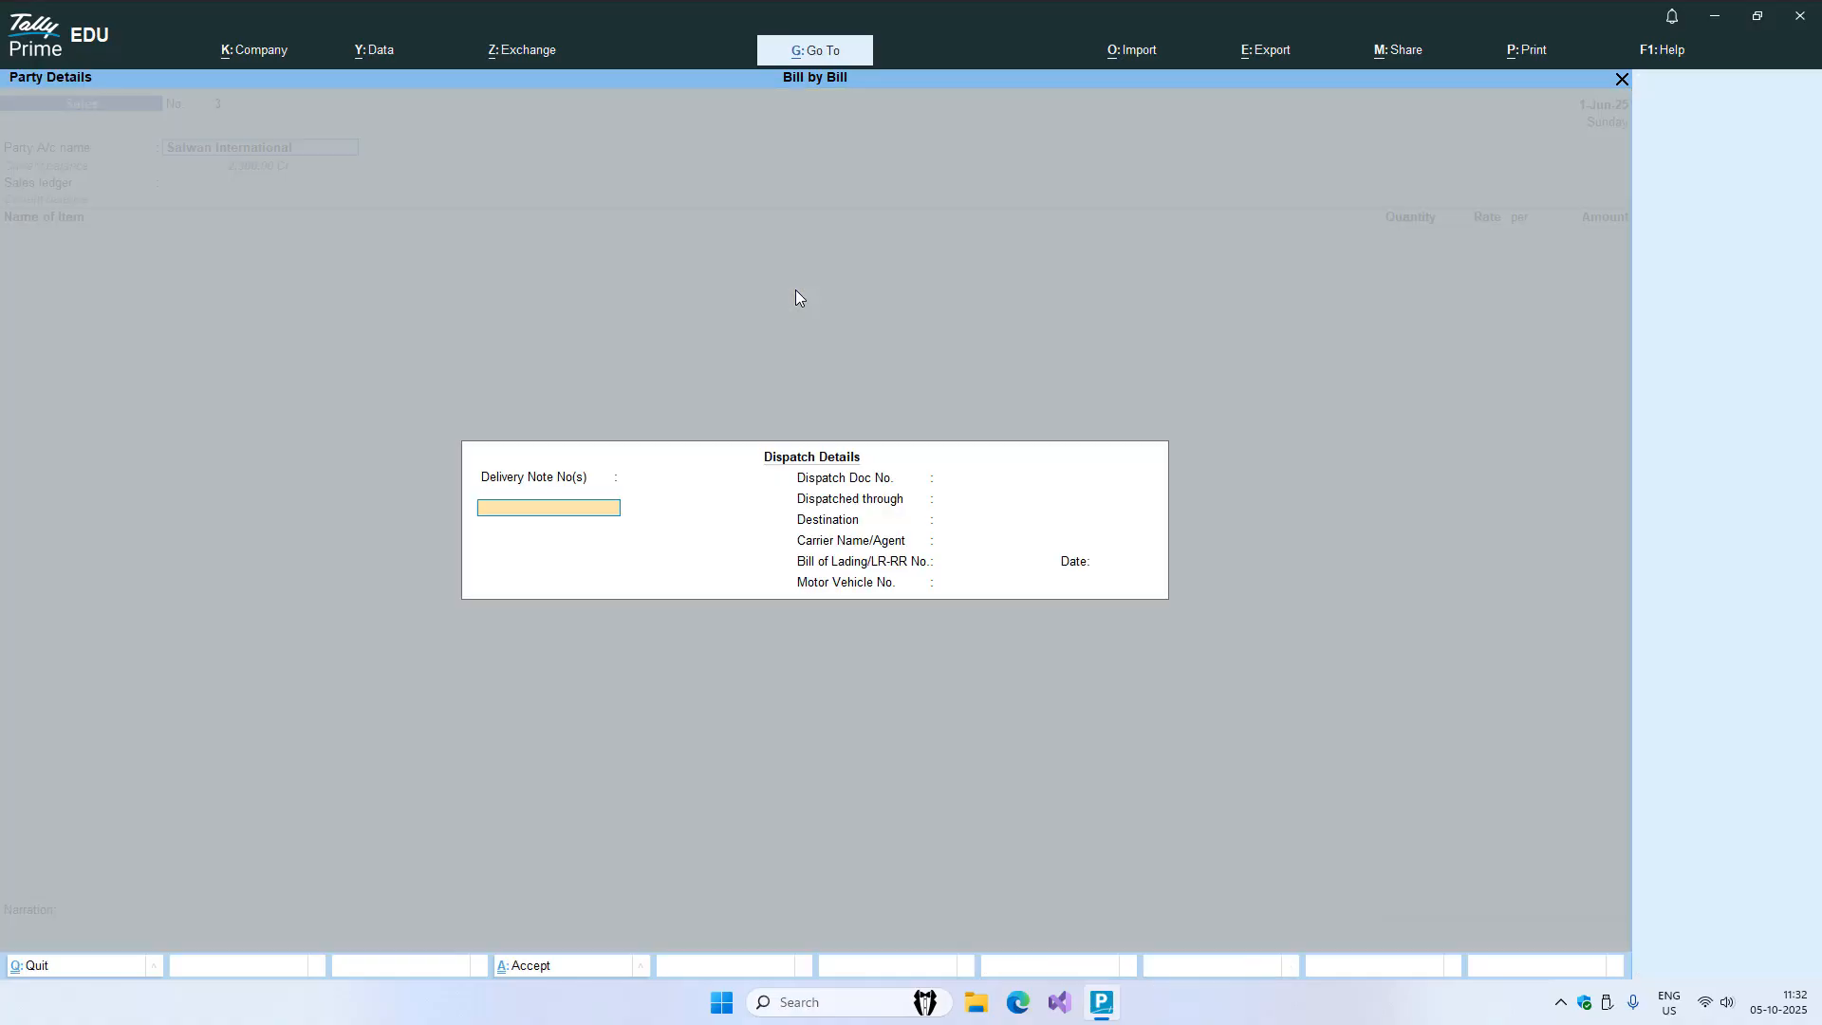
pyautogui.press('Return')
pyautogui.hotkey('ctrl', 'a')
pyautogui.press('Return')
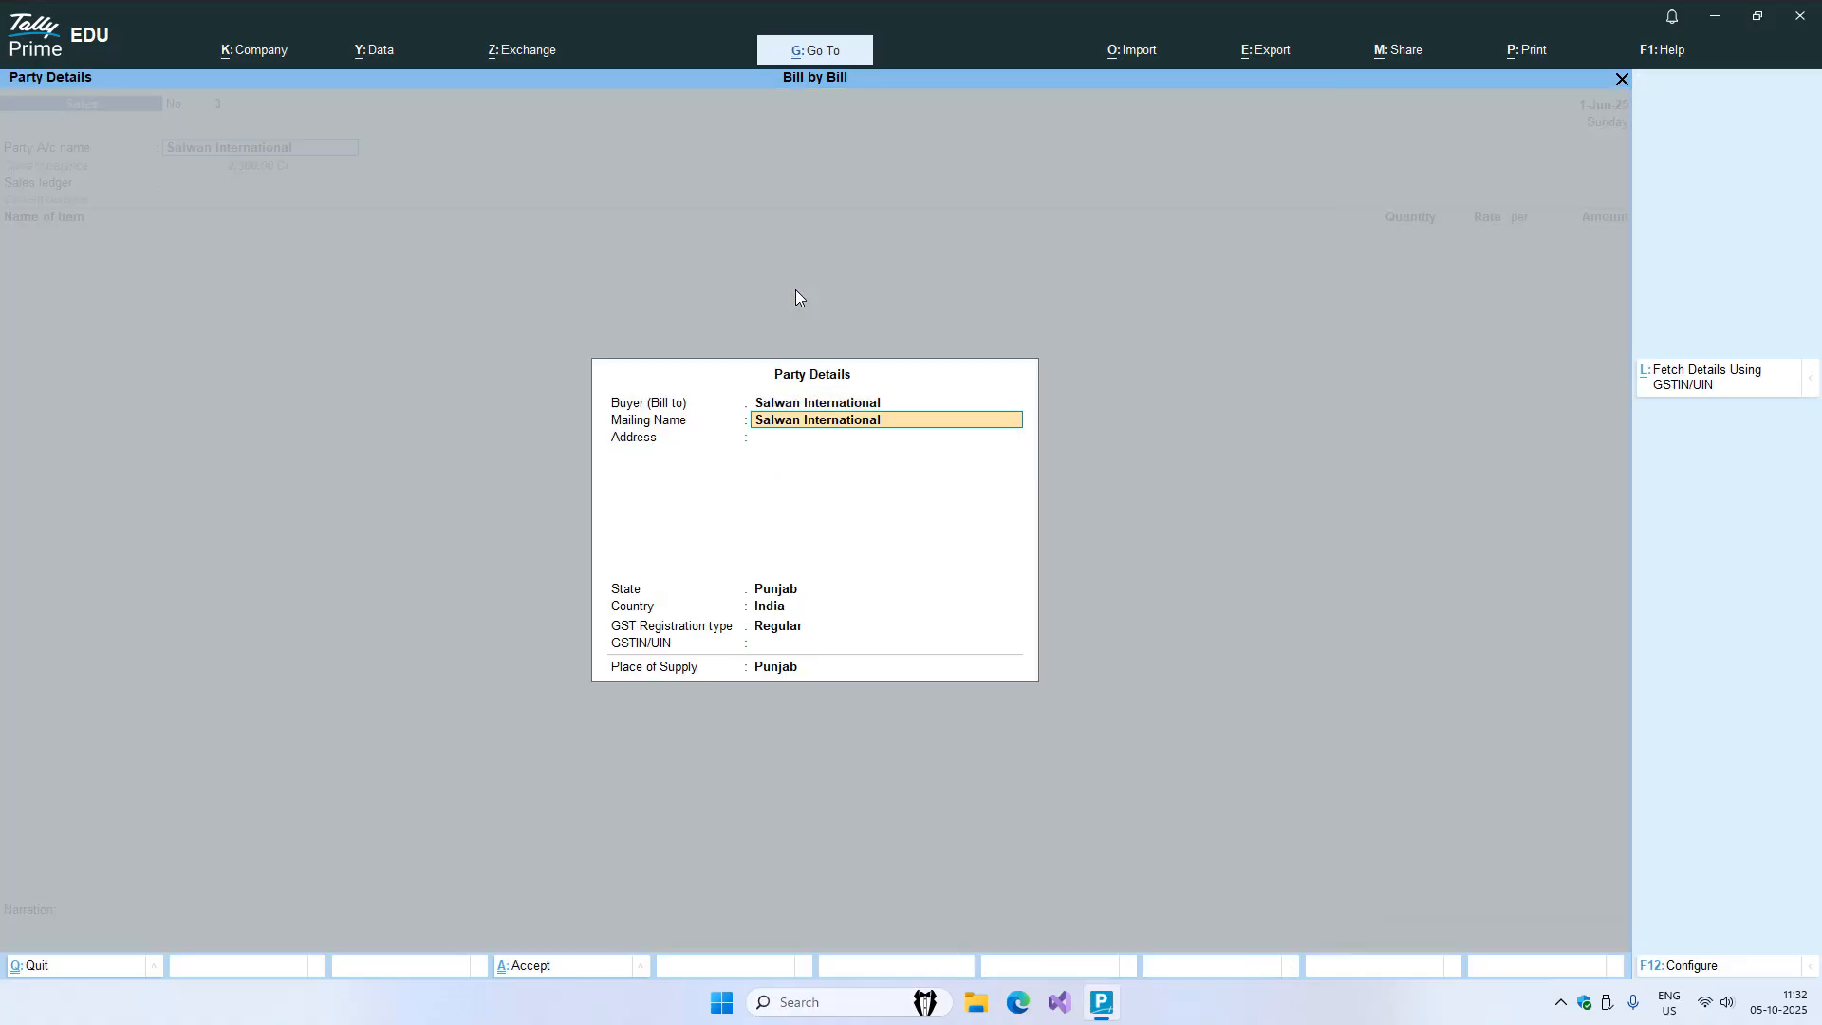
pyautogui.hotkey('ctrl', 'a')
pyautogui.press('Return')
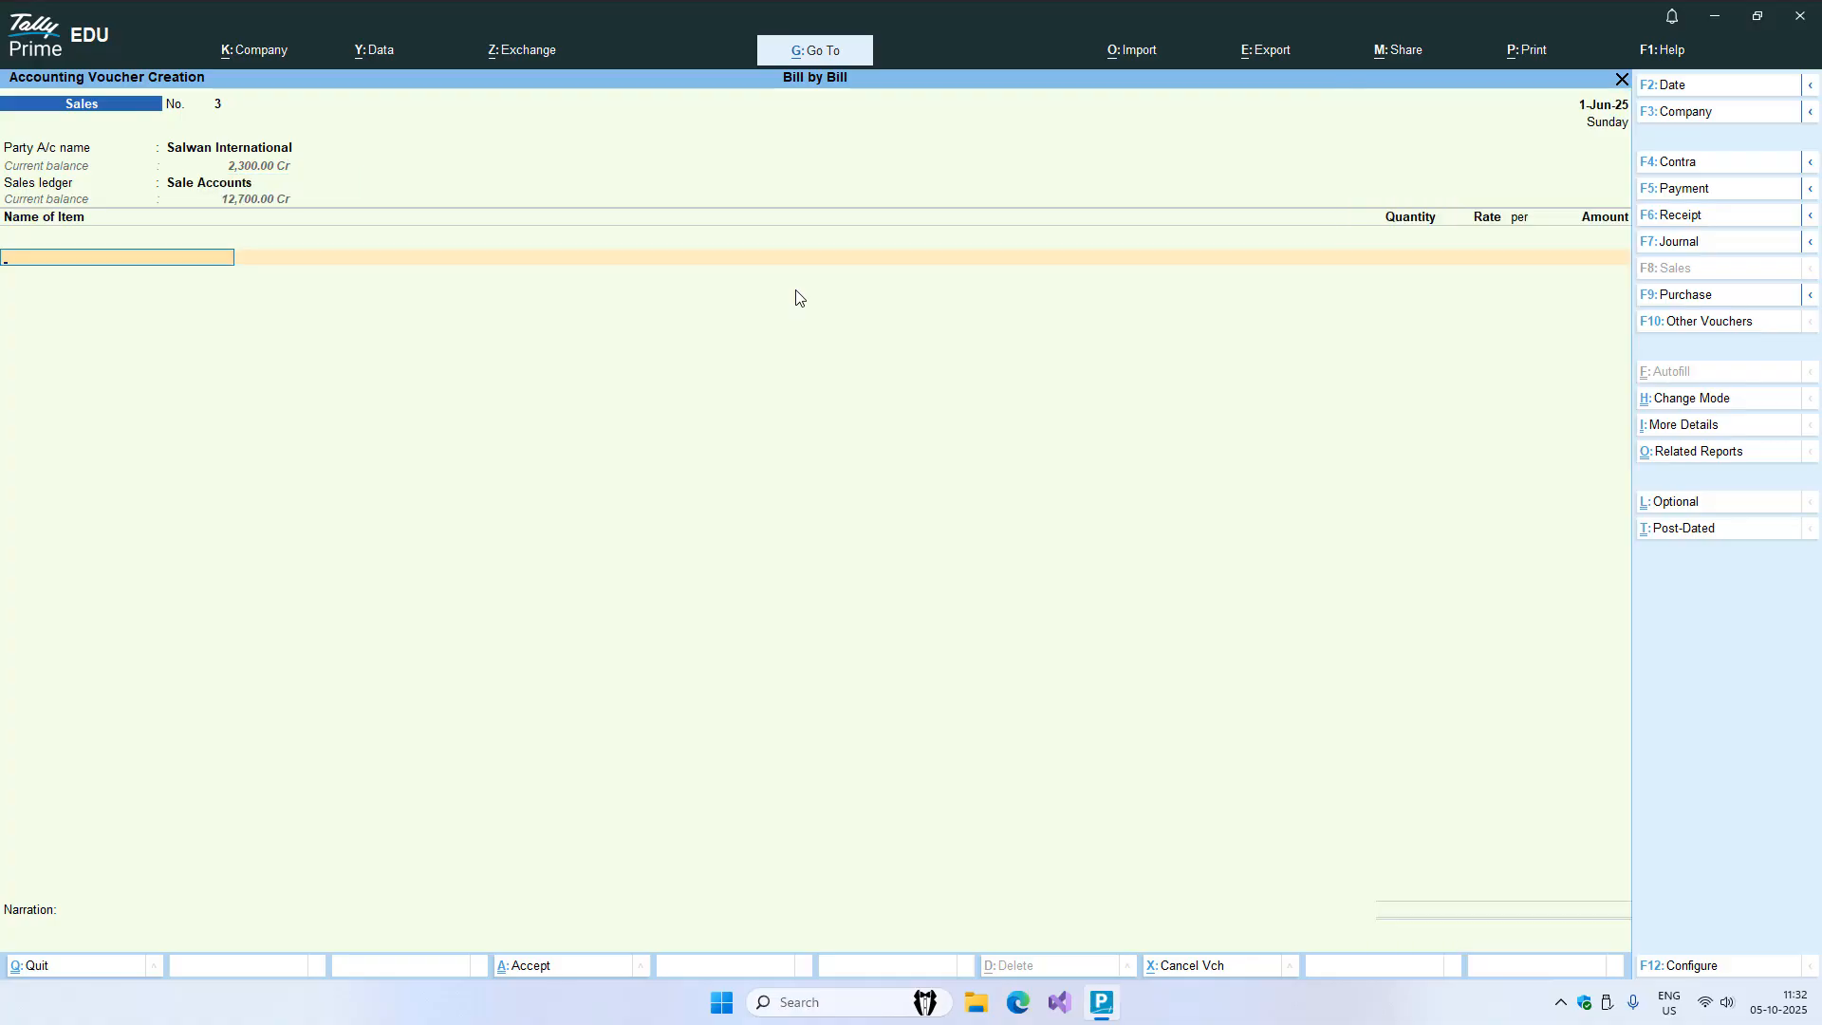
# - Add 4 Pcs of Intel Core I3 Processor at a rate of 5,200 and end the item list
pyautogui.press('Down')
pyautogui.press('Down')
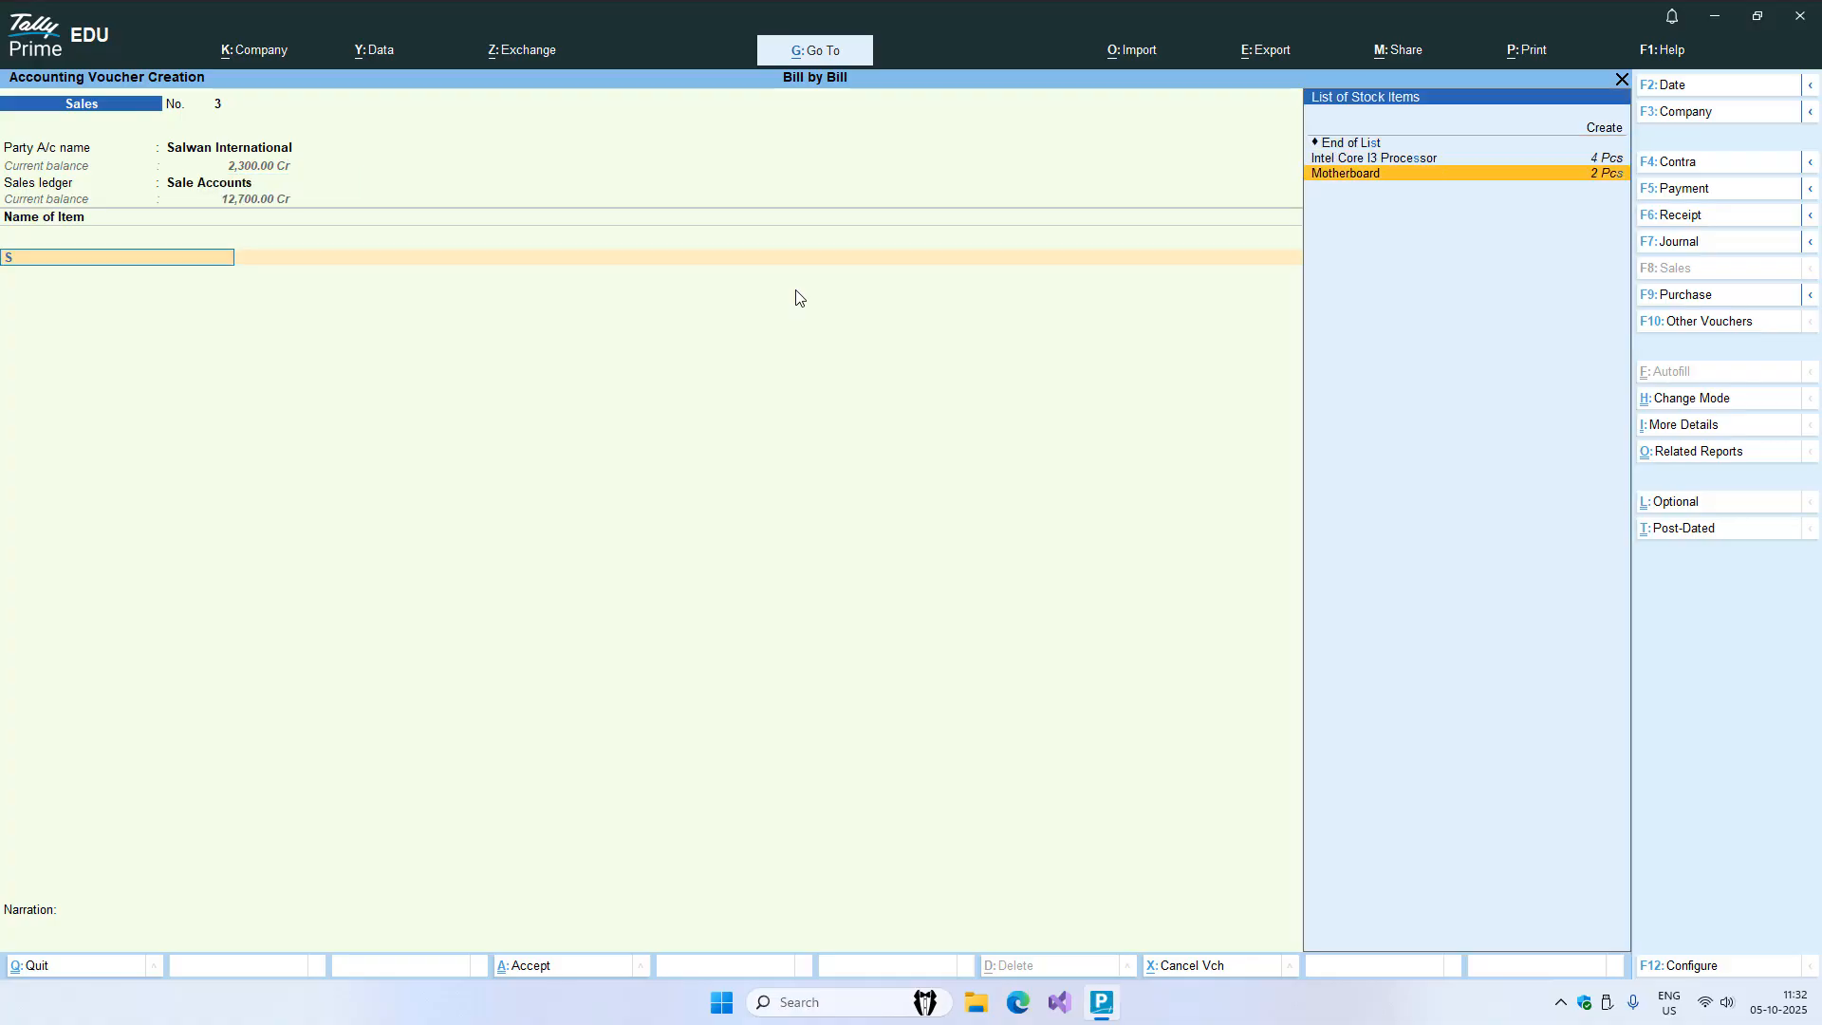
pyautogui.press('Up')
pyautogui.press('Return')
pyautogui.write('4')
pyautogui.press('Return')
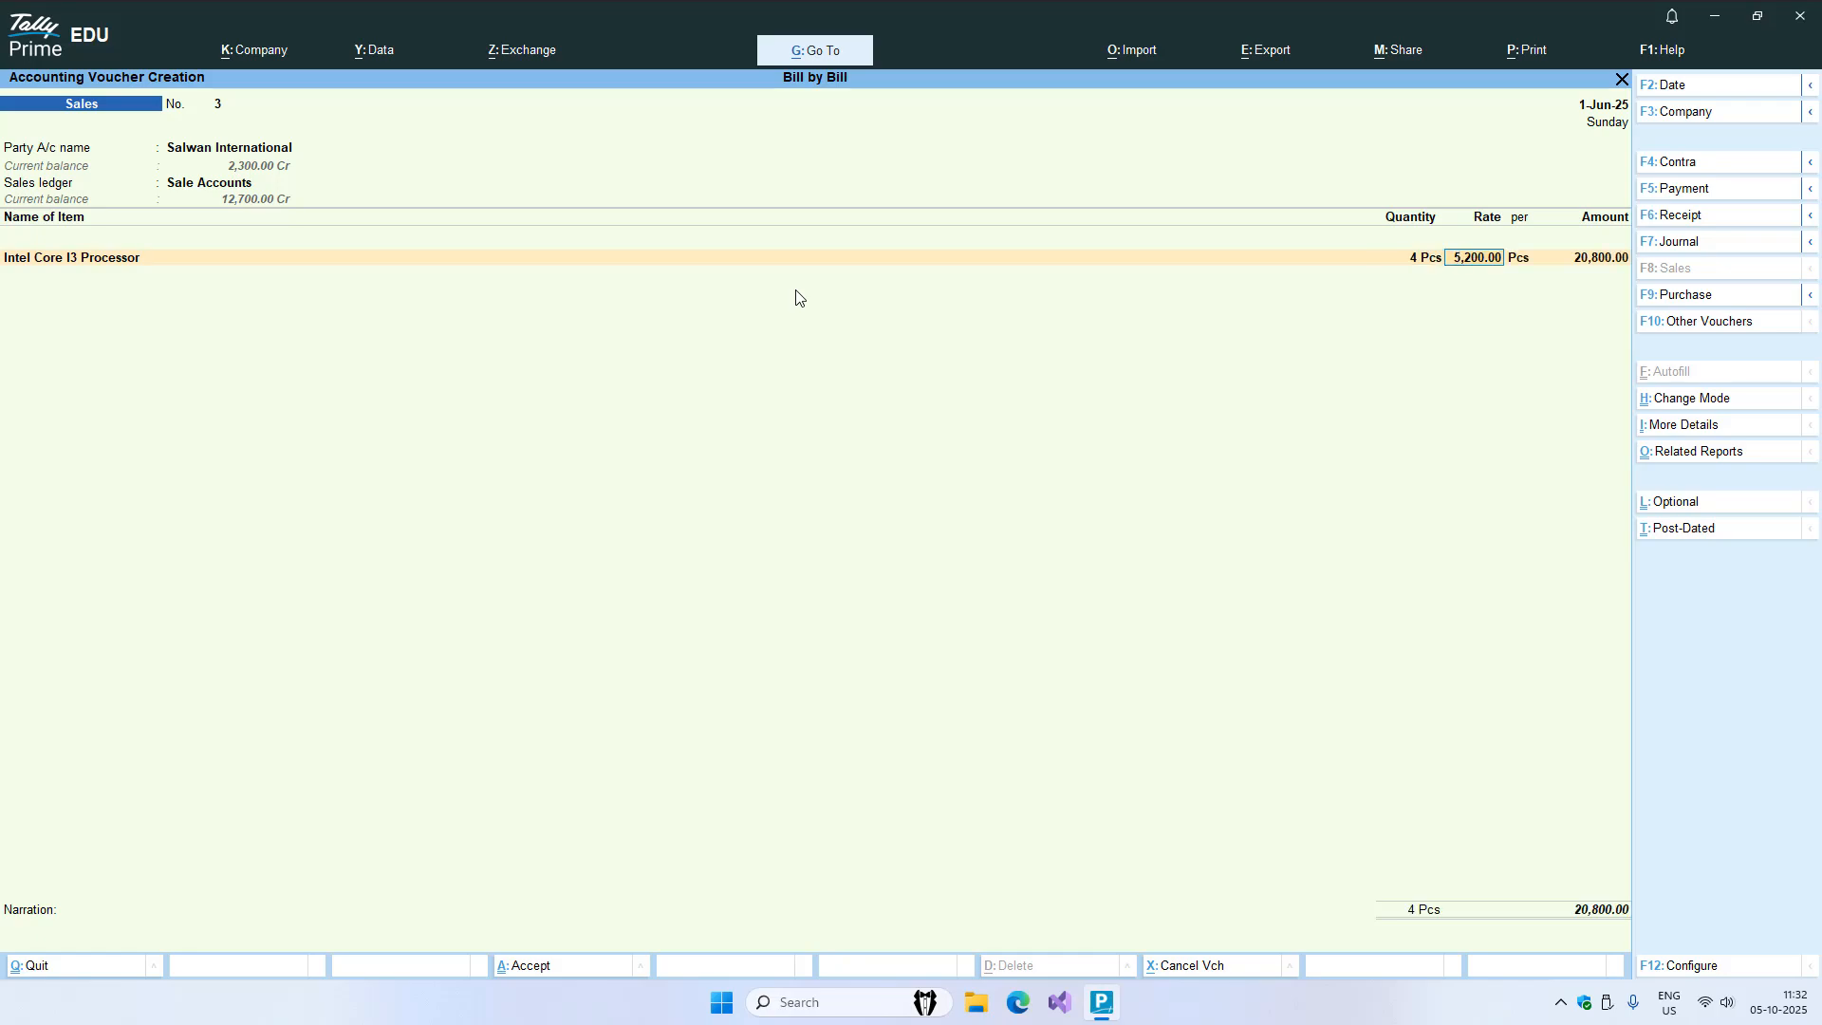
pyautogui.press('Return')
pyautogui.press('Return')
pyautogui.press('Return')
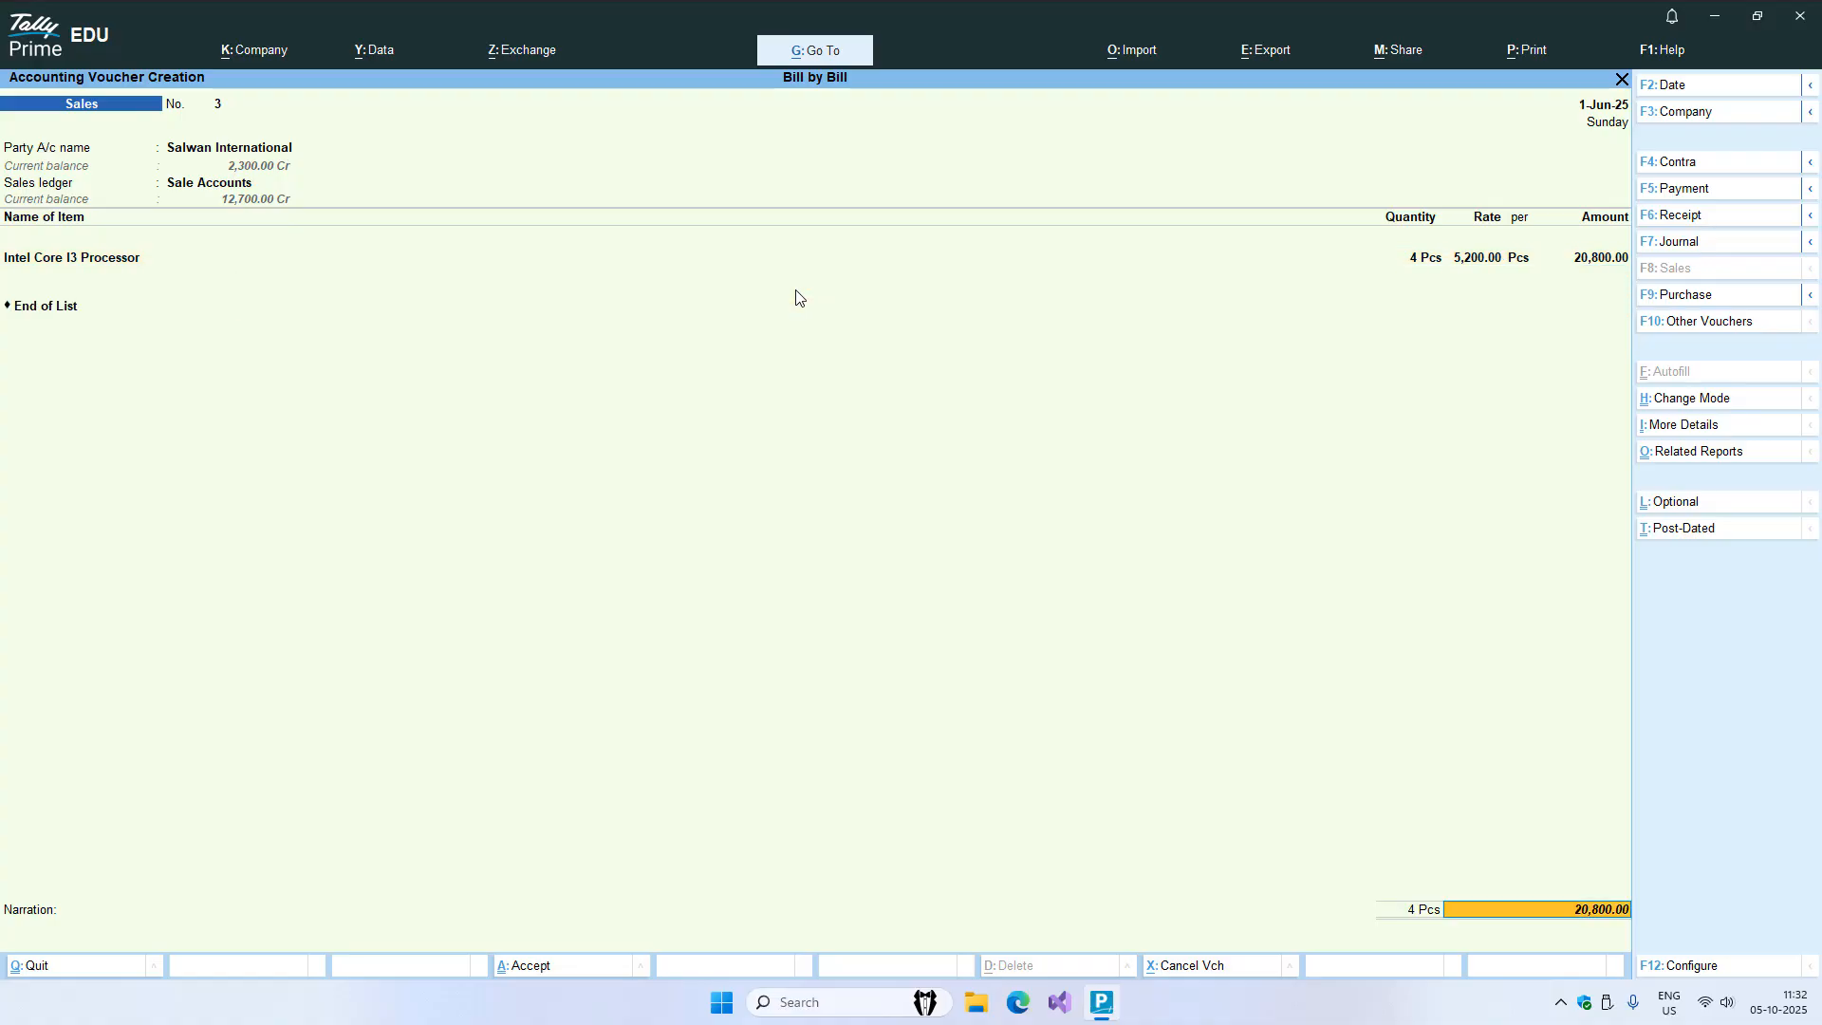
# - Allocate the 20,800 sale as Agst Ref to the advance KCI-1005 and save the sales voucher
pyautogui.press('Return')
pyautogui.press('BackSpace')
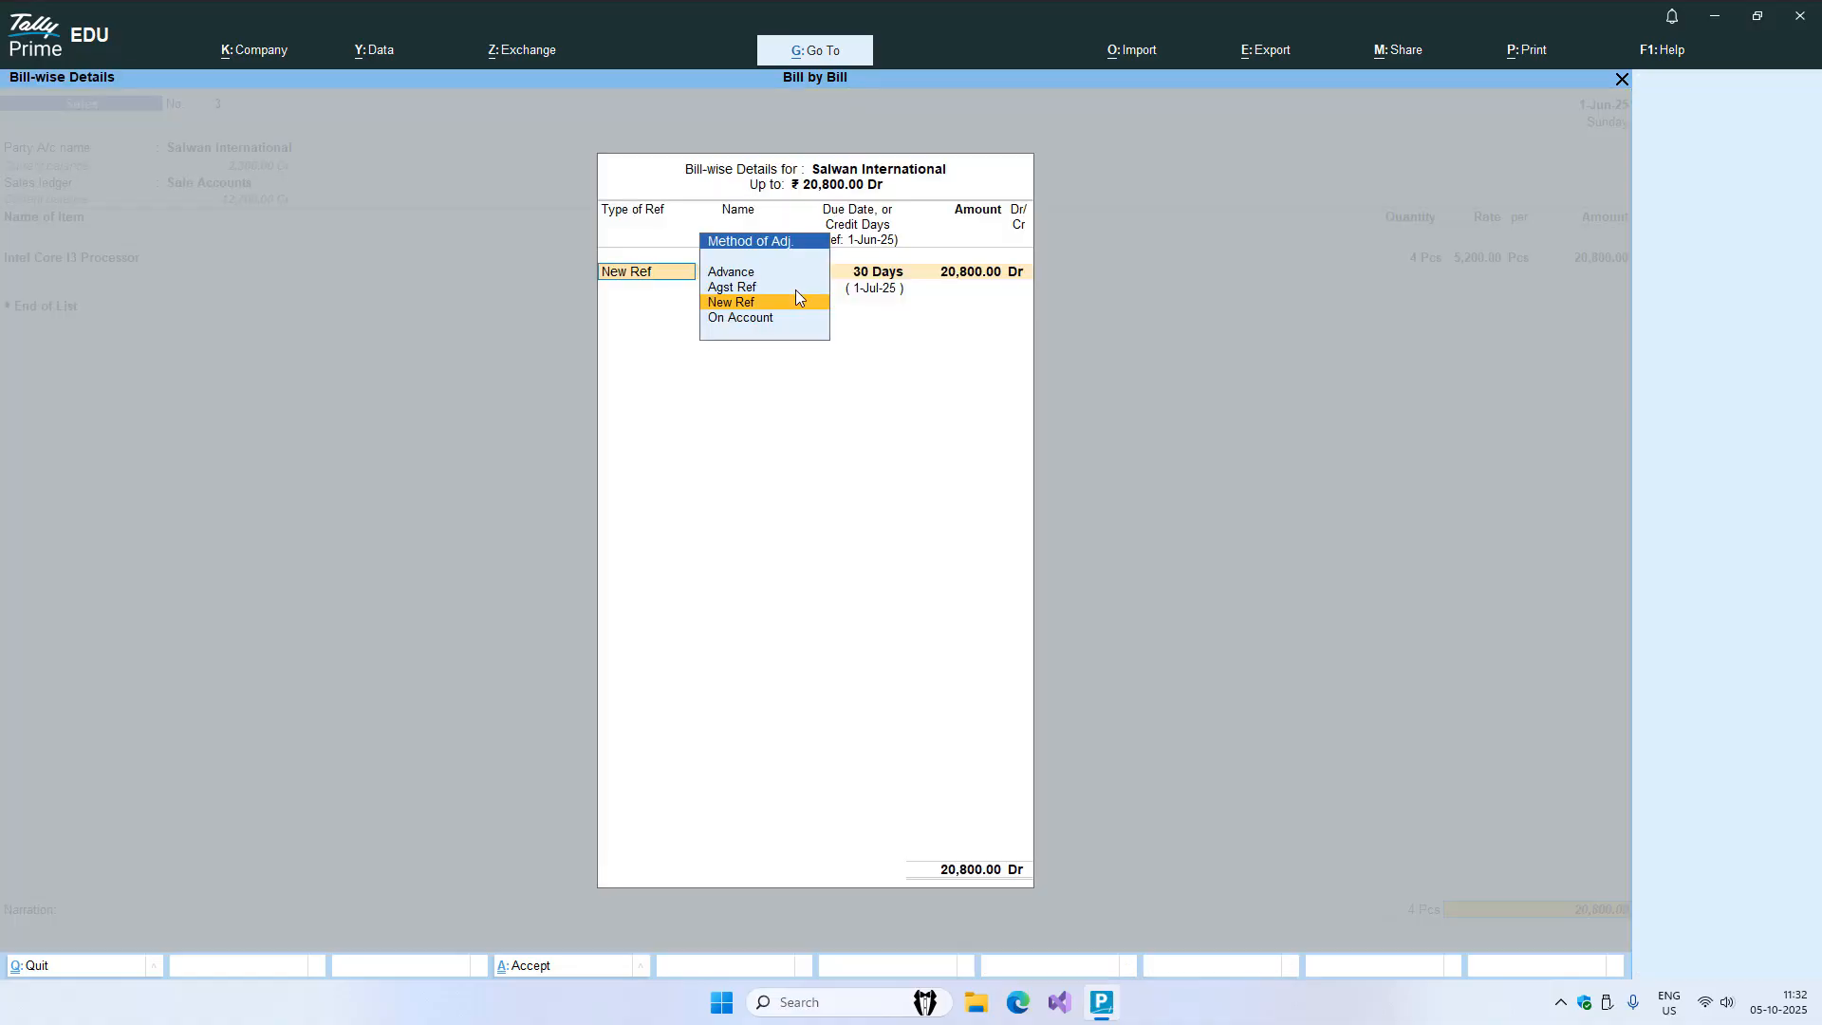
pyautogui.press('Up')
pyautogui.press('Return')
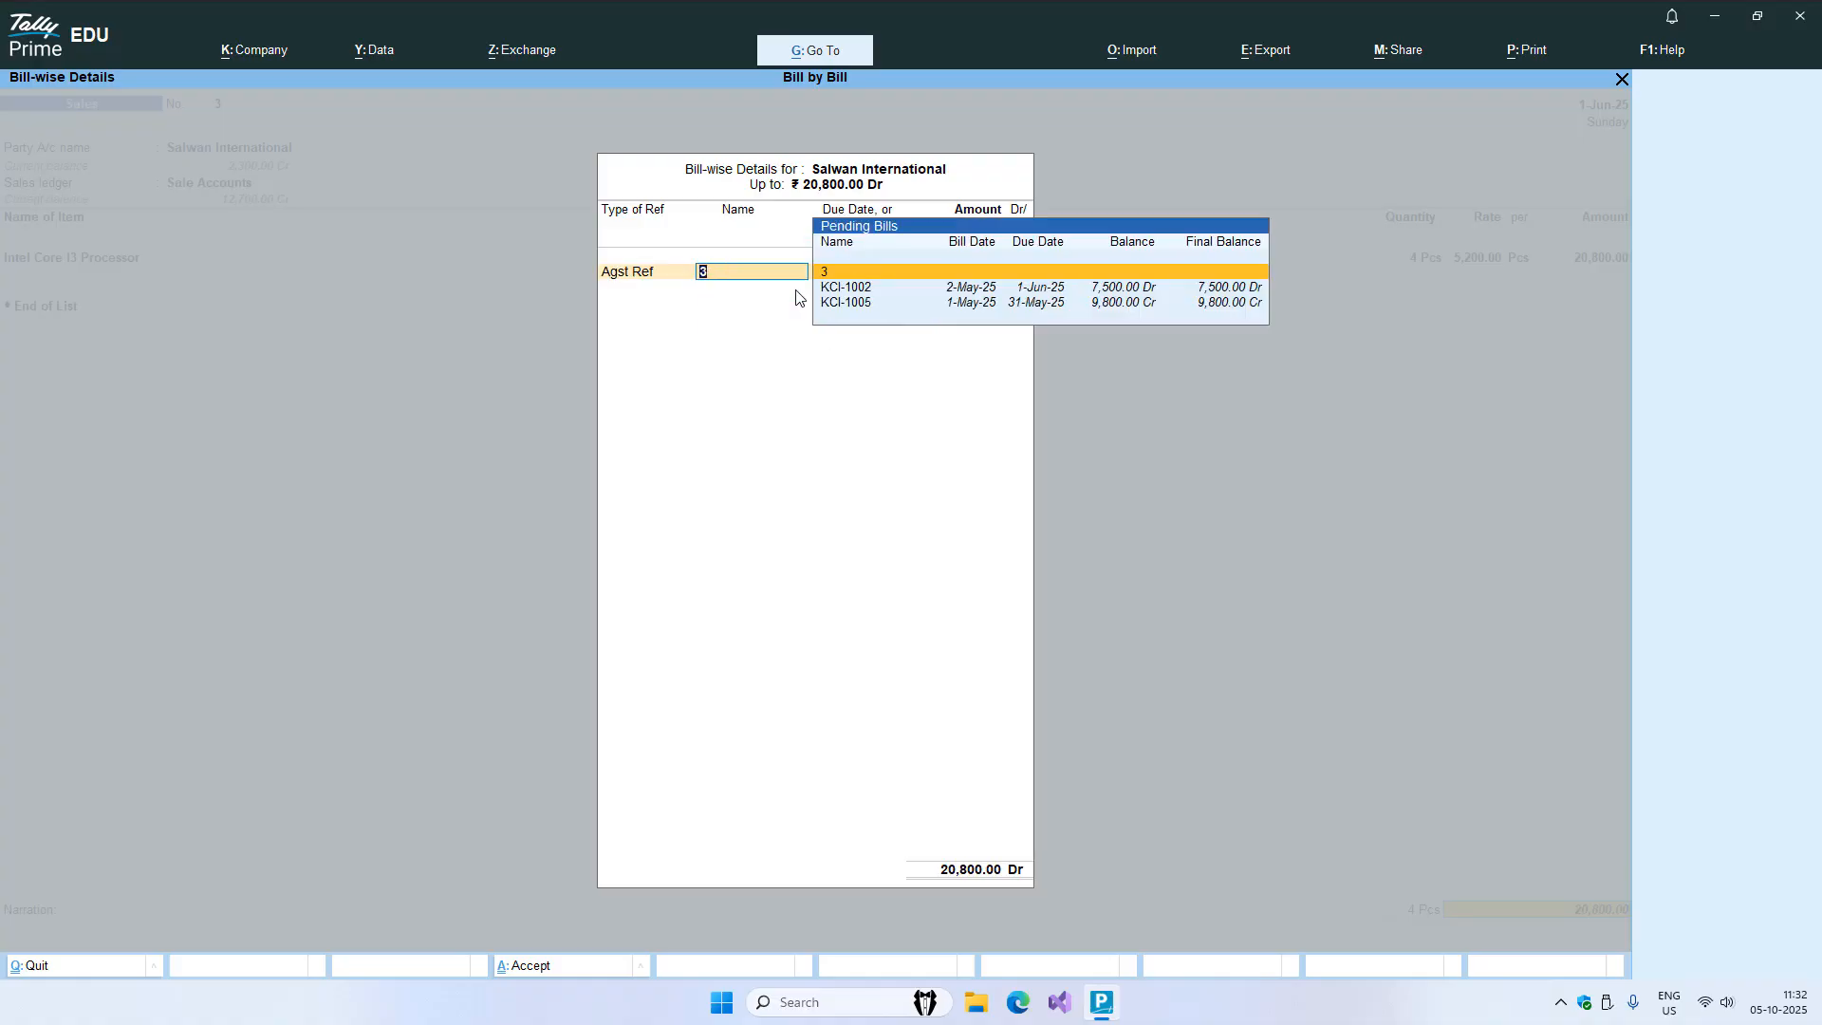
pyautogui.press('Down')
pyautogui.press('Down')
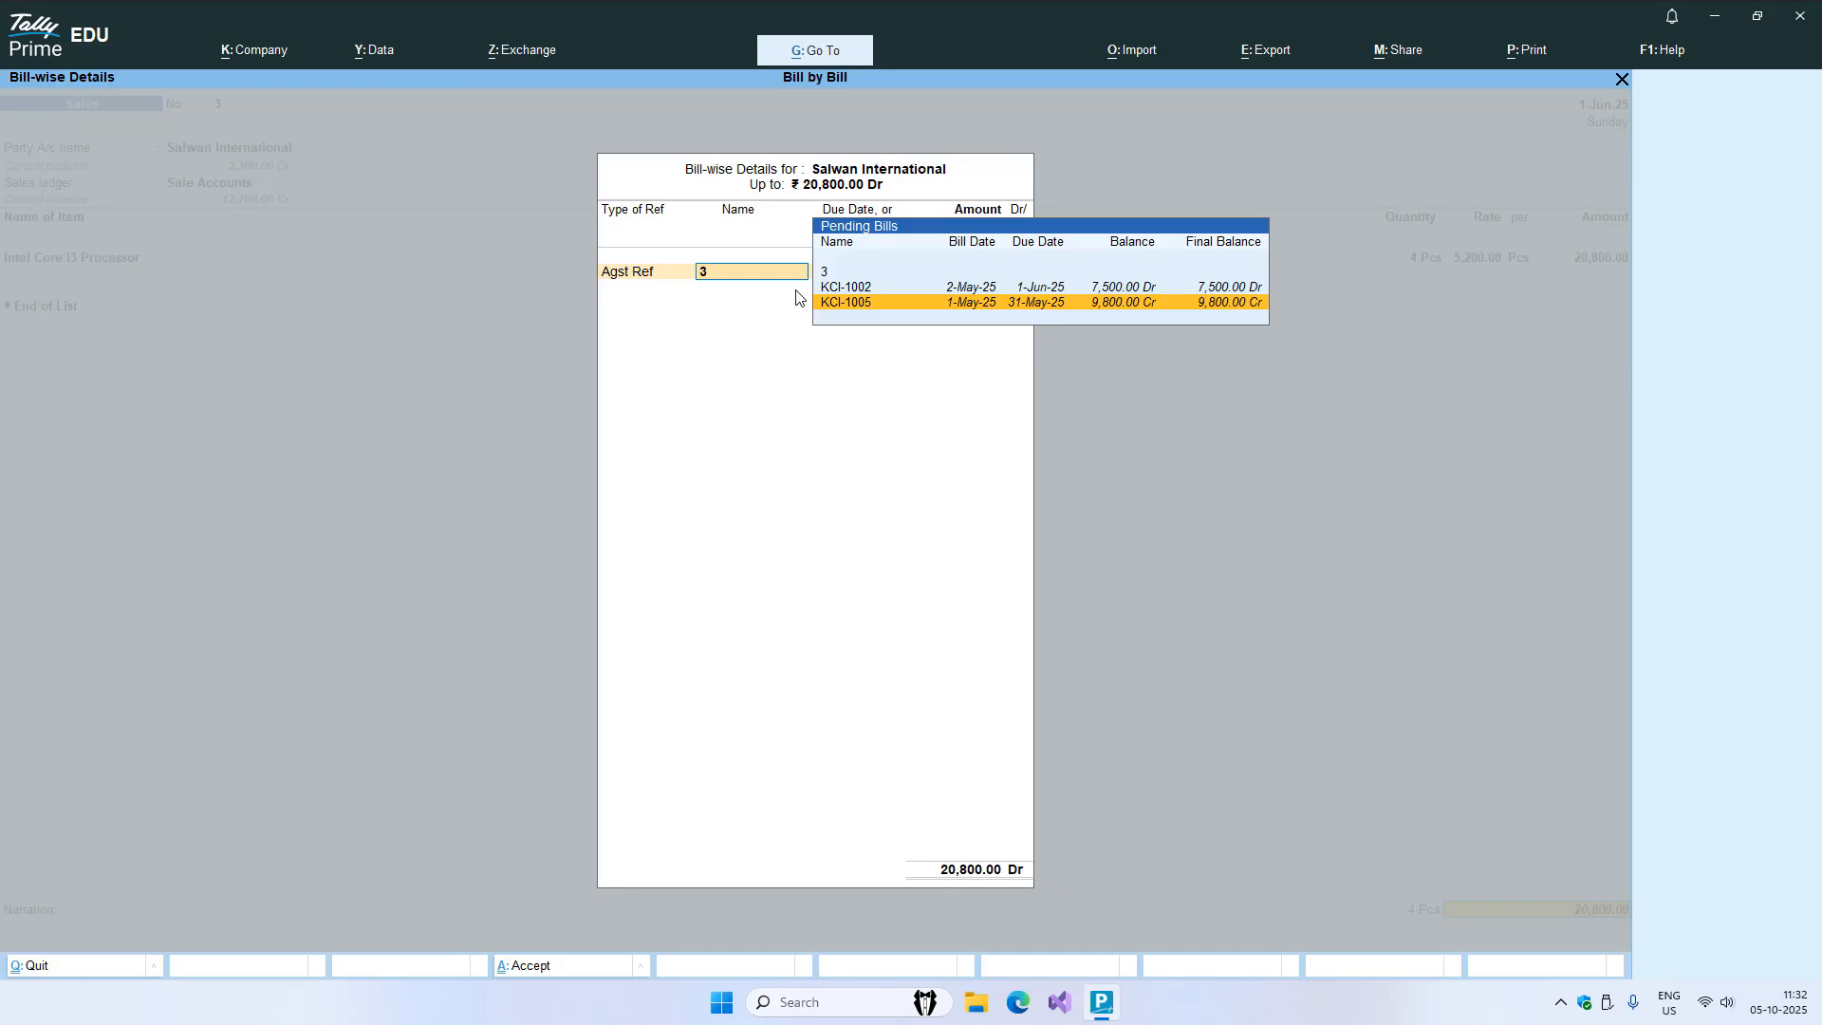
pyautogui.press('Up')
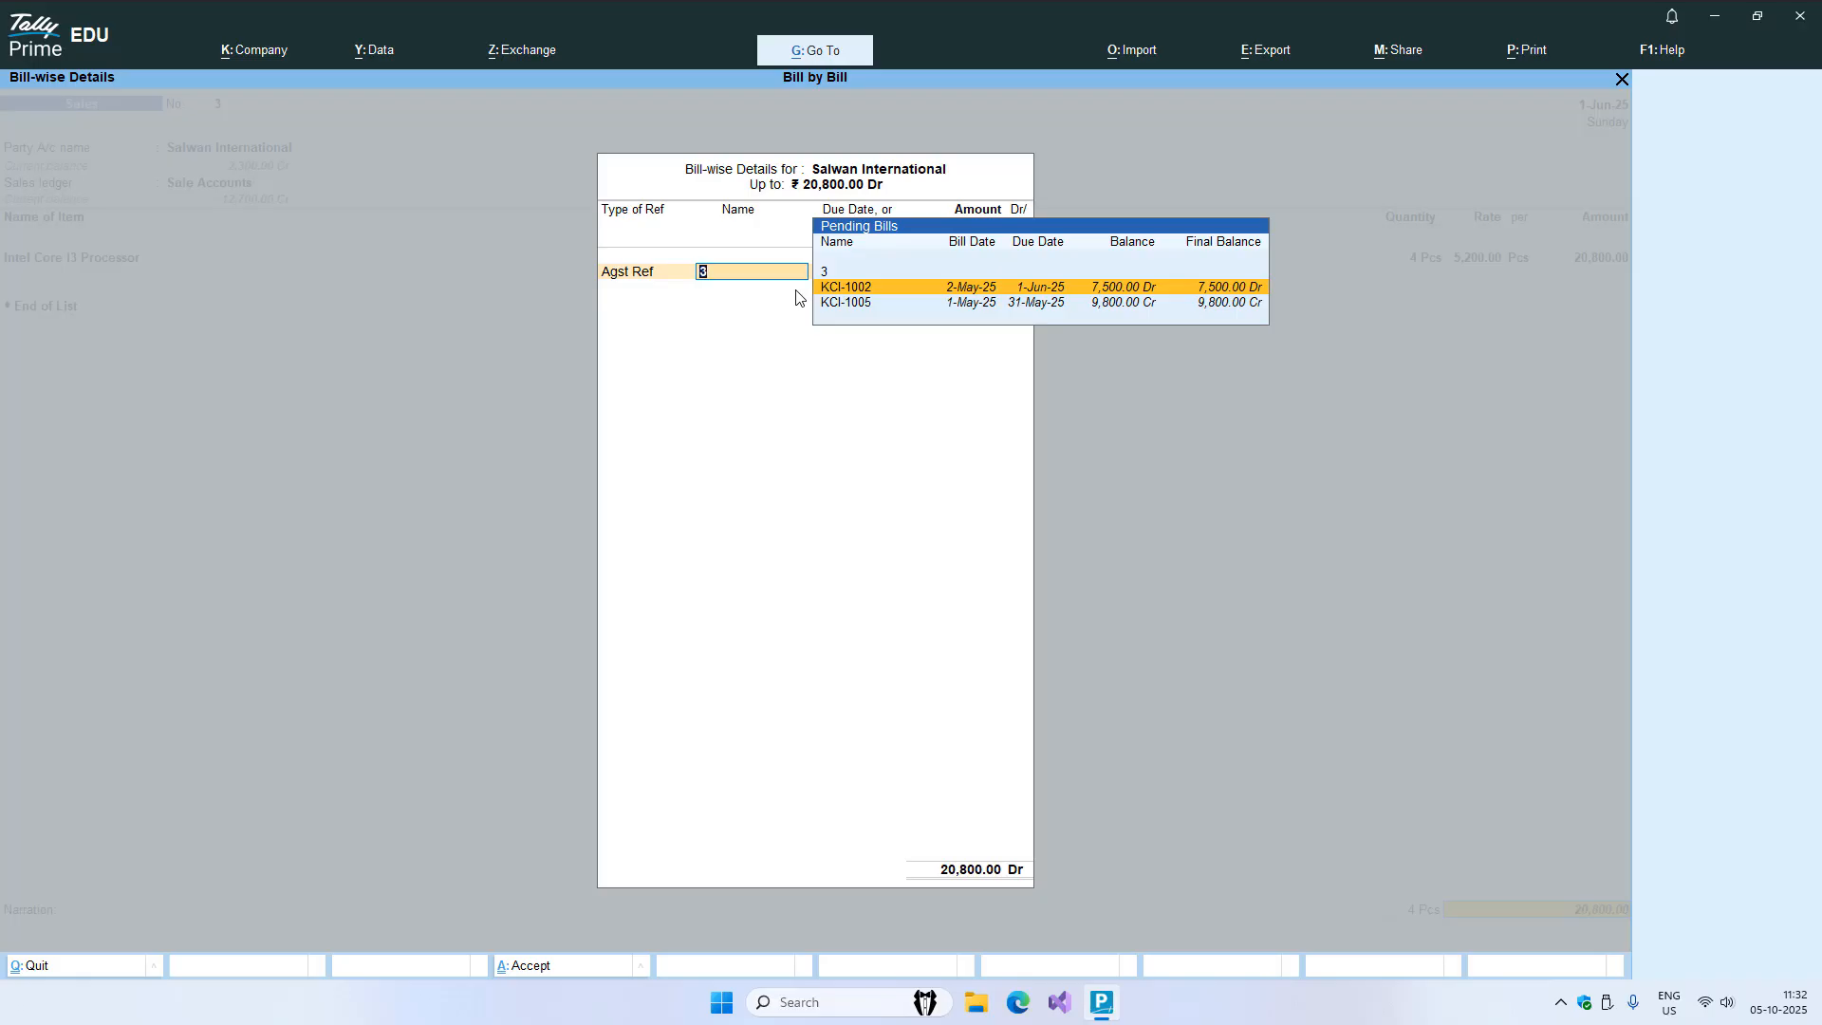
pyautogui.press('Down')
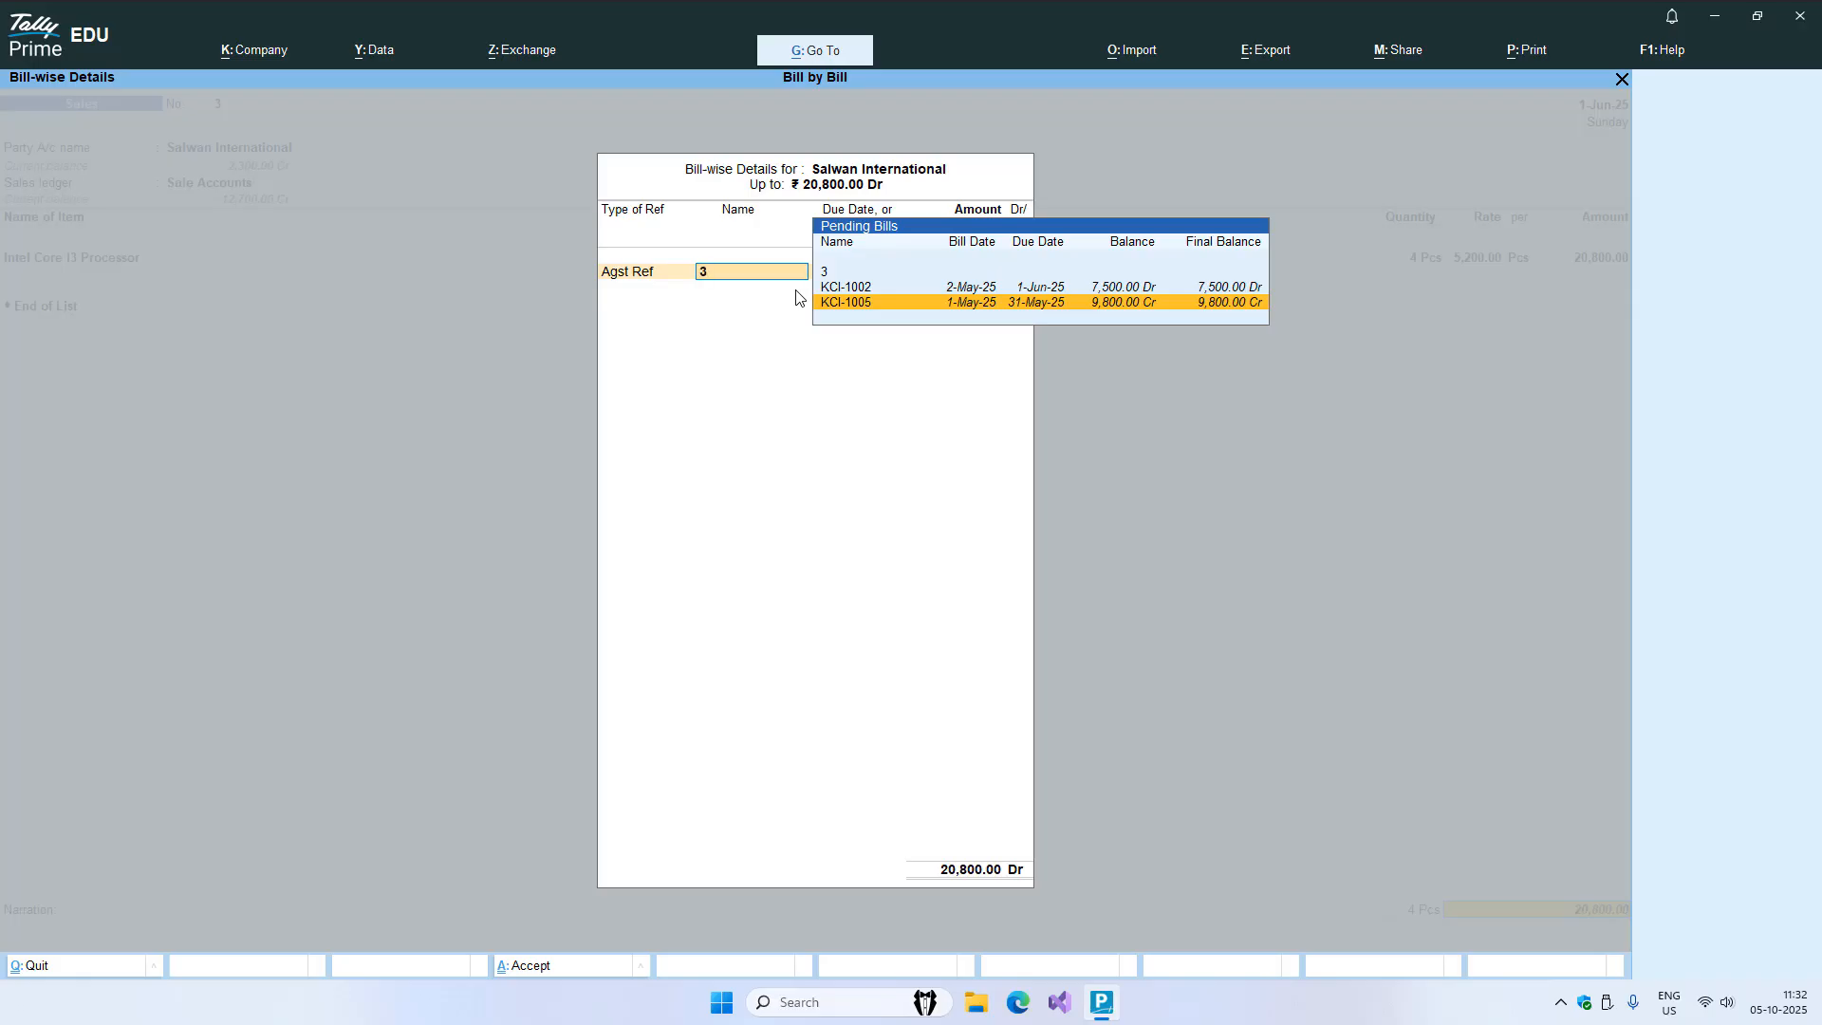
pyautogui.press('Return')
pyautogui.press('Return')
pyautogui.press('Return')
pyautogui.press('Return')
pyautogui.press('Return')
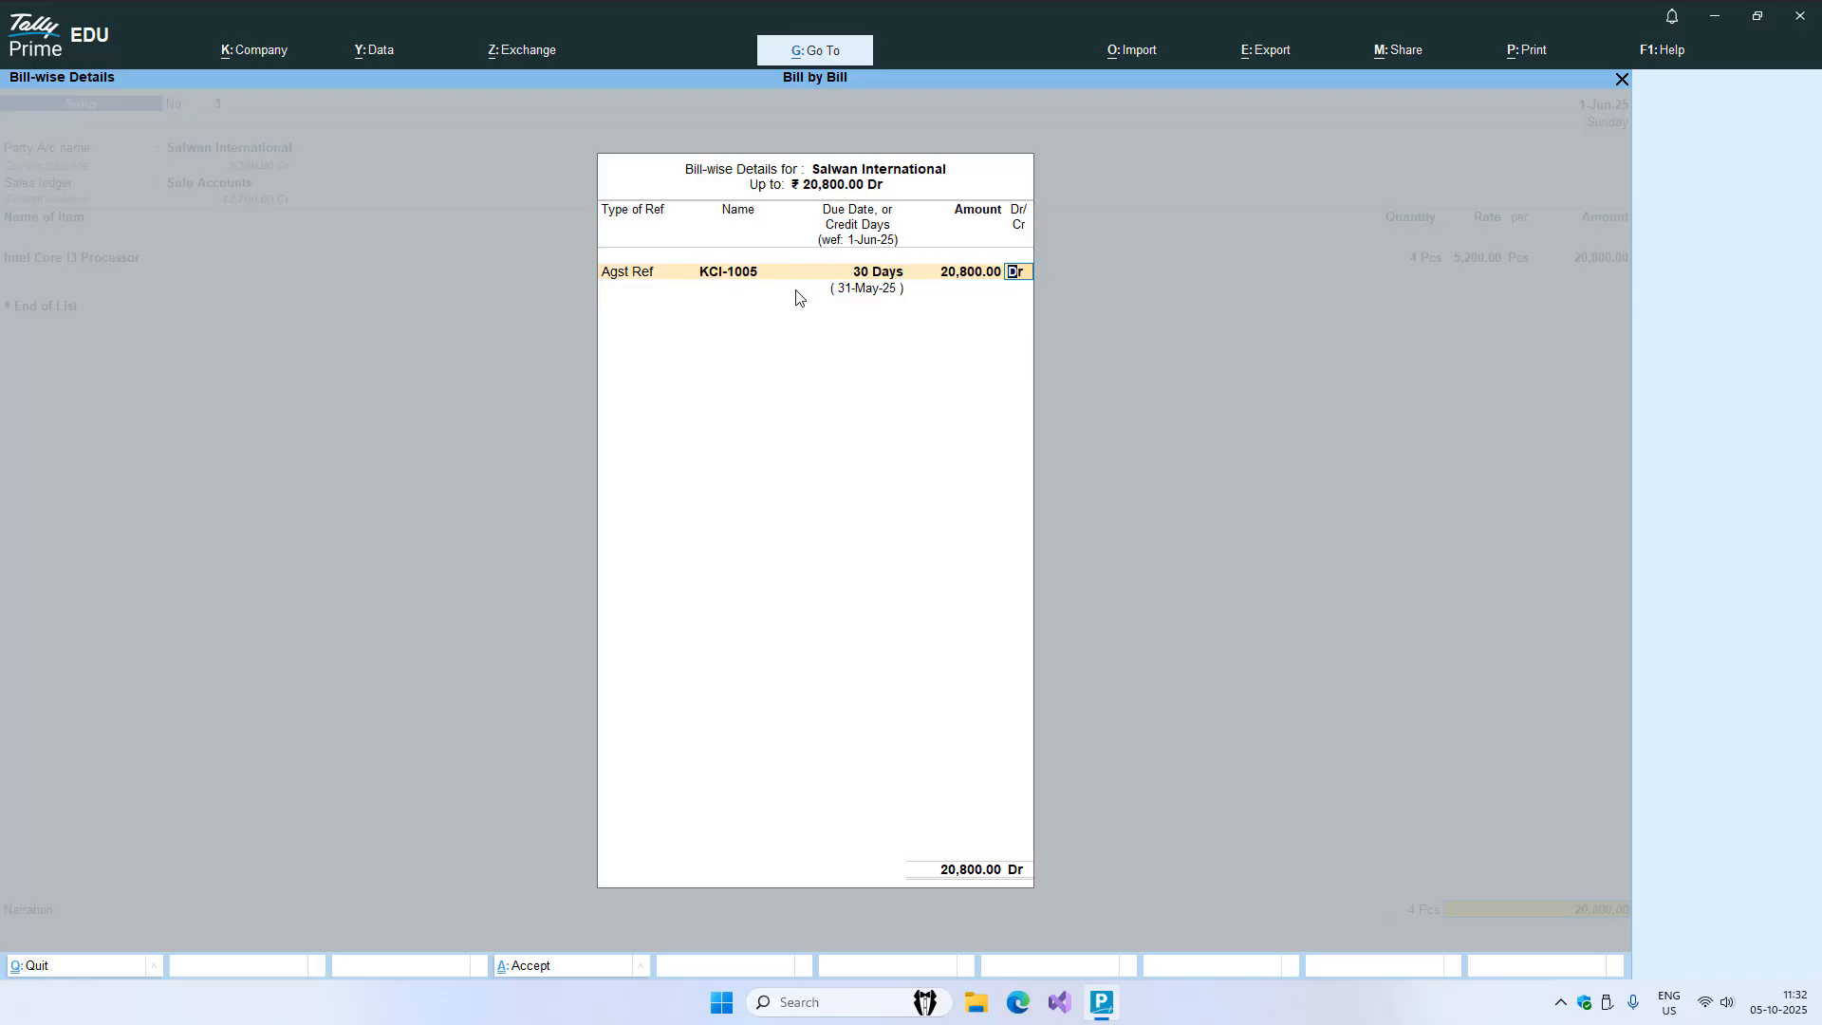
pyautogui.press('Return')
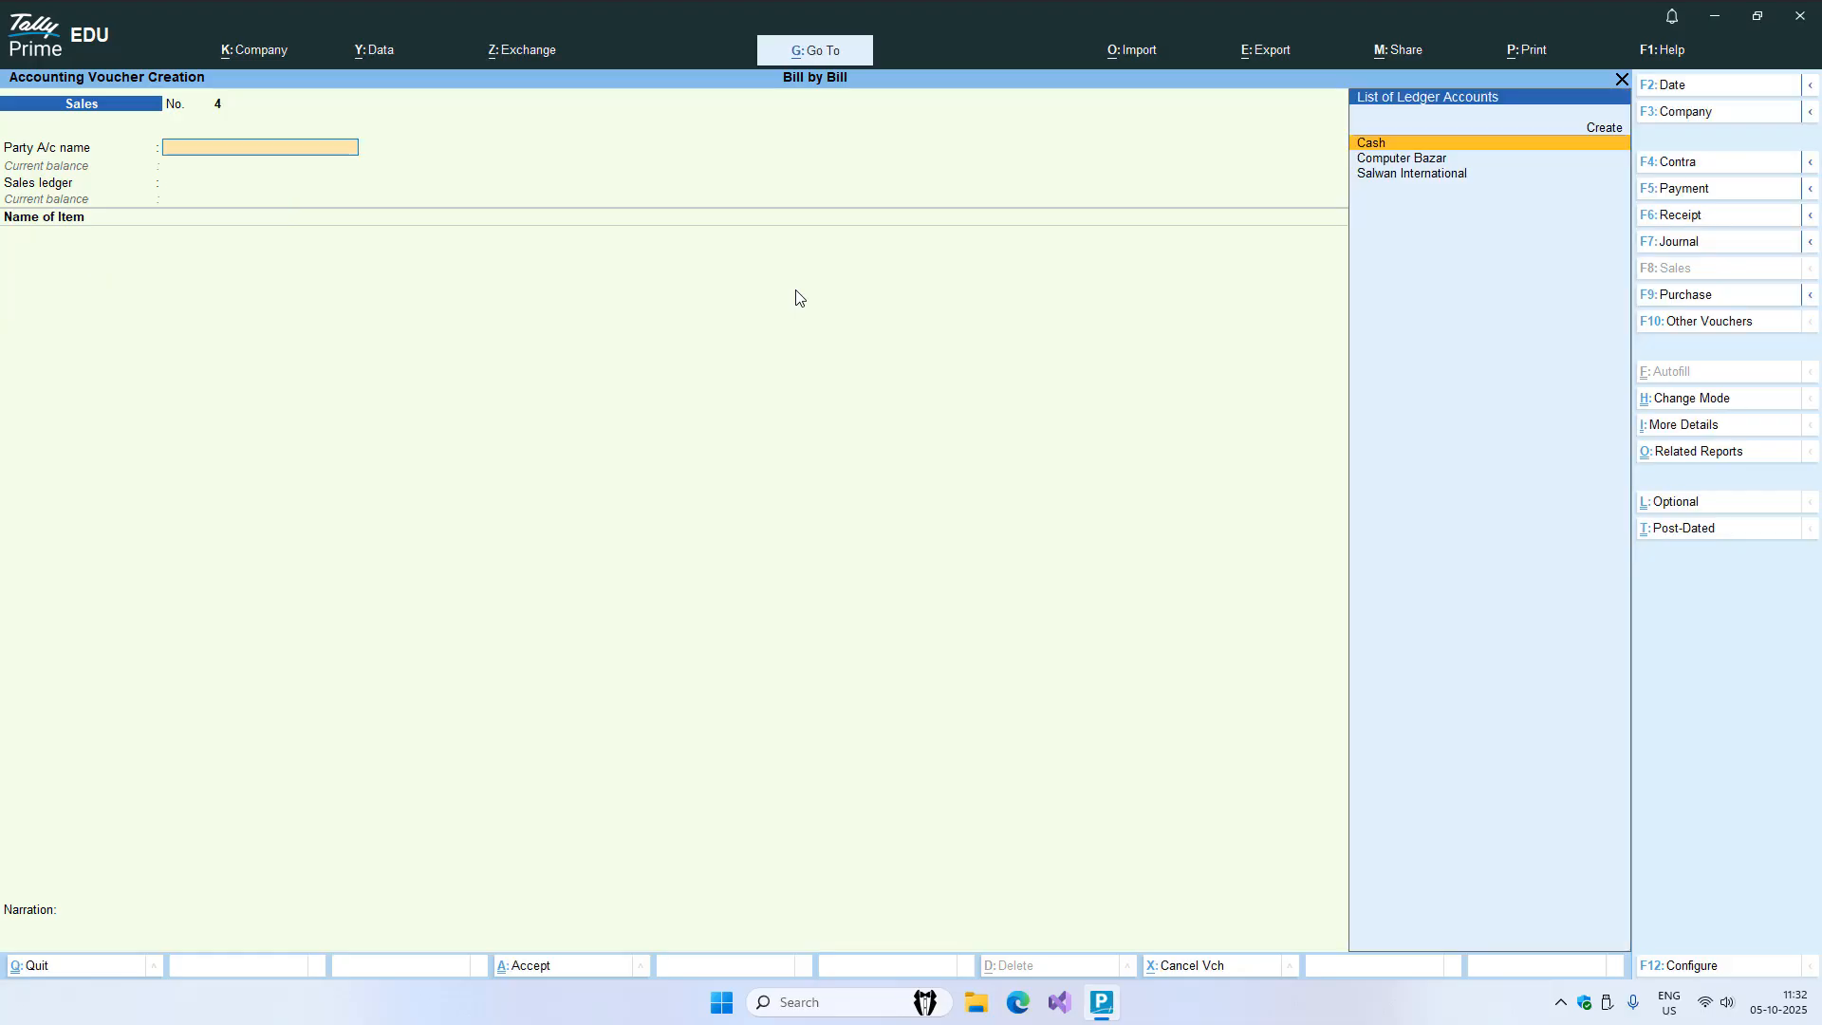
# - Leave voucher entry for the Gateway of Tally and open Display More Reports
pyautogui.press('Escape')
pyautogui.press('Return')
pyautogui.press('Down')
pyautogui.press('Down')
pyautogui.press('Down')
pyautogui.press('Down')
pyautogui.press('Down')
pyautogui.press('Down')
pyautogui.press('Down')
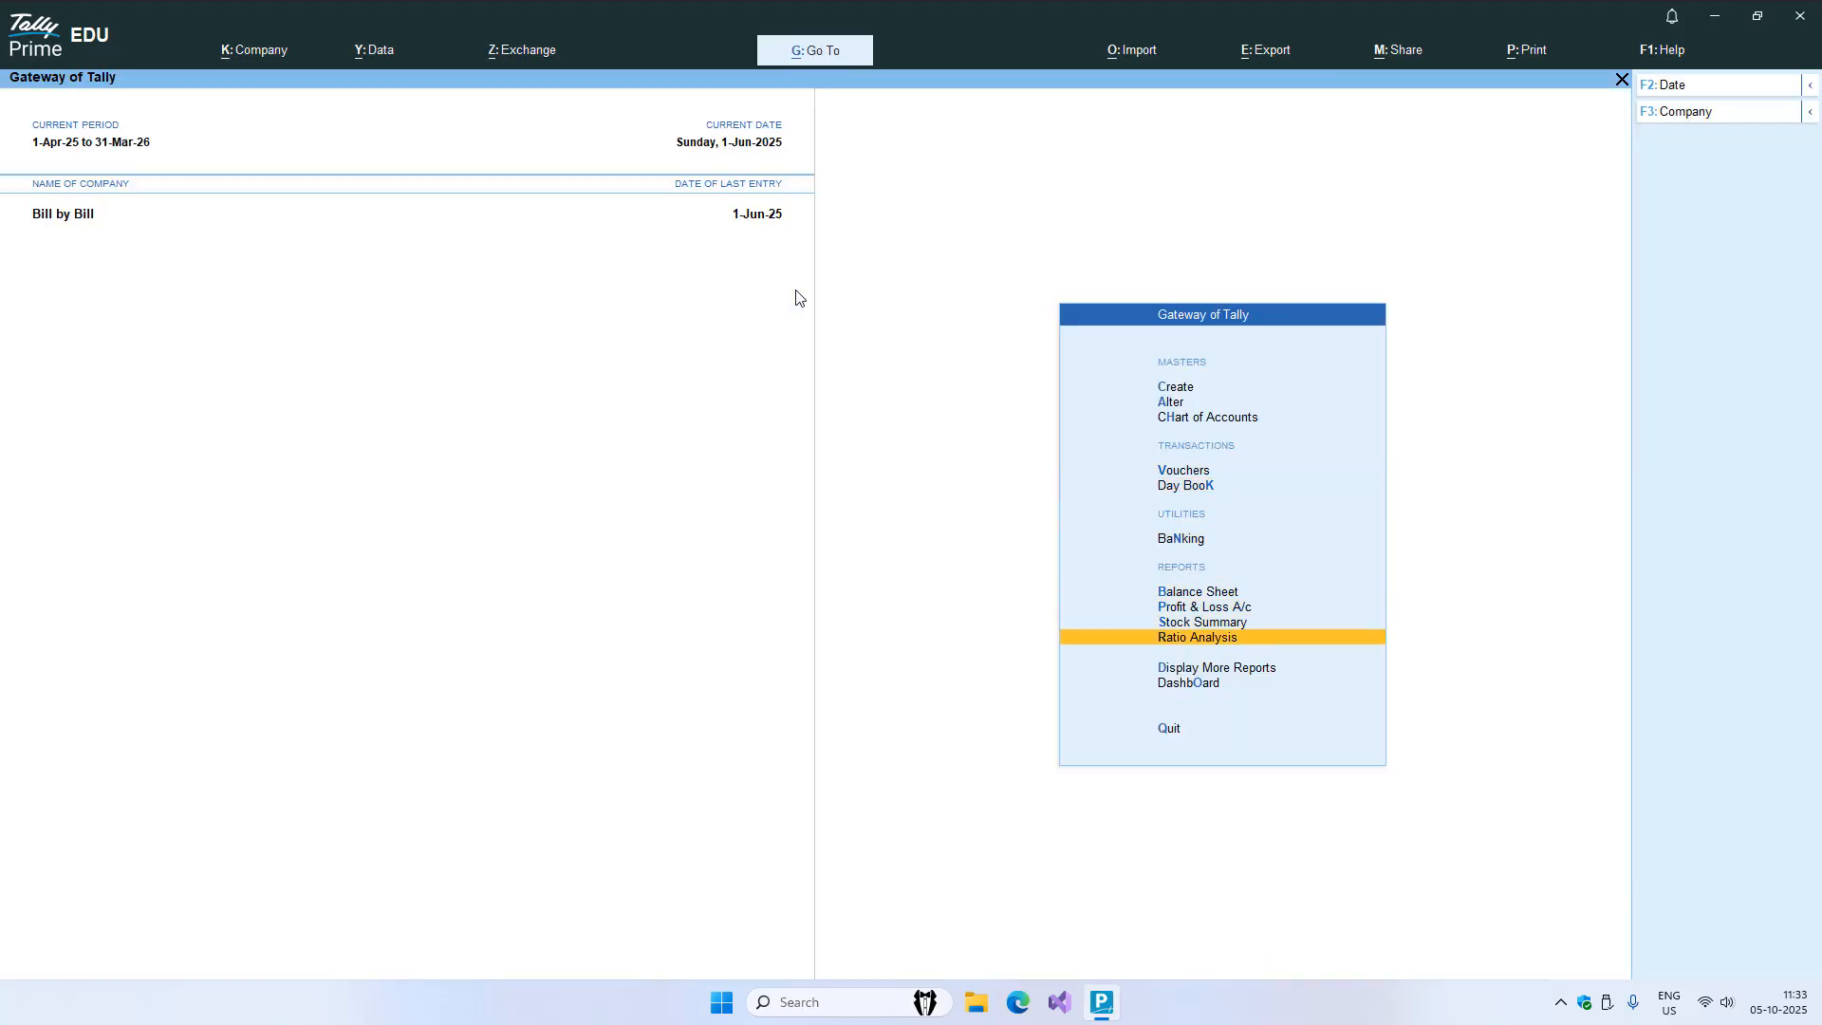
pyautogui.press('Return')
# - Open the Receivables report under Outstandings in Statements of Accounts
pyautogui.press('Down')
pyautogui.press('Down')
pyautogui.press('Down')
pyautogui.press('Down')
pyautogui.press('Down')
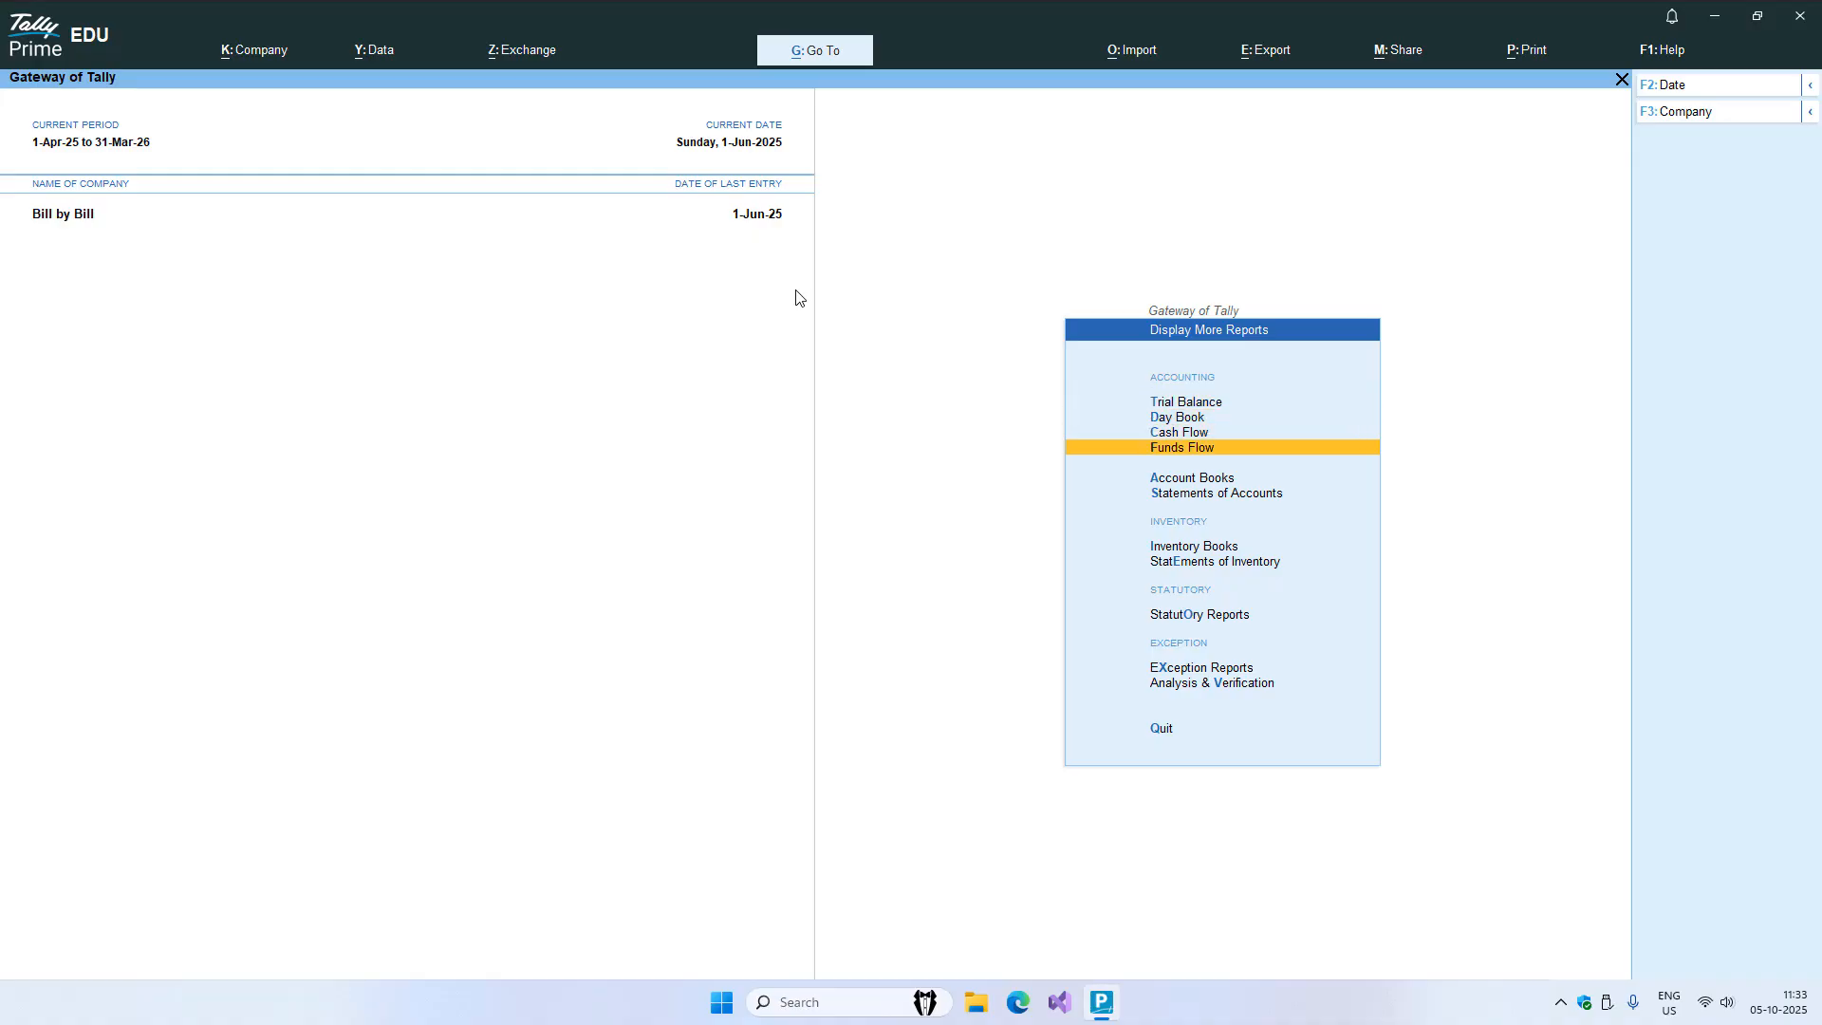
pyautogui.press('Return')
pyautogui.press('Return')
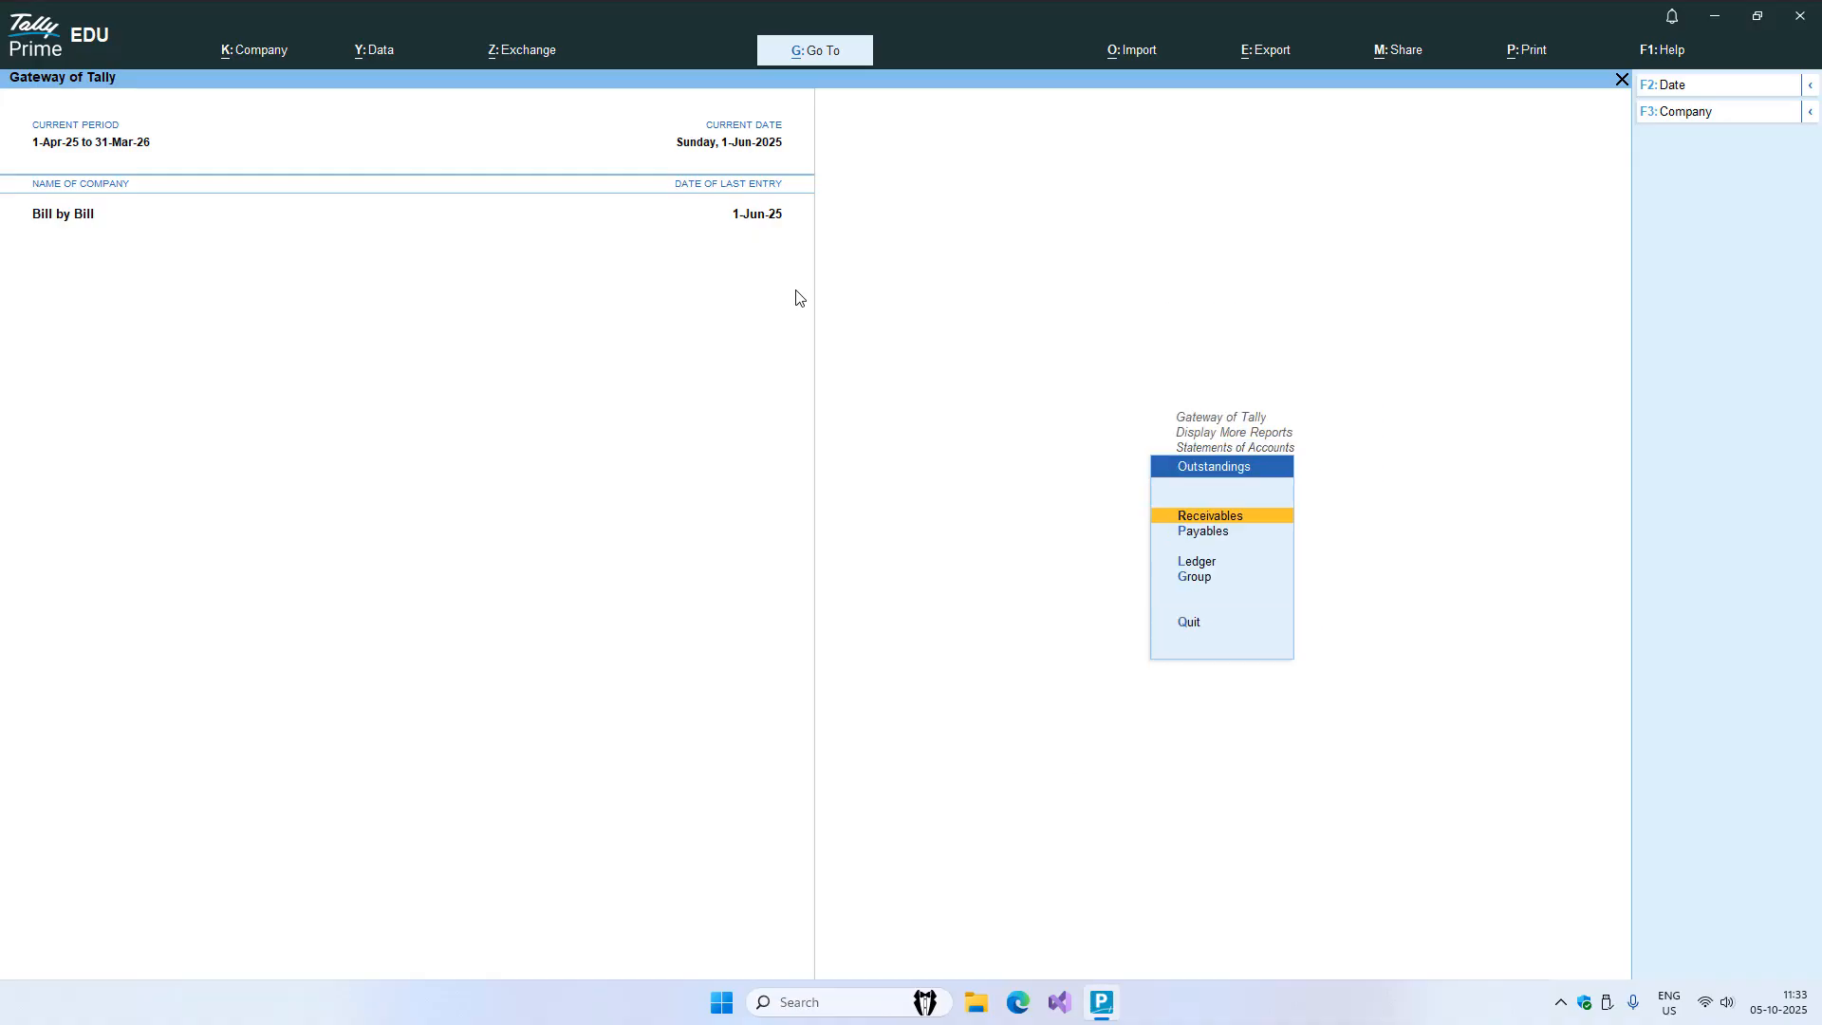
pyautogui.press('Return')
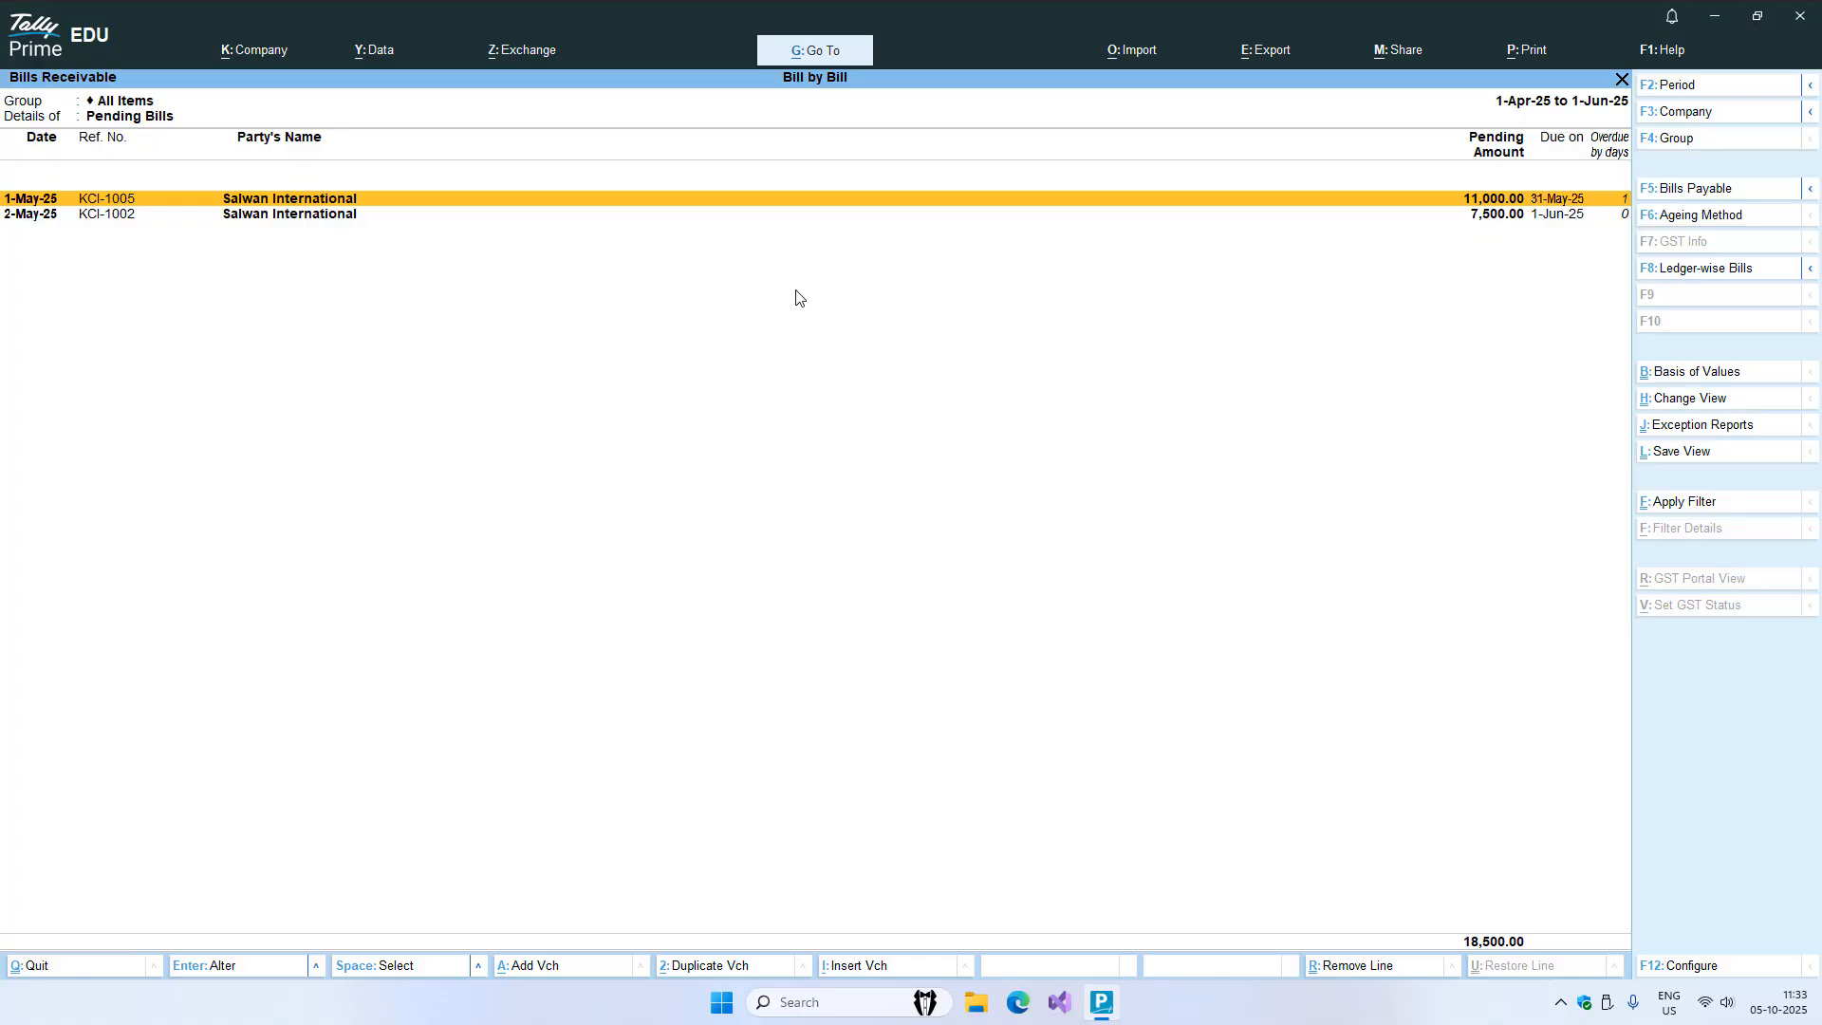
# - Expand the KCI-1005 bill in Bills Receivable and examine its receipt and sales entries
pyautogui.hotkey('shift', 'Return')
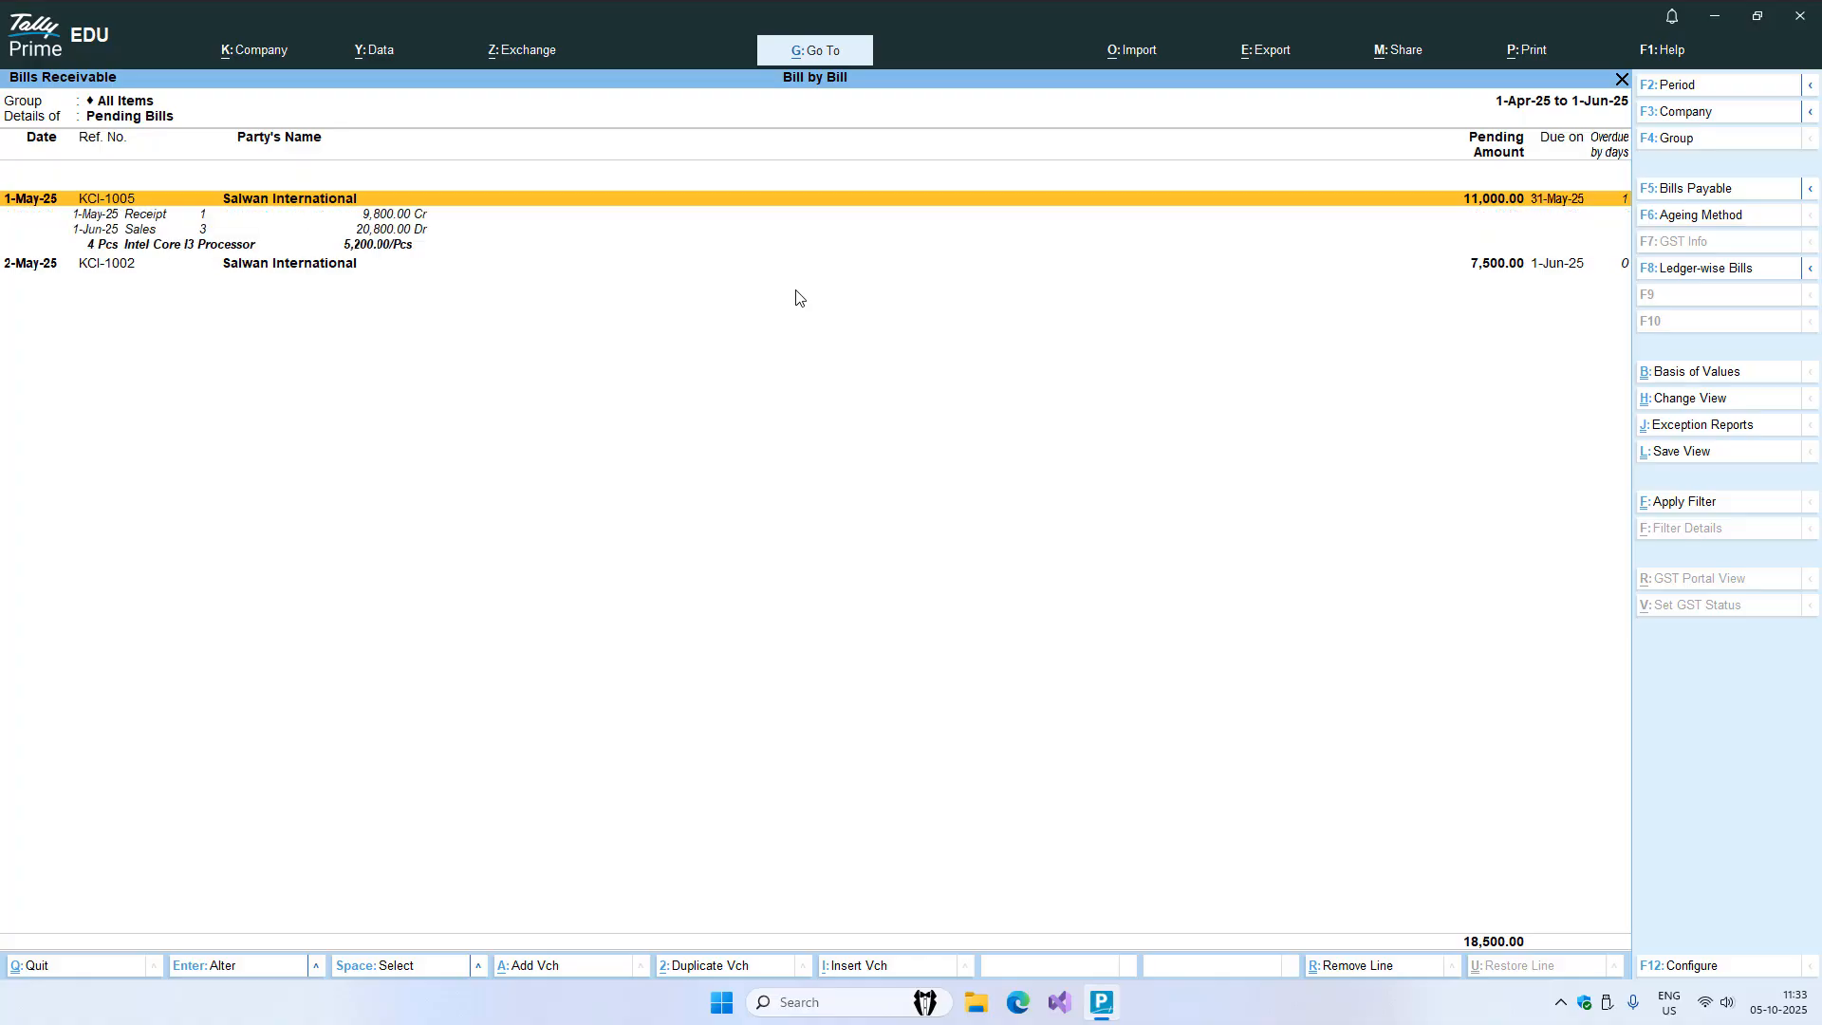
pyautogui.press('Down')
pyautogui.press('Down')
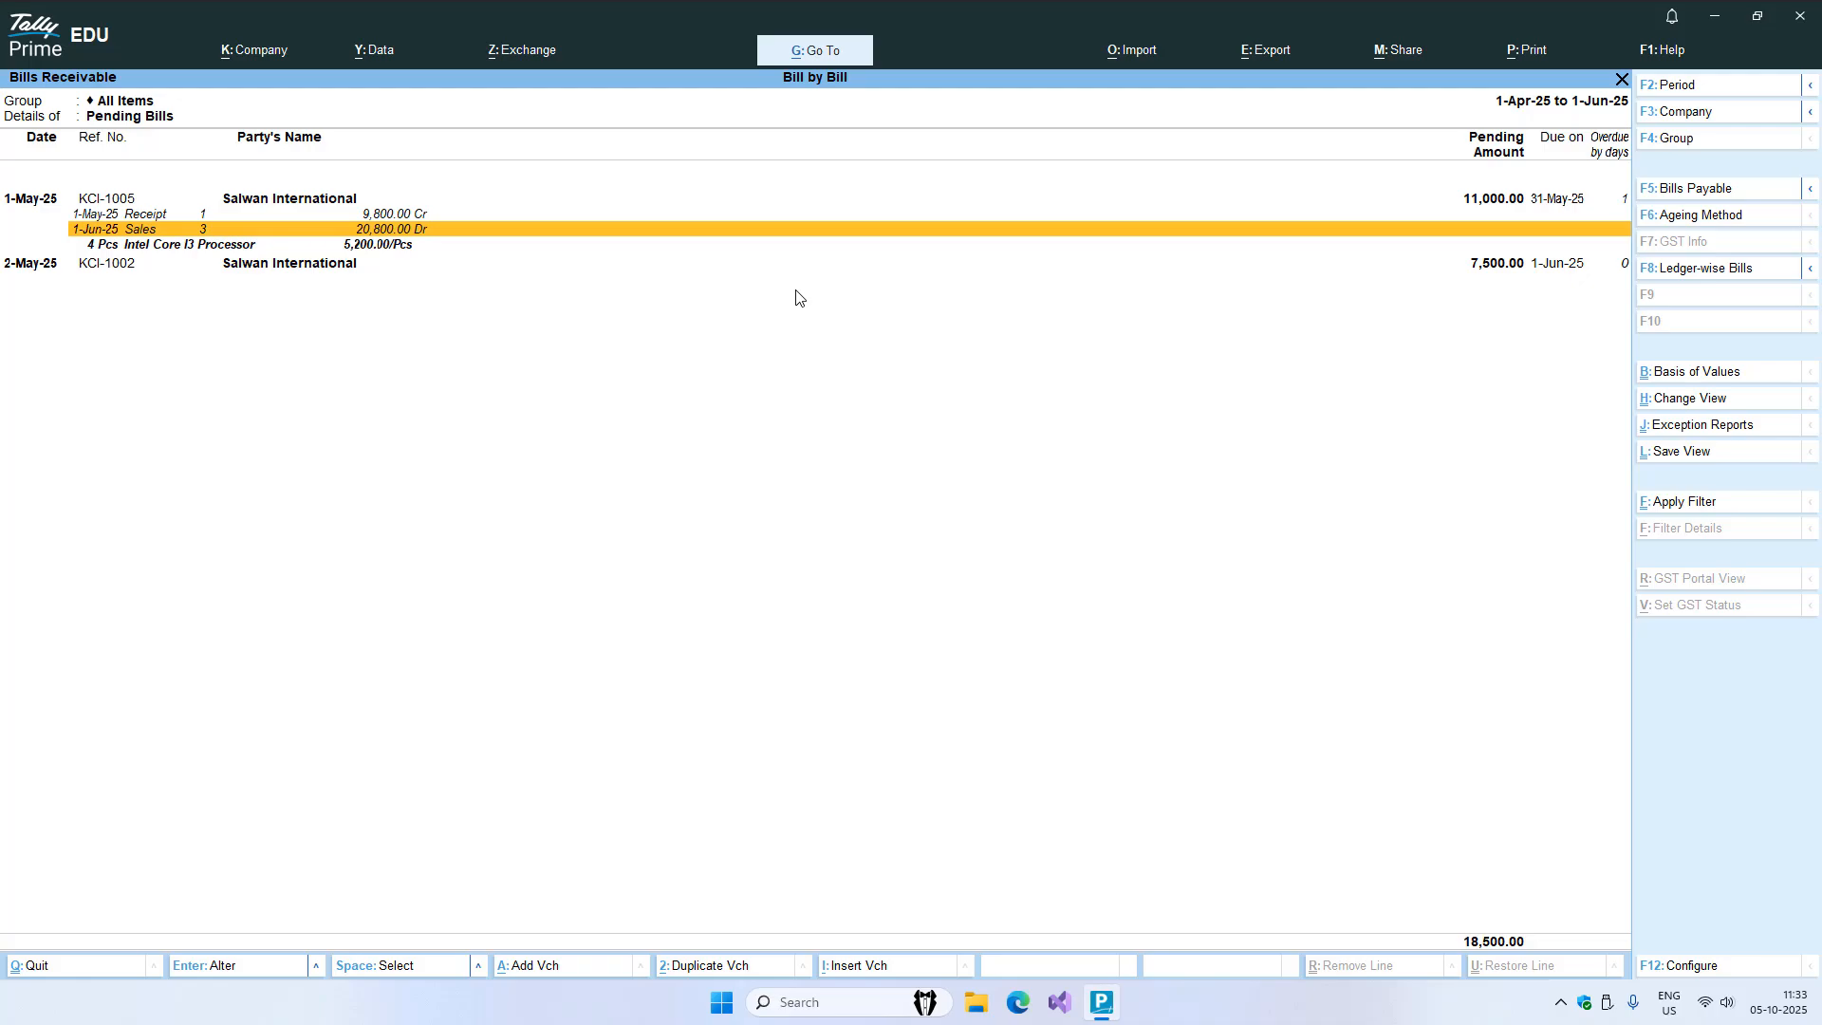
# - Compare the receipt and sales entries under the KCI-1005 bill with the pending KCI-1002 bill in Bills Receivable
pyautogui.press('Up')
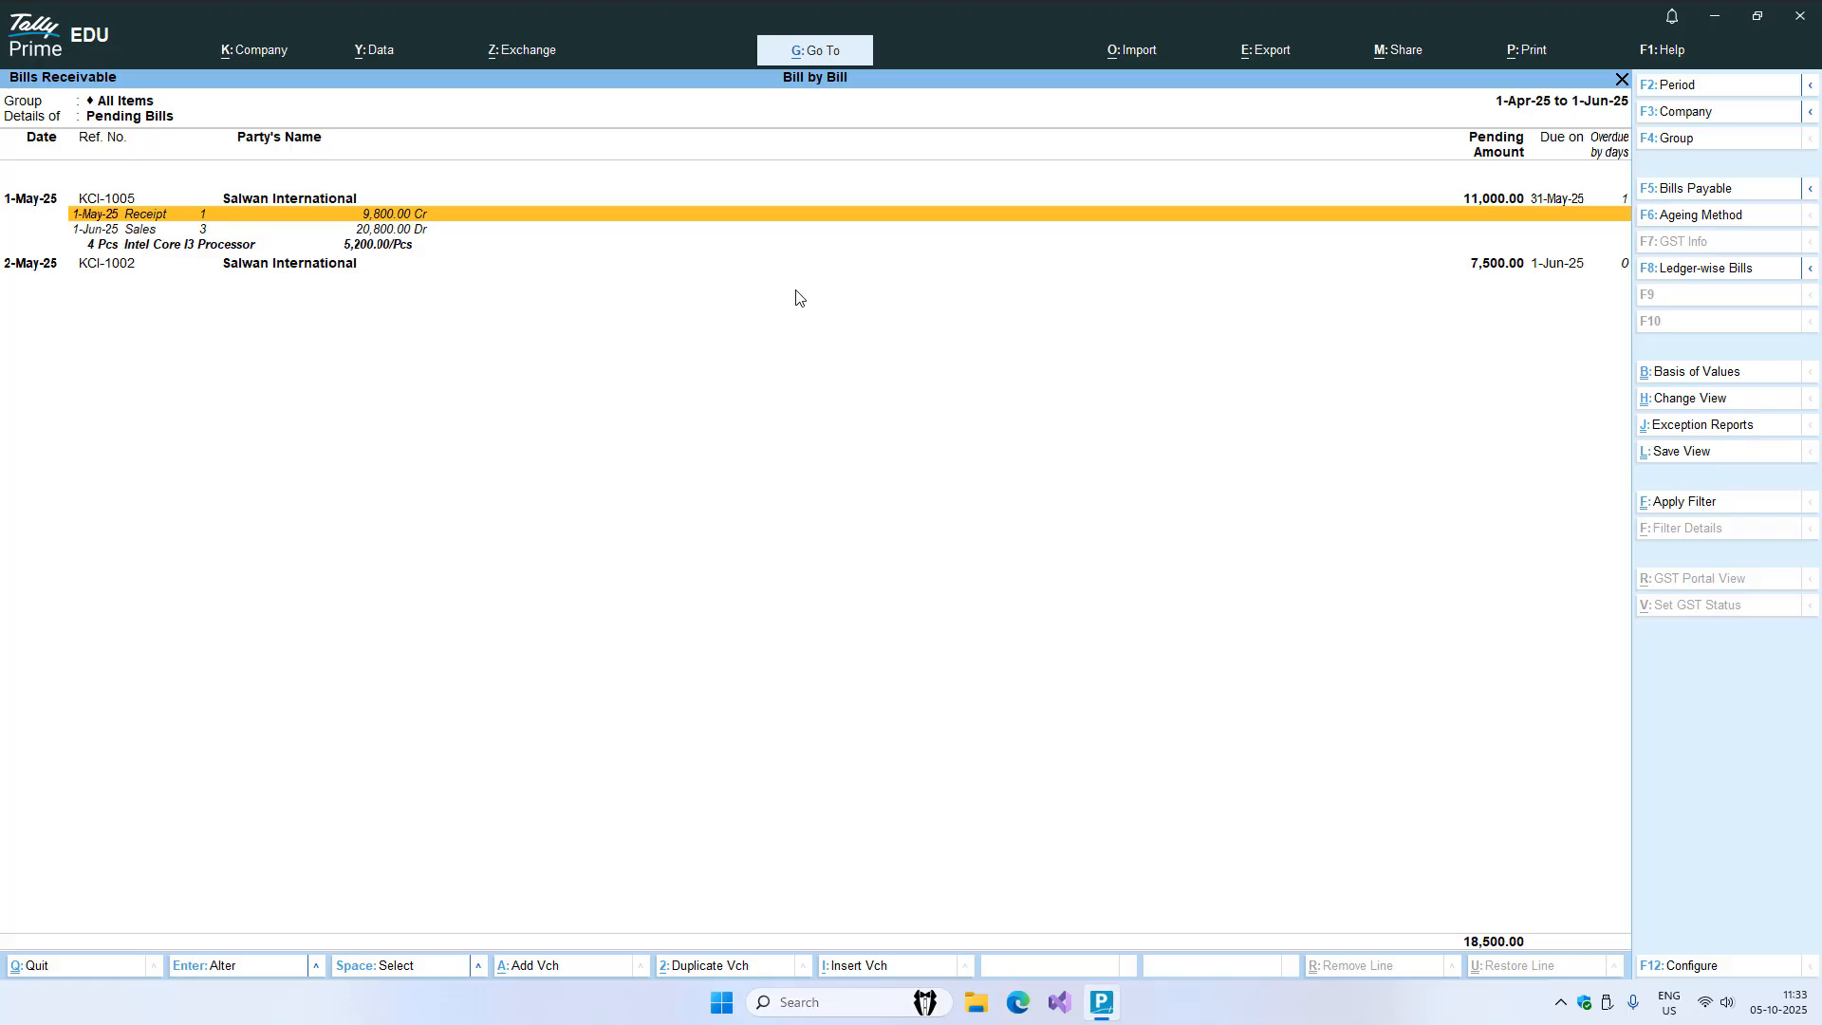
pyautogui.press('Up')
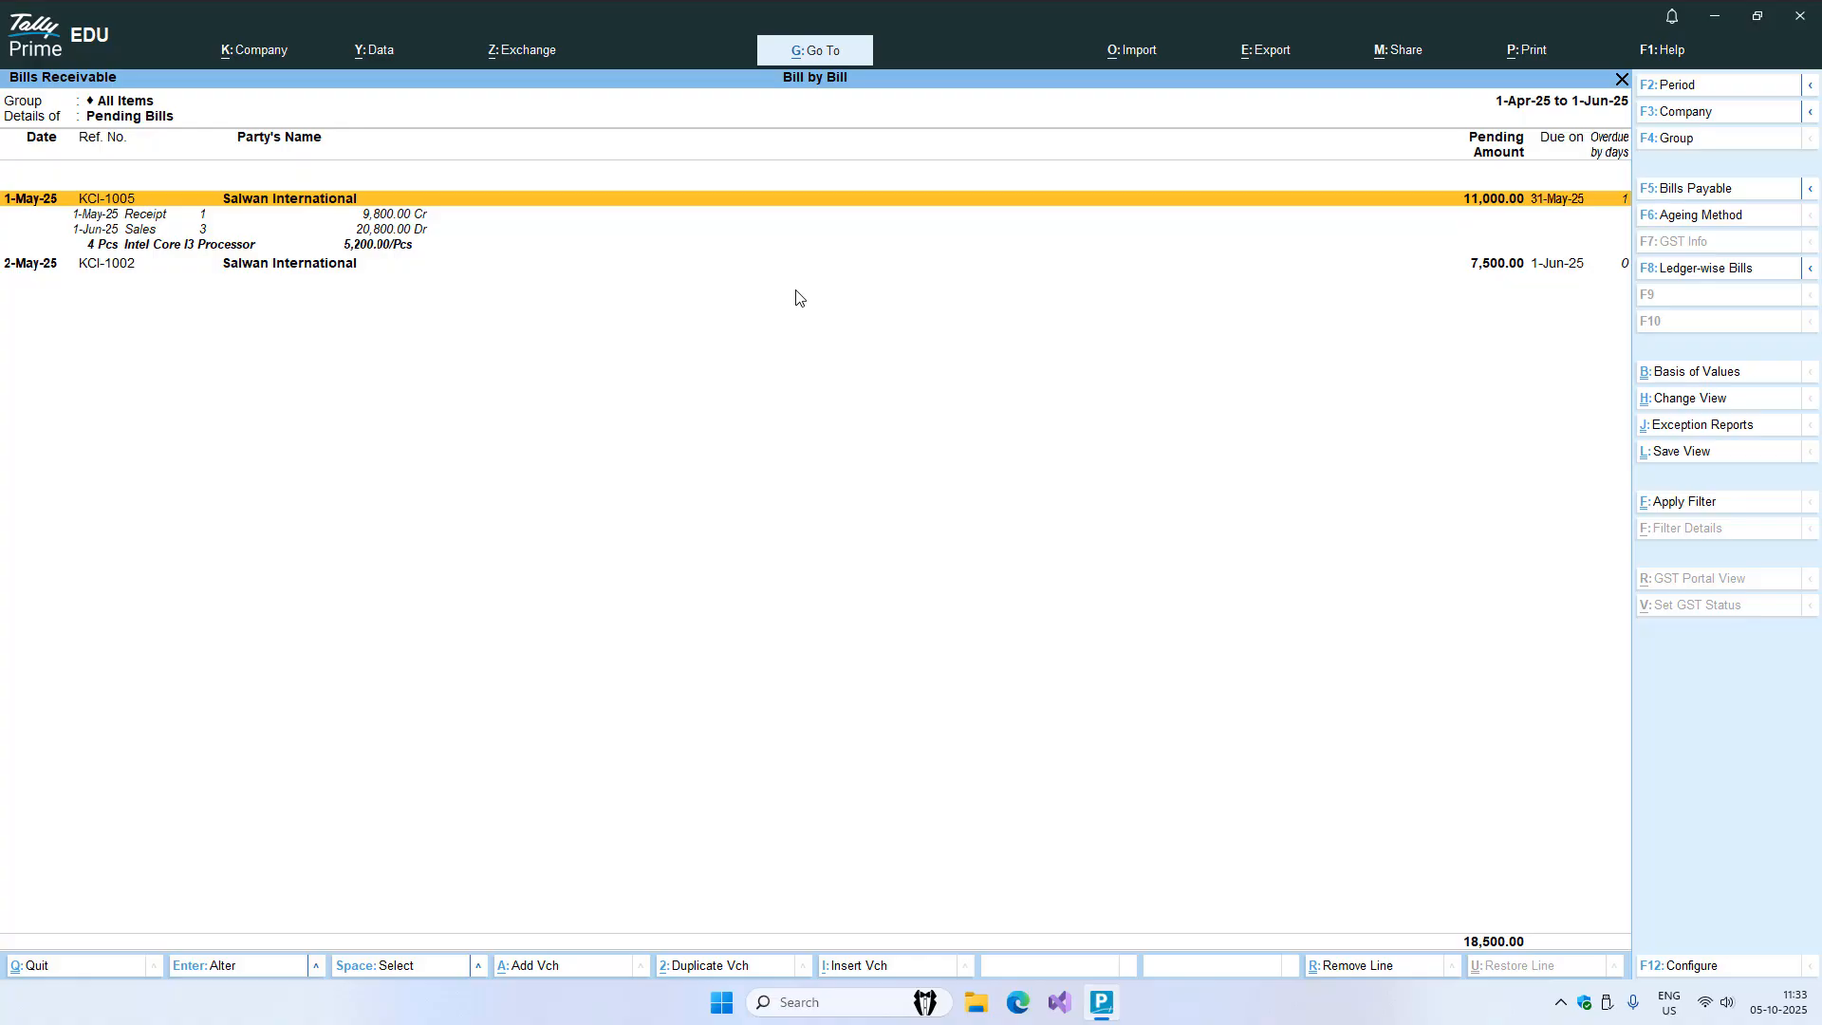
pyautogui.press('Down')
pyautogui.press('Down')
pyautogui.press('Down')
pyautogui.press('Down')
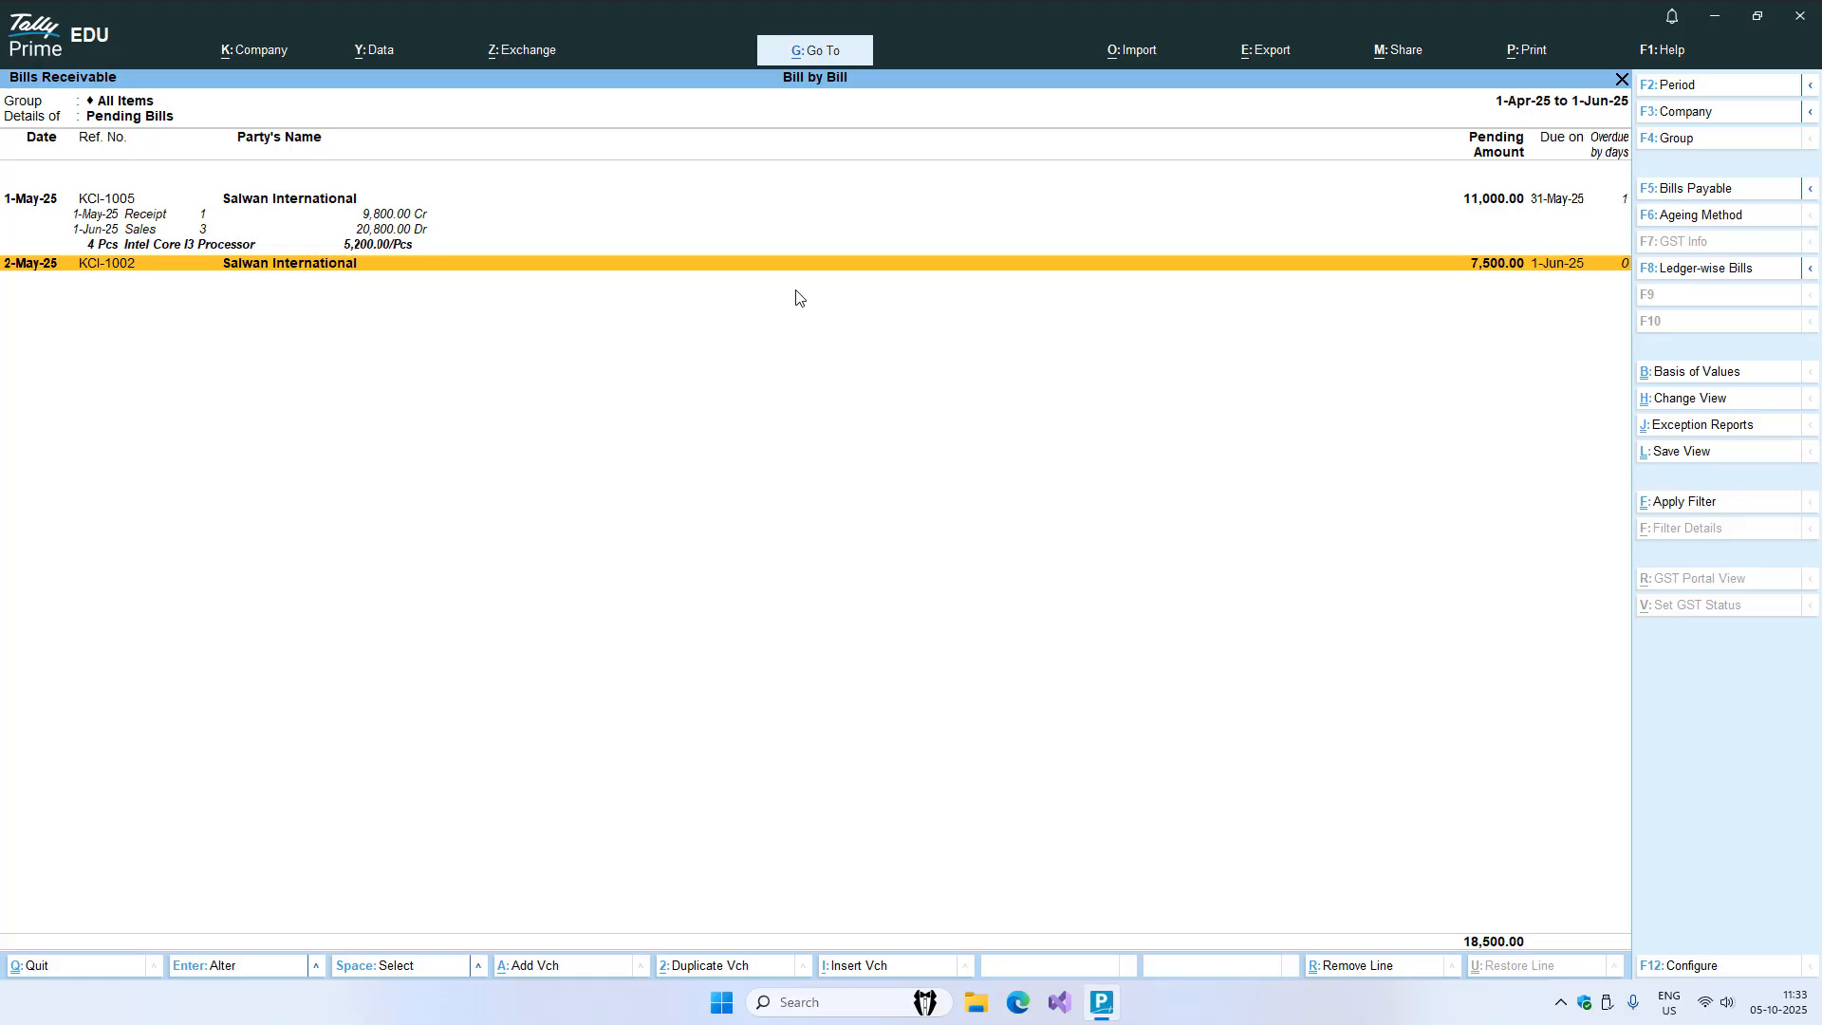
# - Close the Bills Receivable report and return to the Gateway of Tally
pyautogui.press('Escape')
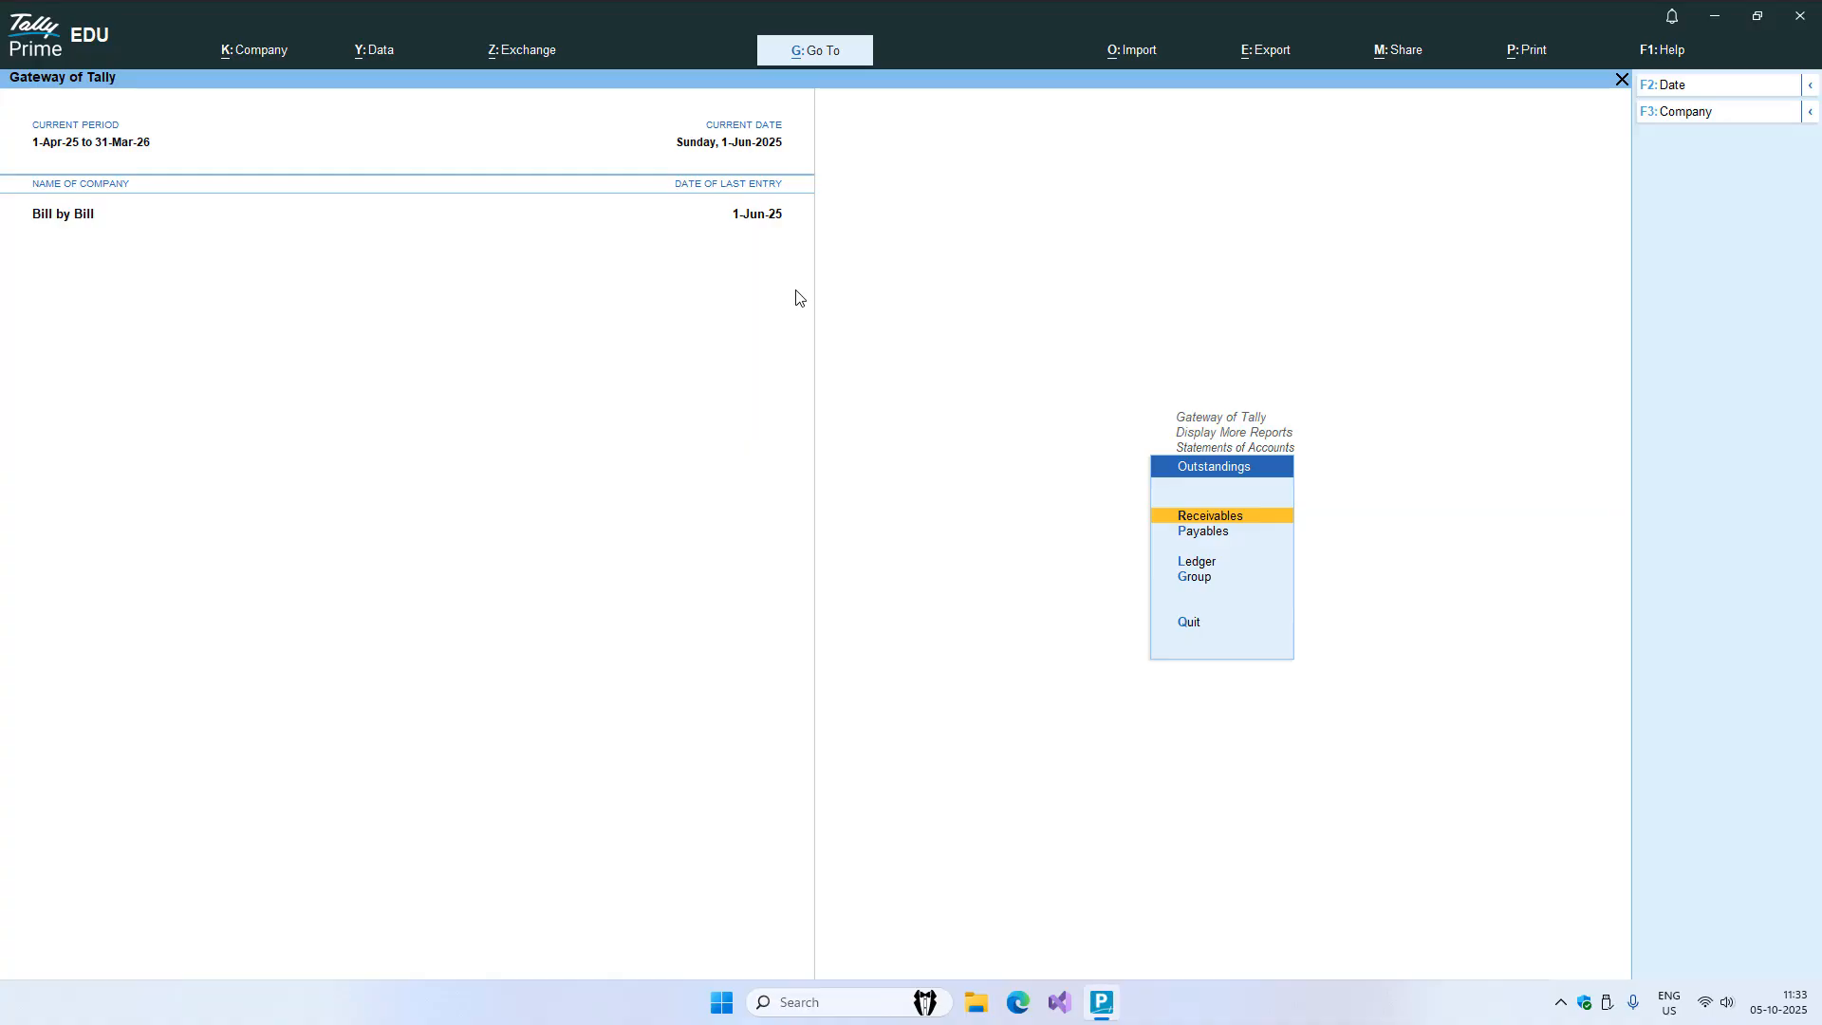
pyautogui.press('Escape')
pyautogui.press('Escape')
pyautogui.press('Escape')
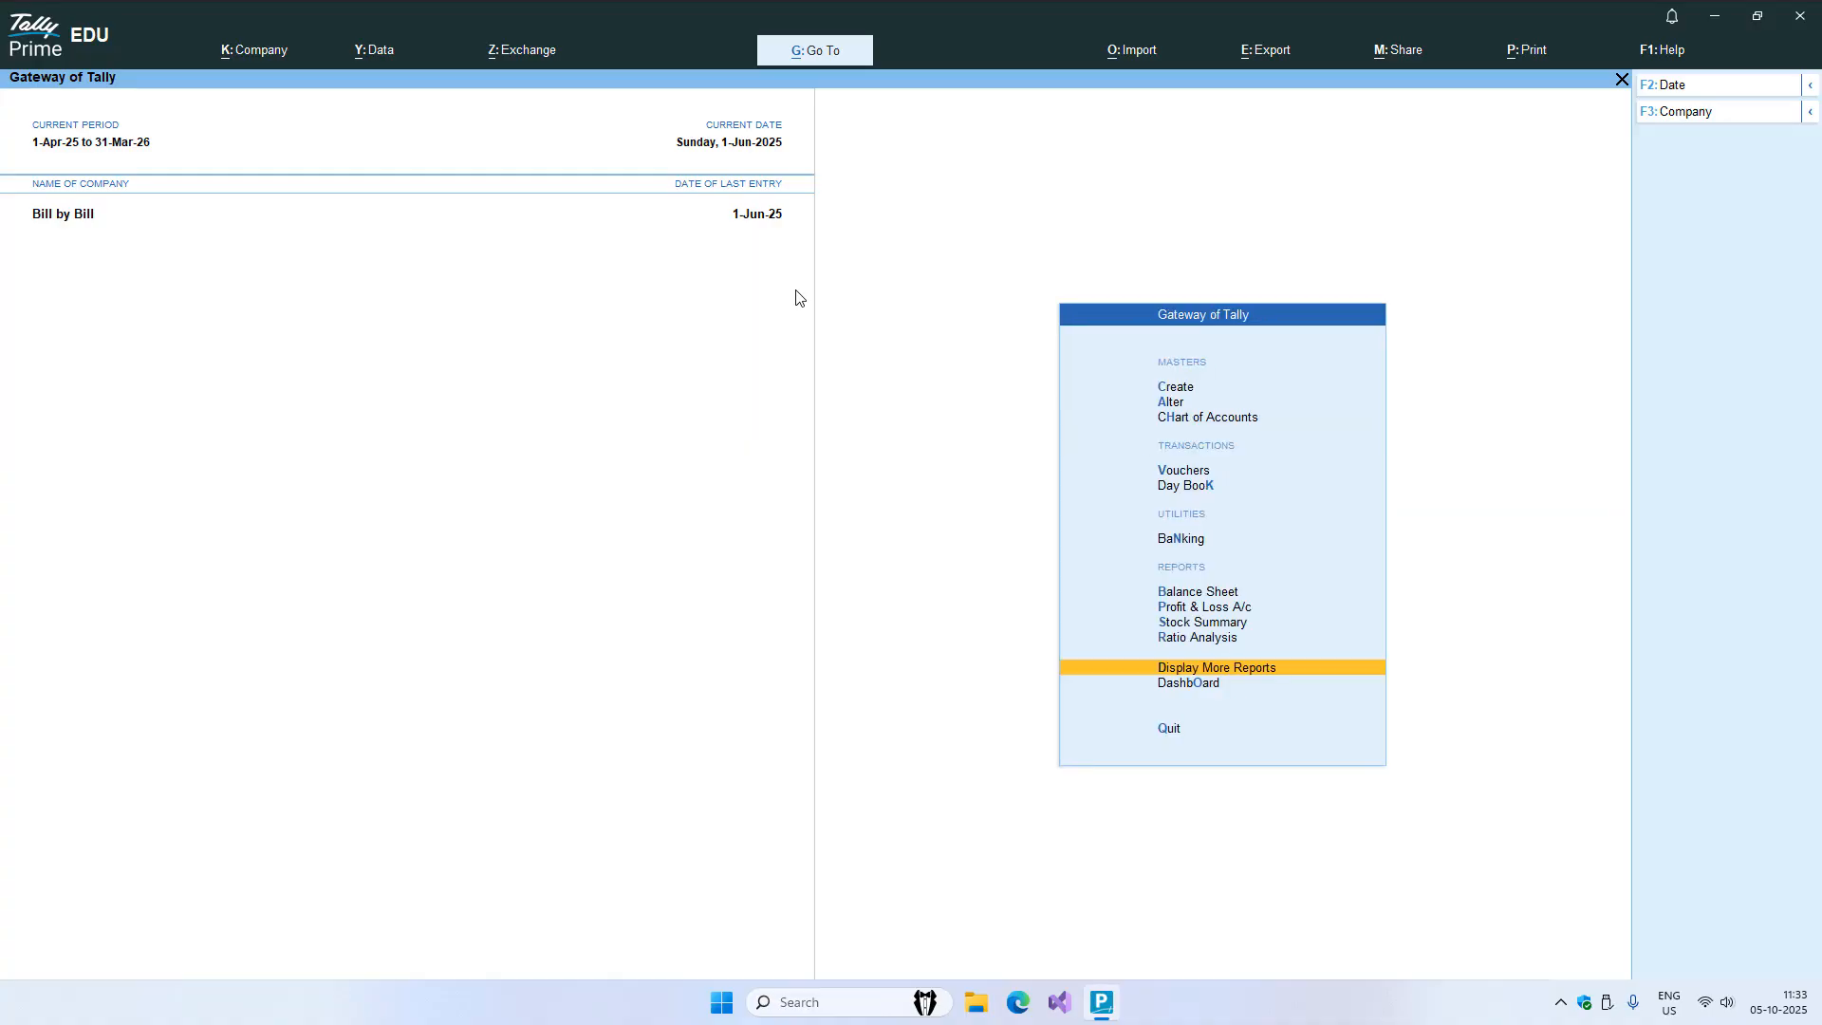
# - Open the Bill by Bill company's features and go to the Enable Interest Calculation option
pyautogui.press('F11')
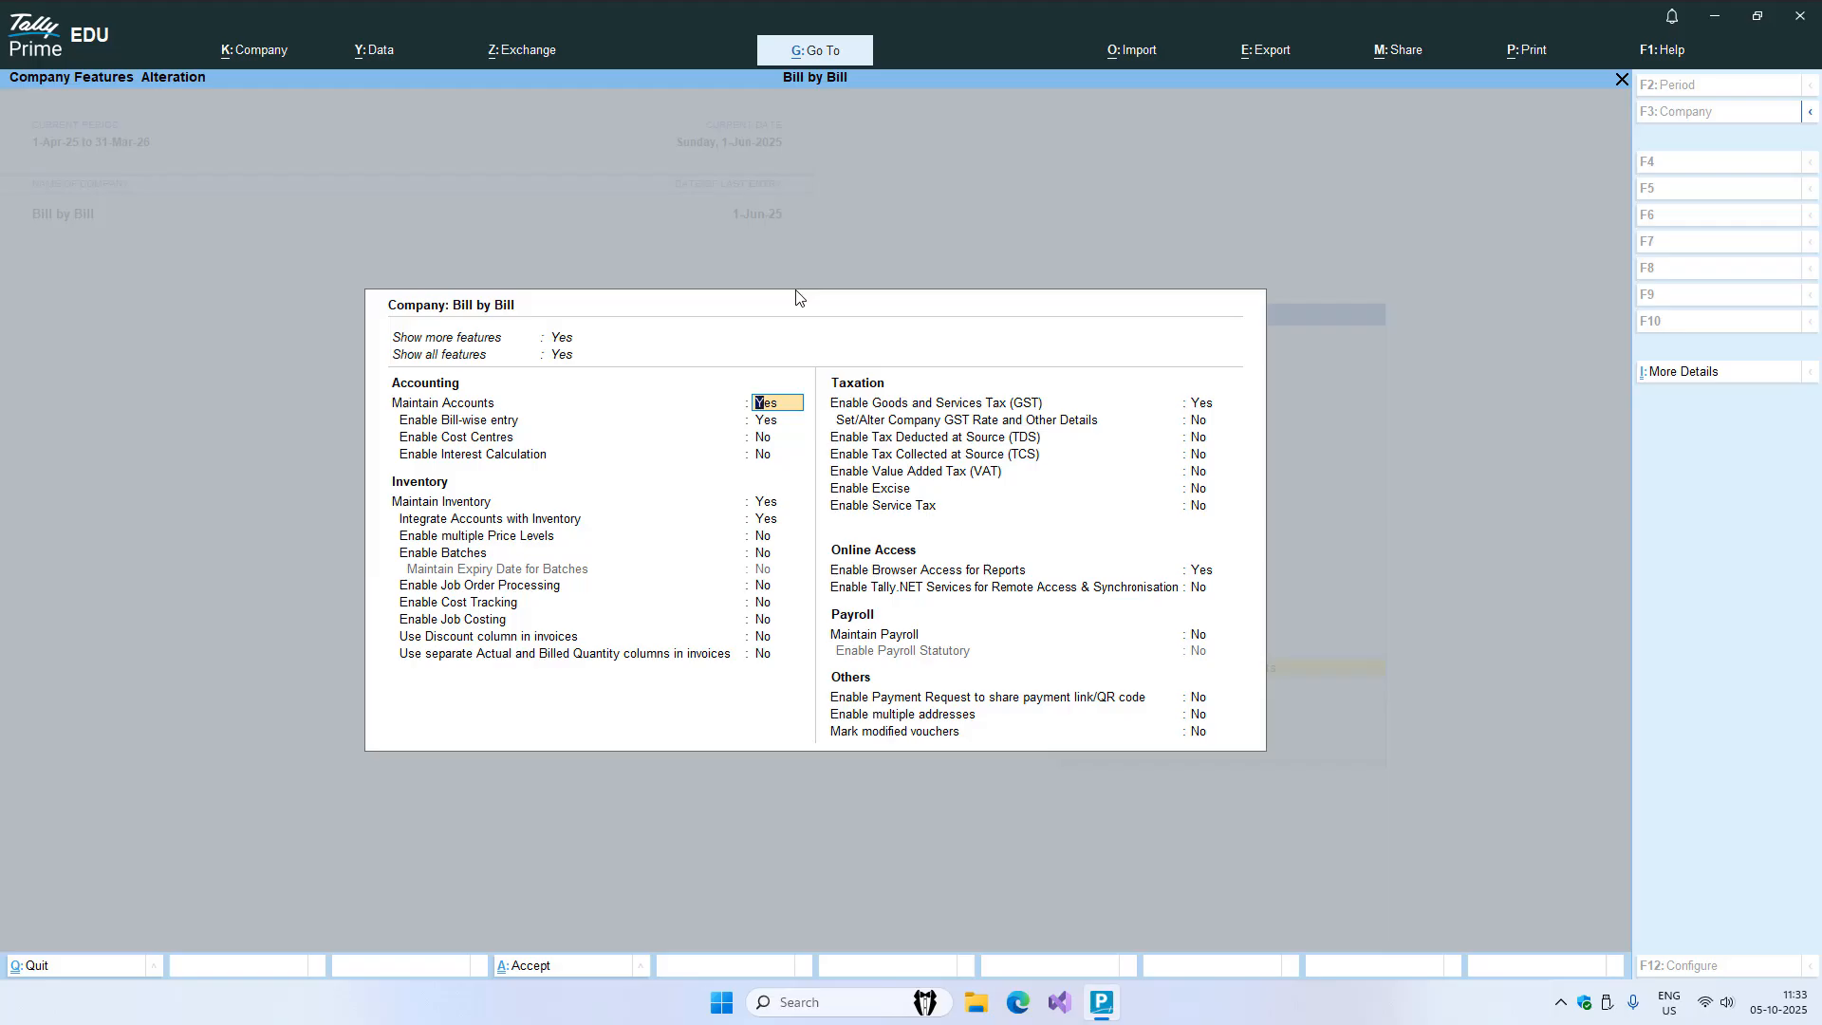
pyautogui.press('Return')
pyautogui.press('Return')
pyautogui.press('Return')
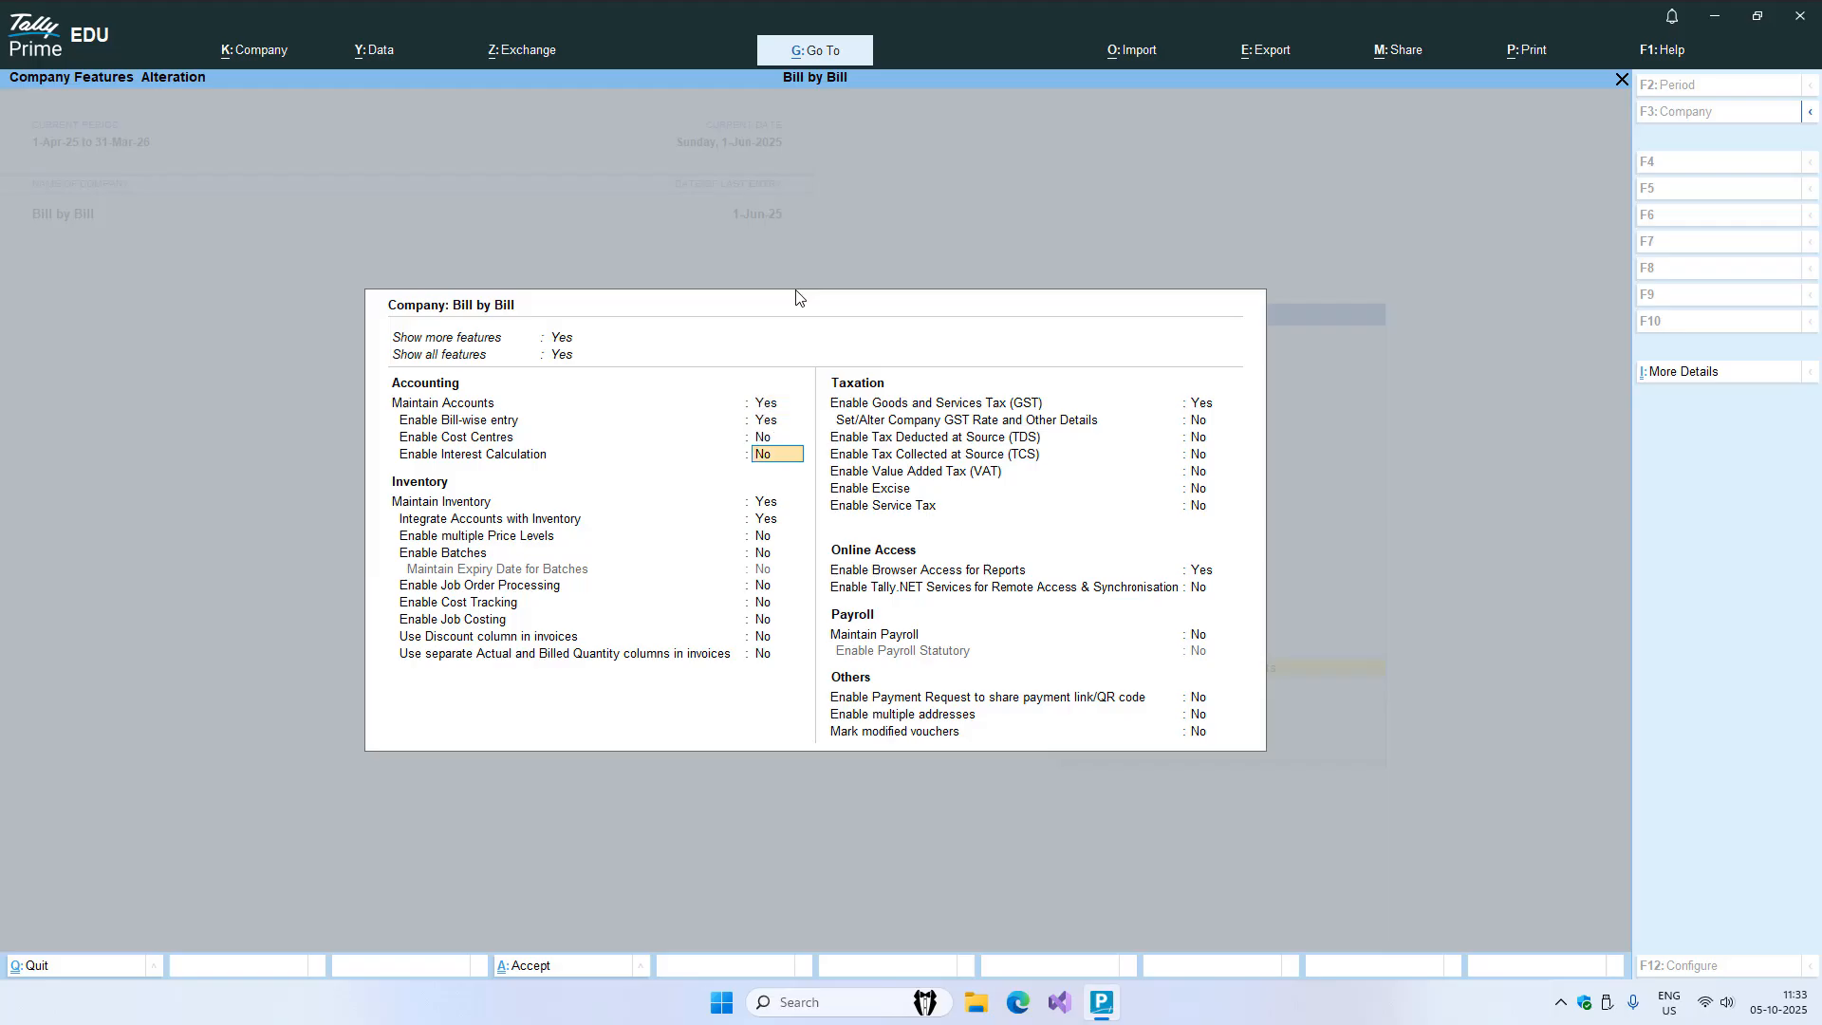